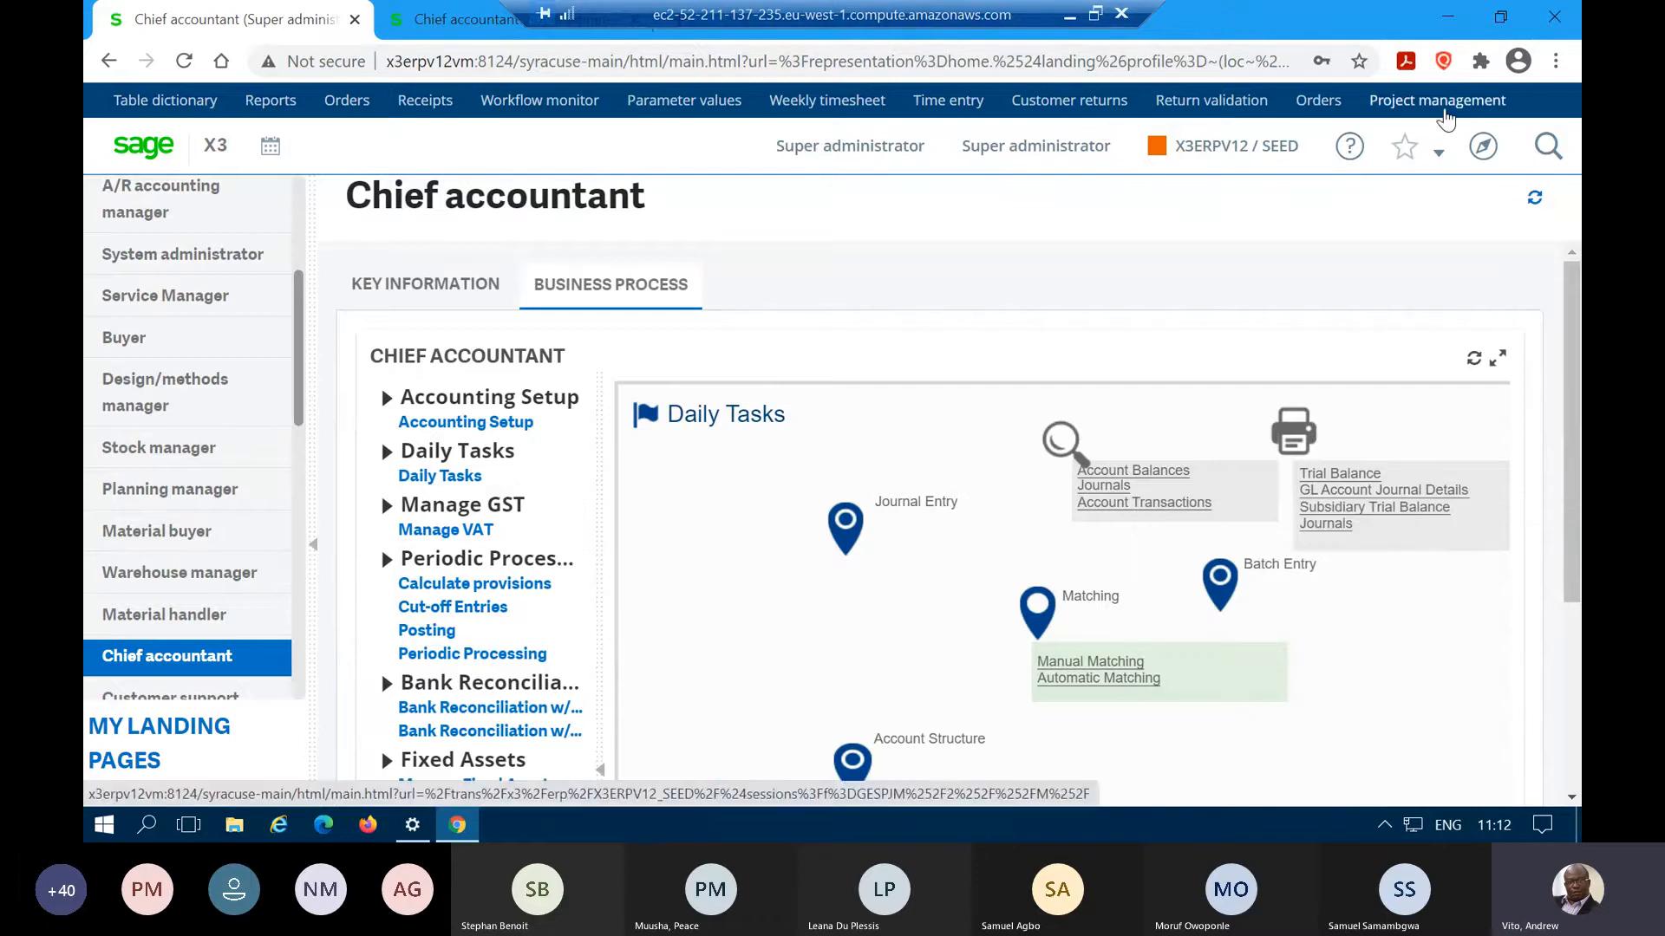
# - Create a project for sales site ZA012 with the description "Progress Billing Demo"
pyautogui.click(1443, 111)
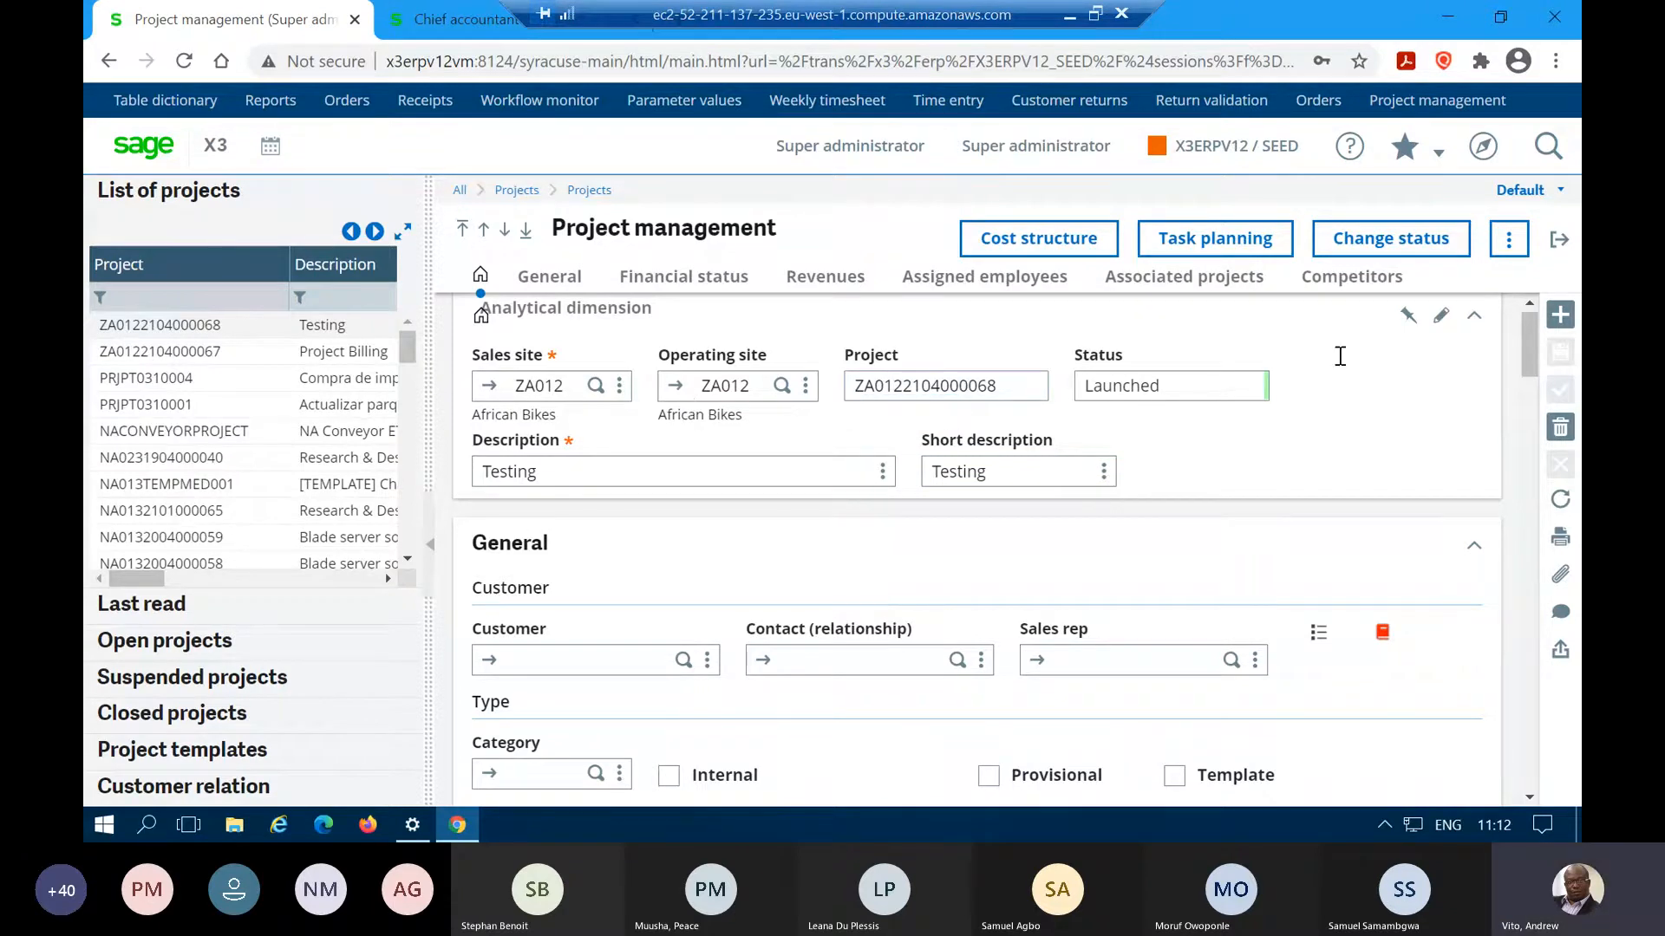
pyautogui.click(1569, 319)
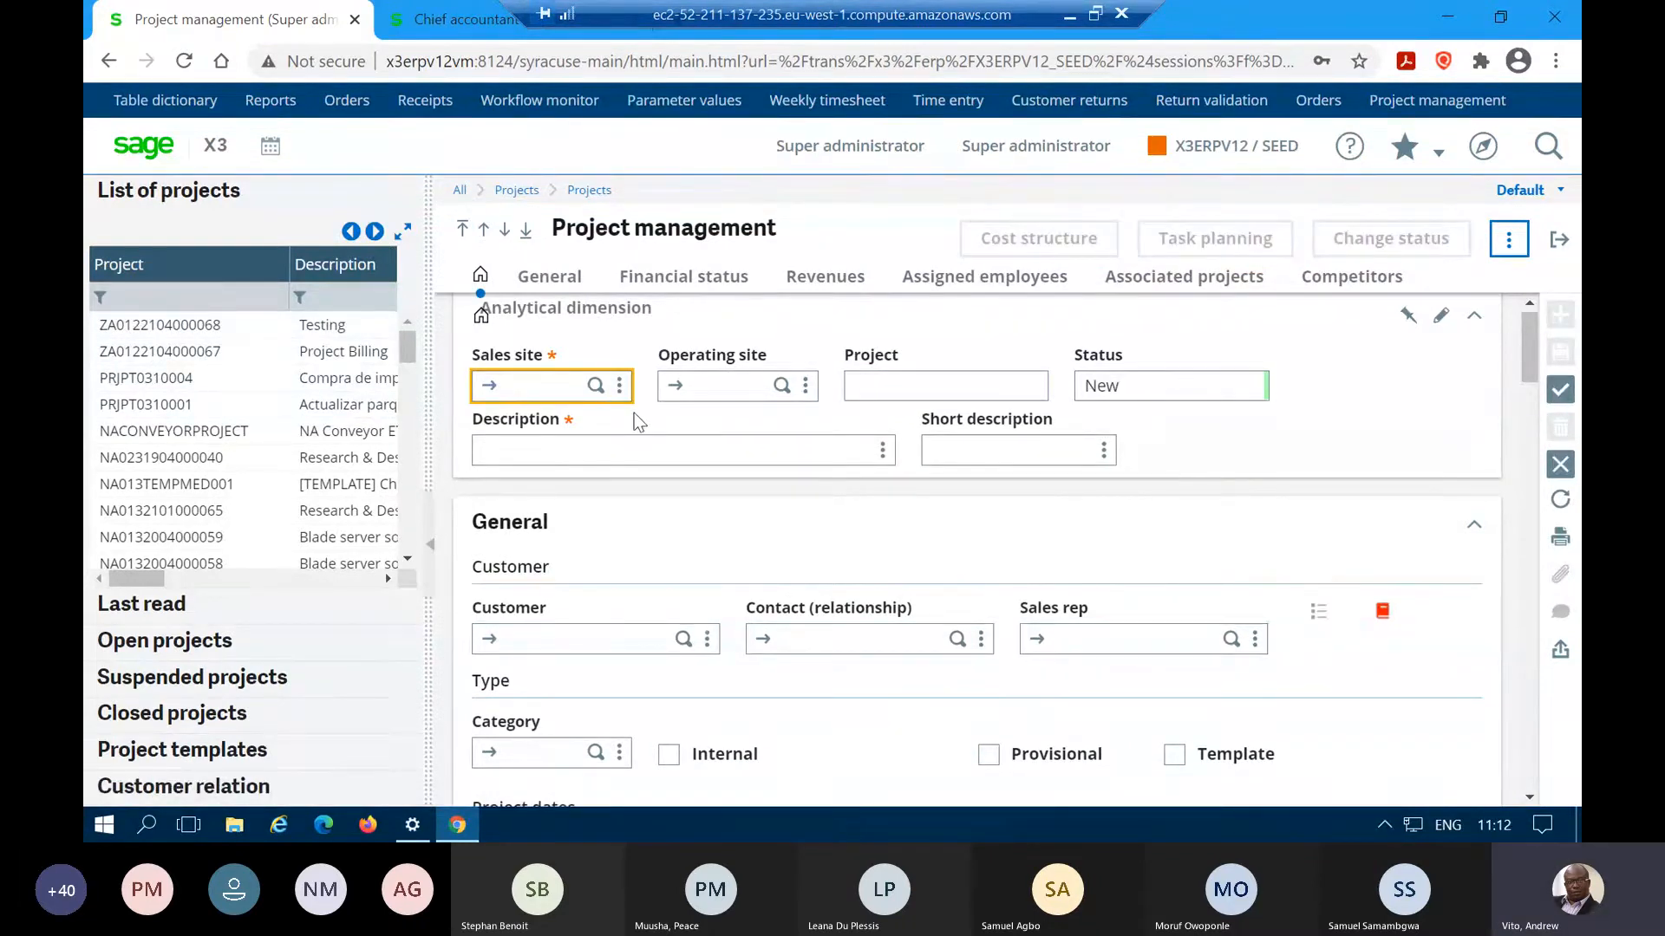
pyautogui.write('ZA012')
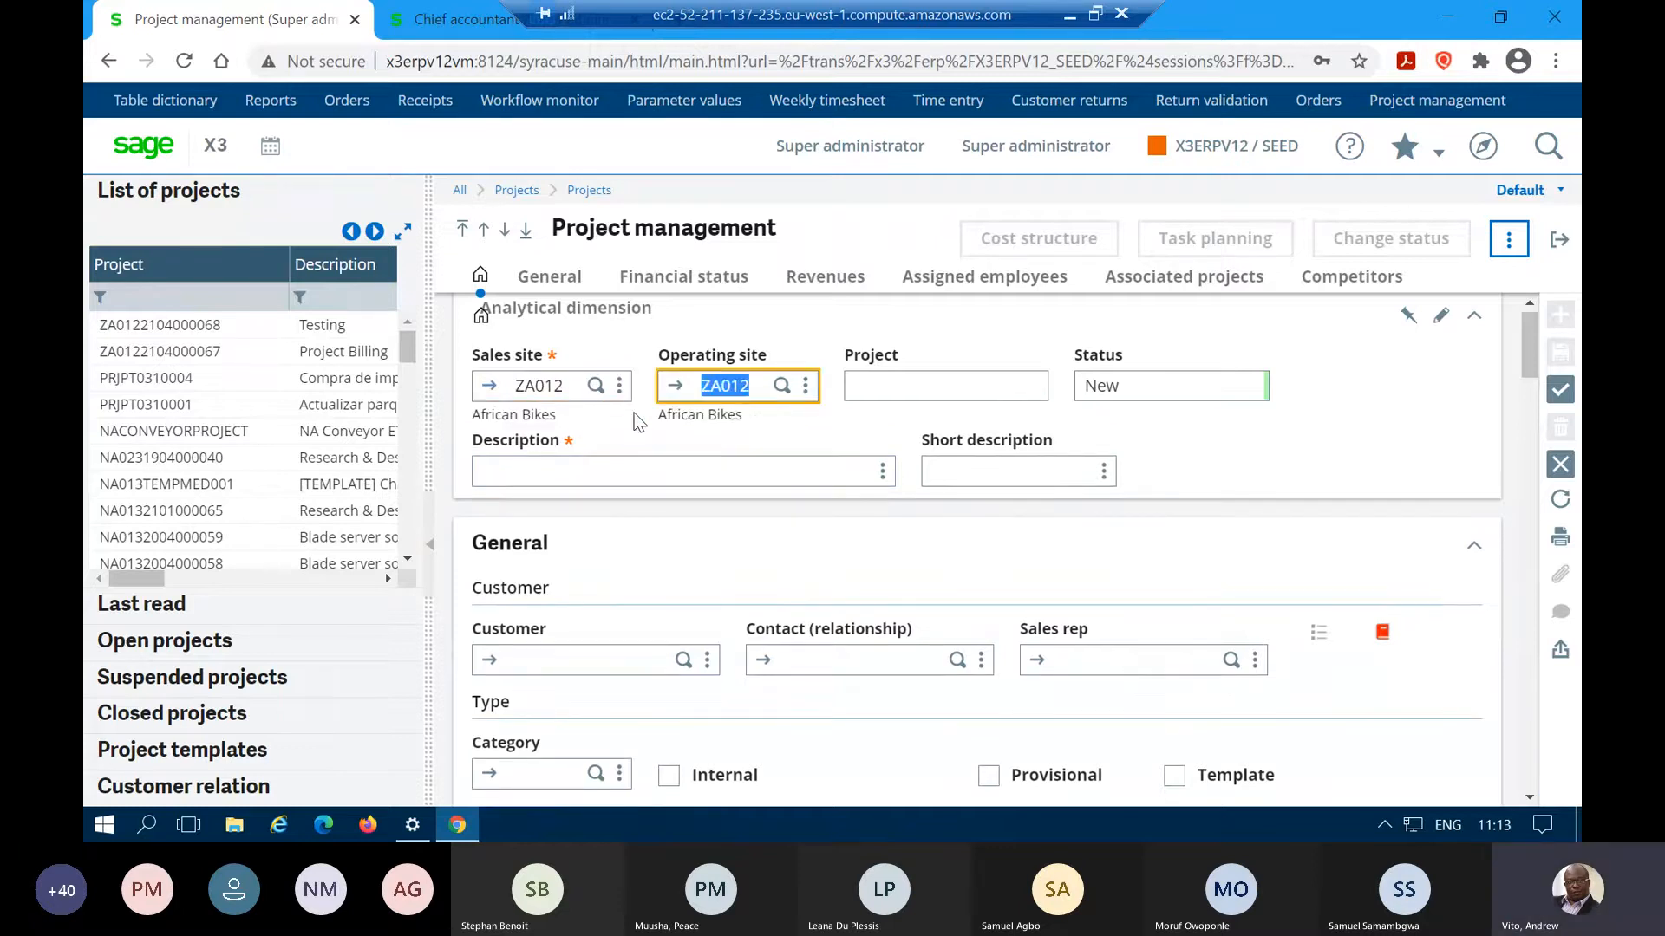
pyautogui.click(550, 471)
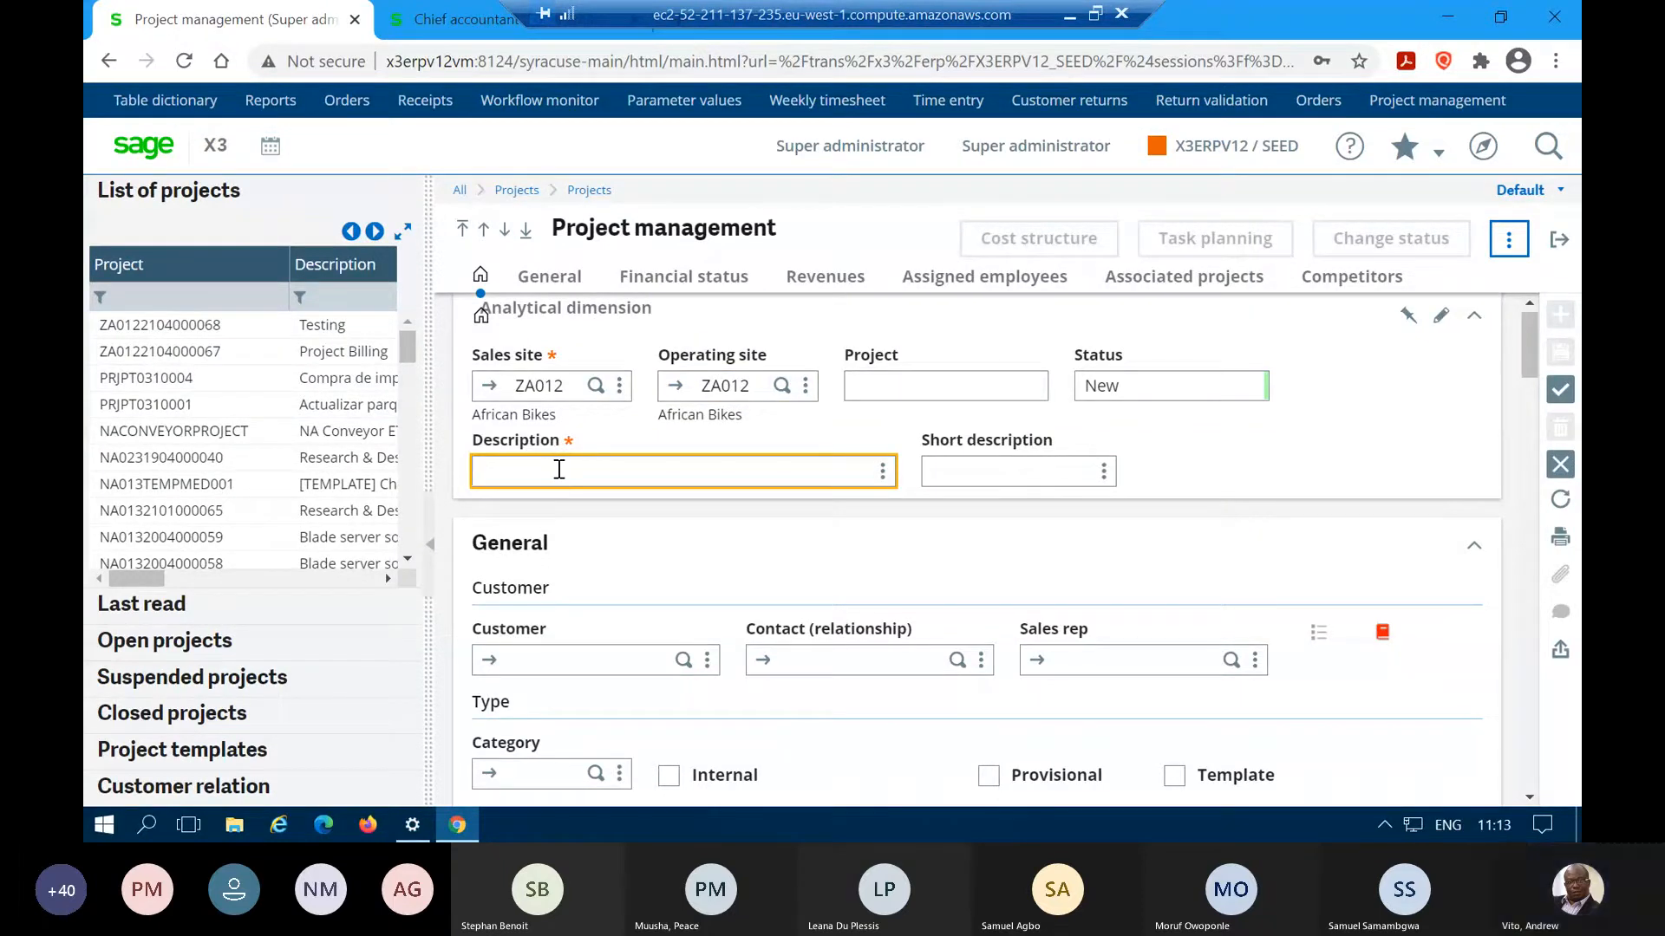
pyautogui.write('Progre')
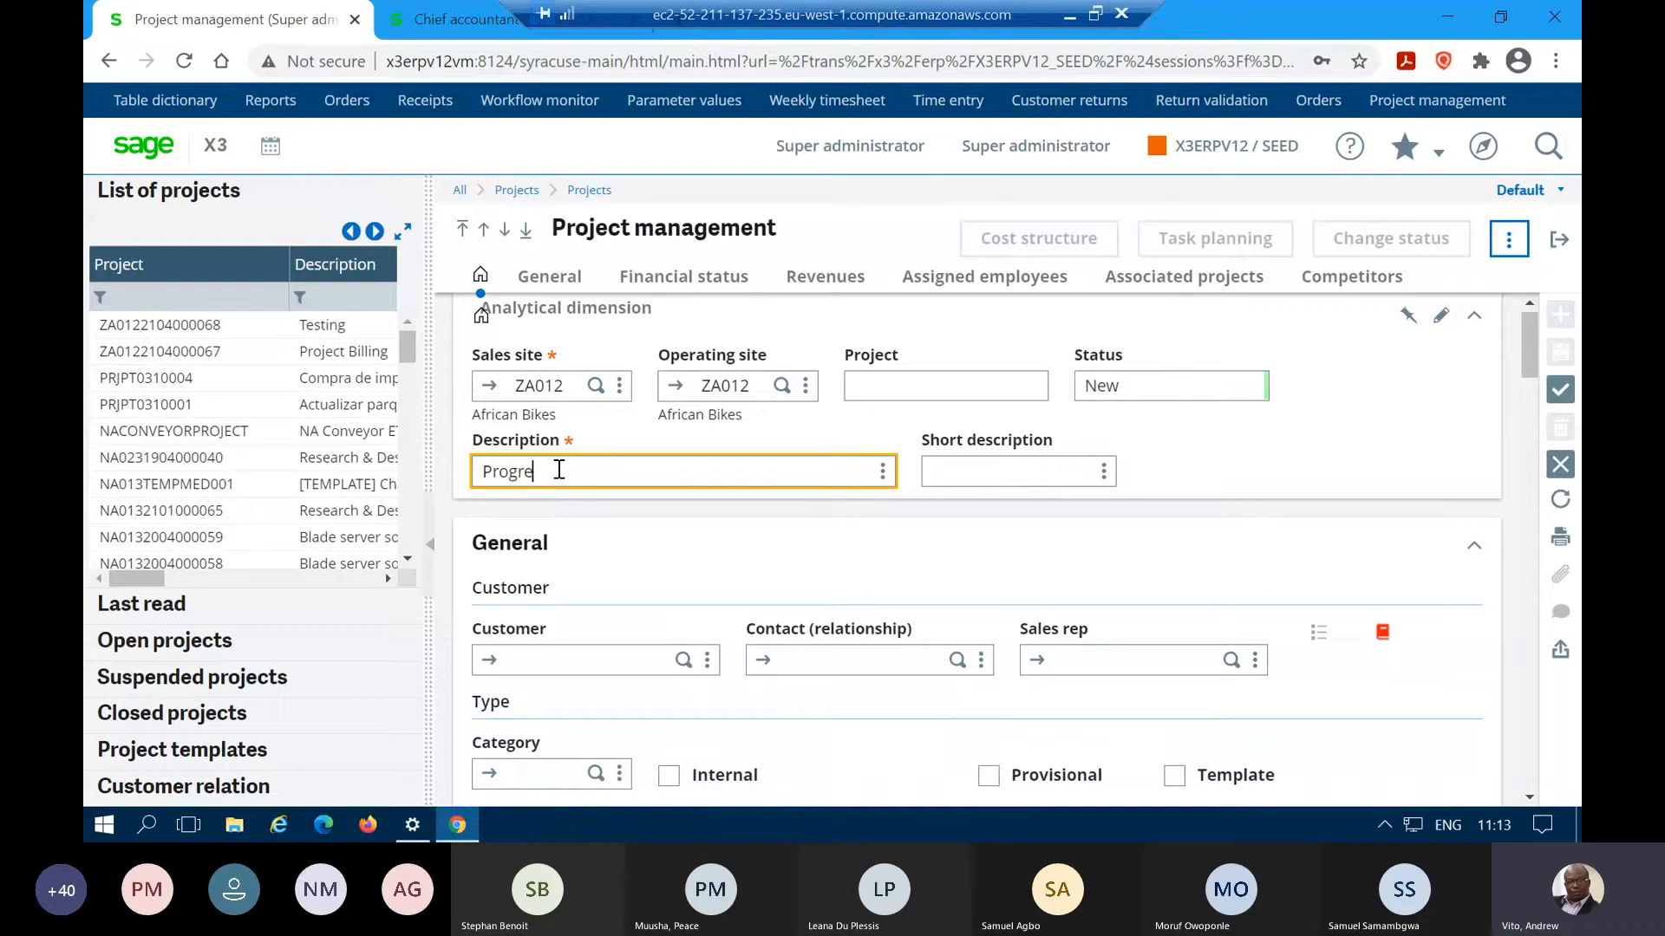
pyautogui.write('ss Billing Demo')
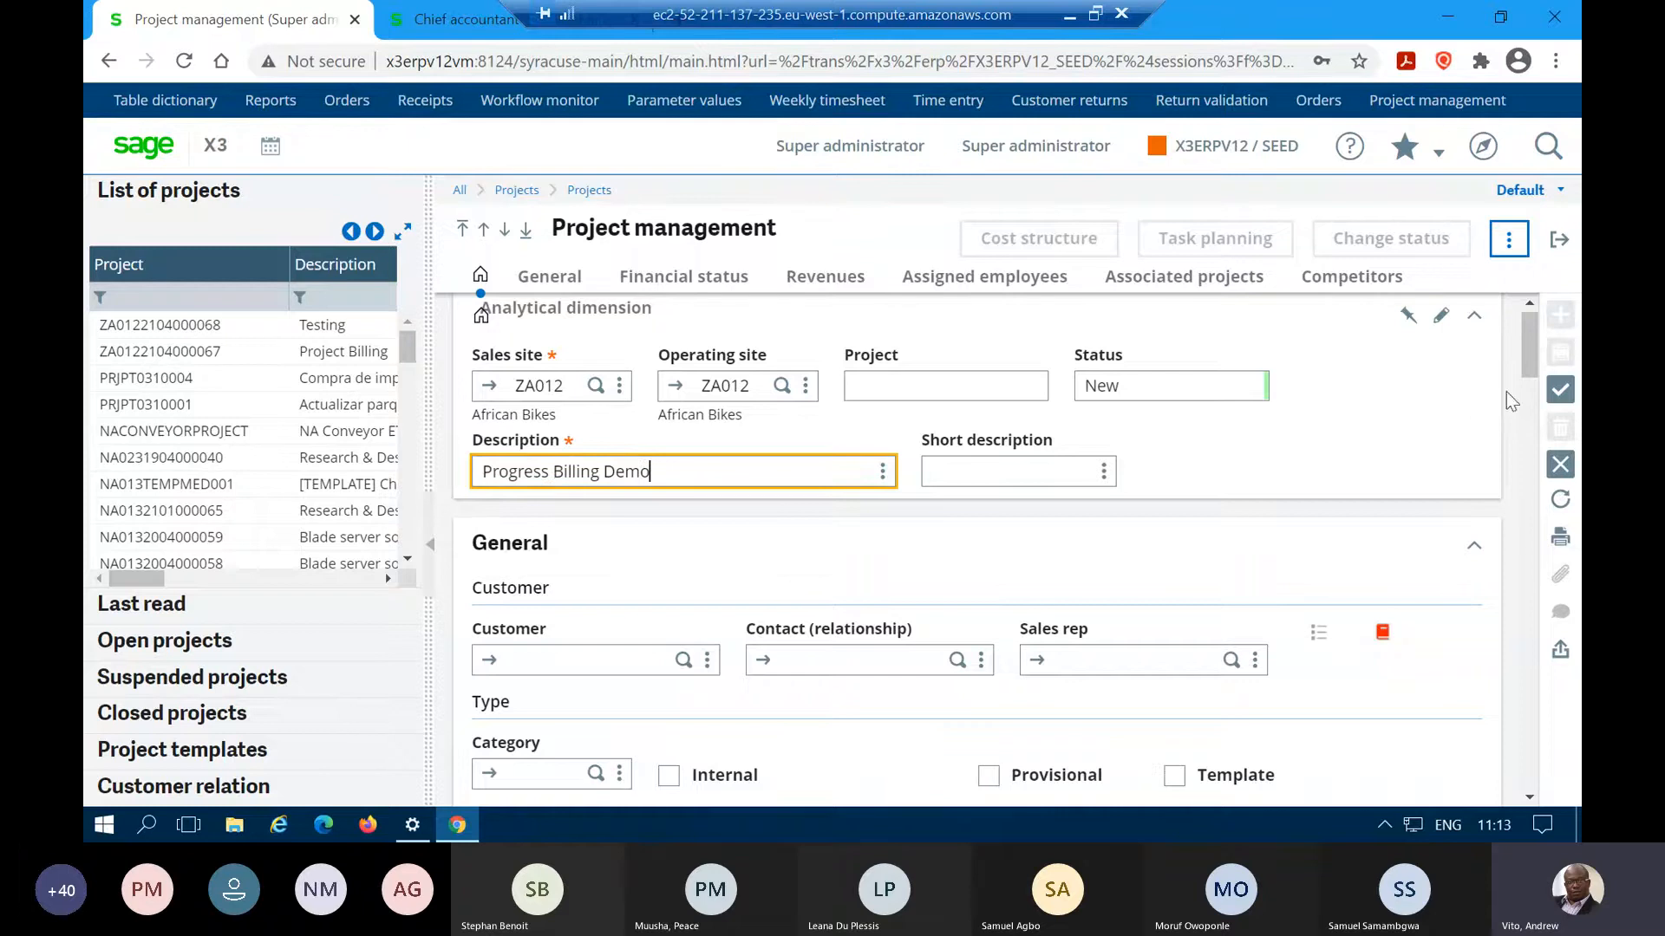
pyautogui.click(1560, 389)
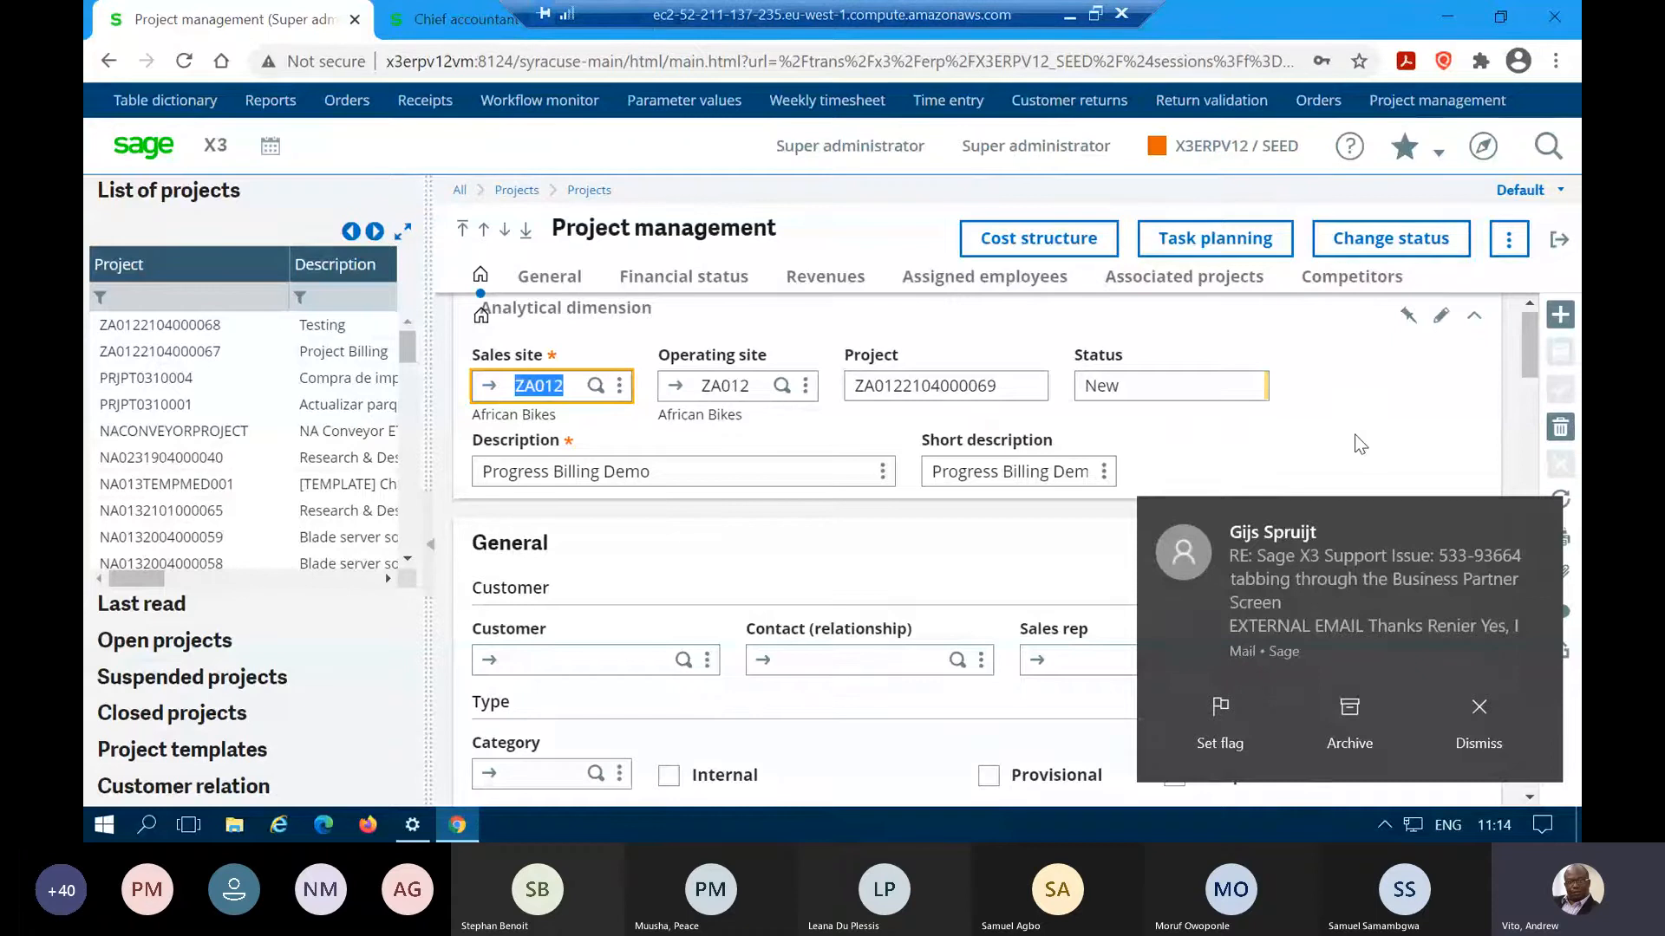
pyautogui.click(1481, 712)
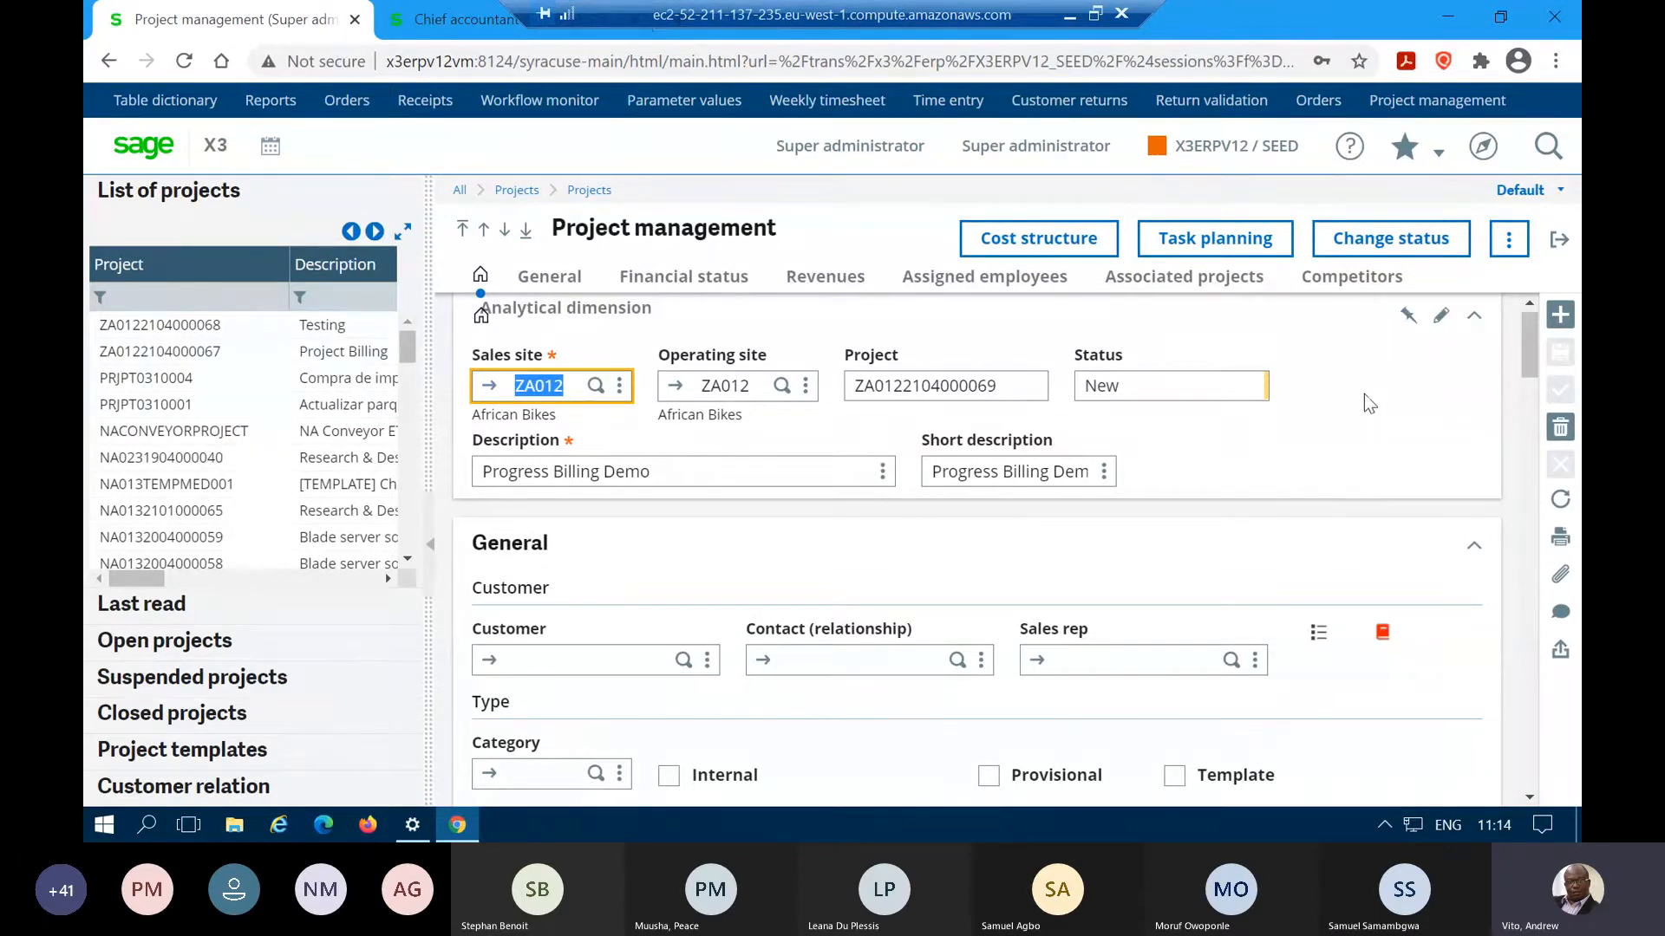
# - Change the Progress Billing Demo project's status to Launch with an effective date of 04/01/21
pyautogui.click(1390, 239)
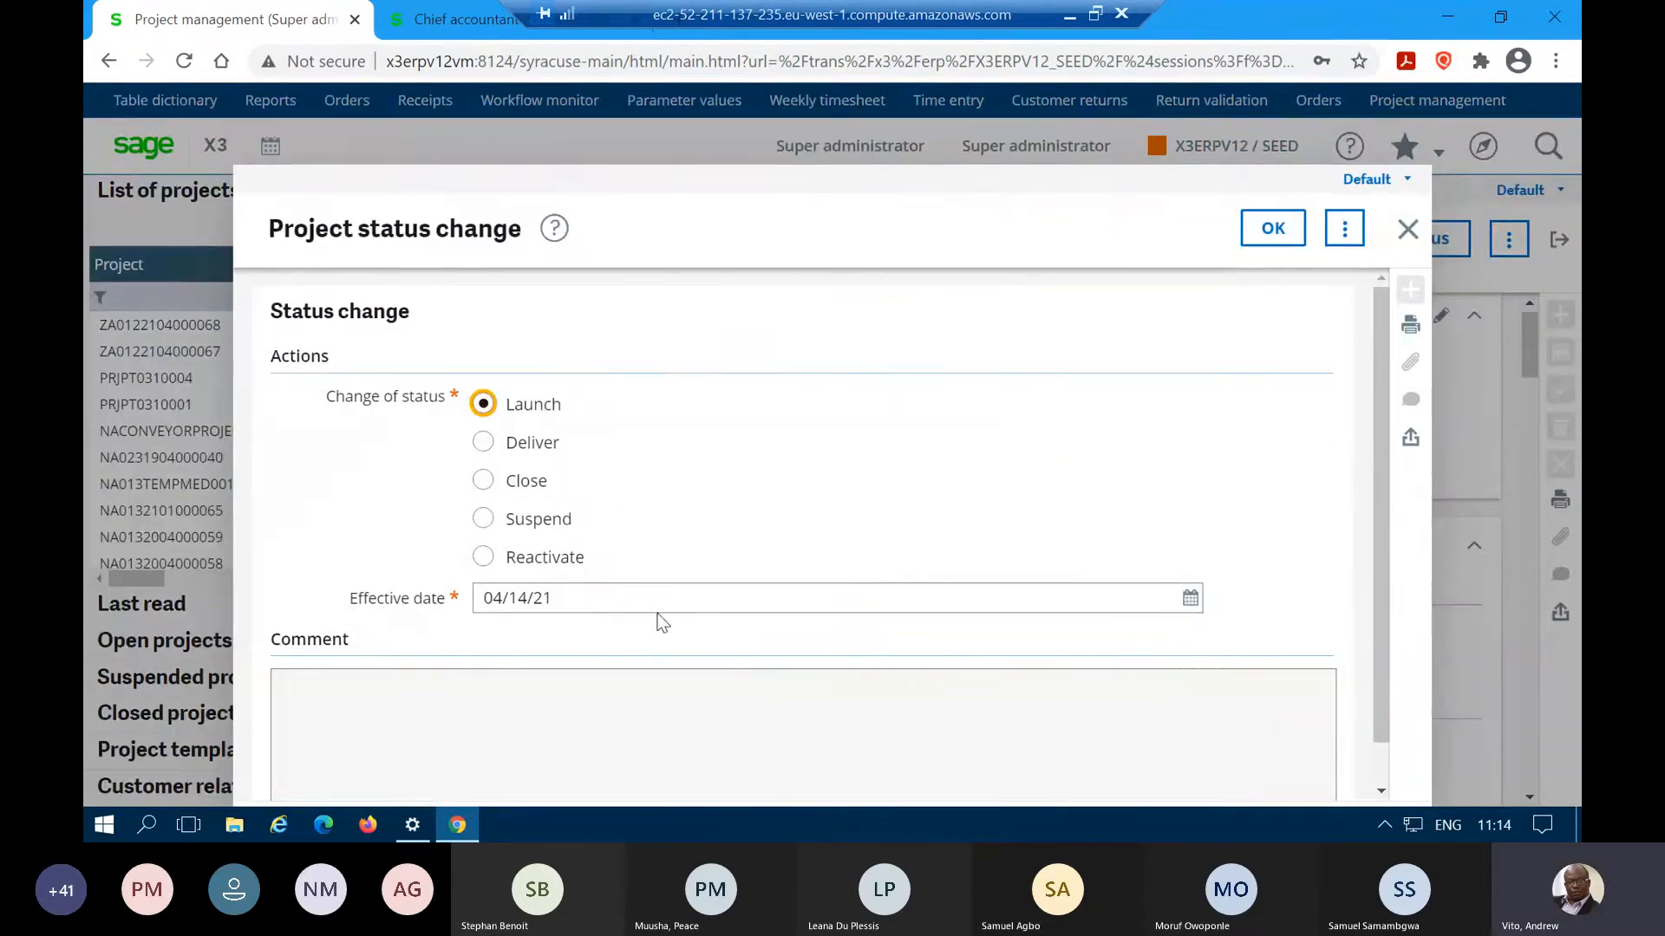
pyautogui.click(1183, 605)
pyautogui.click(1189, 599)
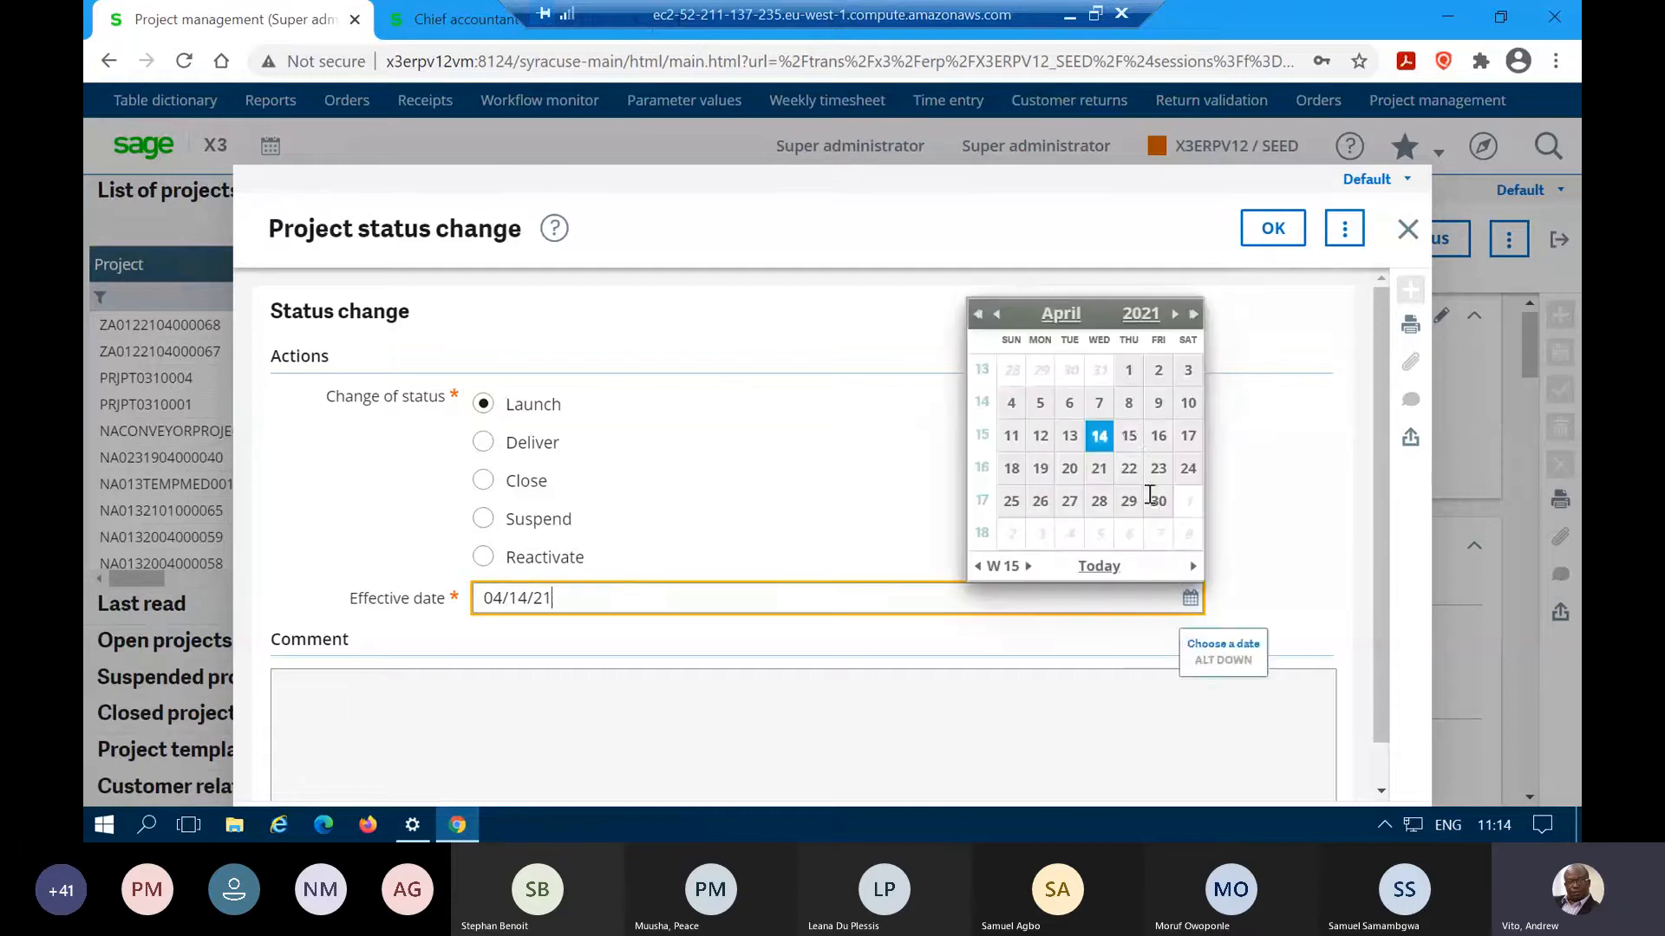
pyautogui.click(1129, 372)
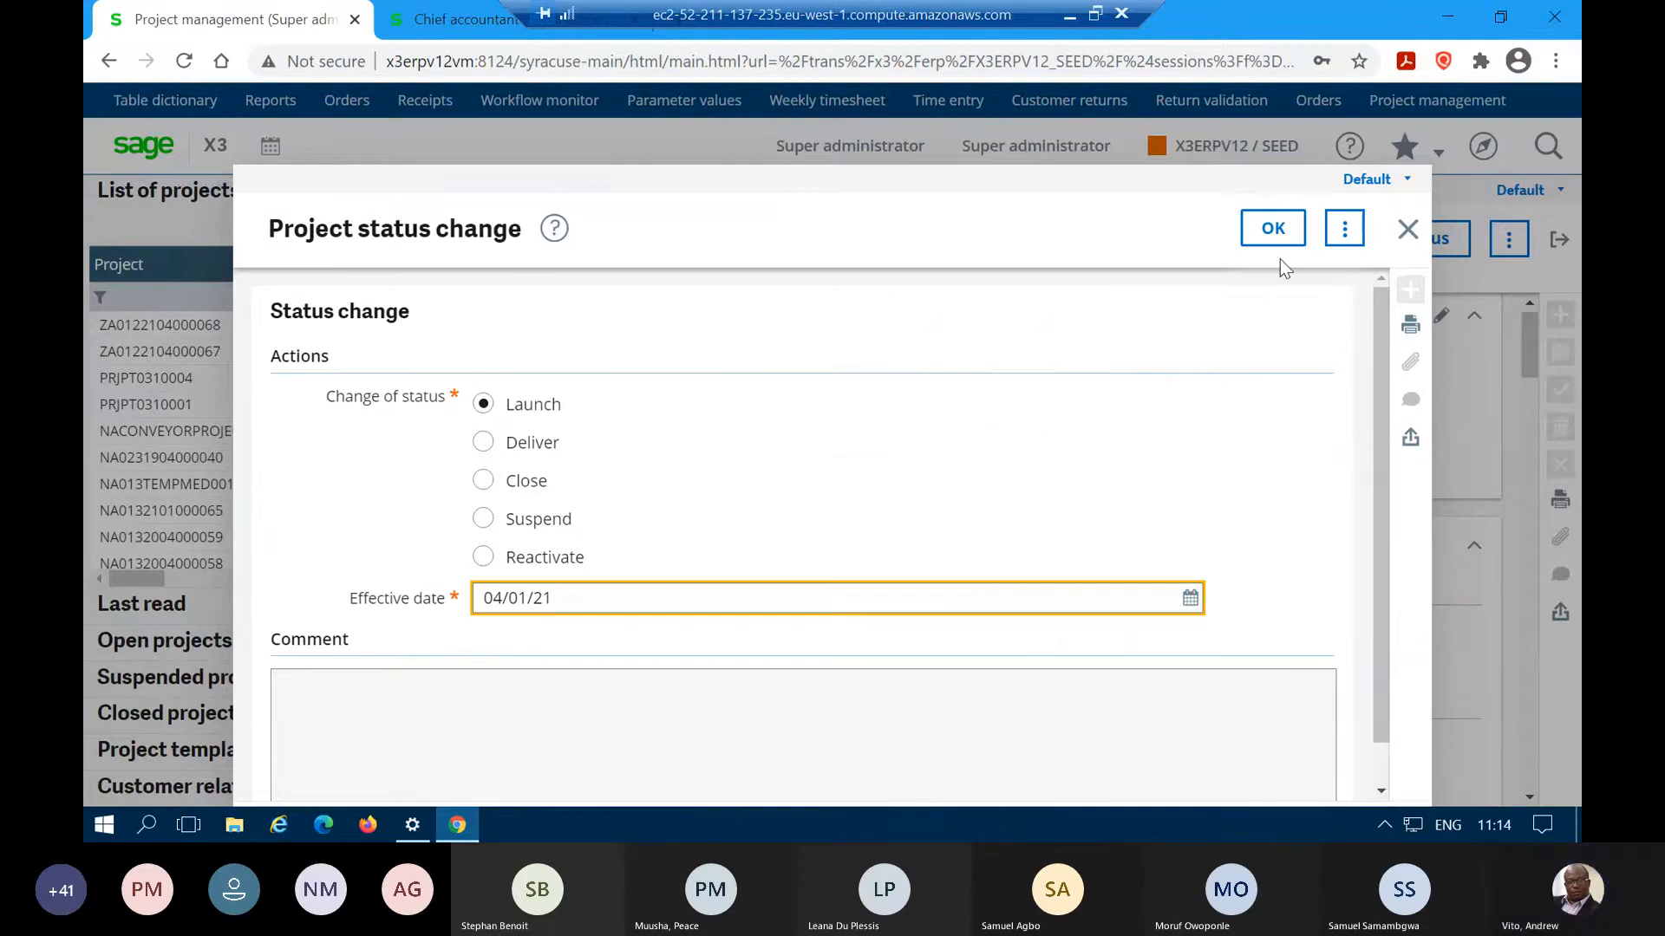
pyautogui.click(1273, 228)
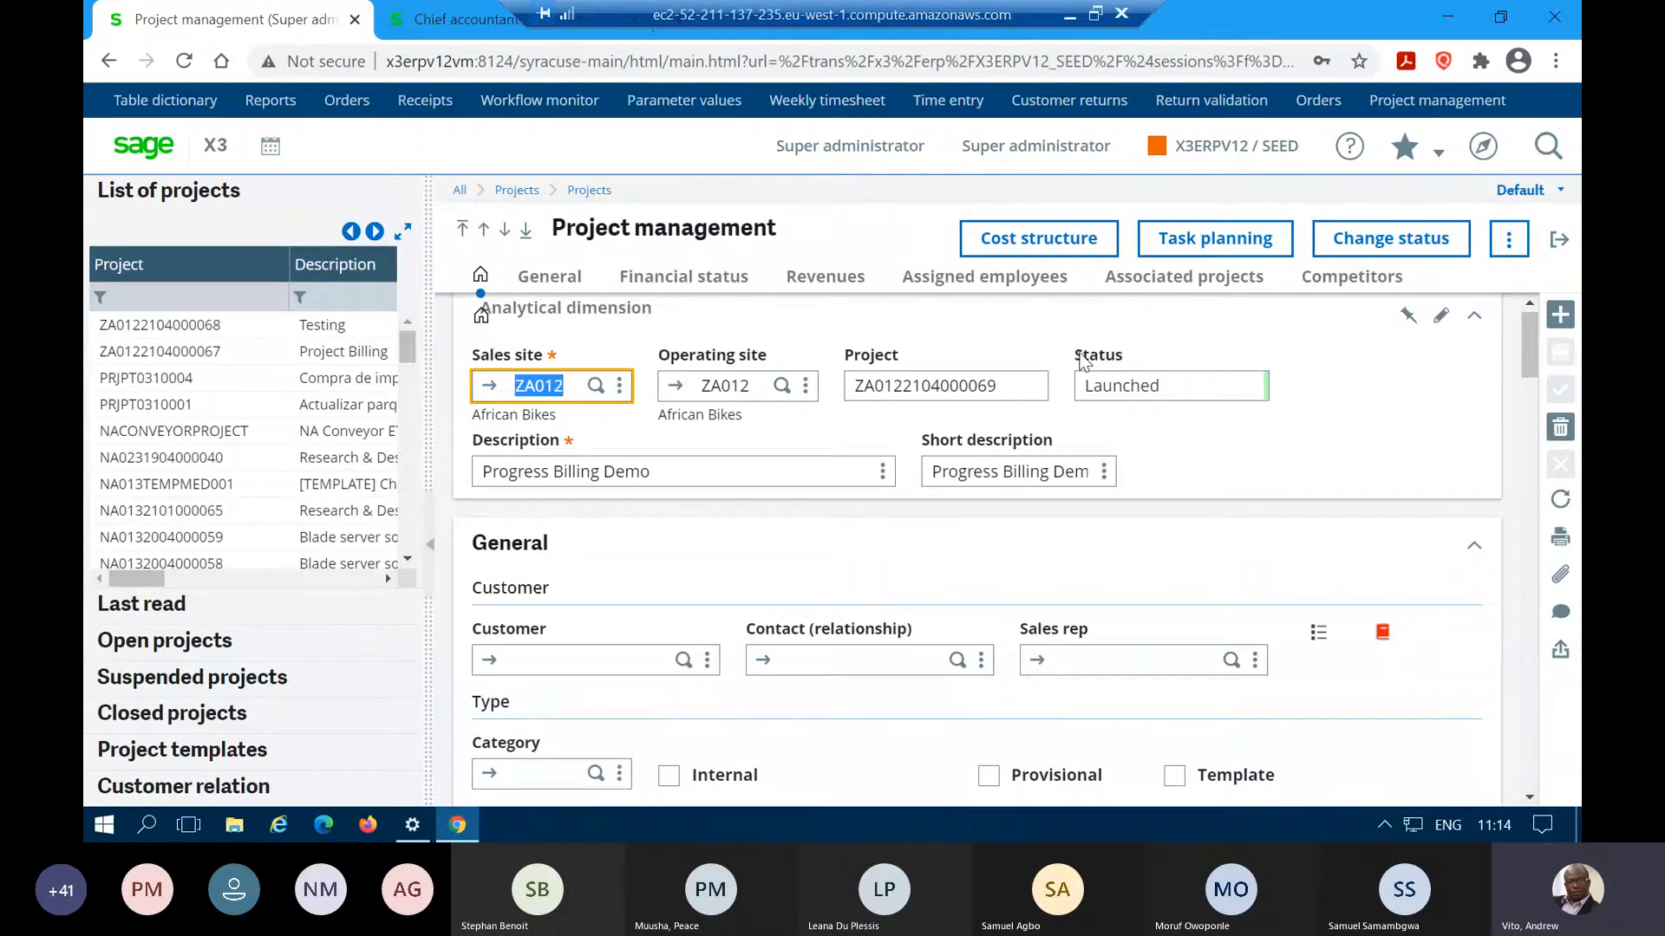
# - Add a budget to the project's cost structure with "Welding" as both description and short description
pyautogui.click(1048, 250)
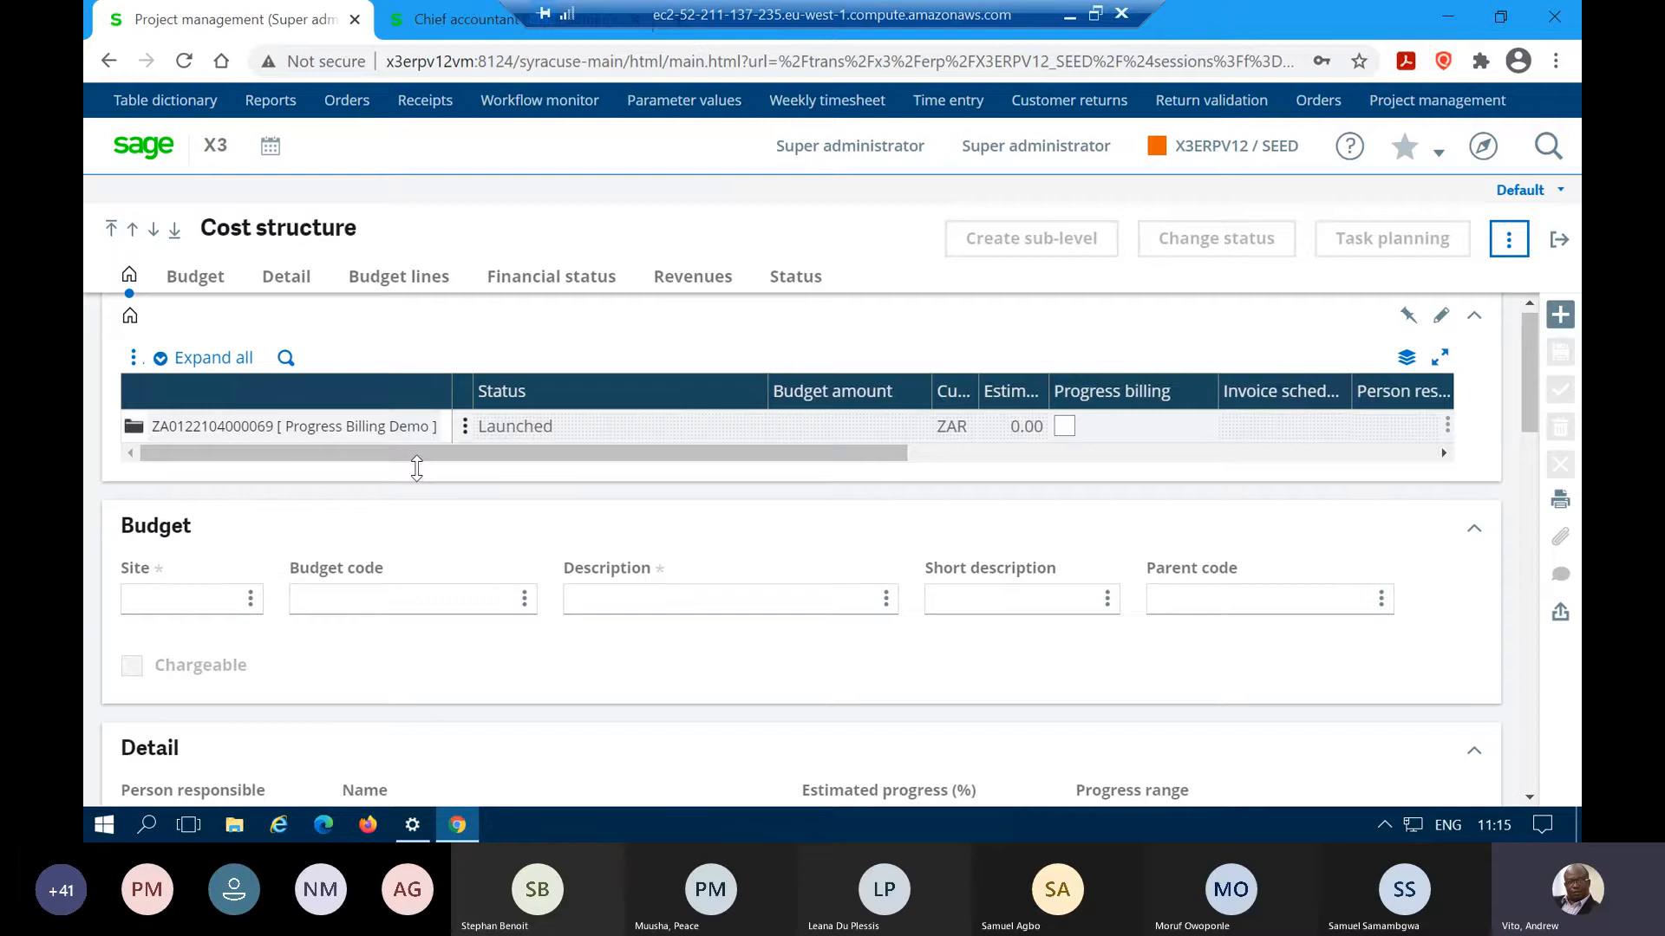
pyautogui.click(1561, 316)
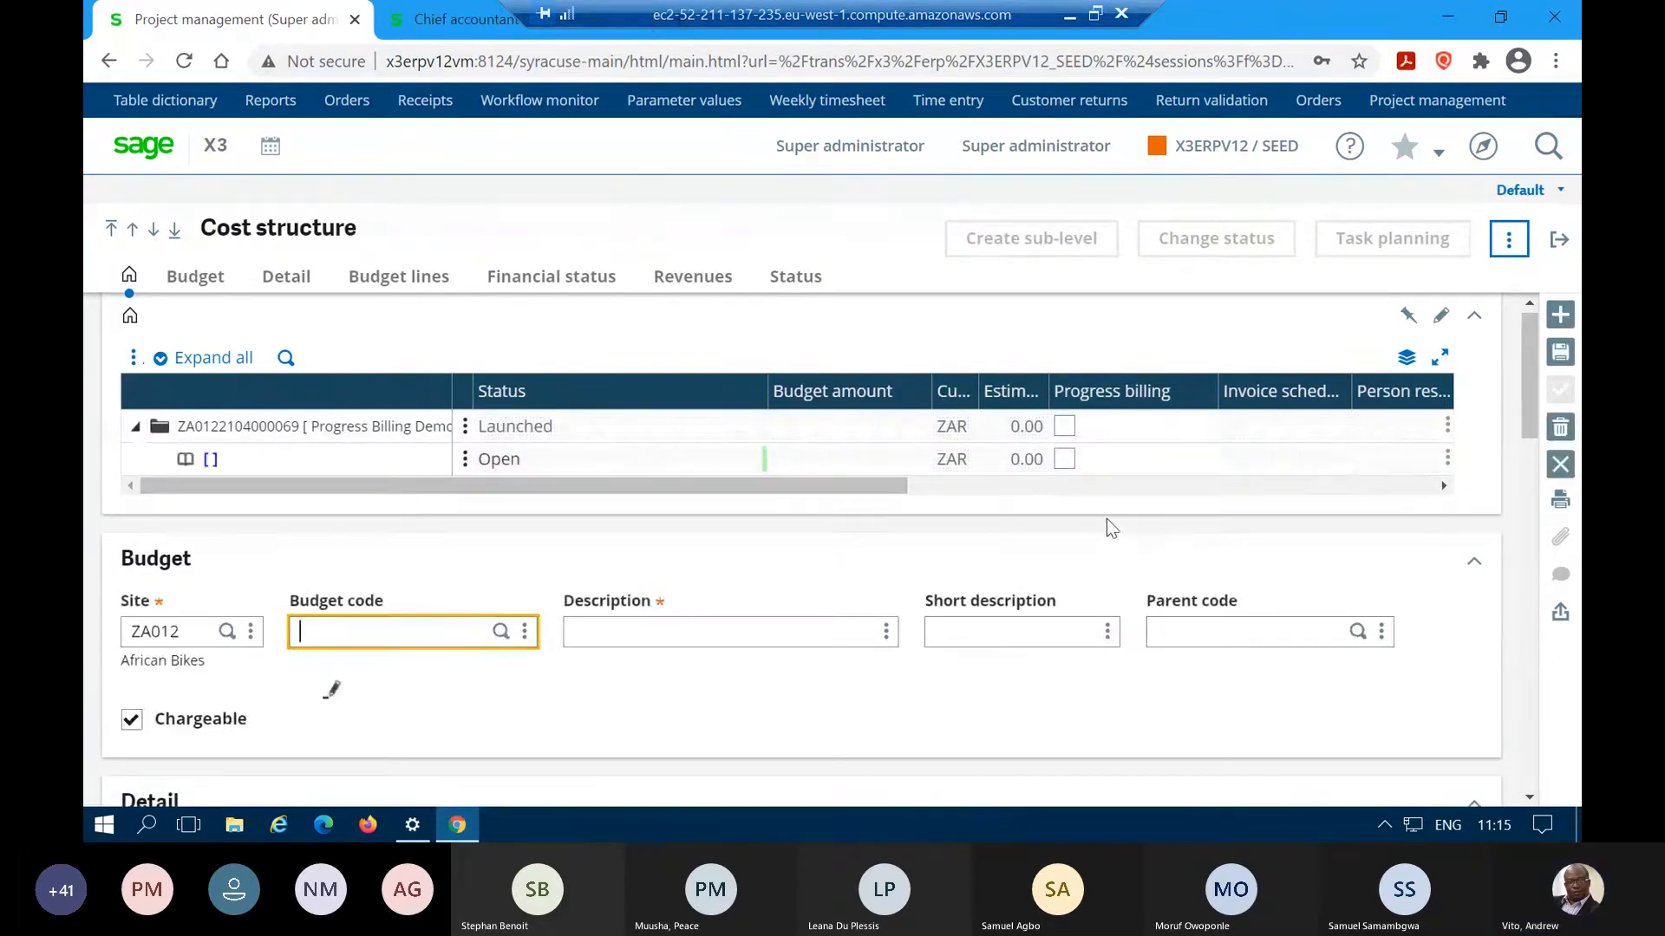
pyautogui.click(653, 632)
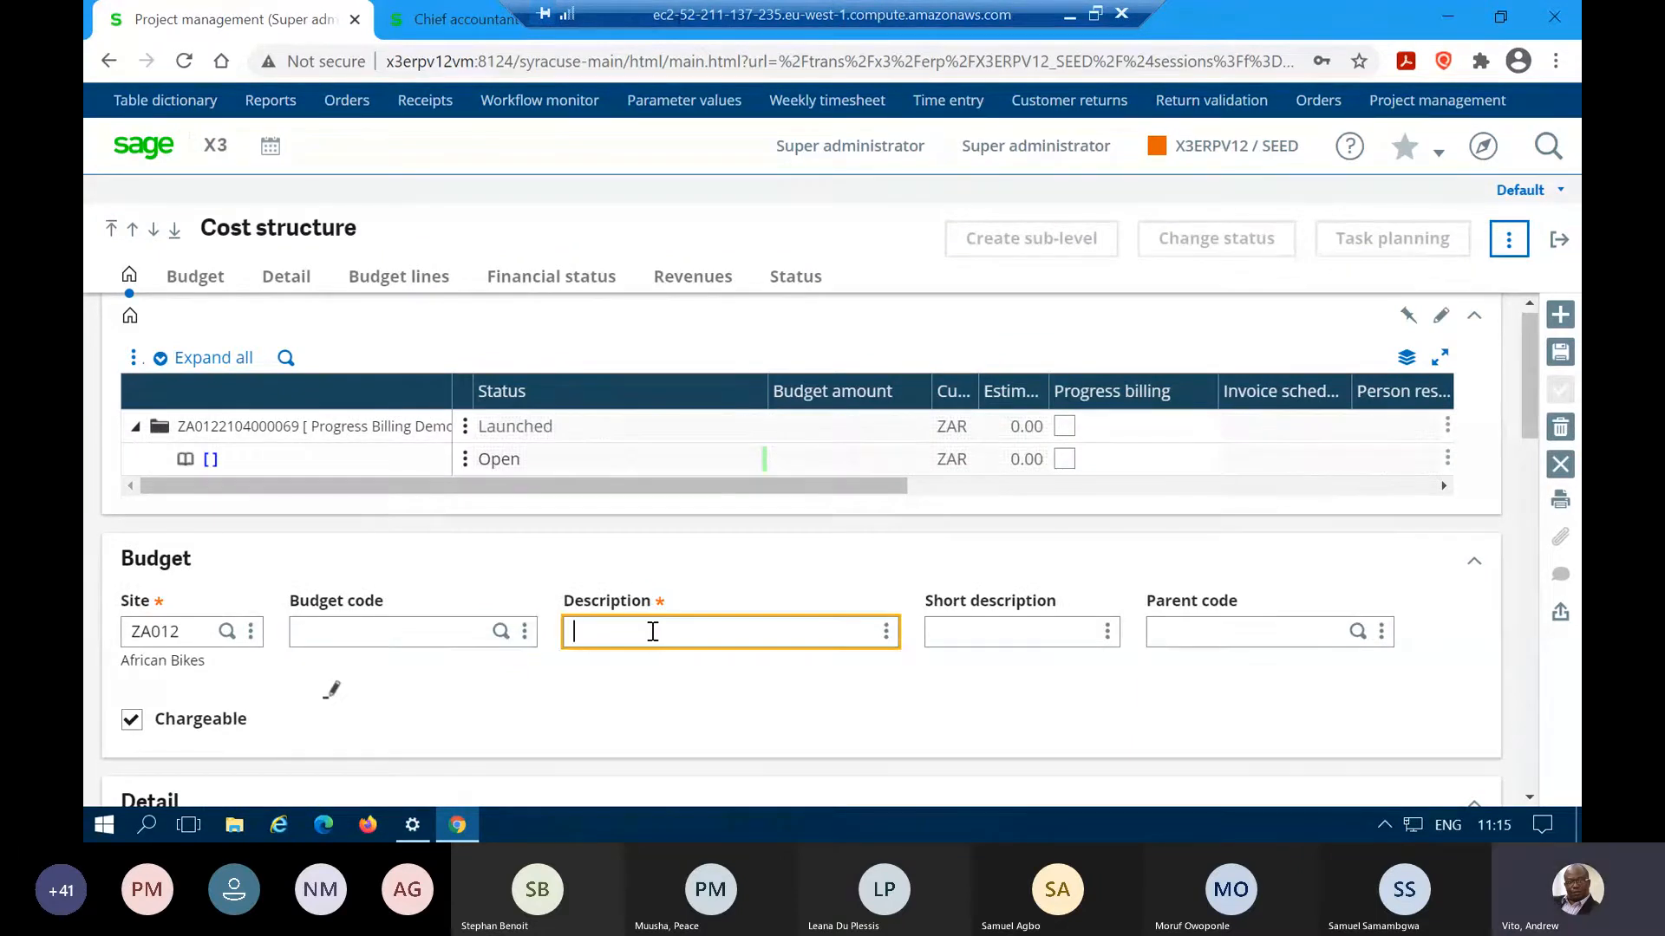
pyautogui.write('Welding')
pyautogui.press('Tab')
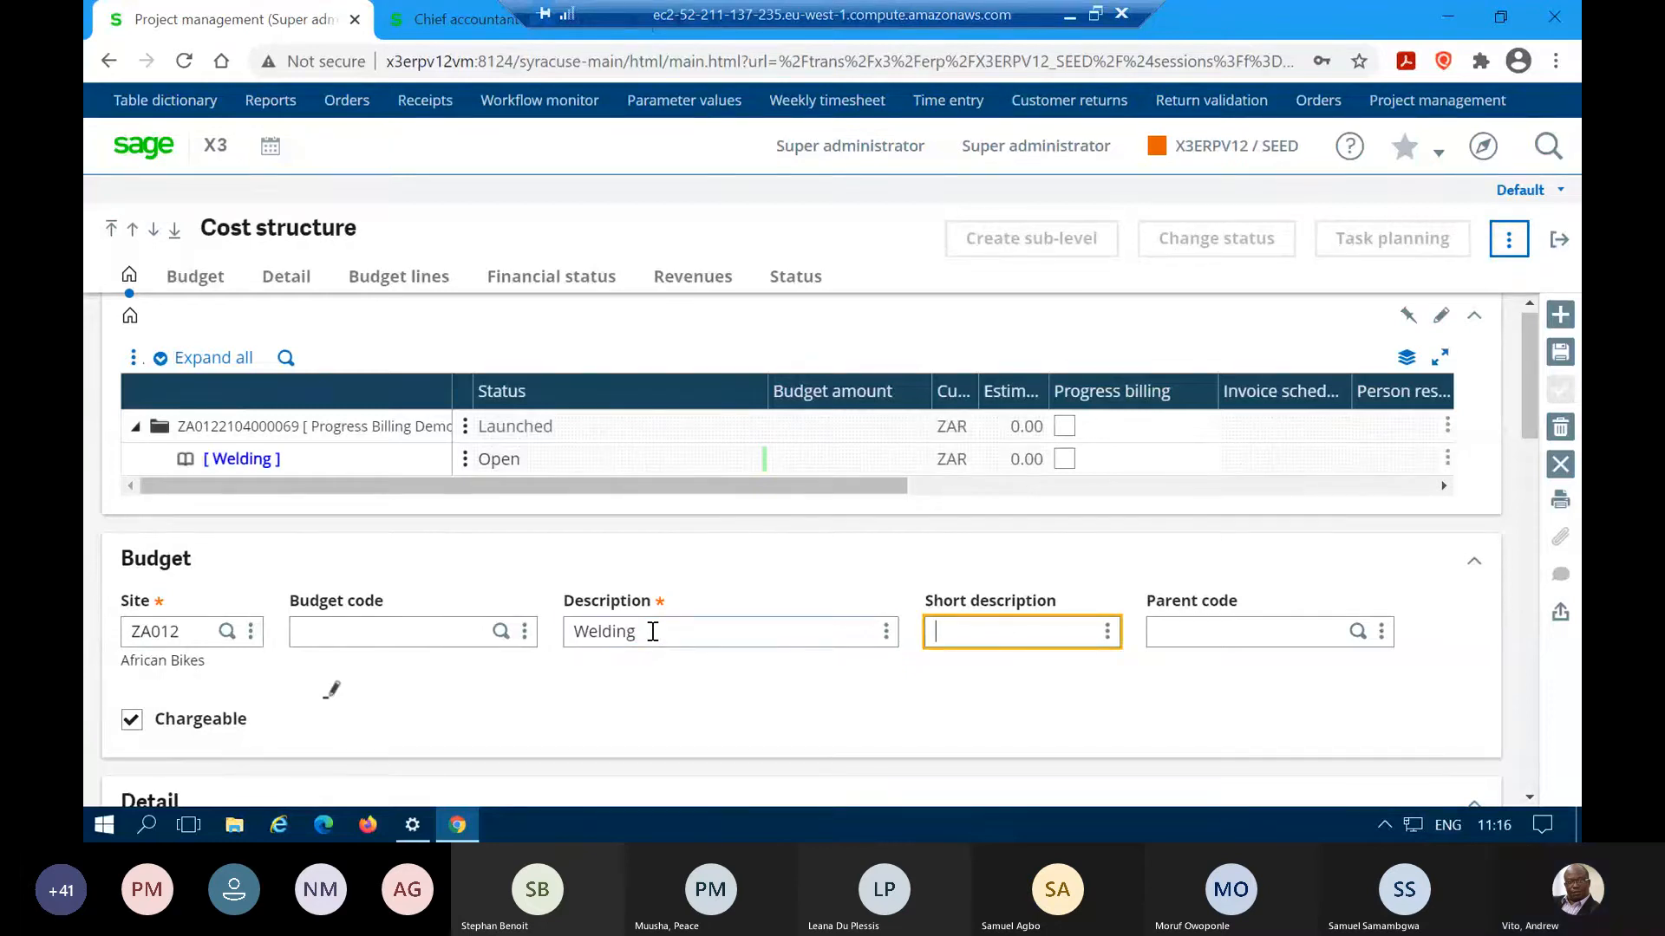
pyautogui.write('Welding')
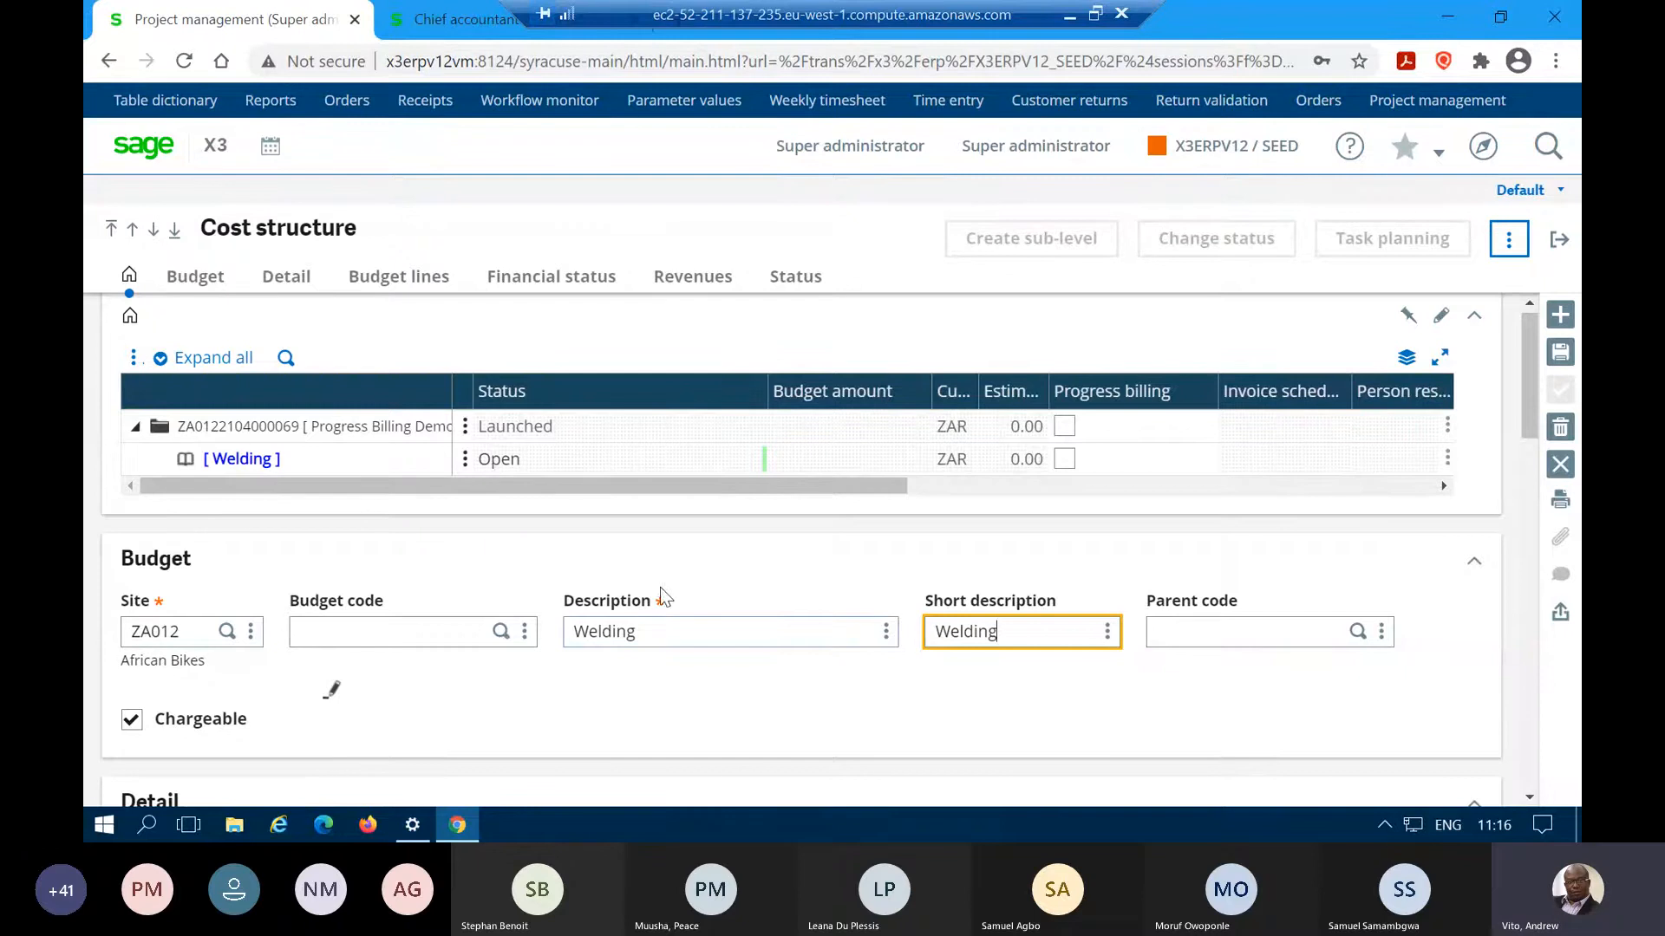
# - Add a Welding budget line with cost type ENGINEER and a quantity of 50, and save the budget
pyautogui.scroll(-1, 660, 589)
pyautogui.scroll(-1, 661, 590)
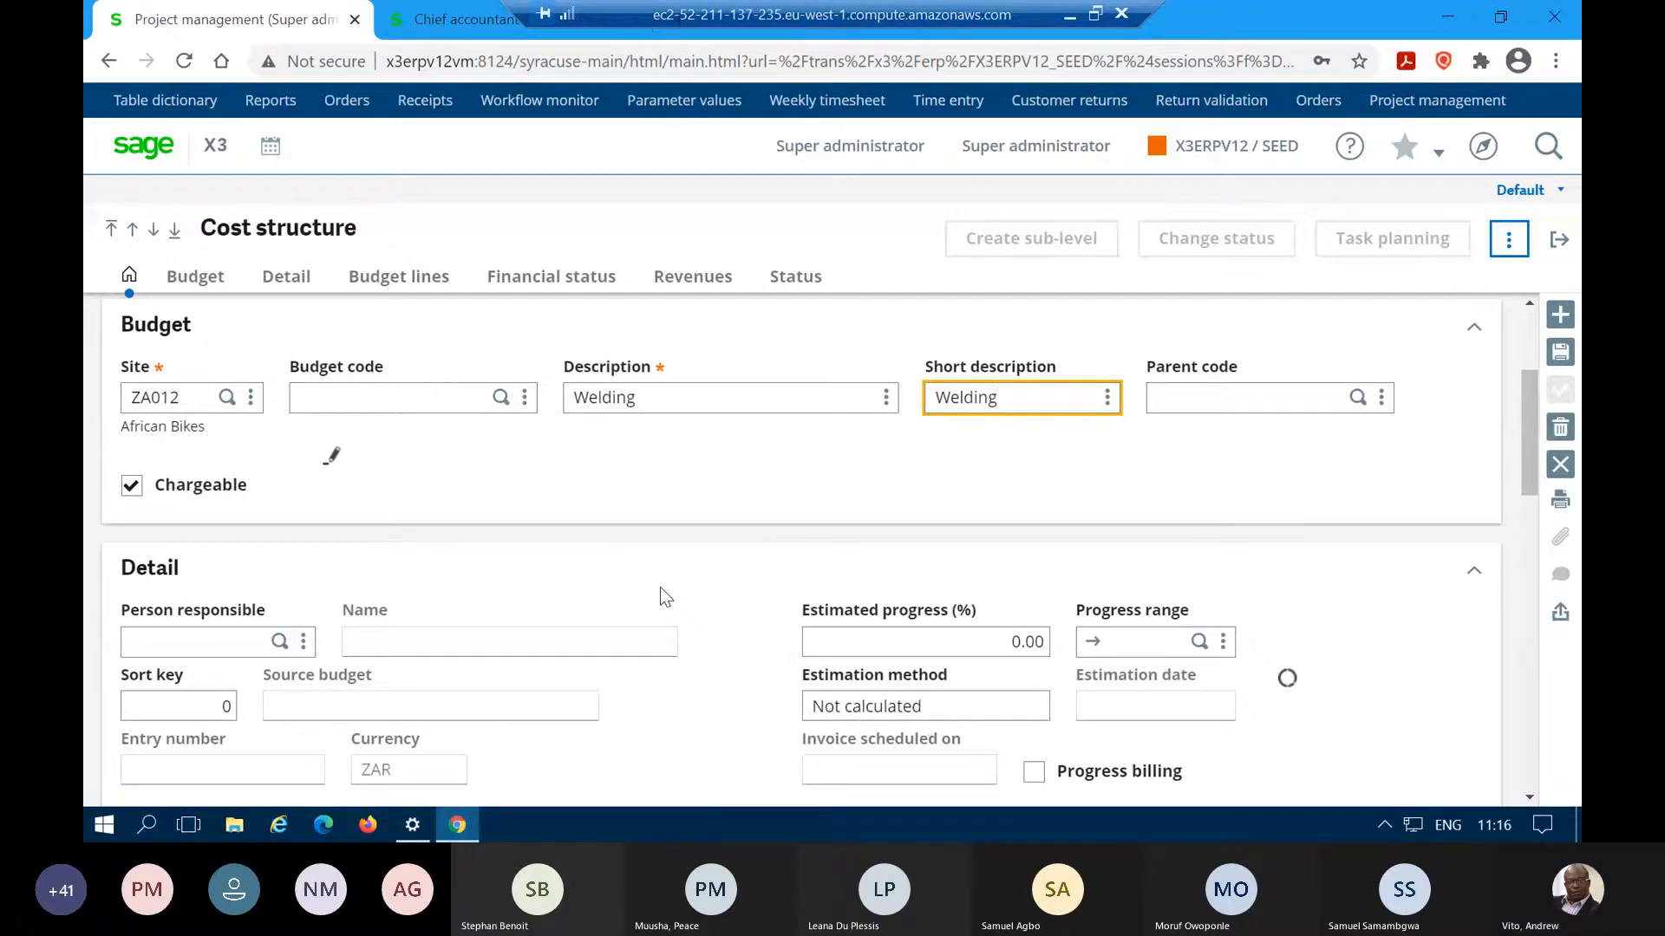
pyautogui.scroll(-1, 661, 589)
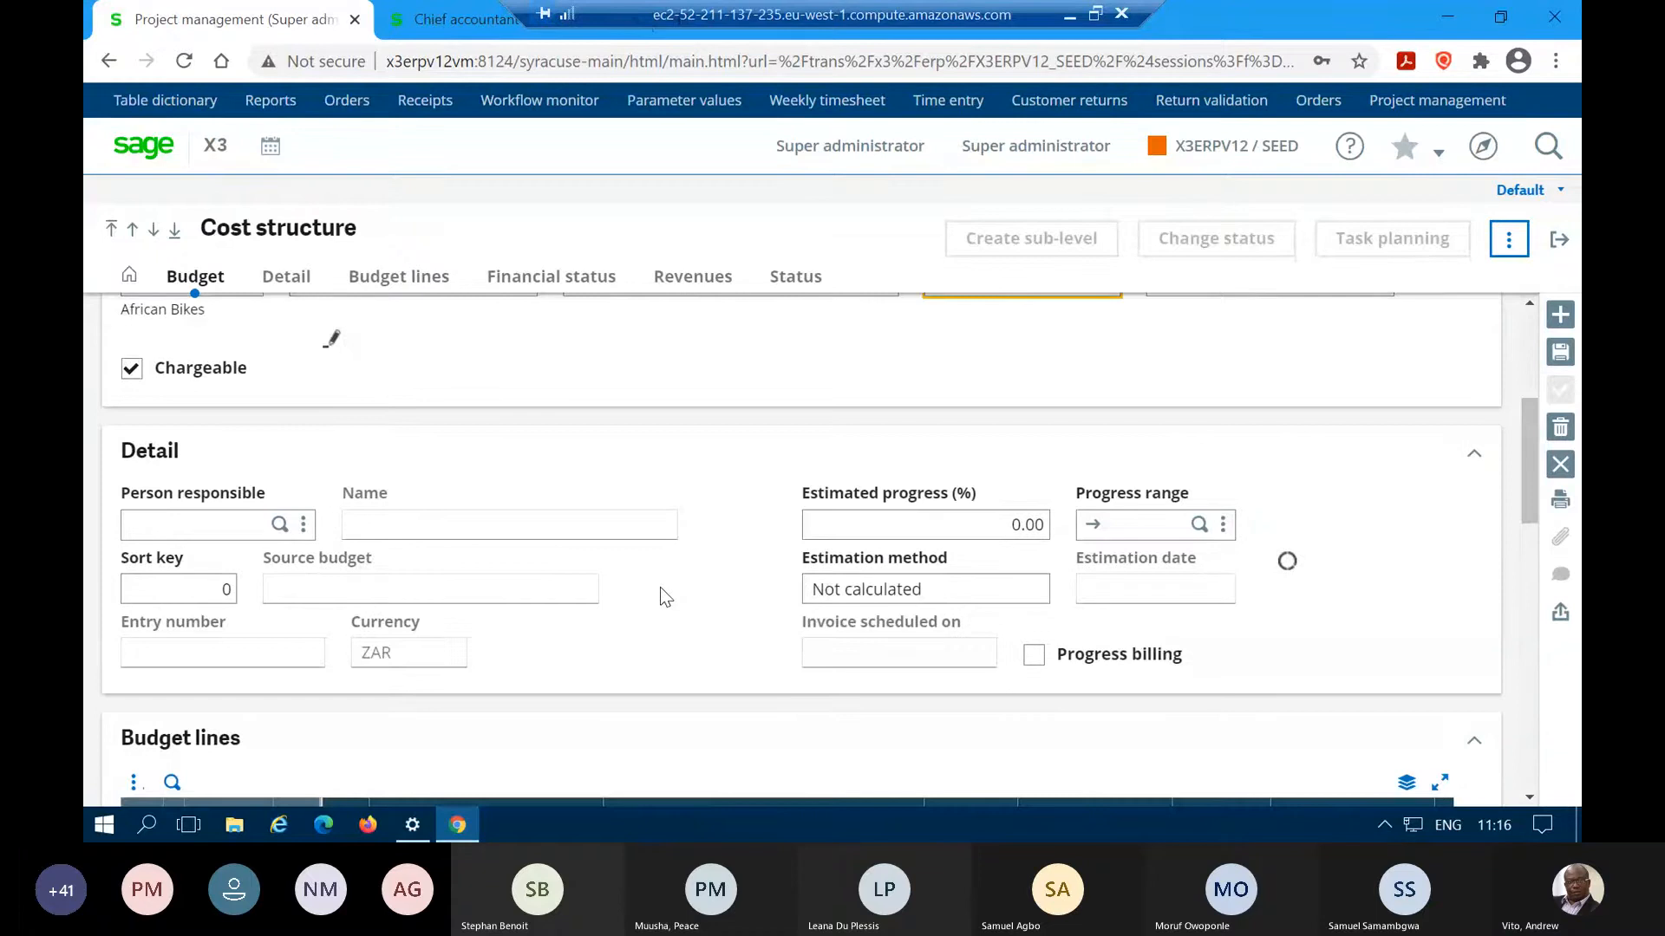
pyautogui.scroll(2, 659, 586)
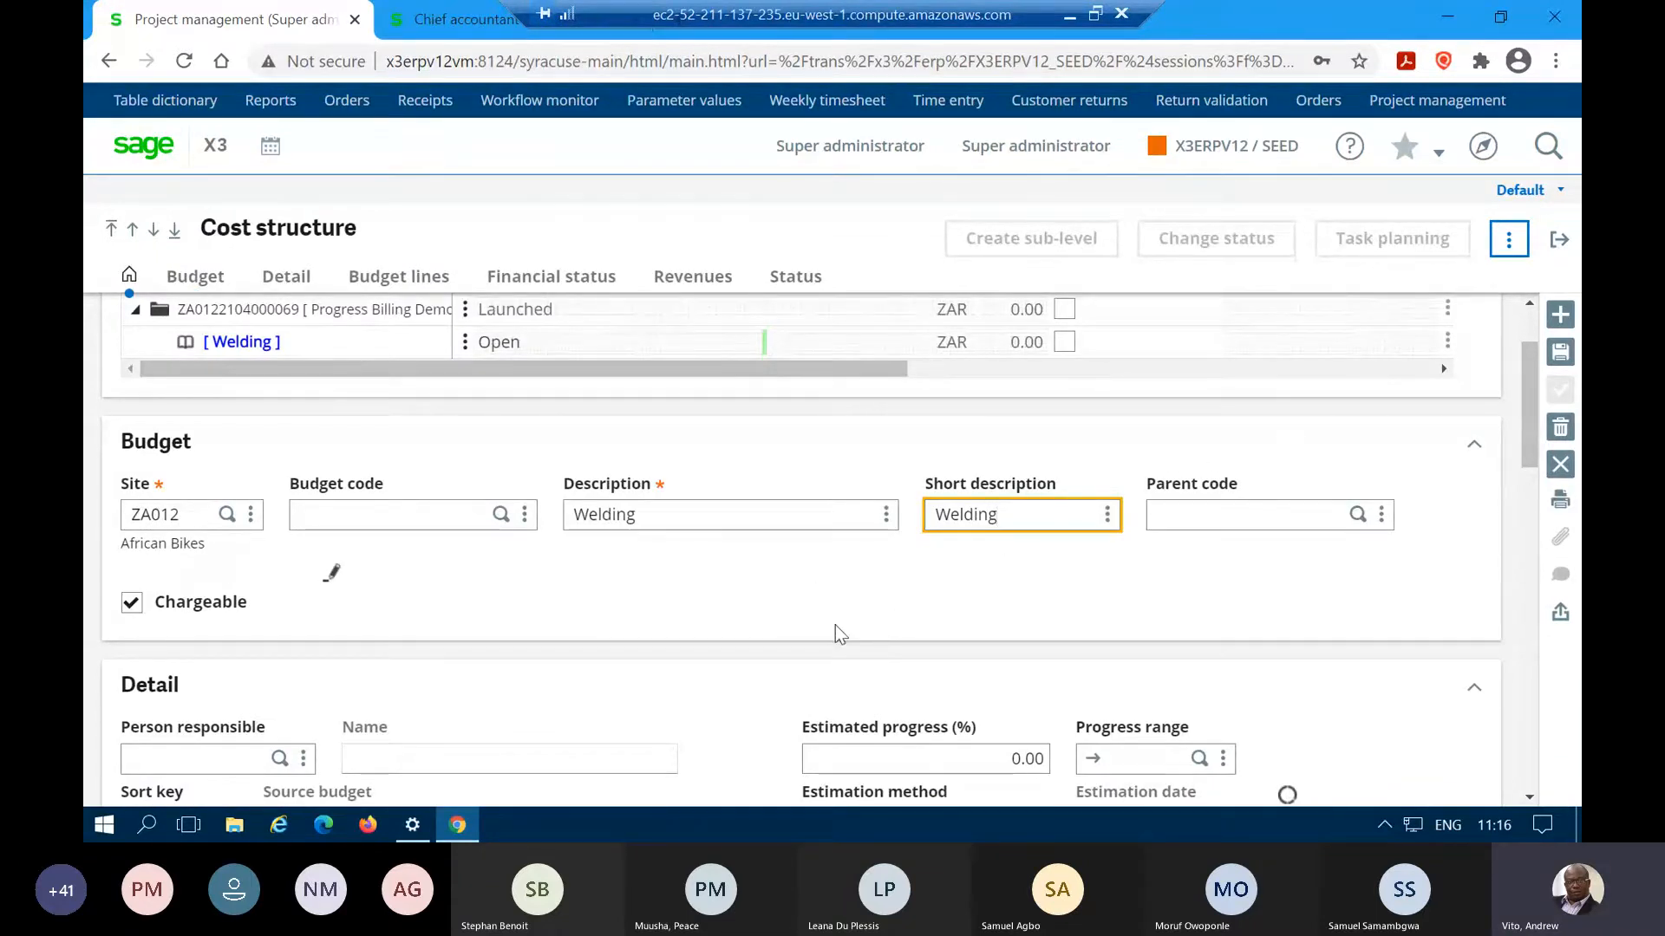
pyautogui.scroll(-2, 835, 626)
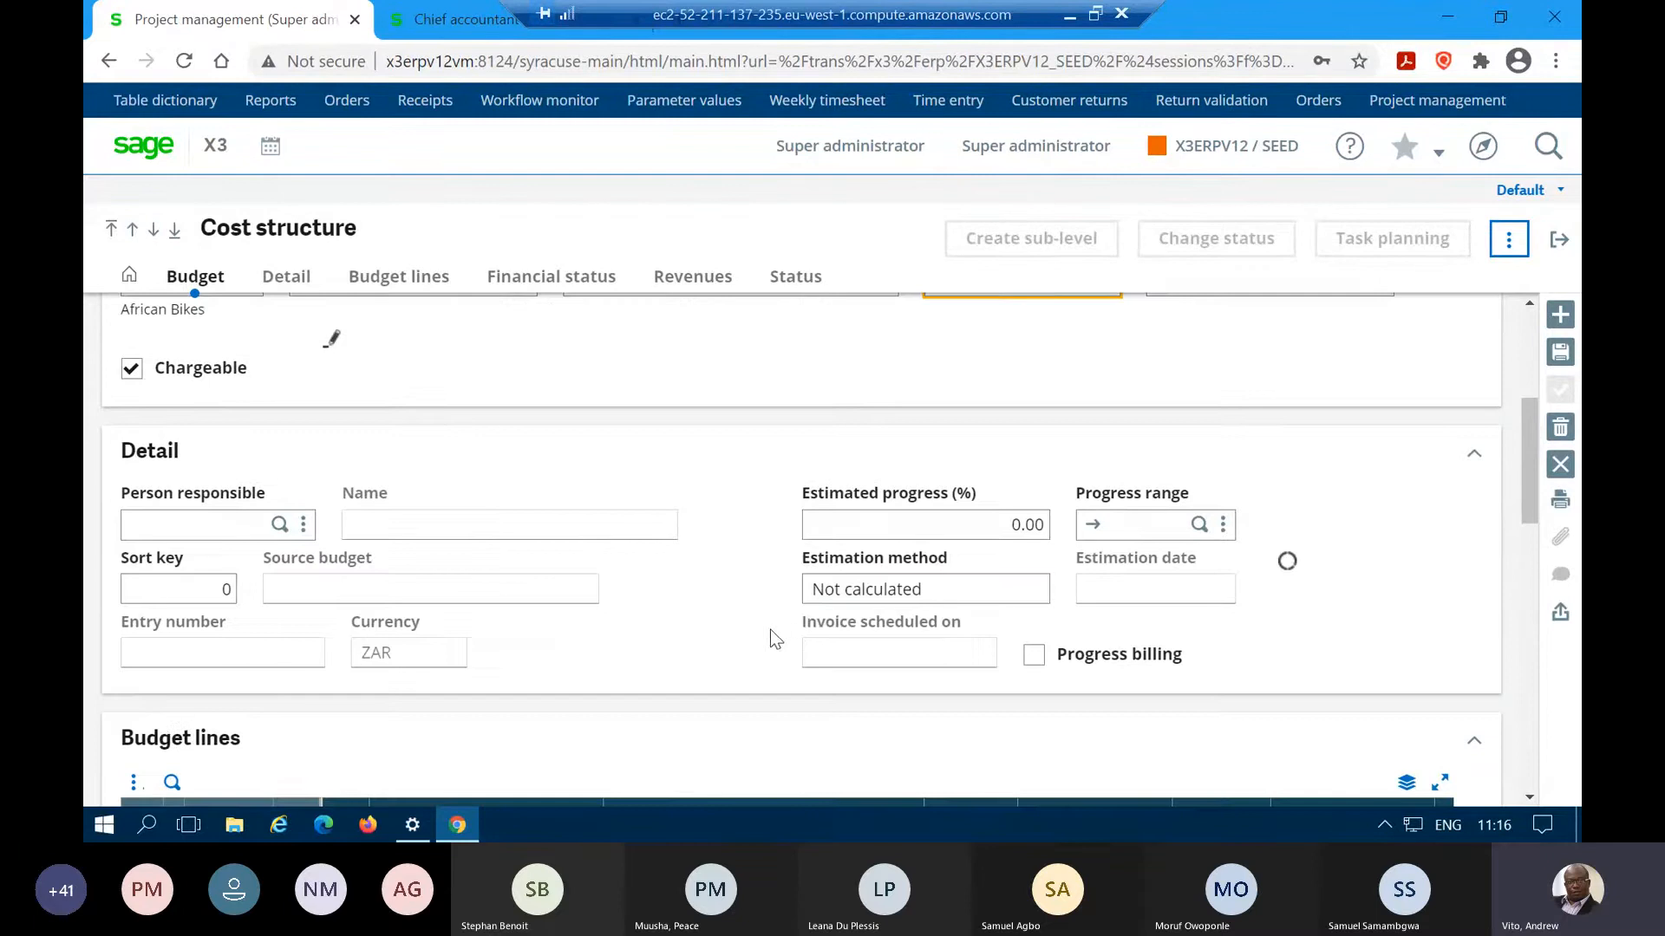
pyautogui.scroll(-1, 773, 639)
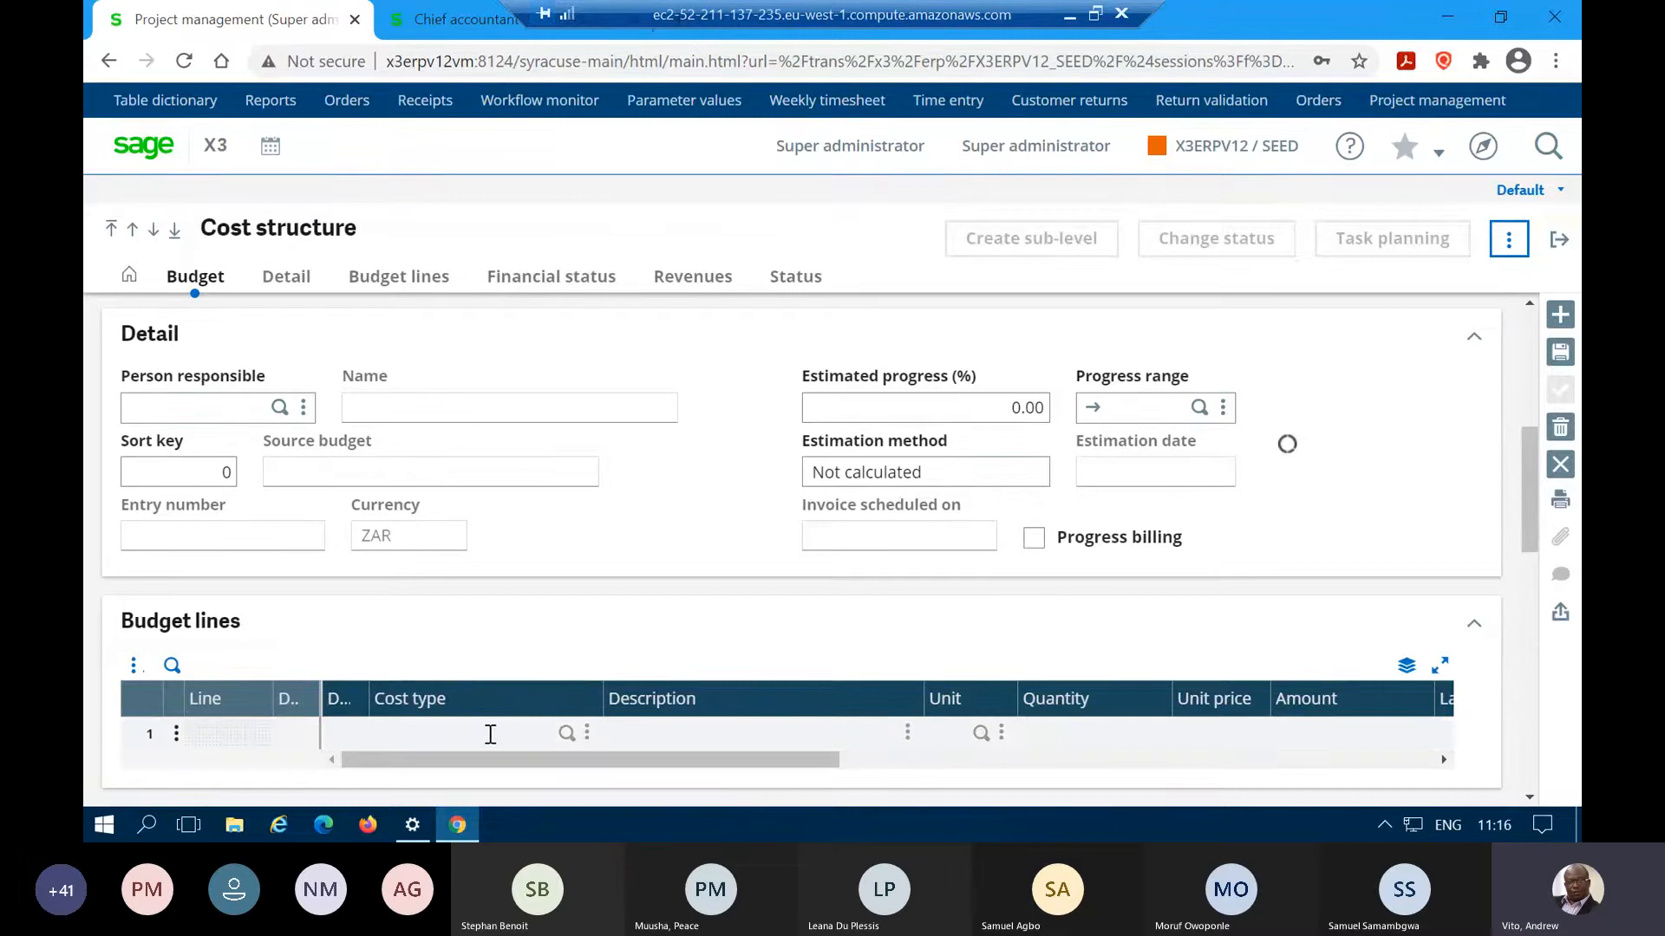
pyautogui.click(566, 735)
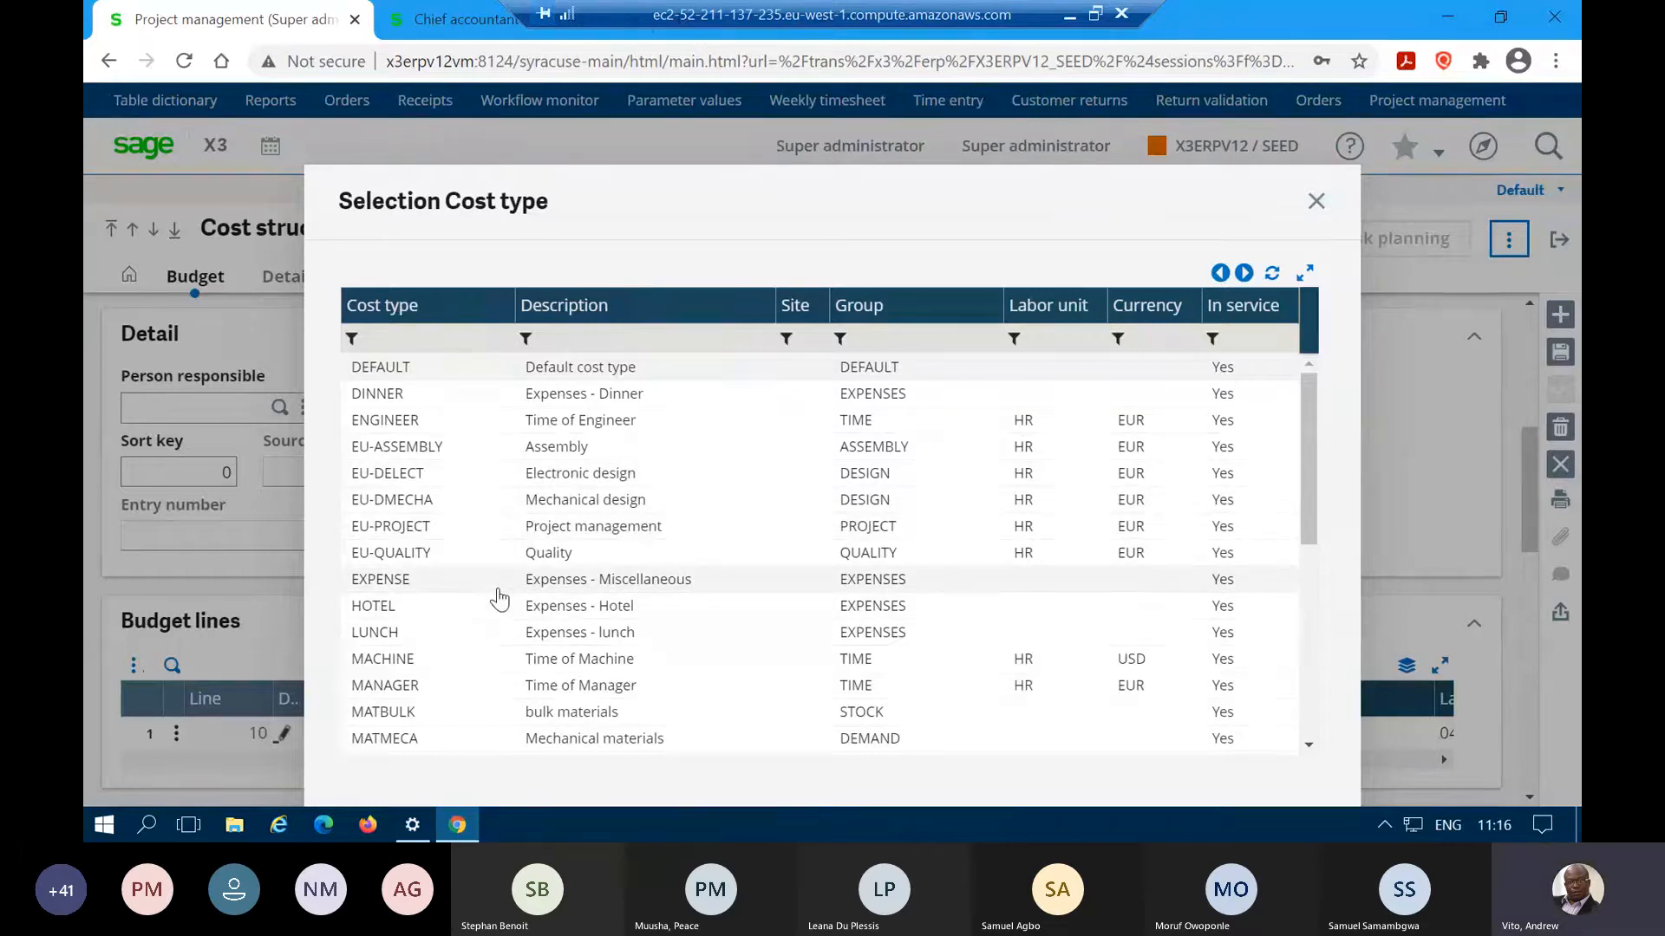
pyautogui.click(436, 425)
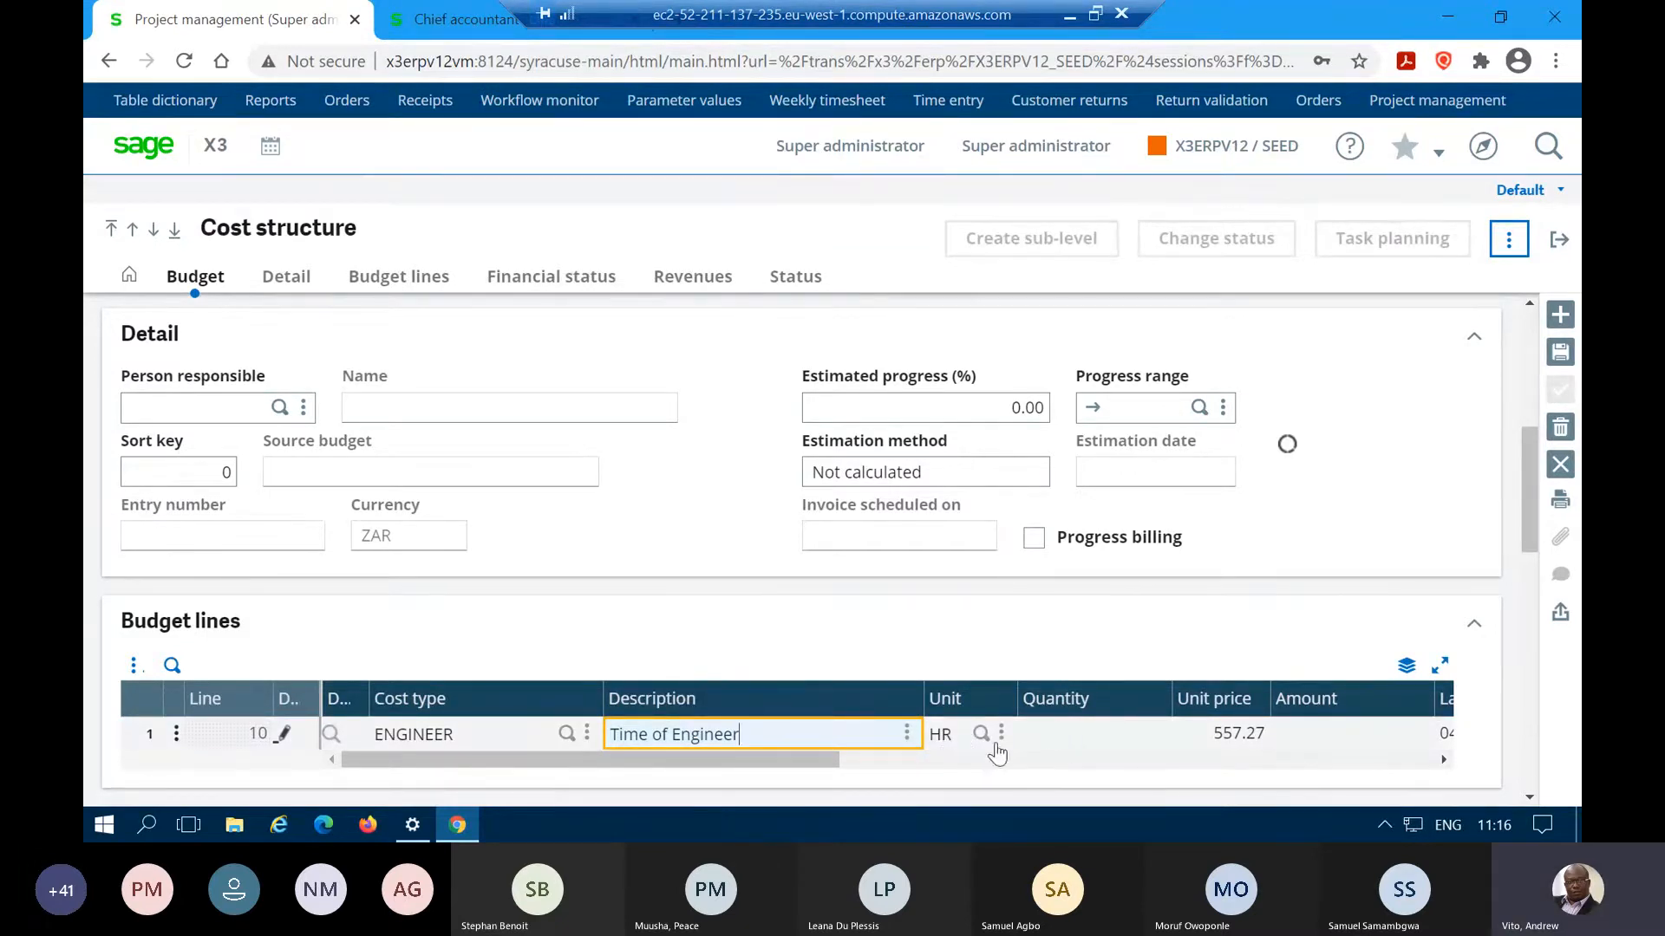
pyautogui.click(1098, 738)
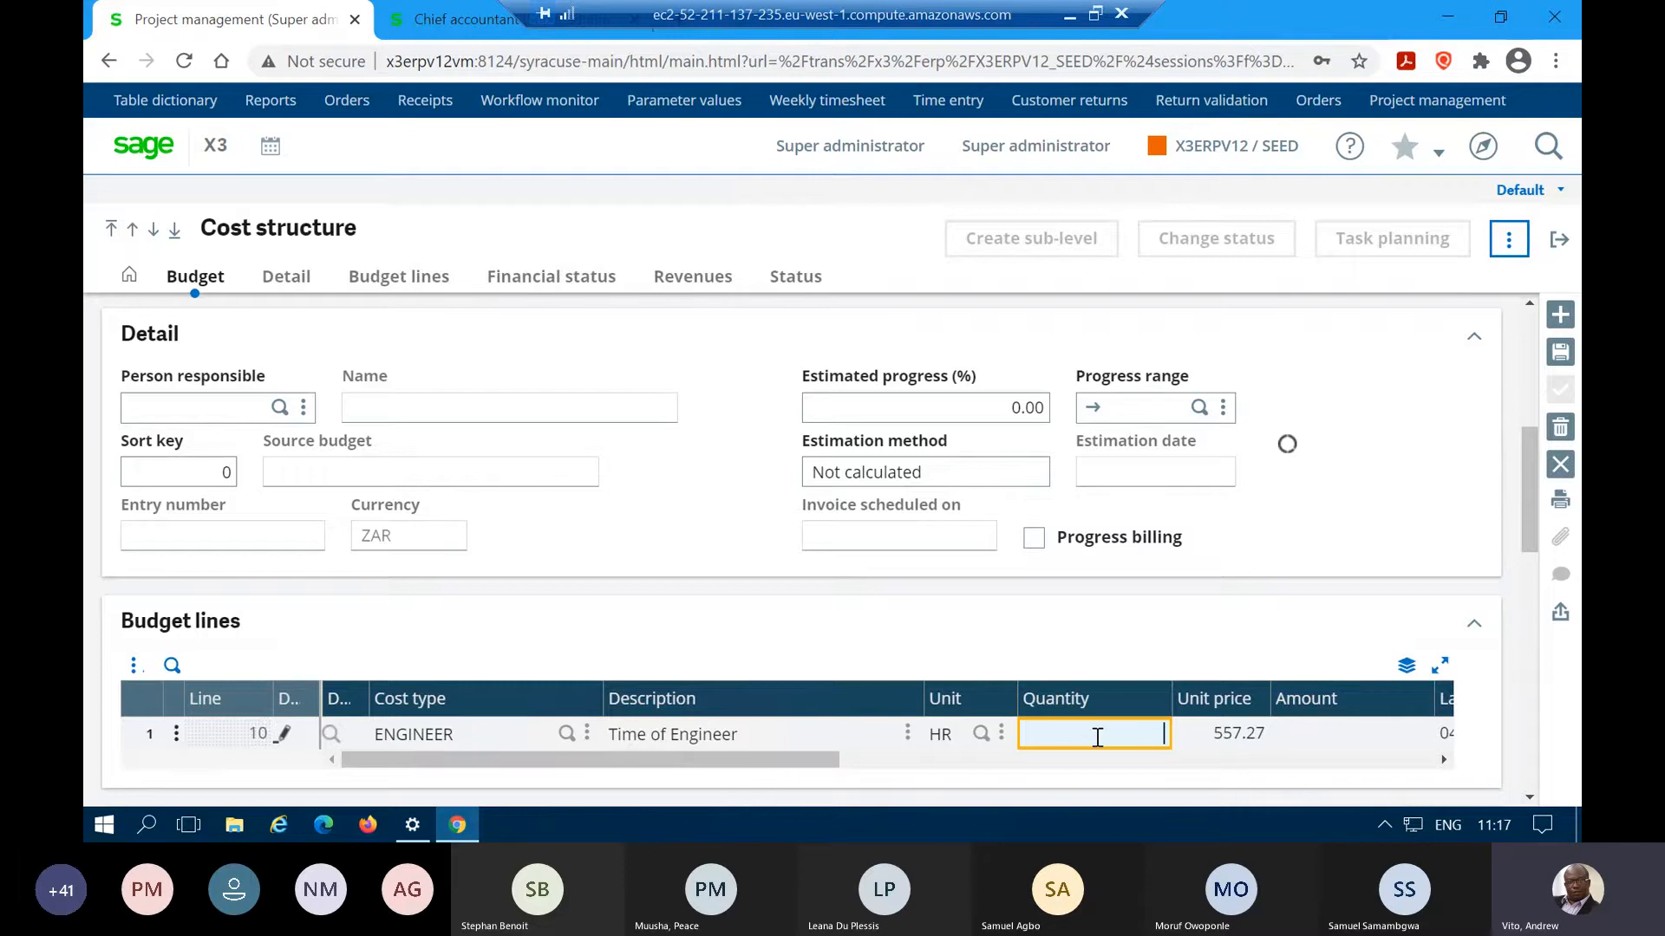
pyautogui.write('50')
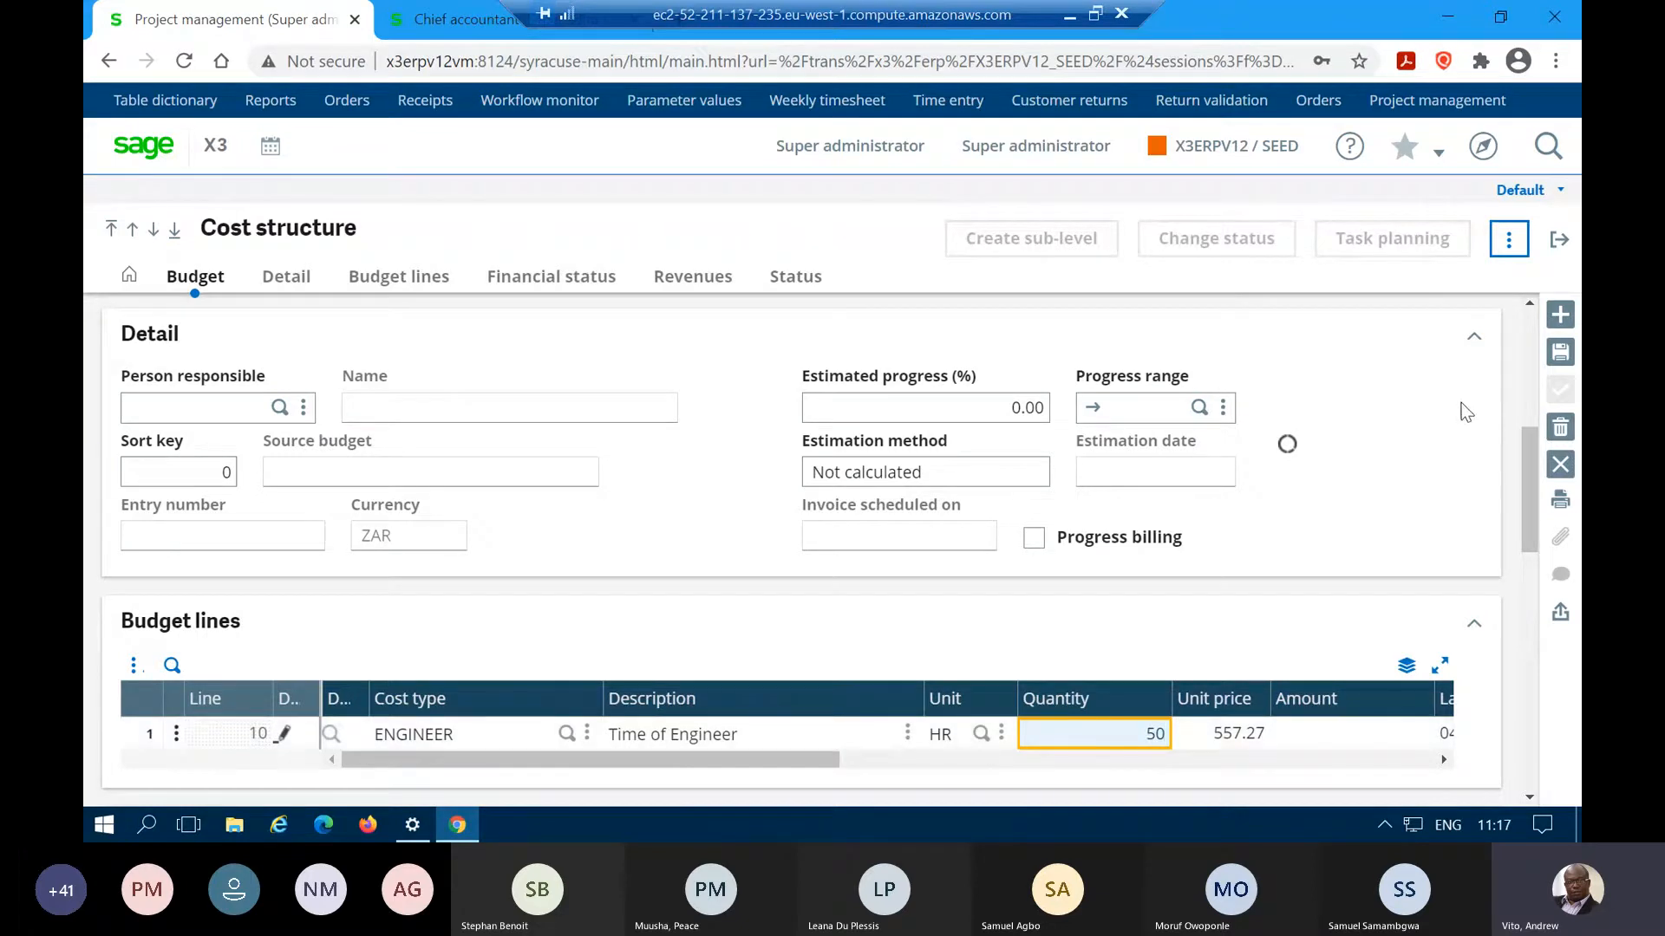
pyautogui.click(1561, 356)
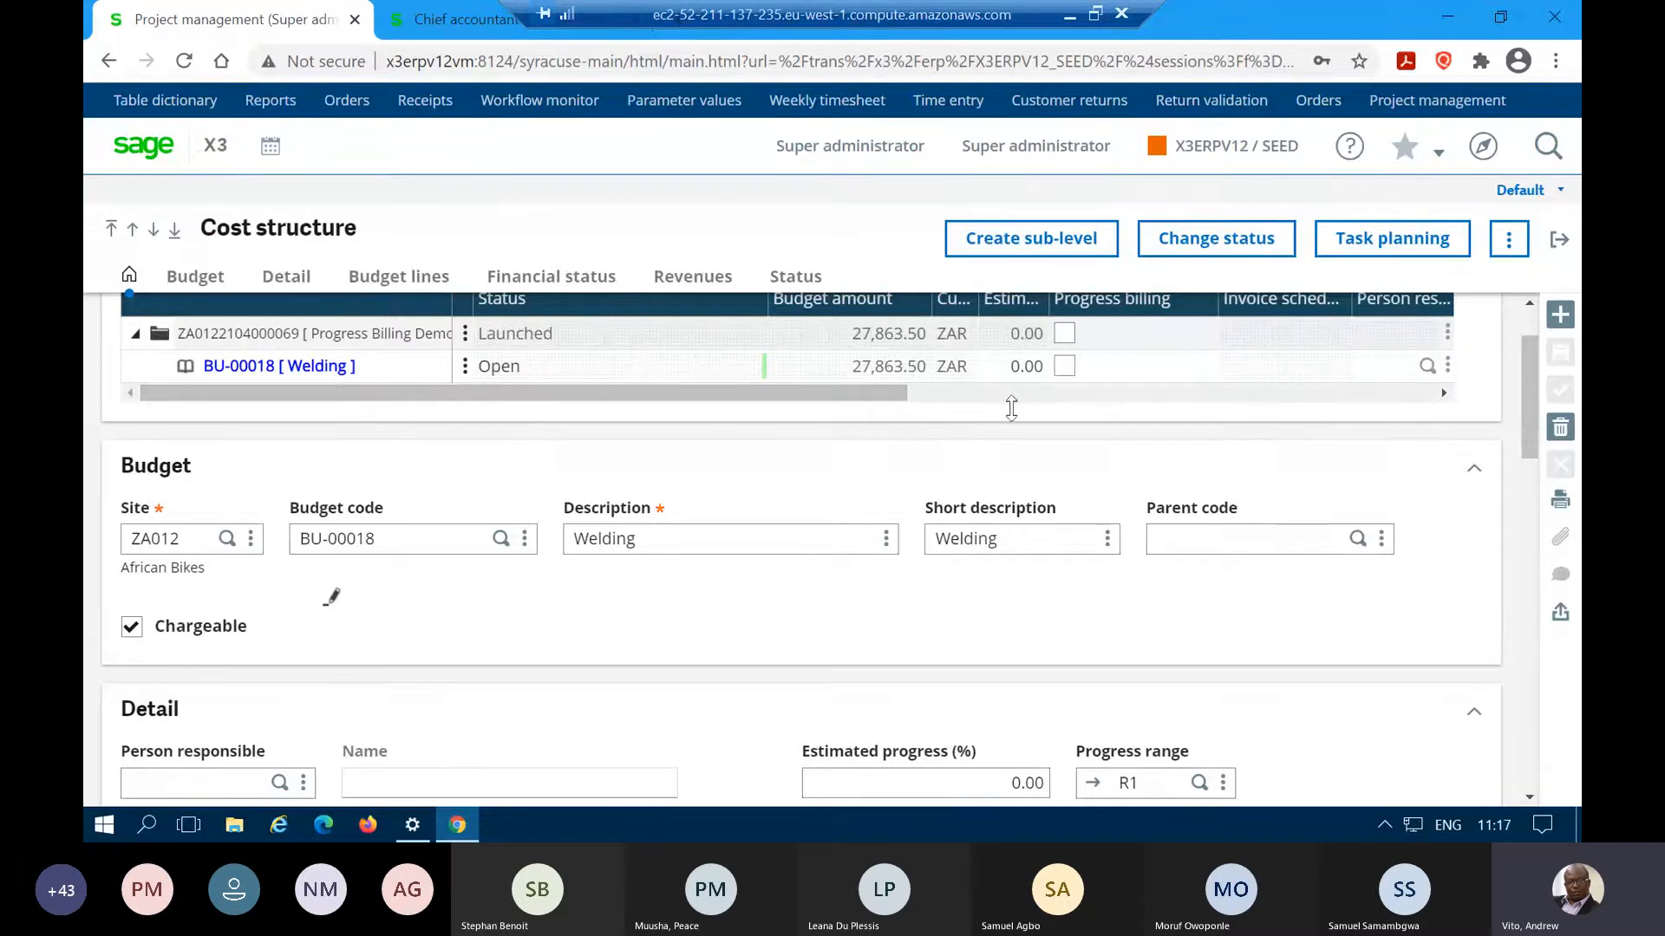
# - Add another budget to the cost structure with the description "Painting"
pyautogui.click(1561, 316)
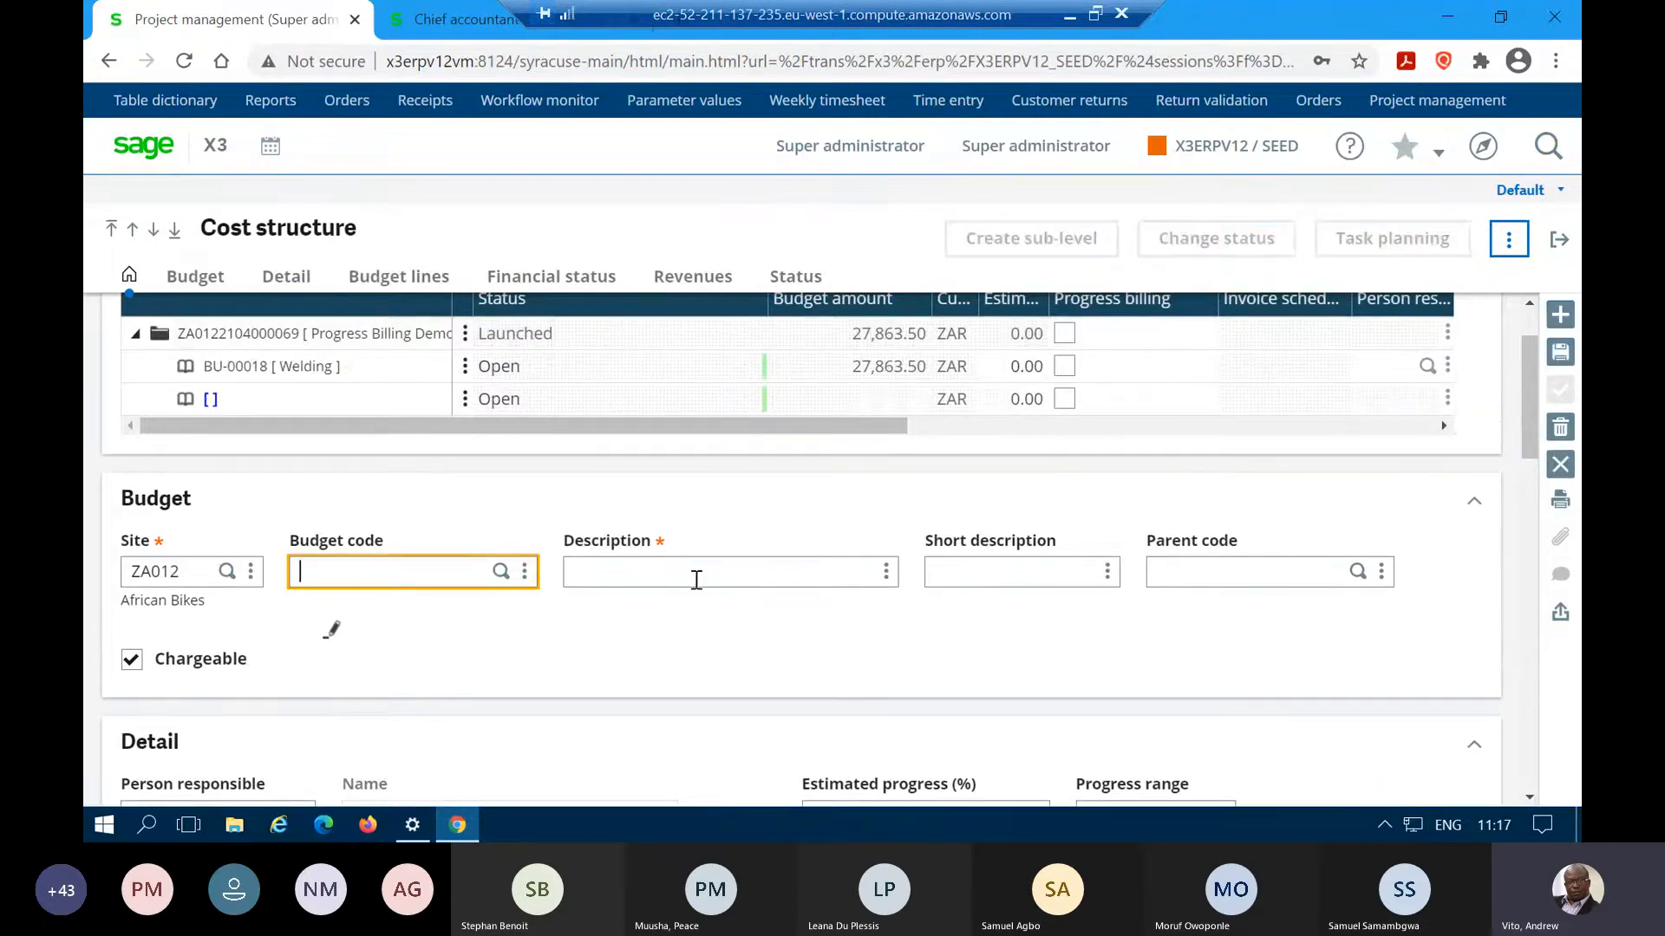
pyautogui.click(695, 579)
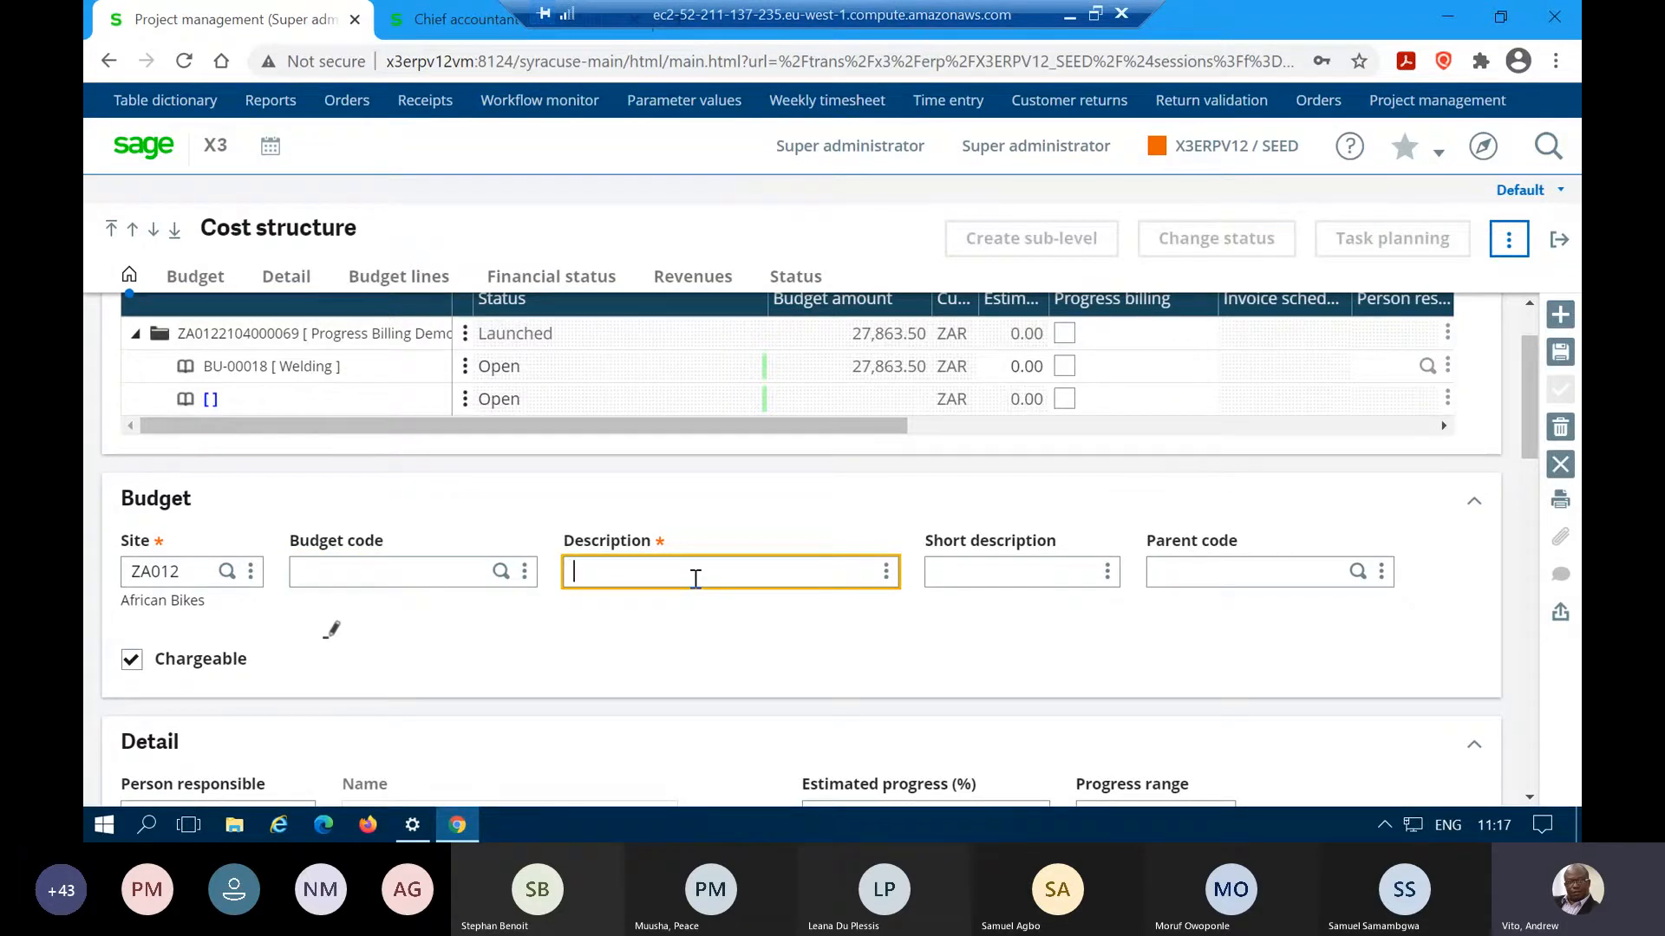
pyautogui.write('Pain')
pyautogui.write('ting')
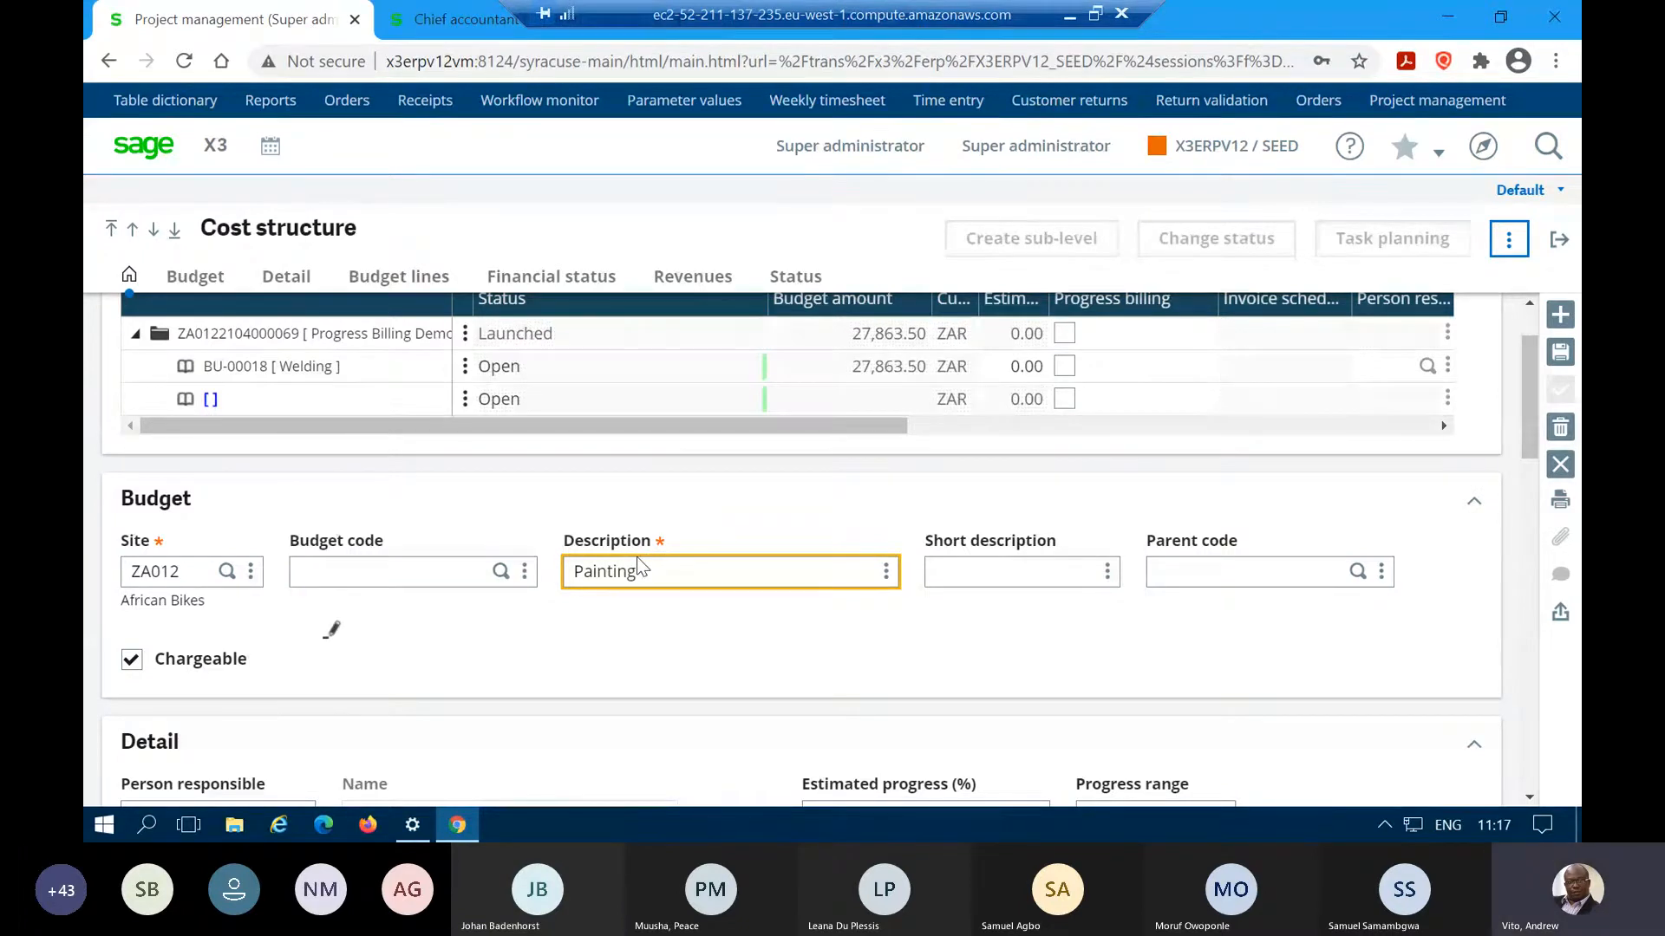
# - Add a Painting budget line with cost type ENGINEER and a quantity of 40, and save the budget
pyautogui.scroll(-4, 636, 556)
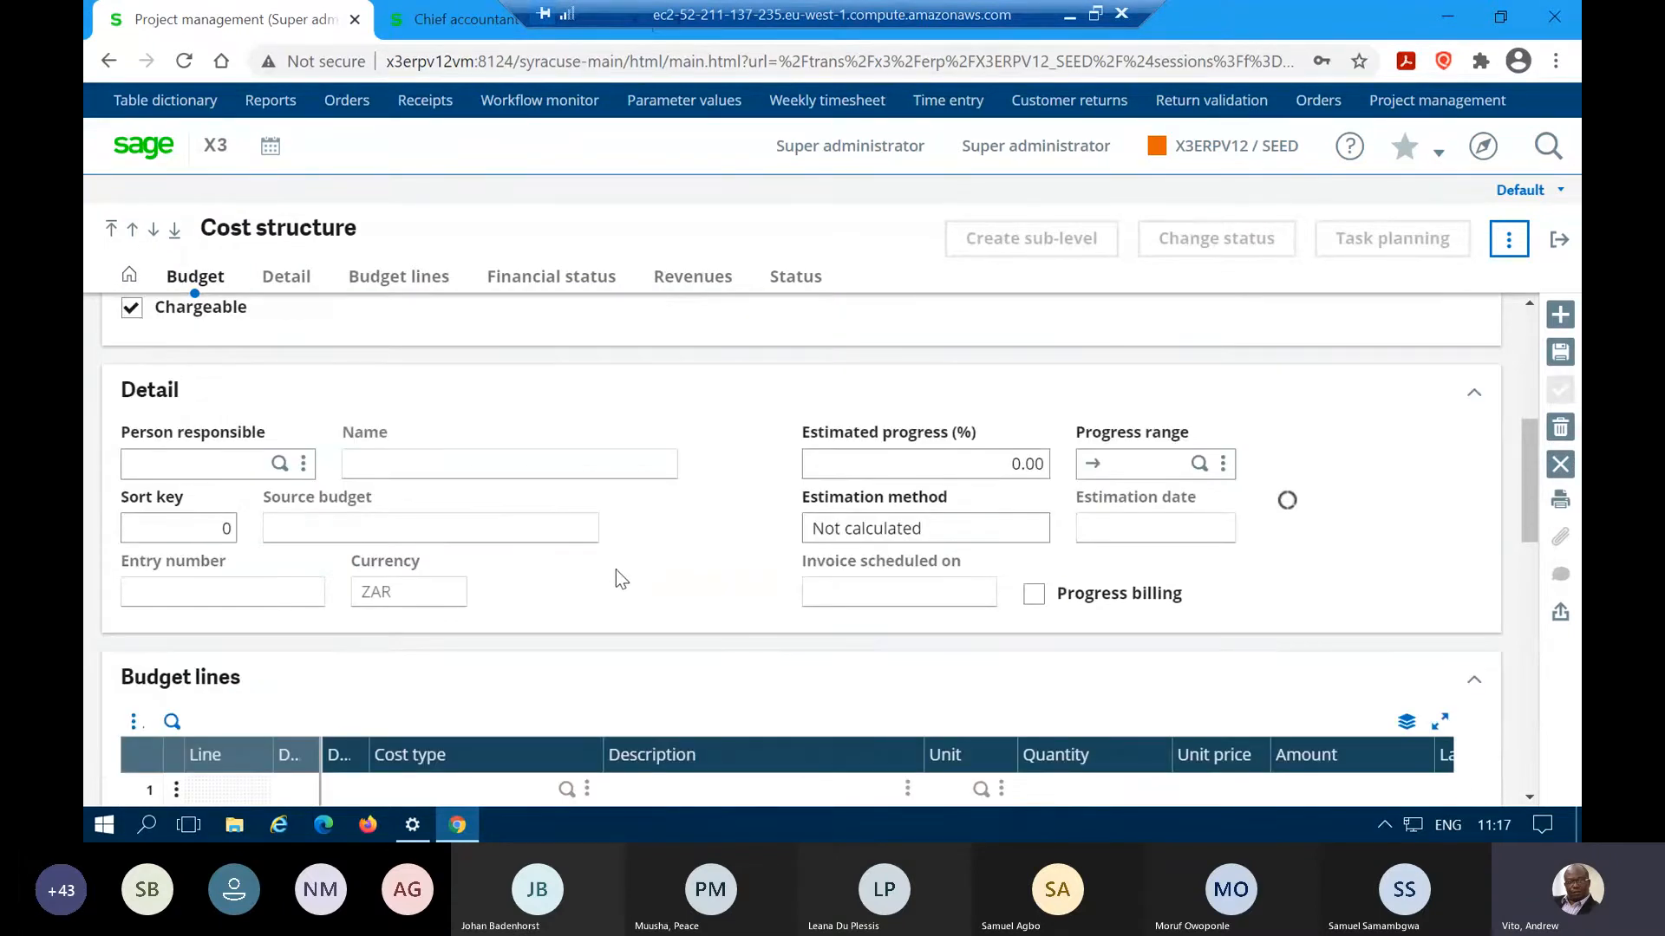
pyautogui.click(457, 793)
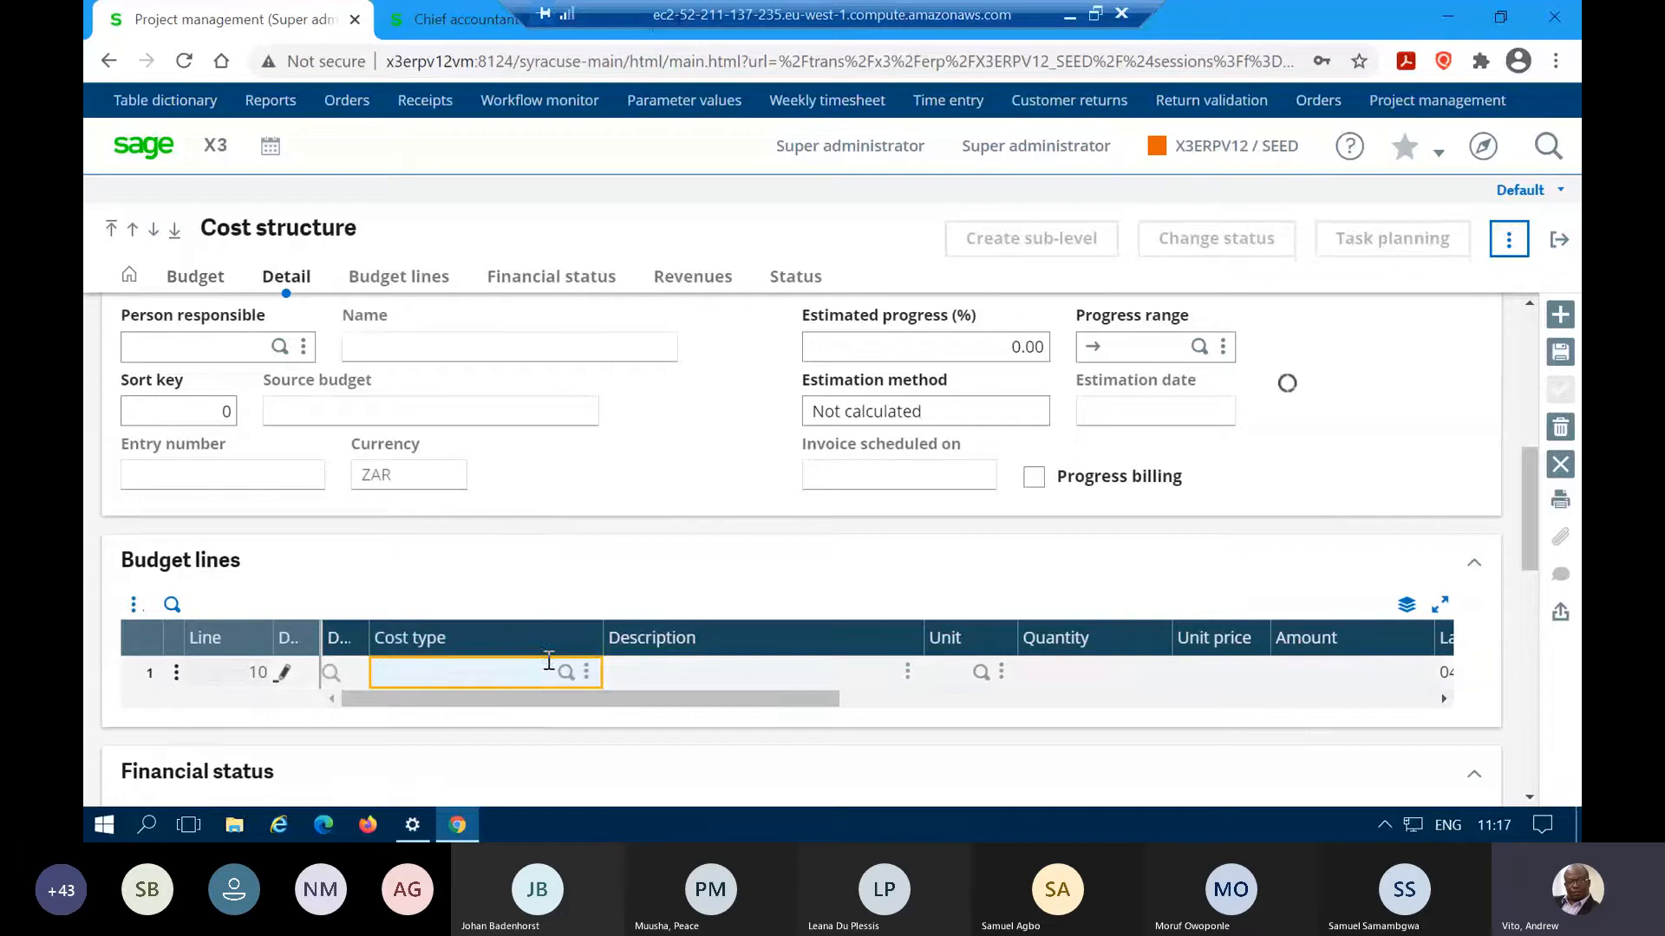
pyautogui.click(568, 675)
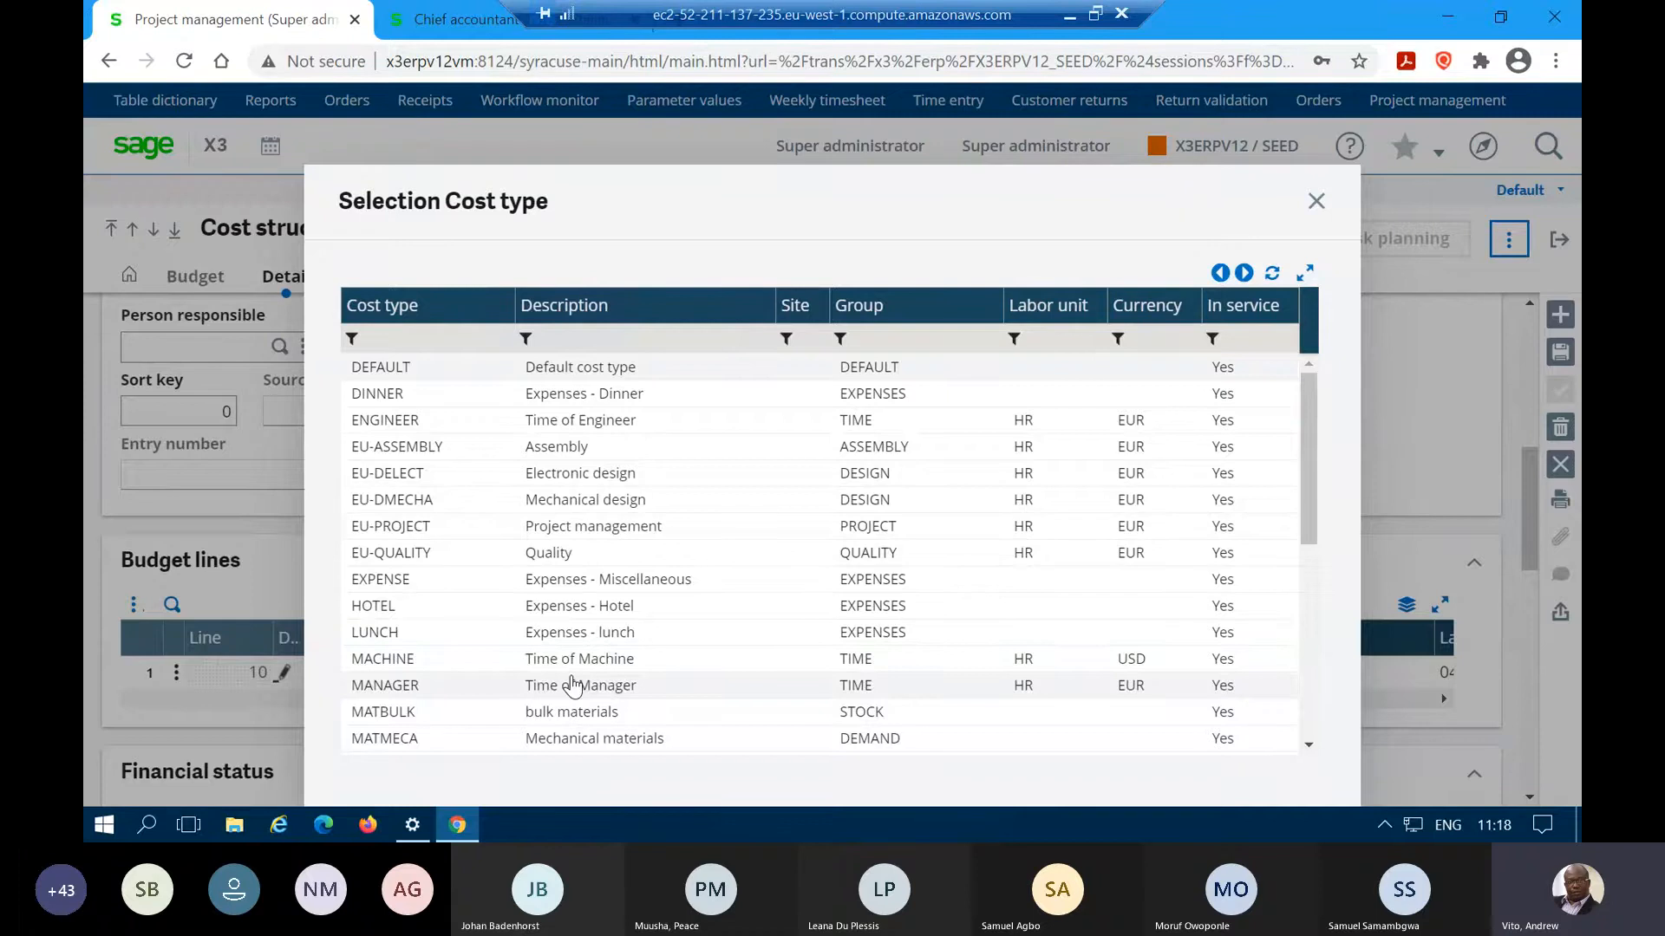
pyautogui.click(412, 431)
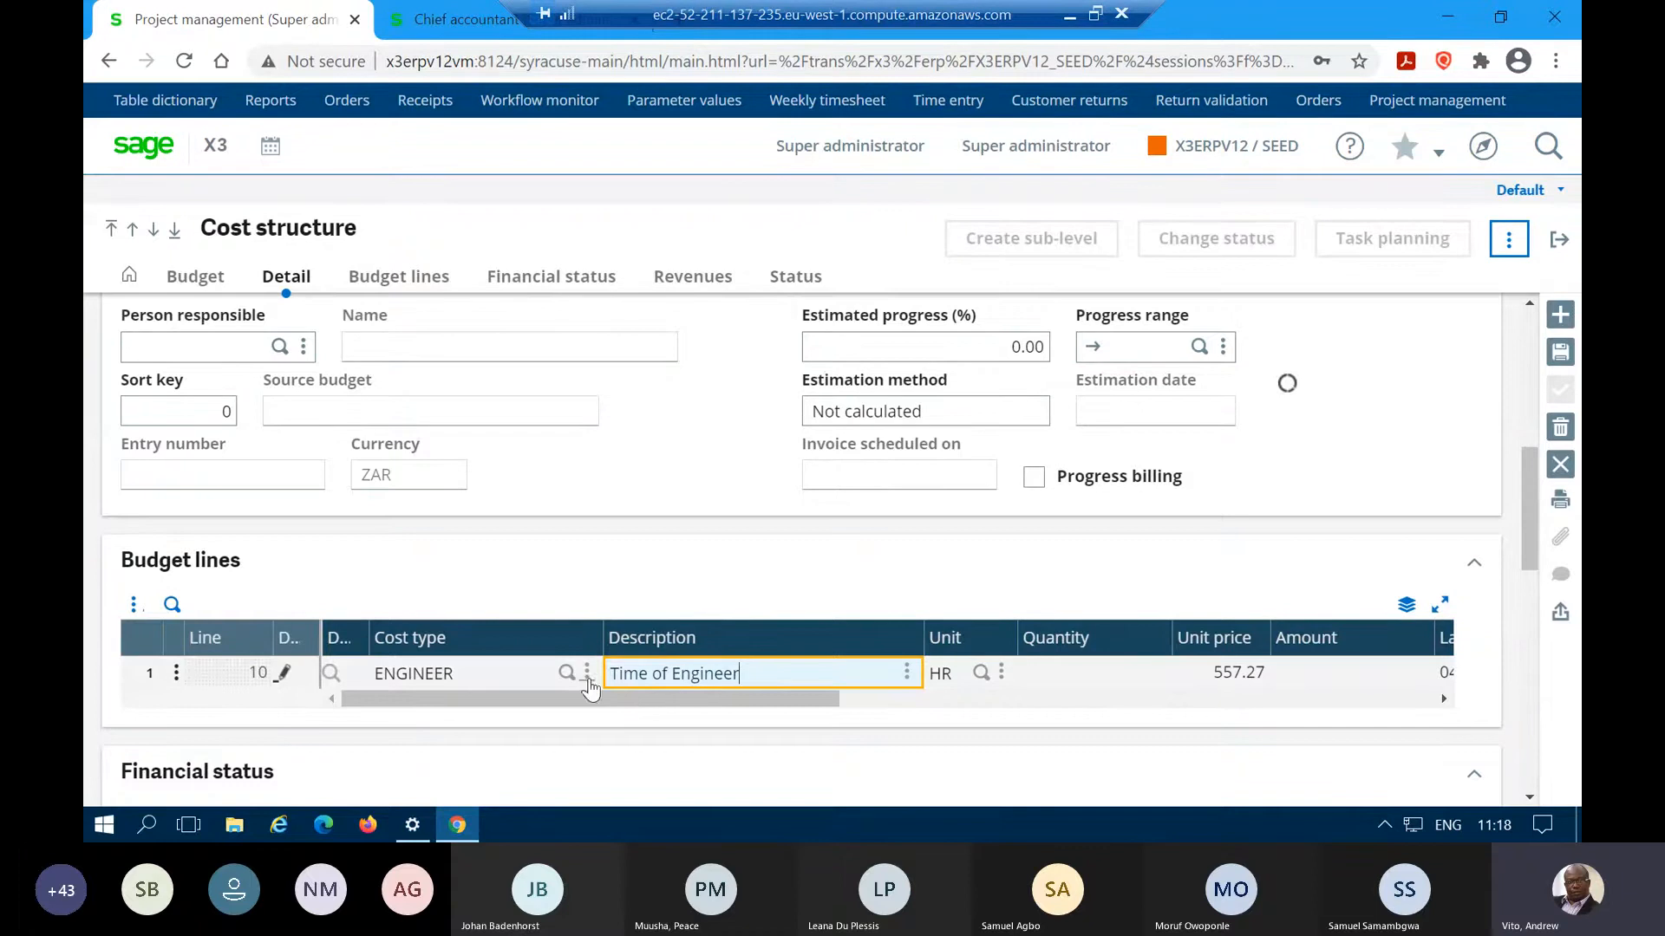
pyautogui.click(1063, 675)
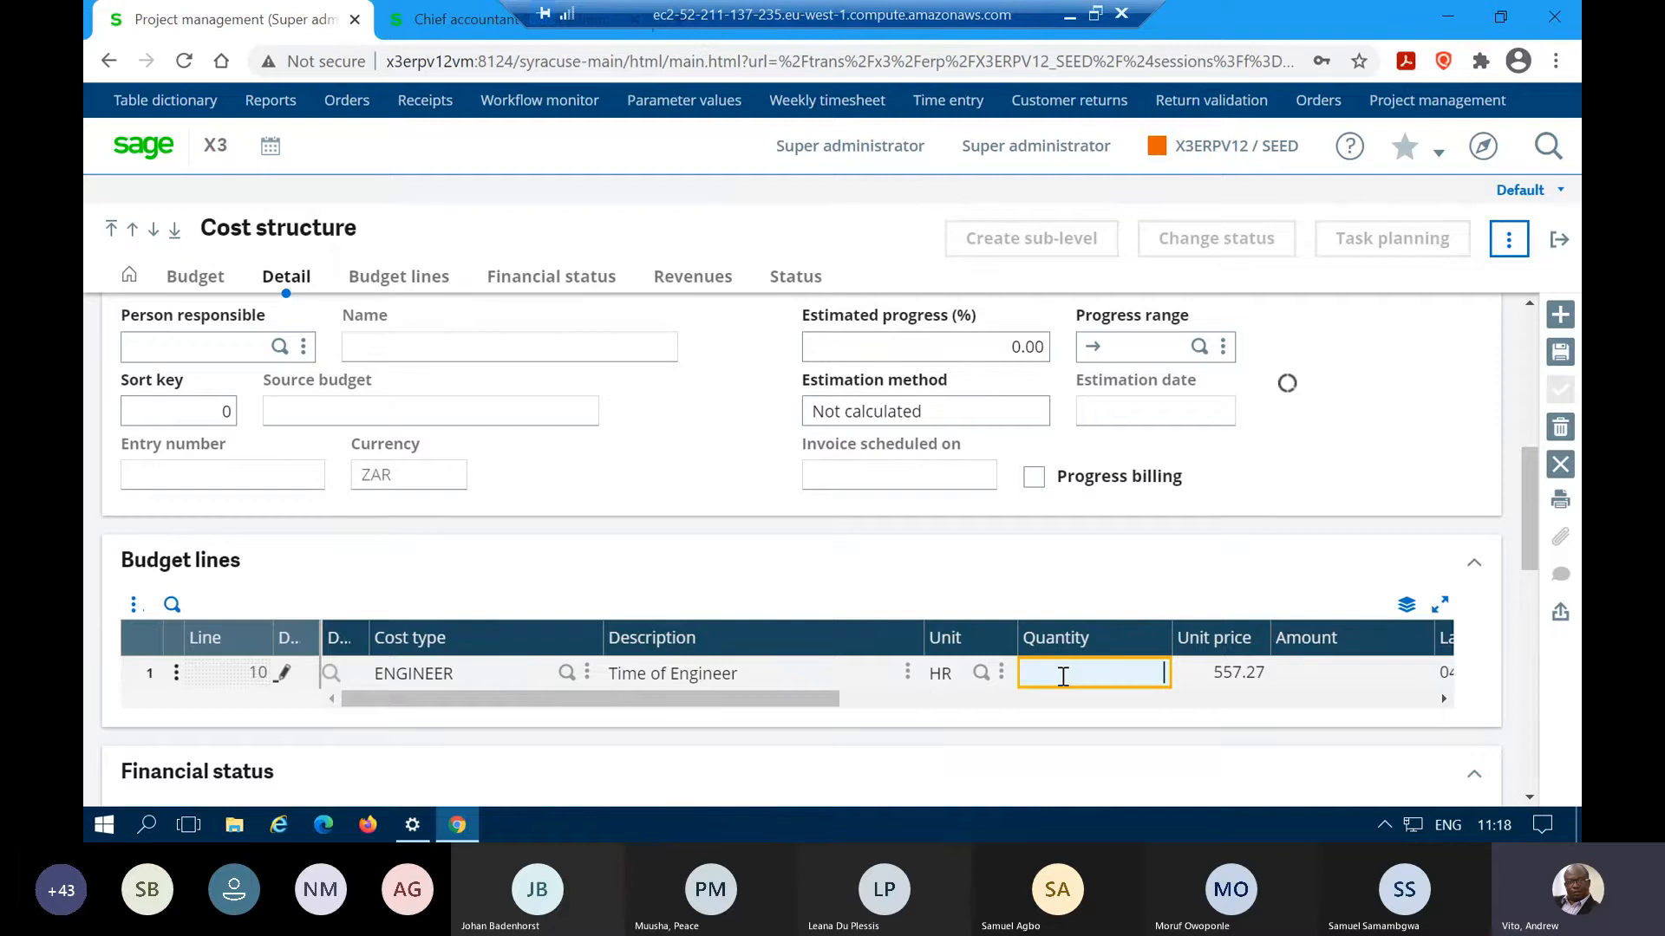
pyautogui.write('40')
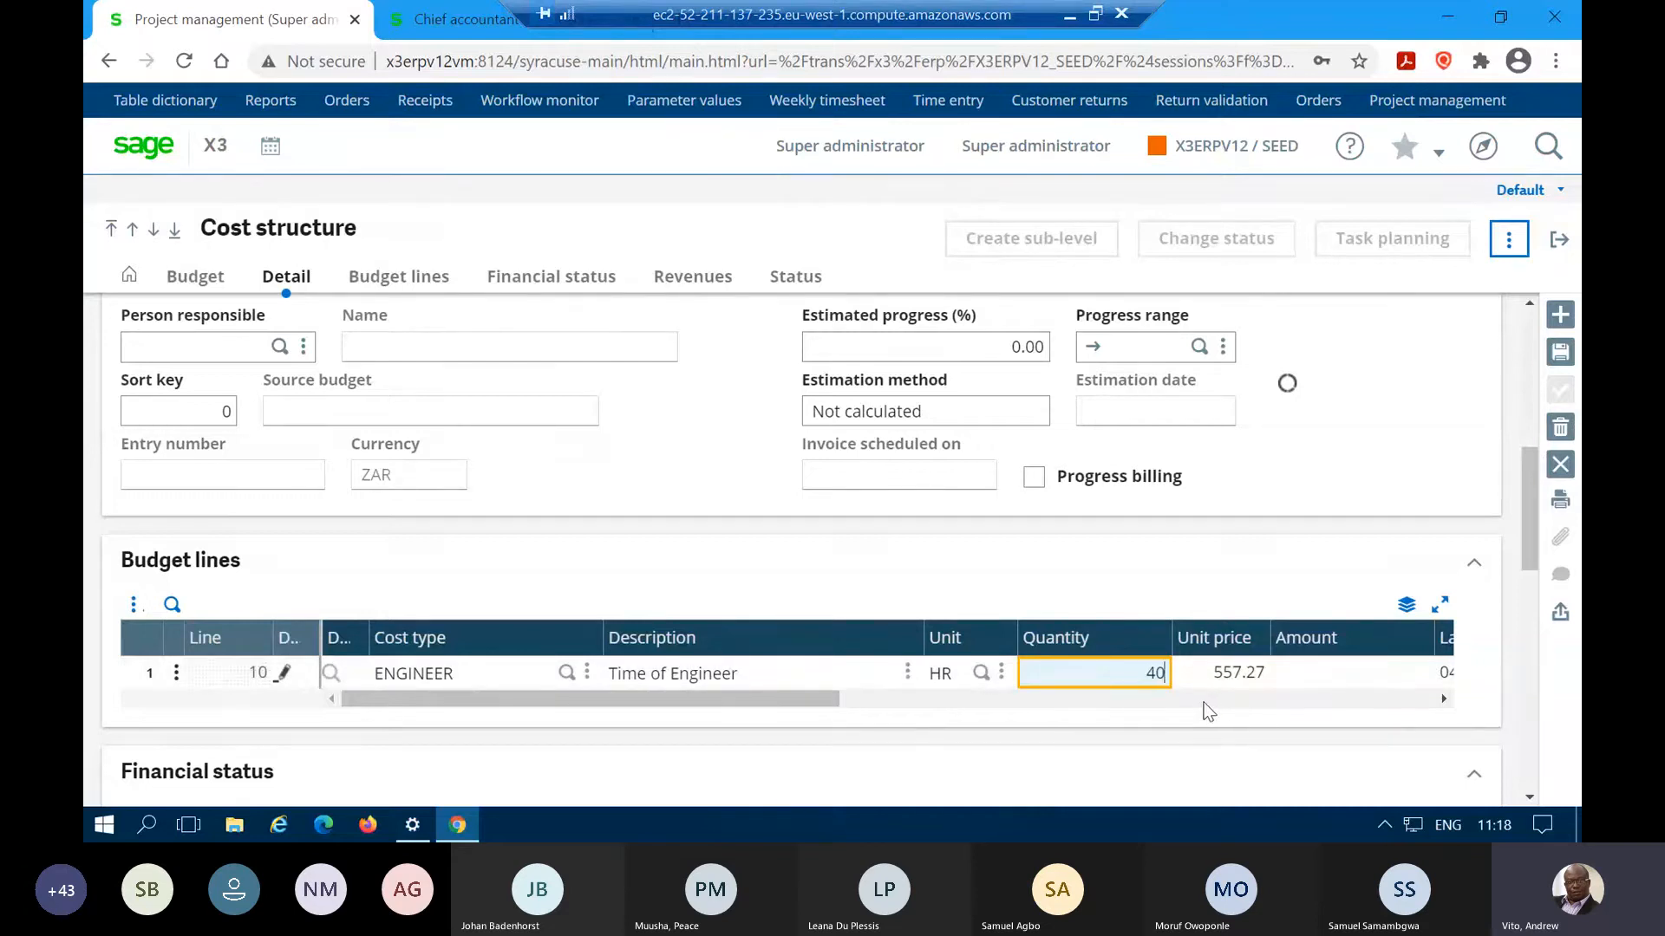
pyautogui.click(1560, 362)
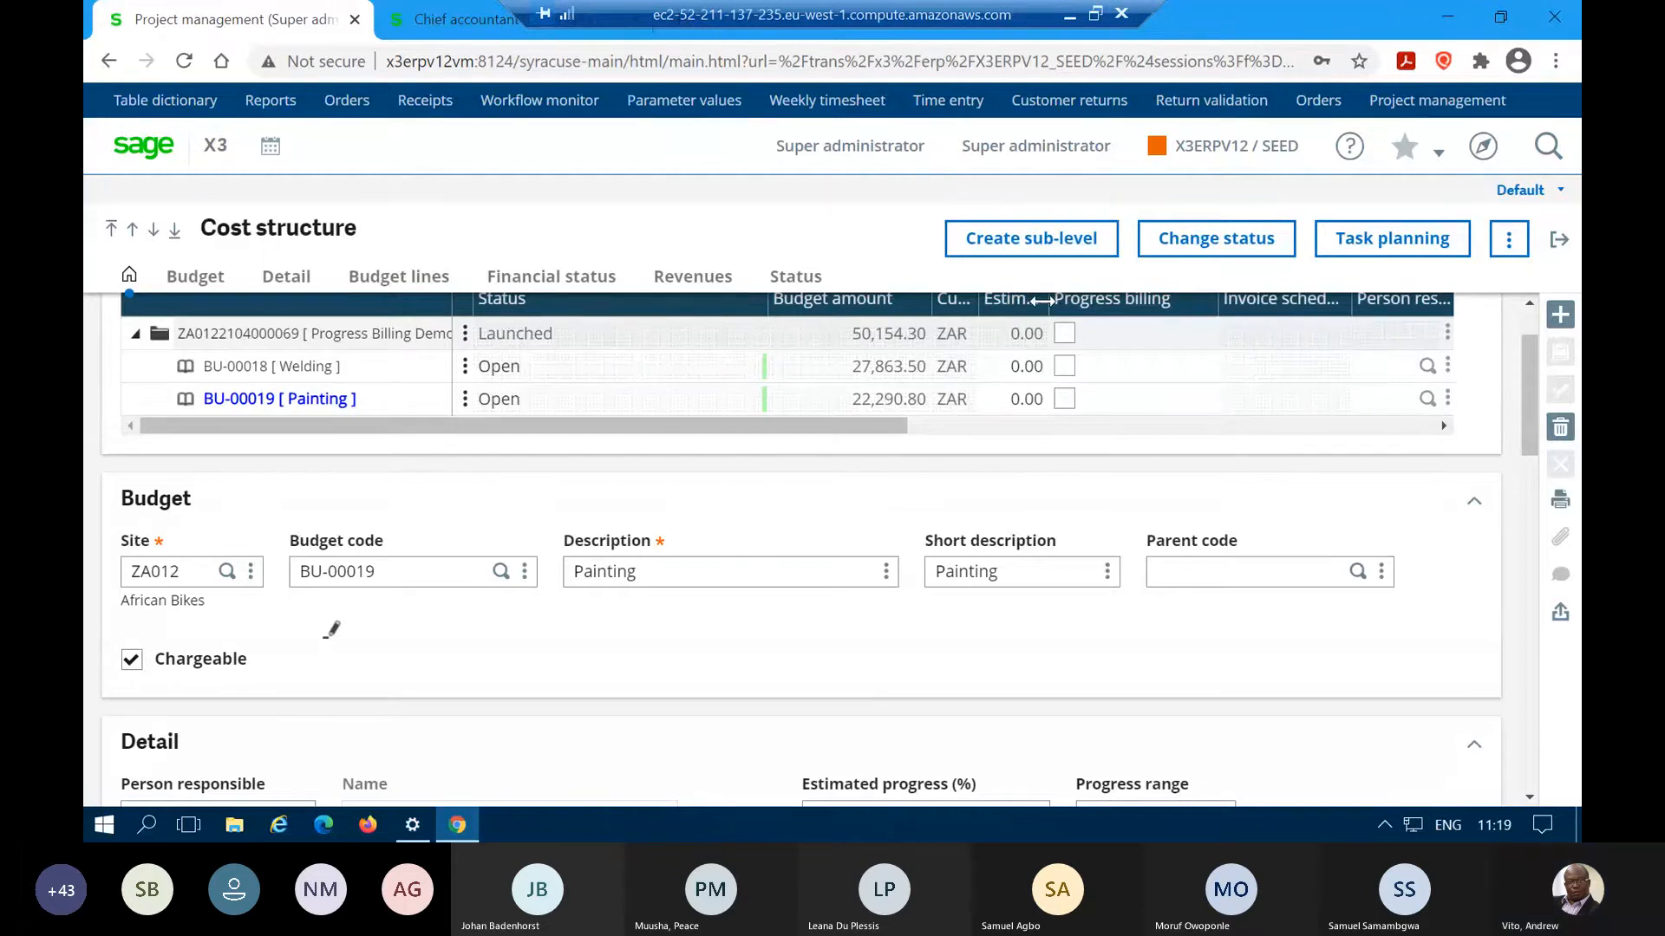
# - Widen the estimated progress column in the cost structure grid and examine the budgets' progress billing columns
pyautogui.moveTo(1043, 300); pyautogui.dragTo(1147, 300)
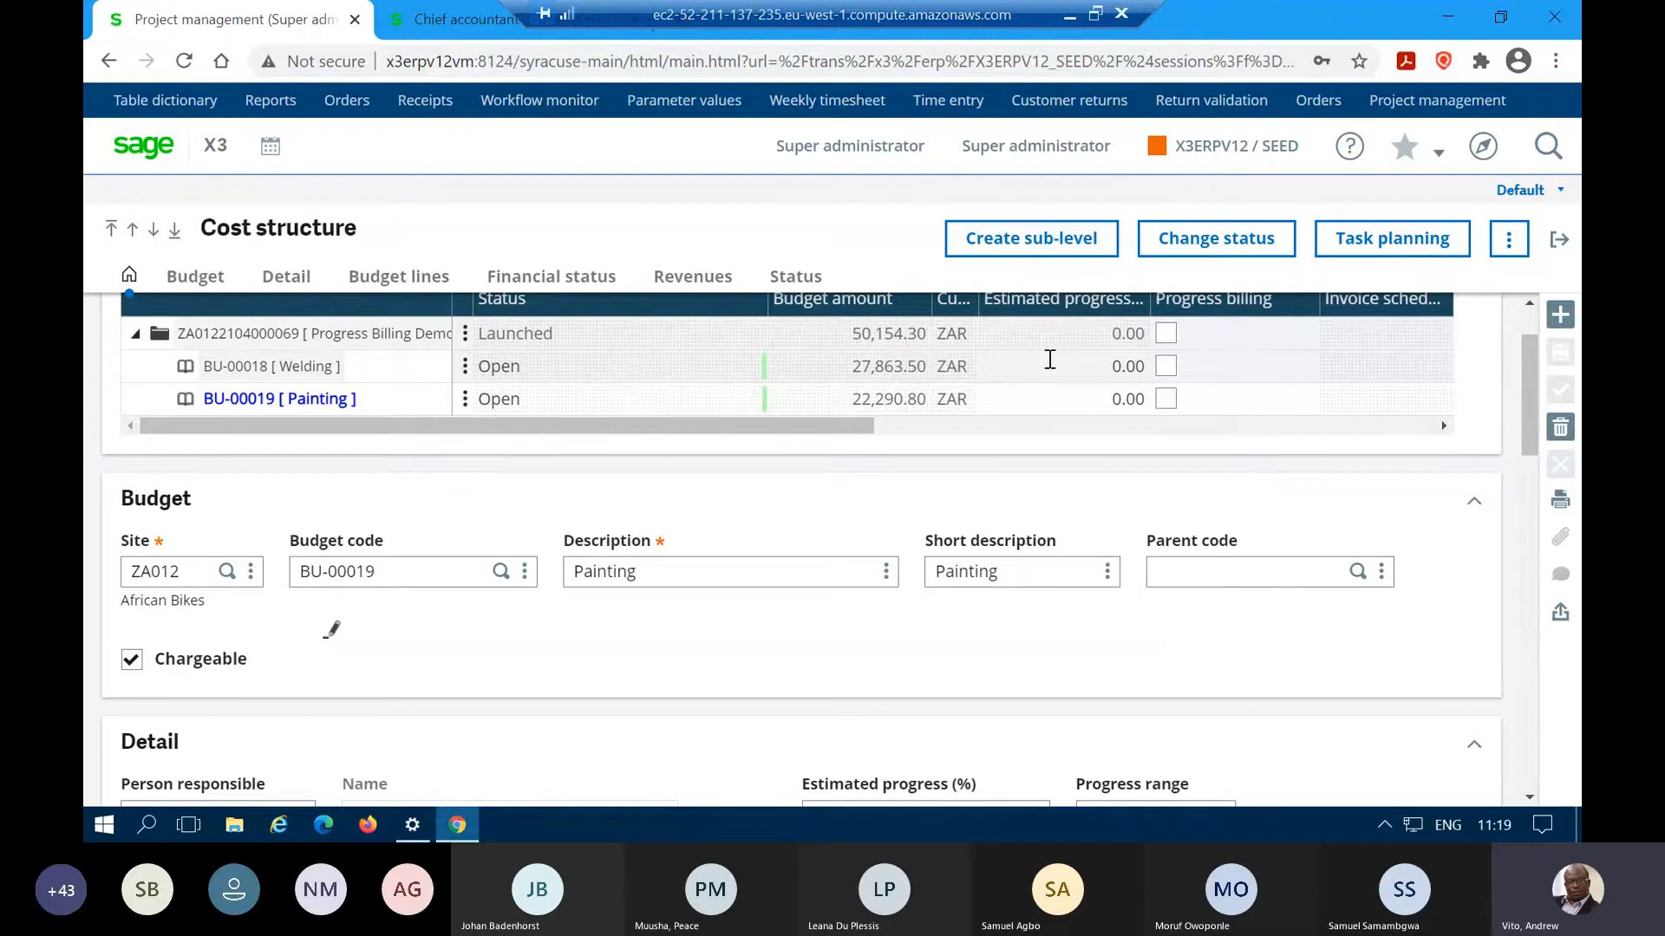
pyautogui.click(1166, 366)
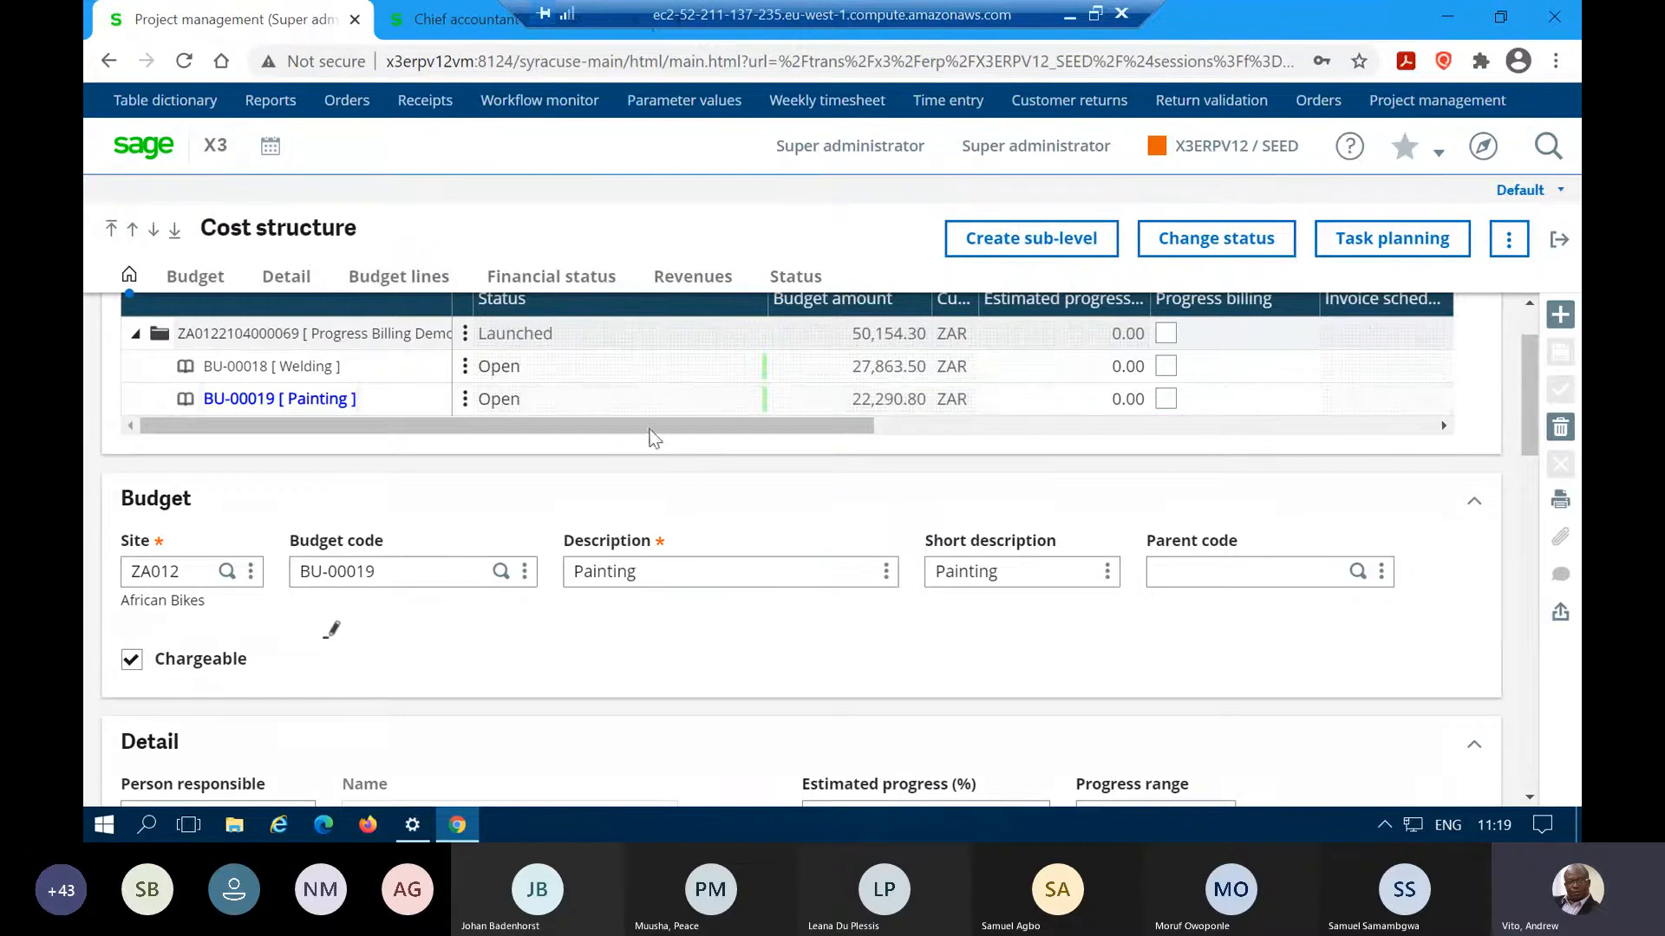
pyautogui.moveTo(659, 425); pyautogui.dragTo(702, 444)
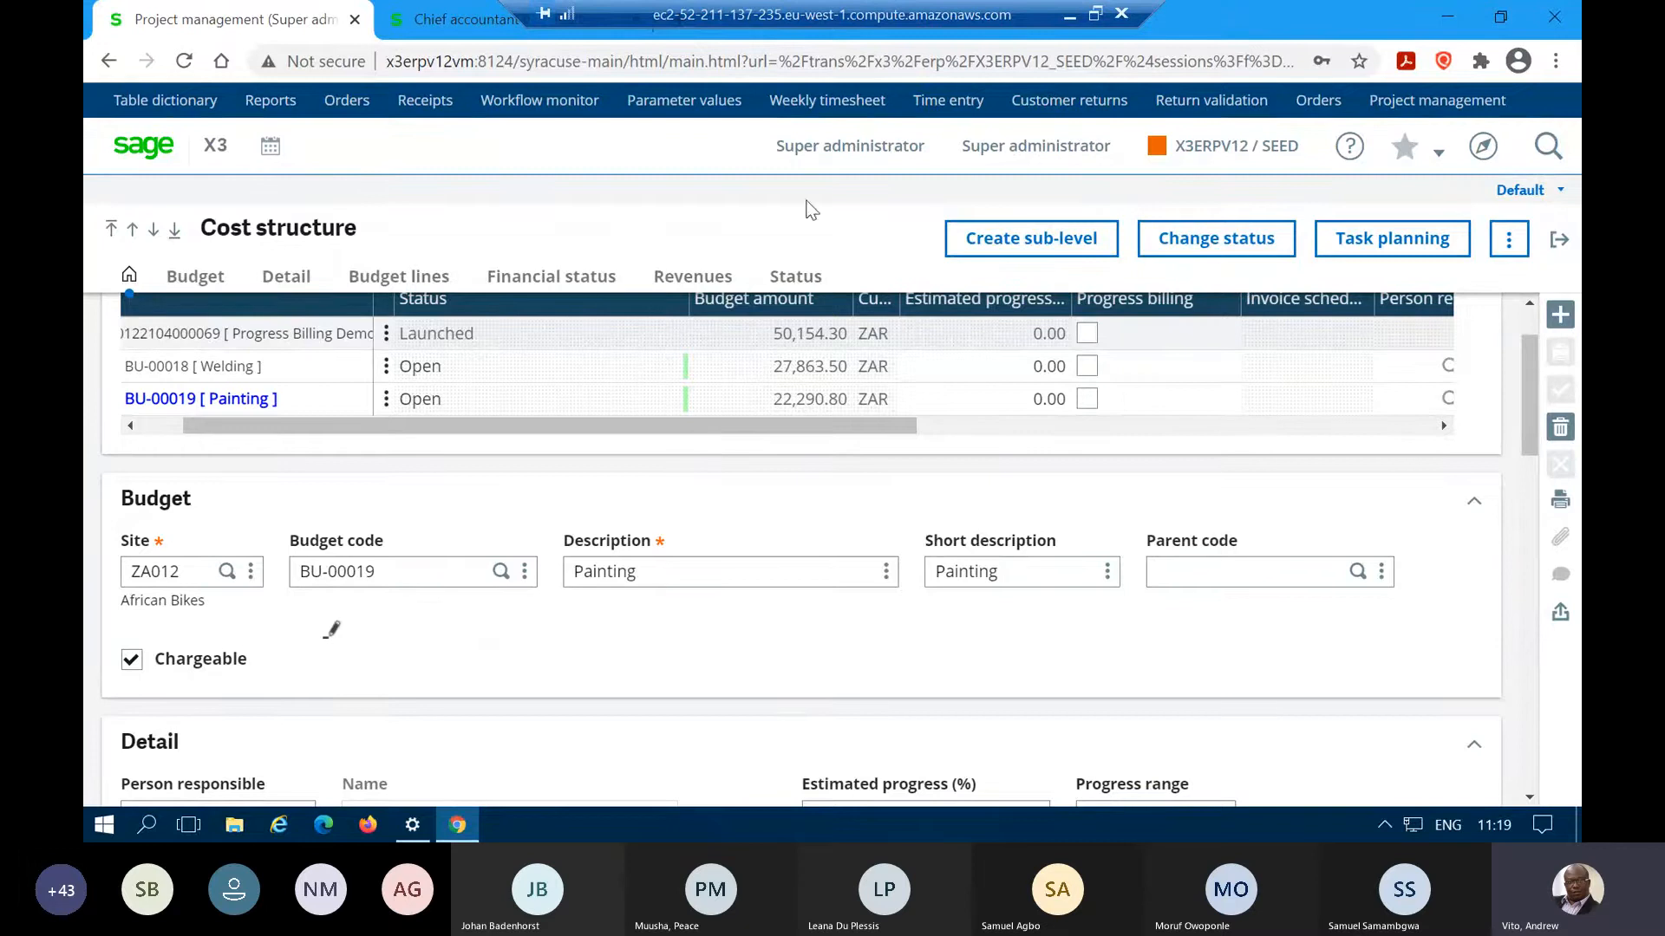
# - Open the project's task planning and look through its task, details and activity sections
pyautogui.click(1385, 243)
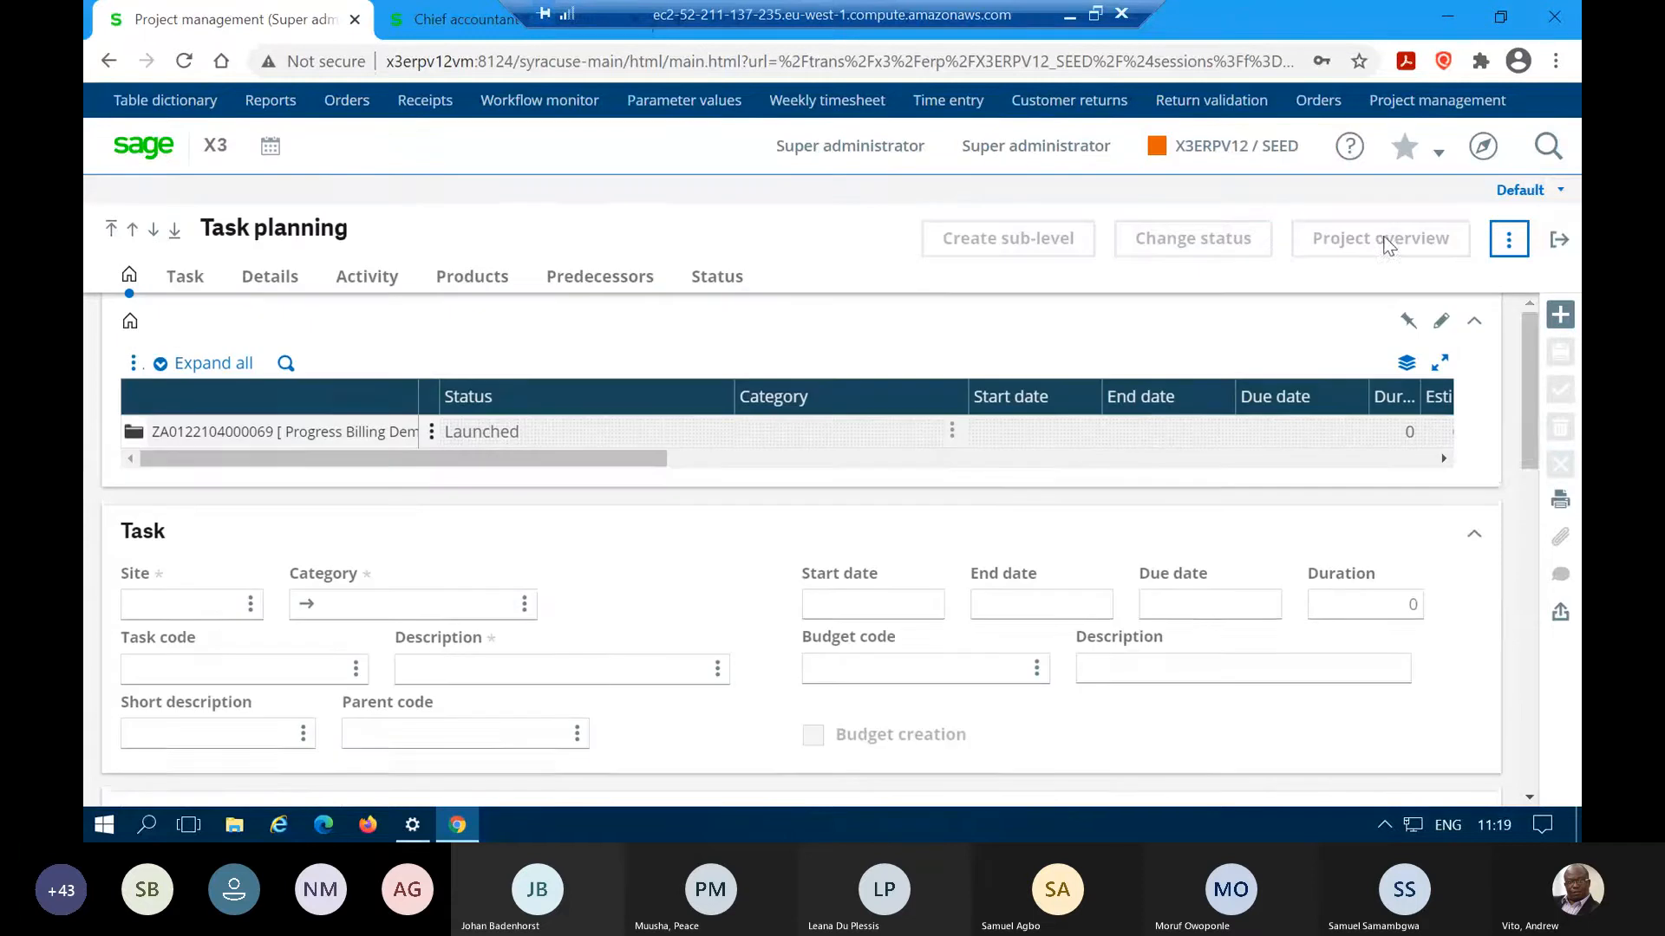
pyautogui.scroll(-3, 757, 518)
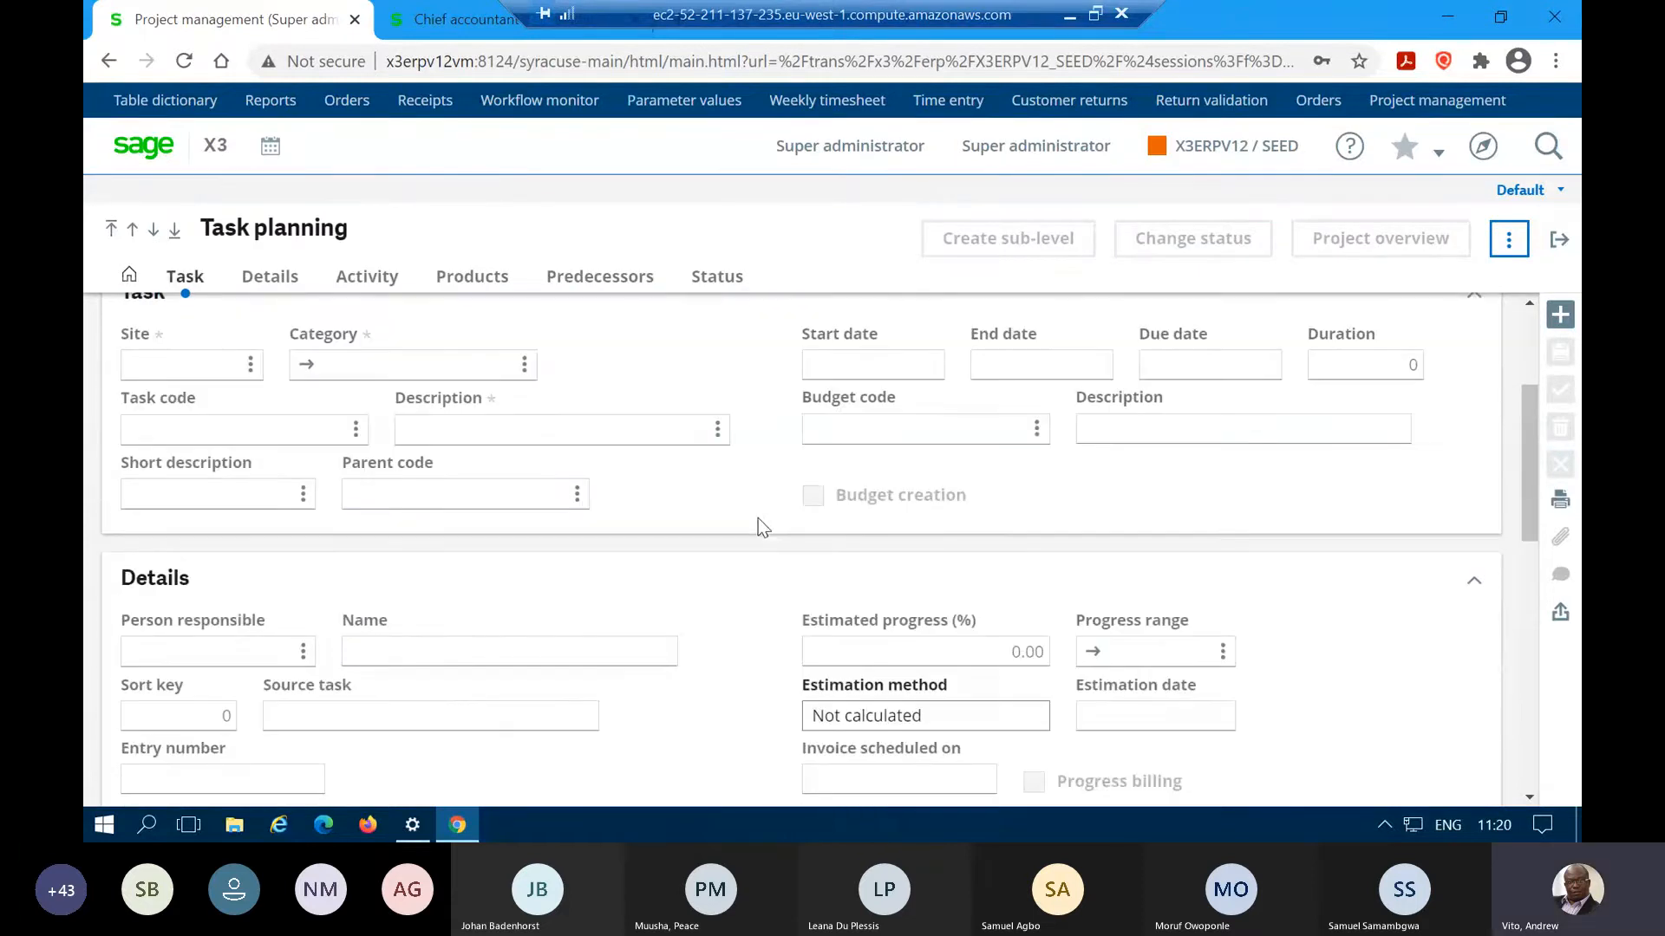
pyautogui.scroll(-4, 755, 512)
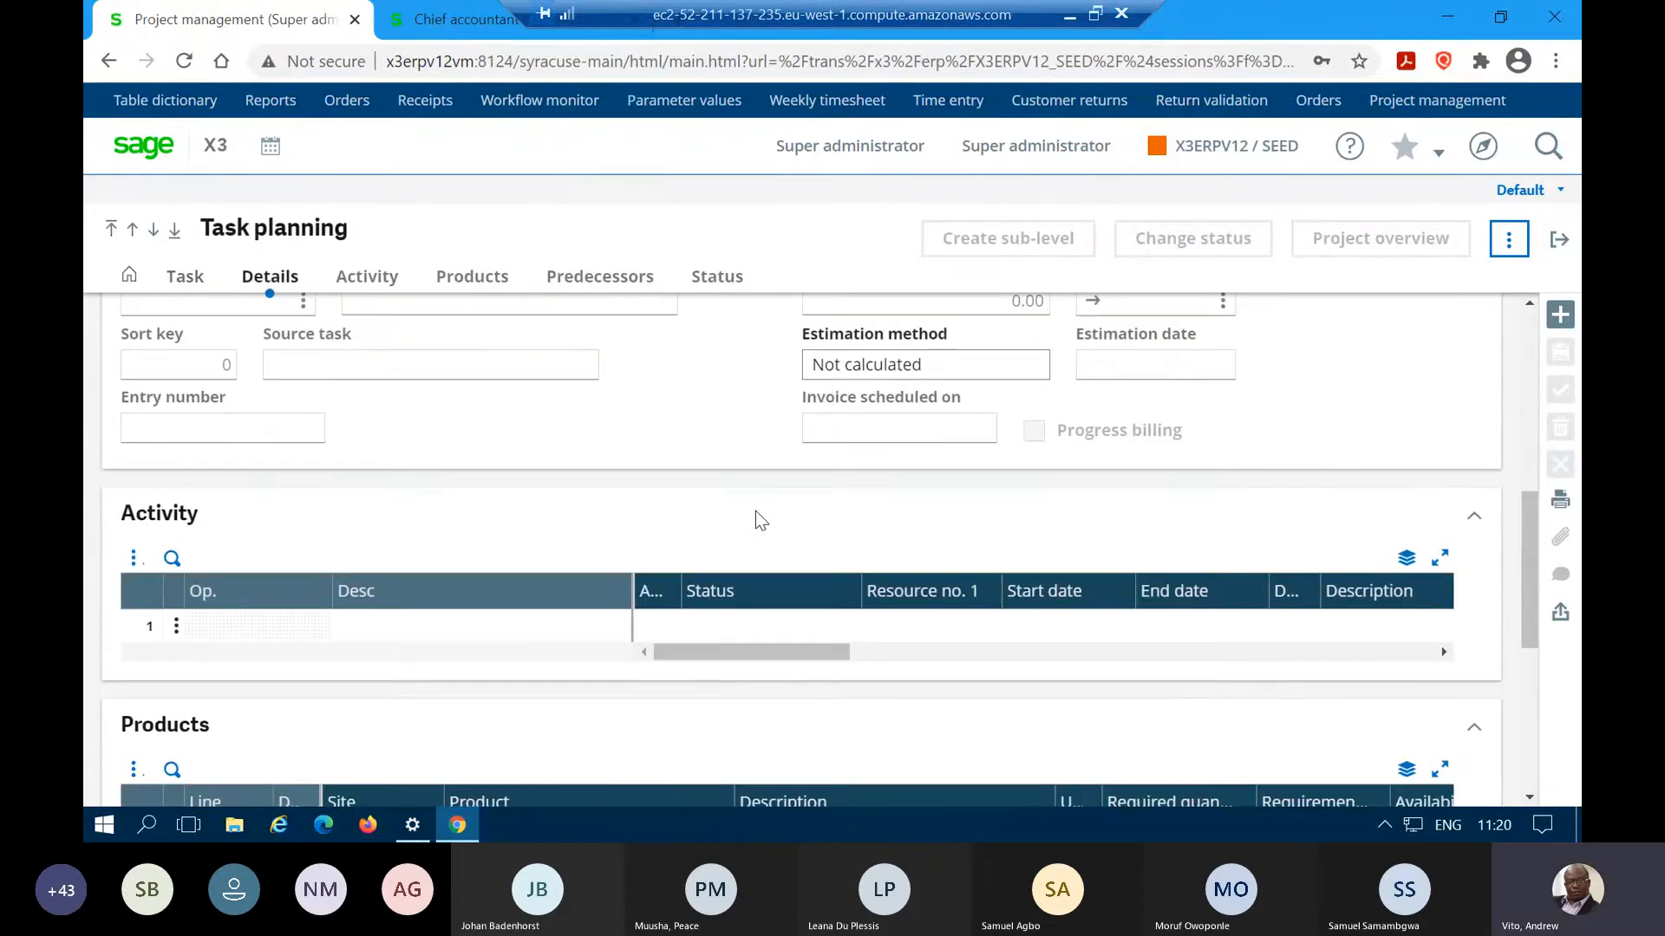
pyautogui.scroll(4, 758, 519)
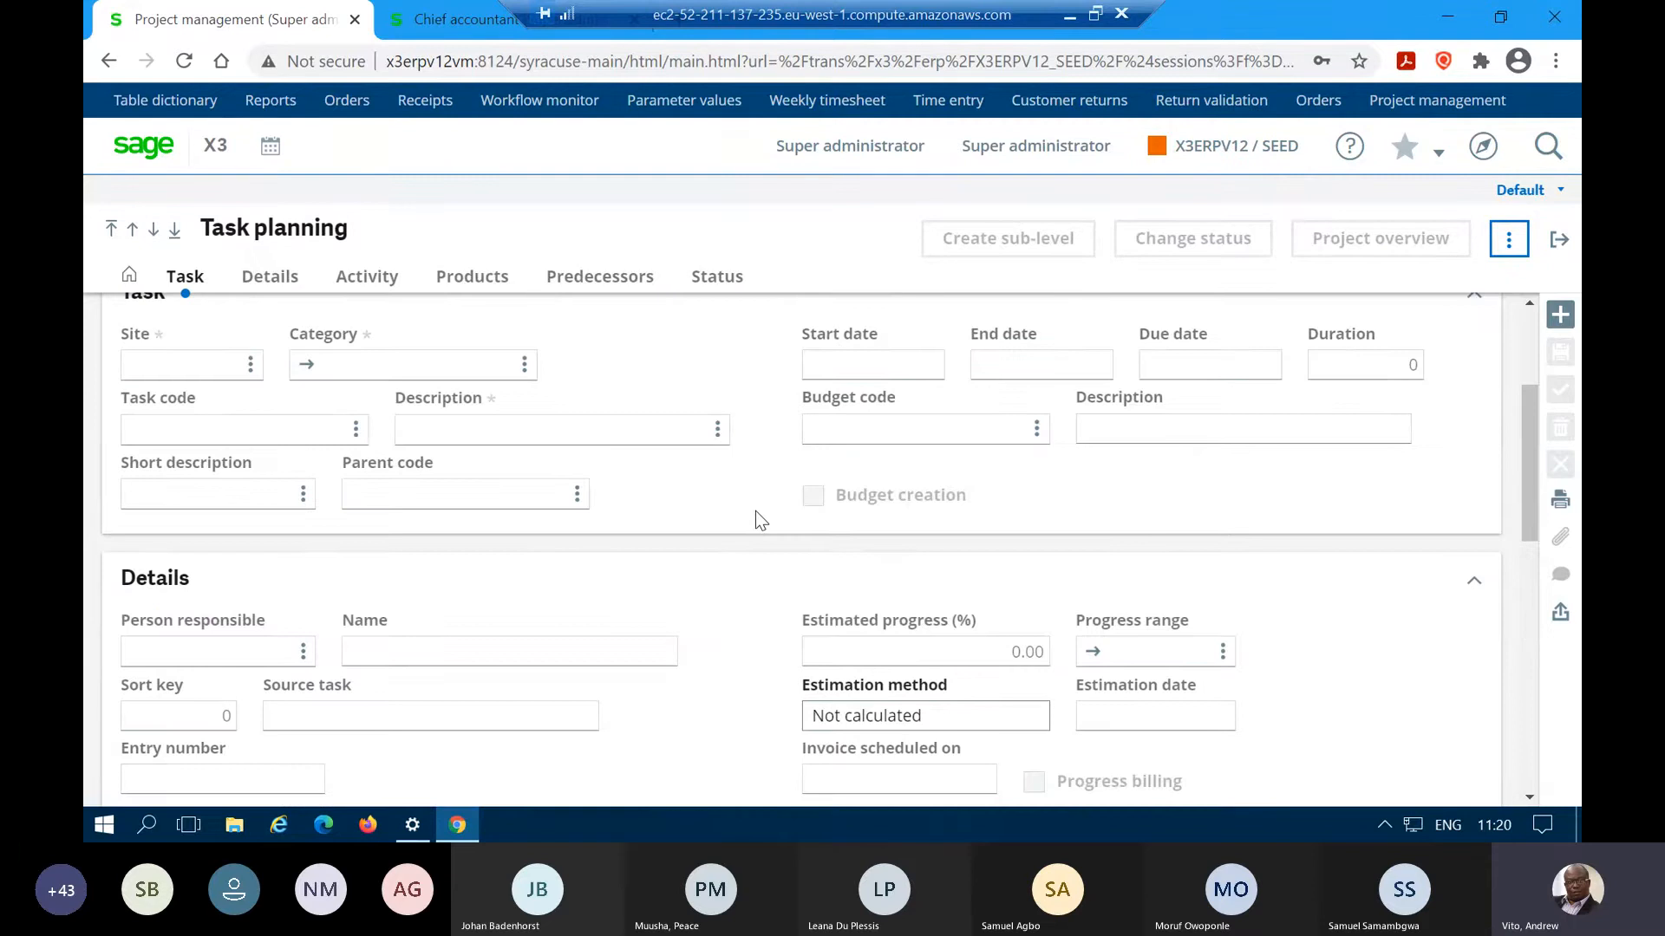
pyautogui.scroll(3, 756, 512)
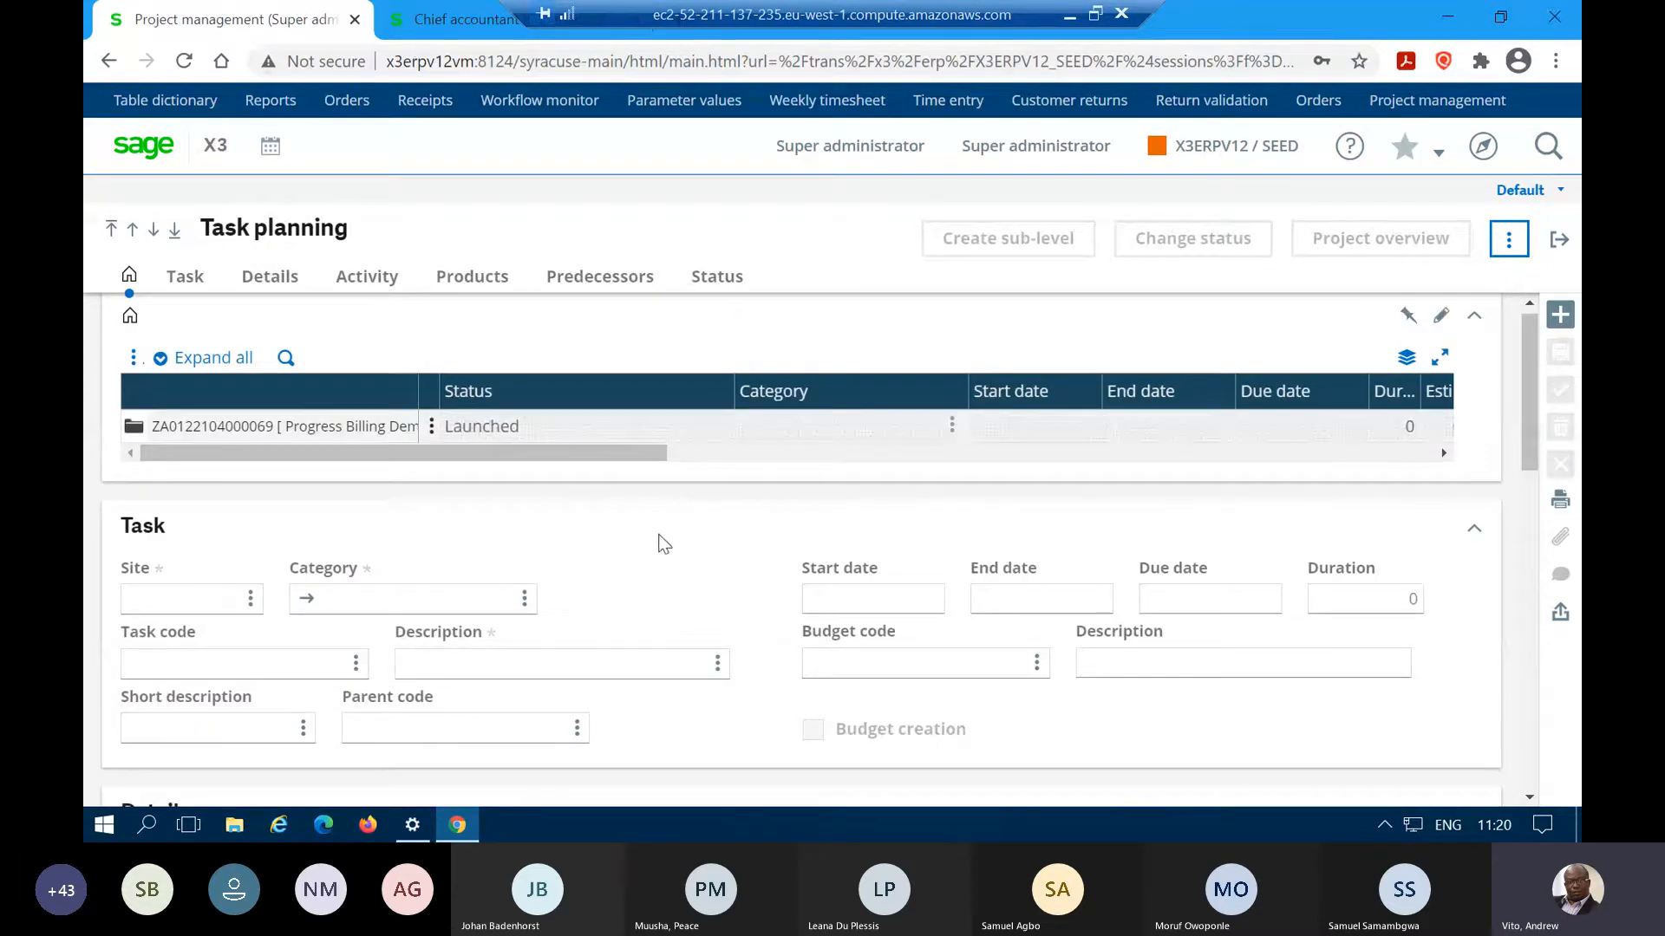
# - Create a new task under the project with category LABOR and the description "Welding"
pyautogui.click(1560, 316)
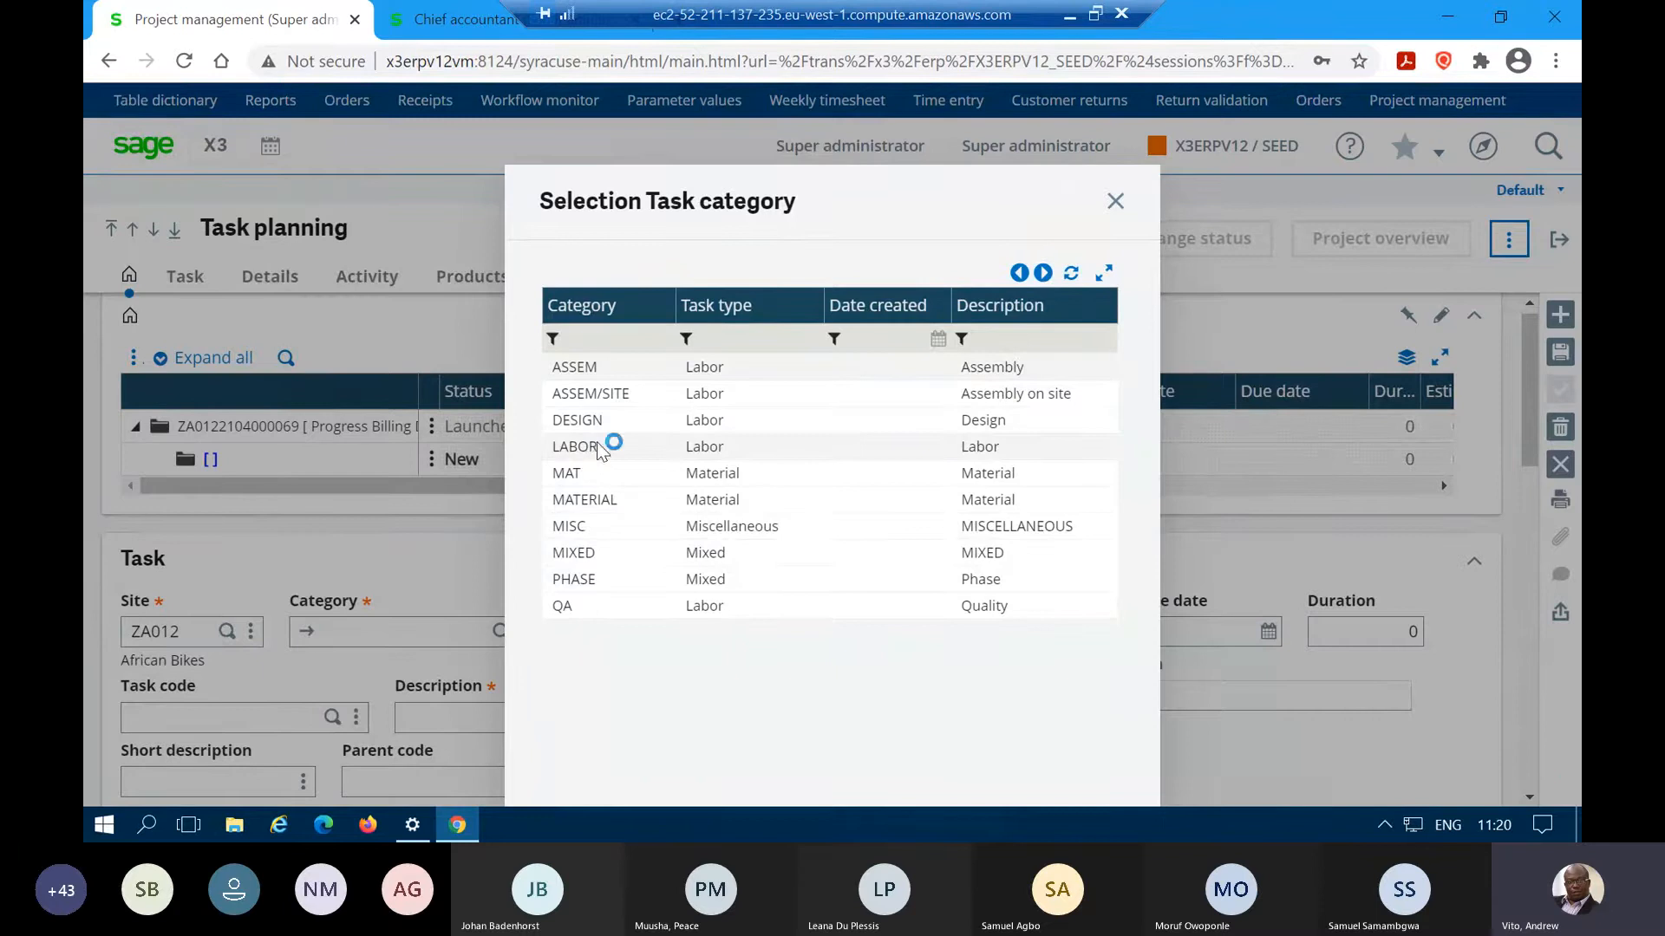
pyautogui.click(576, 447)
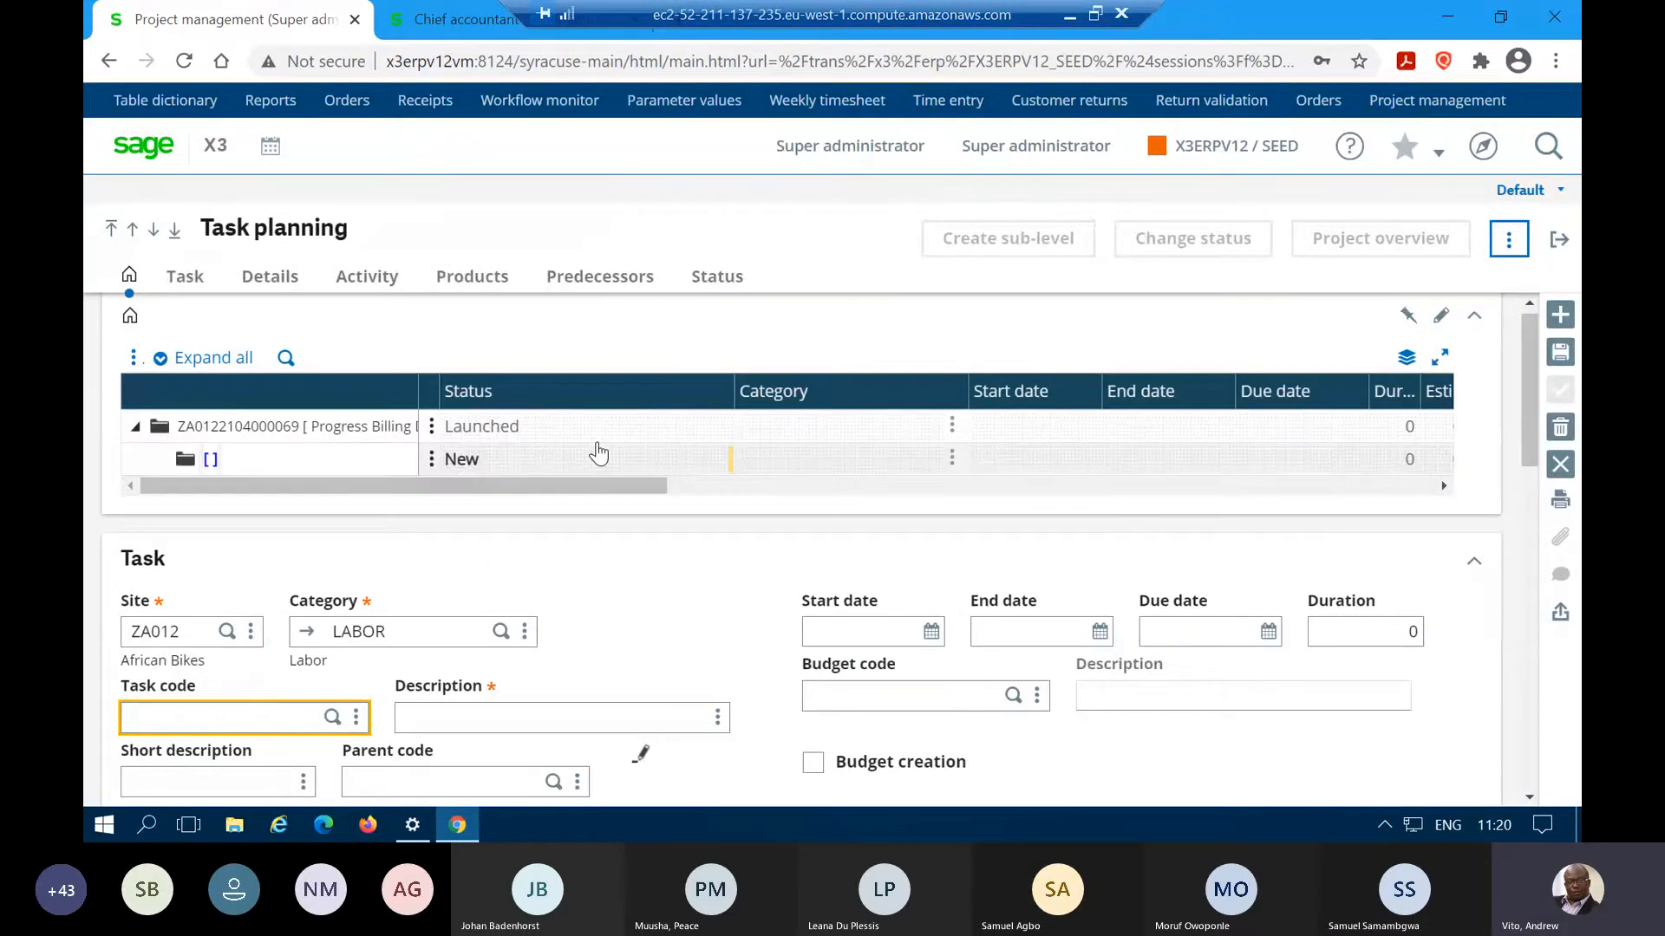
pyautogui.click(513, 725)
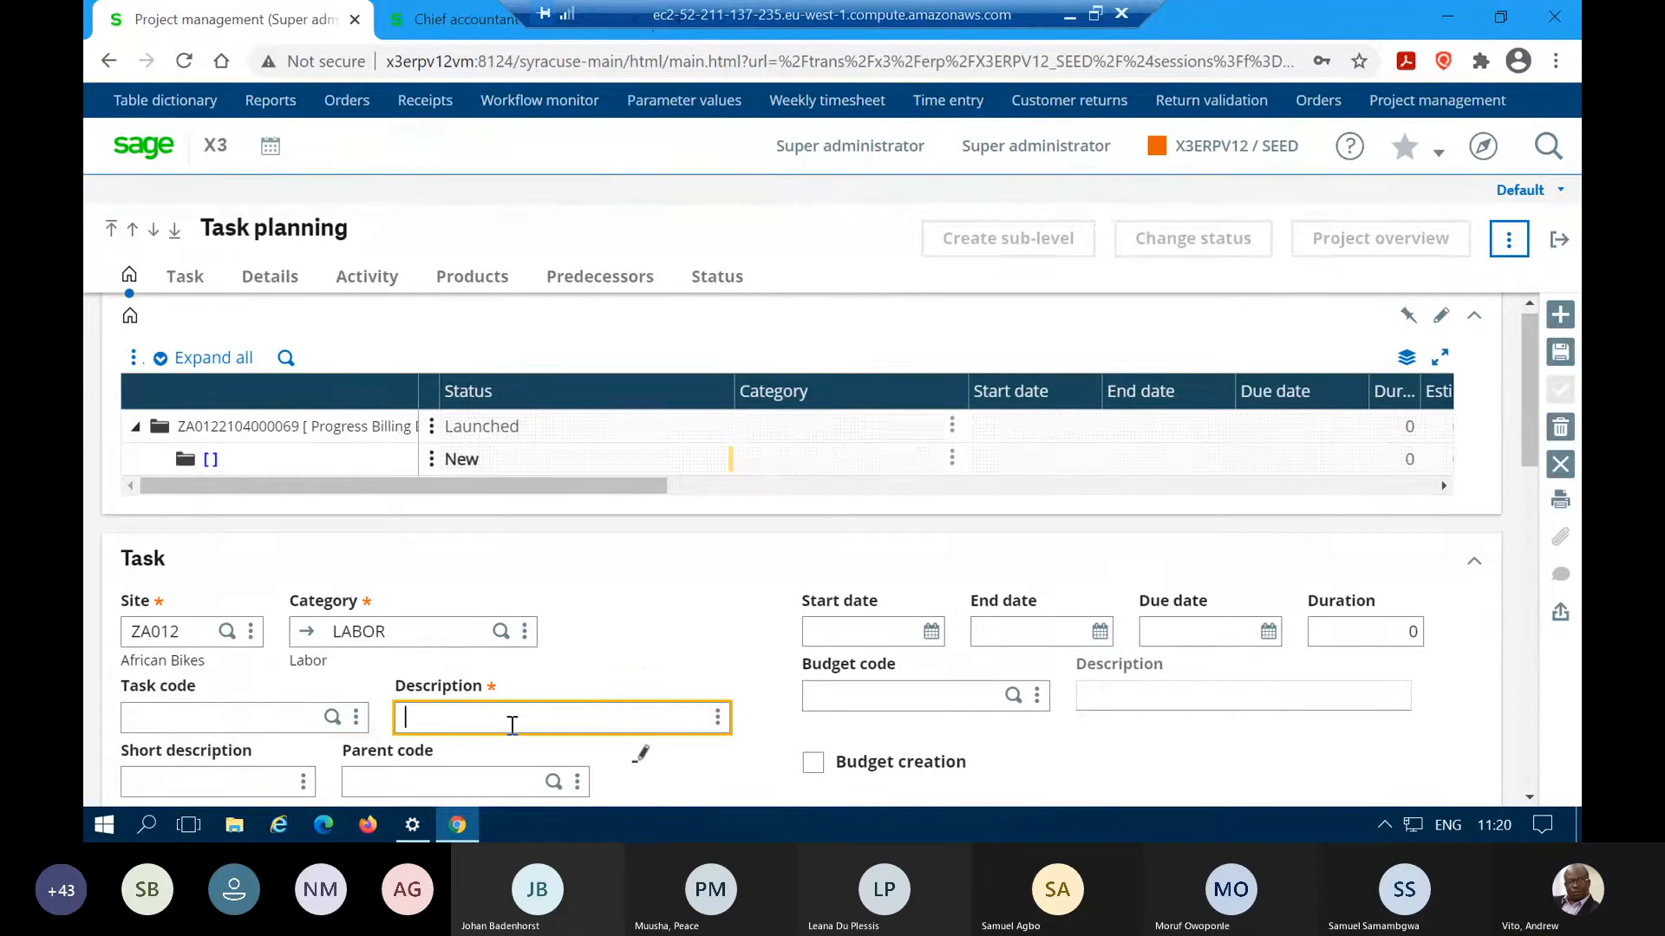
pyautogui.write('W')
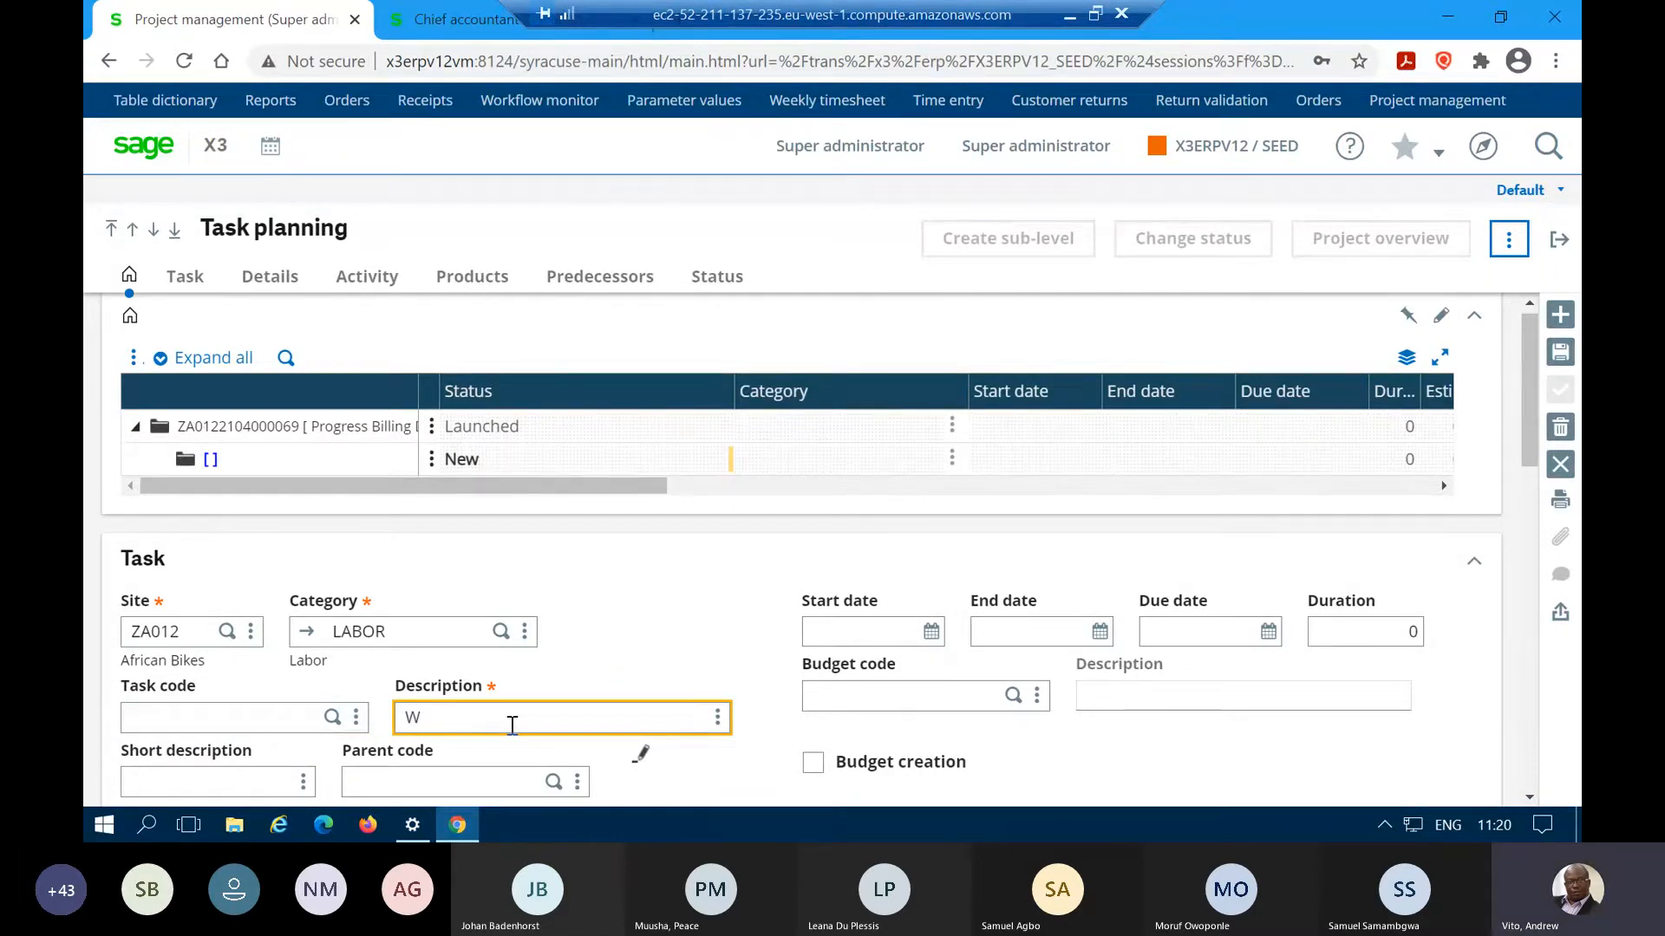
pyautogui.write('elding')
# - Set the Welding task's start date to 04/01/21 and its end date to 04/30/21
pyautogui.click(831, 635)
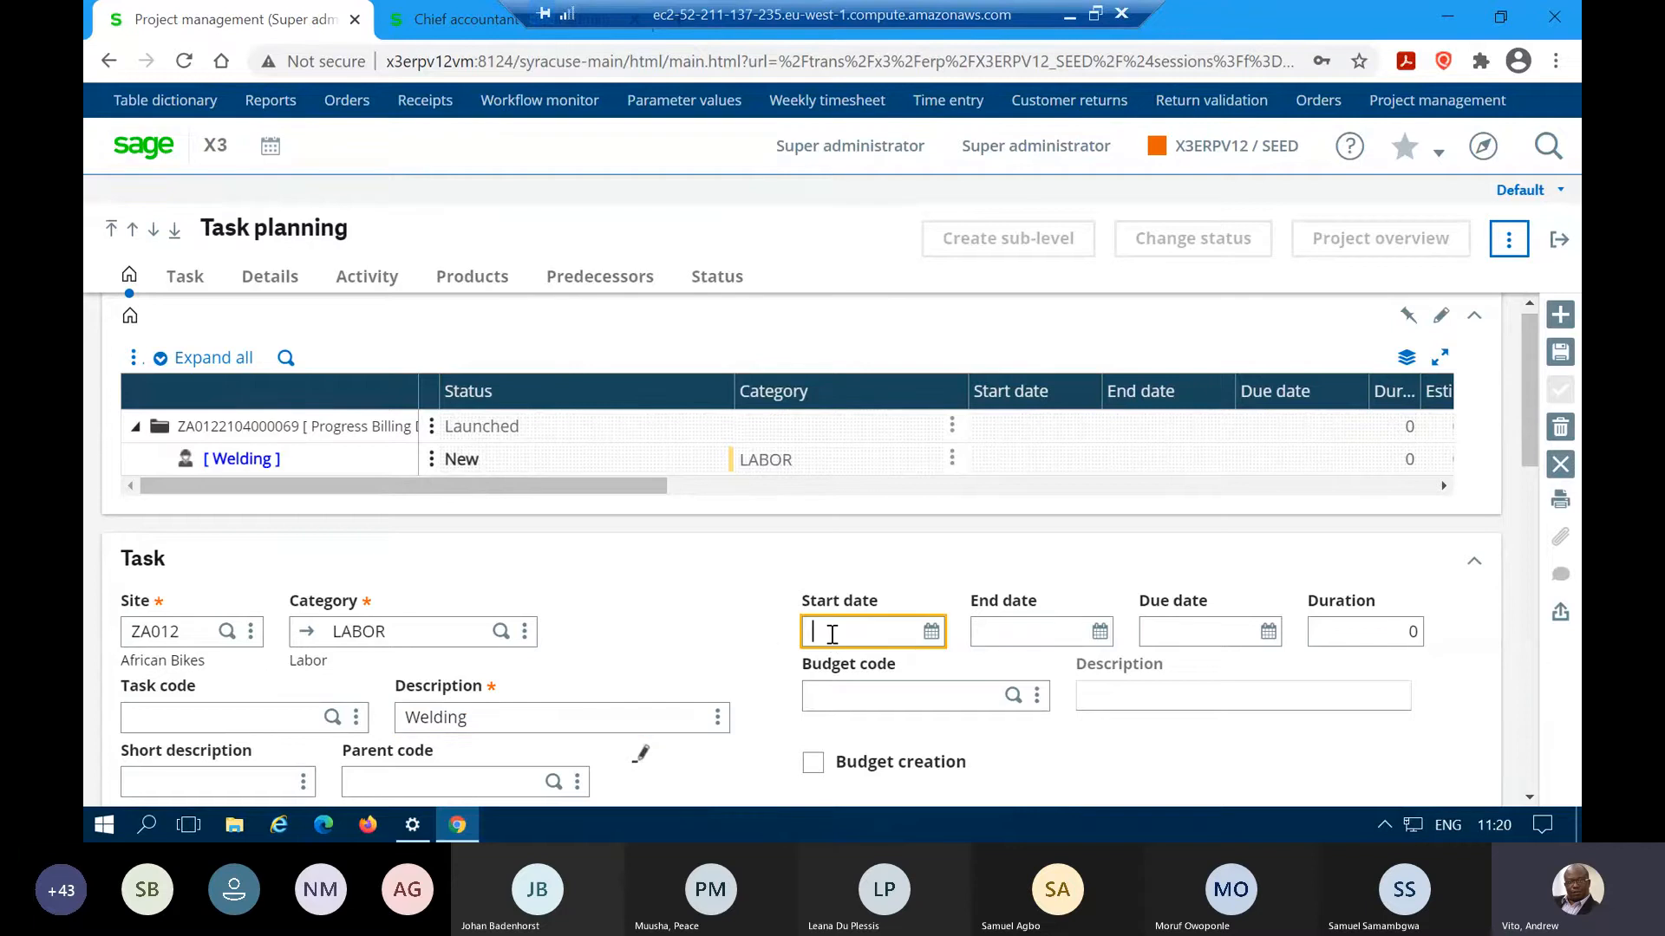
pyautogui.click(931, 634)
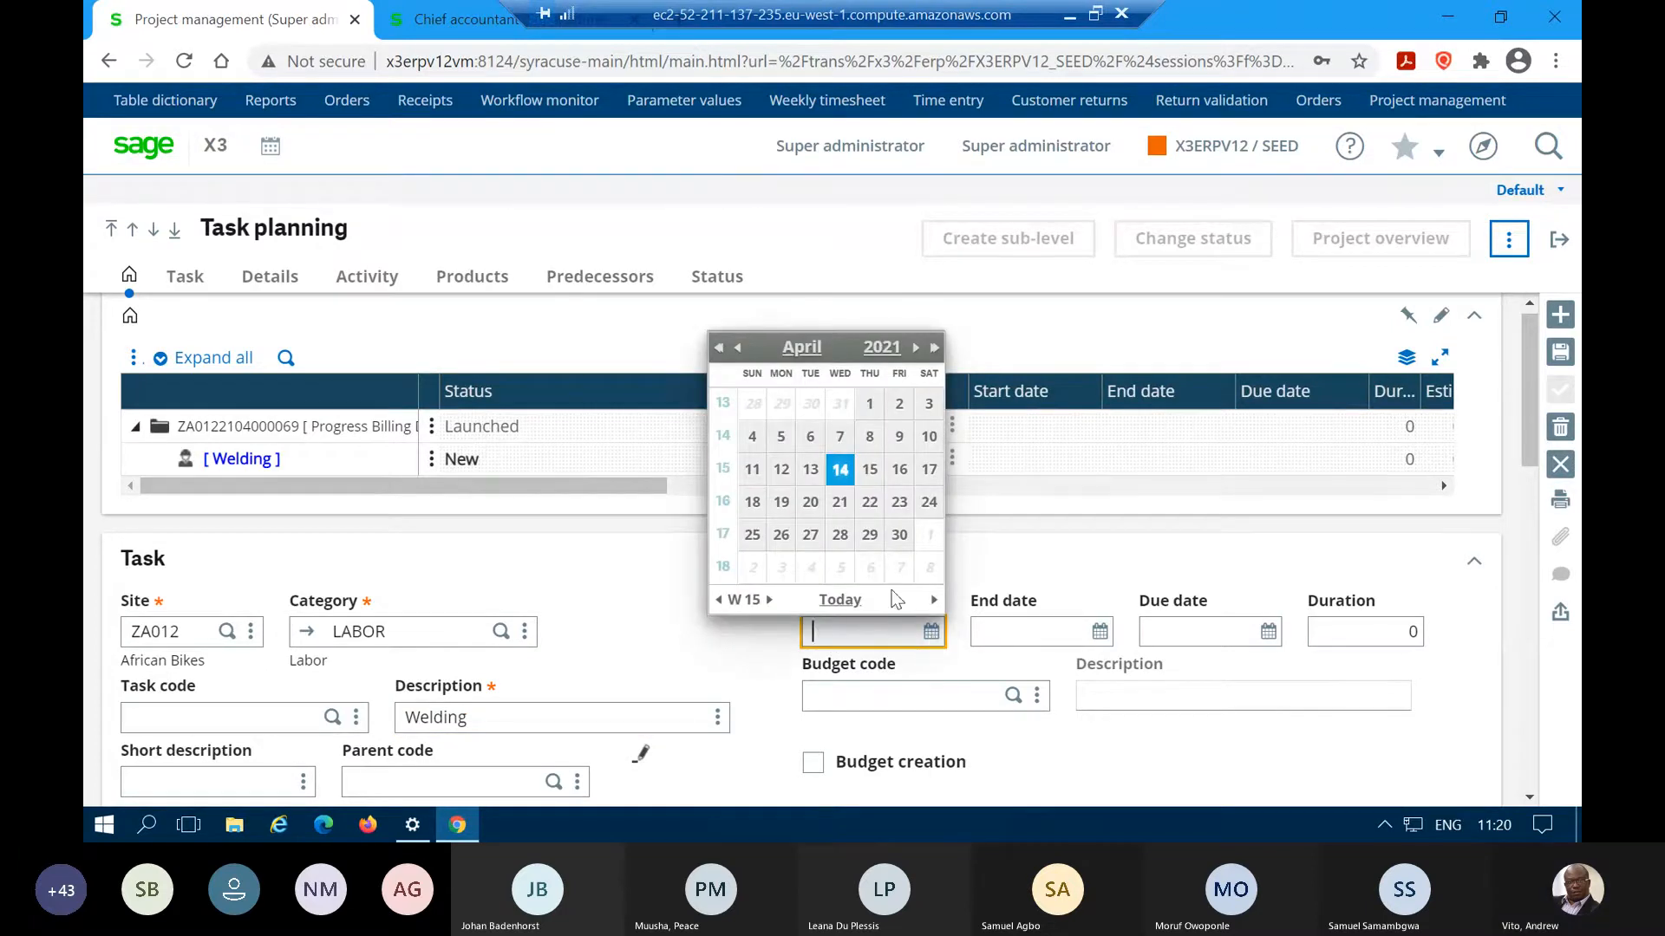
pyautogui.click(872, 406)
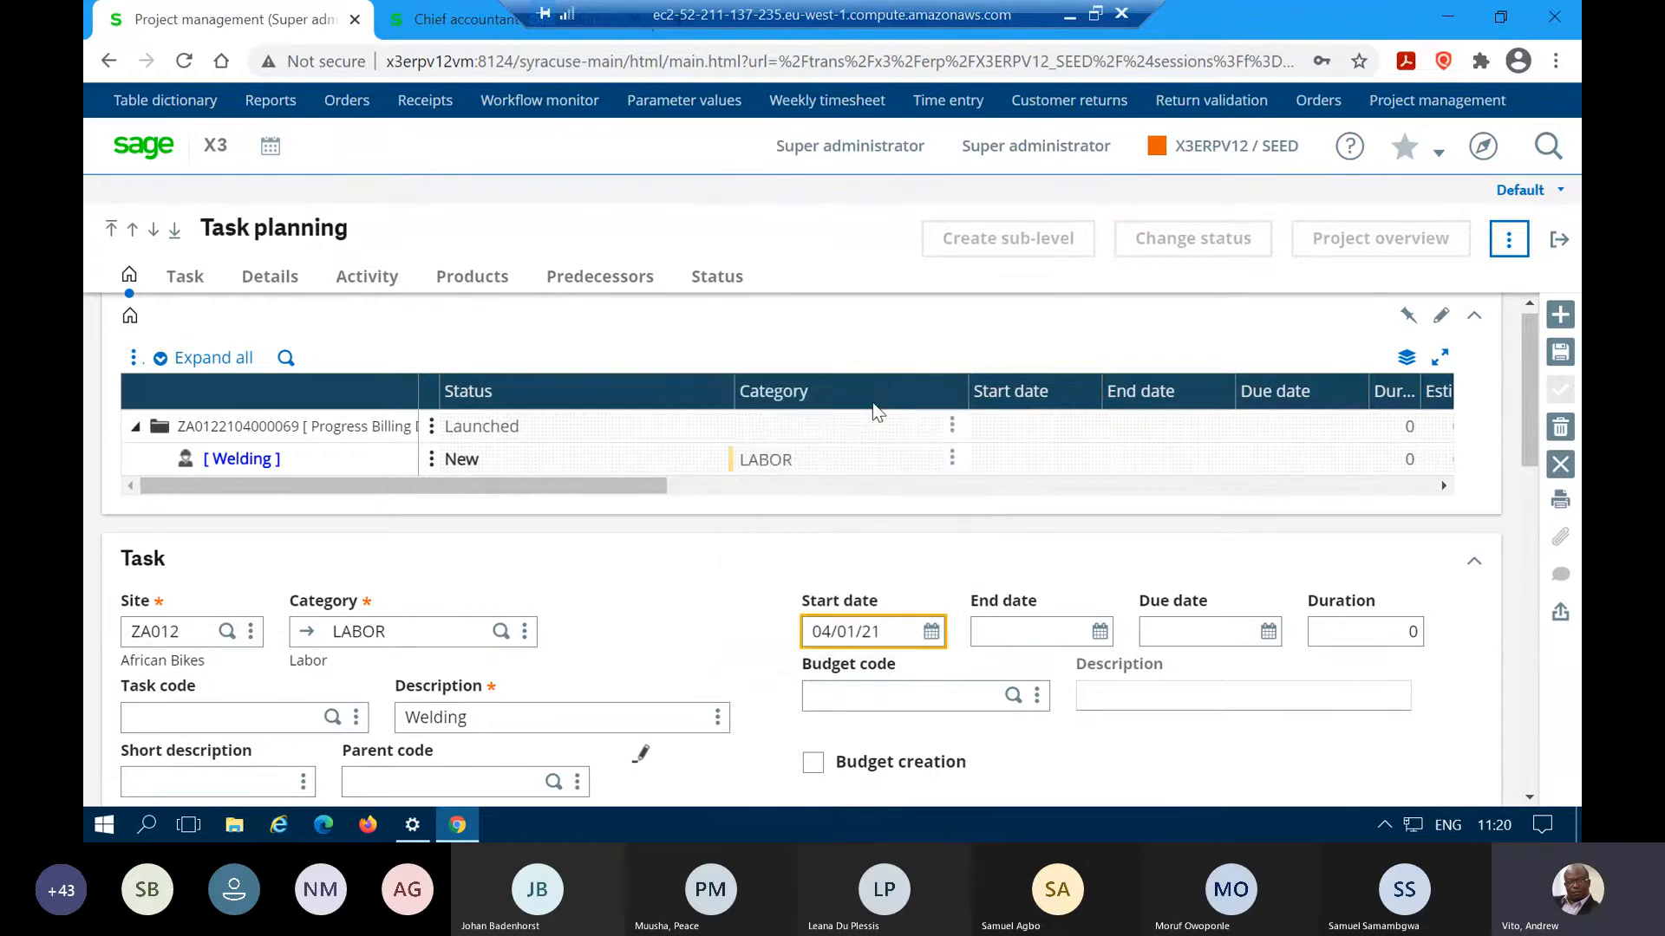
pyautogui.click(1025, 633)
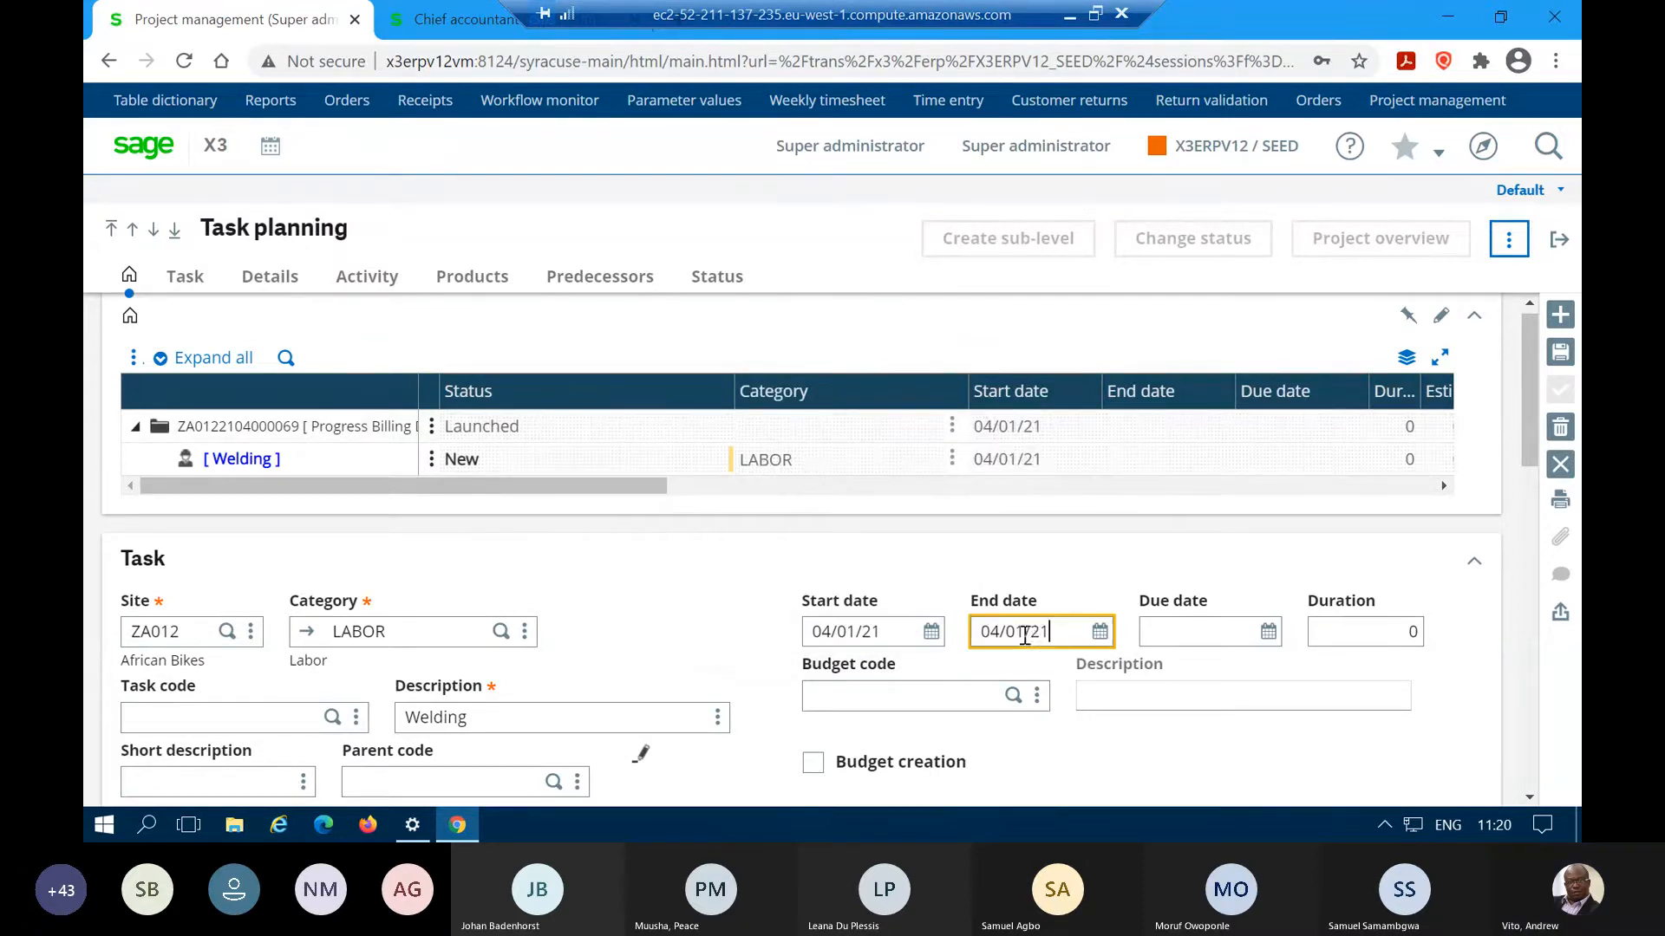
pyautogui.click(1099, 636)
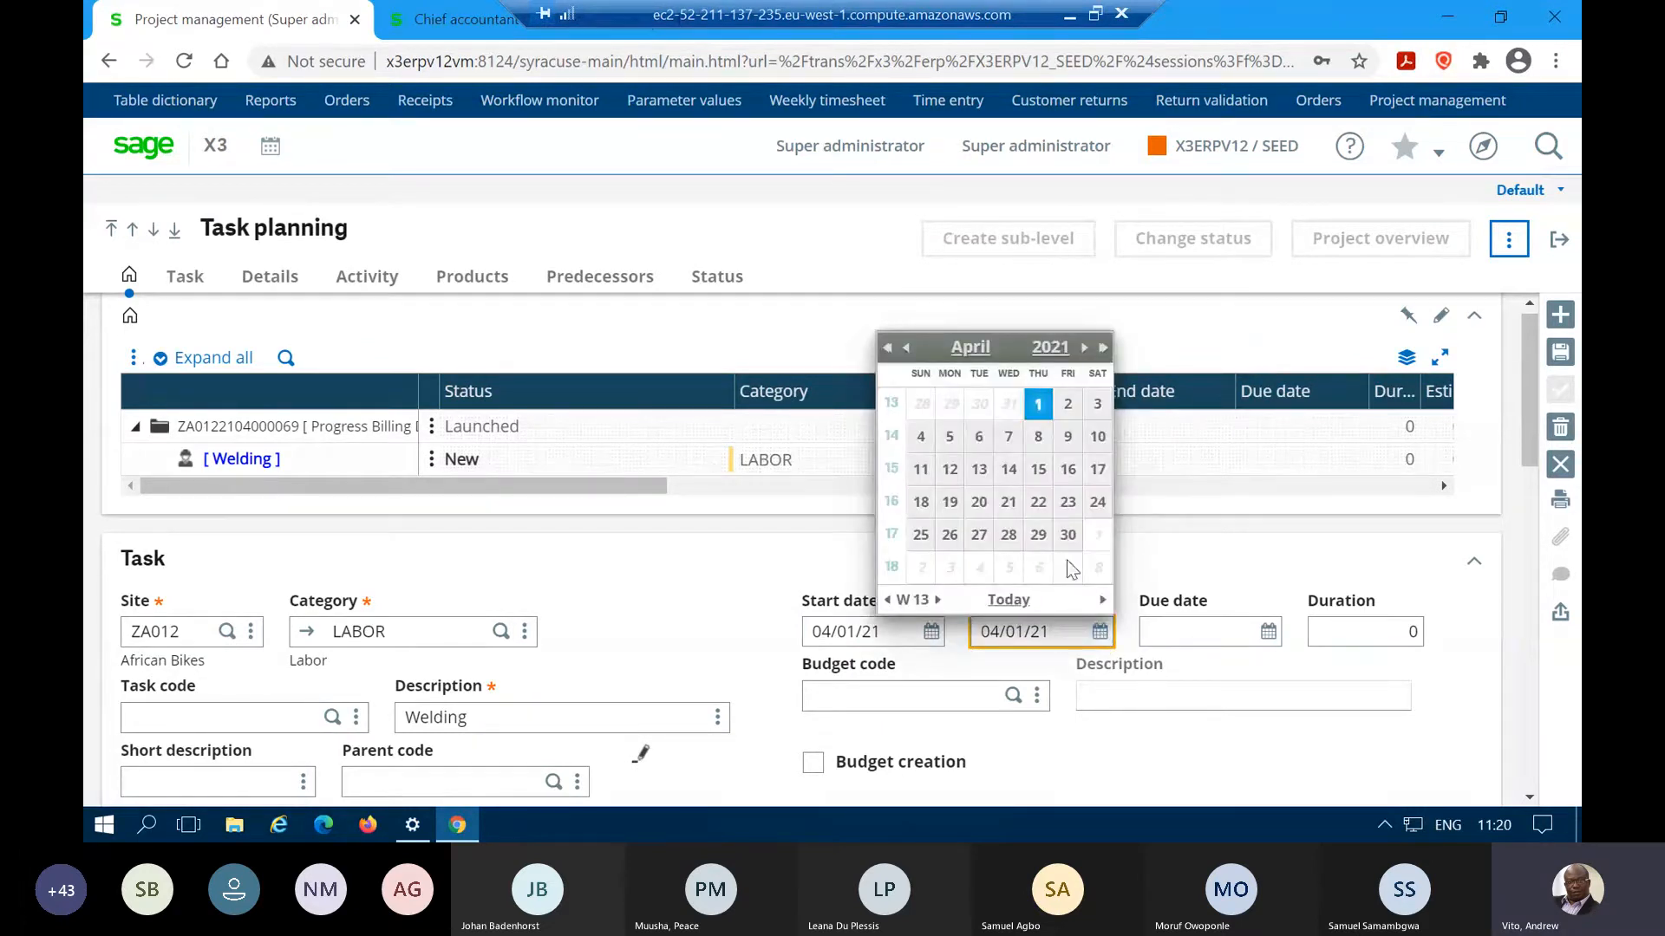
pyautogui.click(1068, 536)
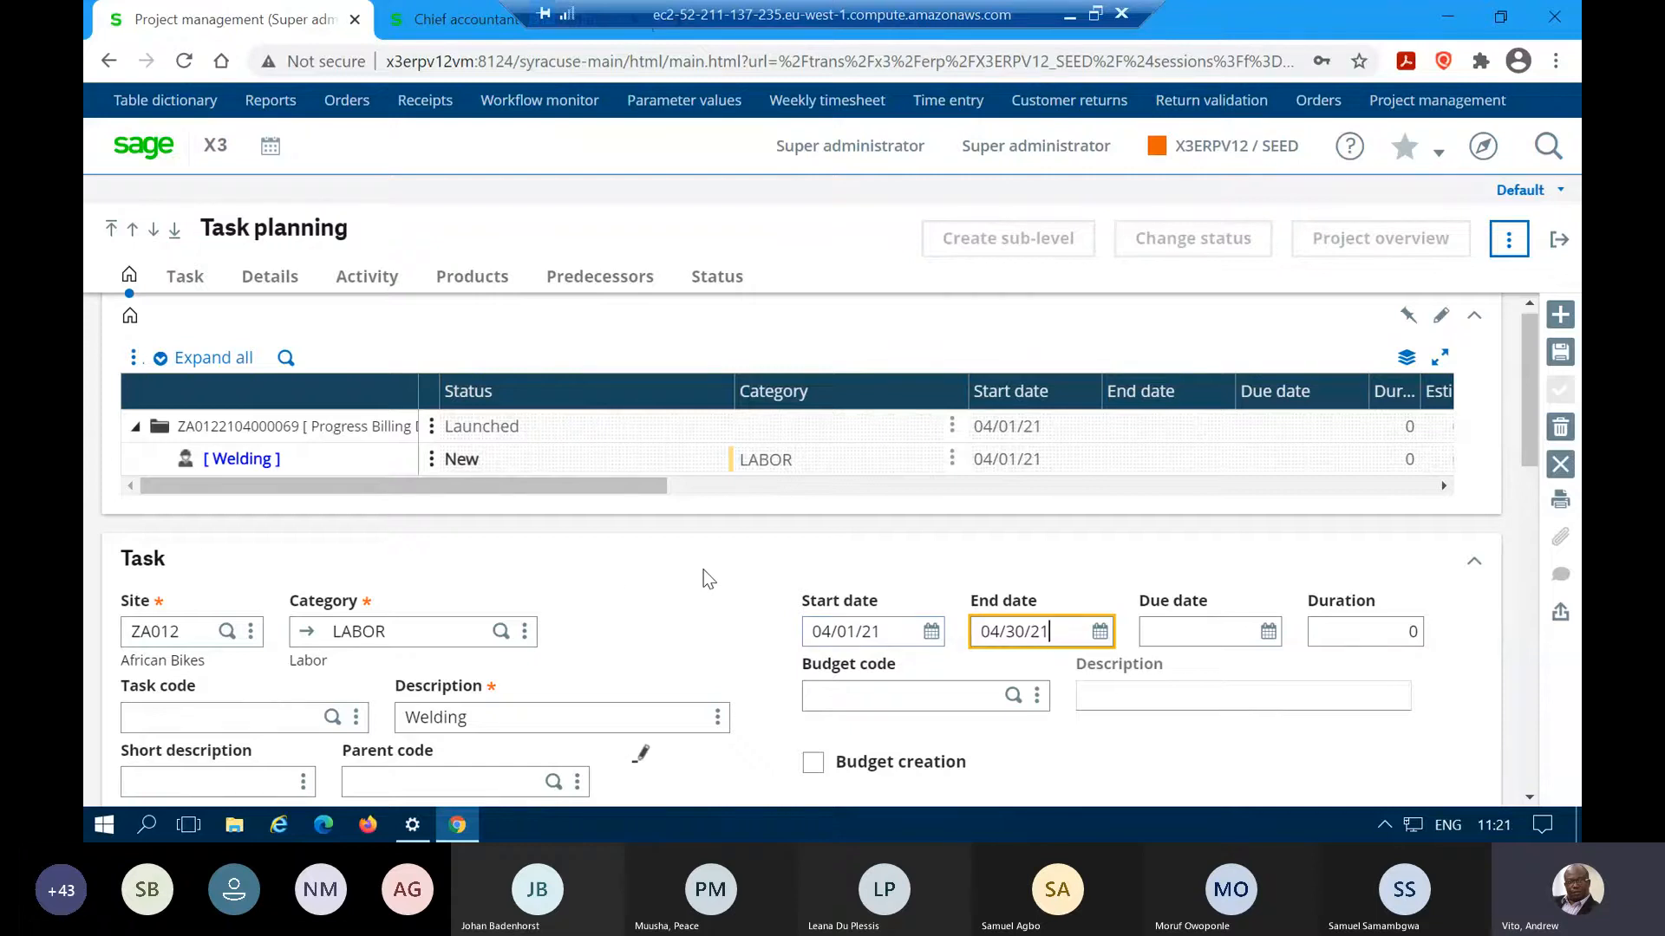
# - Narrow the activity grid's description column and add an activity to the Welding task with the Welding Operator resource LAB009
pyautogui.scroll(-4, 704, 569)
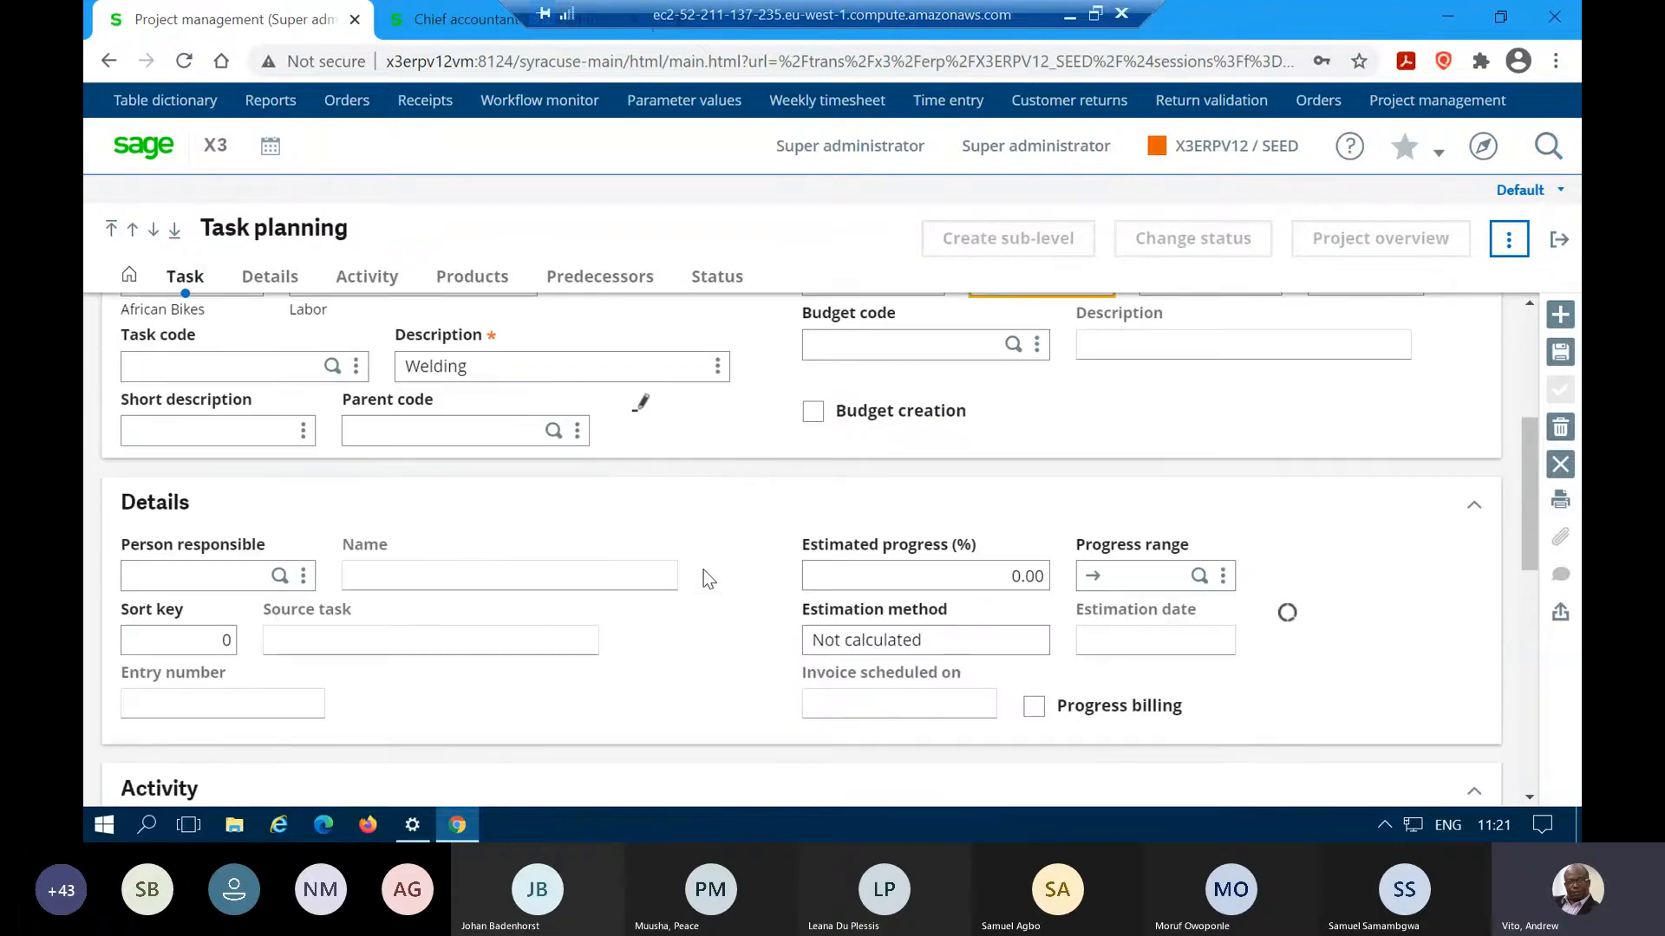
pyautogui.scroll(-3, 704, 569)
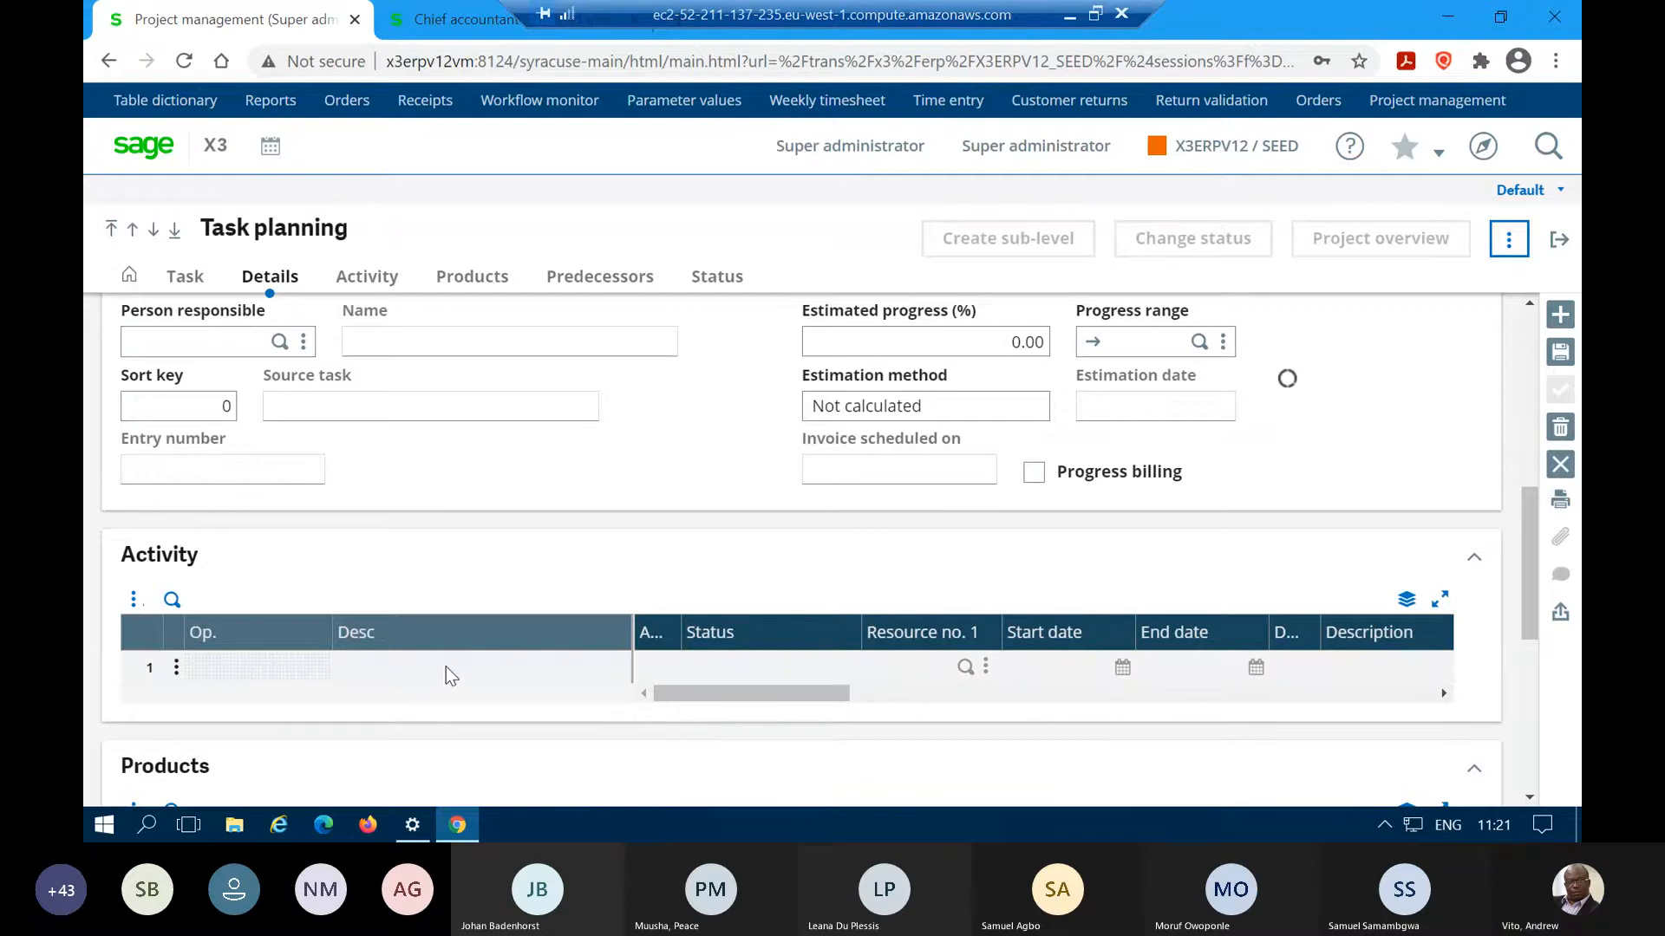
pyautogui.click(751, 668)
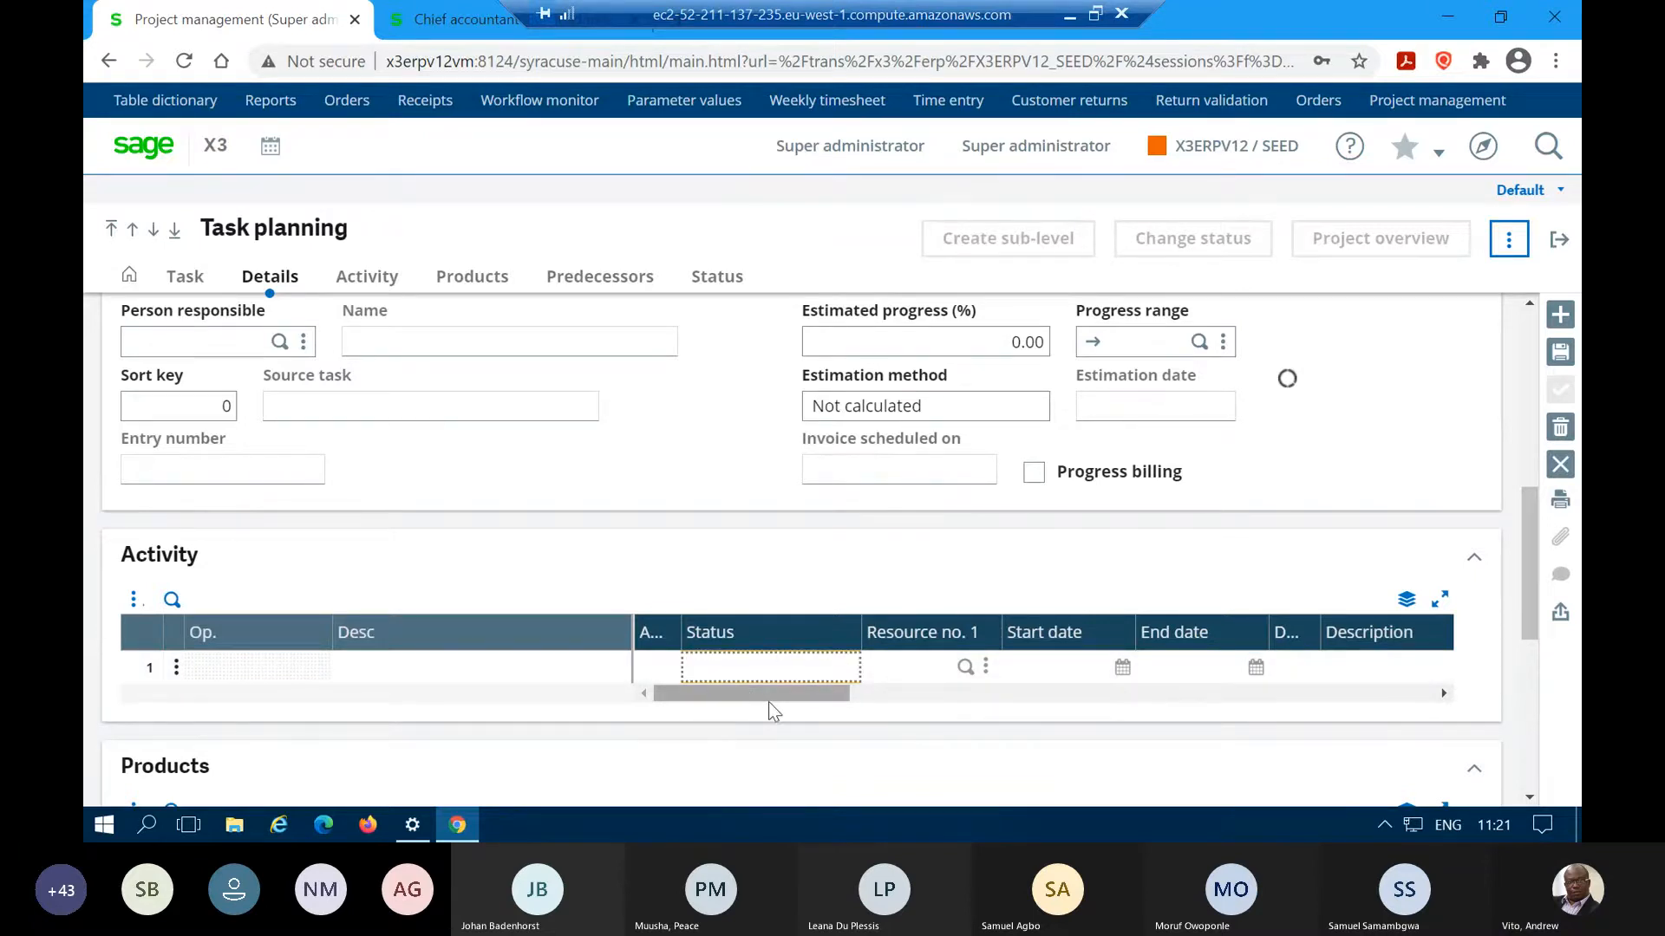
pyautogui.click(754, 699)
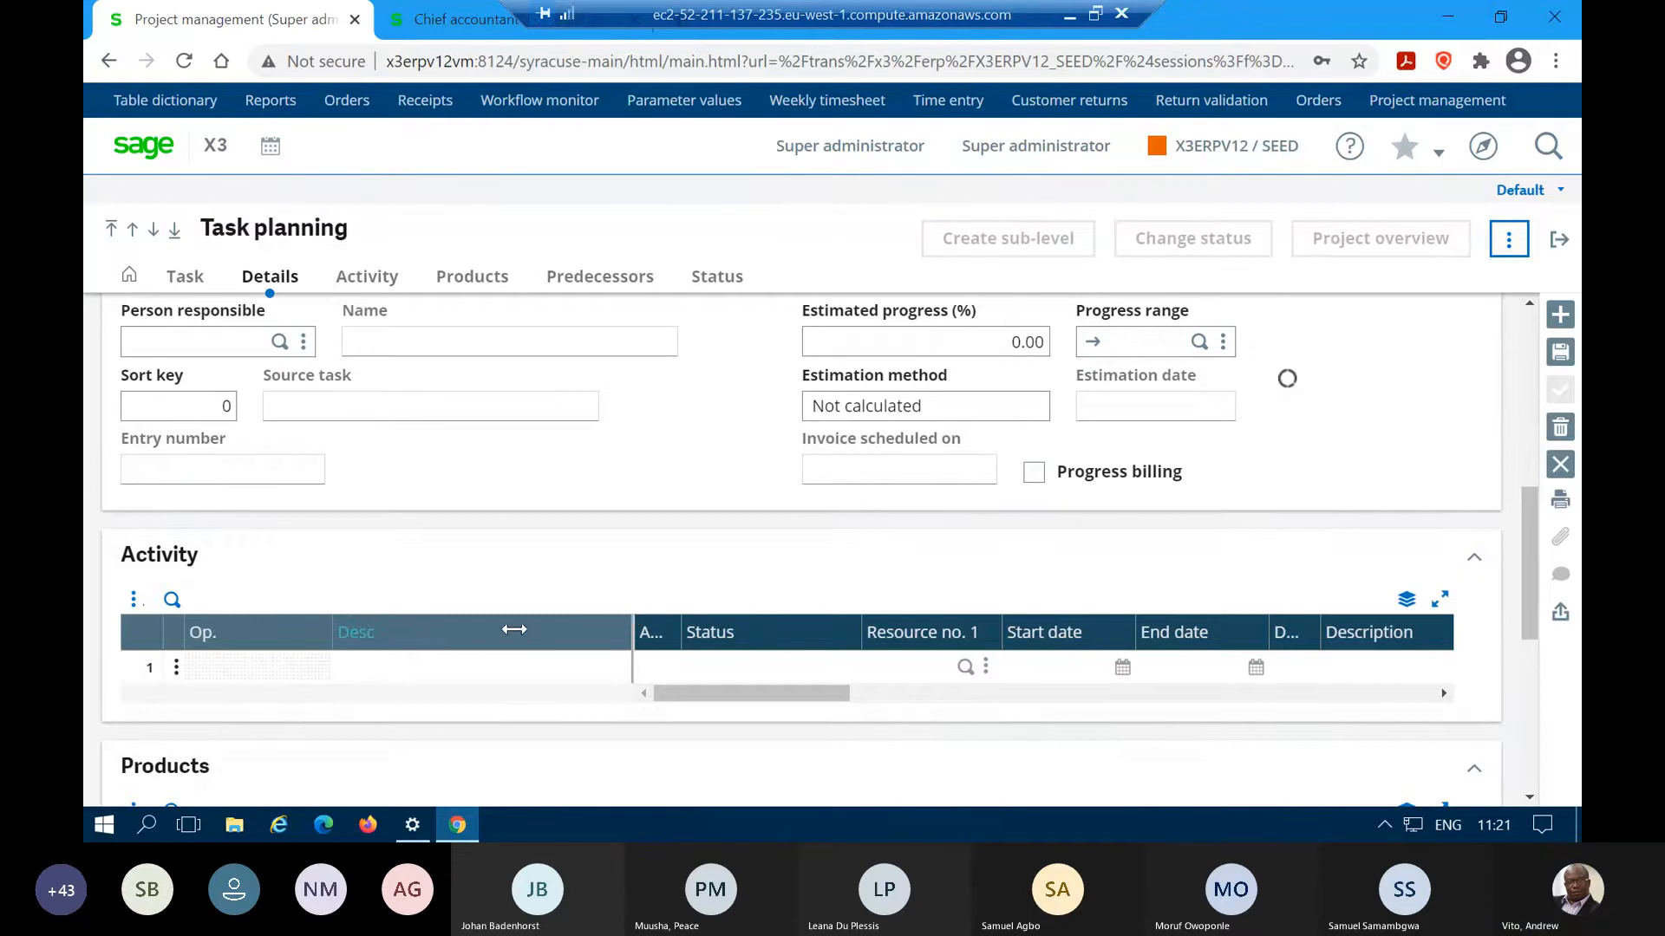
pyautogui.moveTo(514, 629); pyautogui.dragTo(487, 632)
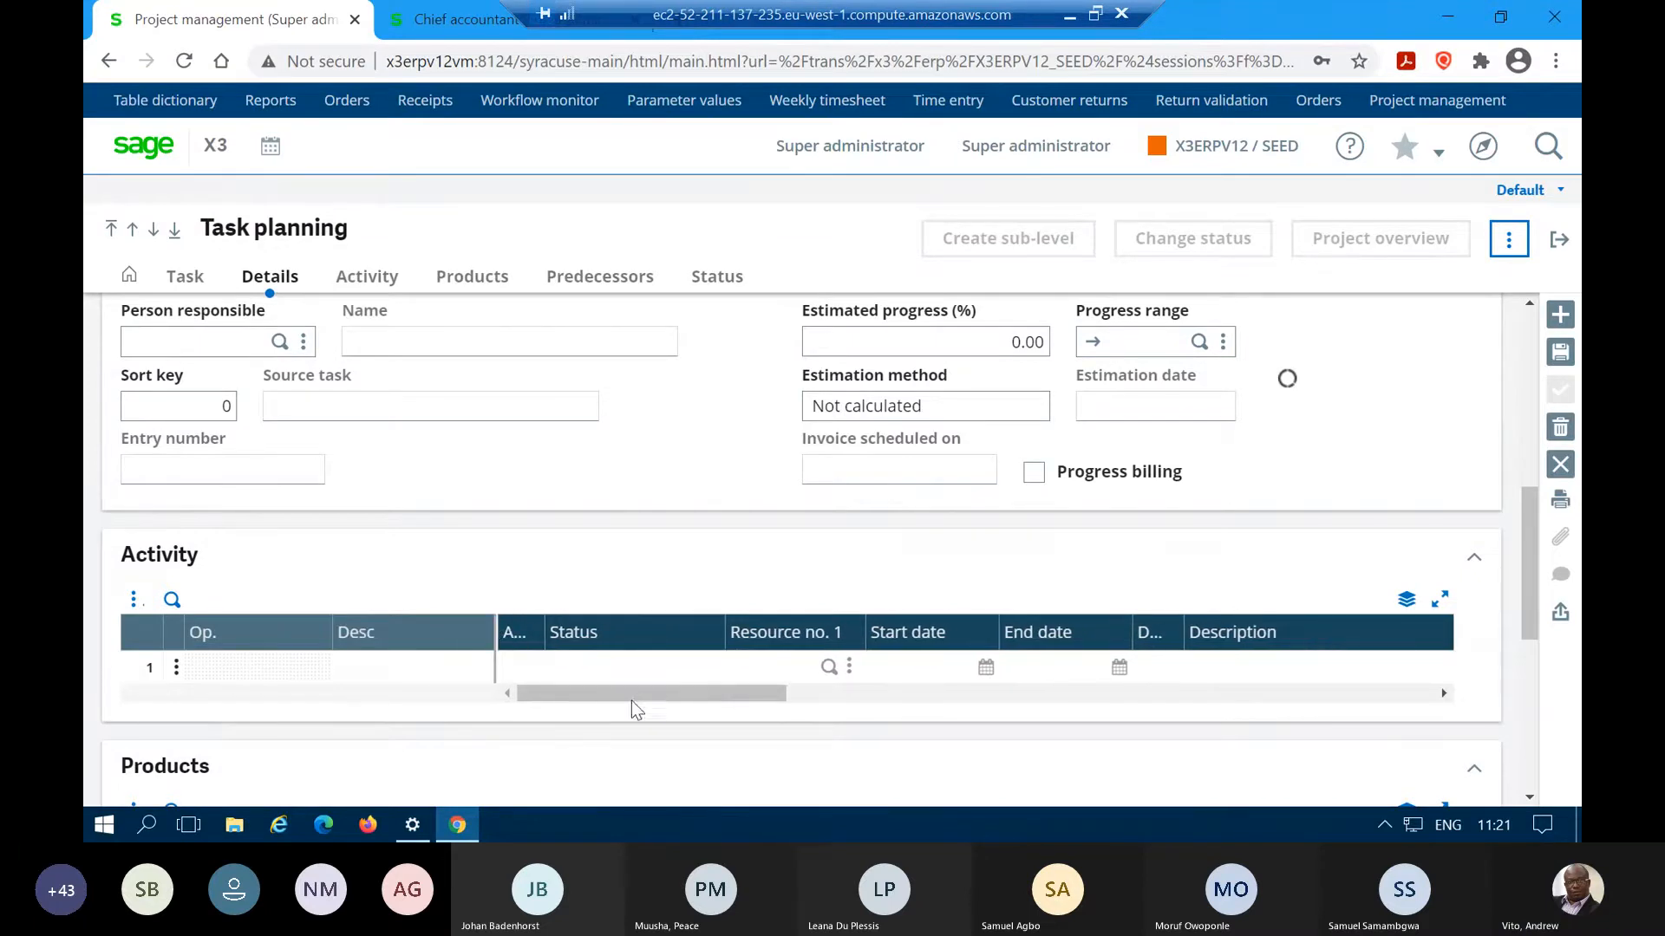
pyautogui.moveTo(649, 694); pyautogui.dragTo(543, 696)
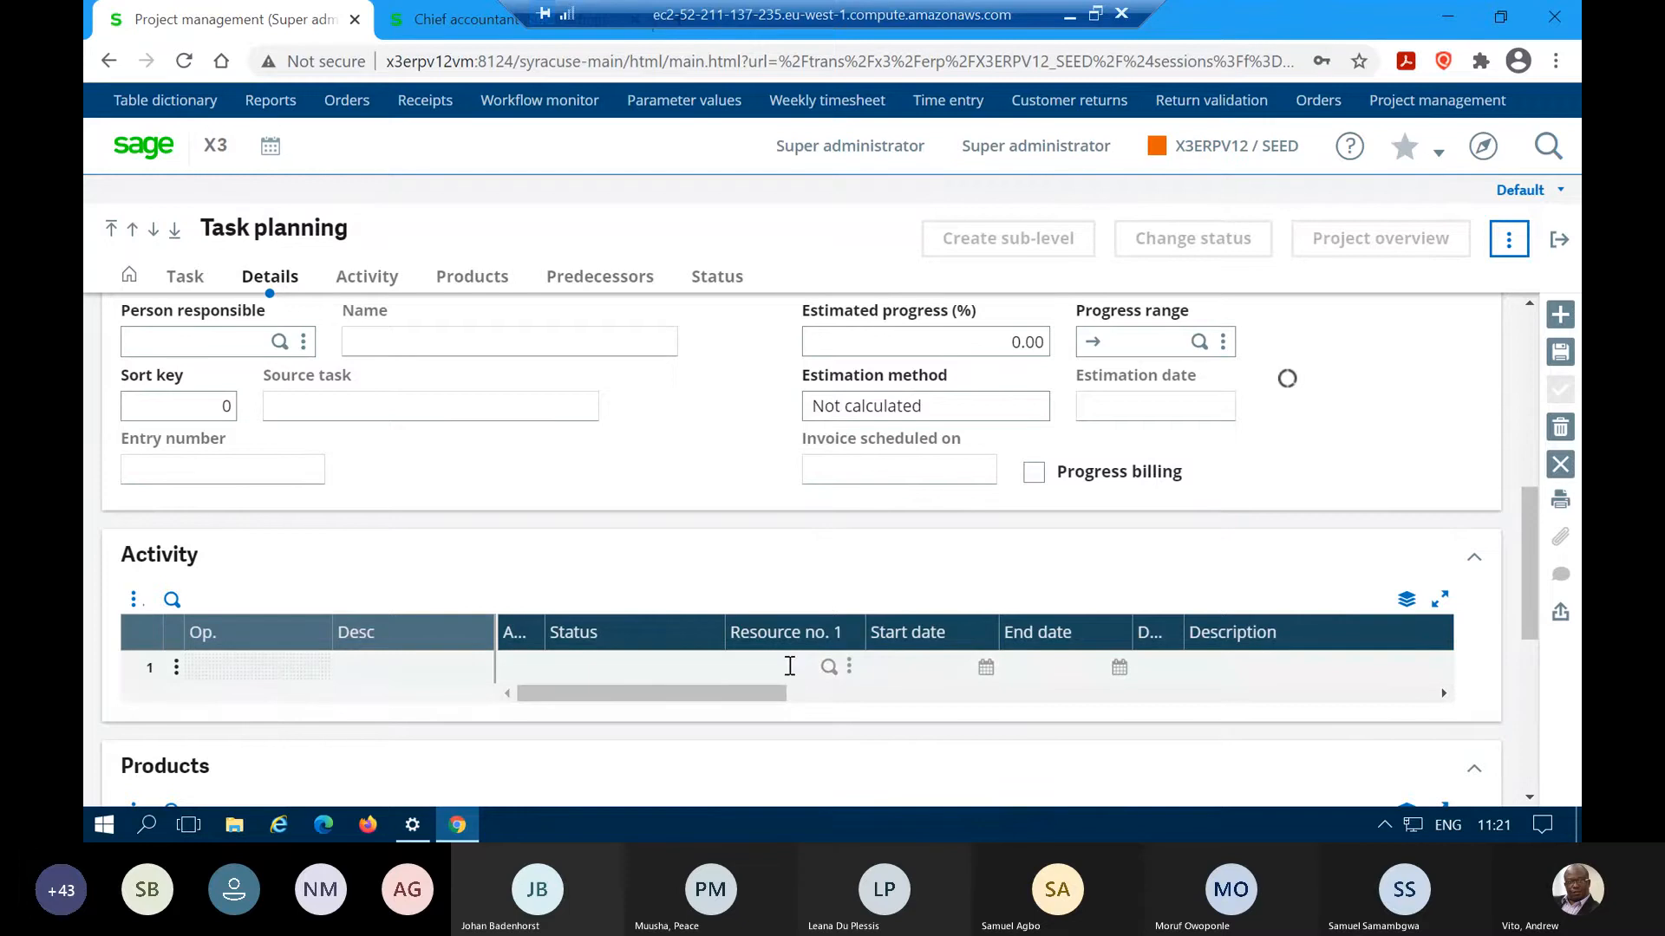
pyautogui.click(828, 667)
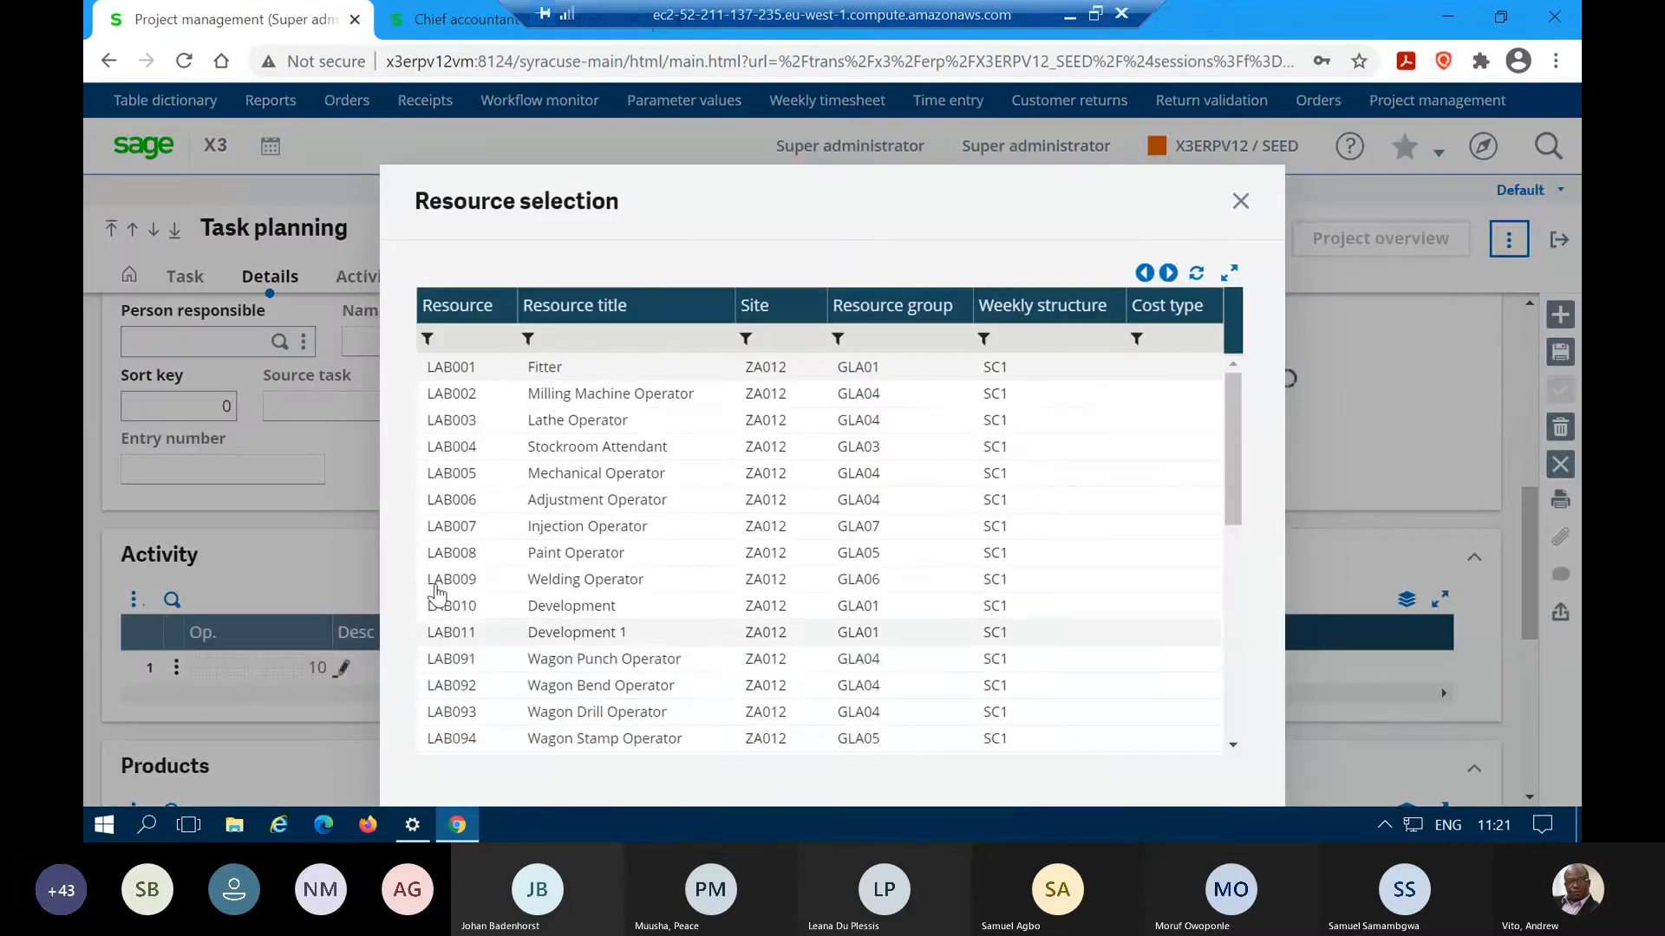
pyautogui.click(471, 581)
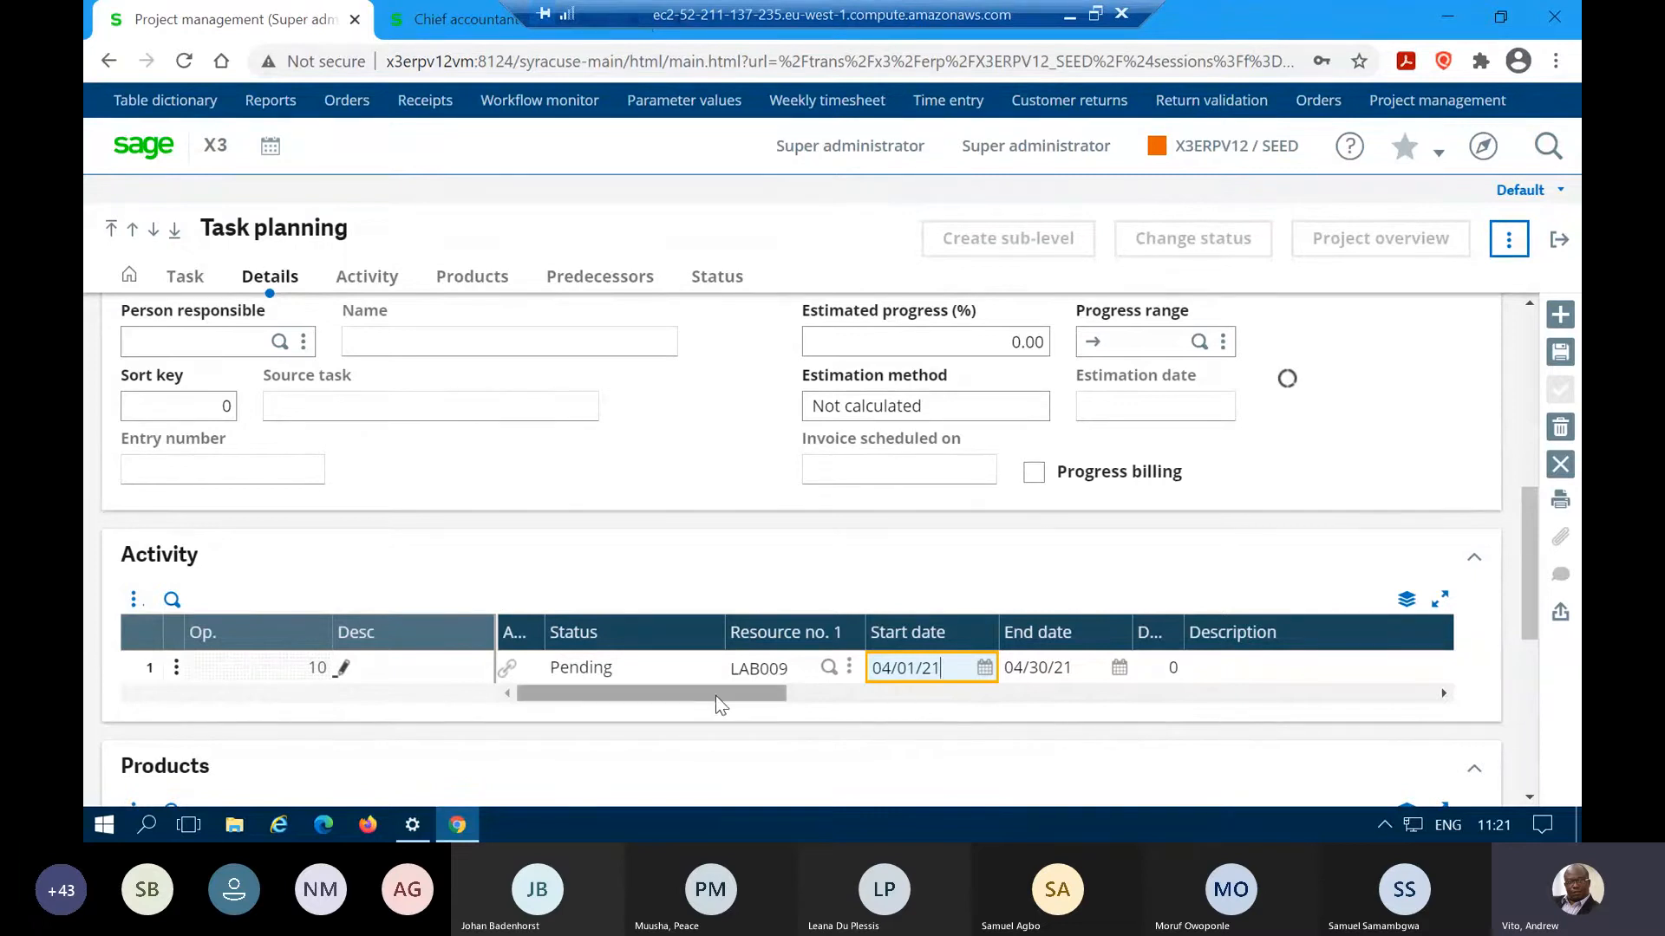
# - Widen the activity grid's Duration column, set the Welding activity's duration to 20 and save the task
pyautogui.moveTo(715, 696); pyautogui.dragTo(831, 720)
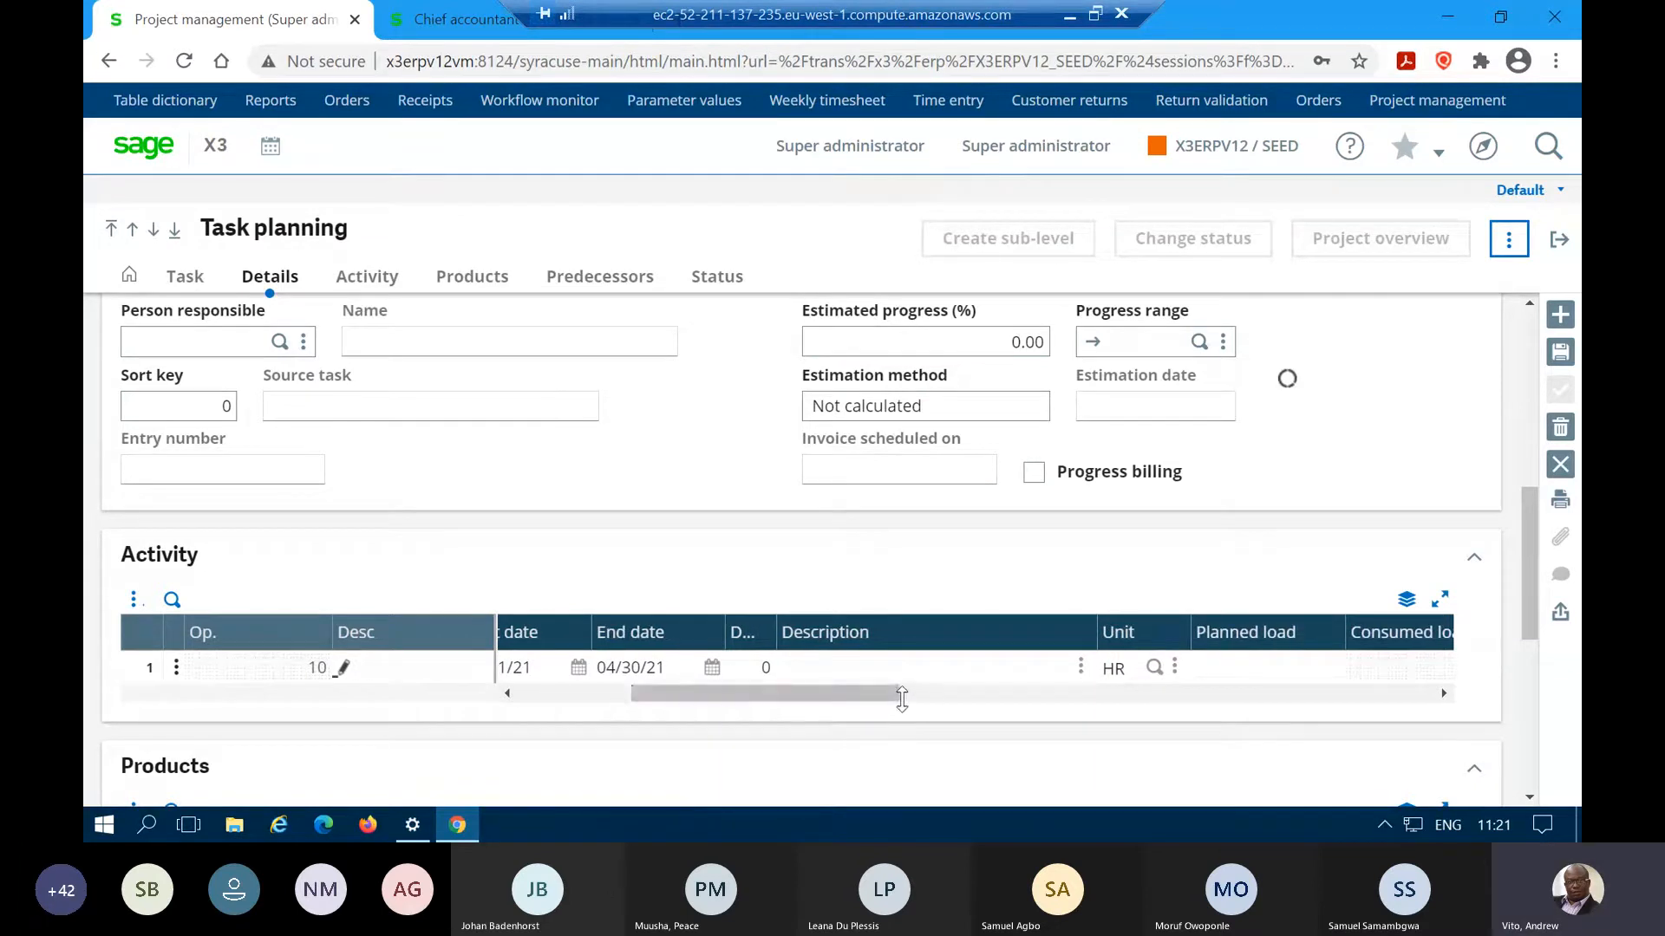
pyautogui.moveTo(773, 626); pyautogui.dragTo(847, 632)
pyautogui.click(792, 668)
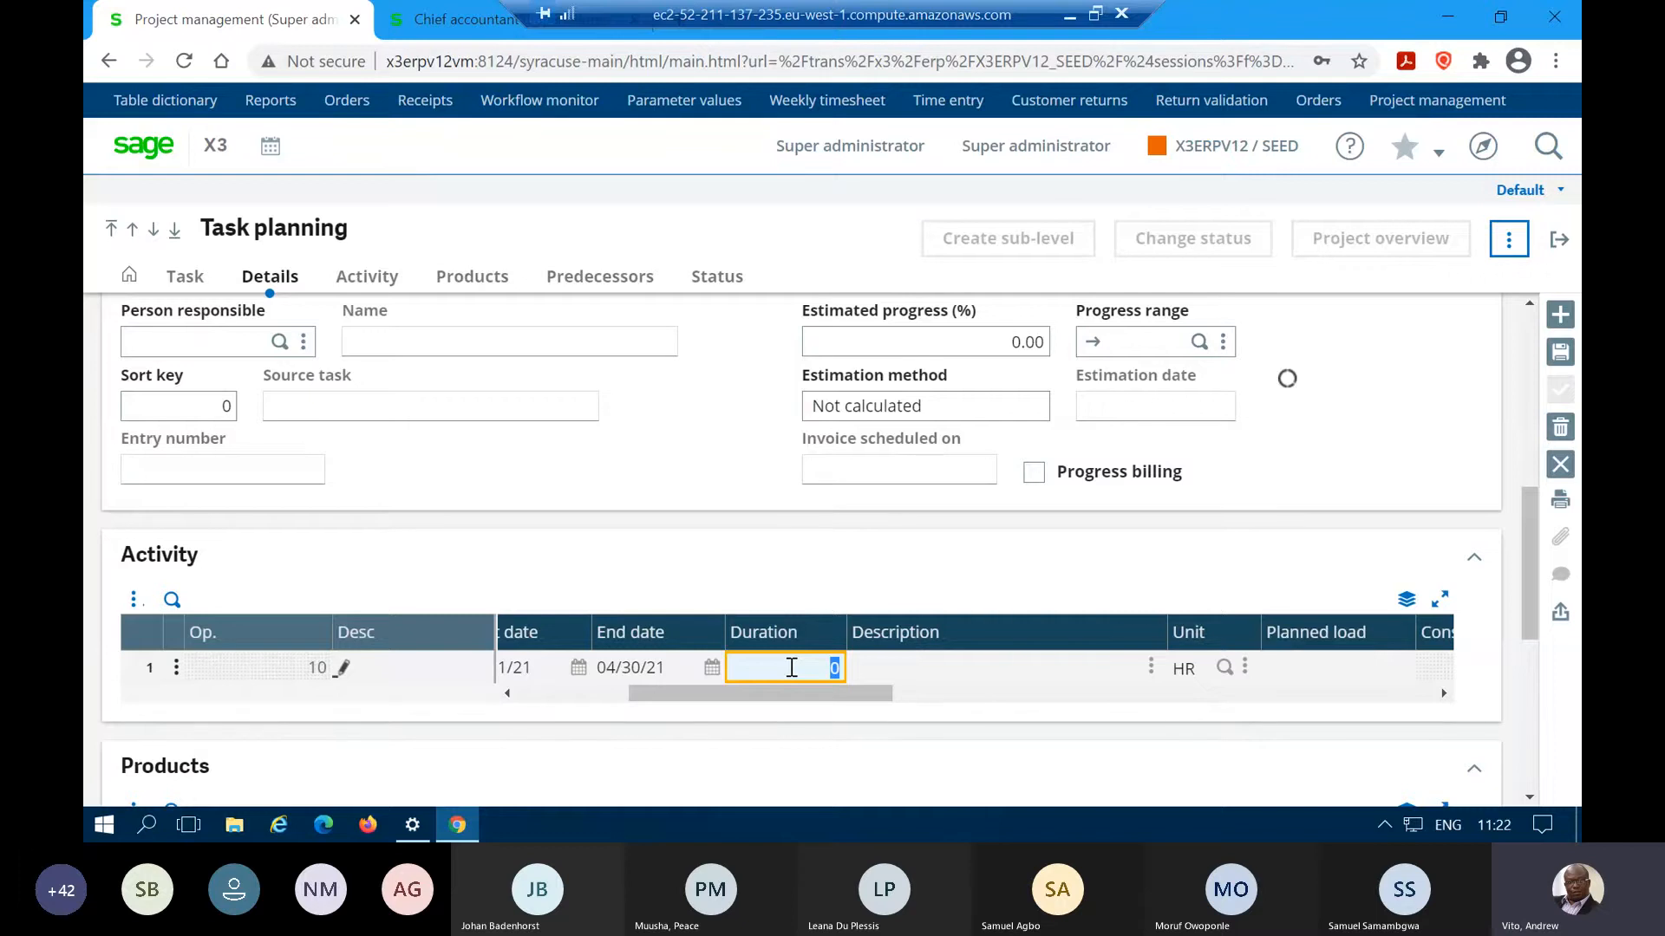
pyautogui.write('20')
pyautogui.click(1560, 354)
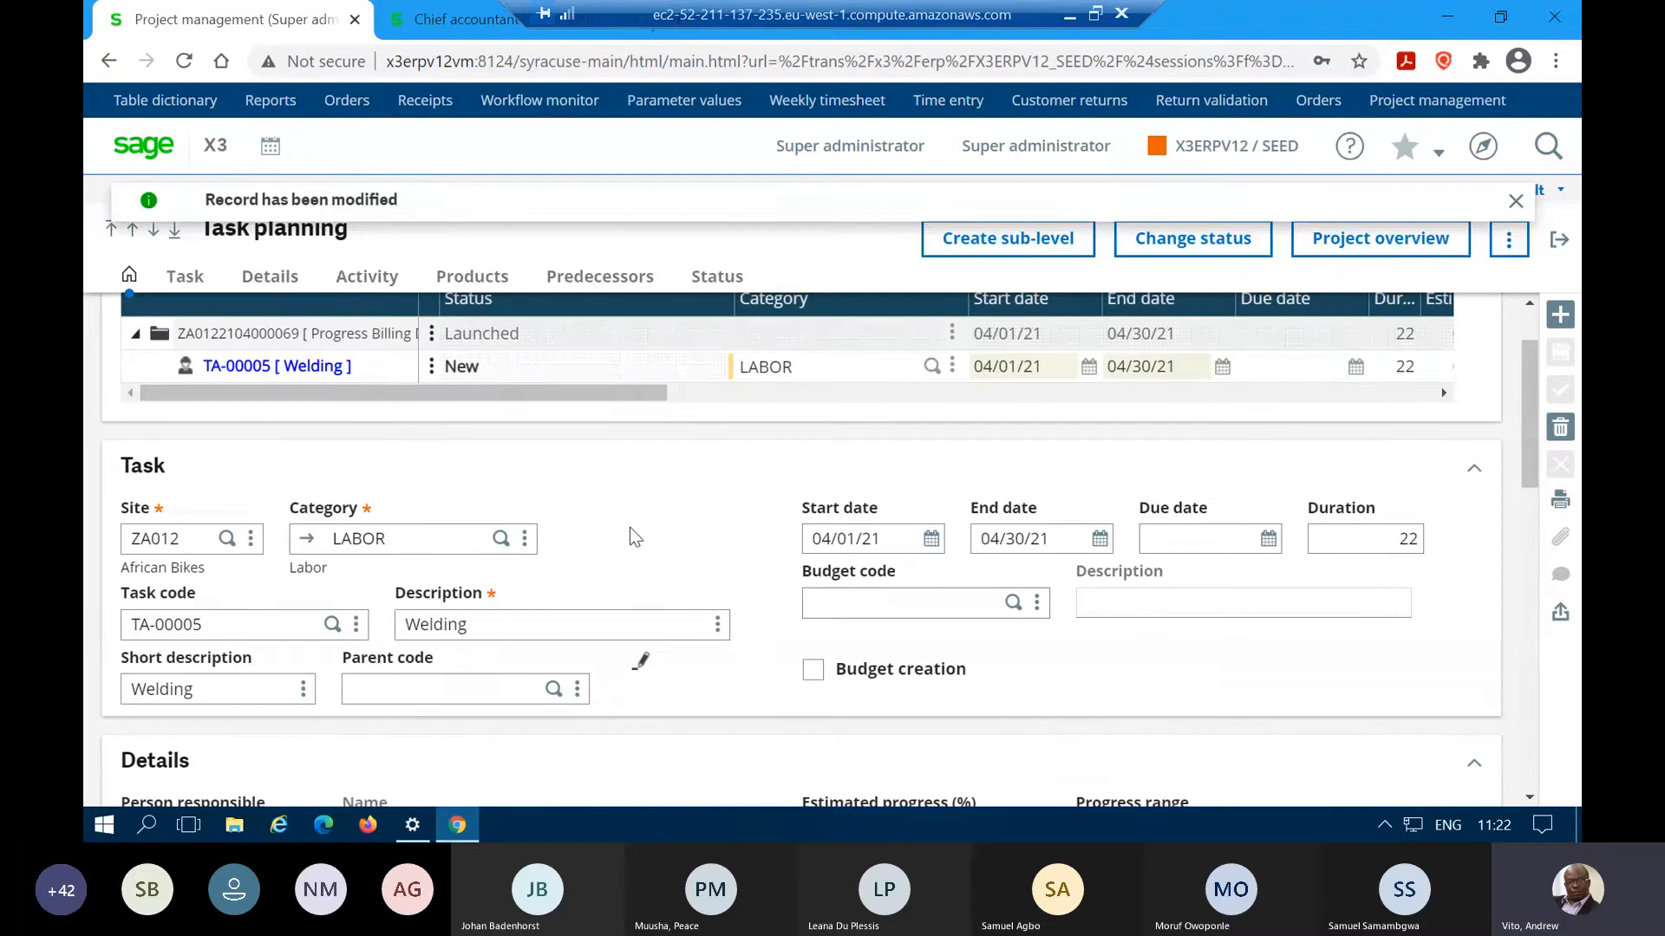
# - Create a second task under the project with category LABOR and the description "Painting"
pyautogui.scroll(-5, 639, 526)
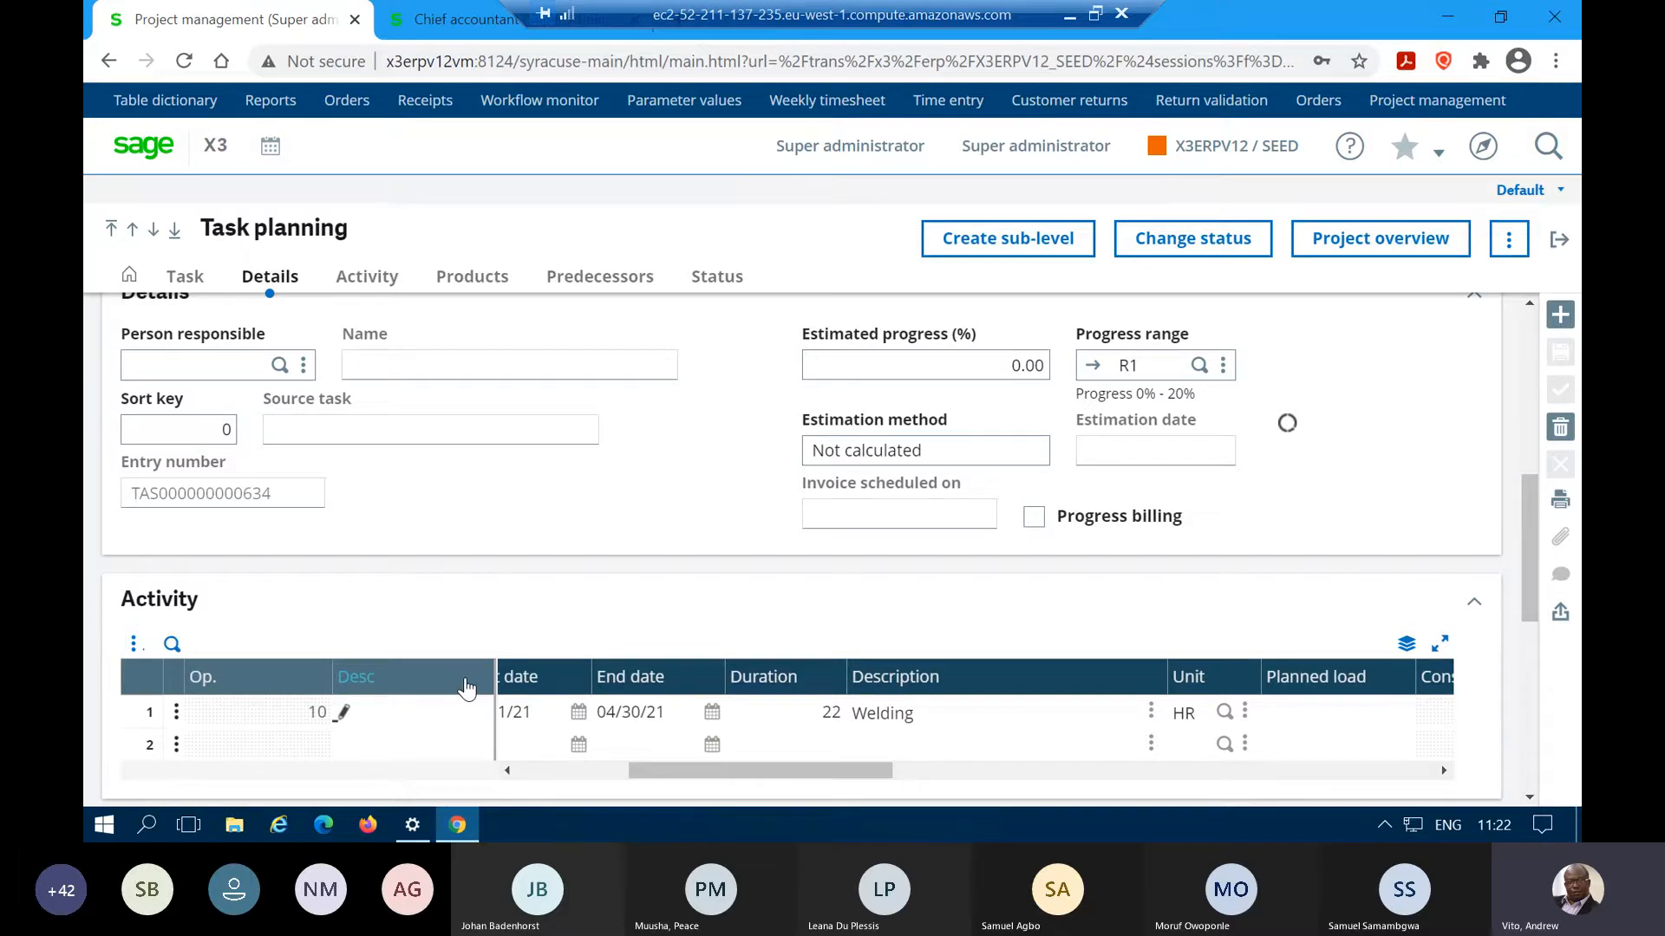
pyautogui.scroll(4, 621, 511)
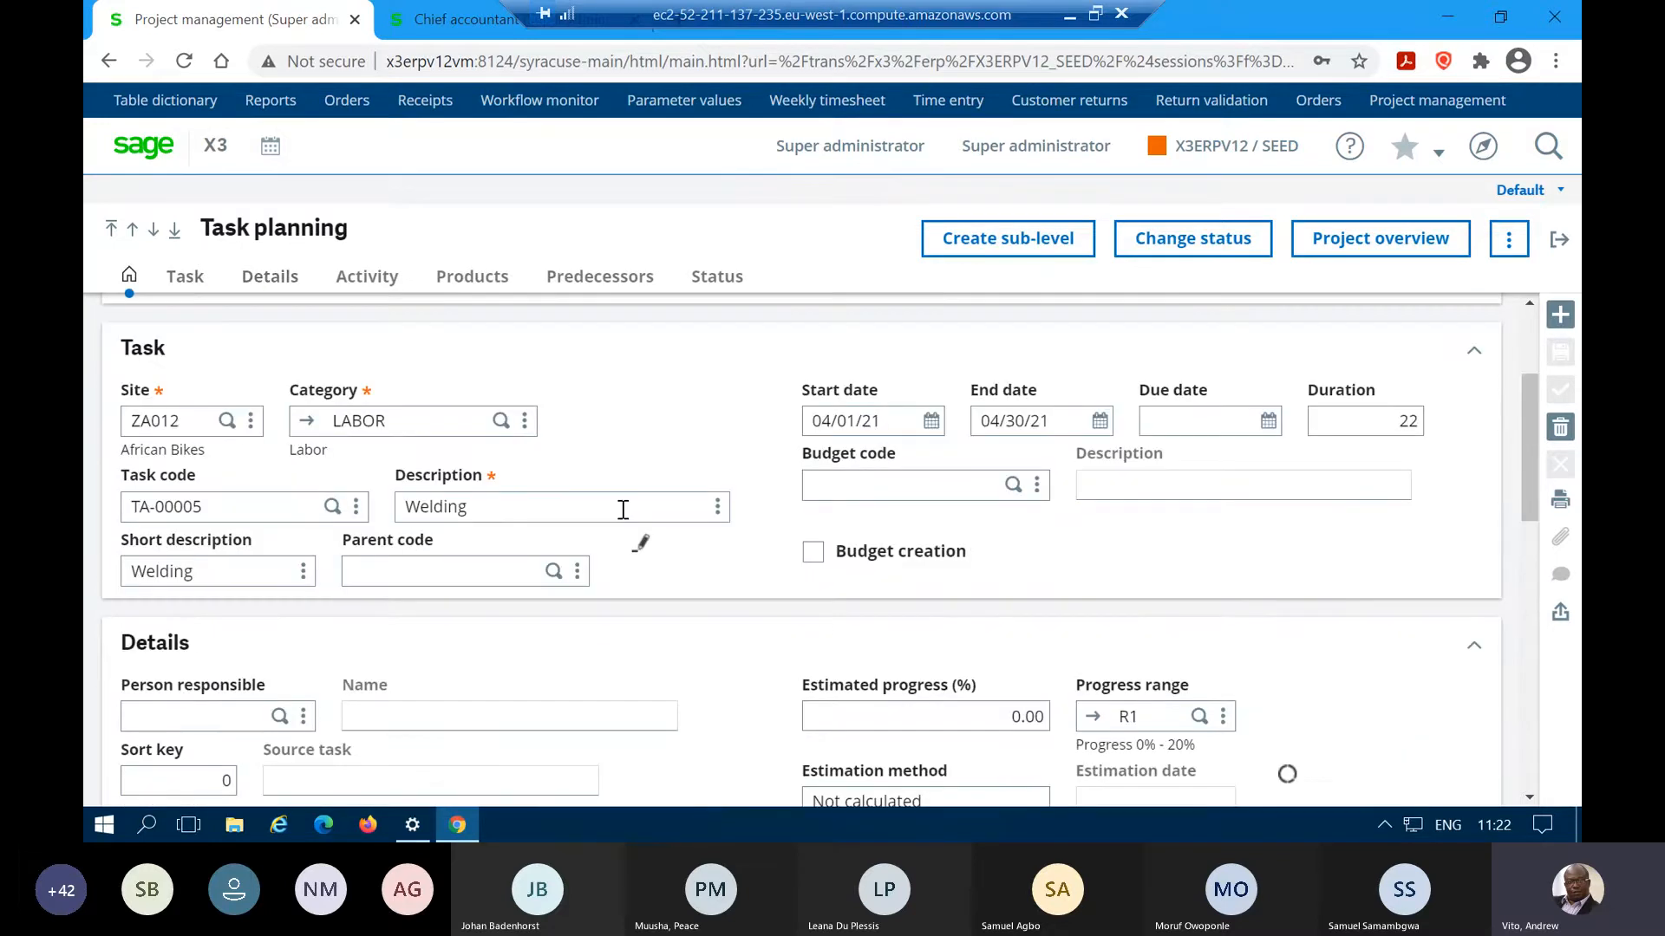
pyautogui.scroll(3, 623, 509)
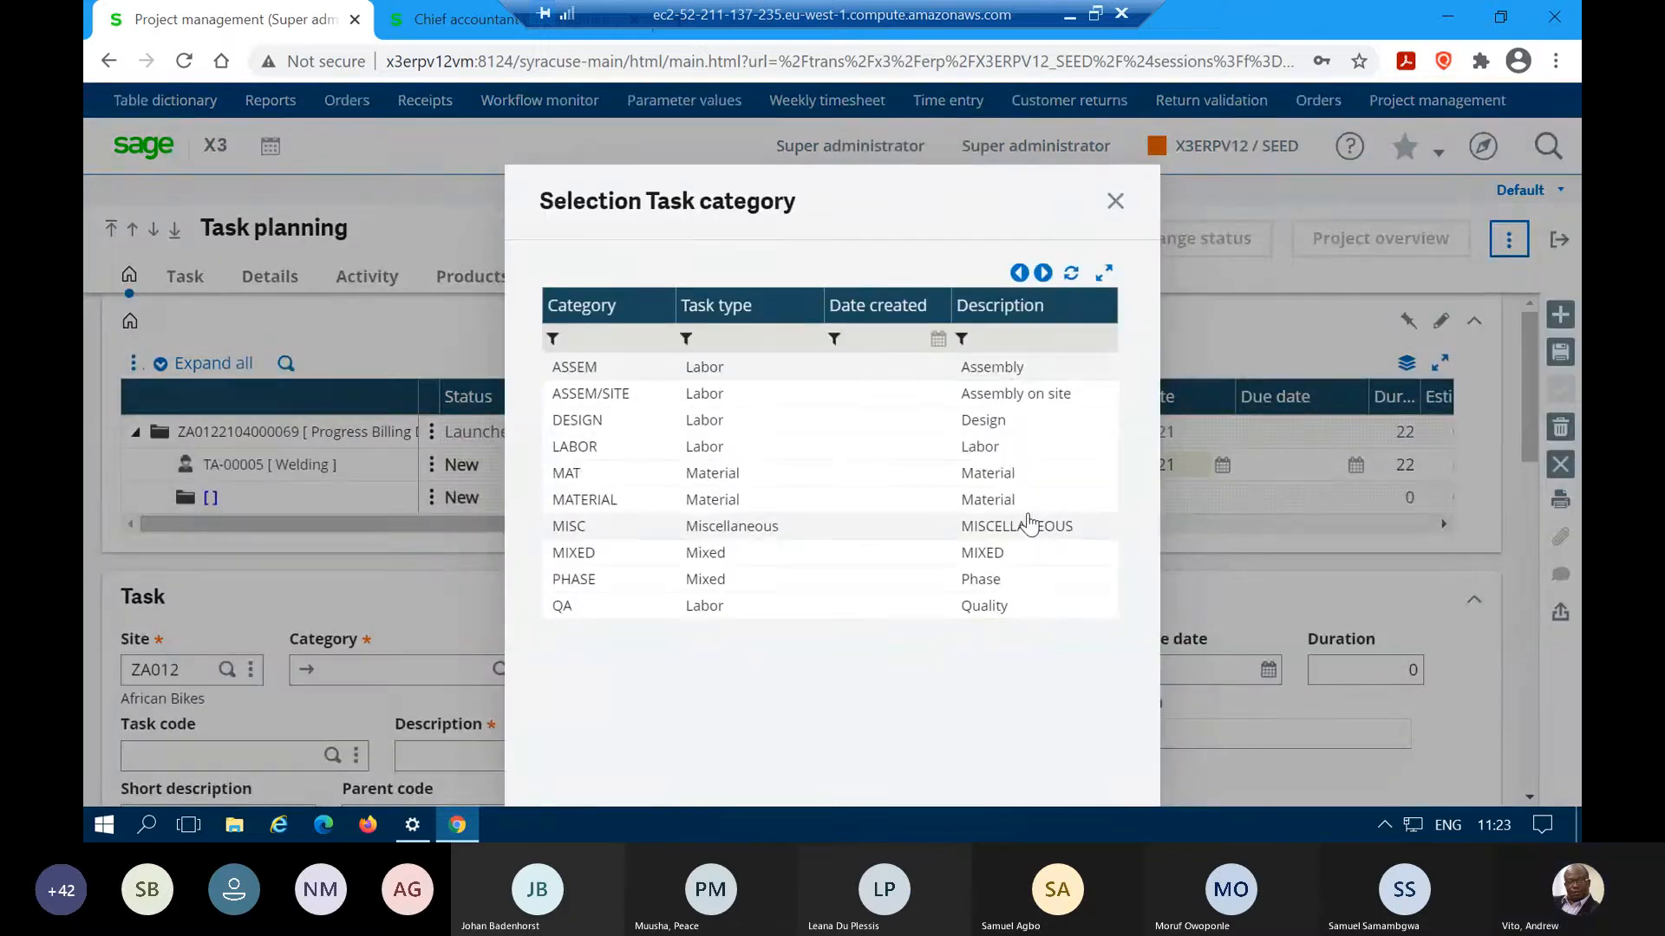
pyautogui.click(701, 447)
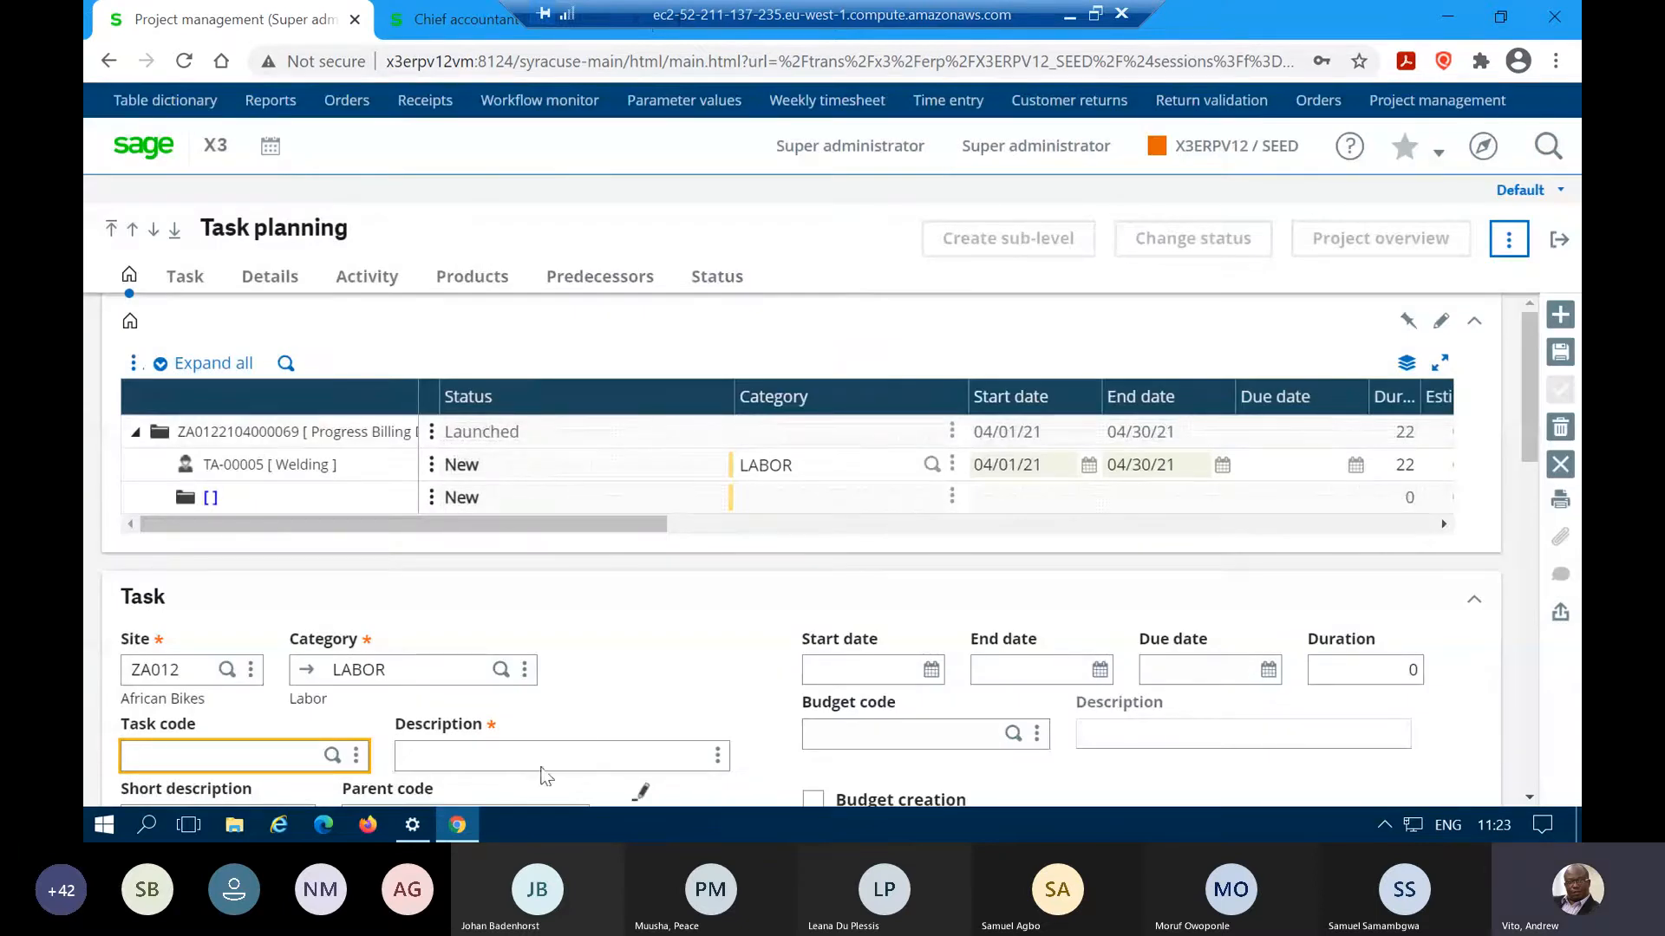
pyautogui.click(497, 756)
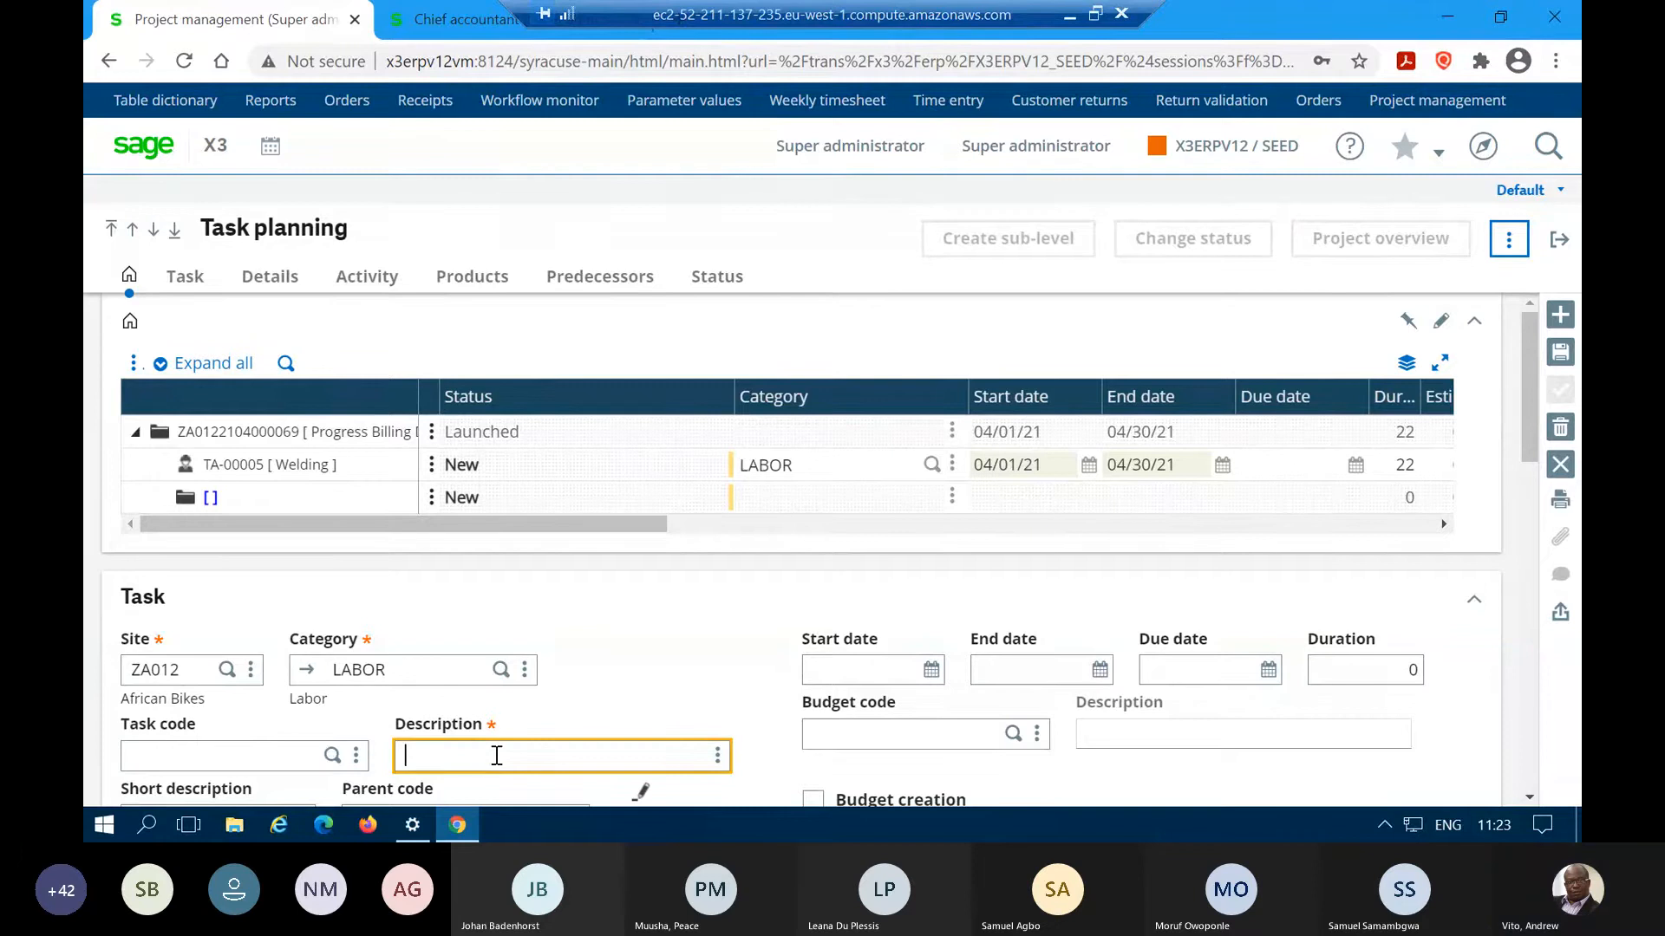
pyautogui.write('Painting')
pyautogui.press('Tab')
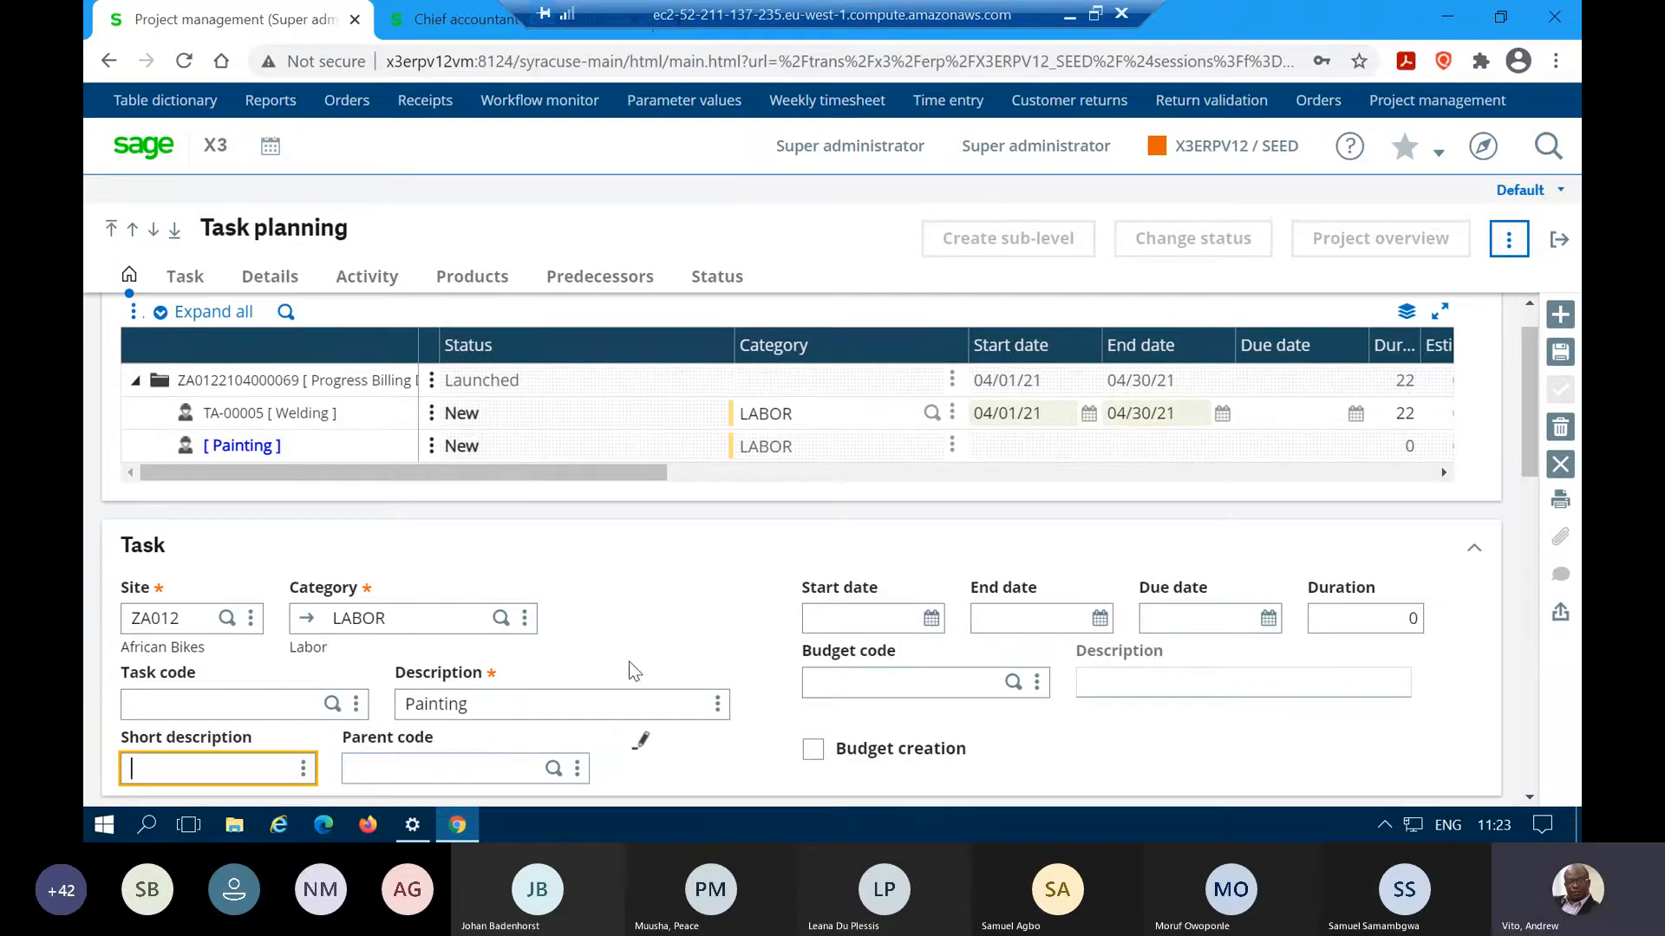
# - Set the Painting task's start date to 04/14/21 and its end date to 04/30/21
pyautogui.click(934, 621)
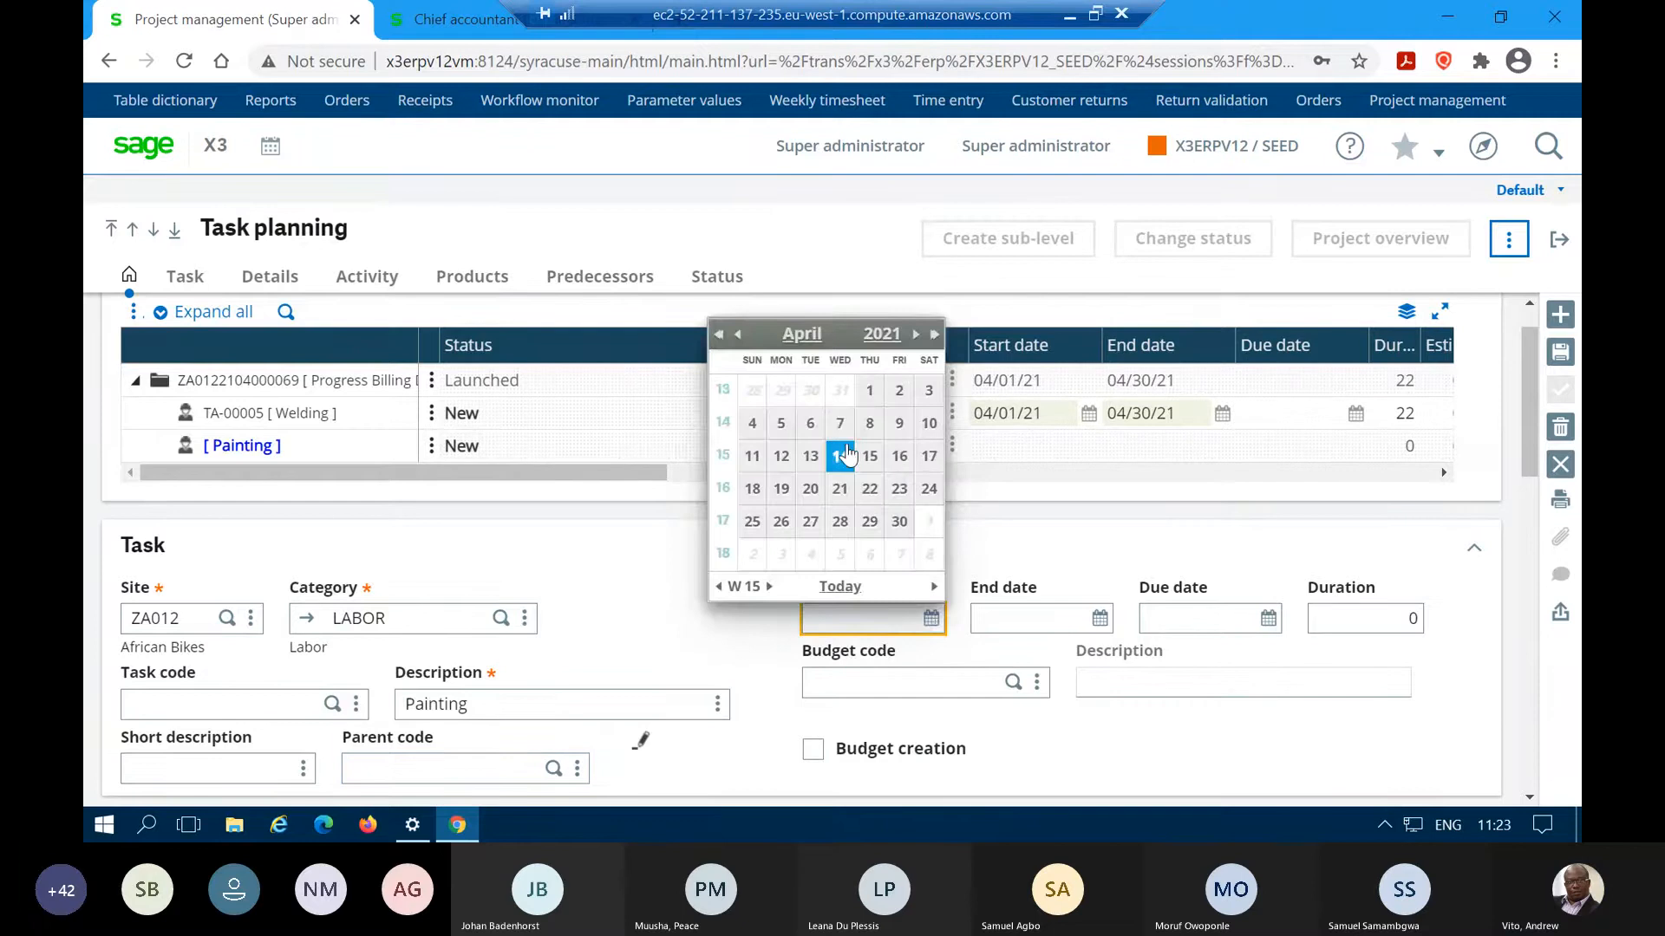
pyautogui.click(841, 460)
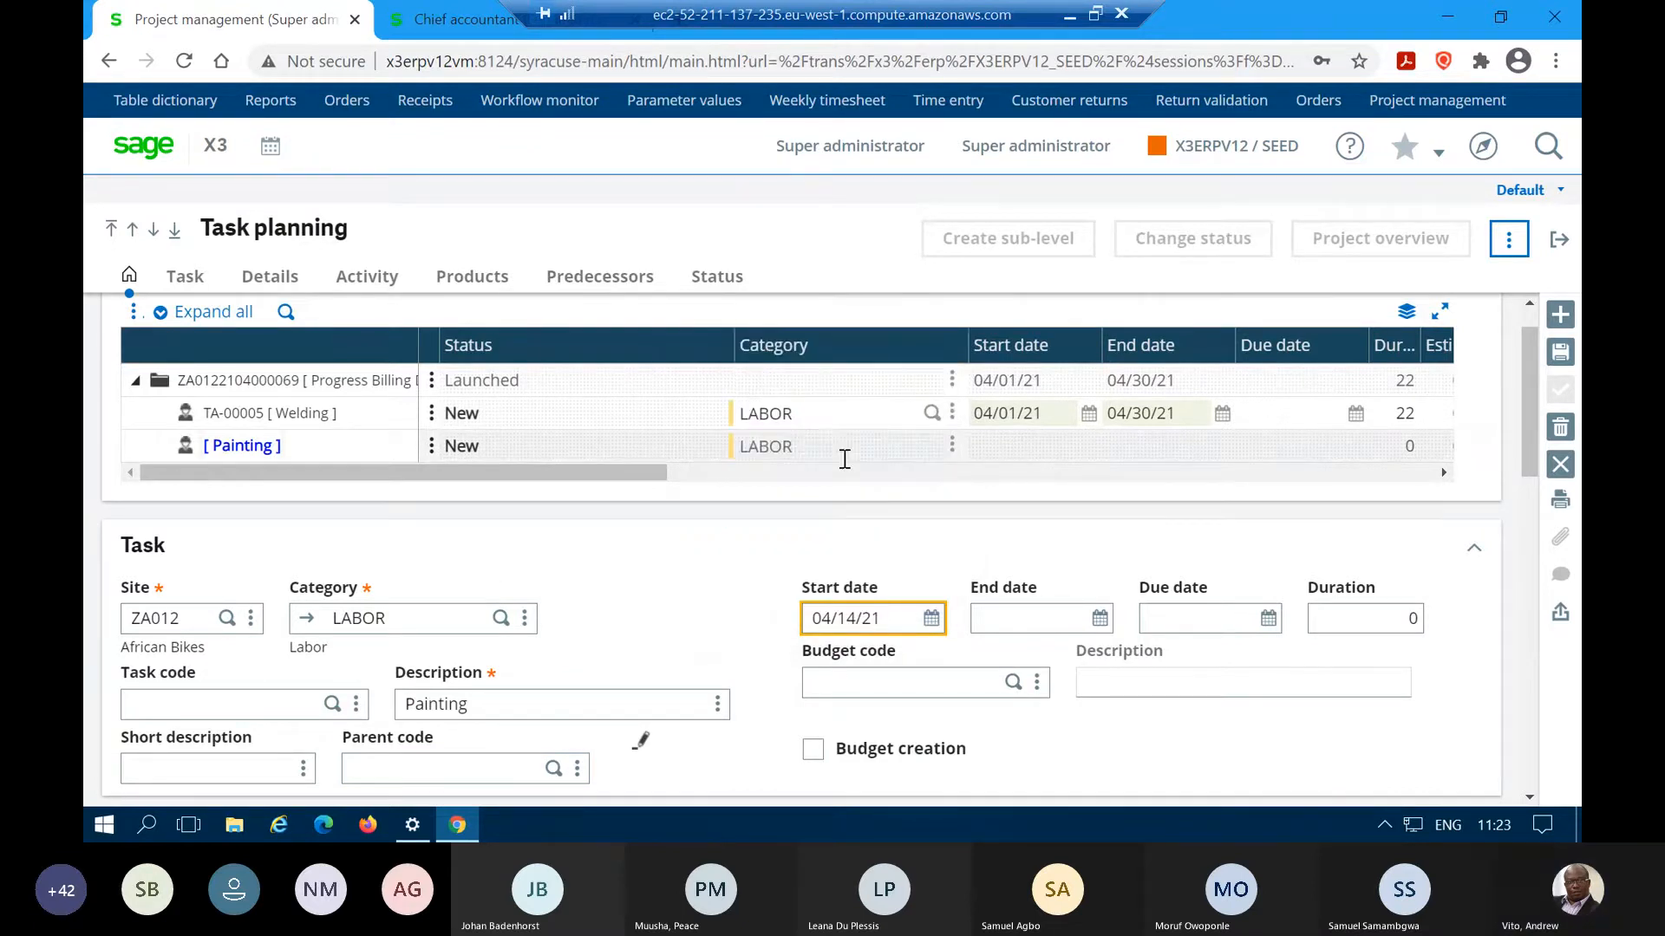
pyautogui.click(1031, 618)
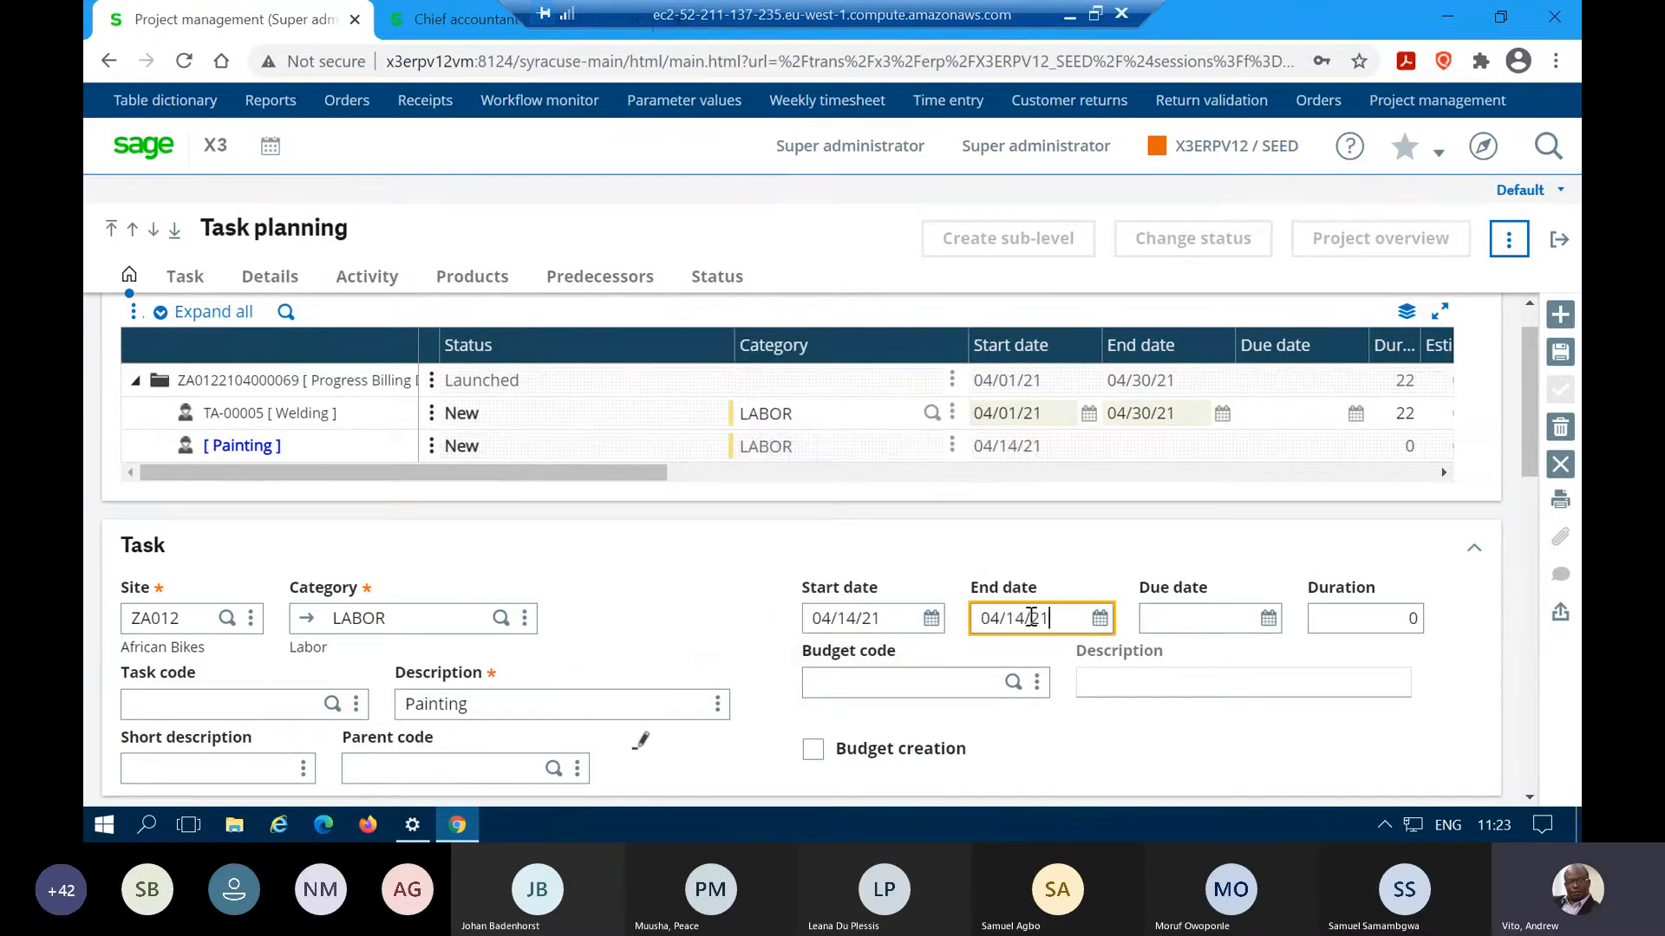
pyautogui.click(1100, 619)
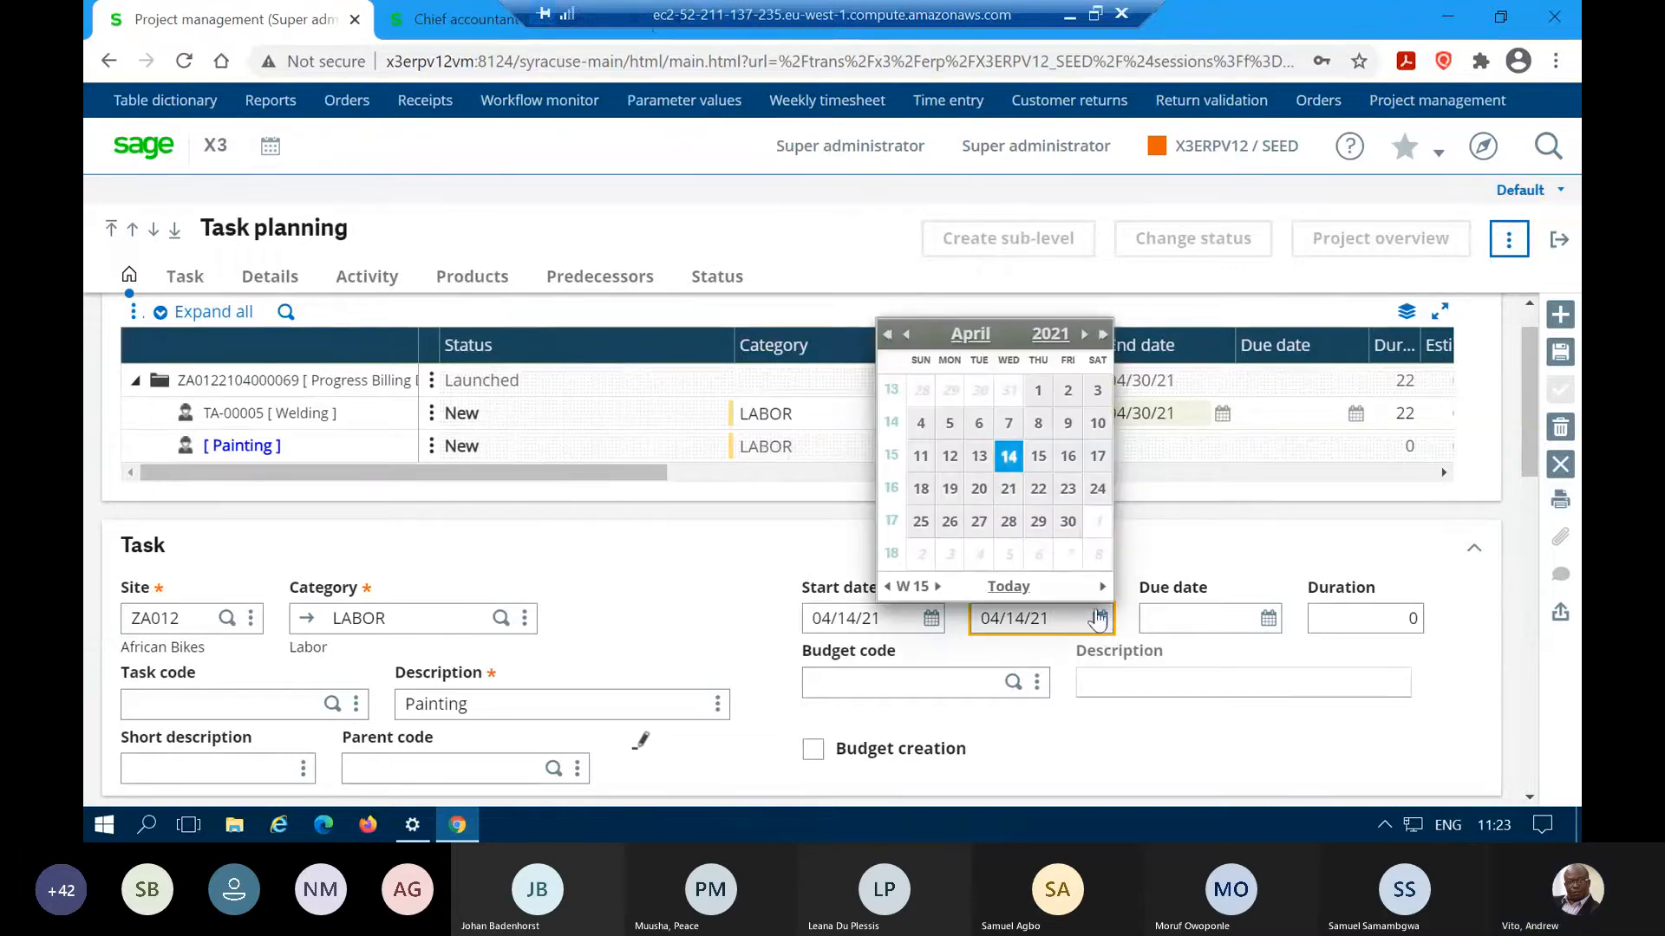
pyautogui.click(1067, 522)
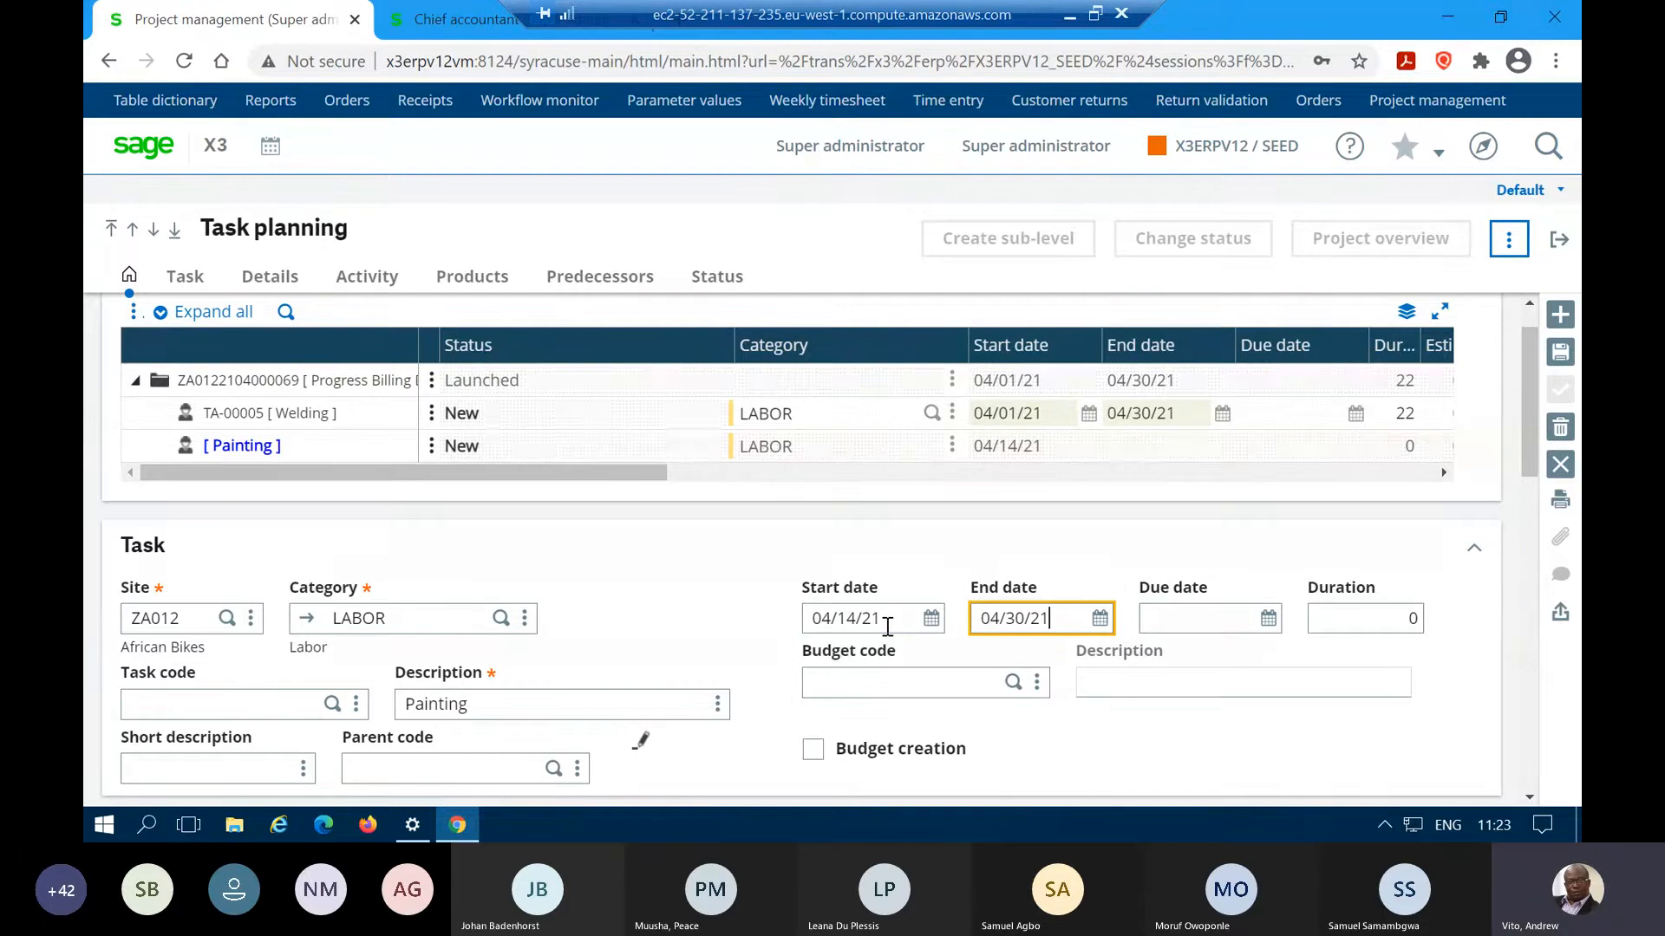
# - Assign the Painting budget BU-00019 to the Painting task
pyautogui.click(897, 685)
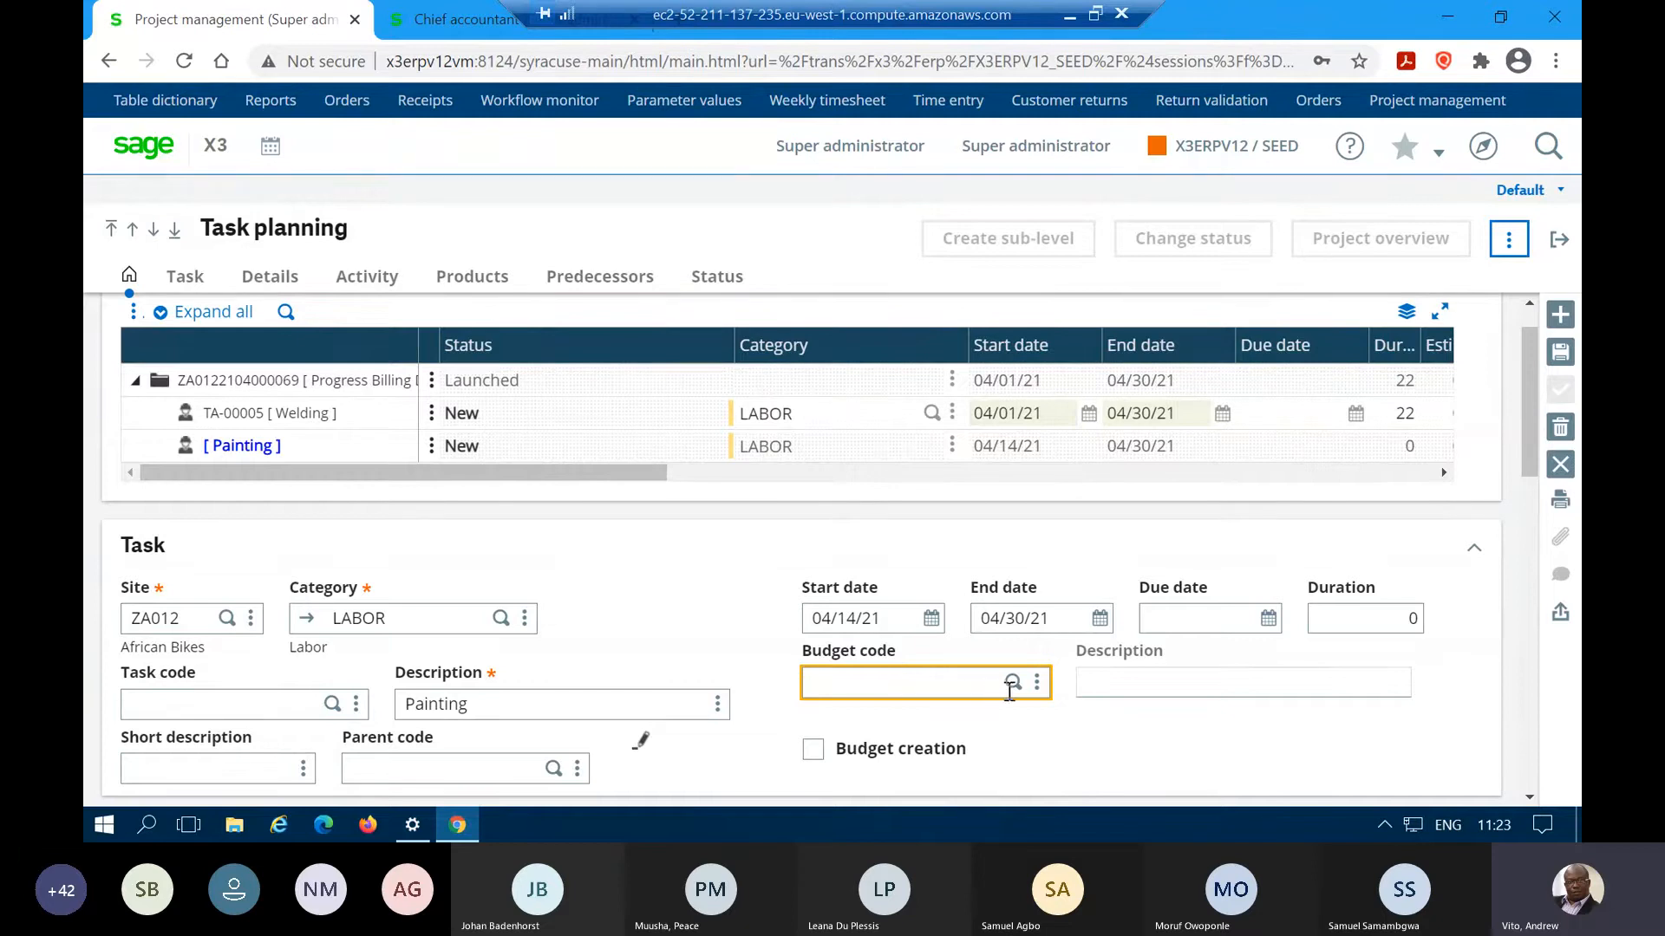
pyautogui.click(1014, 683)
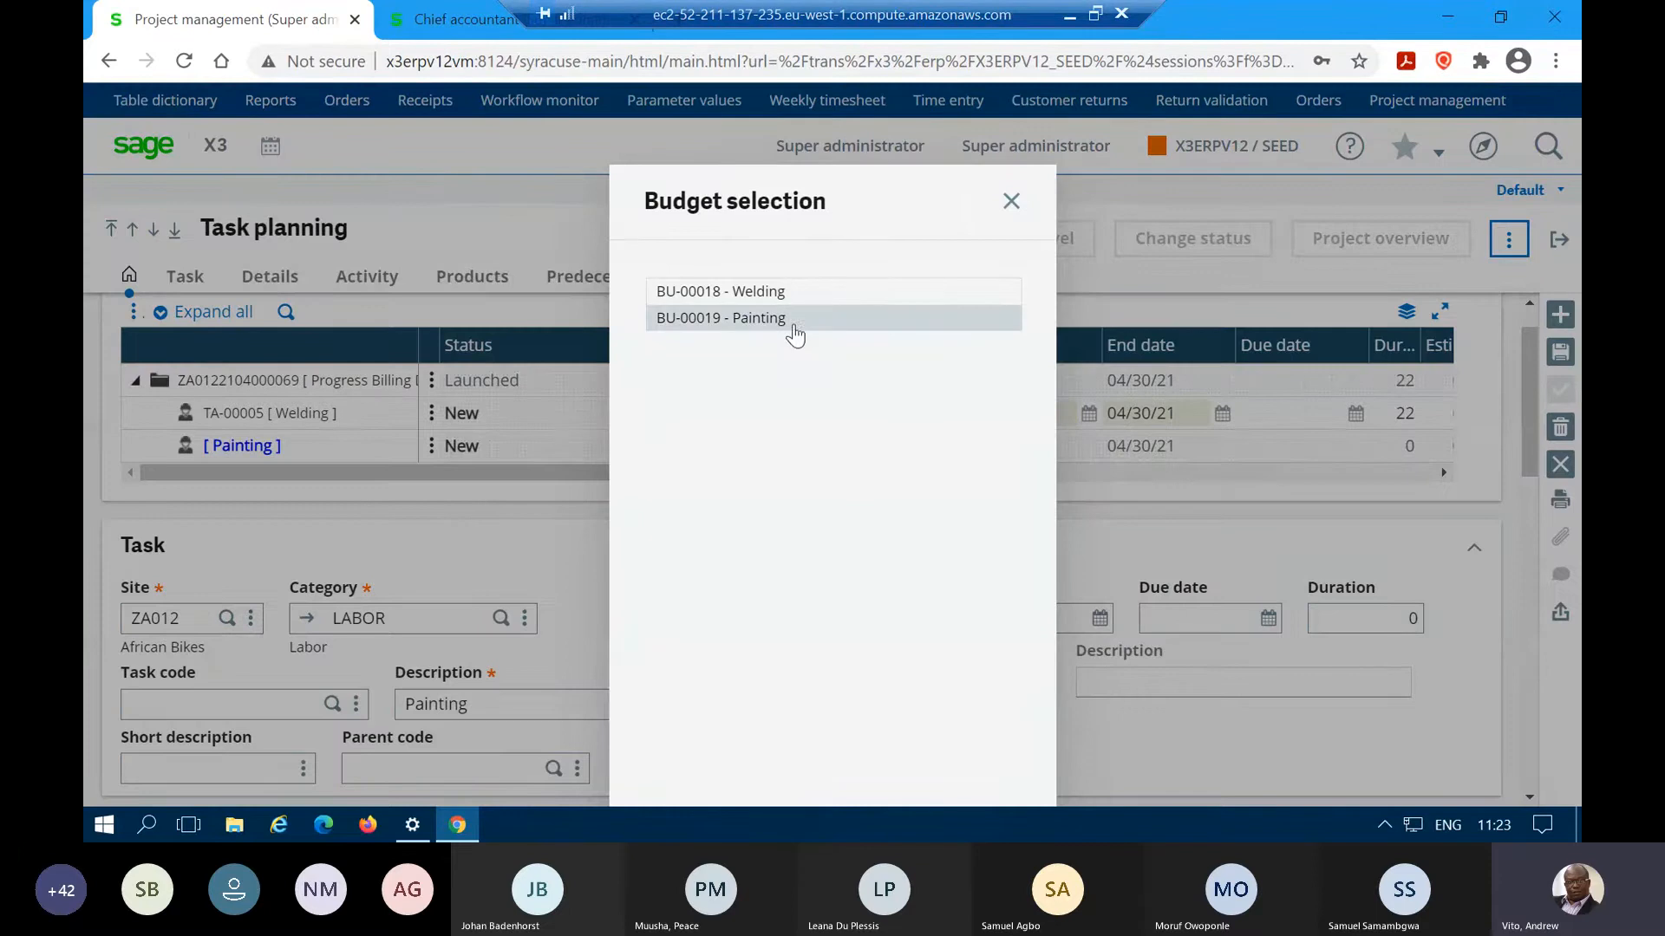
pyautogui.click(794, 333)
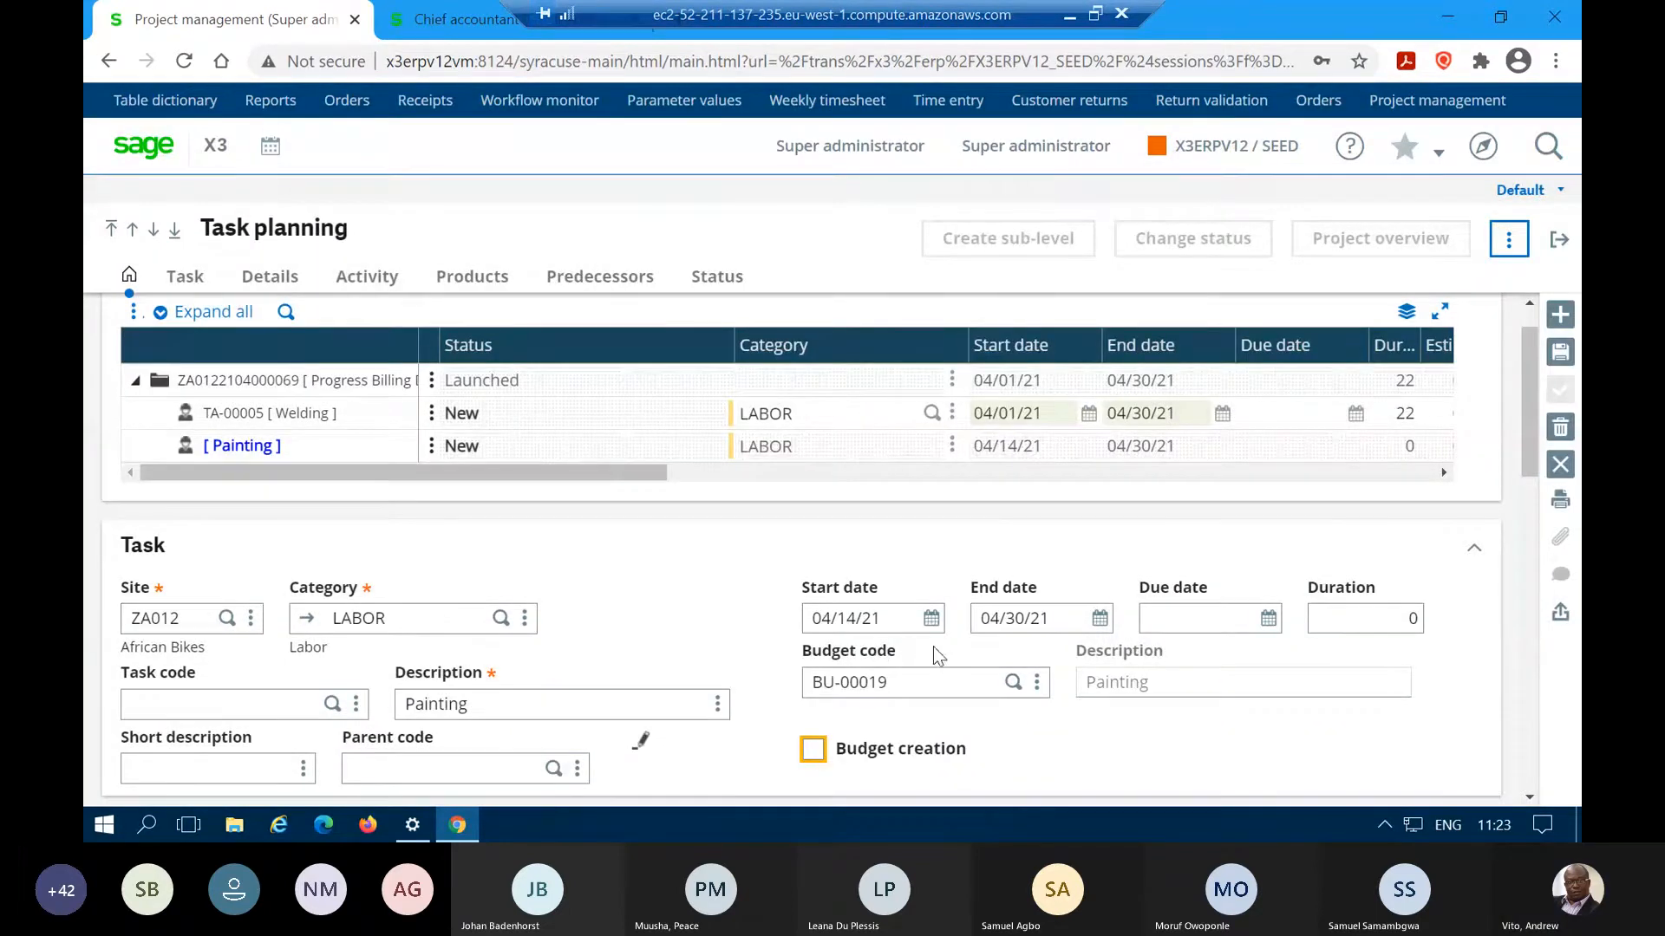
# - Add an activity to the Painting task with the Paint Operator resource LAB008
pyautogui.scroll(-1, 299, 583)
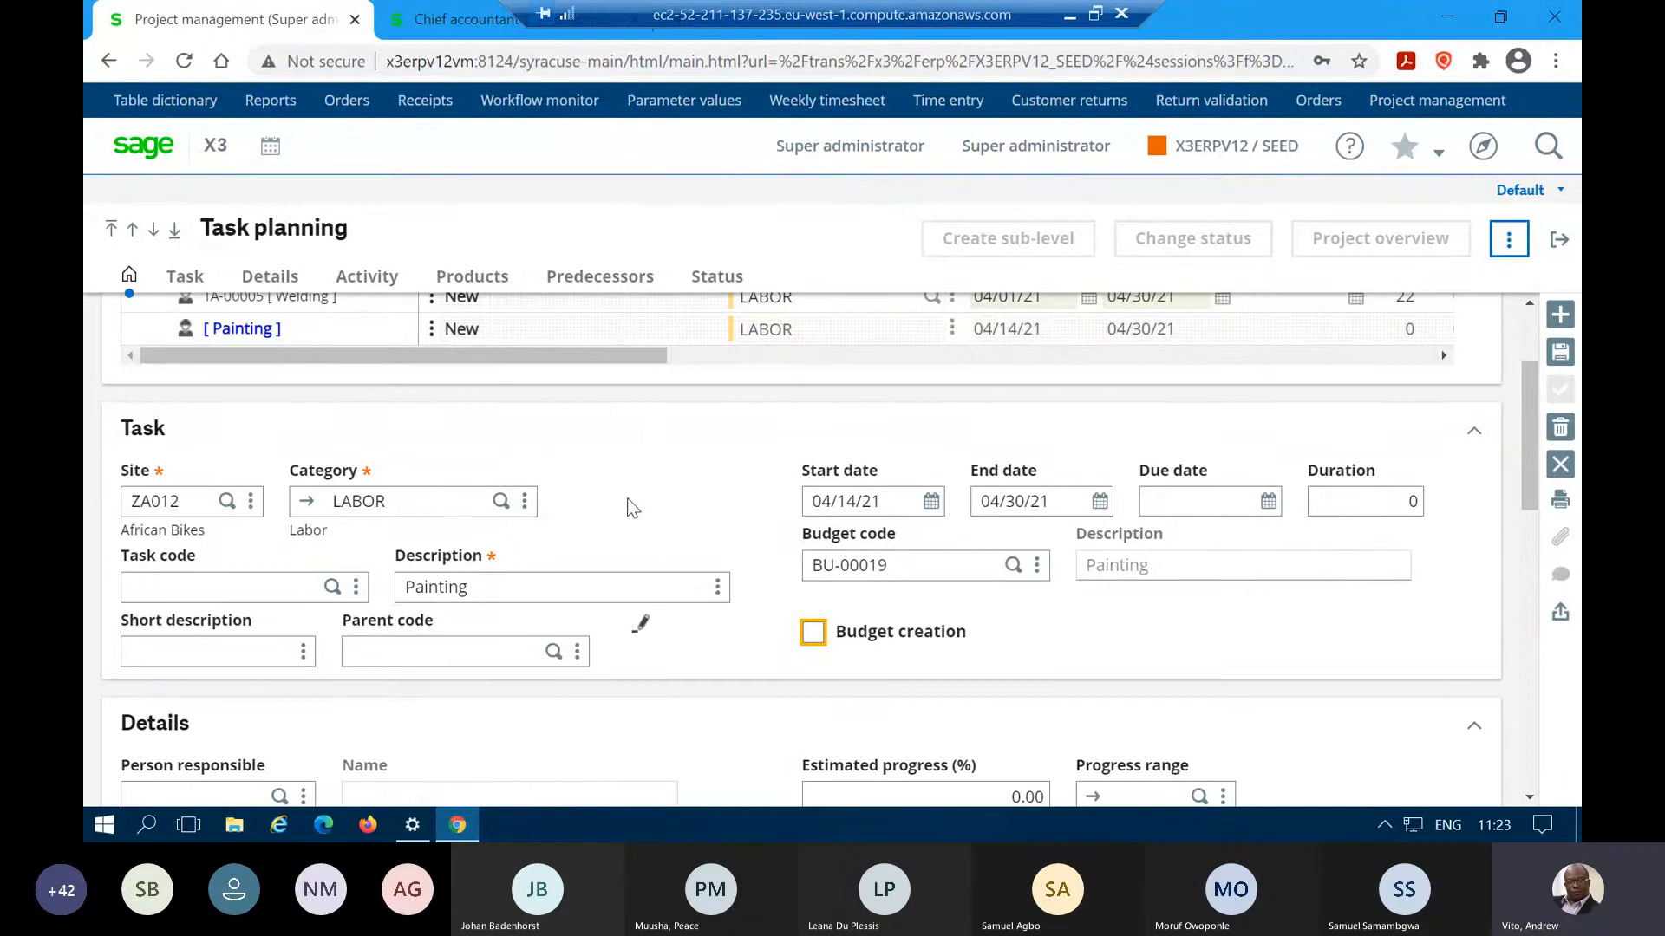
pyautogui.scroll(-3, 663, 519)
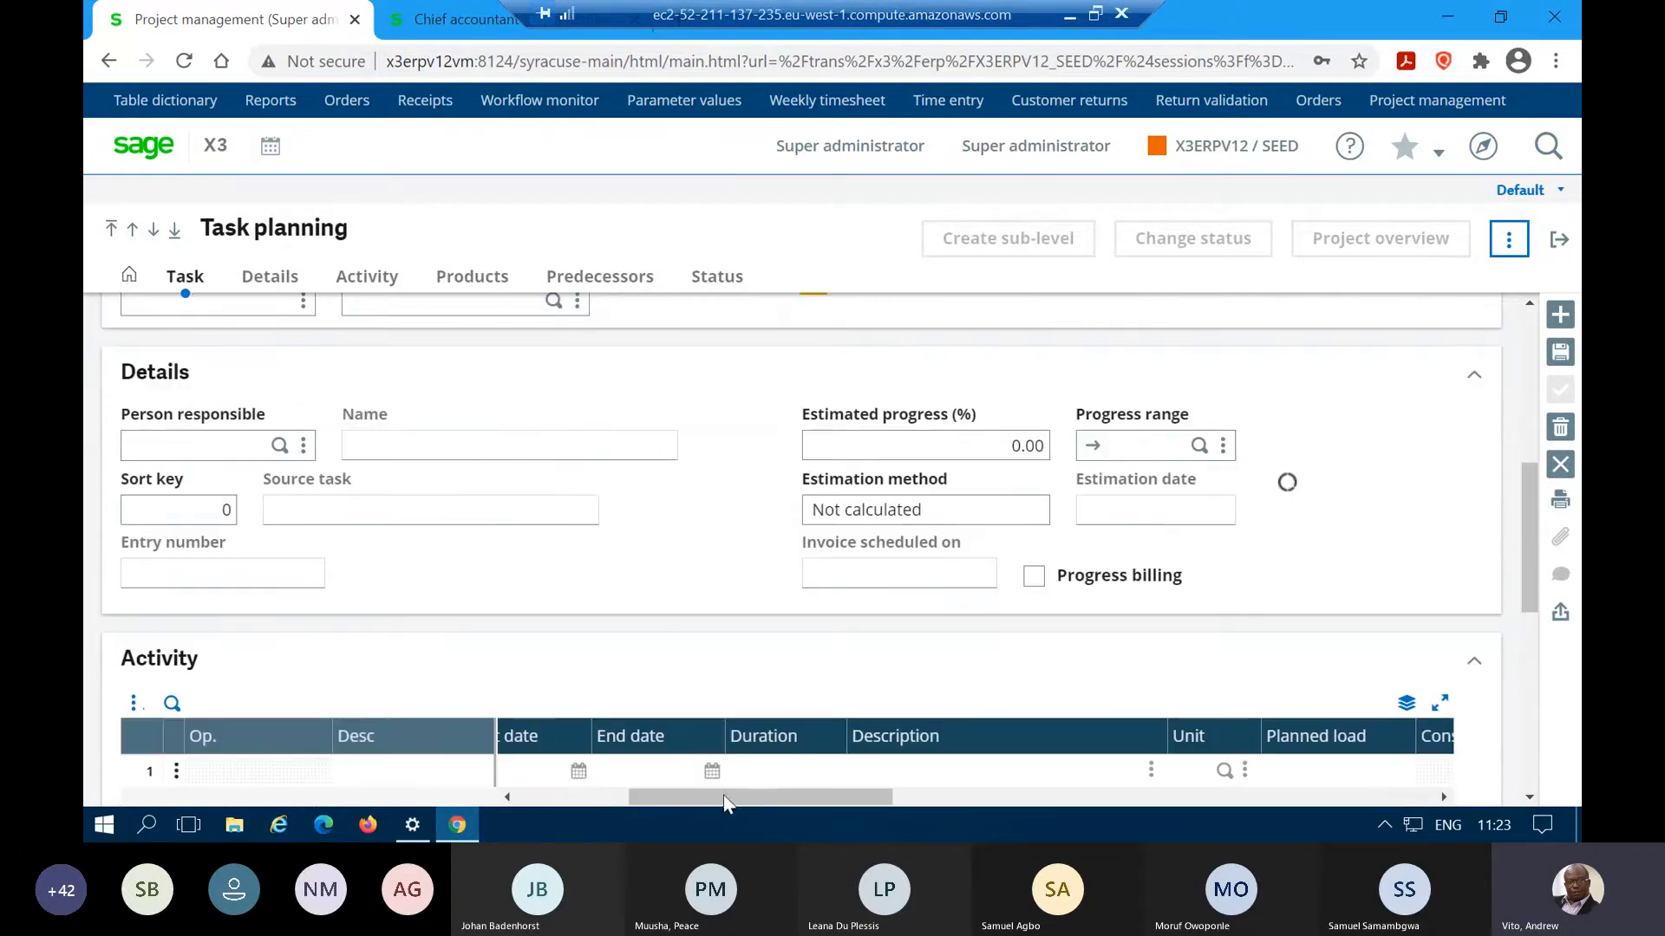
pyautogui.hscroll(-1, 880, 799)
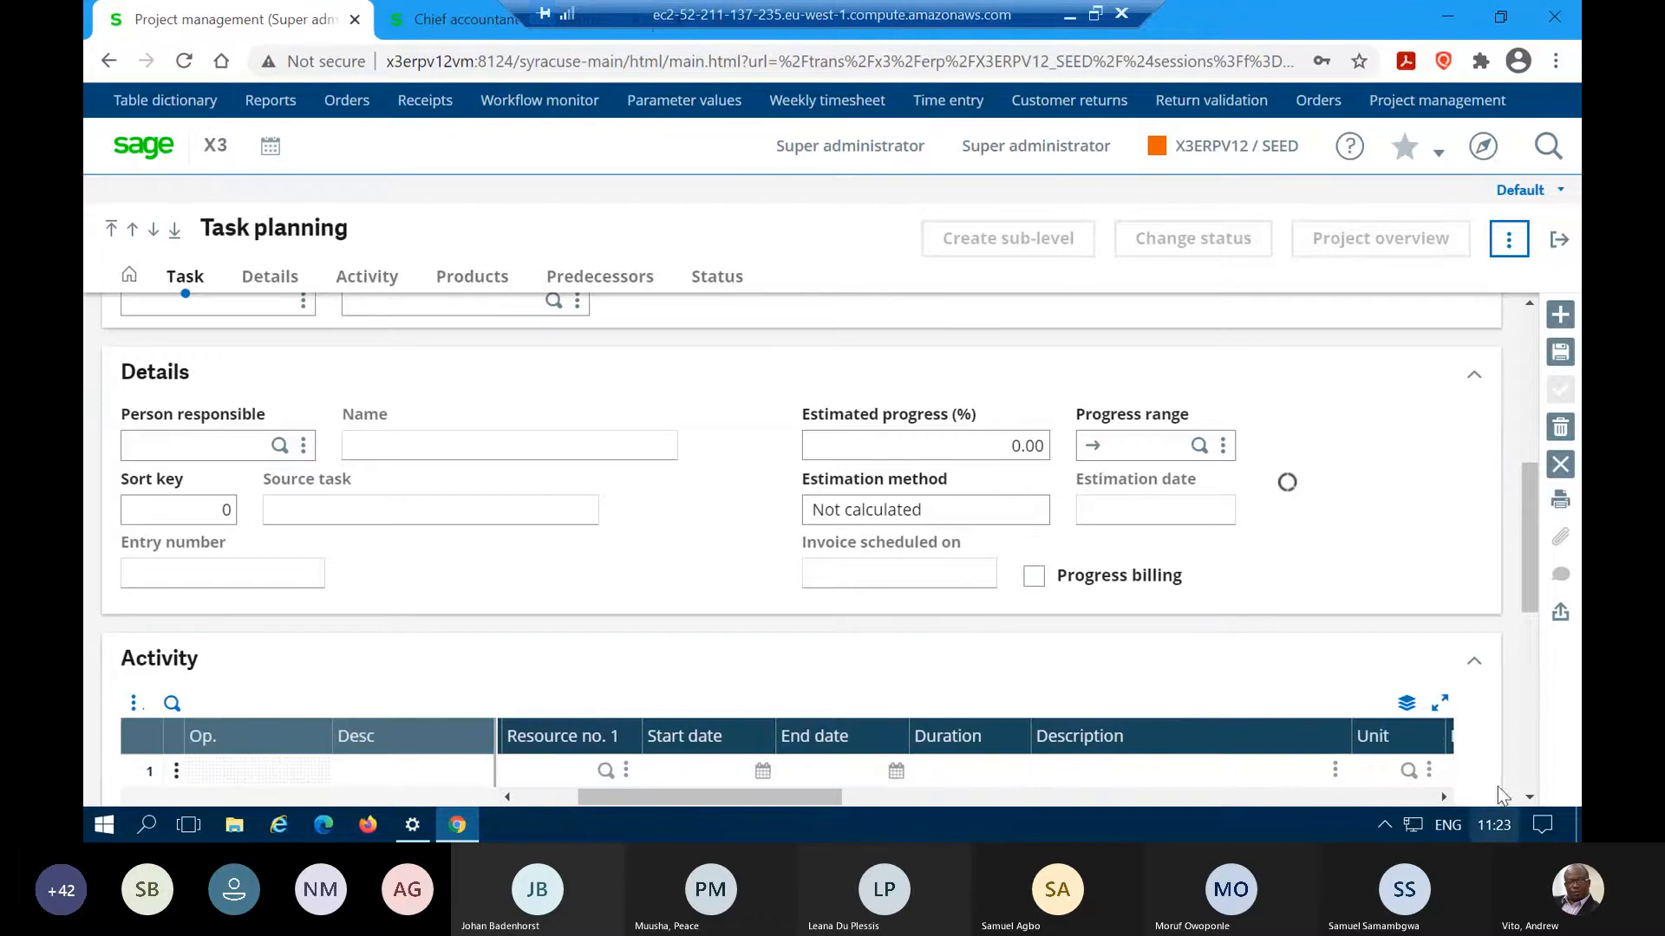
pyautogui.click(1528, 800)
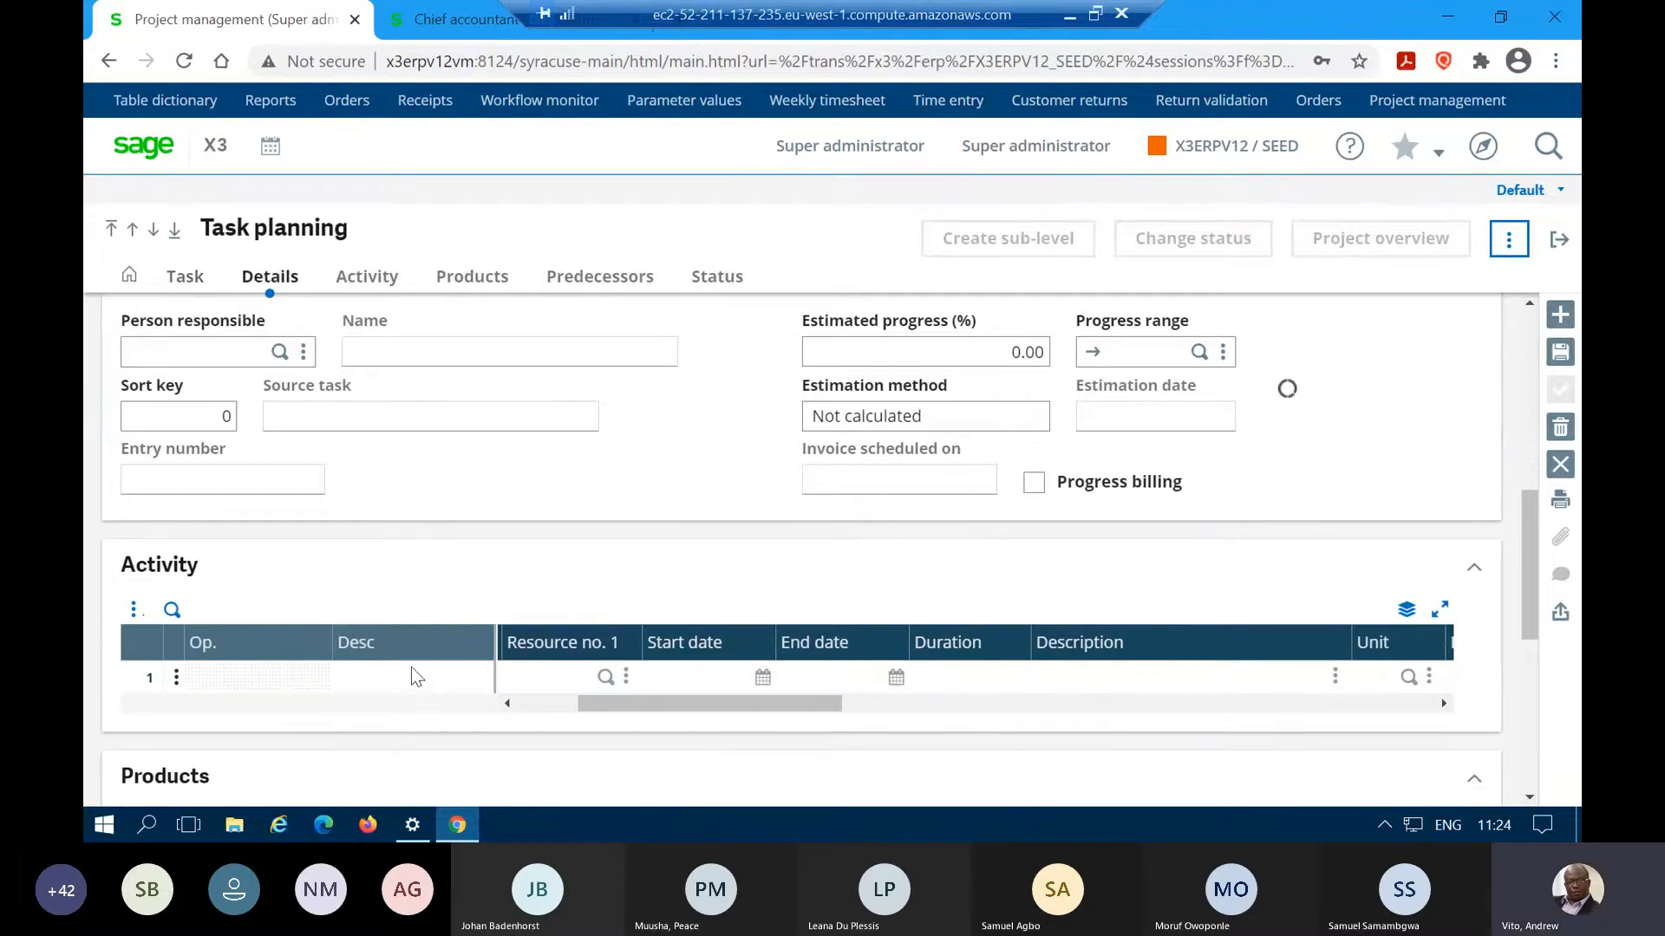
pyautogui.click(605, 678)
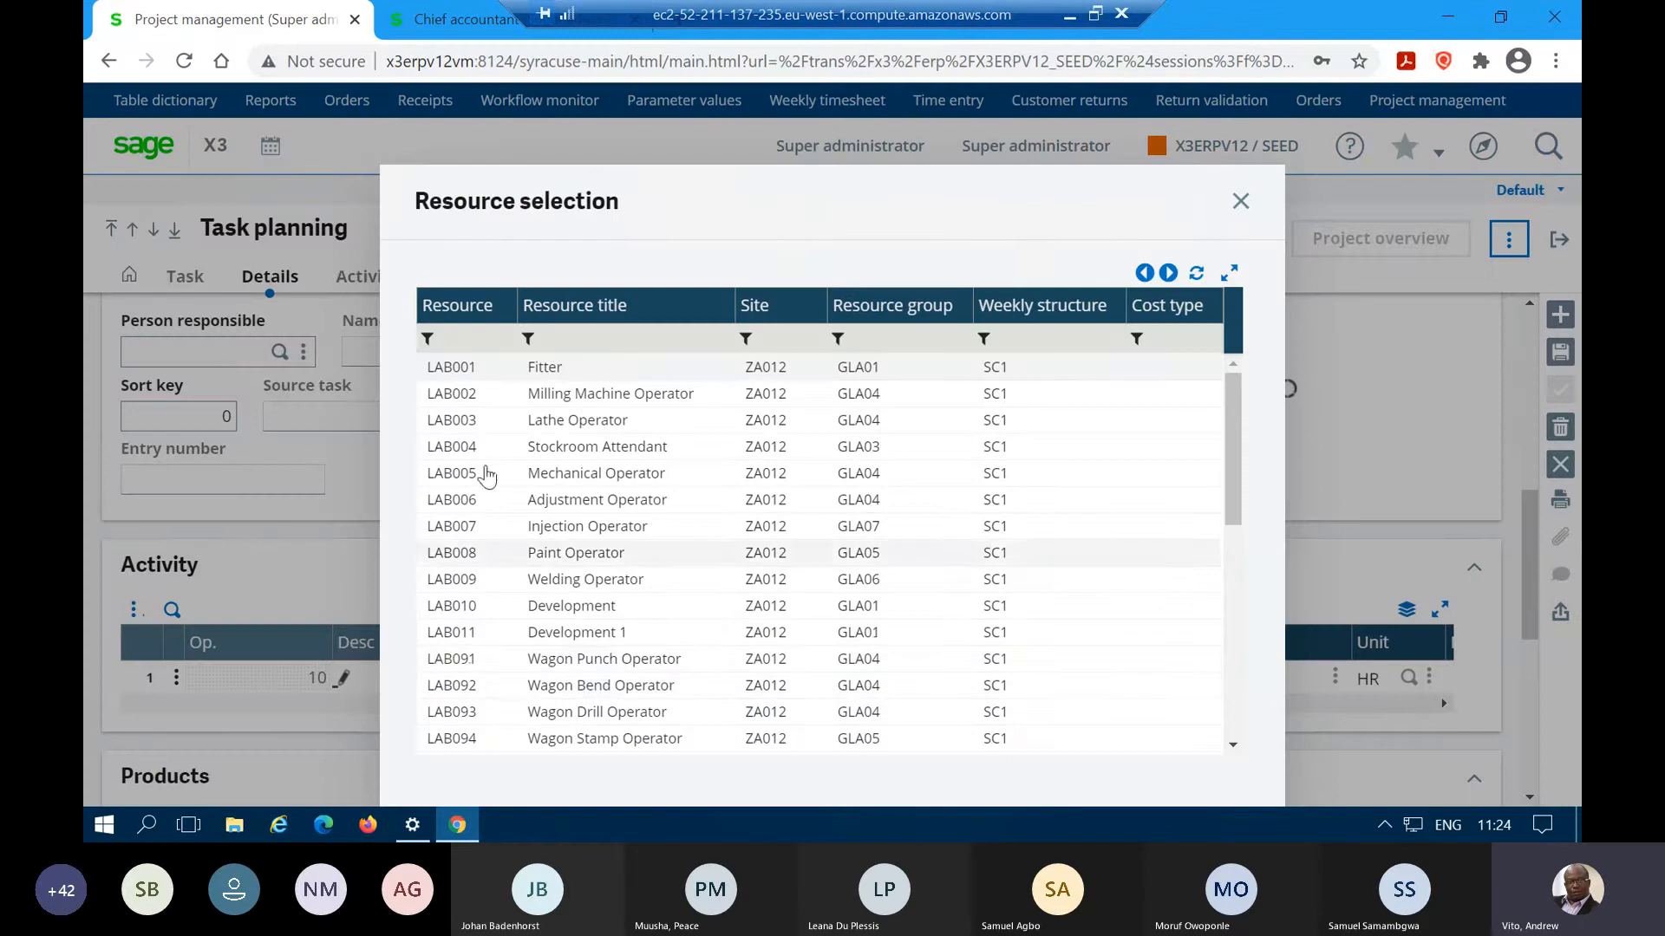
pyautogui.click(507, 565)
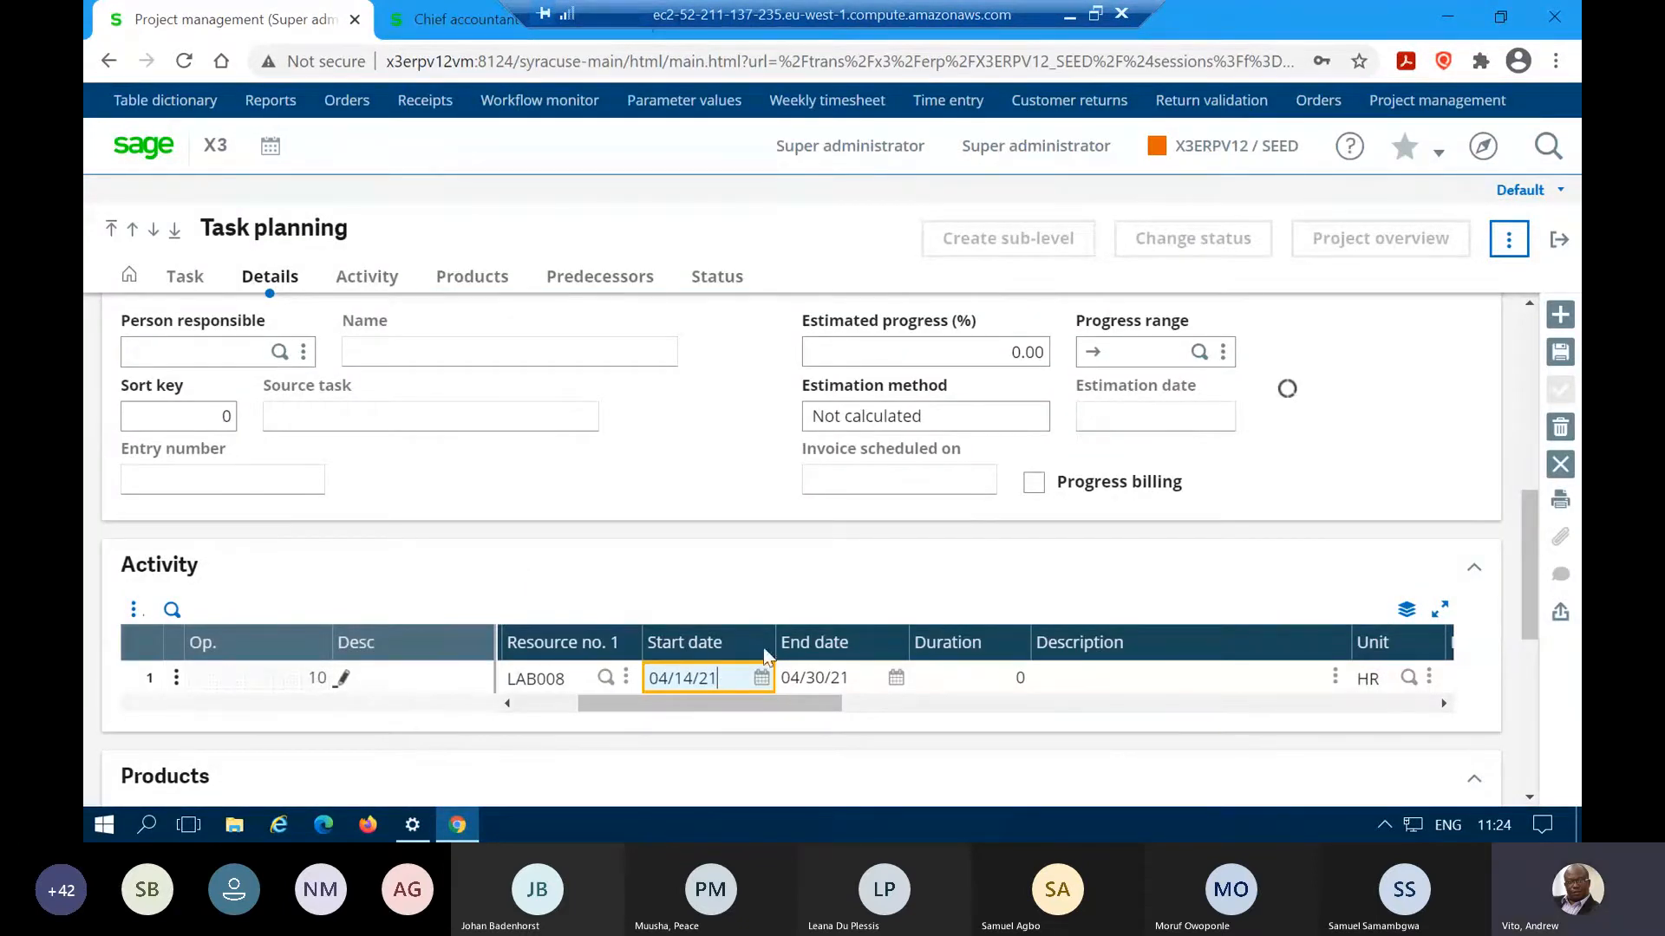
# - Set the Painting activity's duration to 10 and save the task
pyautogui.click(970, 675)
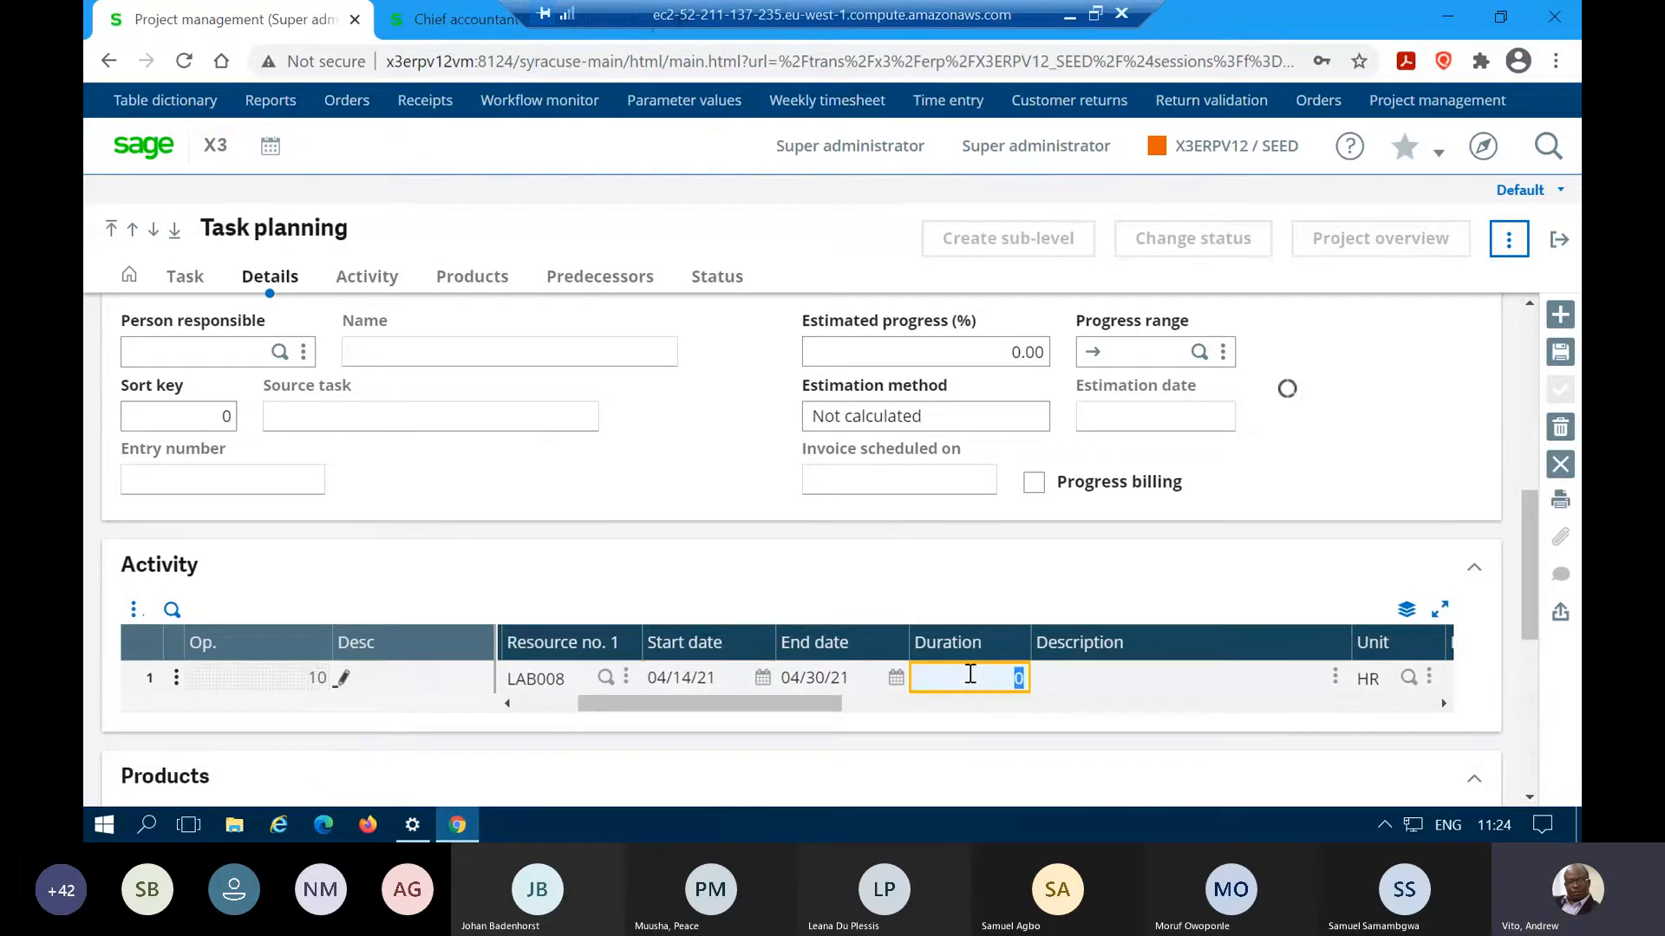
pyautogui.write('10')
pyautogui.click(1560, 353)
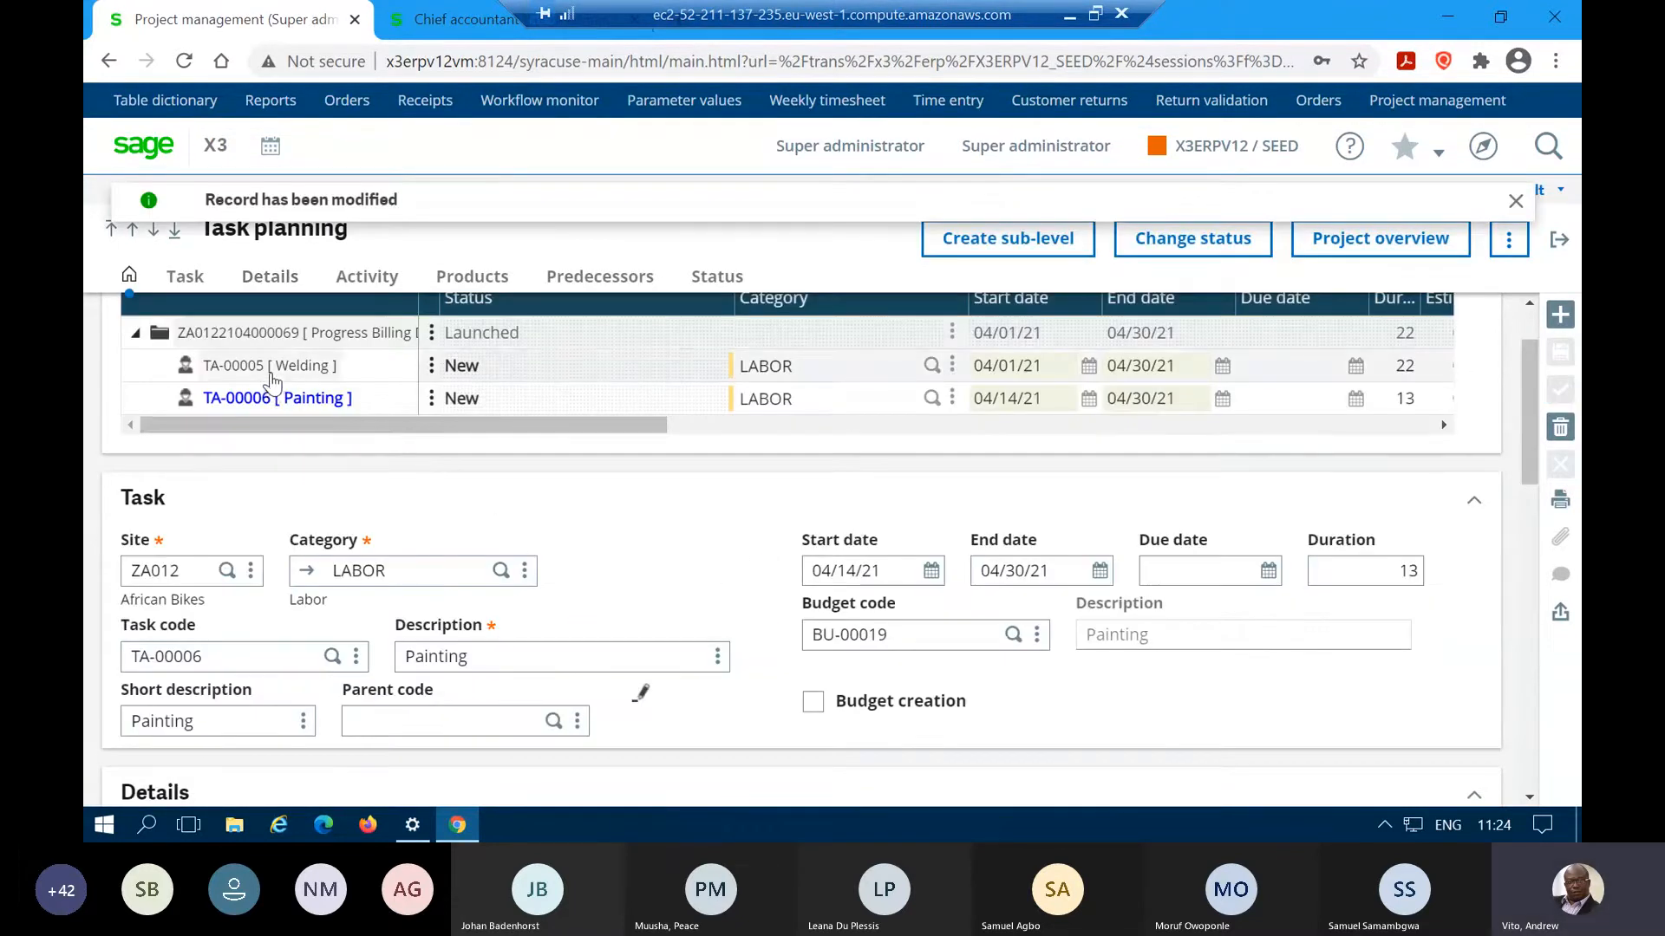
# - Assign the Welding budget BU-00018 to the Welding task TA-00005 and save the change
pyautogui.click(278, 367)
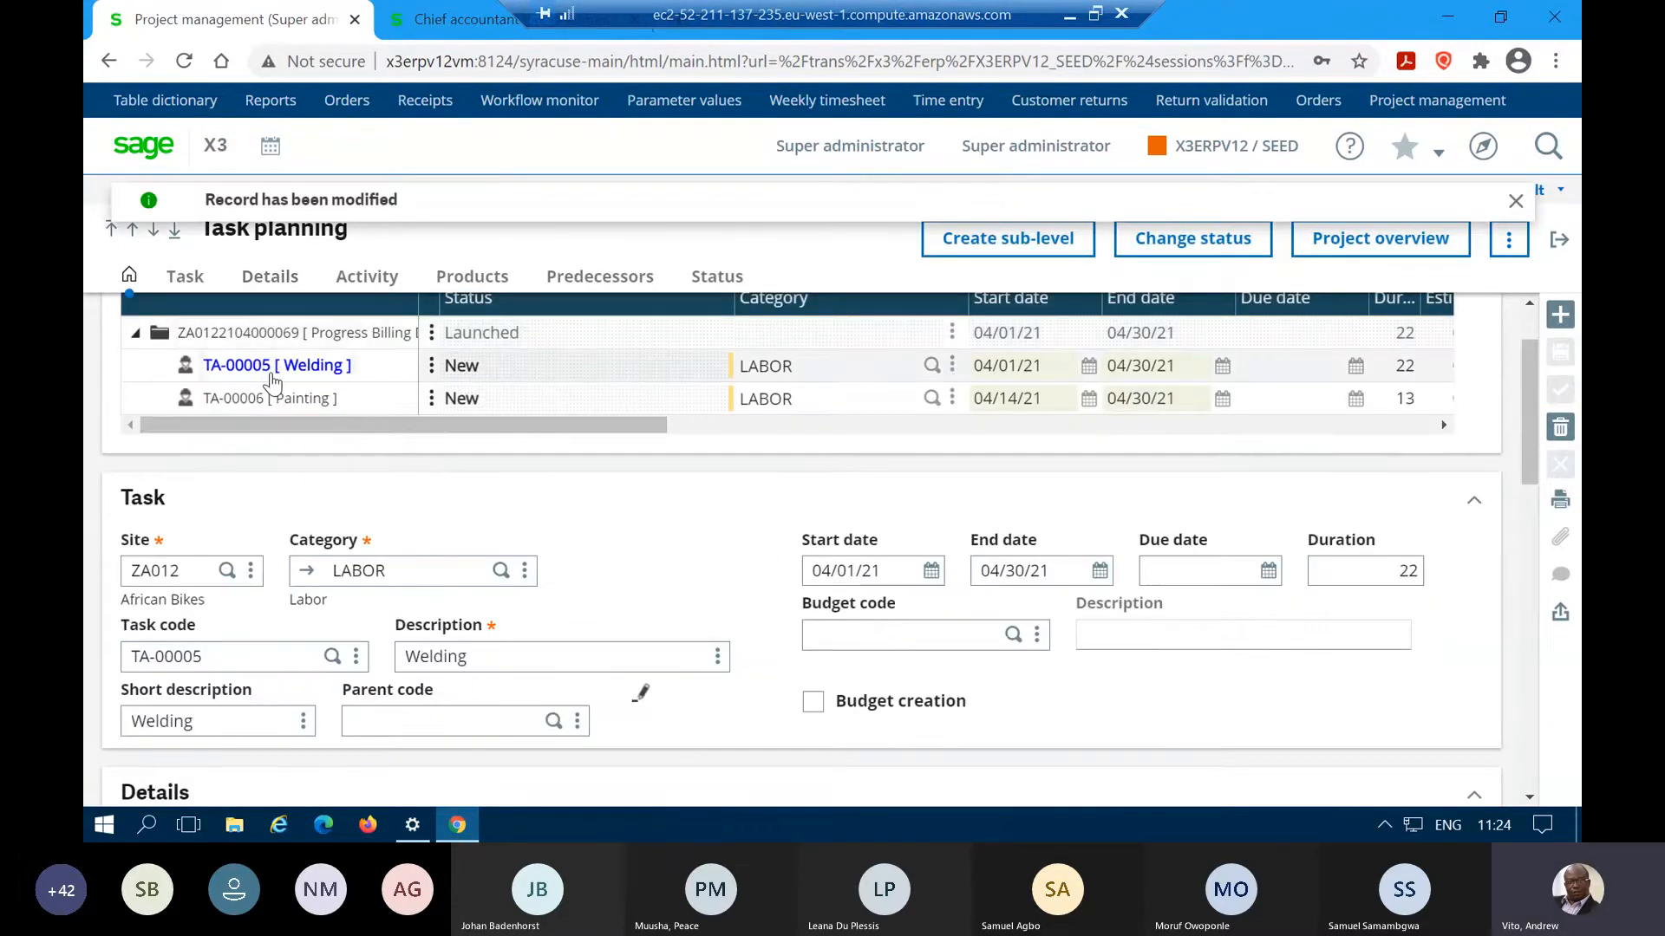
pyautogui.click(879, 632)
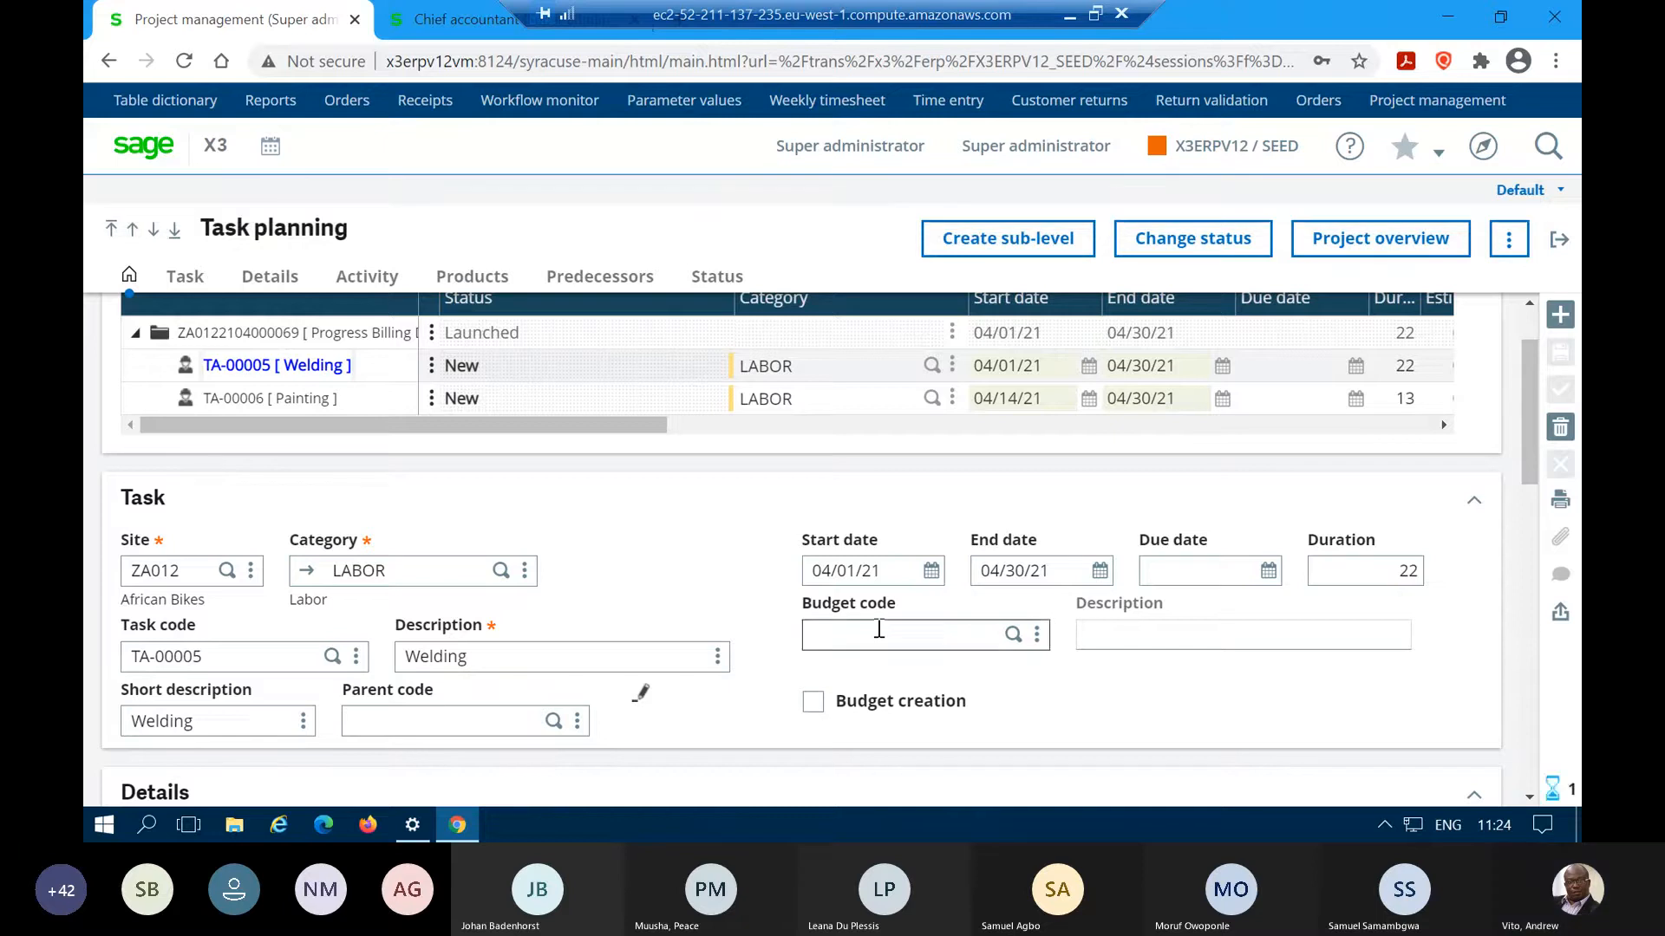
pyautogui.click(1014, 634)
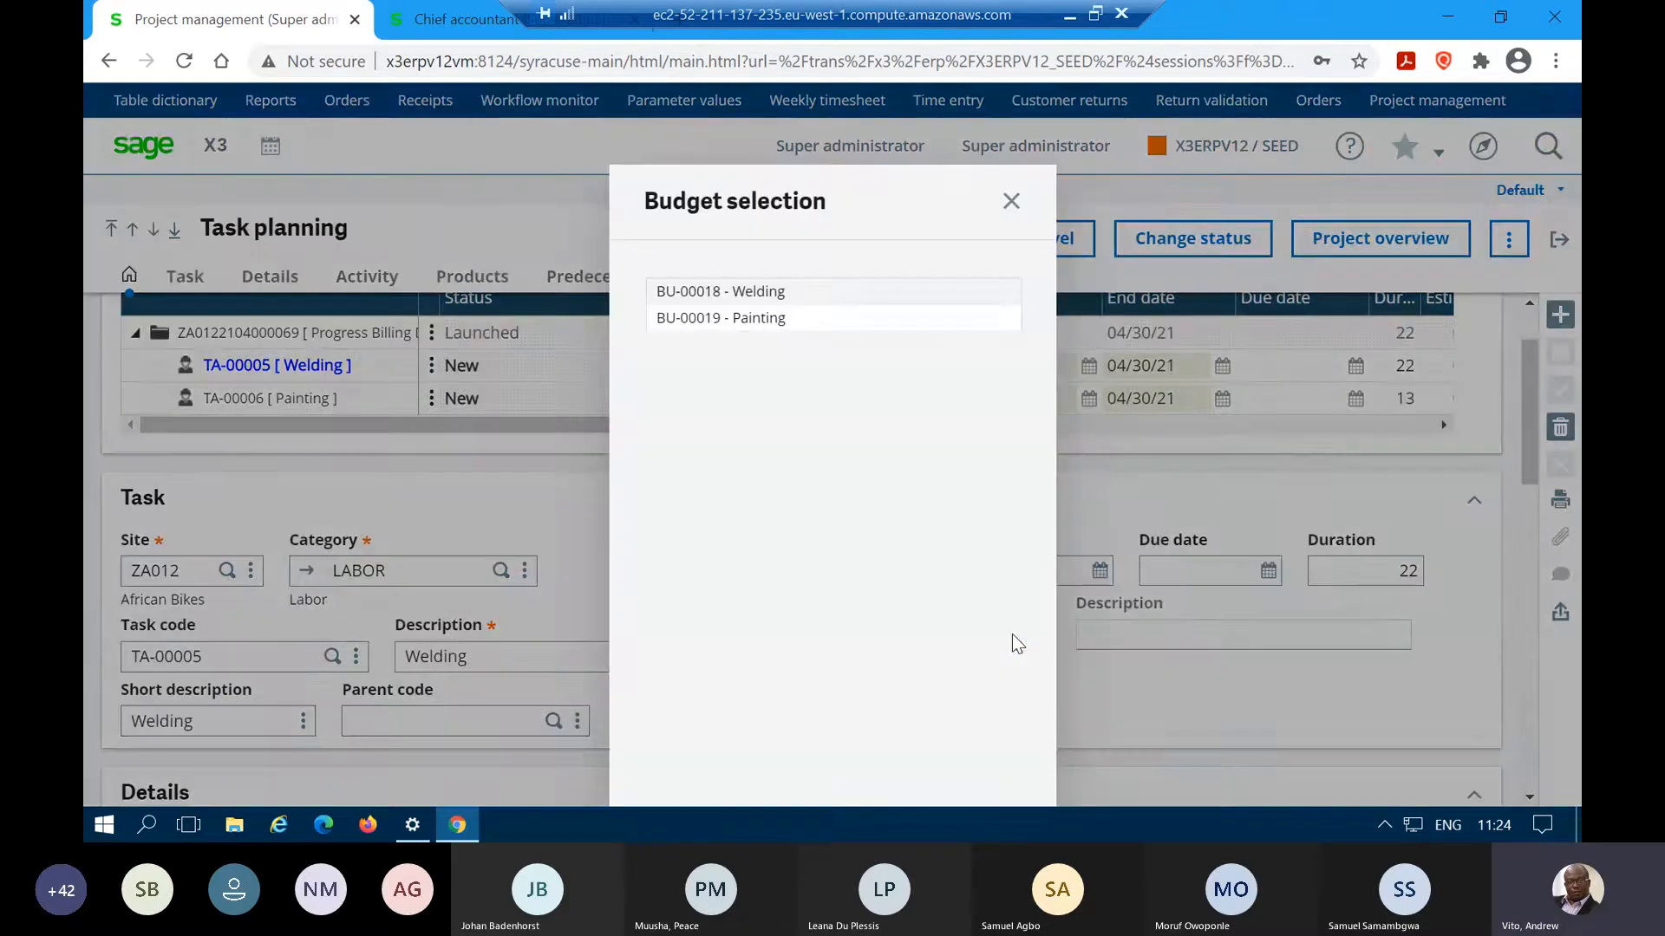
pyautogui.click(770, 293)
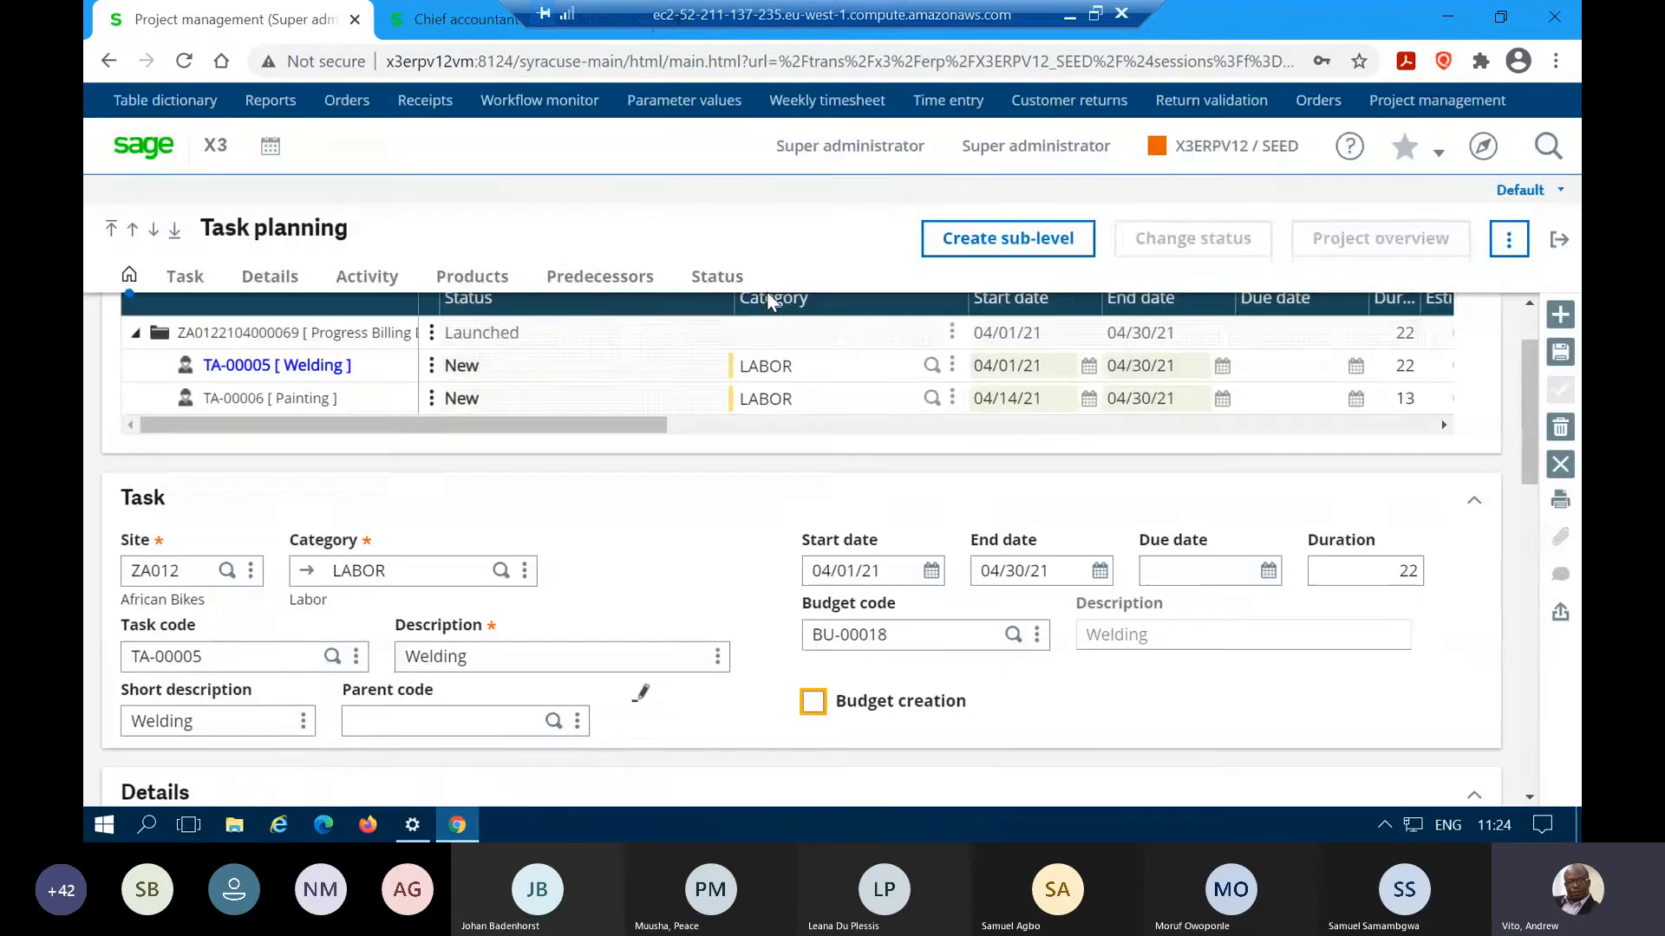
pyautogui.click(1558, 354)
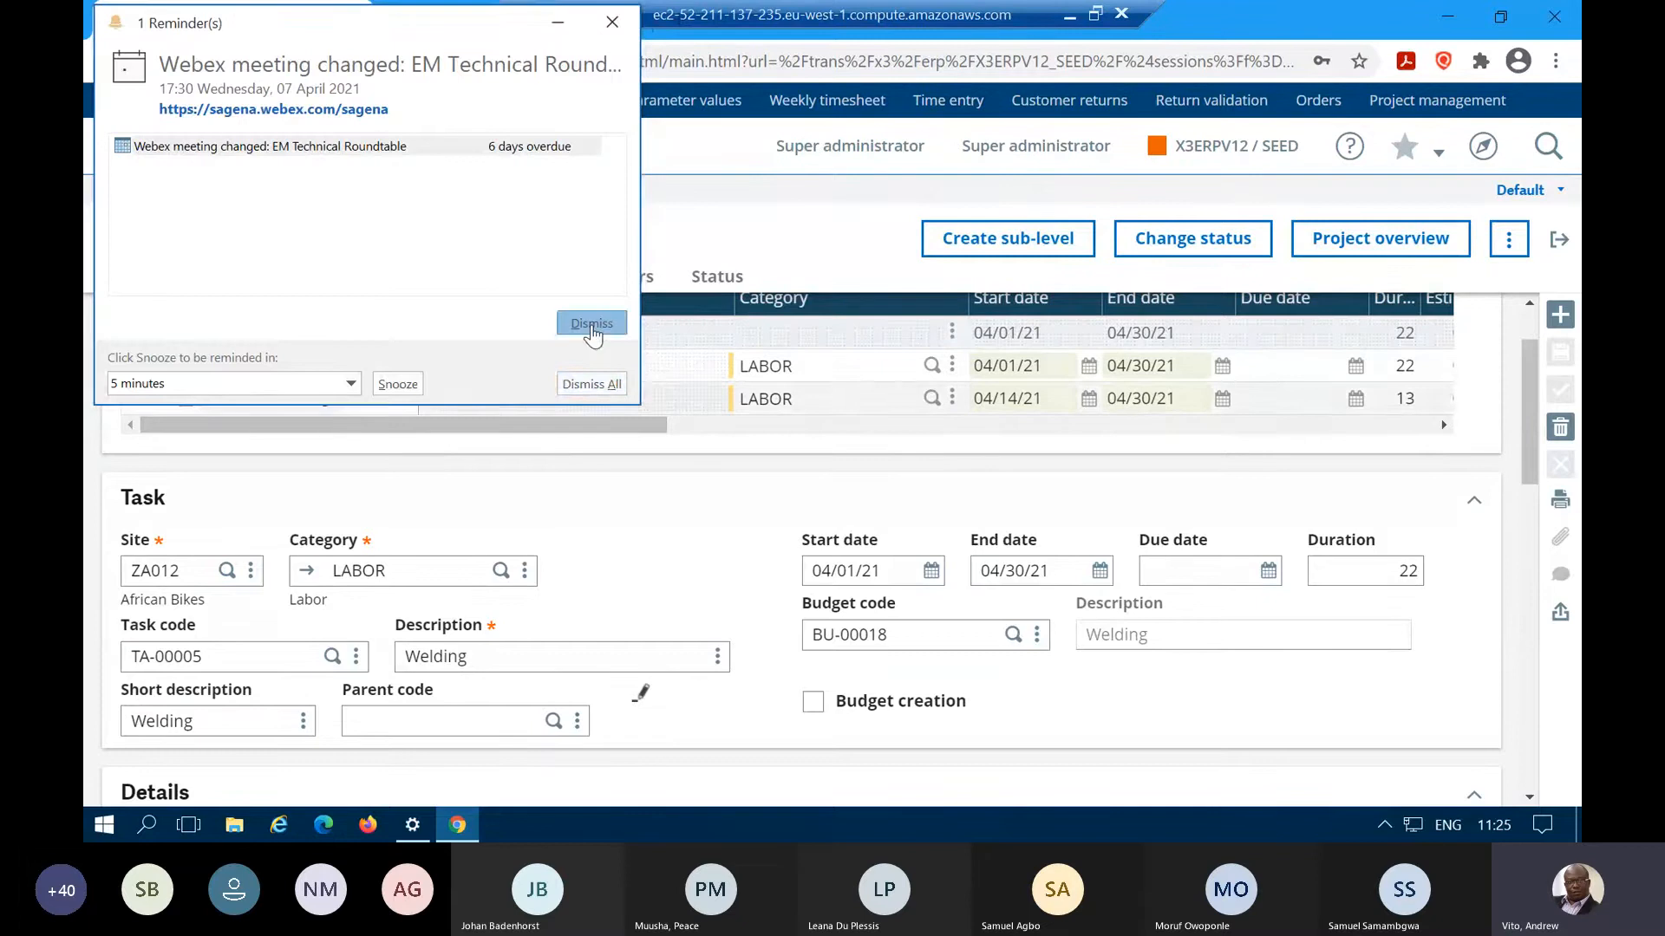
# - Launch the Welding task TA-00005 with an effective date of 04/01/21
pyautogui.click(593, 324)
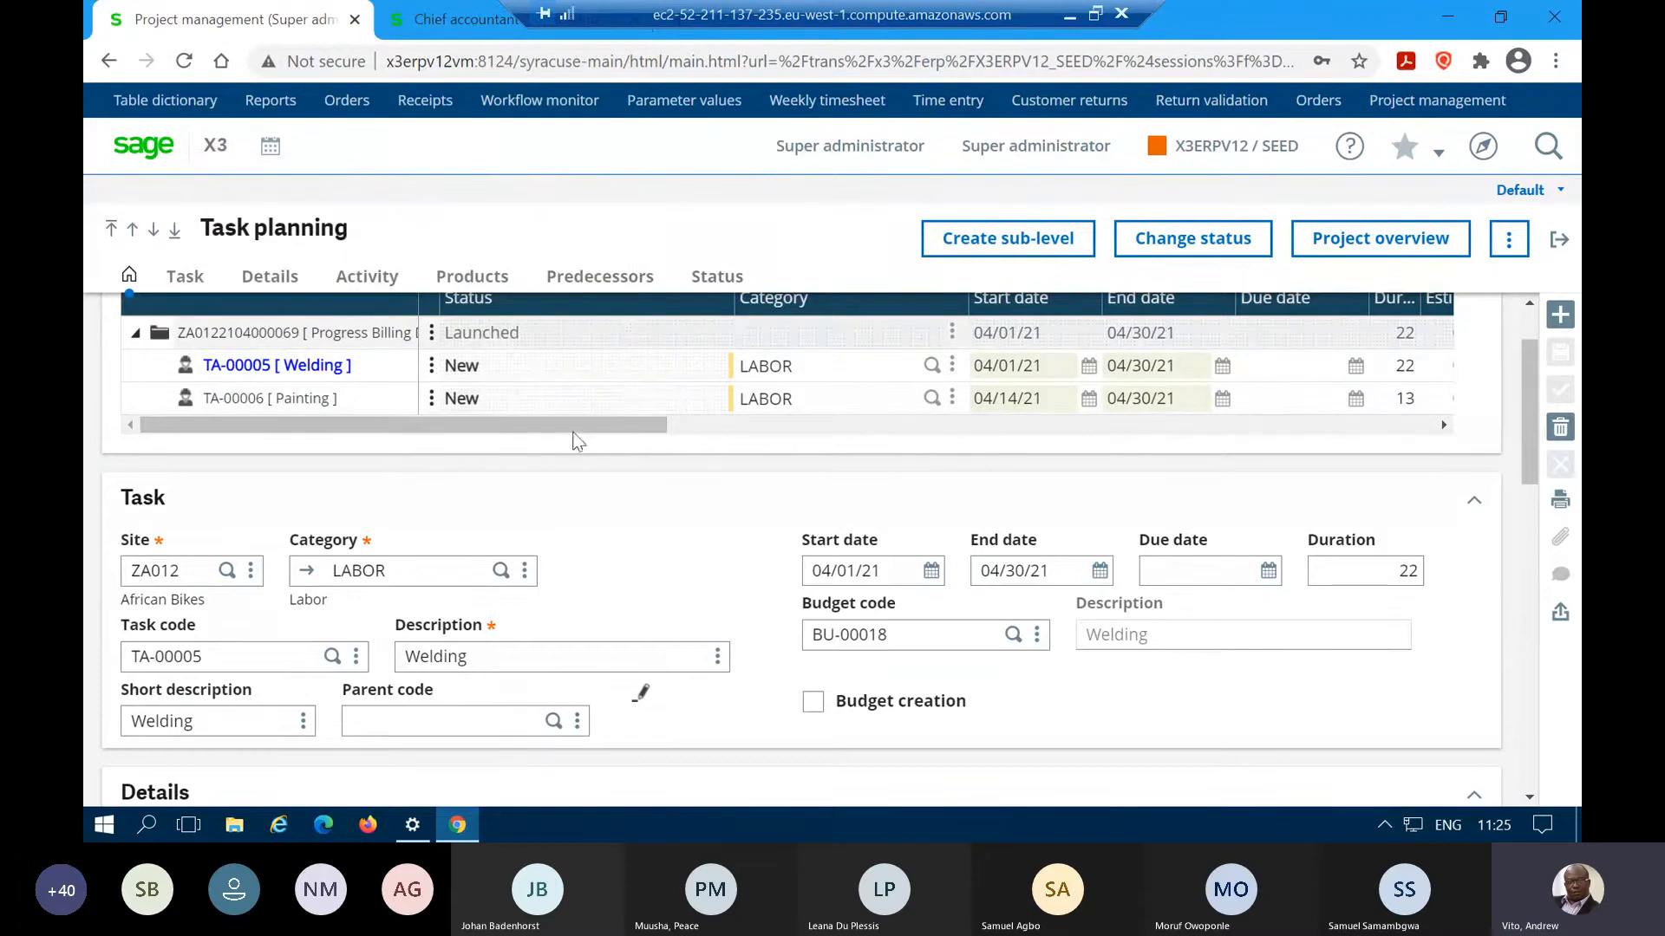
pyautogui.click(1195, 248)
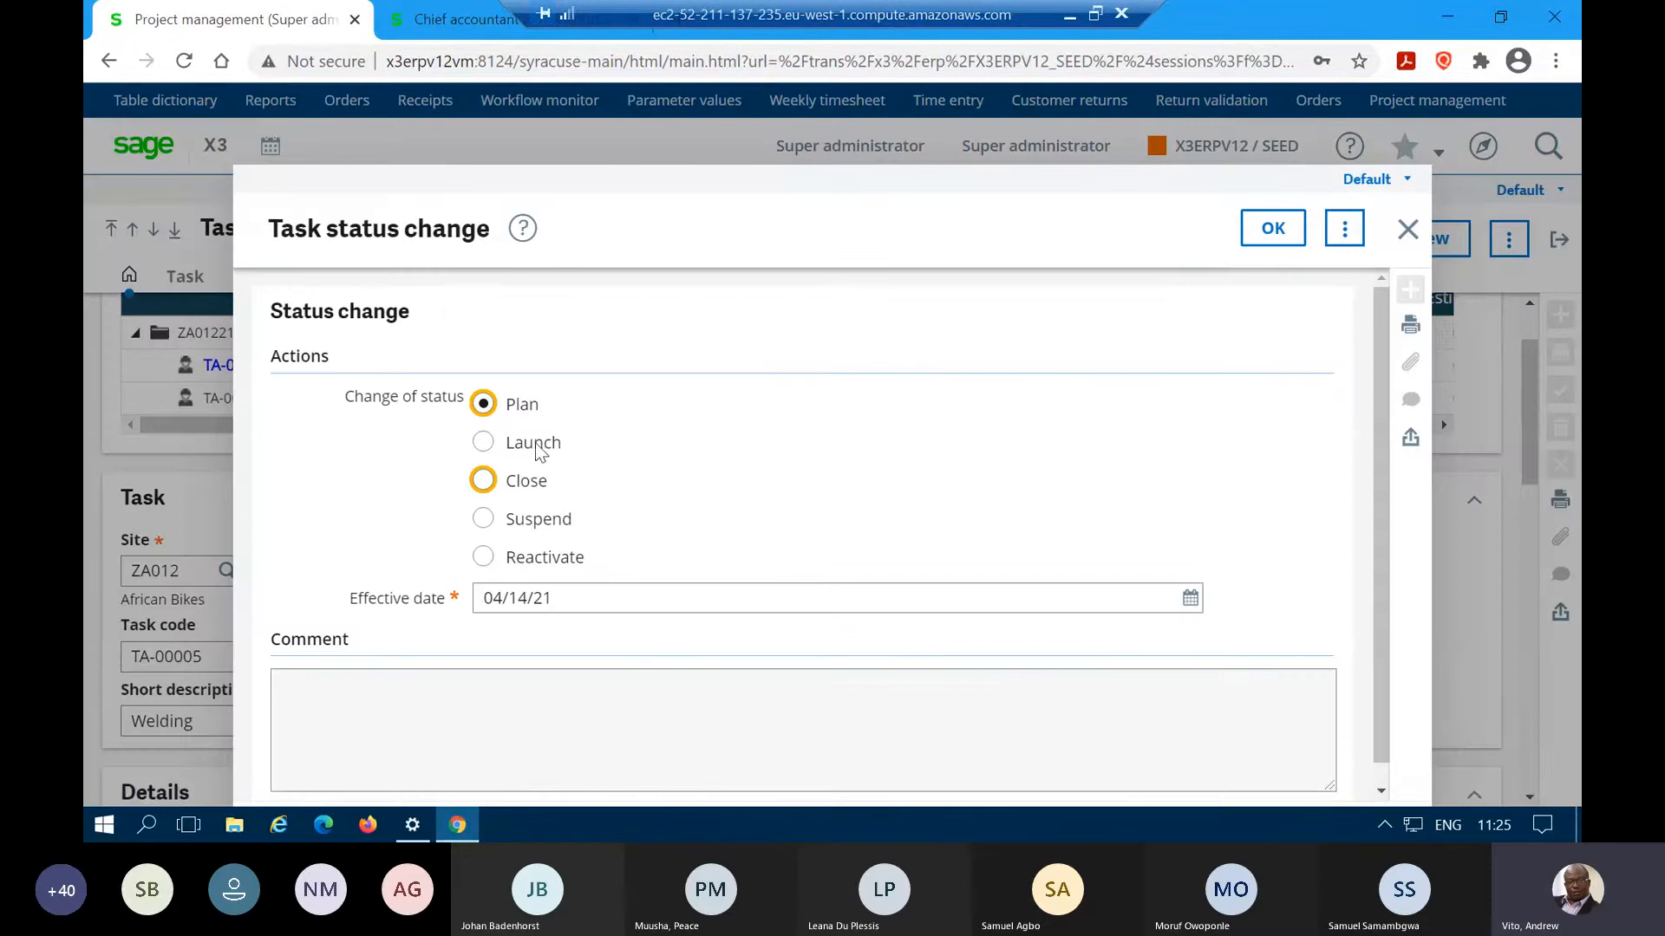
pyautogui.click(548, 445)
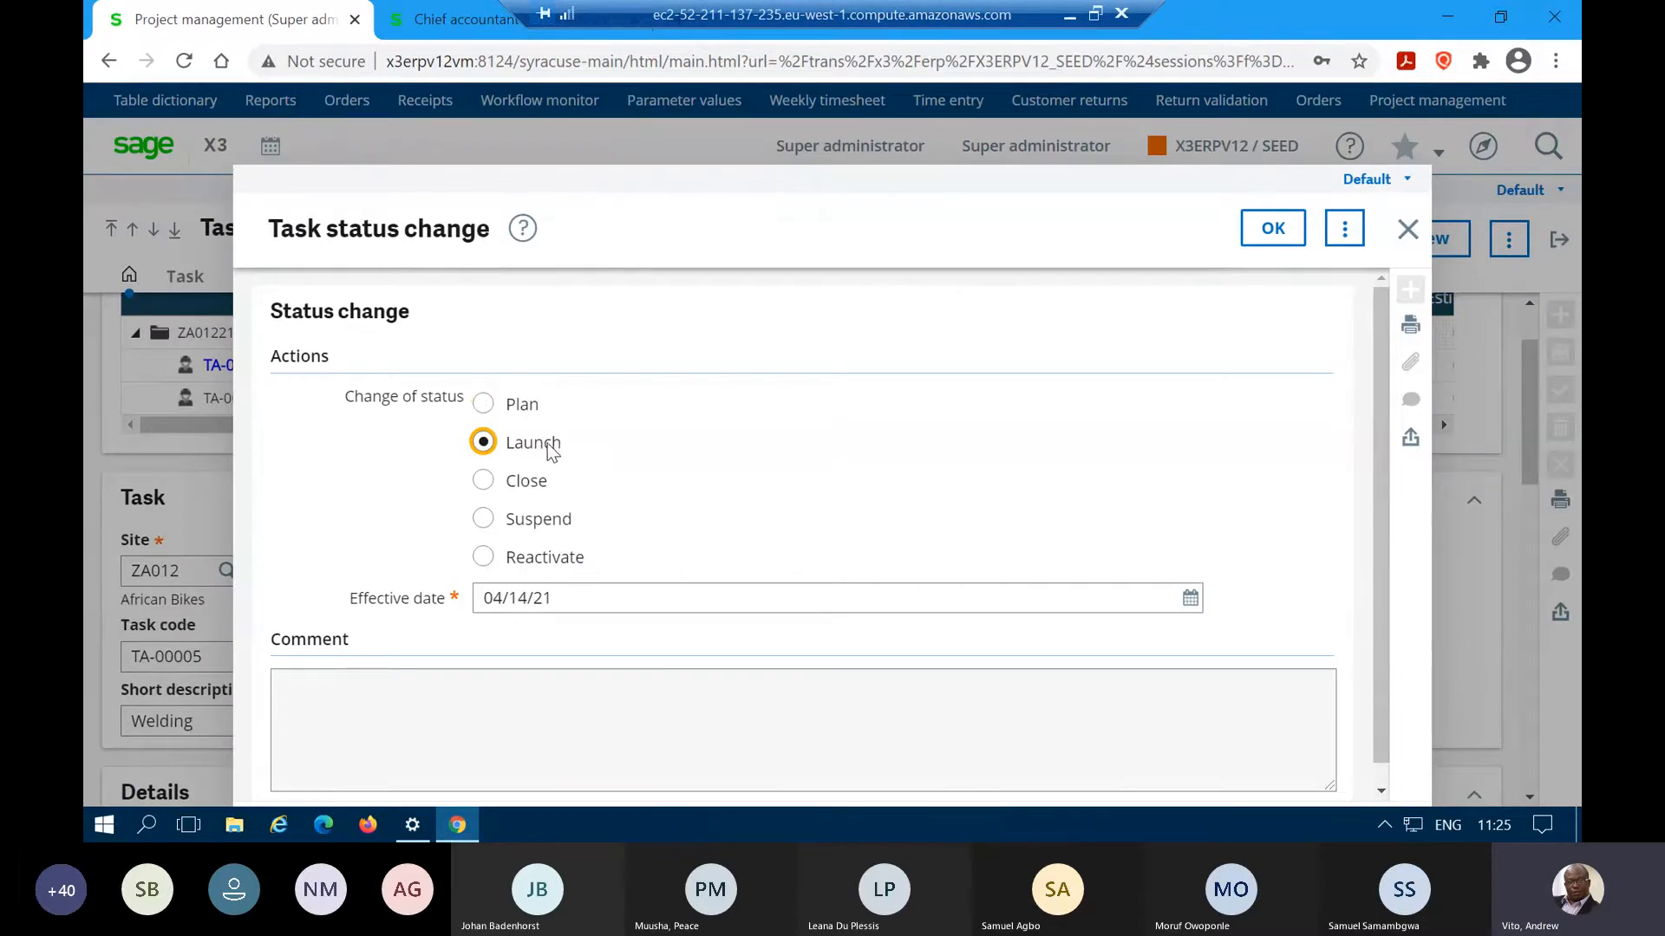
pyautogui.click(1190, 600)
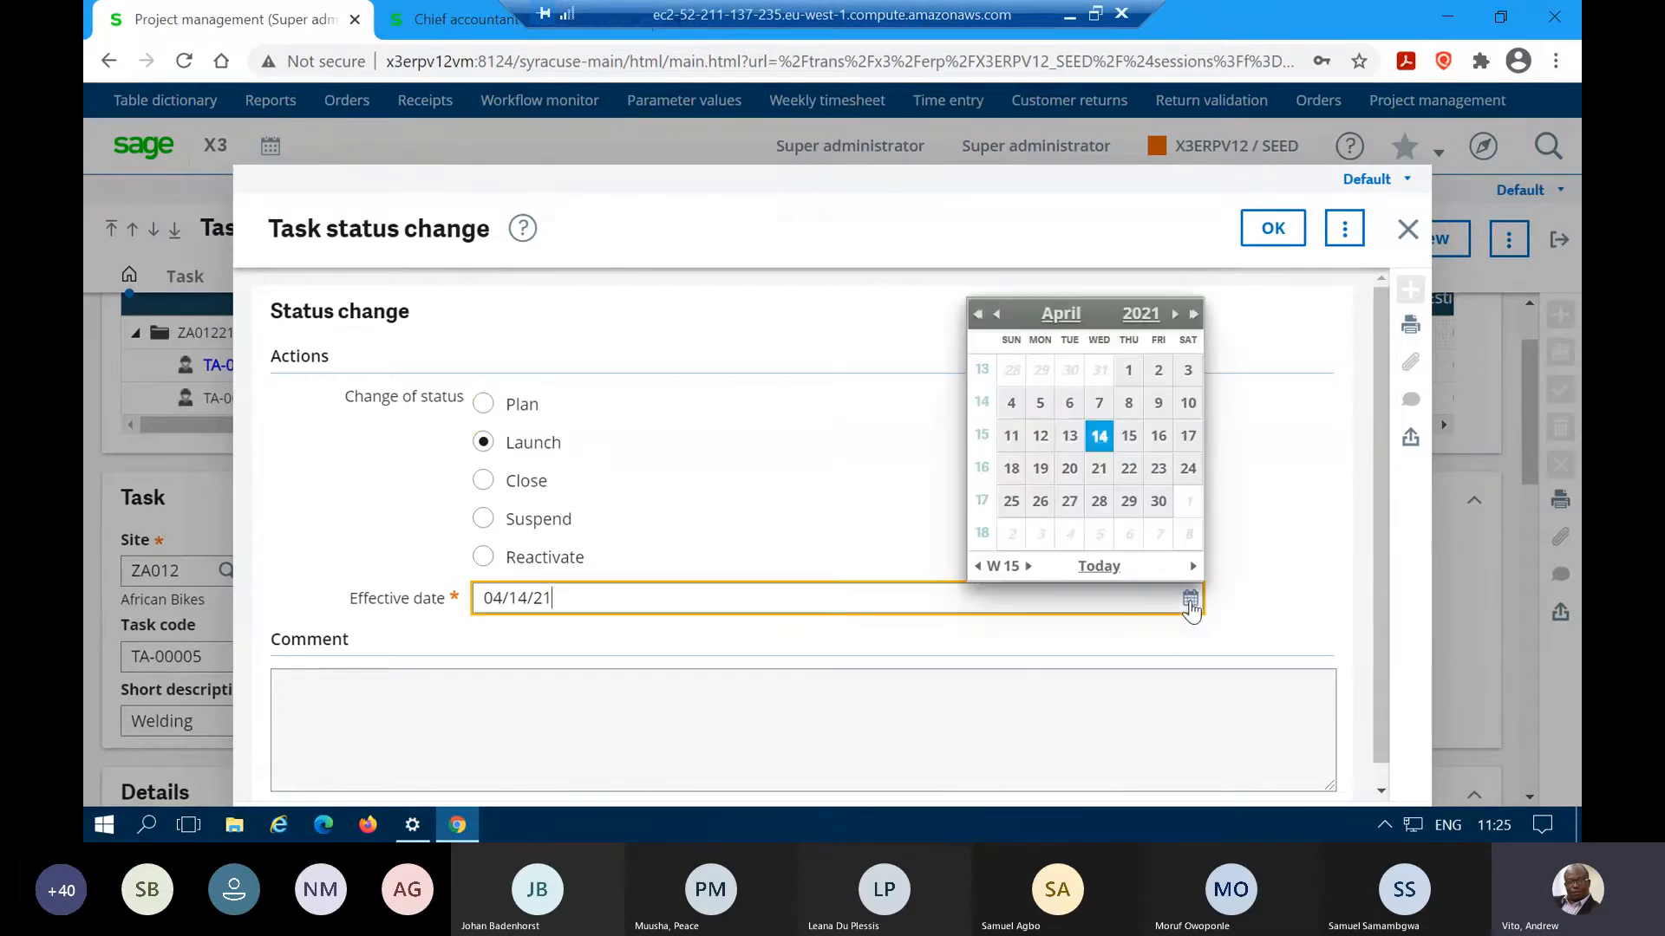
pyautogui.click(1132, 373)
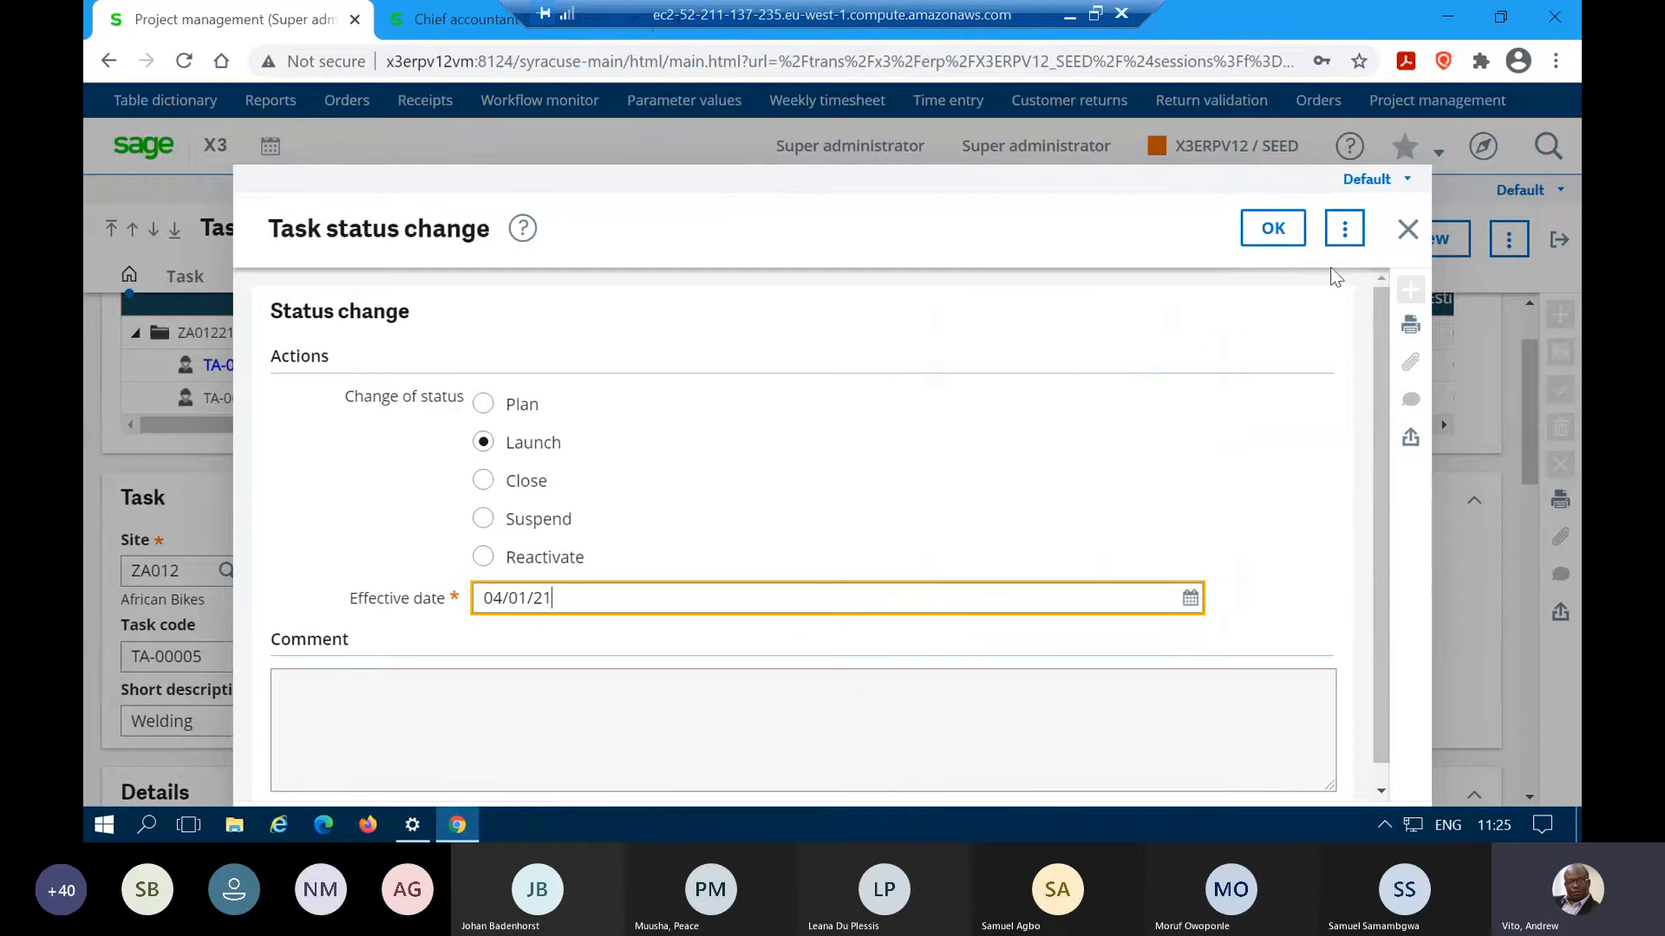
pyautogui.click(1276, 242)
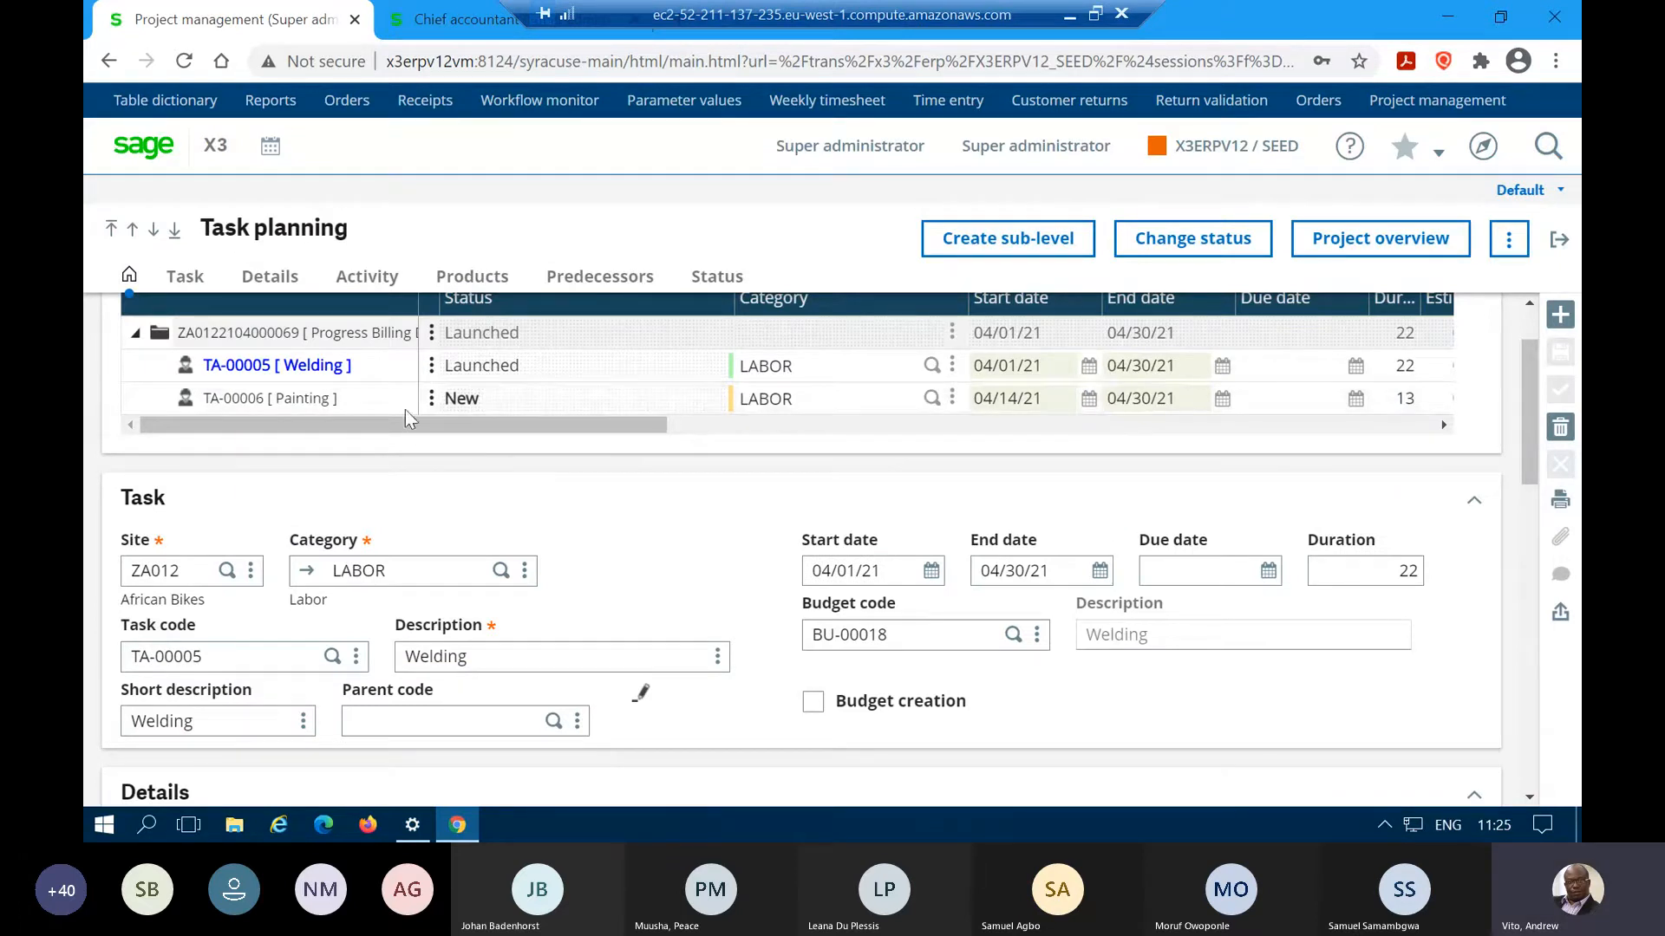
# - Launch the Painting task TA-00006, keeping the effective date of 04/14/21
pyautogui.click(372, 401)
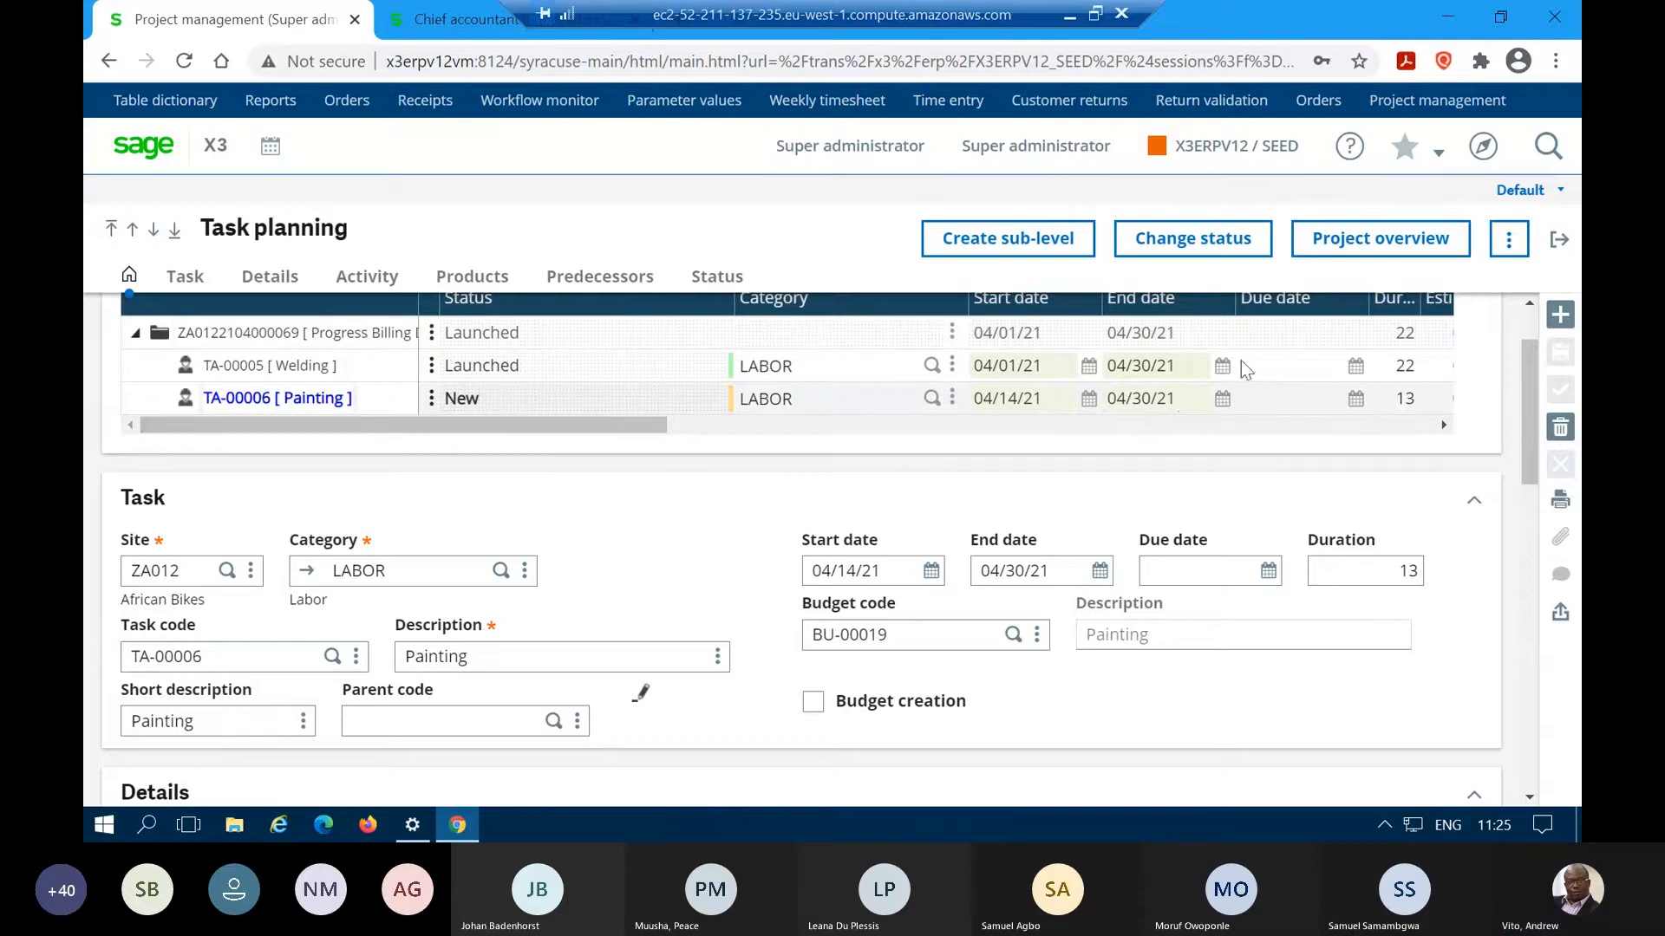
pyautogui.click(1187, 243)
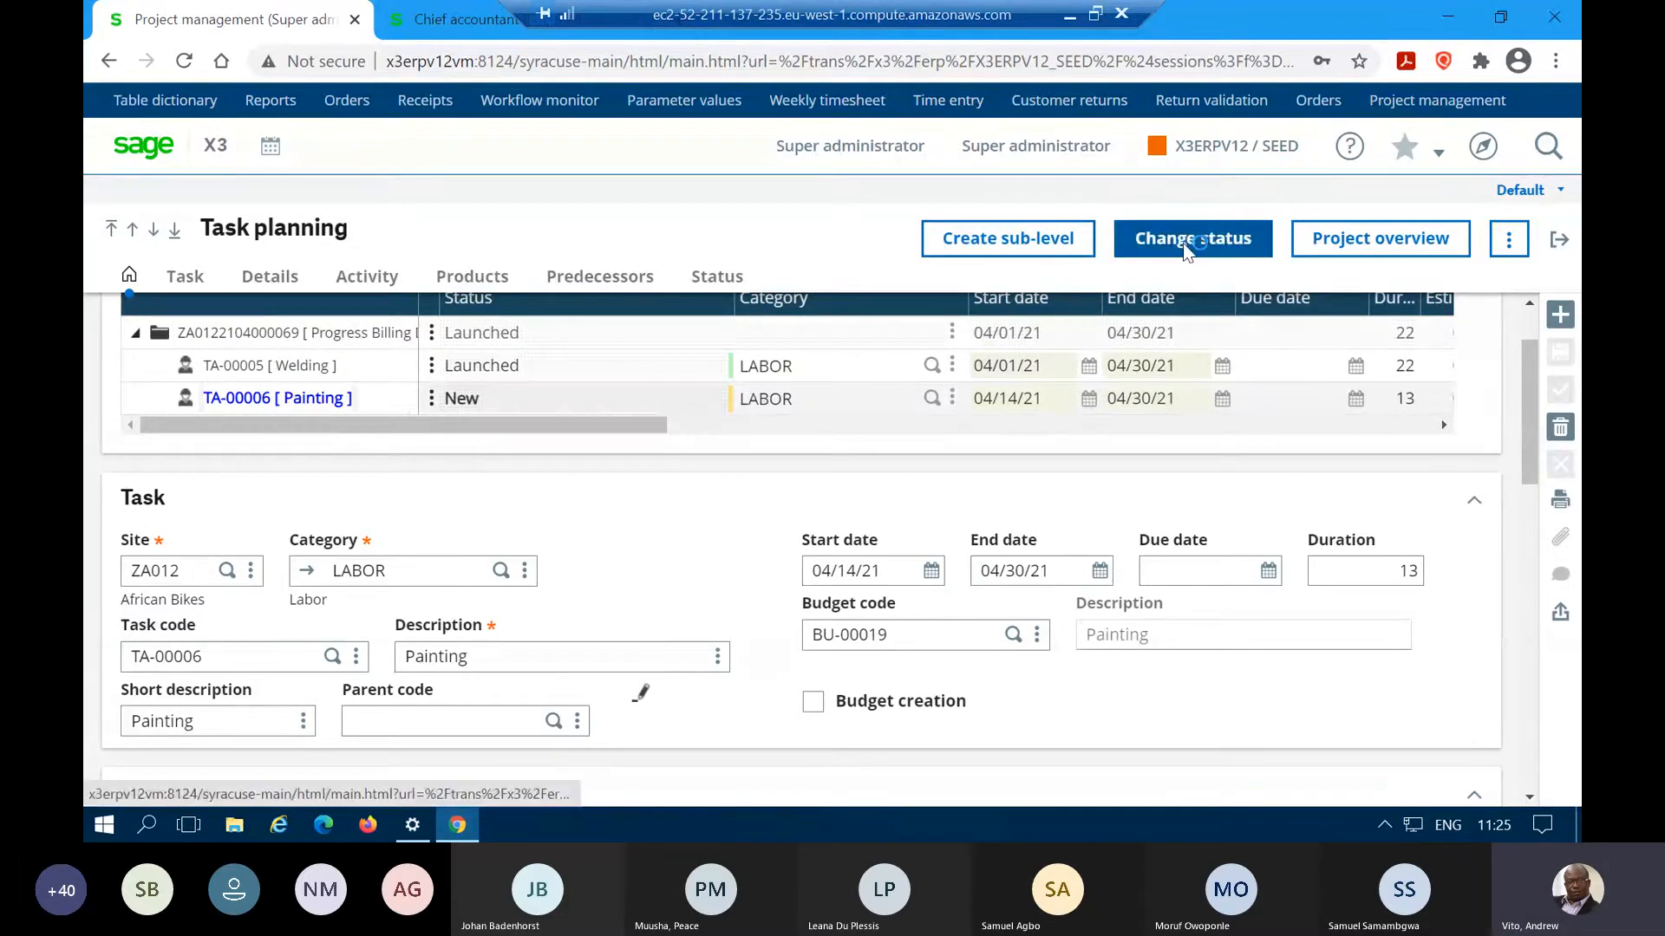
pyautogui.click(544, 447)
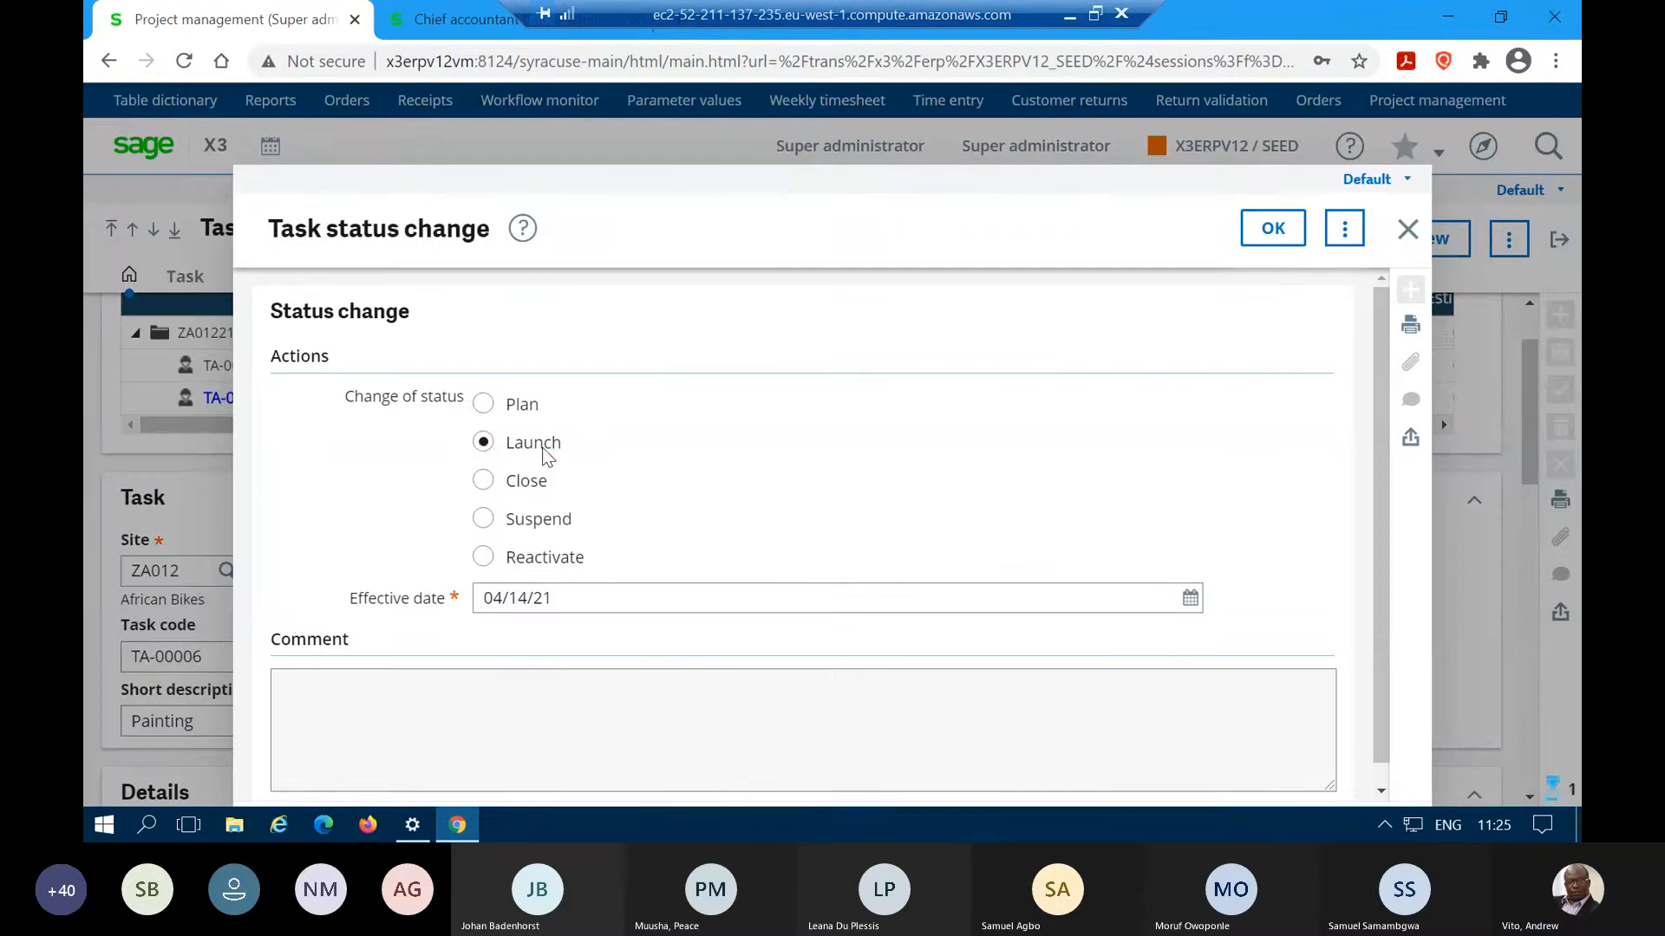
pyautogui.click(1273, 229)
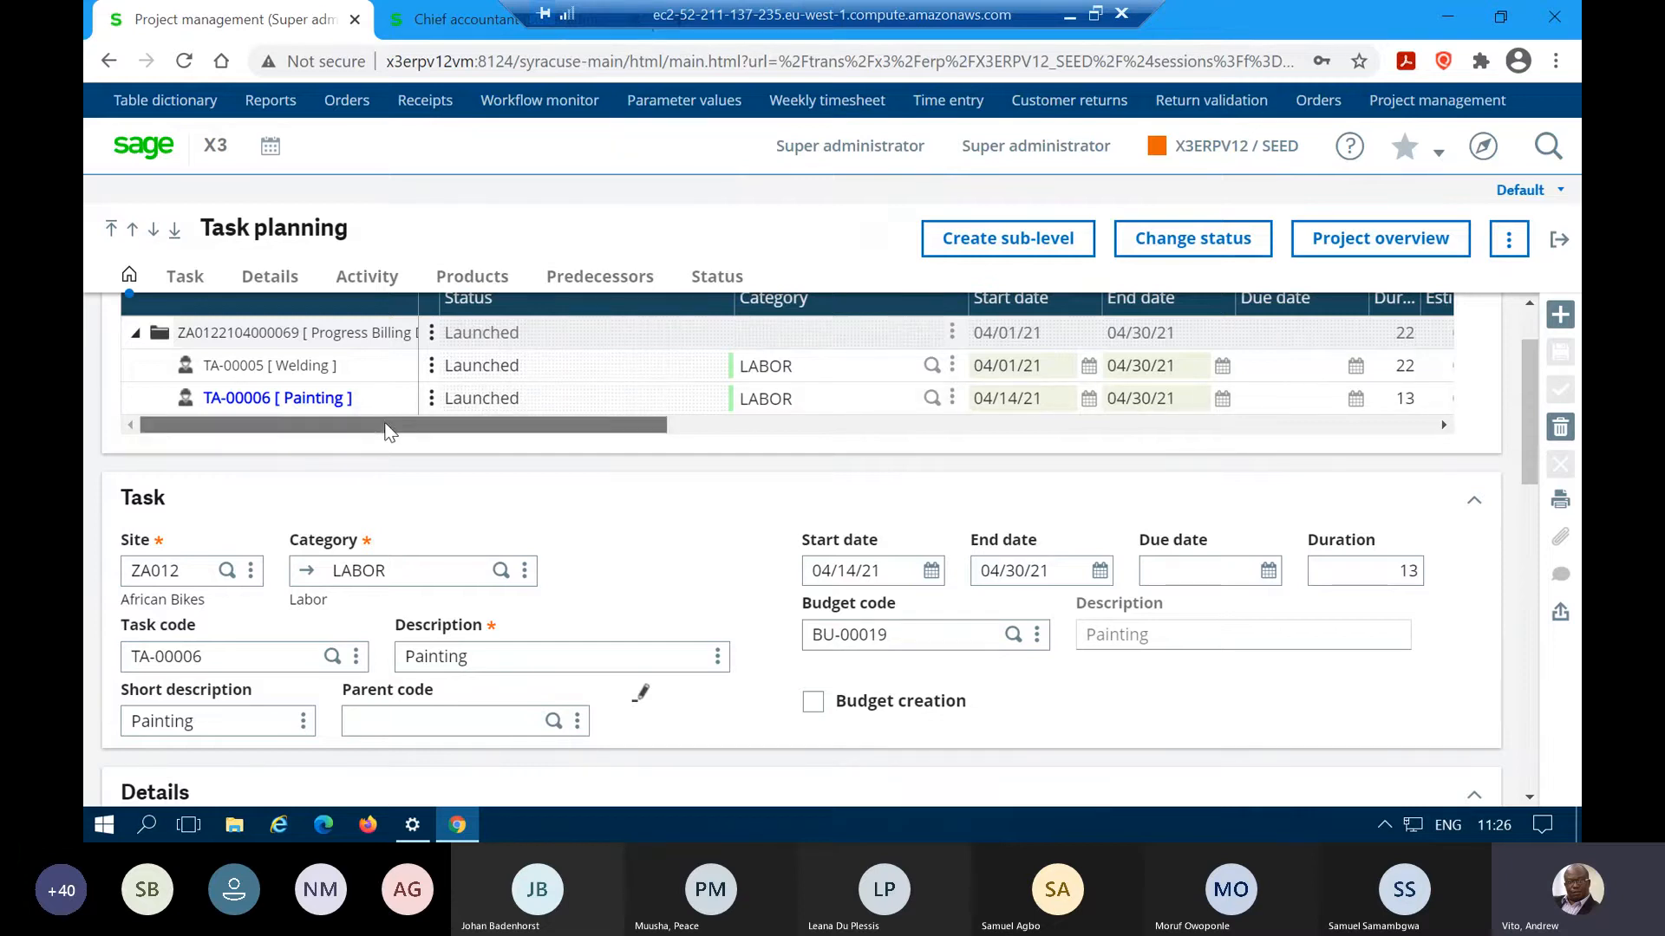
# - Check the budget codes linked to the Welding and Painting tasks and return to the cost structure
pyautogui.moveTo(389, 431); pyautogui.dragTo(446, 431)
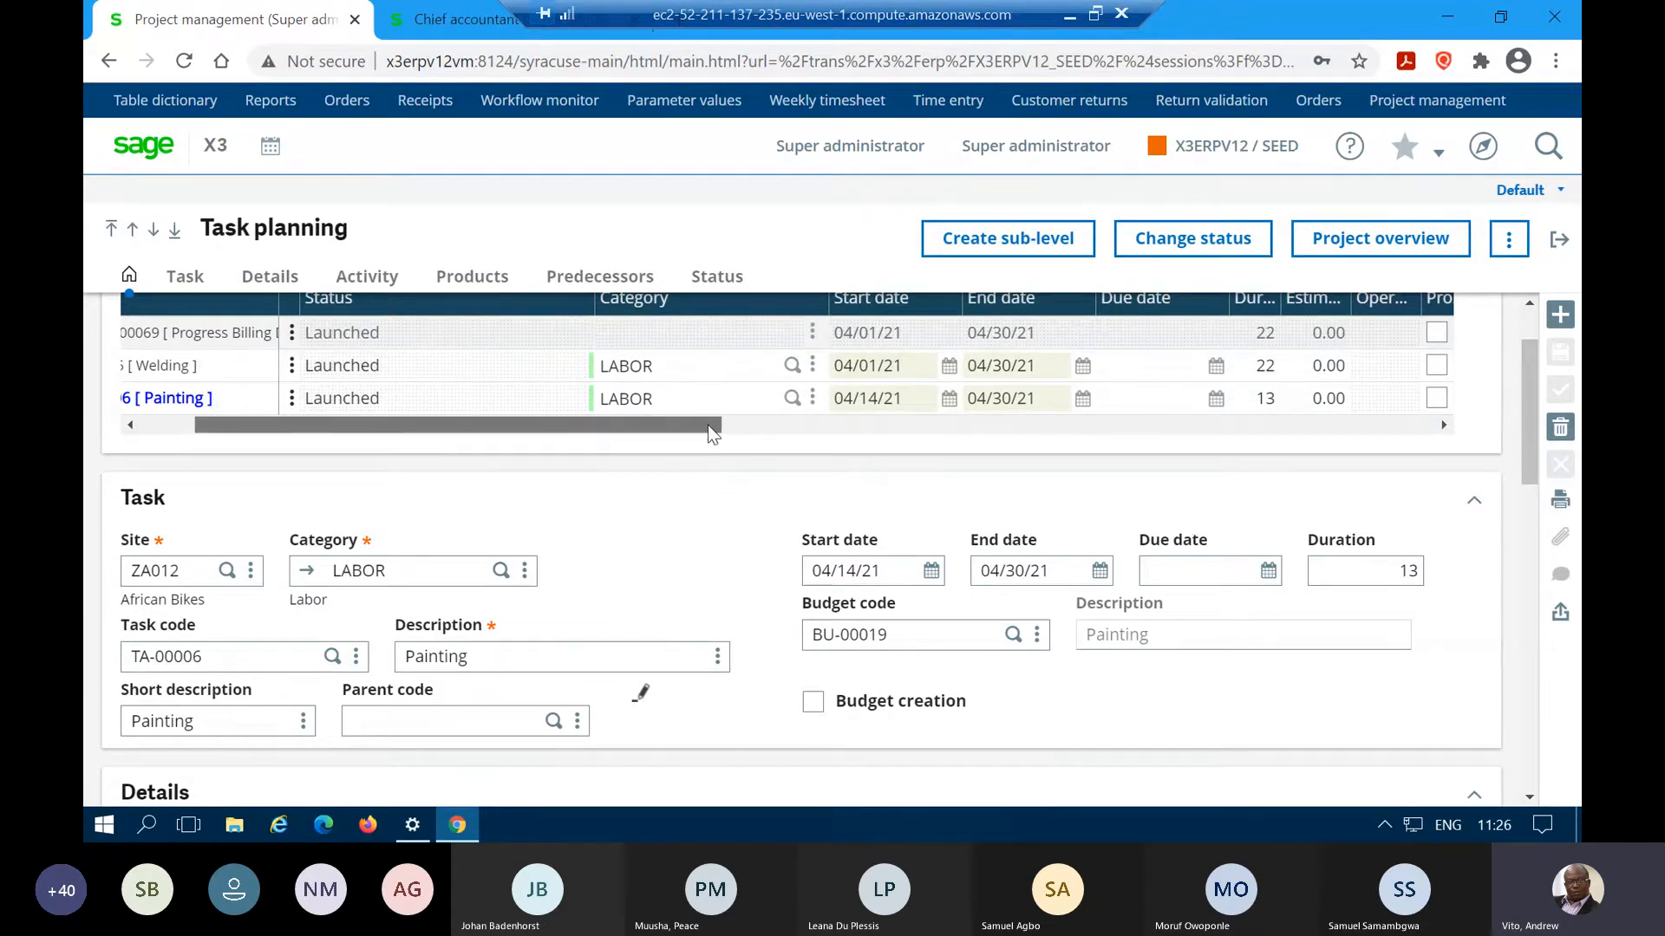
pyautogui.moveTo(708, 425); pyautogui.dragTo(784, 438)
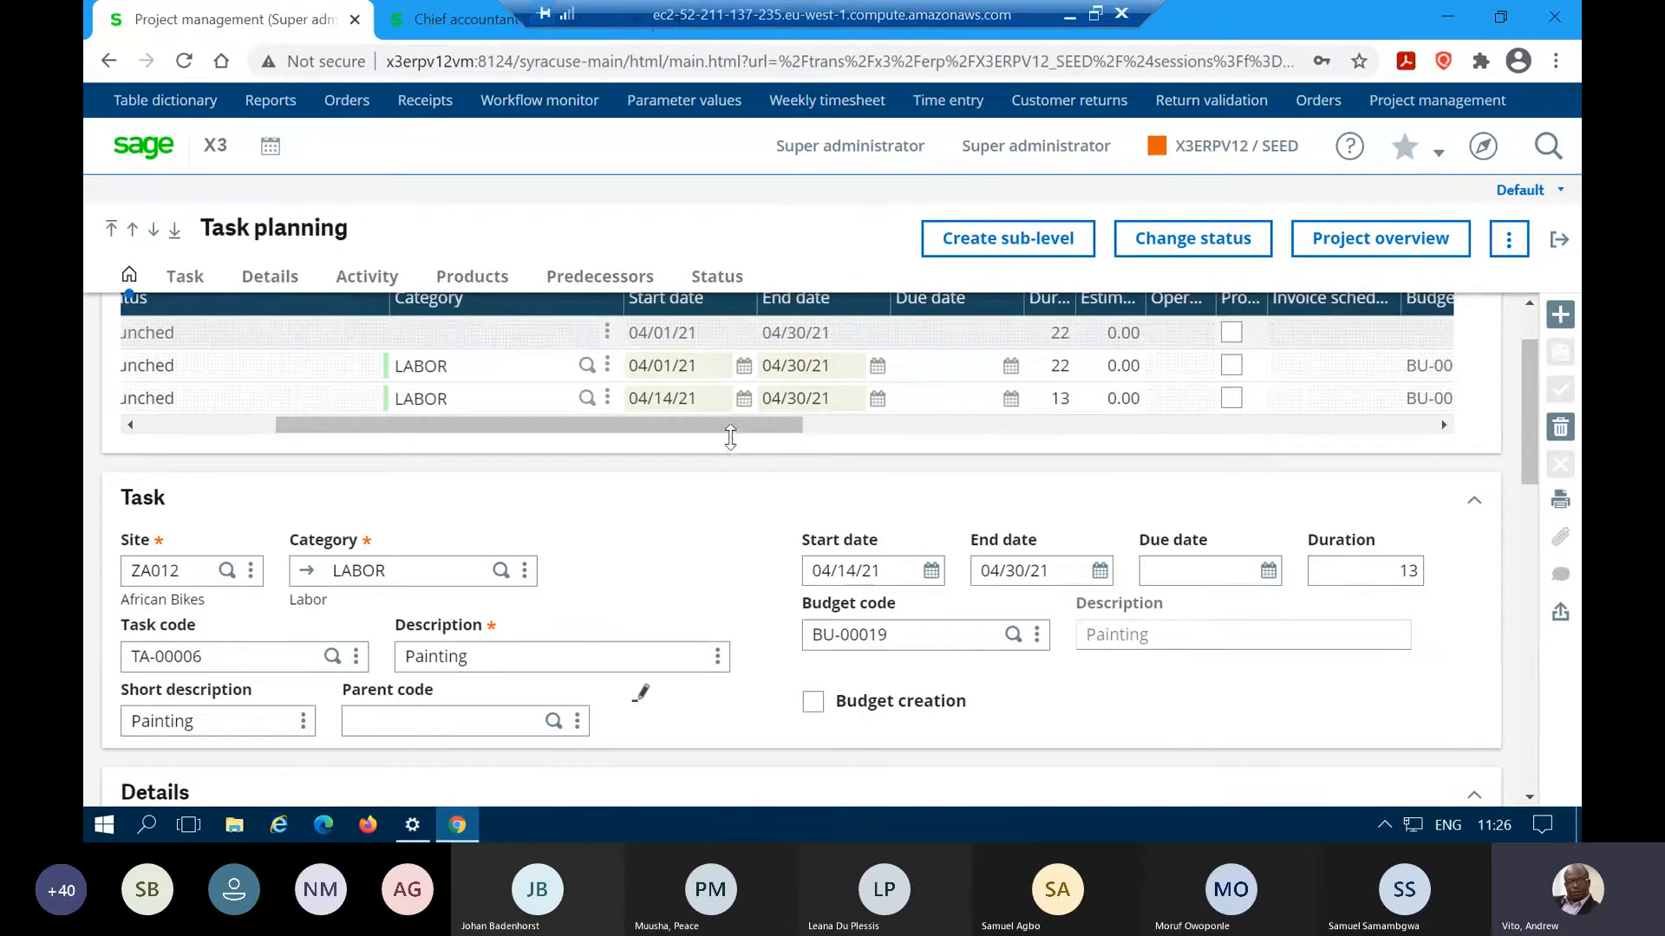
pyautogui.moveTo(737, 429); pyautogui.dragTo(835, 450)
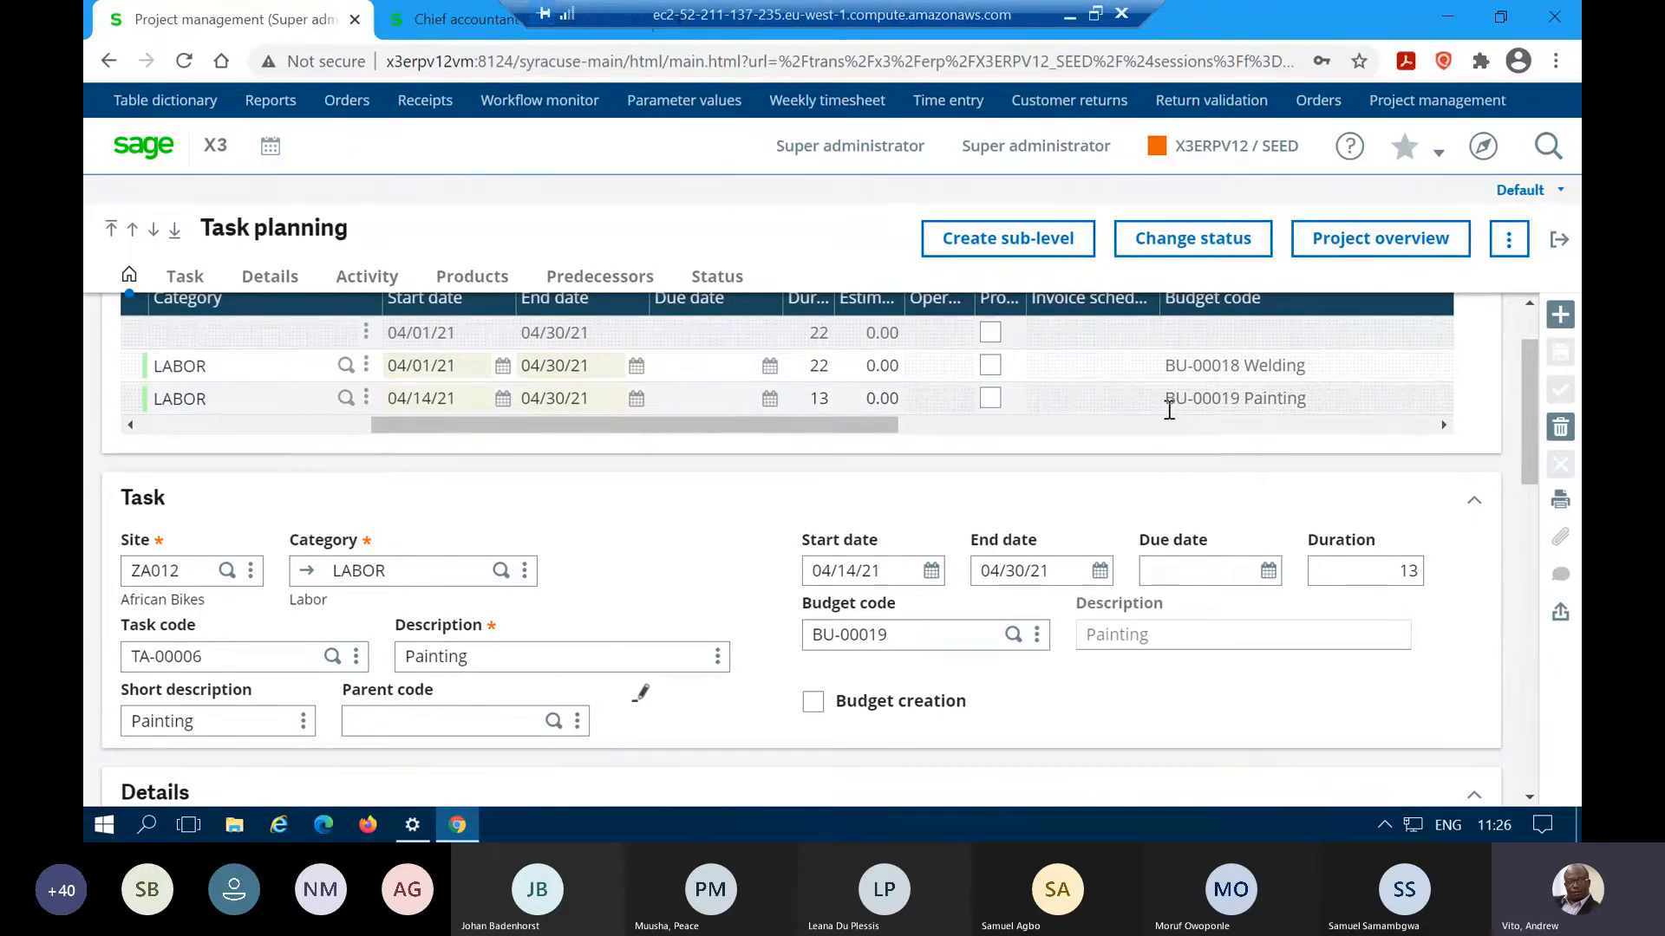
pyautogui.click(1561, 250)
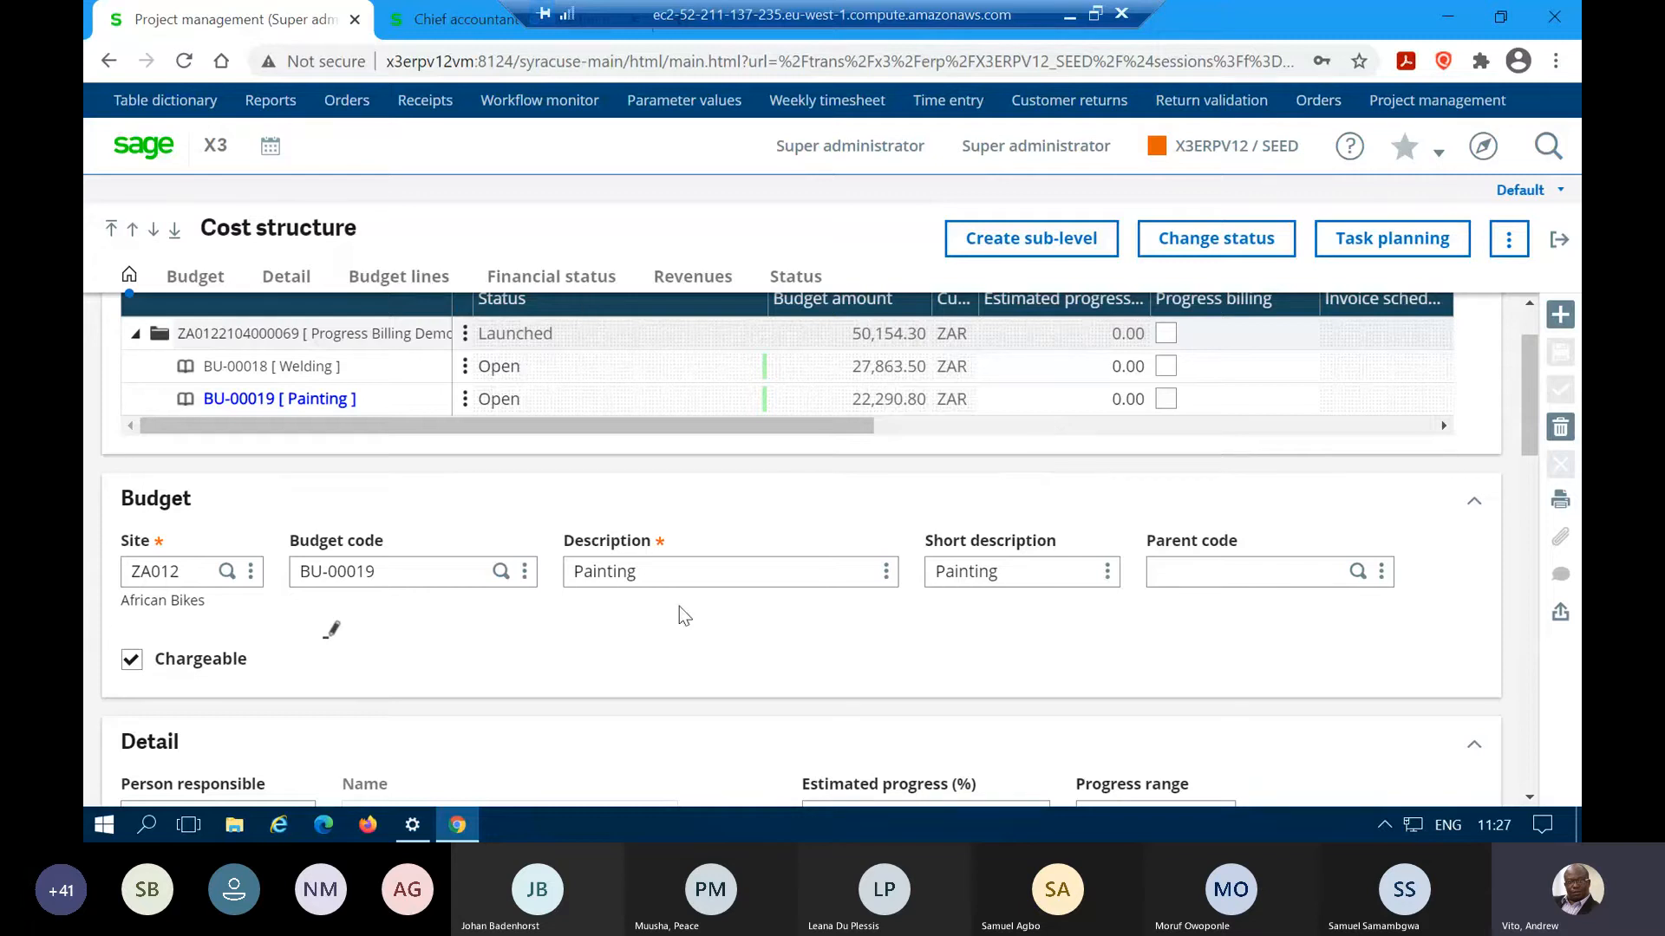
# - Review the Painting budget's details, budget lines and financial status, and return to the project
pyautogui.scroll(-5, 679, 606)
pyautogui.scroll(-3, 679, 613)
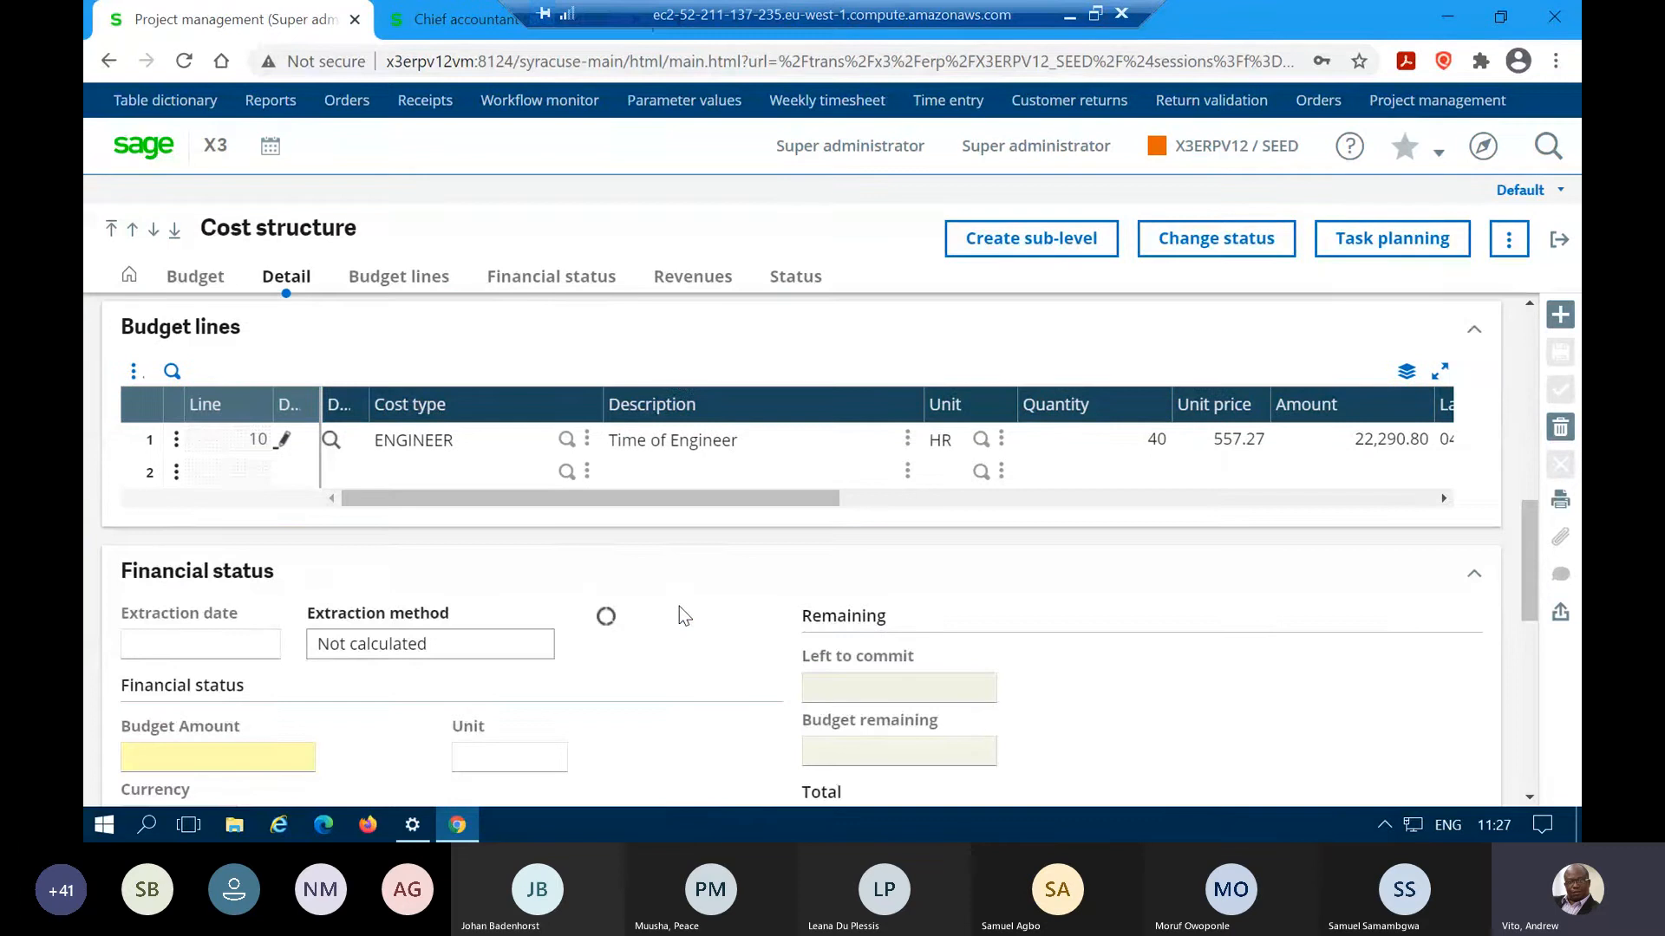
pyautogui.scroll(-1, 679, 606)
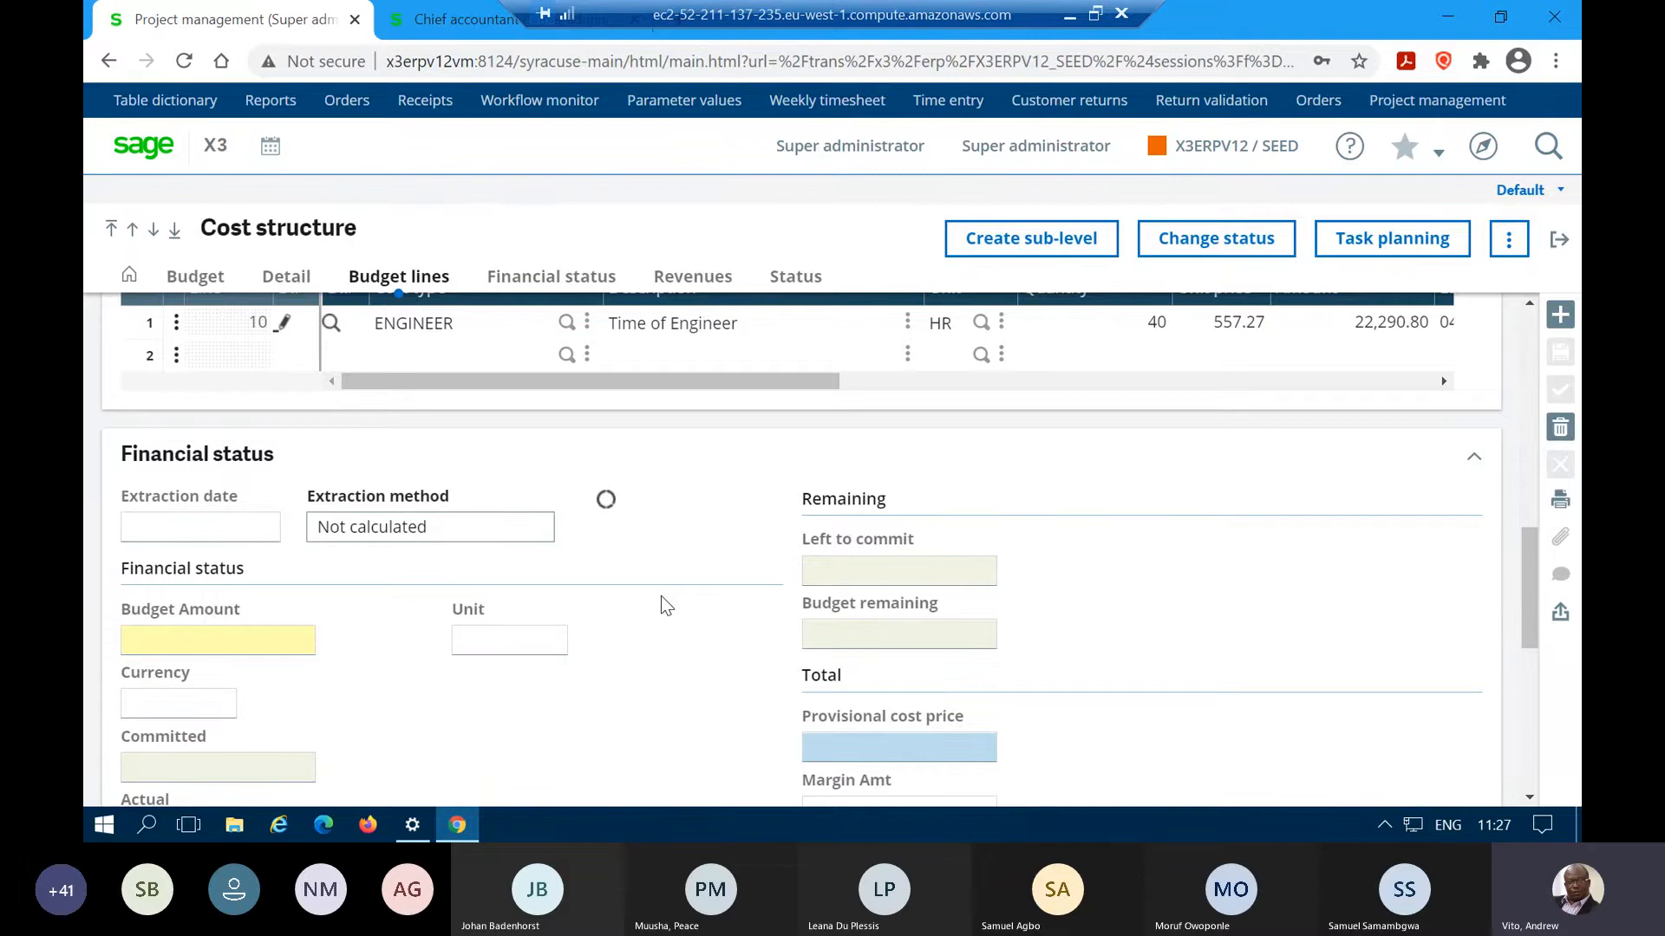
pyautogui.scroll(4, 660, 596)
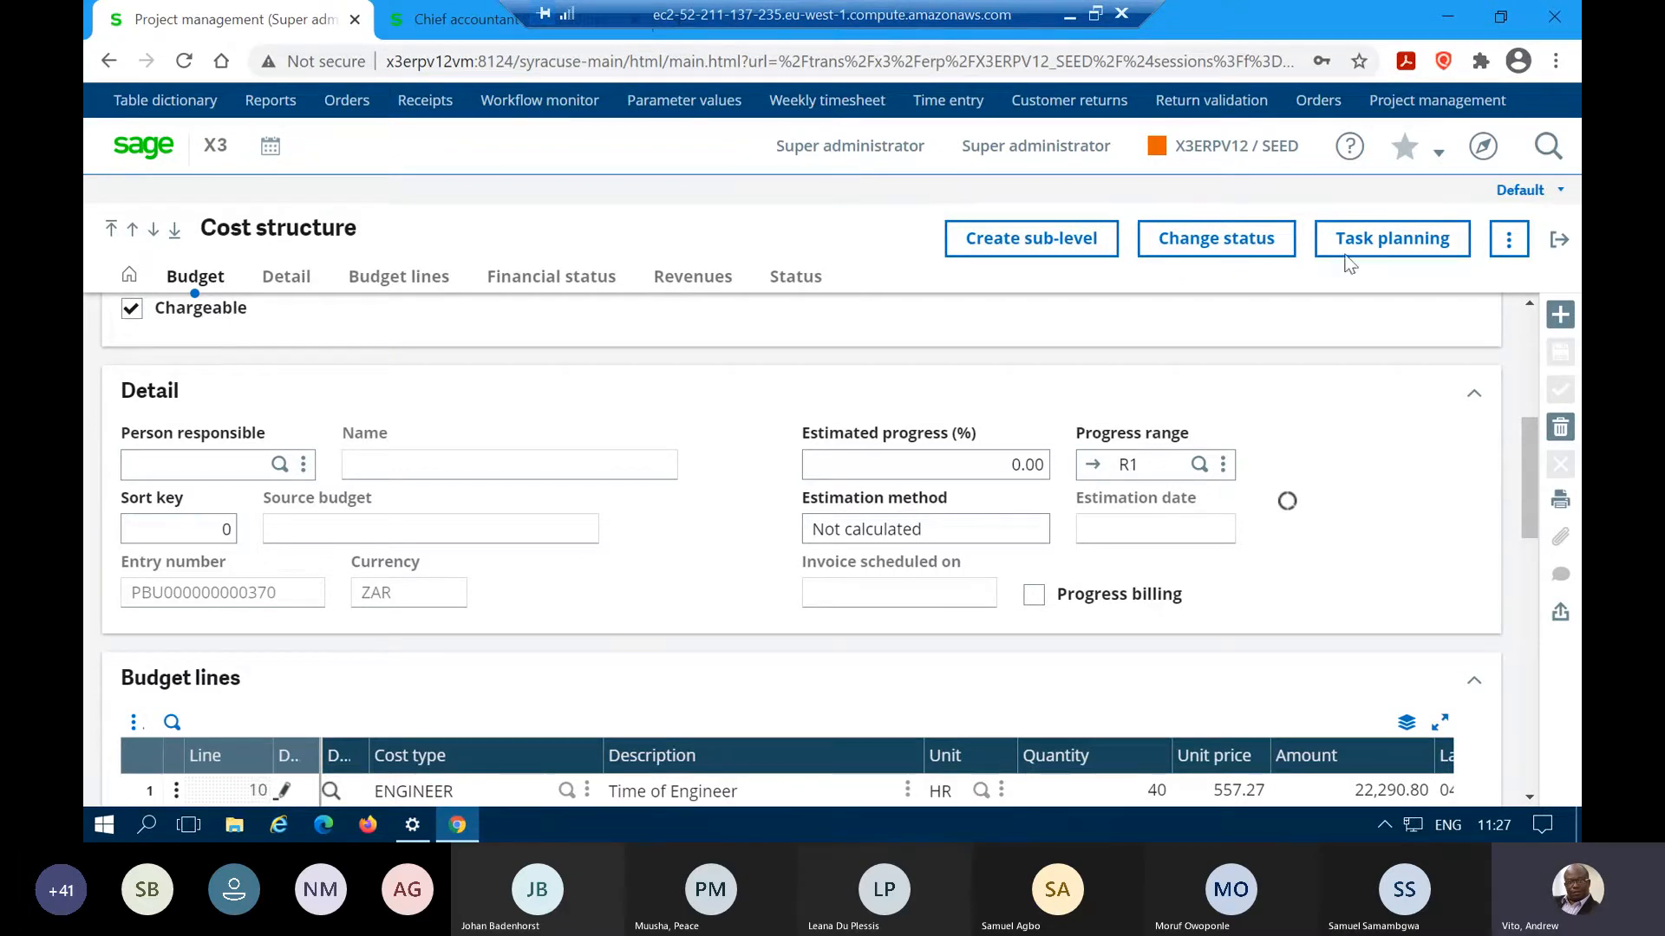
pyautogui.click(1560, 241)
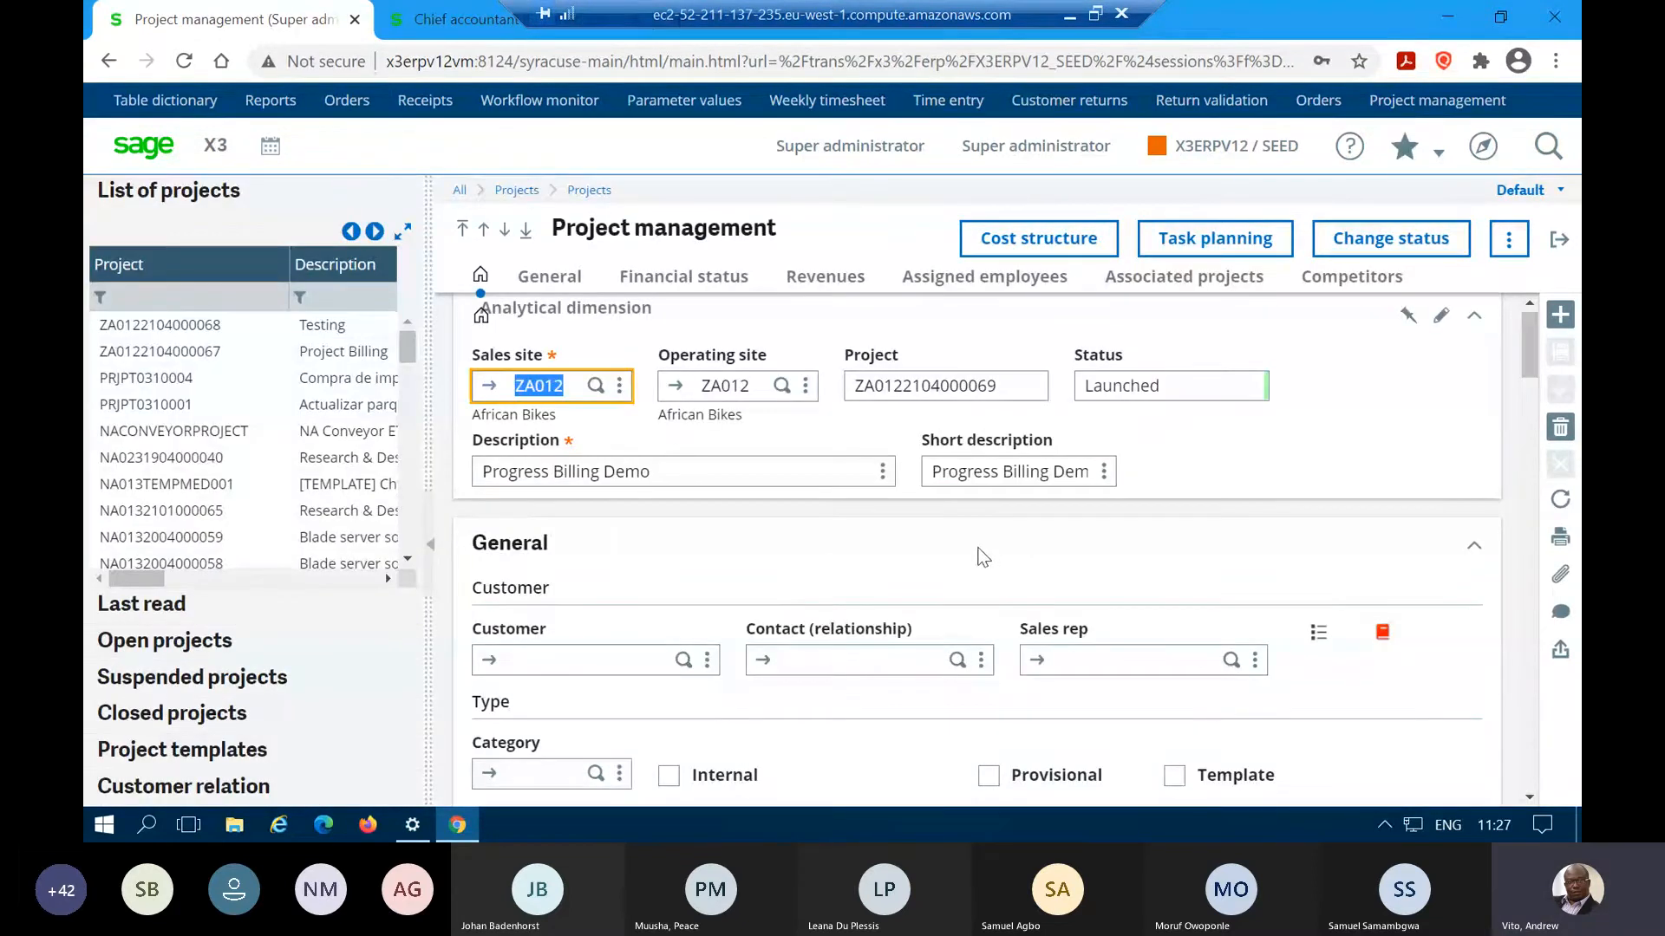
# - Open project billing for the project, examine its progress status, scheduled invoices, direct invoicing, invoices and open orders sections, and return to the project
pyautogui.click(1383, 638)
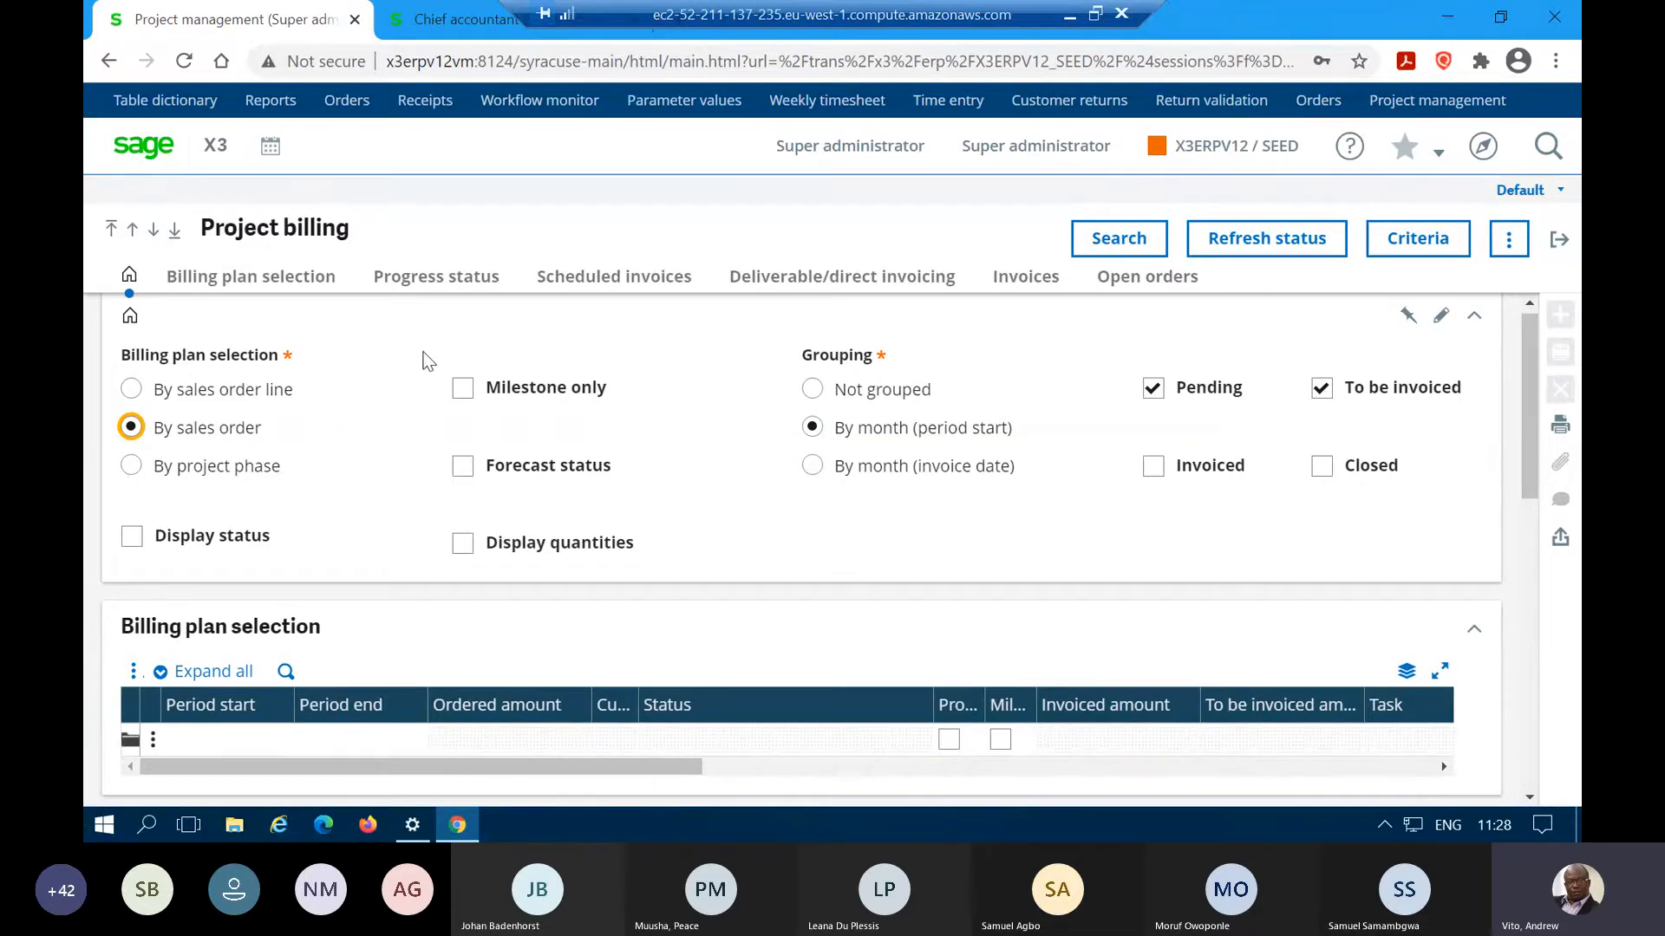
pyautogui.scroll(-1, 428, 336)
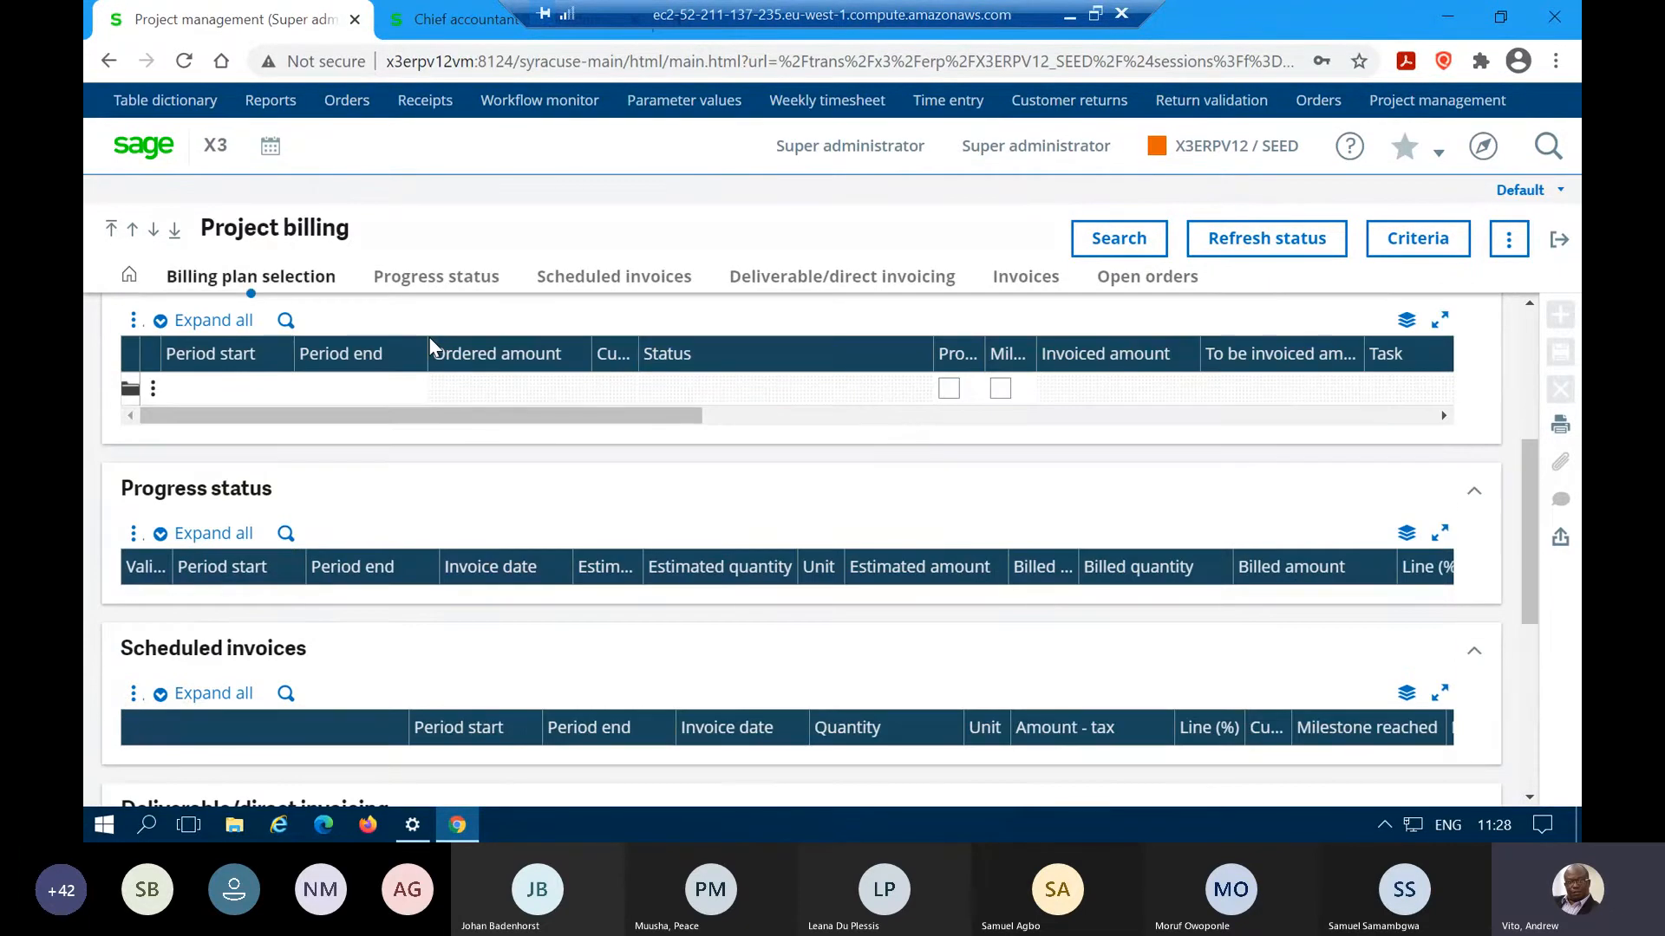
pyautogui.scroll(-3, 593, 526)
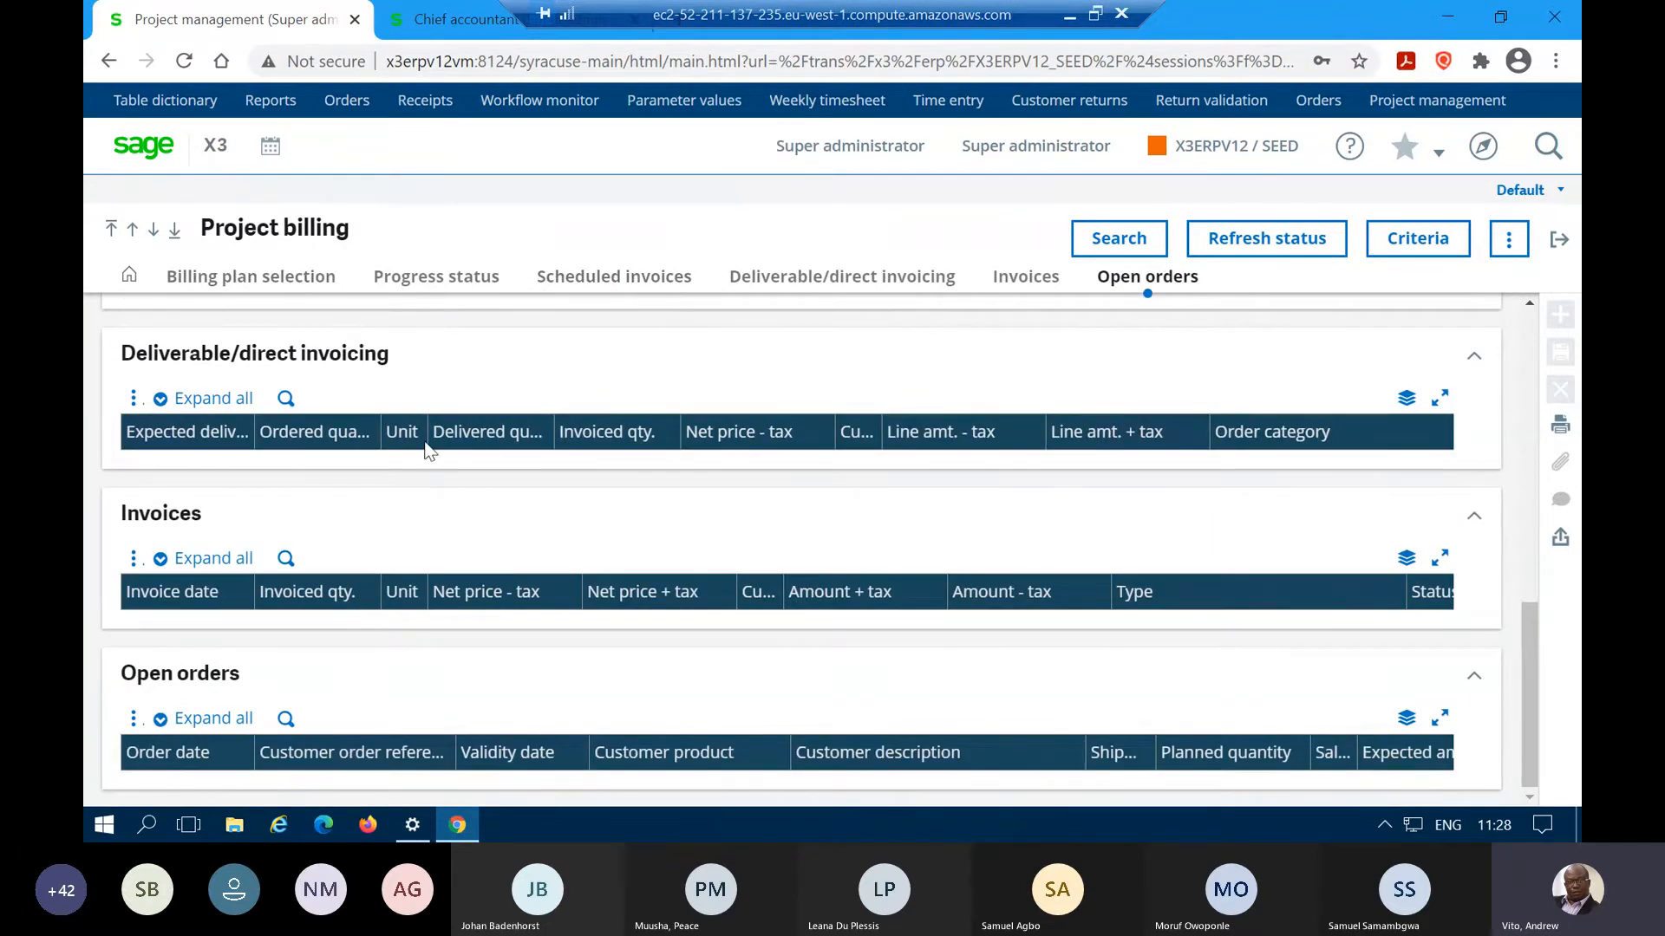
pyautogui.scroll(2, 429, 459)
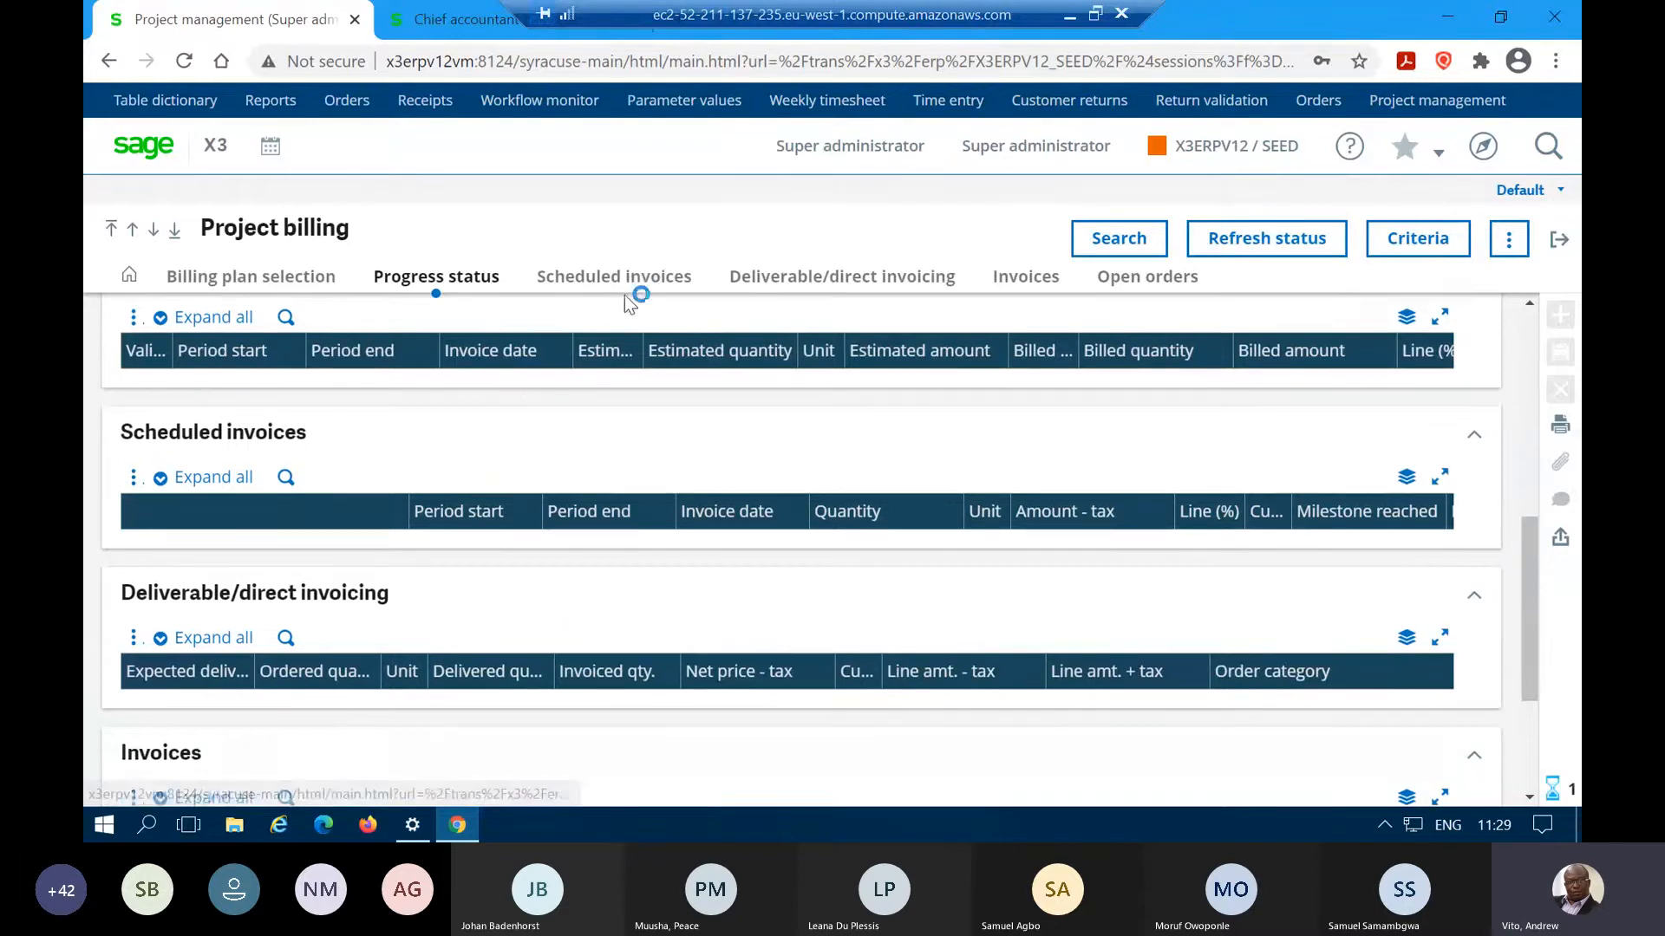
pyautogui.click(628, 279)
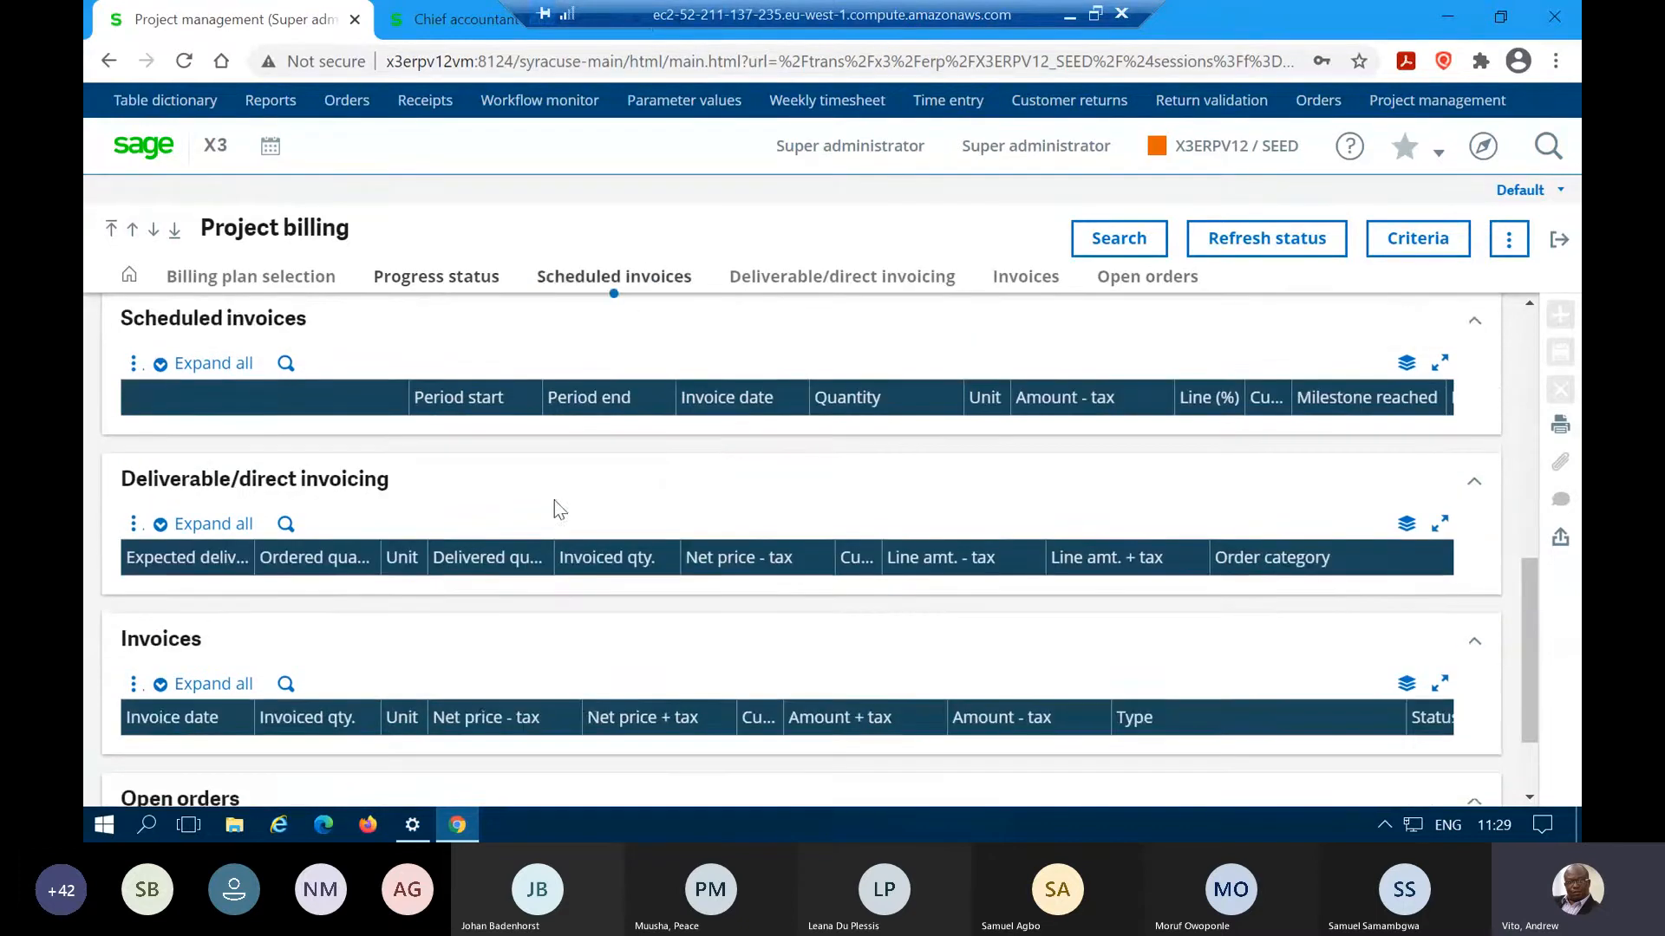
pyautogui.click(830, 286)
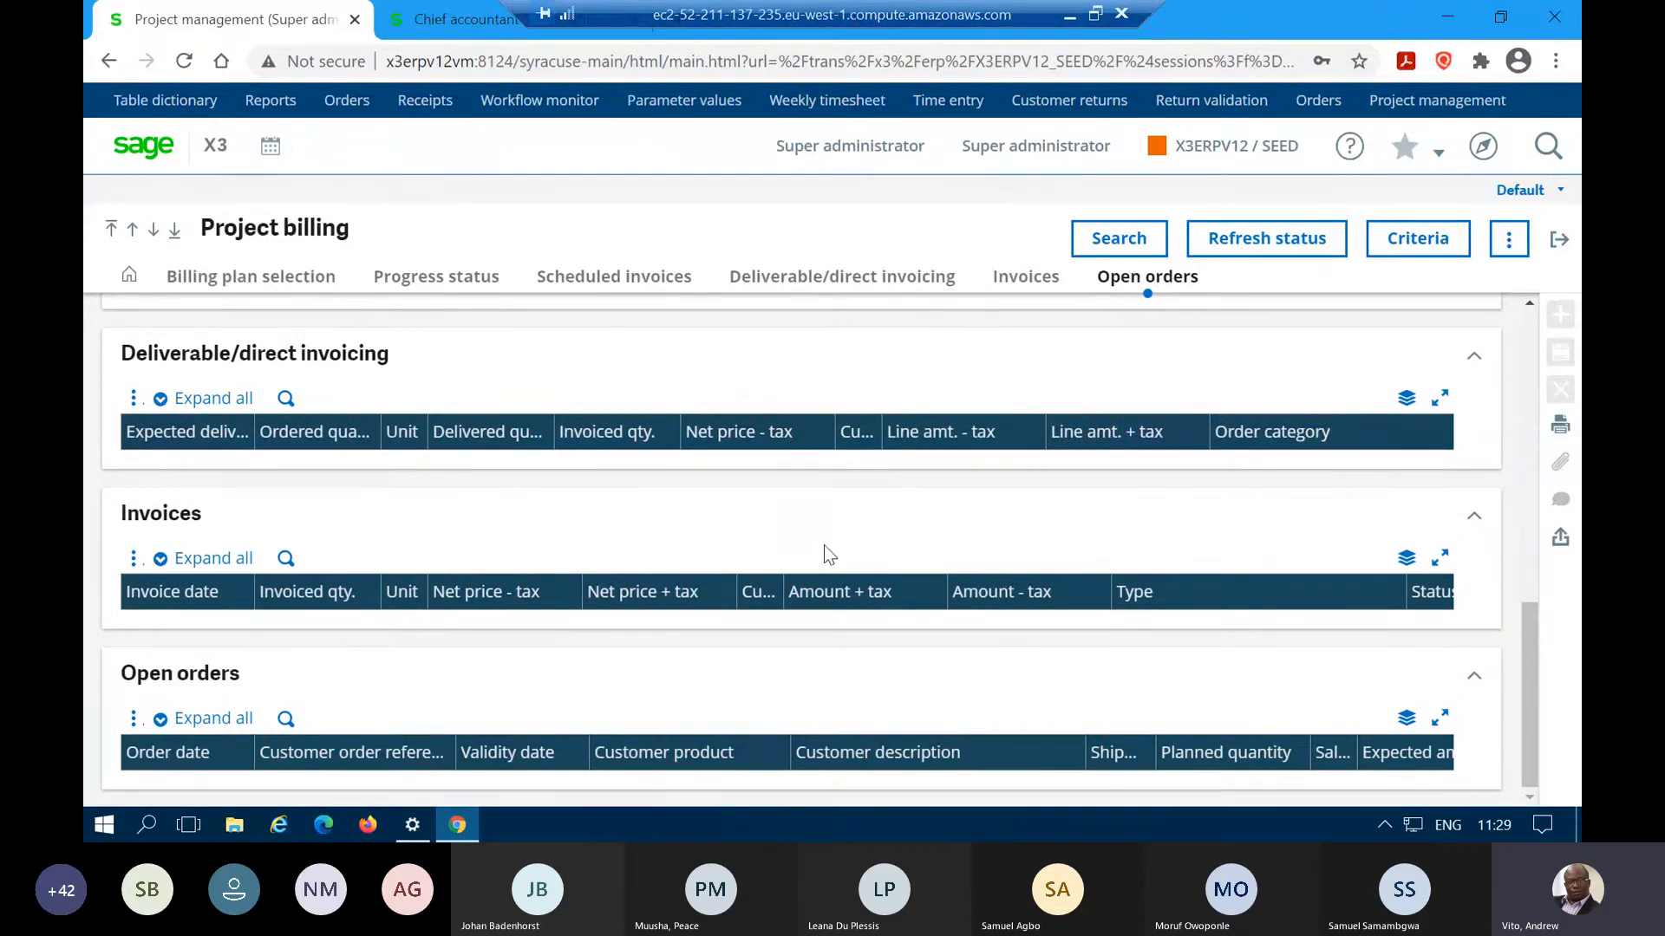
pyautogui.scroll(4, 824, 555)
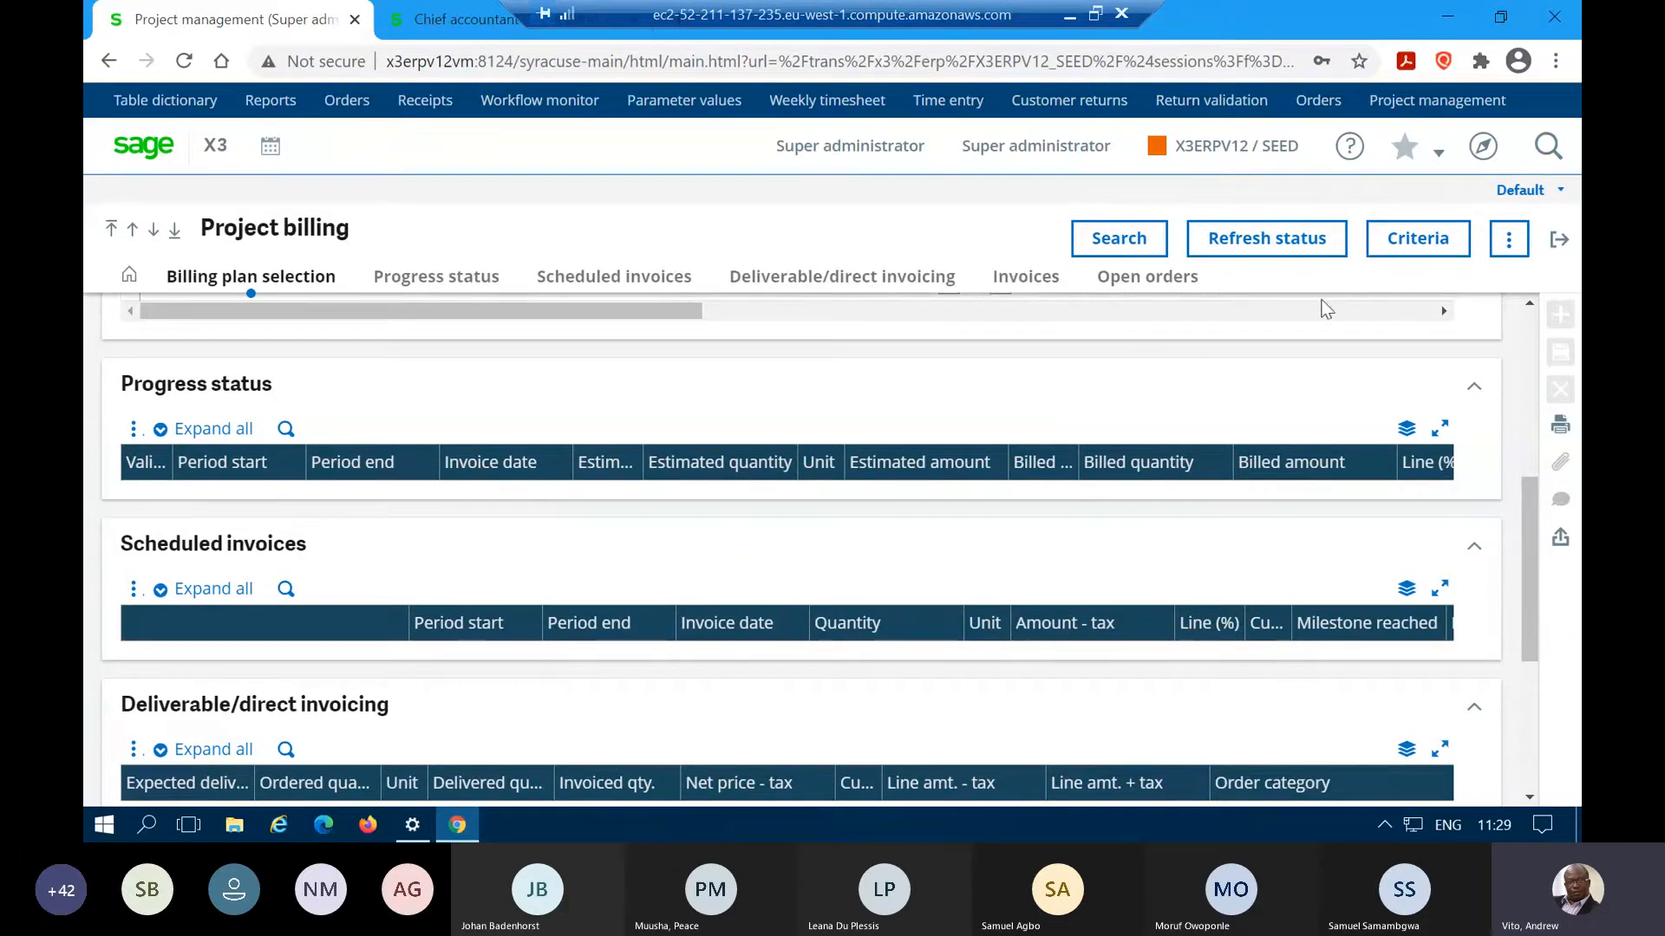
pyautogui.click(1560, 243)
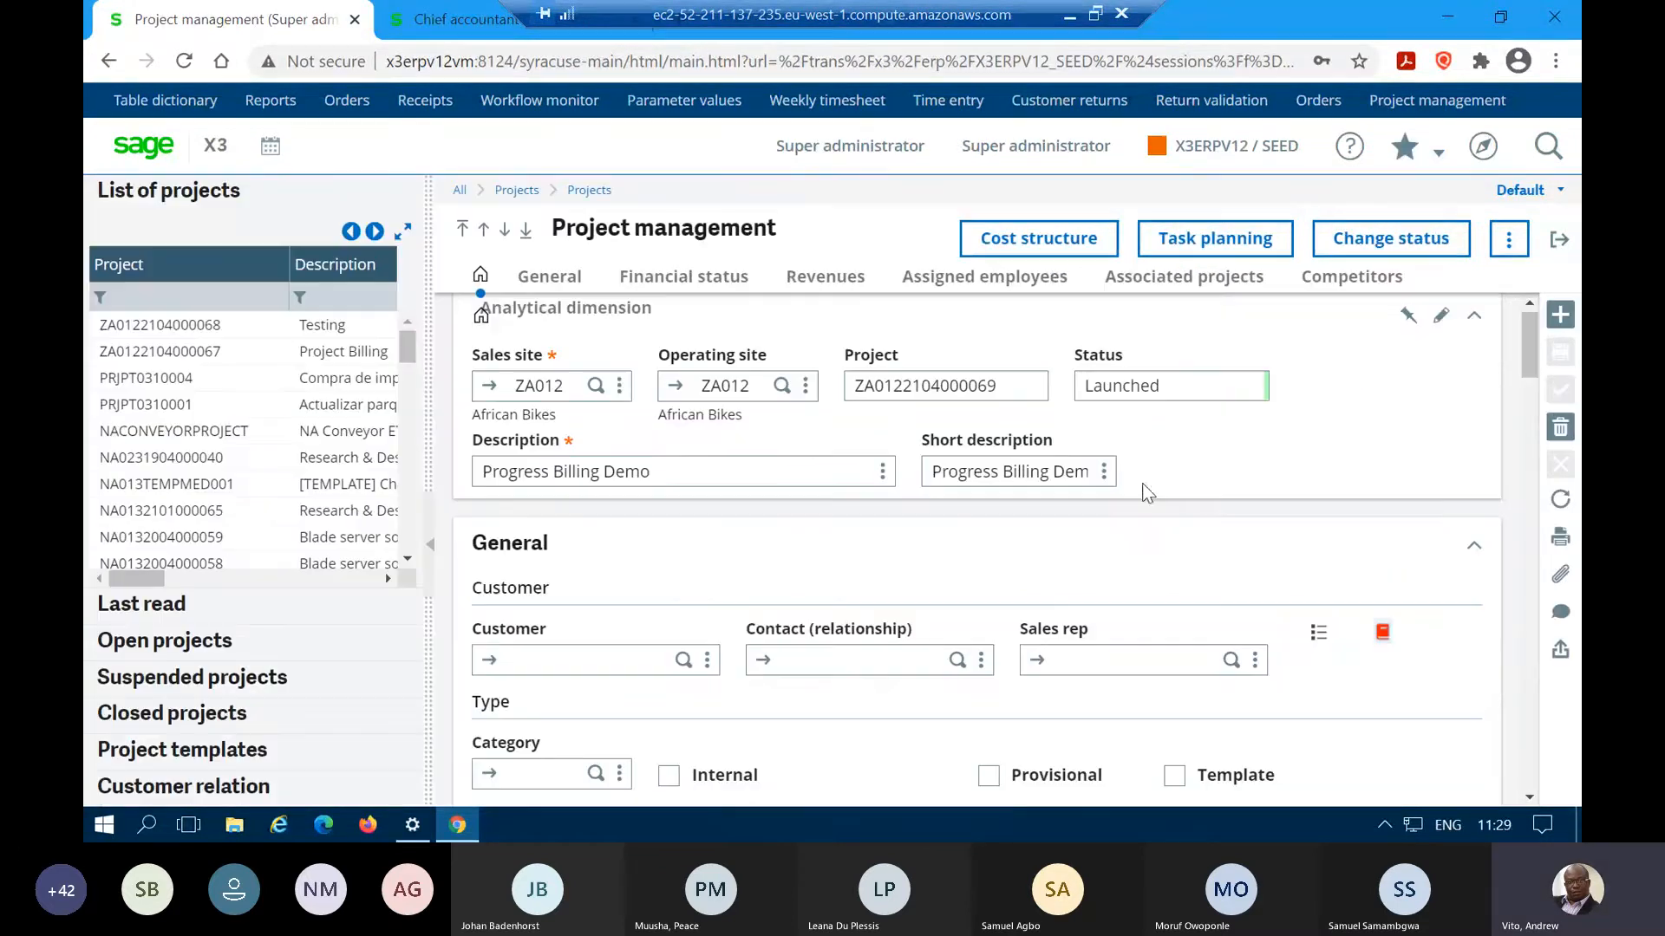
# - Enable progress billing for the Welding budget BU-00018 in the cost structure and save the change
pyautogui.click(1047, 247)
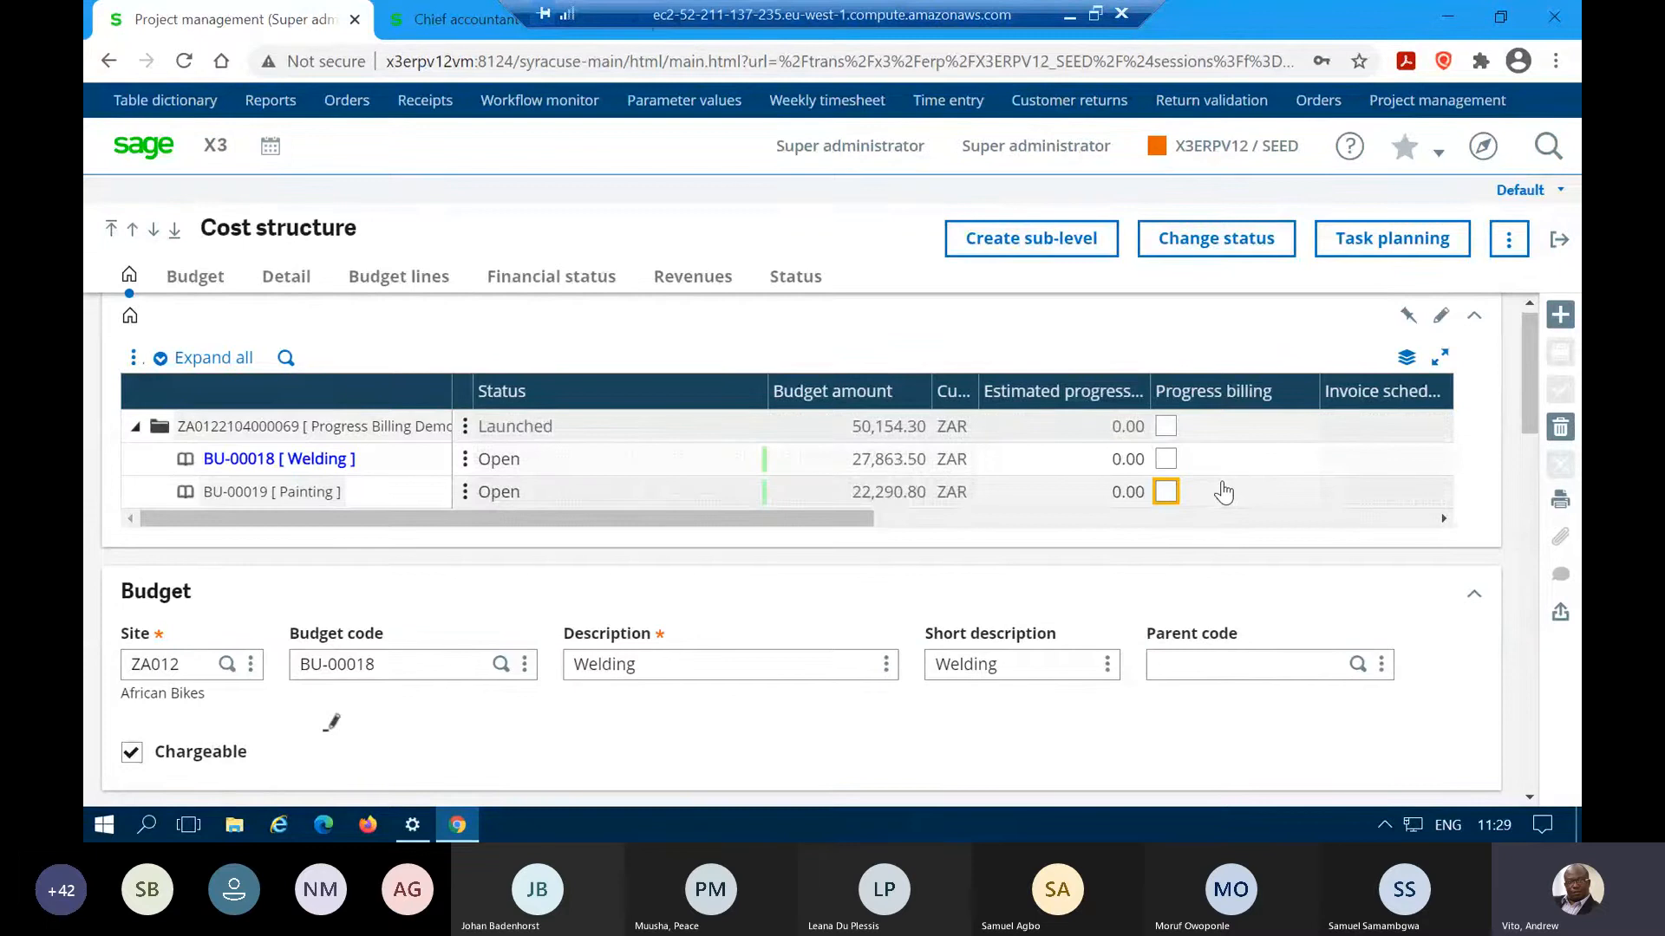
pyautogui.click(1165, 459)
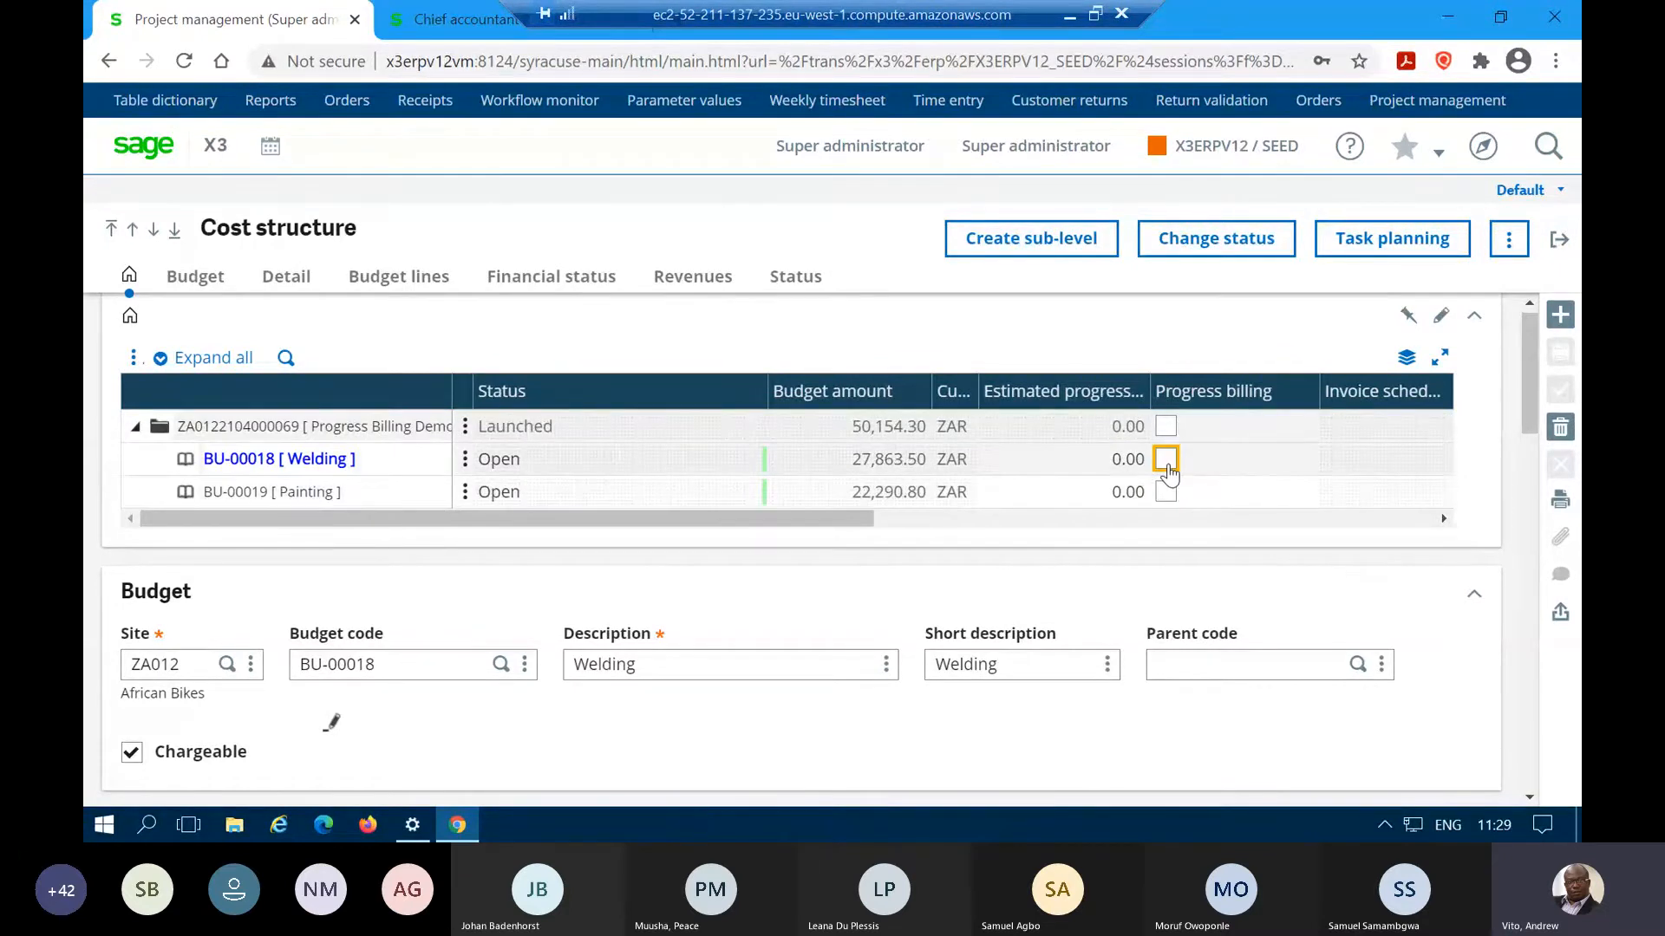
pyautogui.click(1237, 494)
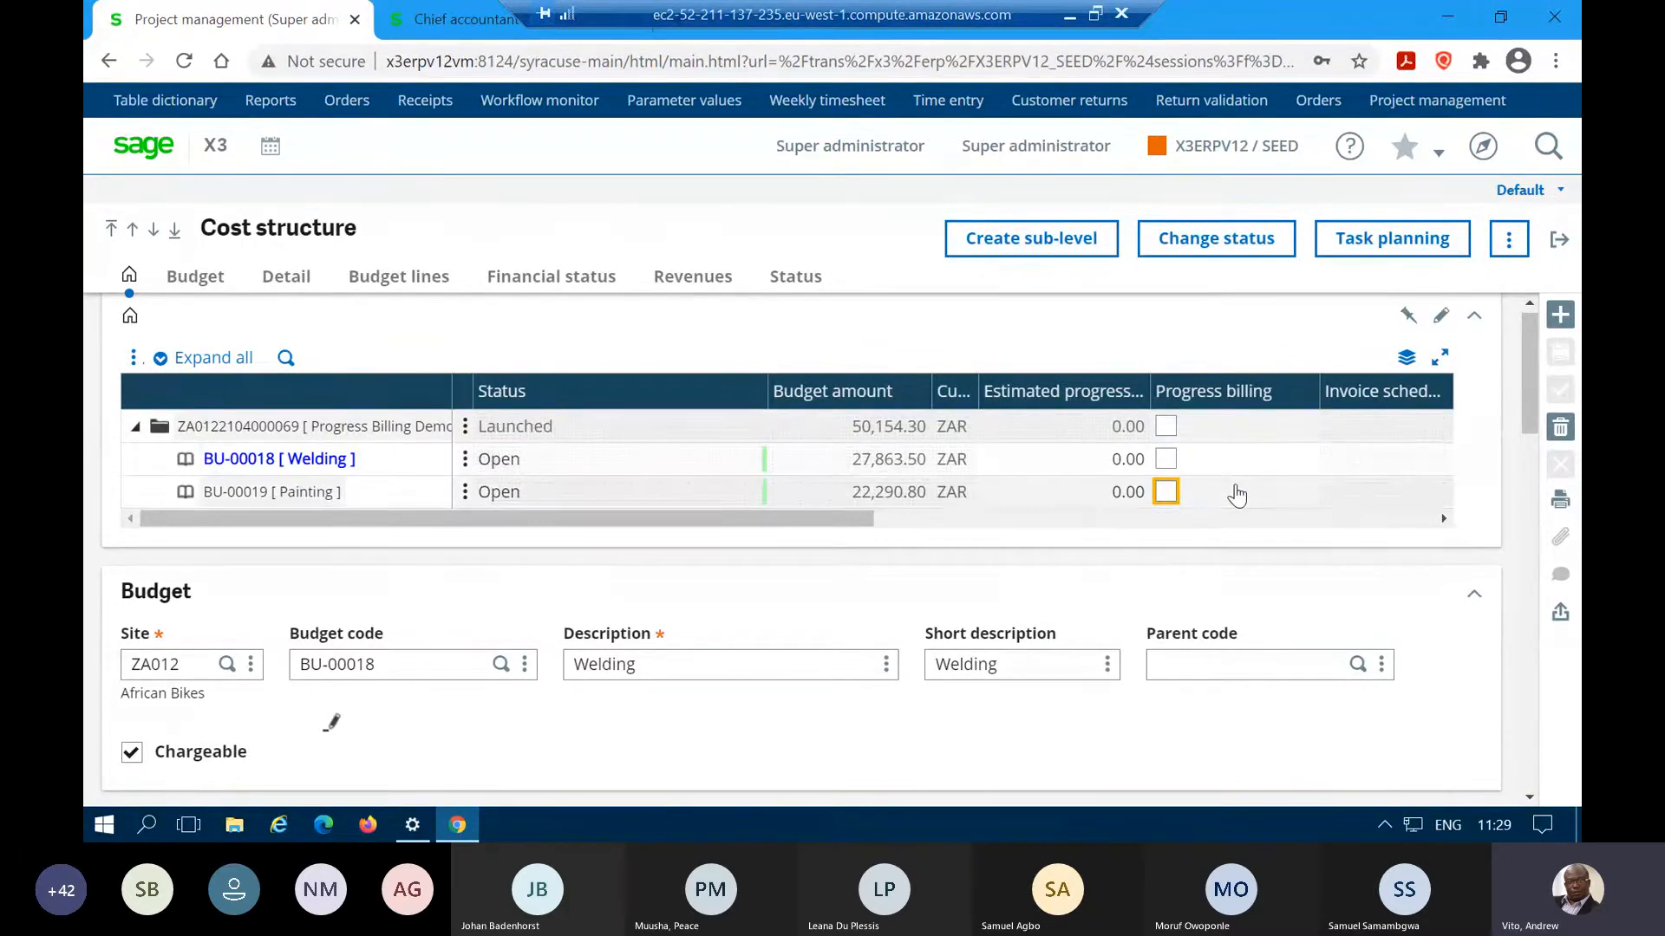
pyautogui.click(1183, 468)
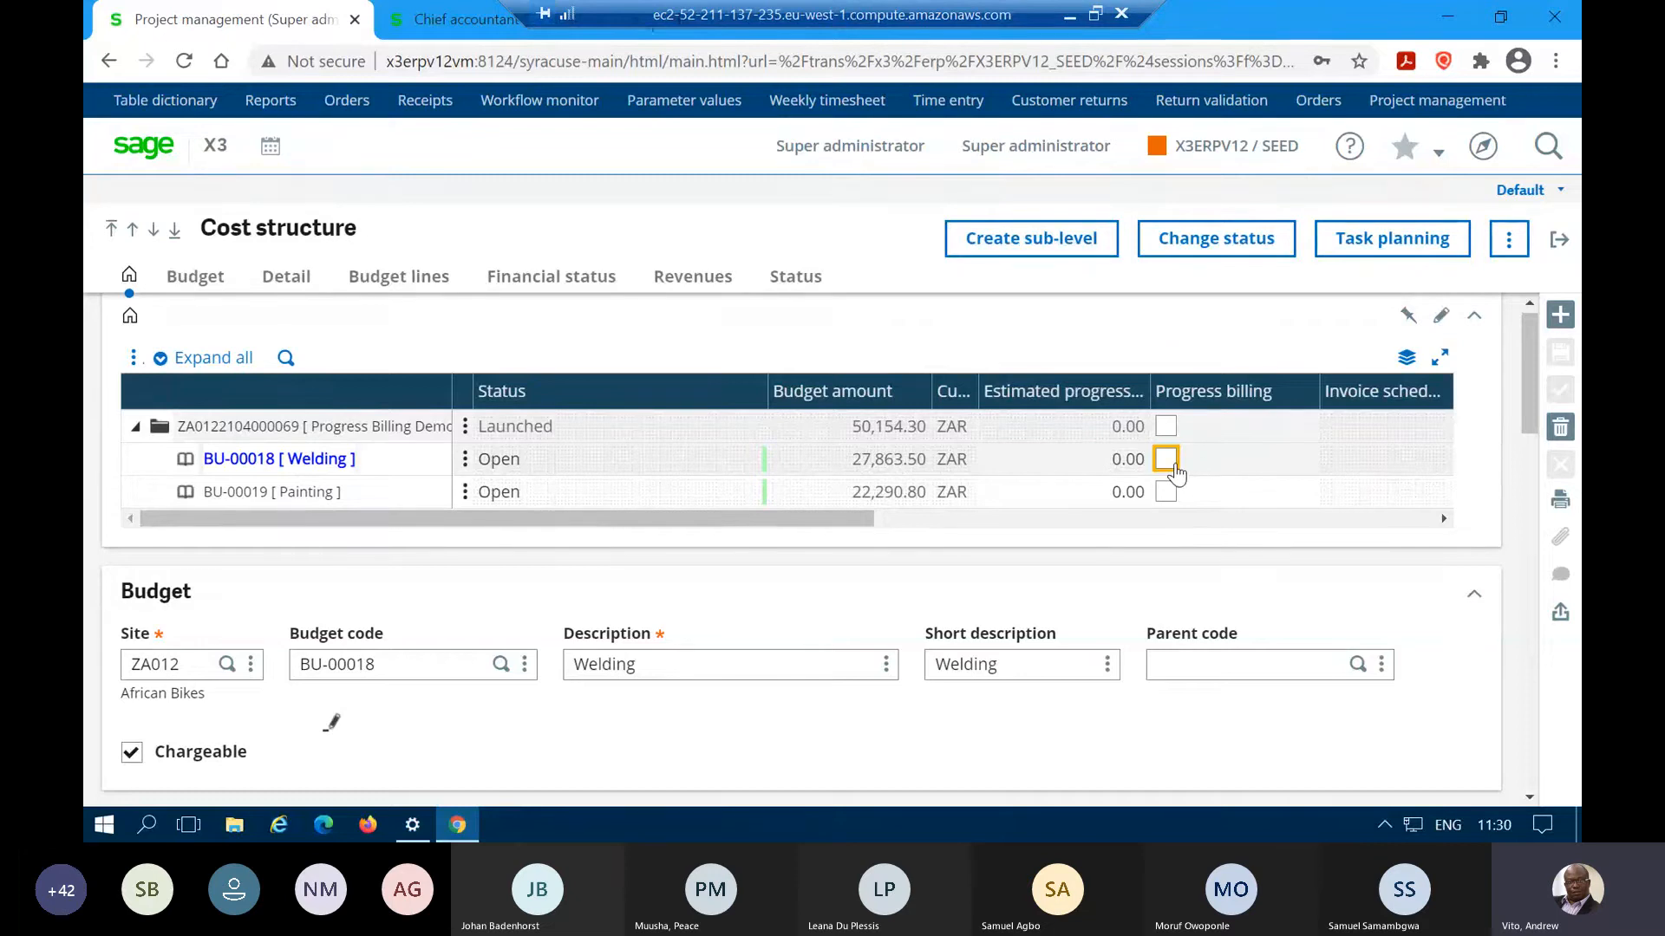
pyautogui.click(1174, 466)
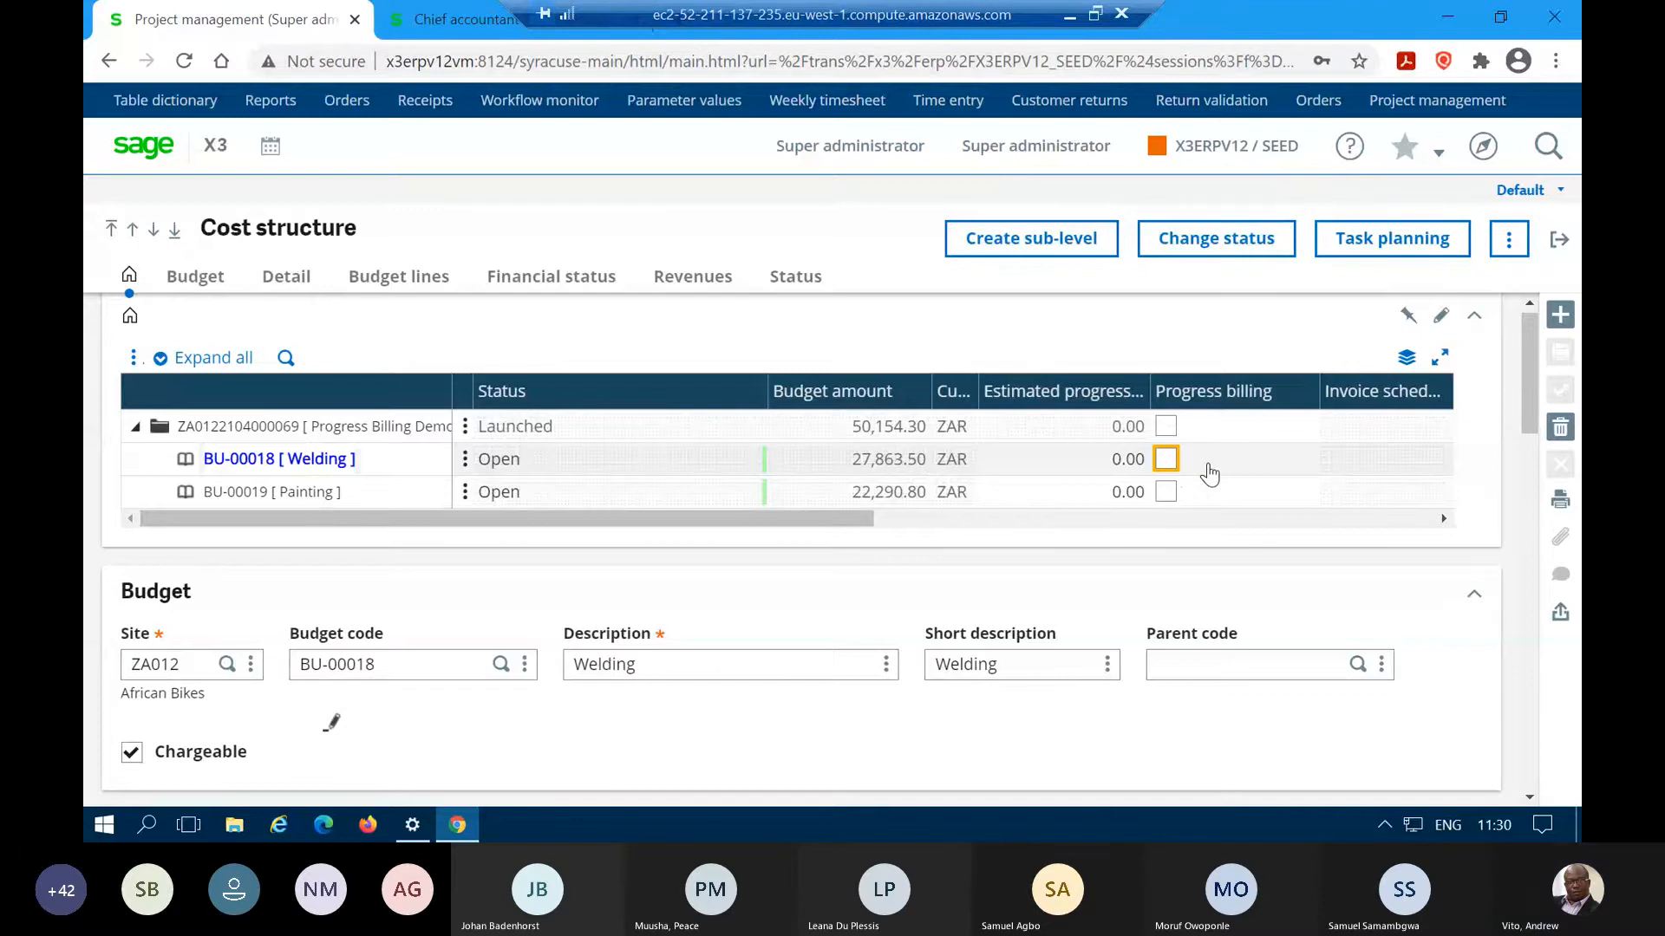
pyautogui.click(1169, 466)
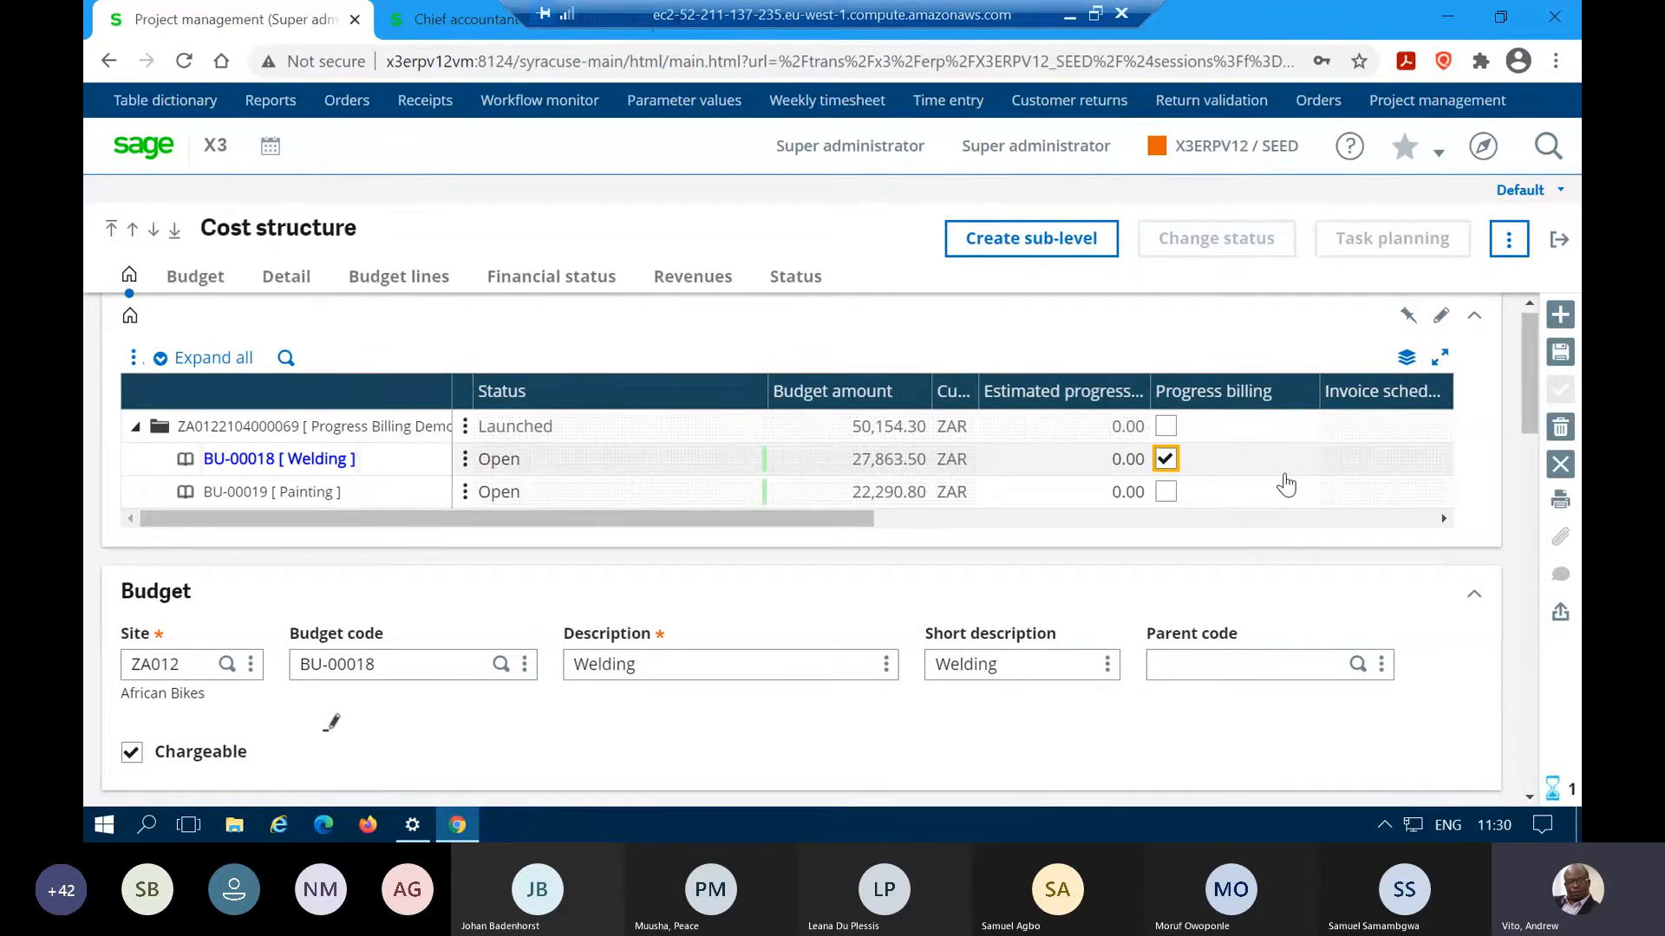
pyautogui.click(1559, 362)
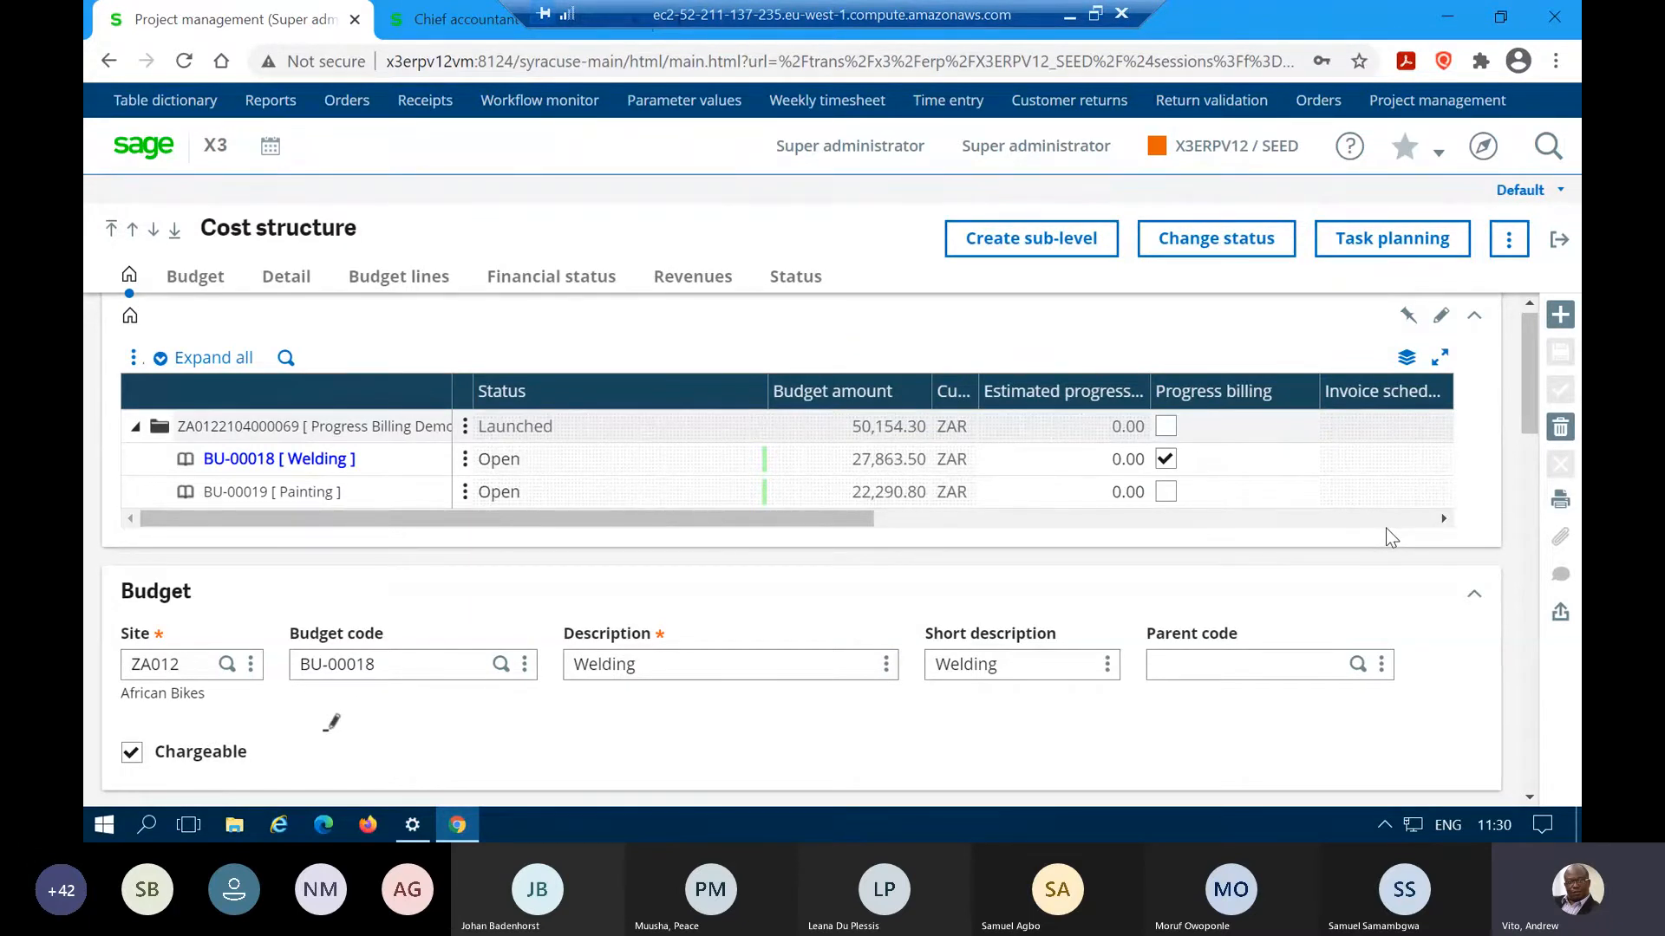
# - Open project billing from the project, search the billing plan, review the sections down to open orders, and return to the project
pyautogui.click(1558, 243)
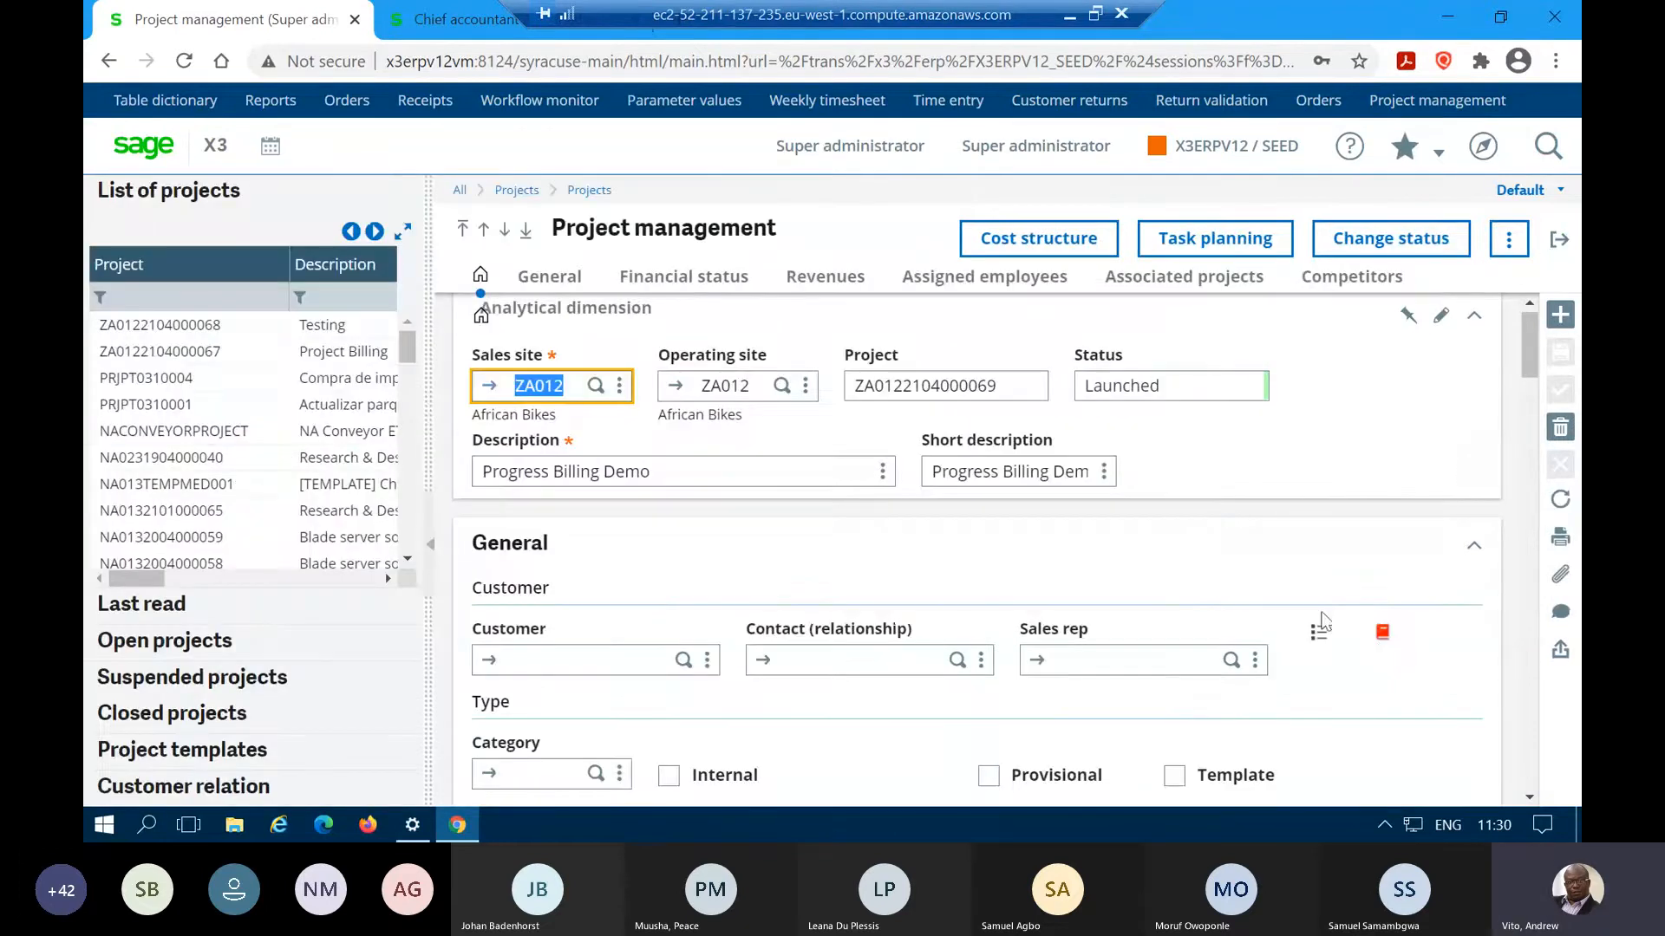
pyautogui.click(1382, 633)
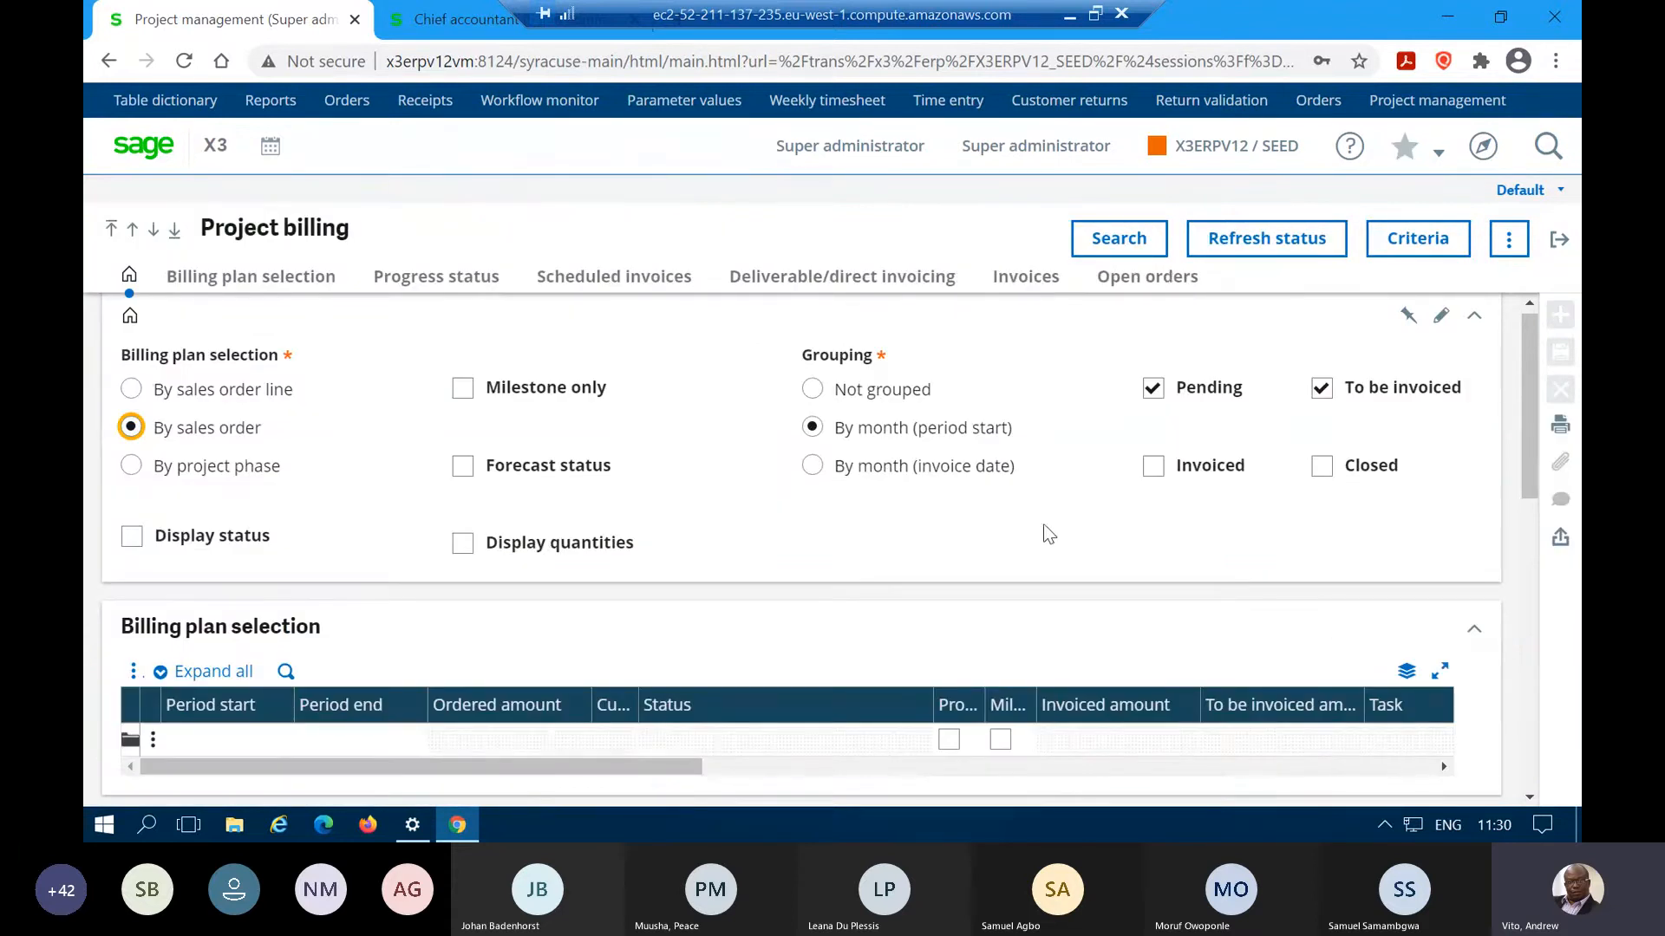
pyautogui.scroll(-7, 881, 511)
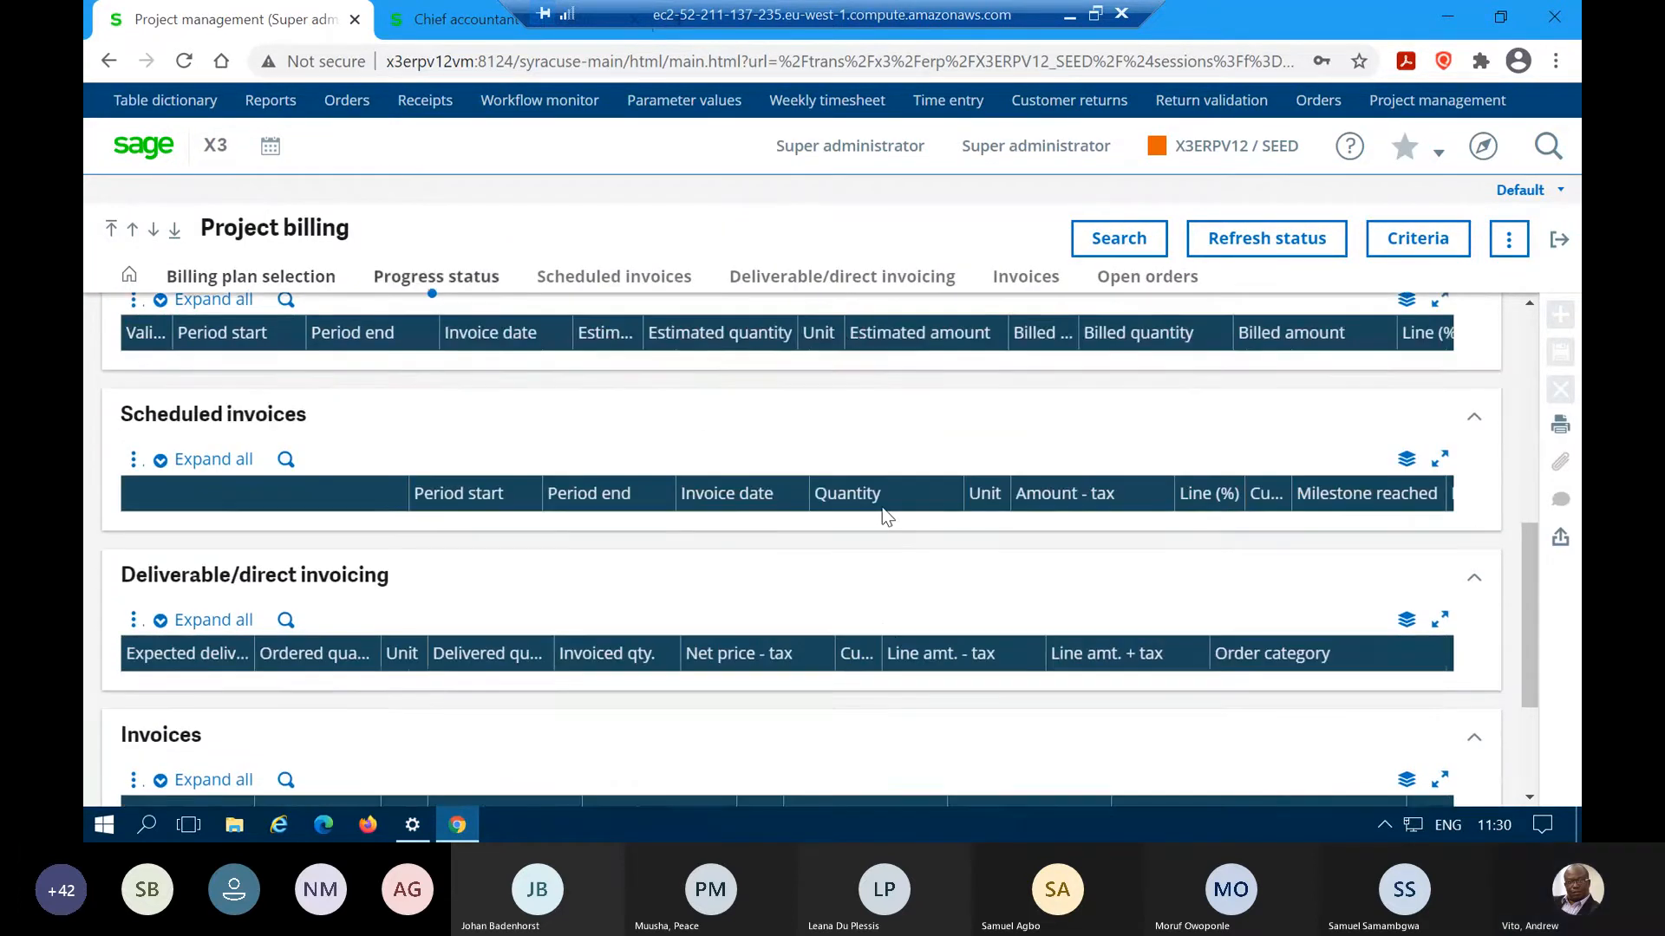
pyautogui.scroll(-1, 886, 517)
pyautogui.scroll(4, 886, 516)
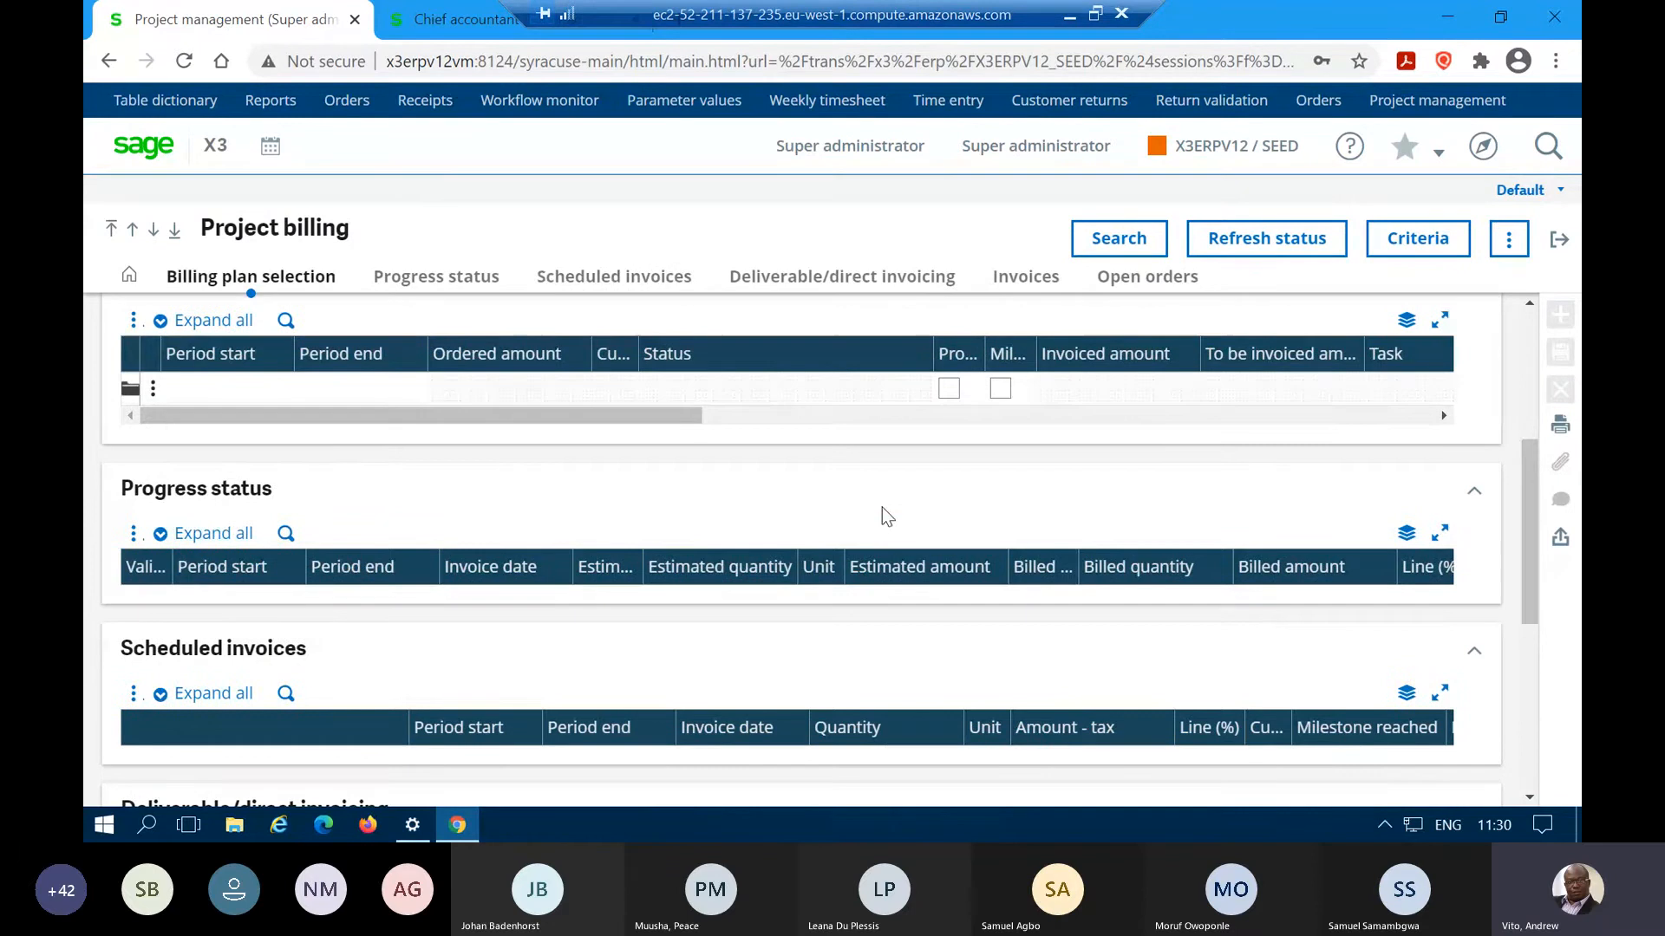
pyautogui.click(1152, 242)
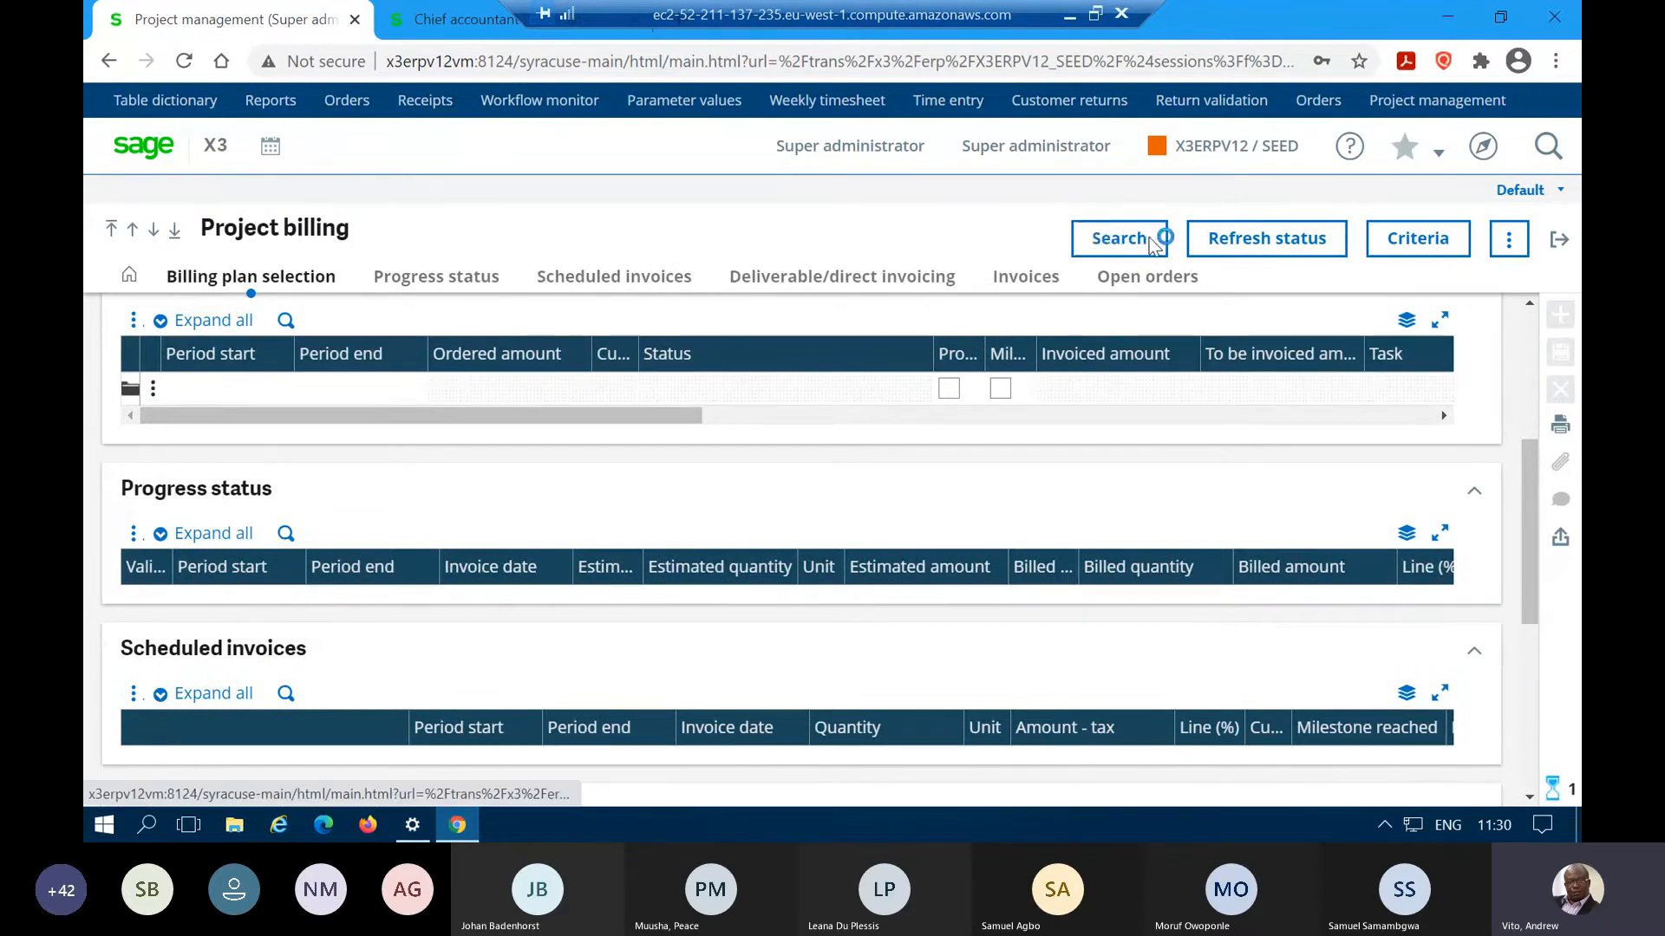
pyautogui.scroll(-3, 865, 595)
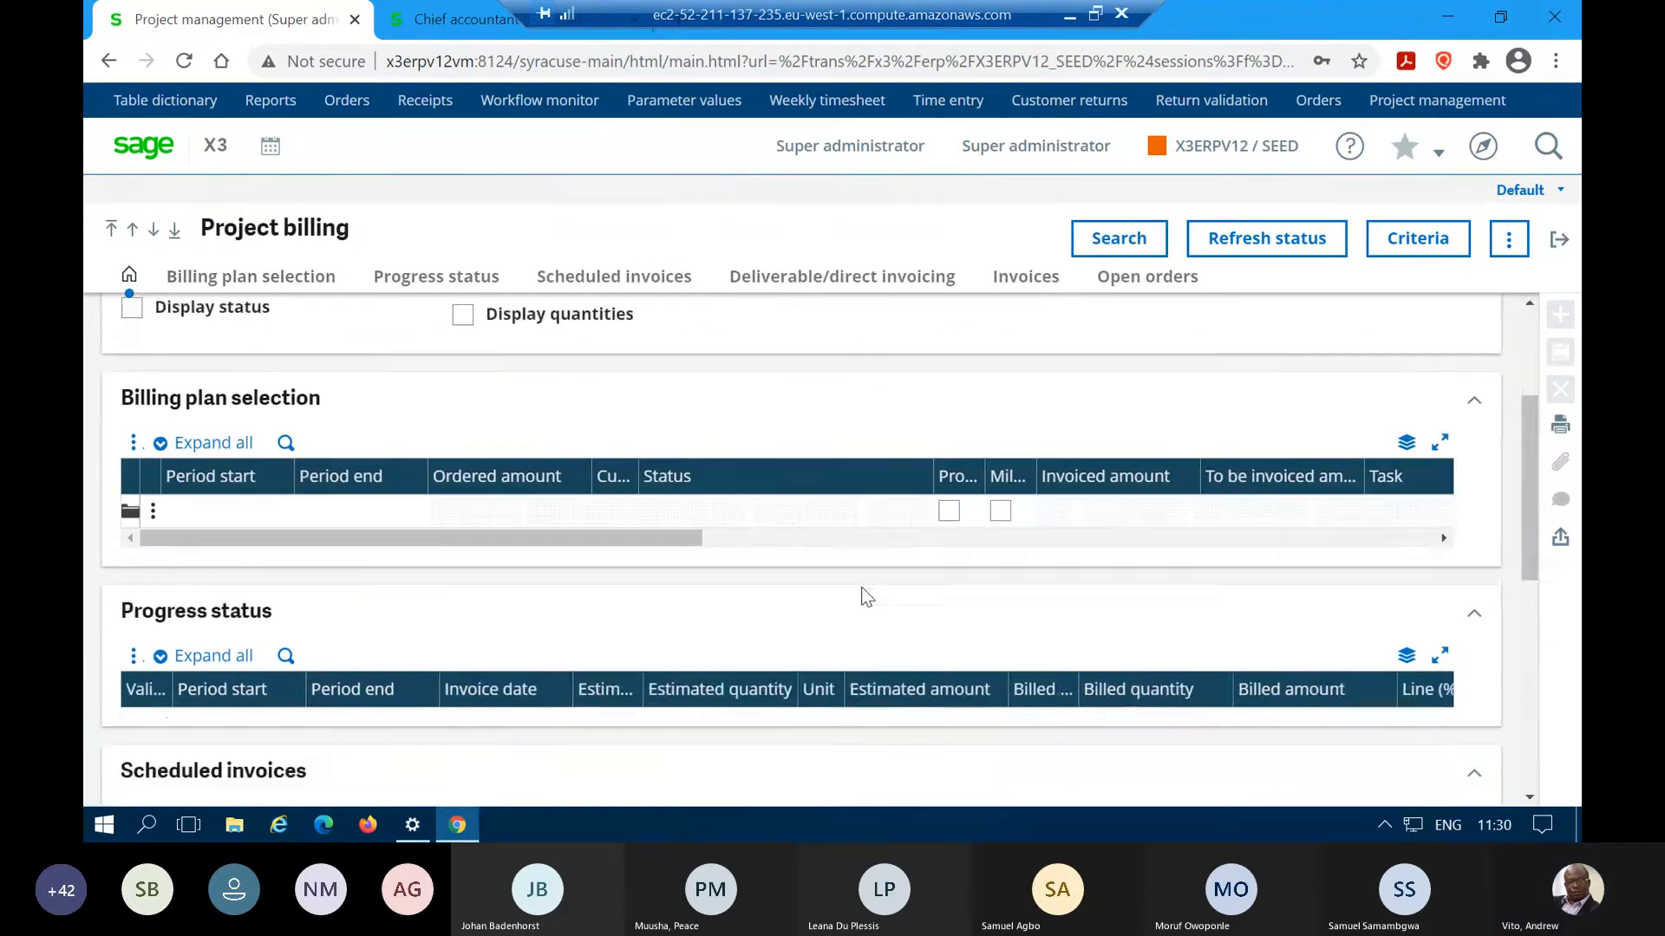
pyautogui.scroll(-7, 862, 589)
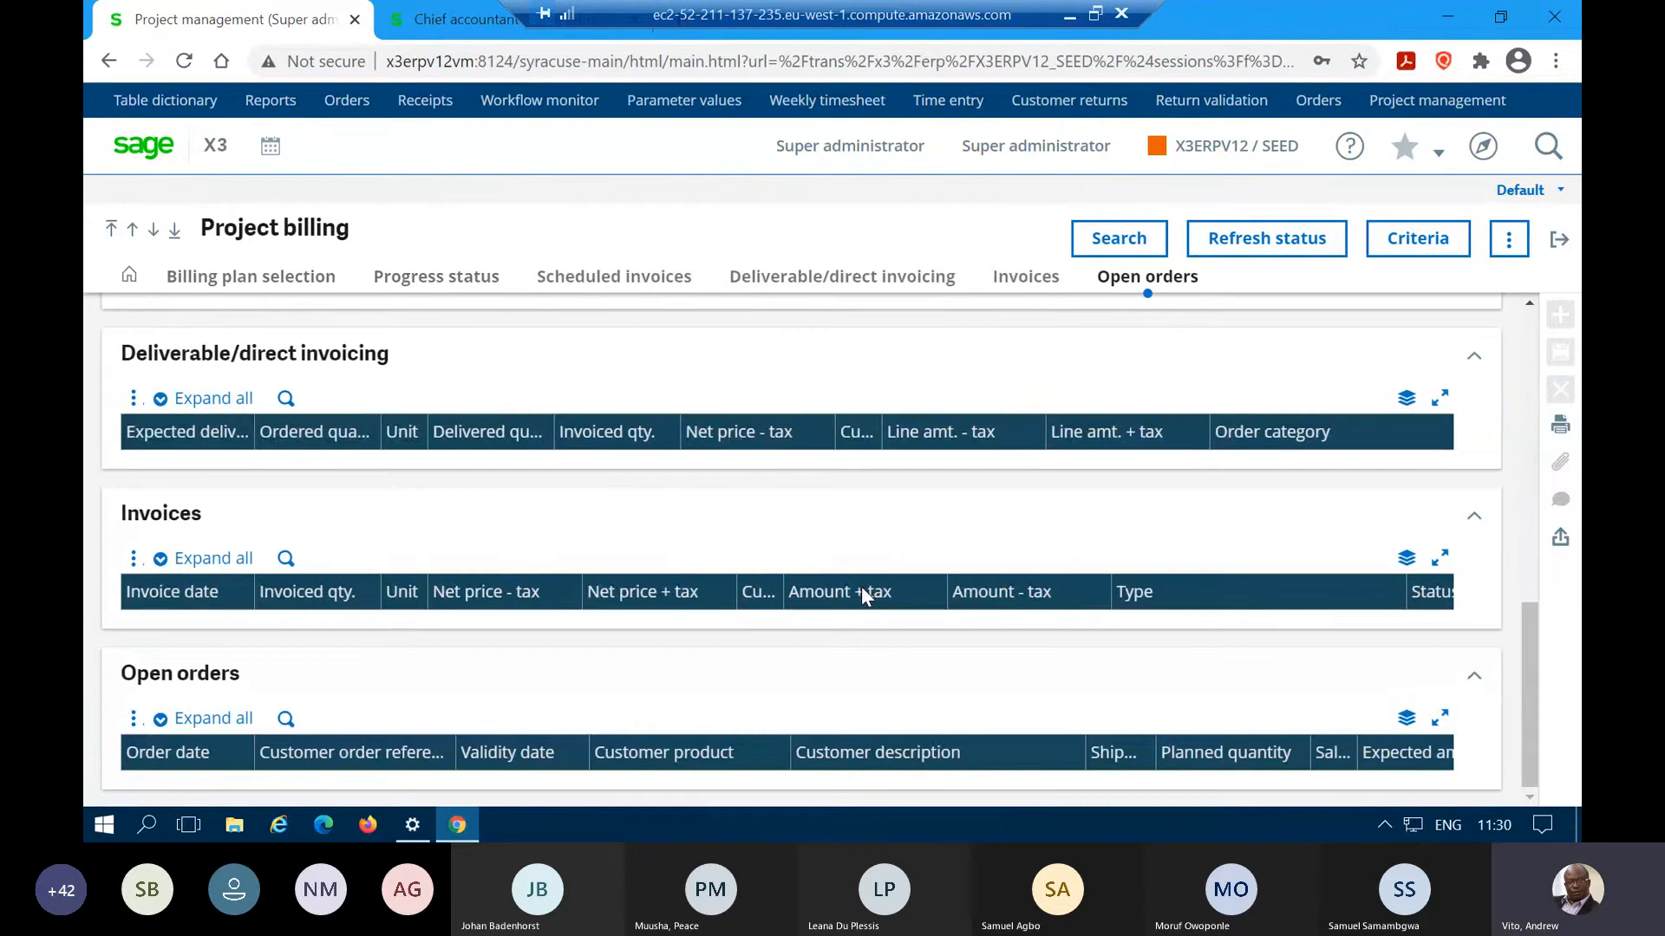
pyautogui.scroll(7, 861, 586)
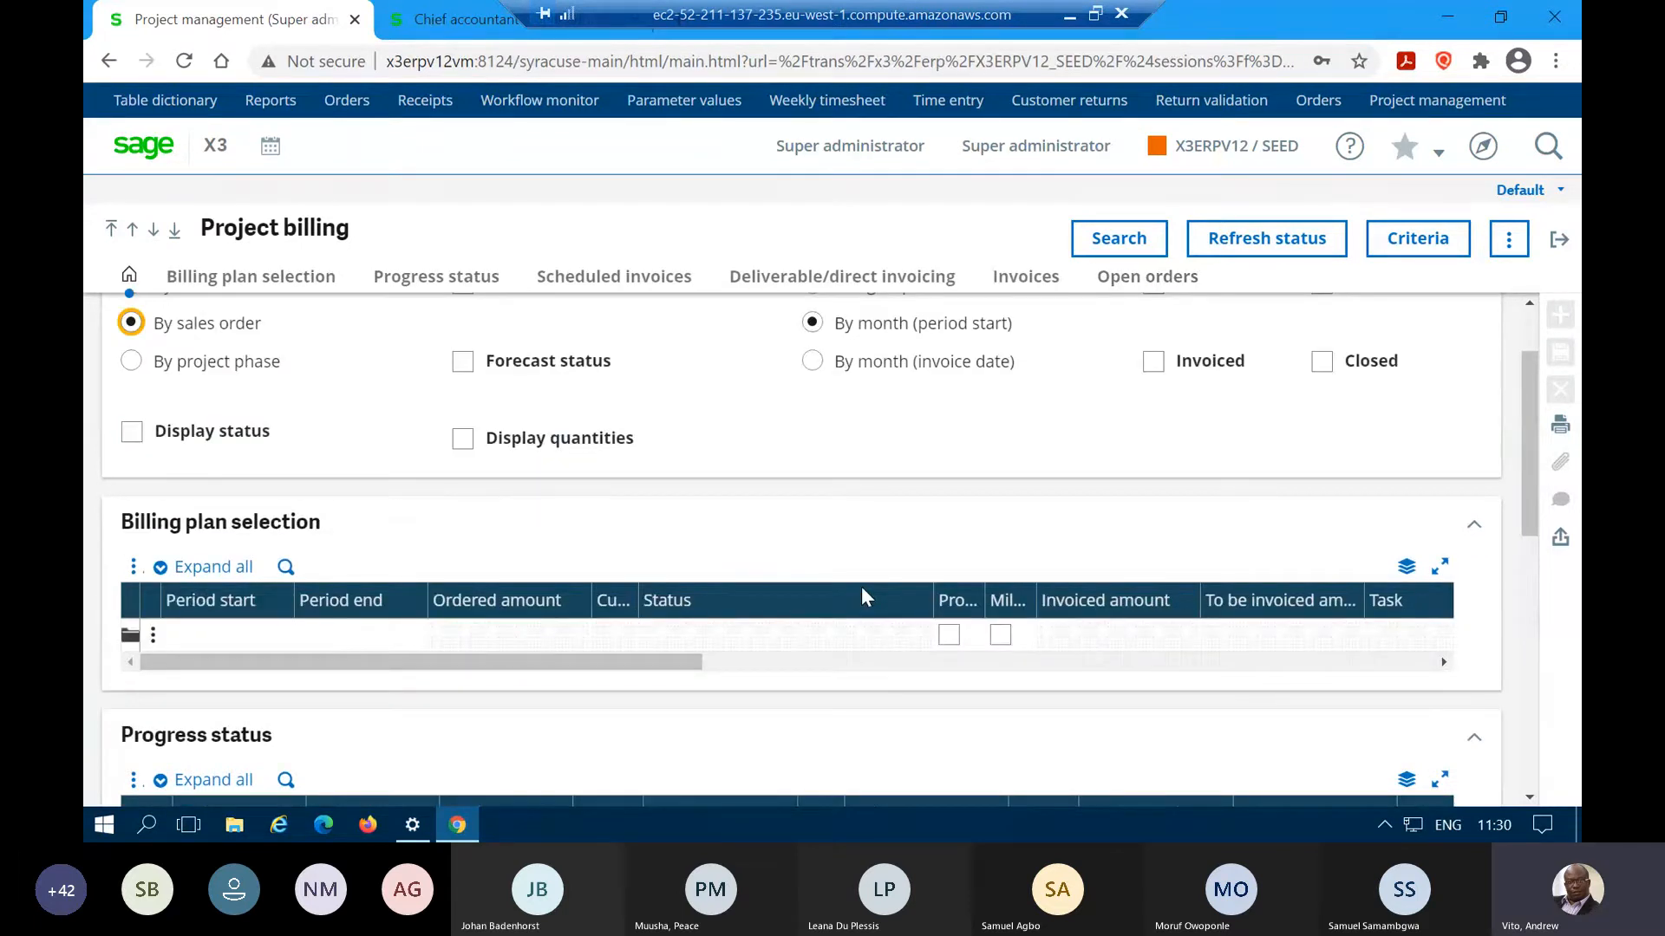
pyautogui.scroll(1, 861, 586)
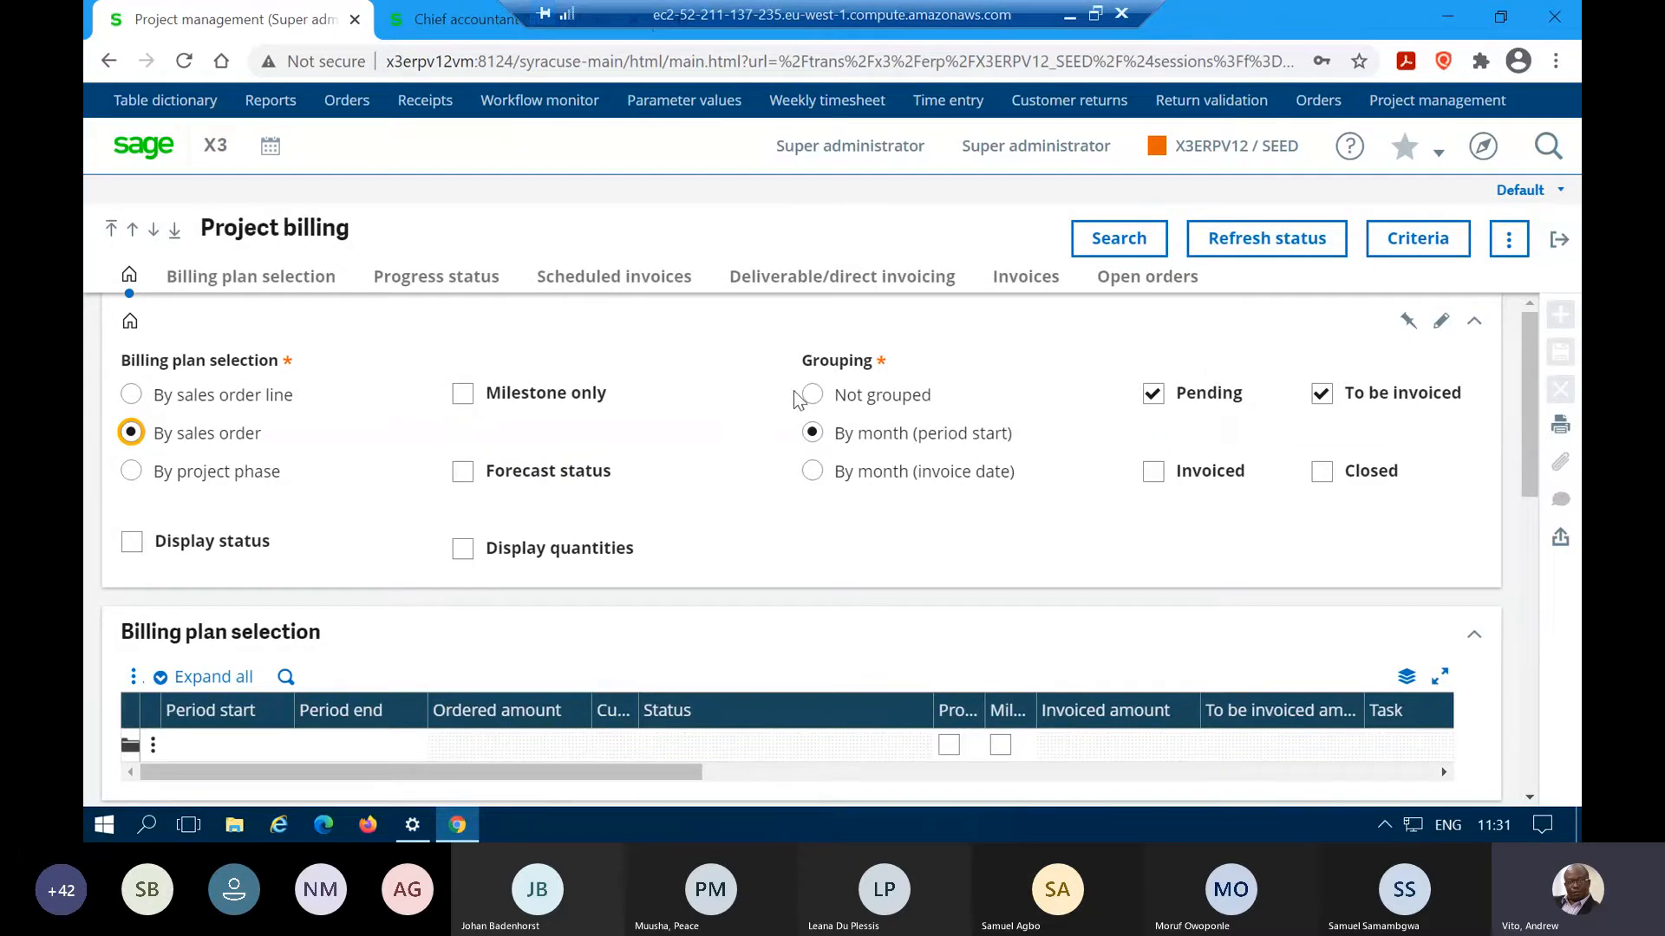
pyautogui.click(1561, 241)
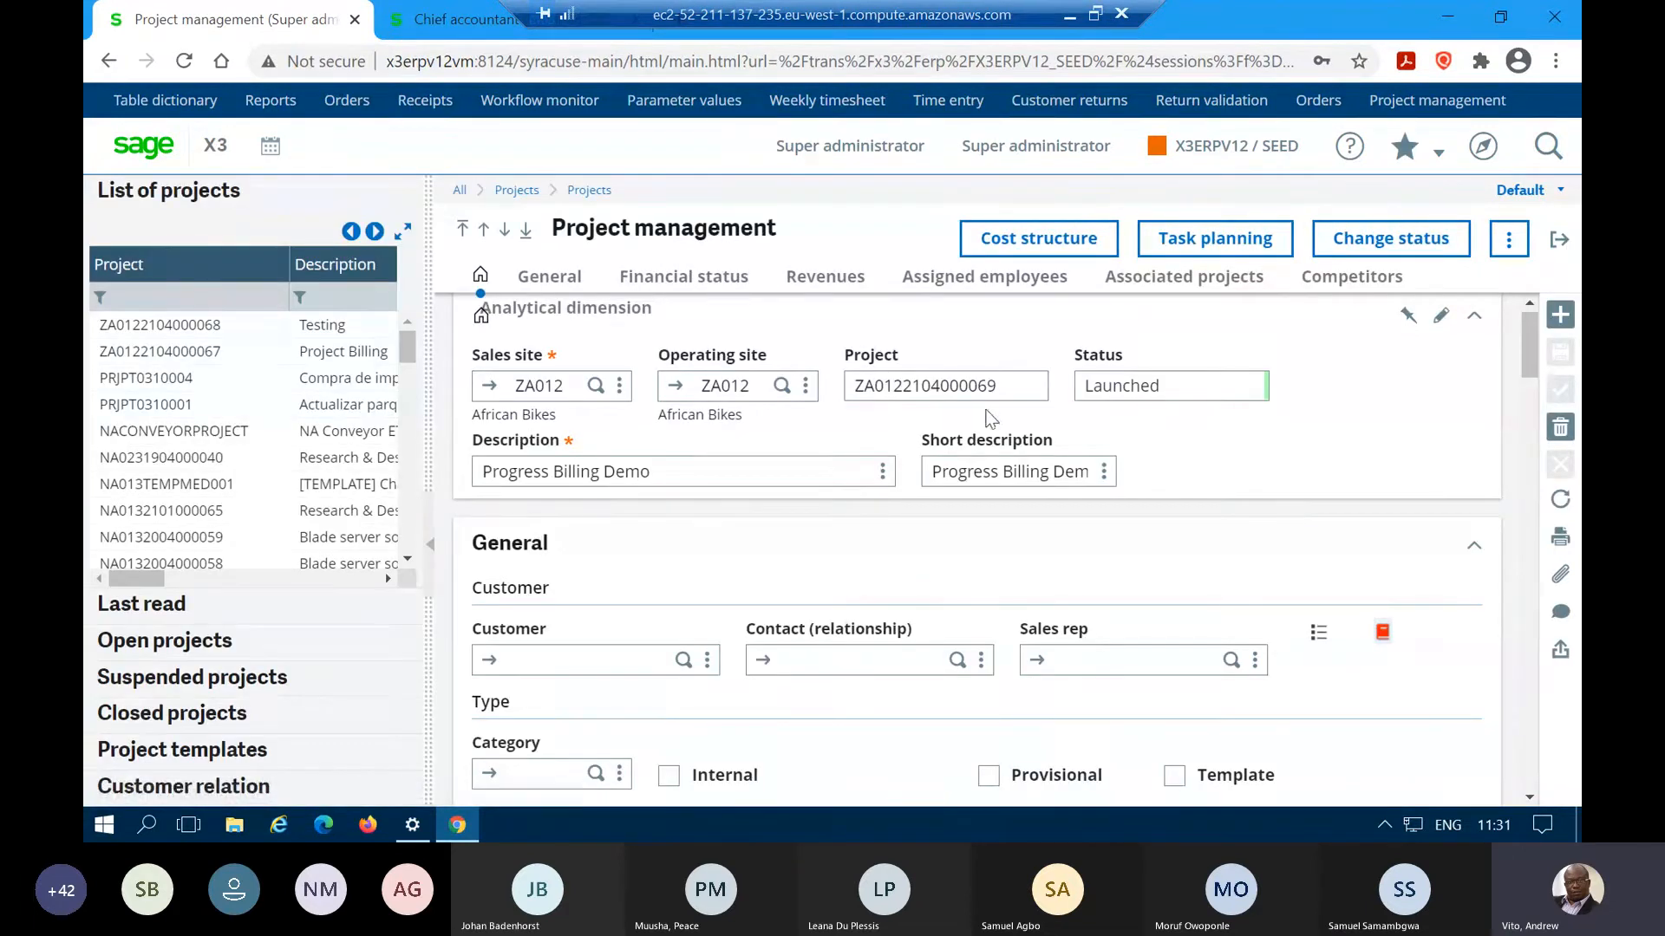
# - Select the Progress Billing Demo project's code, then leave the project and start a new sales order with the ALL Full entry transaction
pyautogui.click(1018, 392)
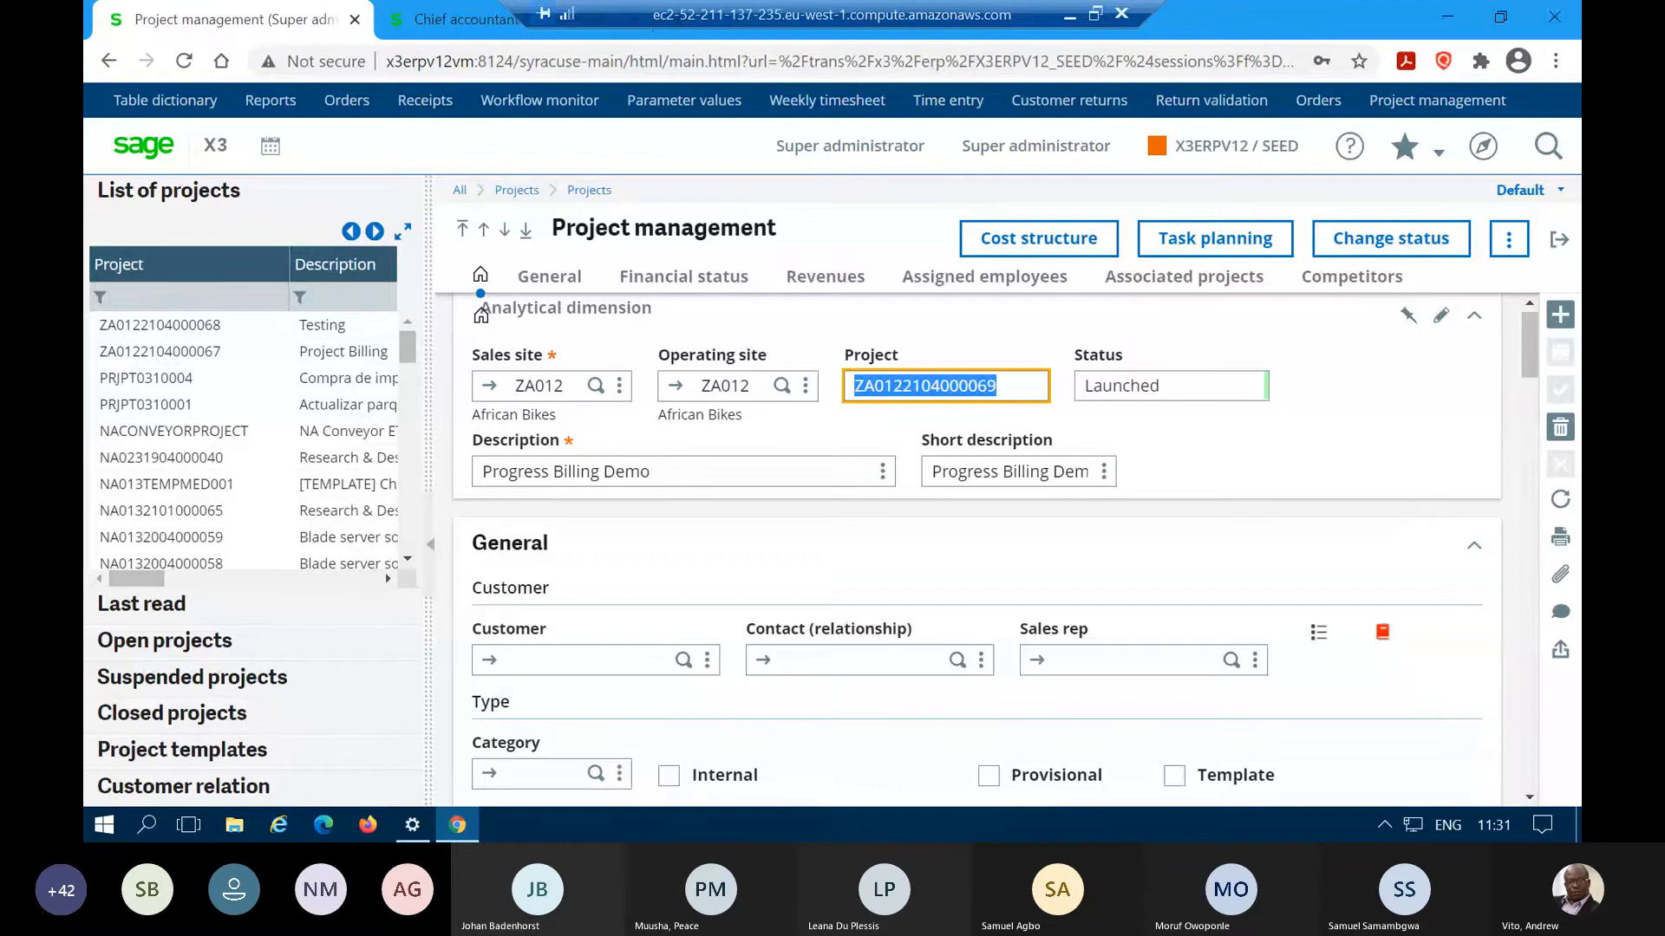
pyautogui.click(1565, 243)
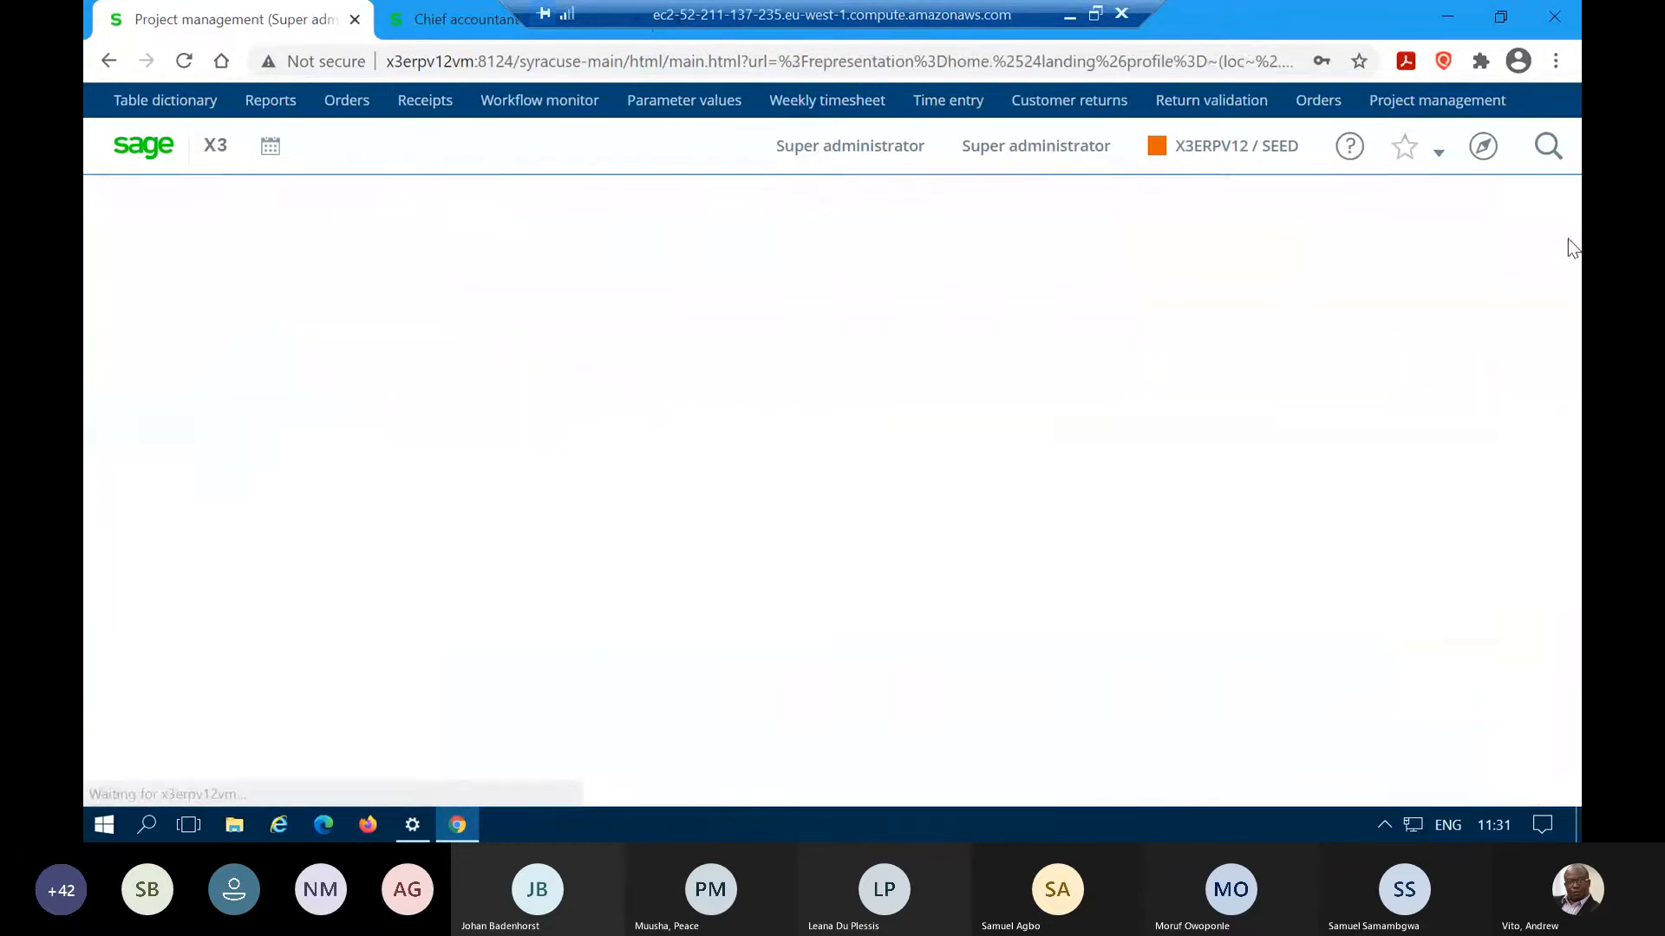
pyautogui.click(1319, 100)
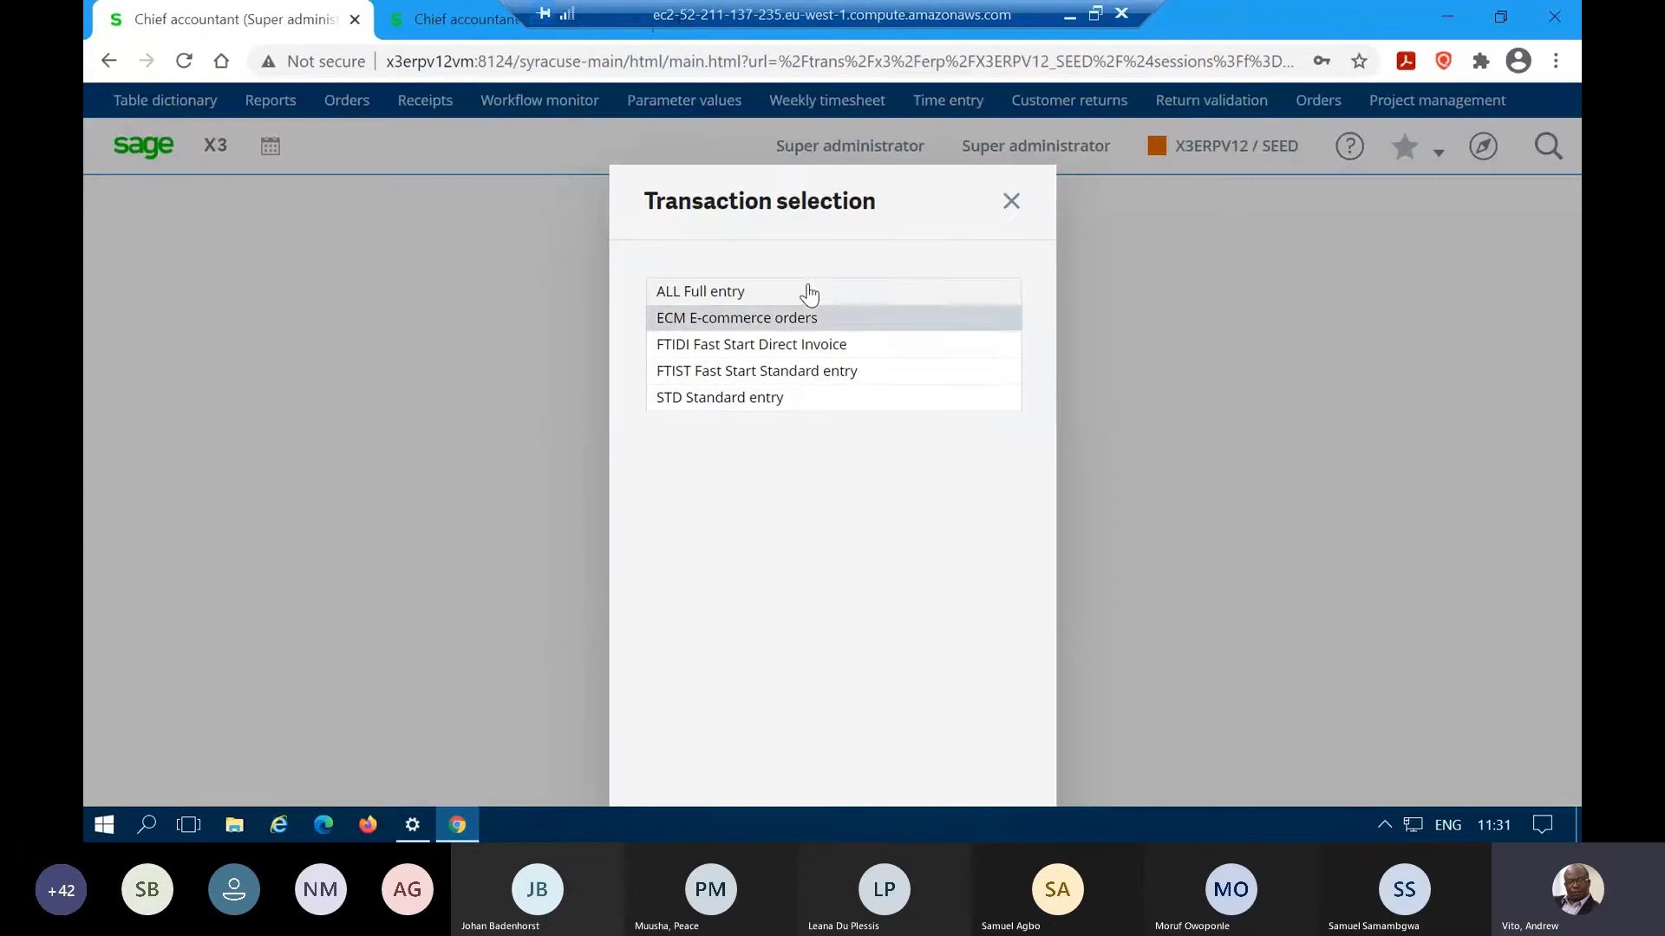
pyautogui.click(796, 292)
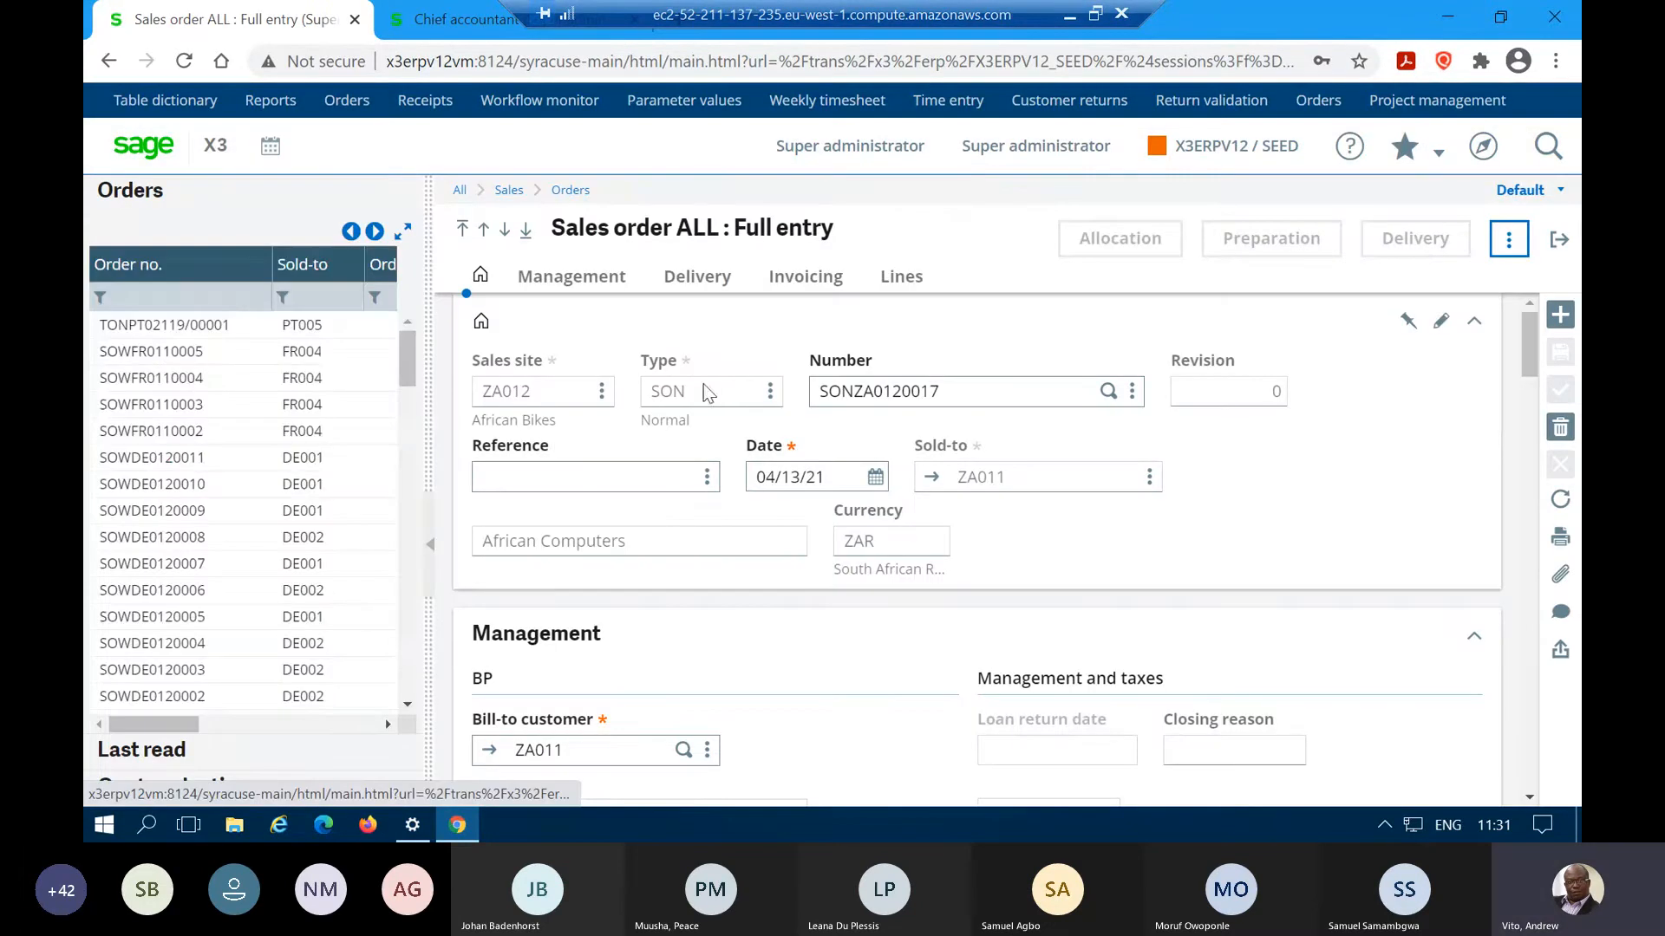
pyautogui.click(1561, 316)
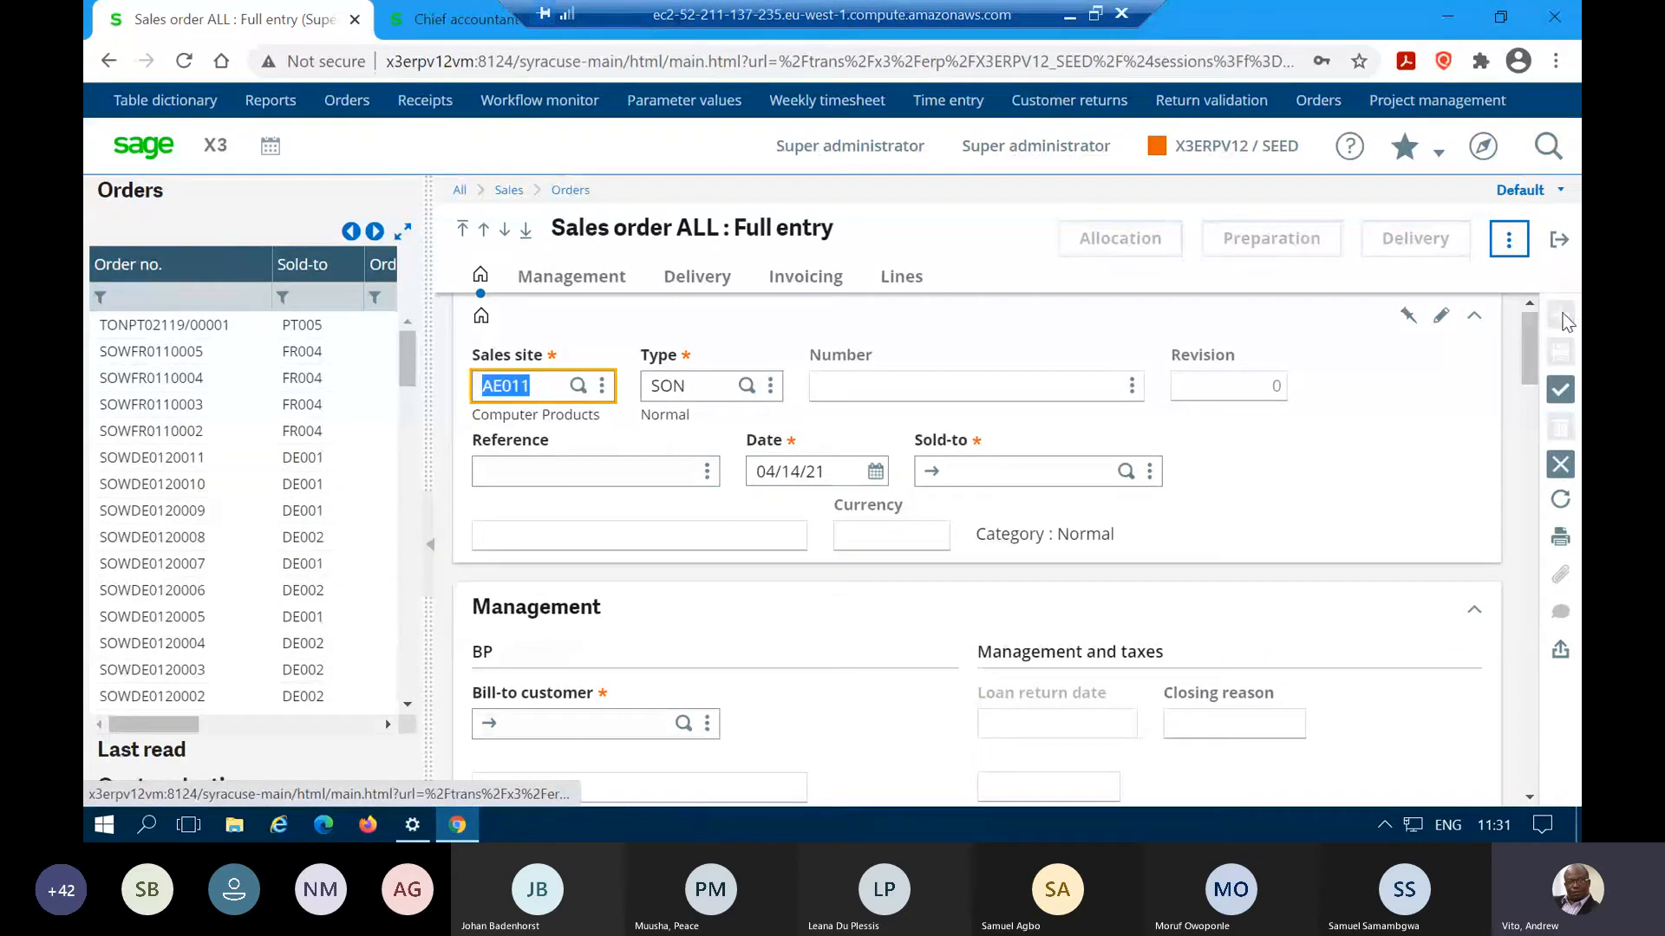
# - Set the new order's sales site to ZA012 and its sold-to customer to African Computers
pyautogui.write('Za012')
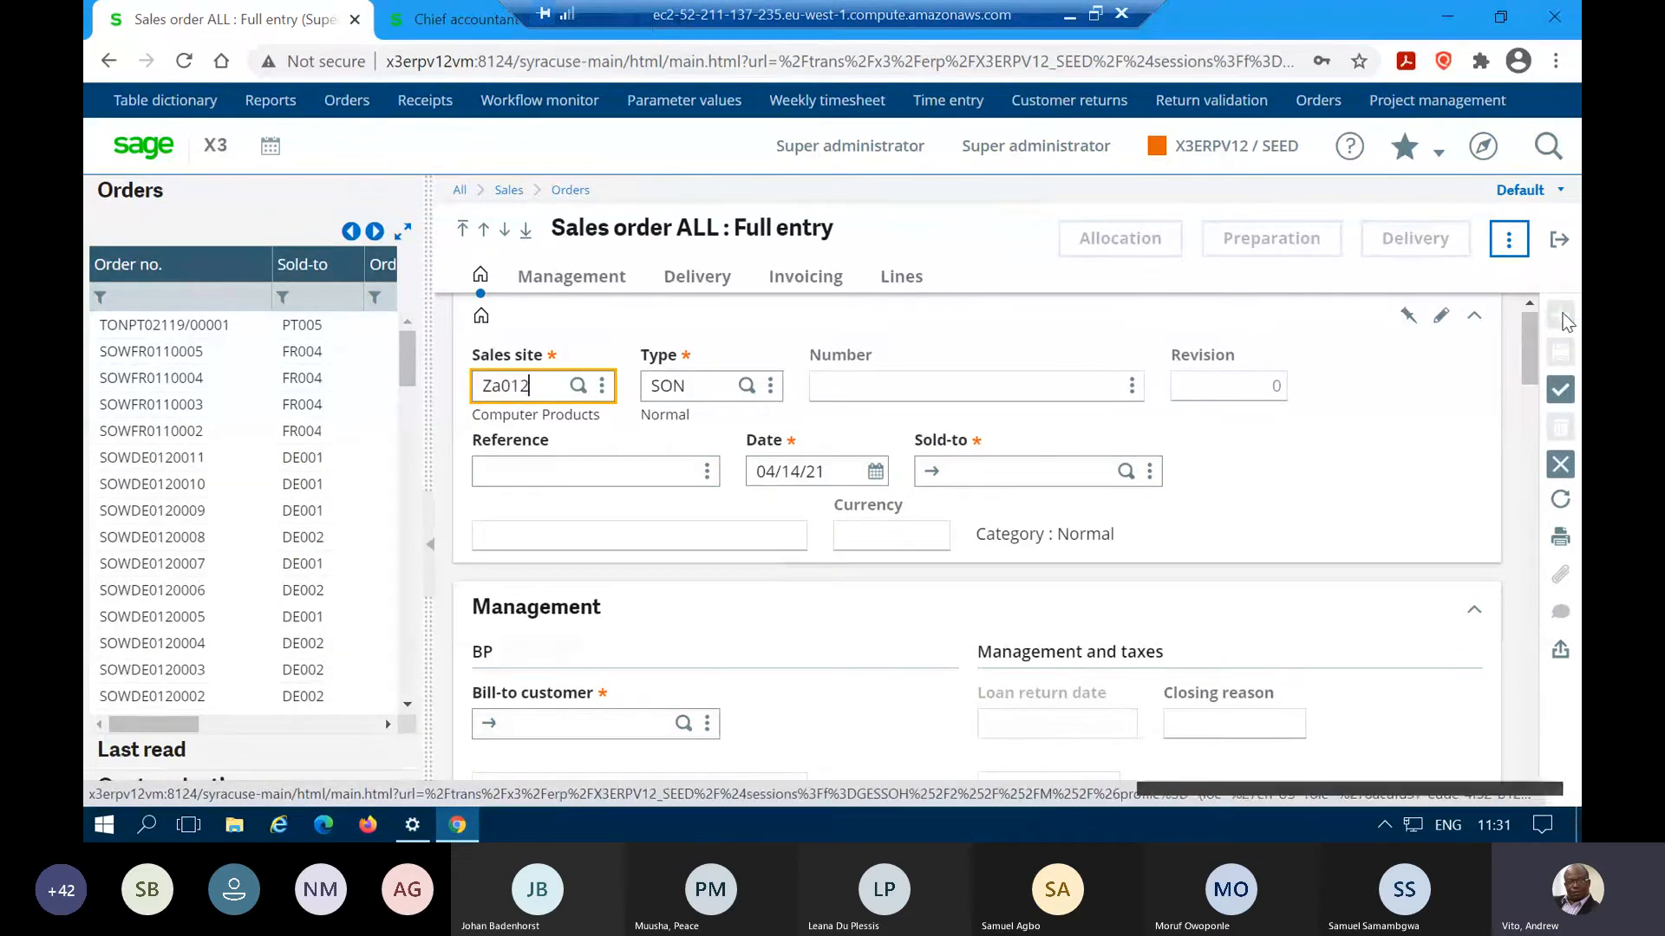
pyautogui.press('Tab')
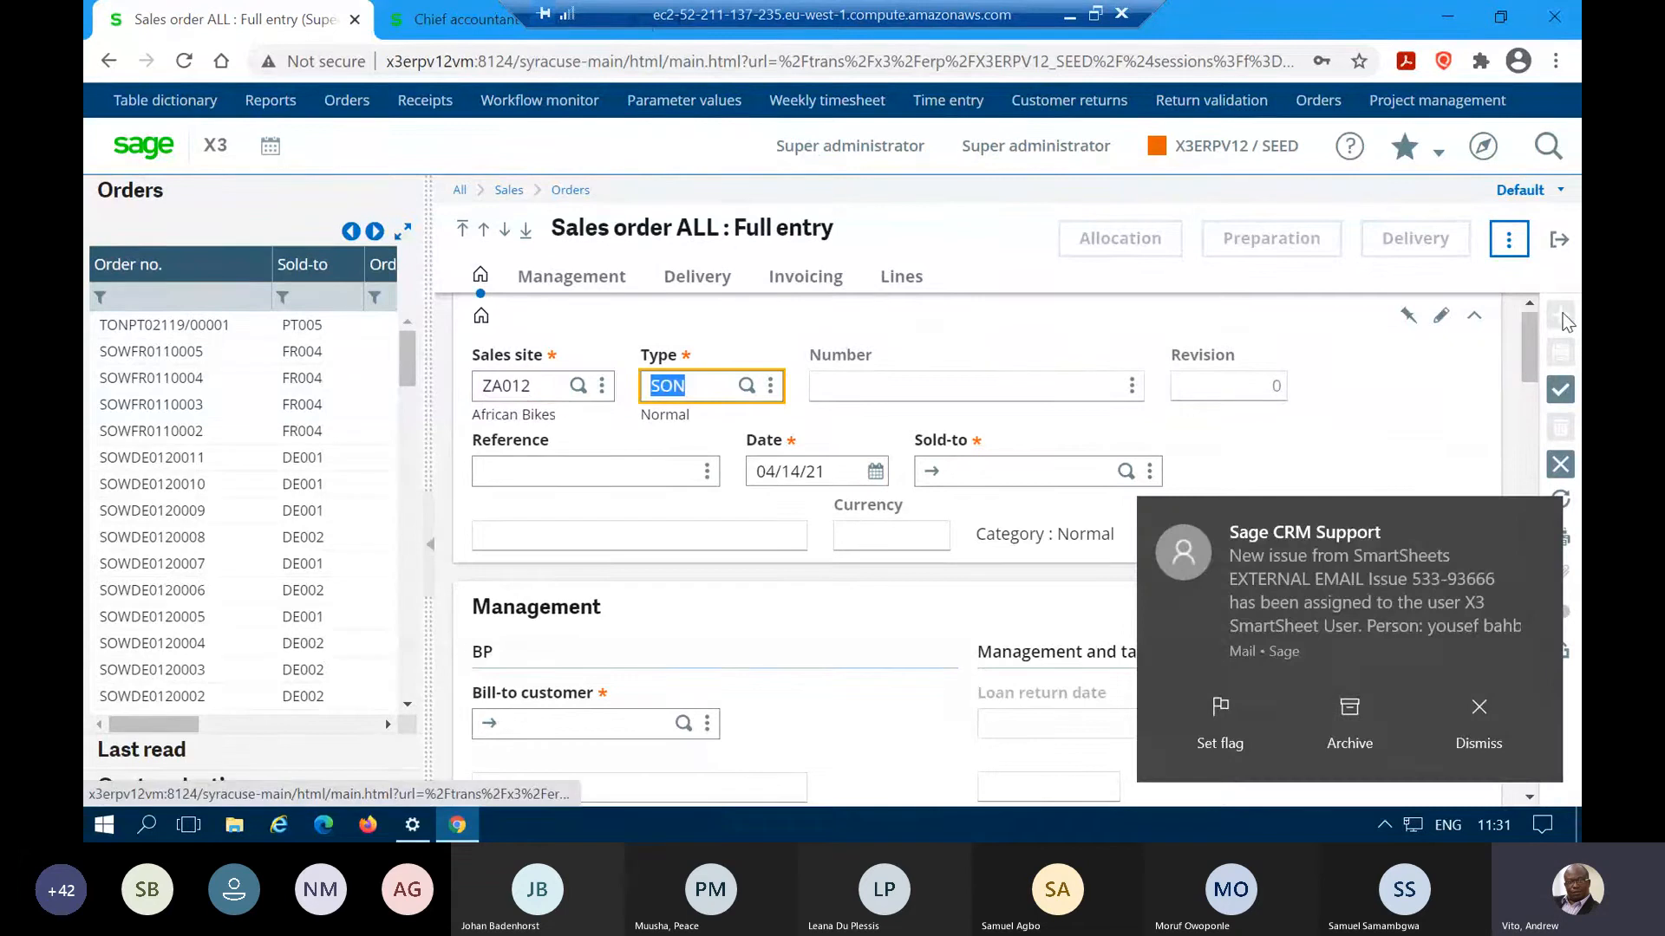
pyautogui.click(988, 461)
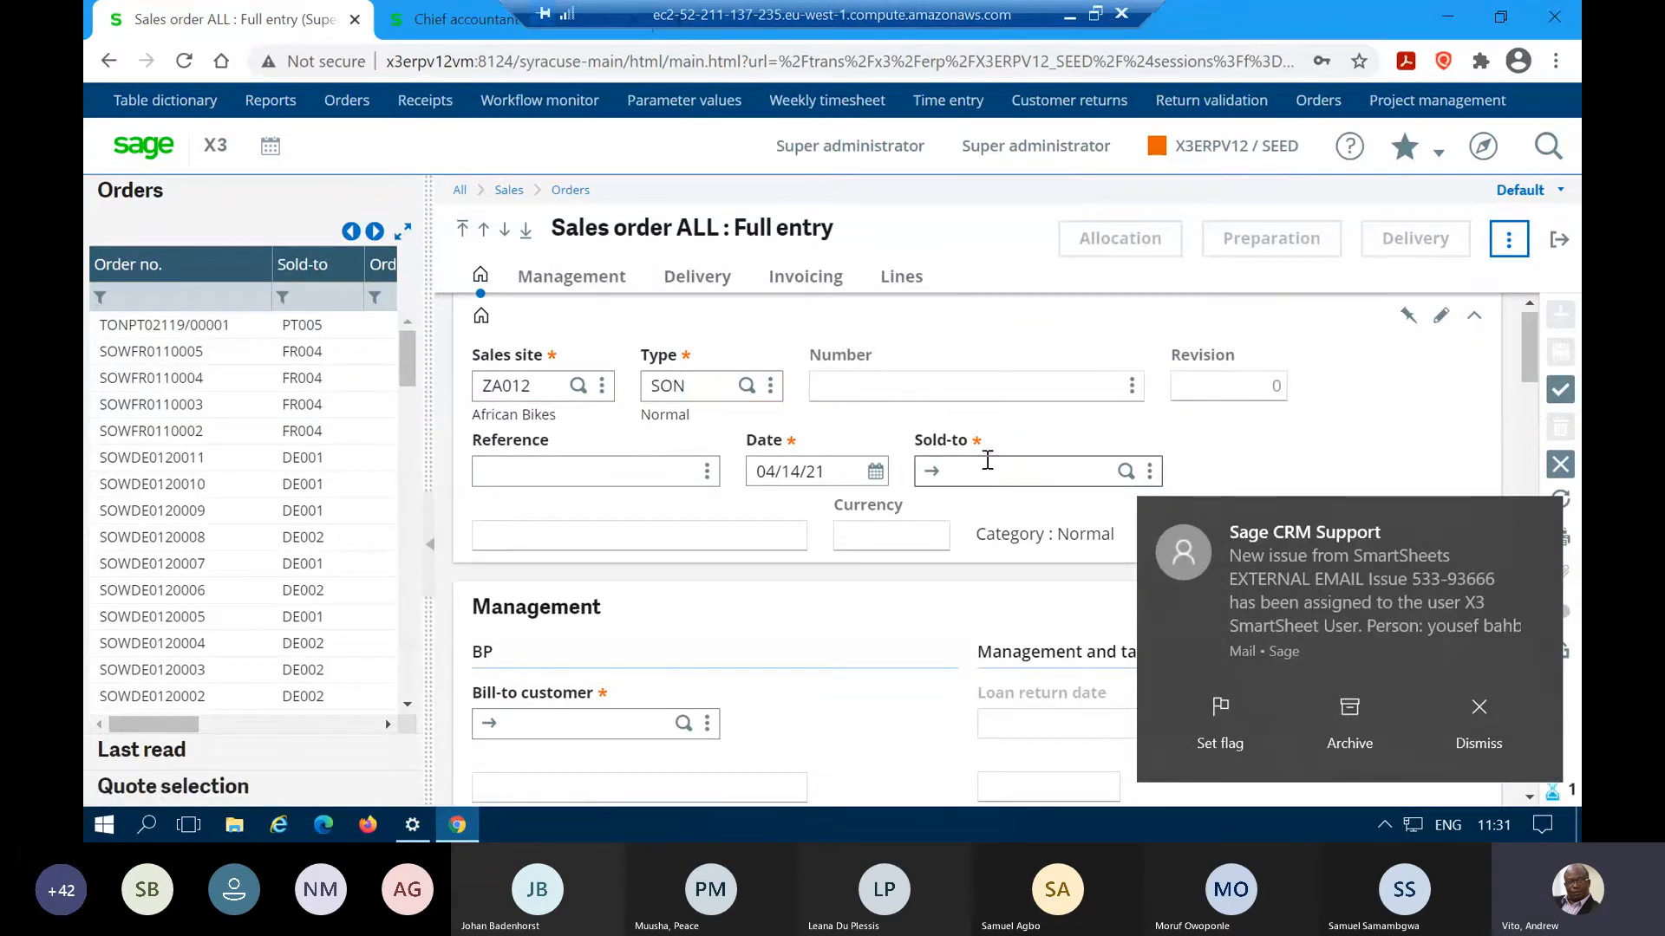
pyautogui.write('ZA0')
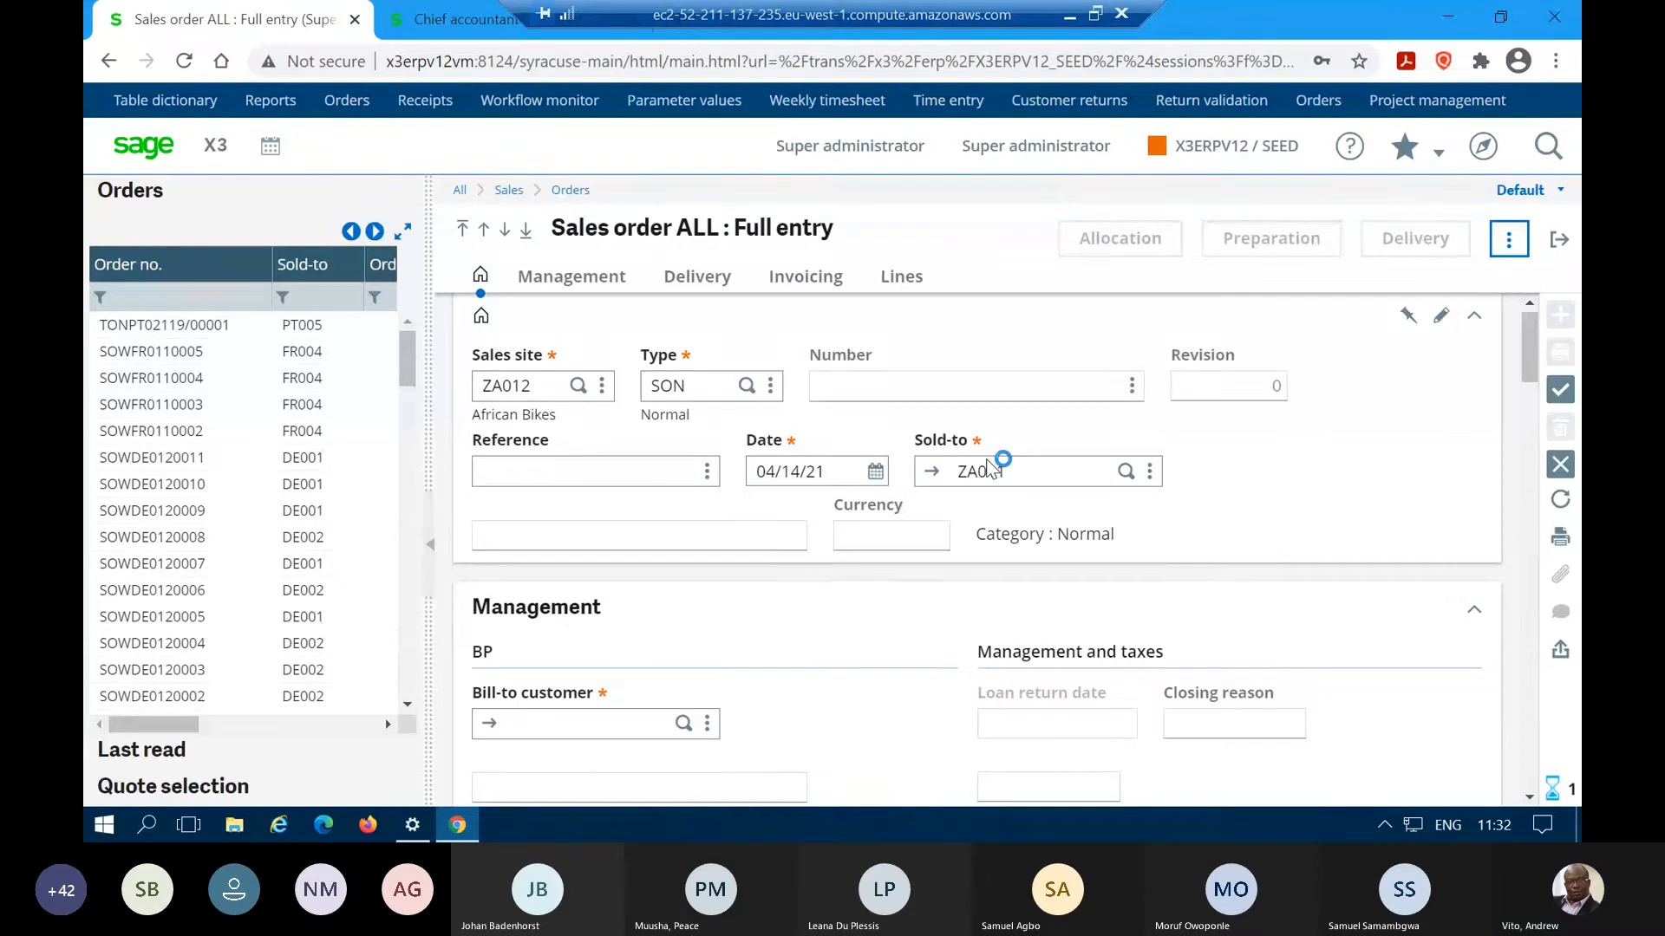
pyautogui.write('11')
pyautogui.press('Tab')
# - Set the order's shipment site to ZA012 in the delivery details
pyautogui.scroll(-4, 769, 555)
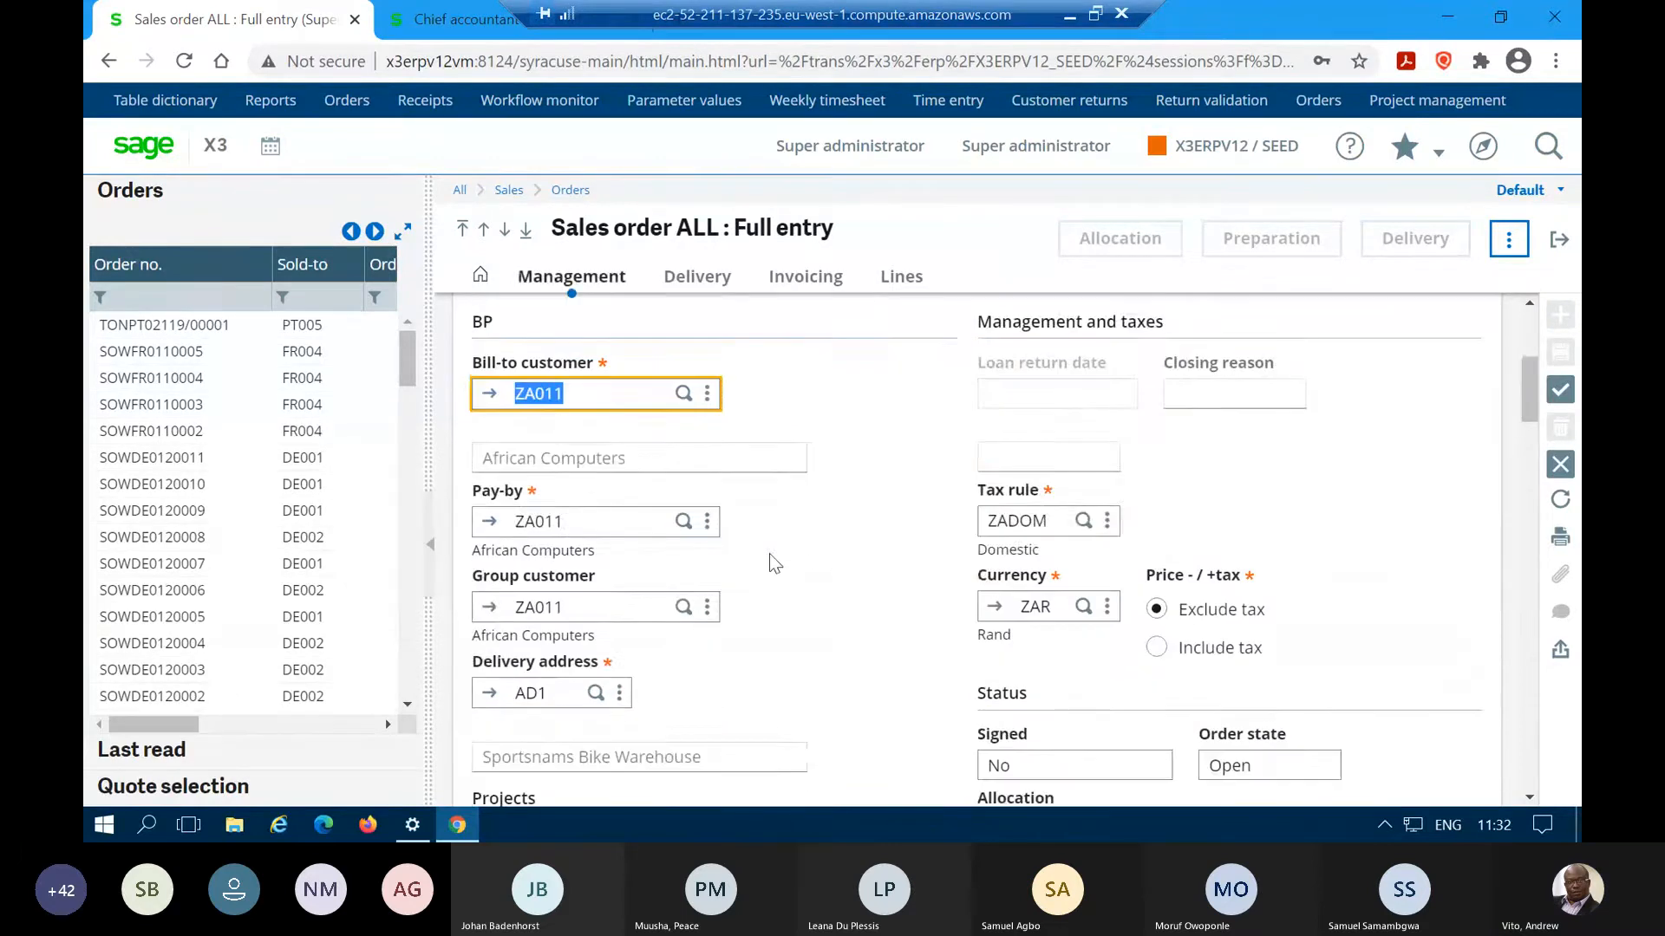
pyautogui.scroll(-2, 769, 555)
pyautogui.scroll(-3, 756, 572)
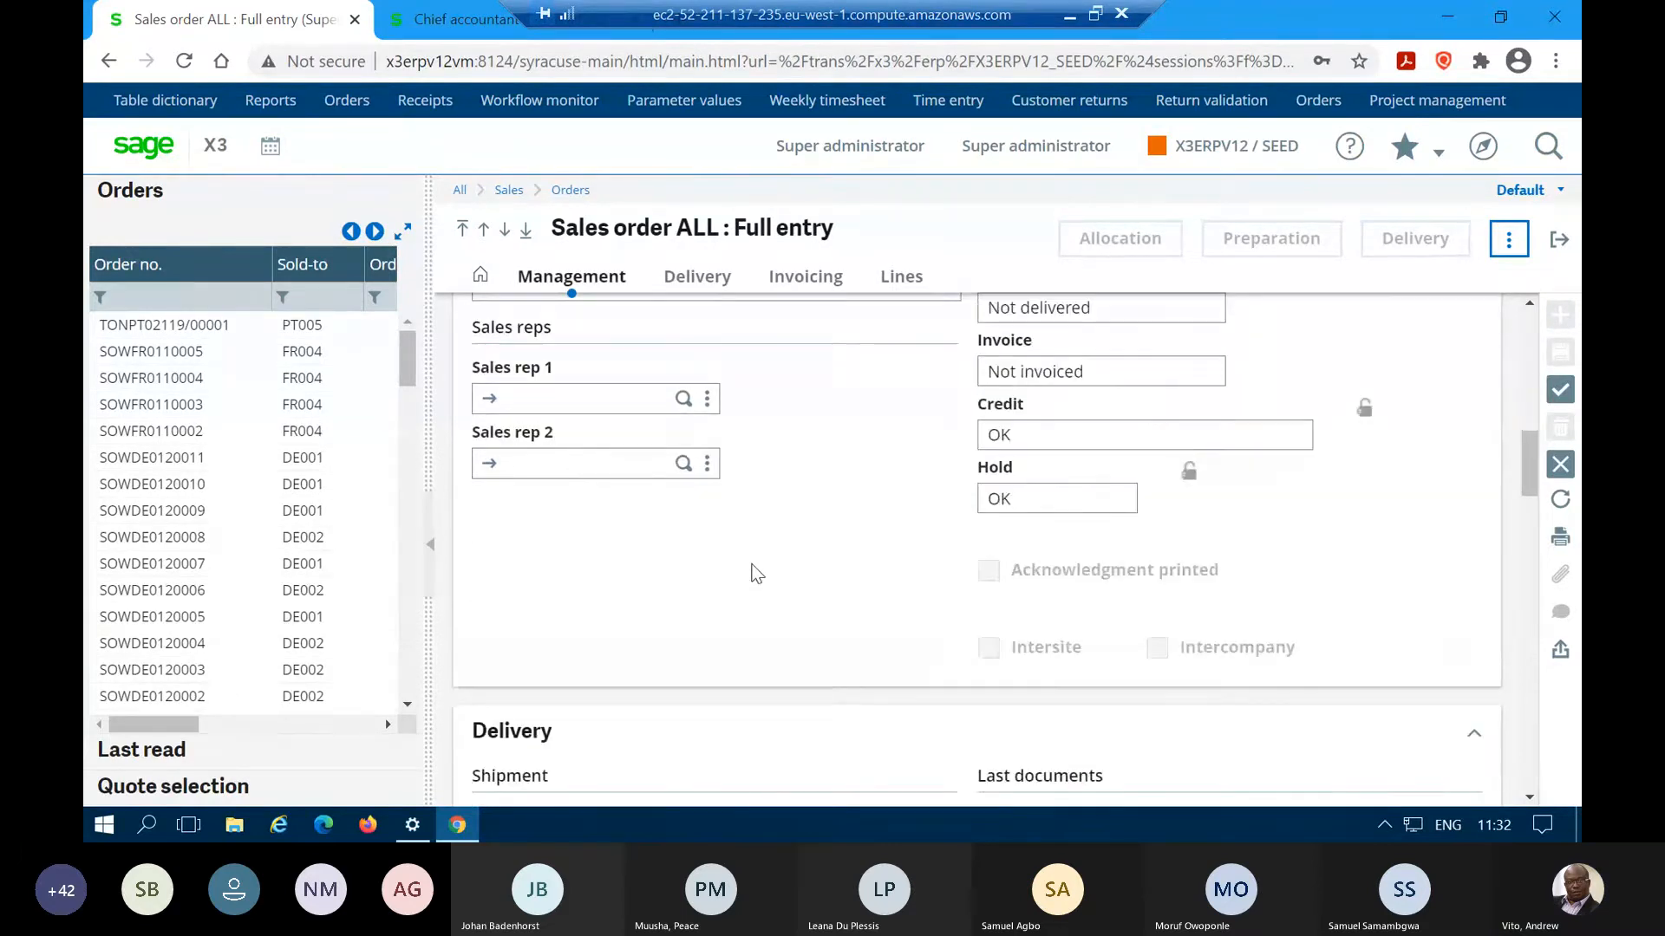
pyautogui.scroll(-2, 757, 574)
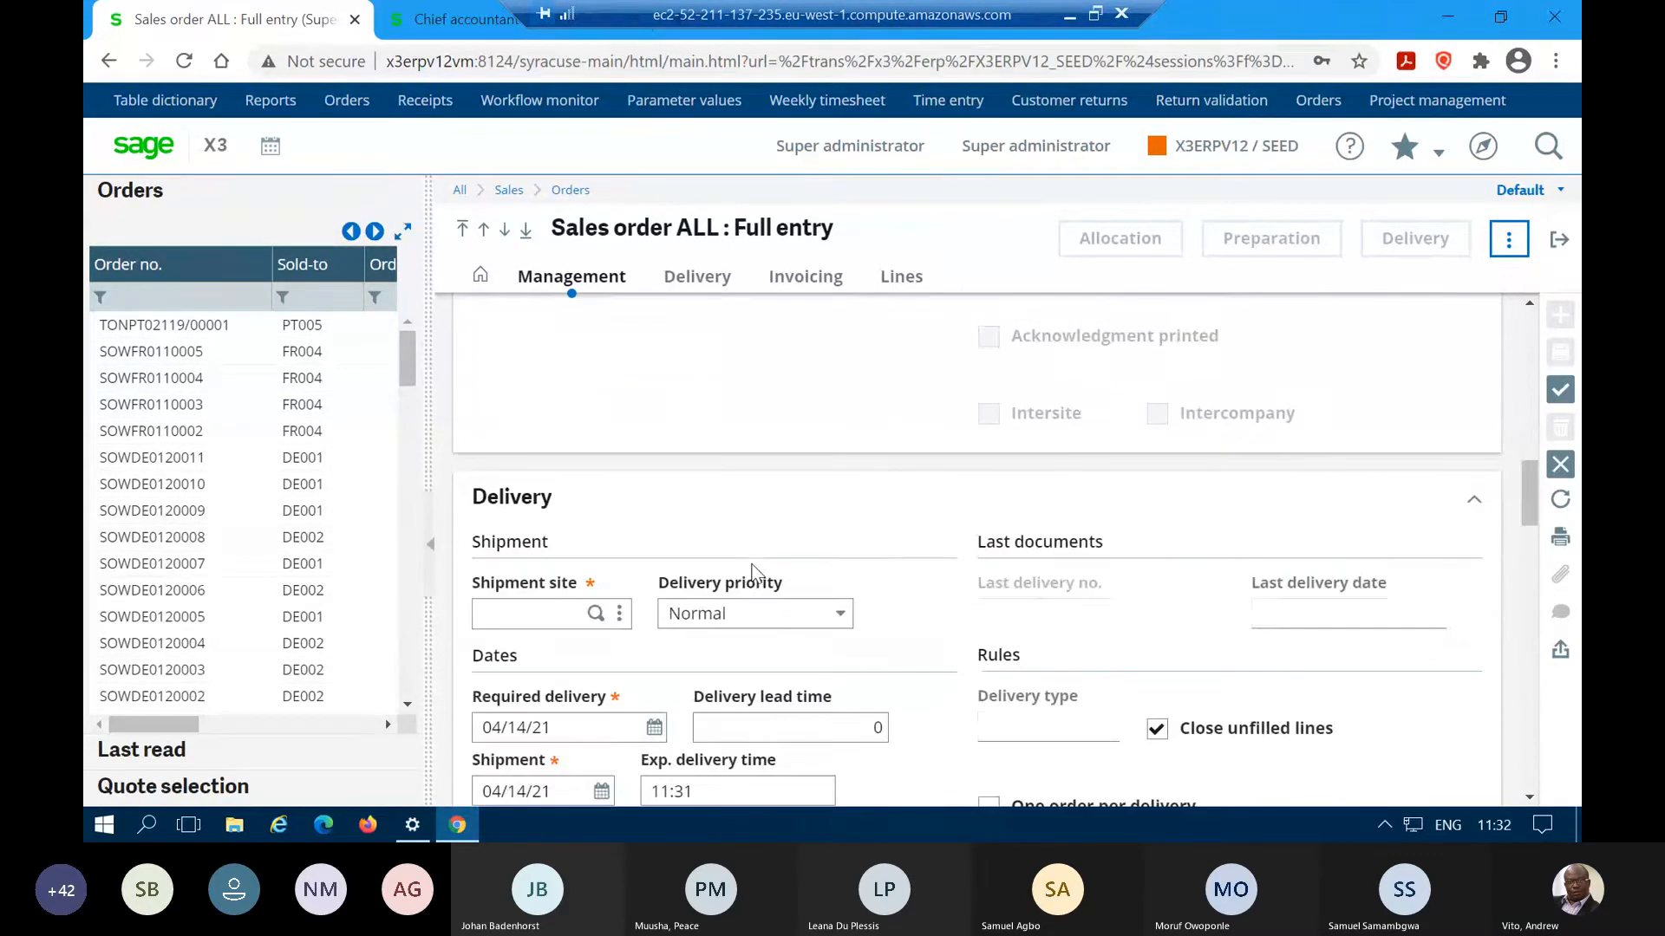
pyautogui.click(544, 614)
pyautogui.write('ZA012')
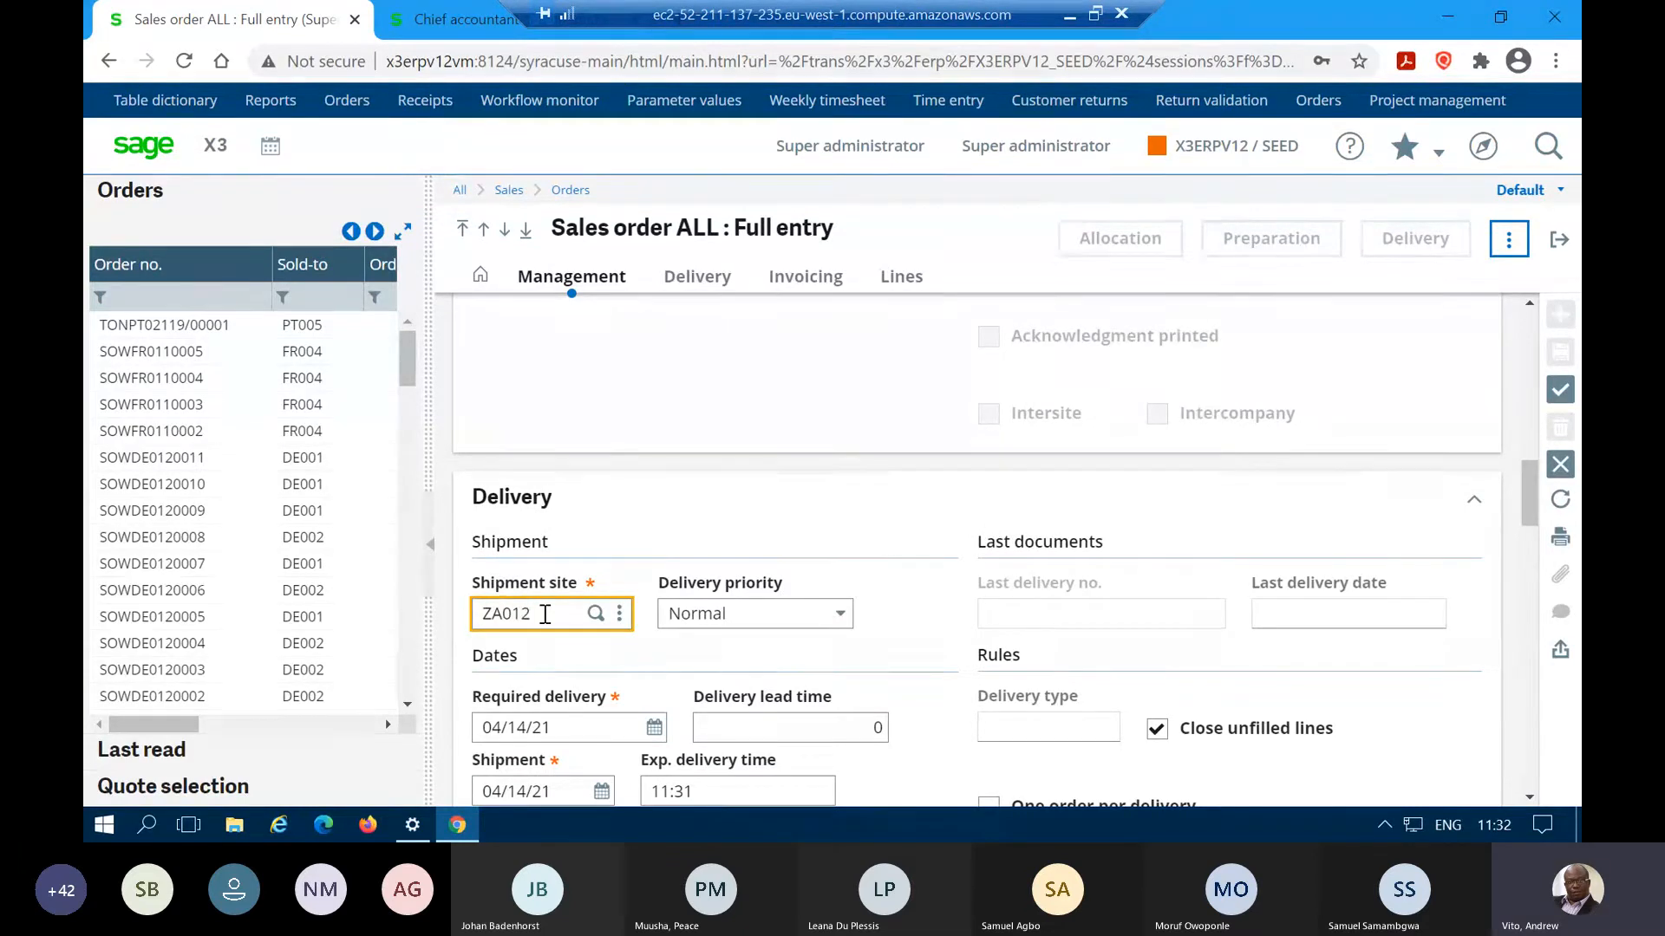
pyautogui.press('Tab')
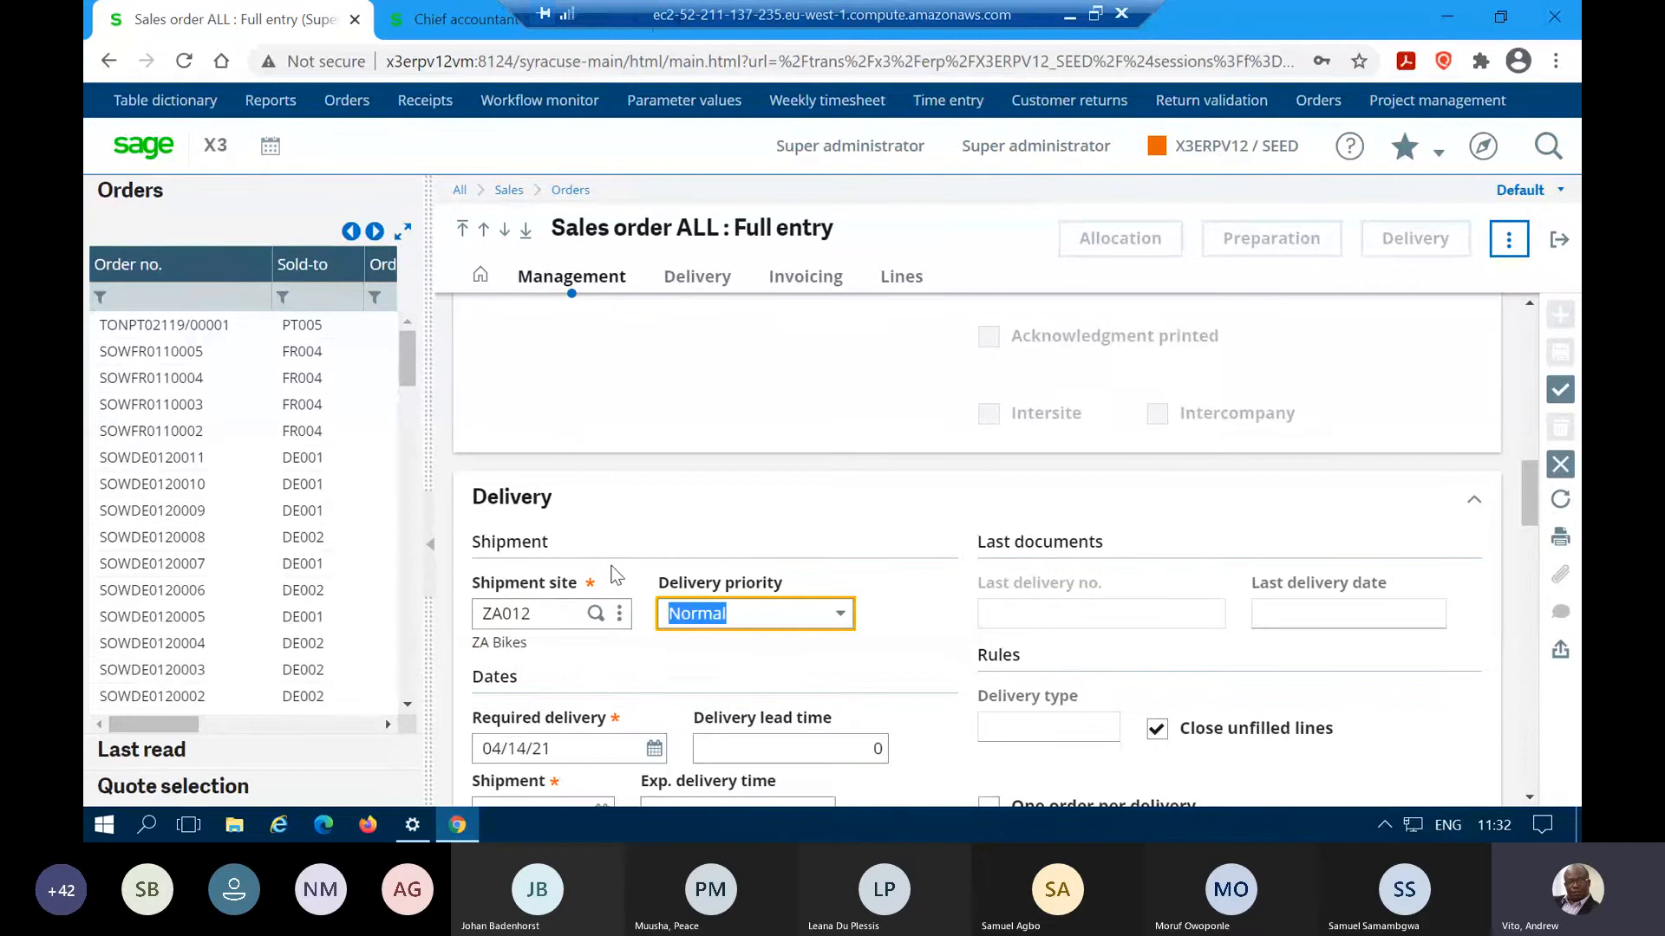
# - Add the non deliverable service product SERV014 to the first order line by looking up products starting with SERV
pyautogui.scroll(-4, 616, 575)
pyautogui.scroll(-4, 613, 566)
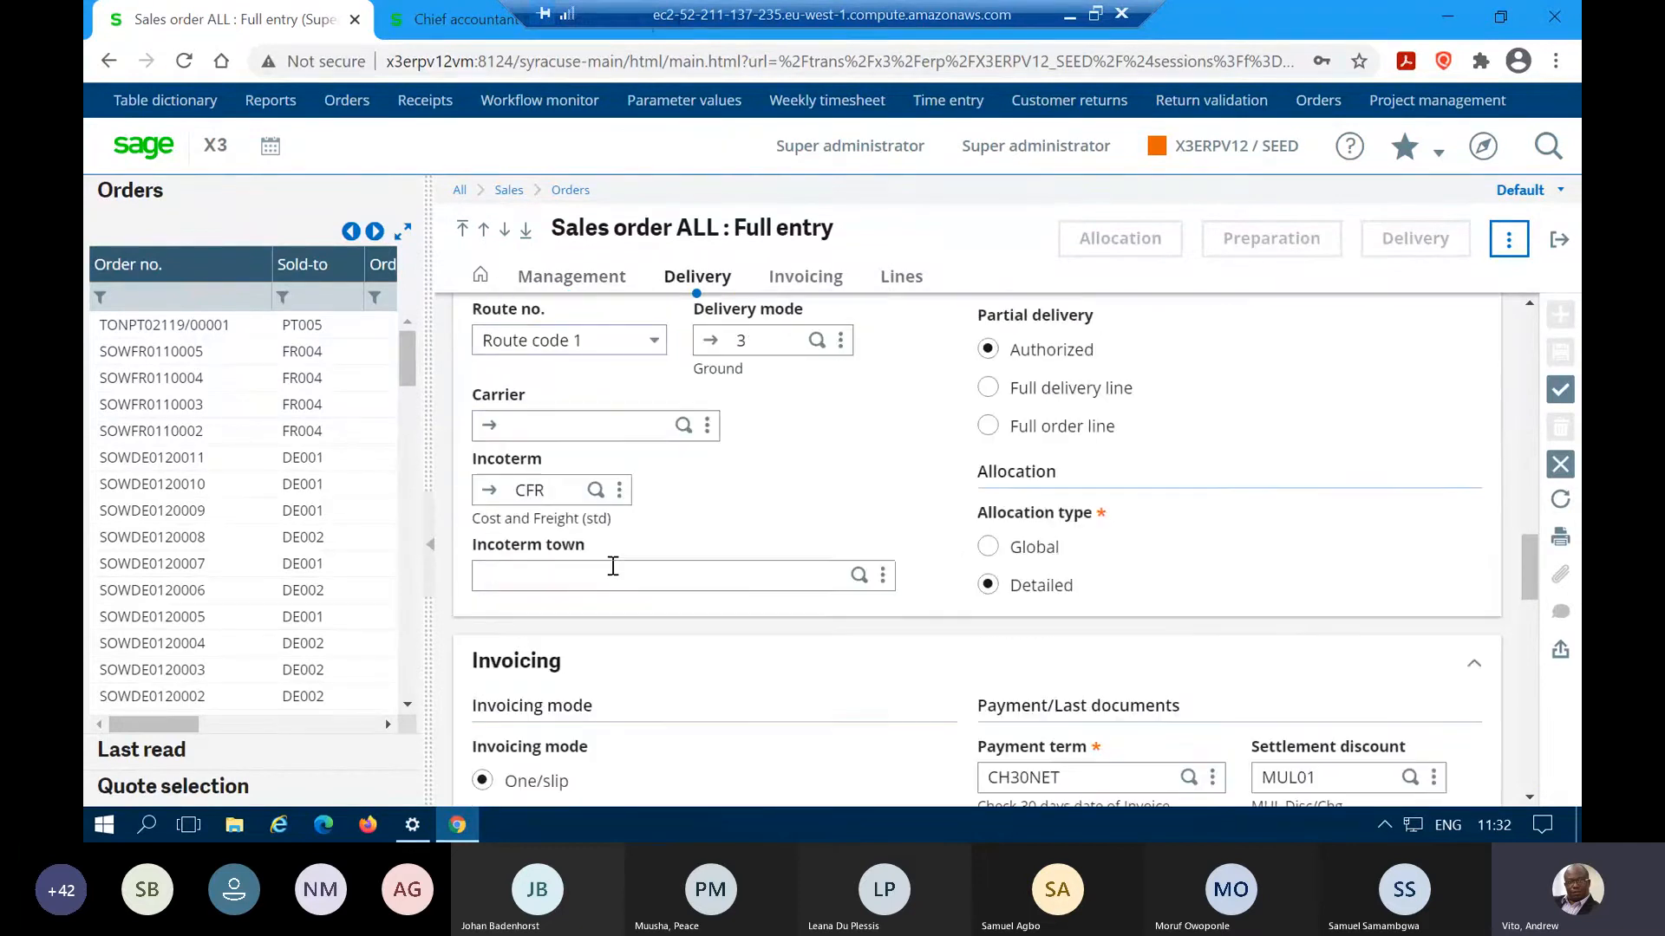
pyautogui.scroll(-10, 612, 566)
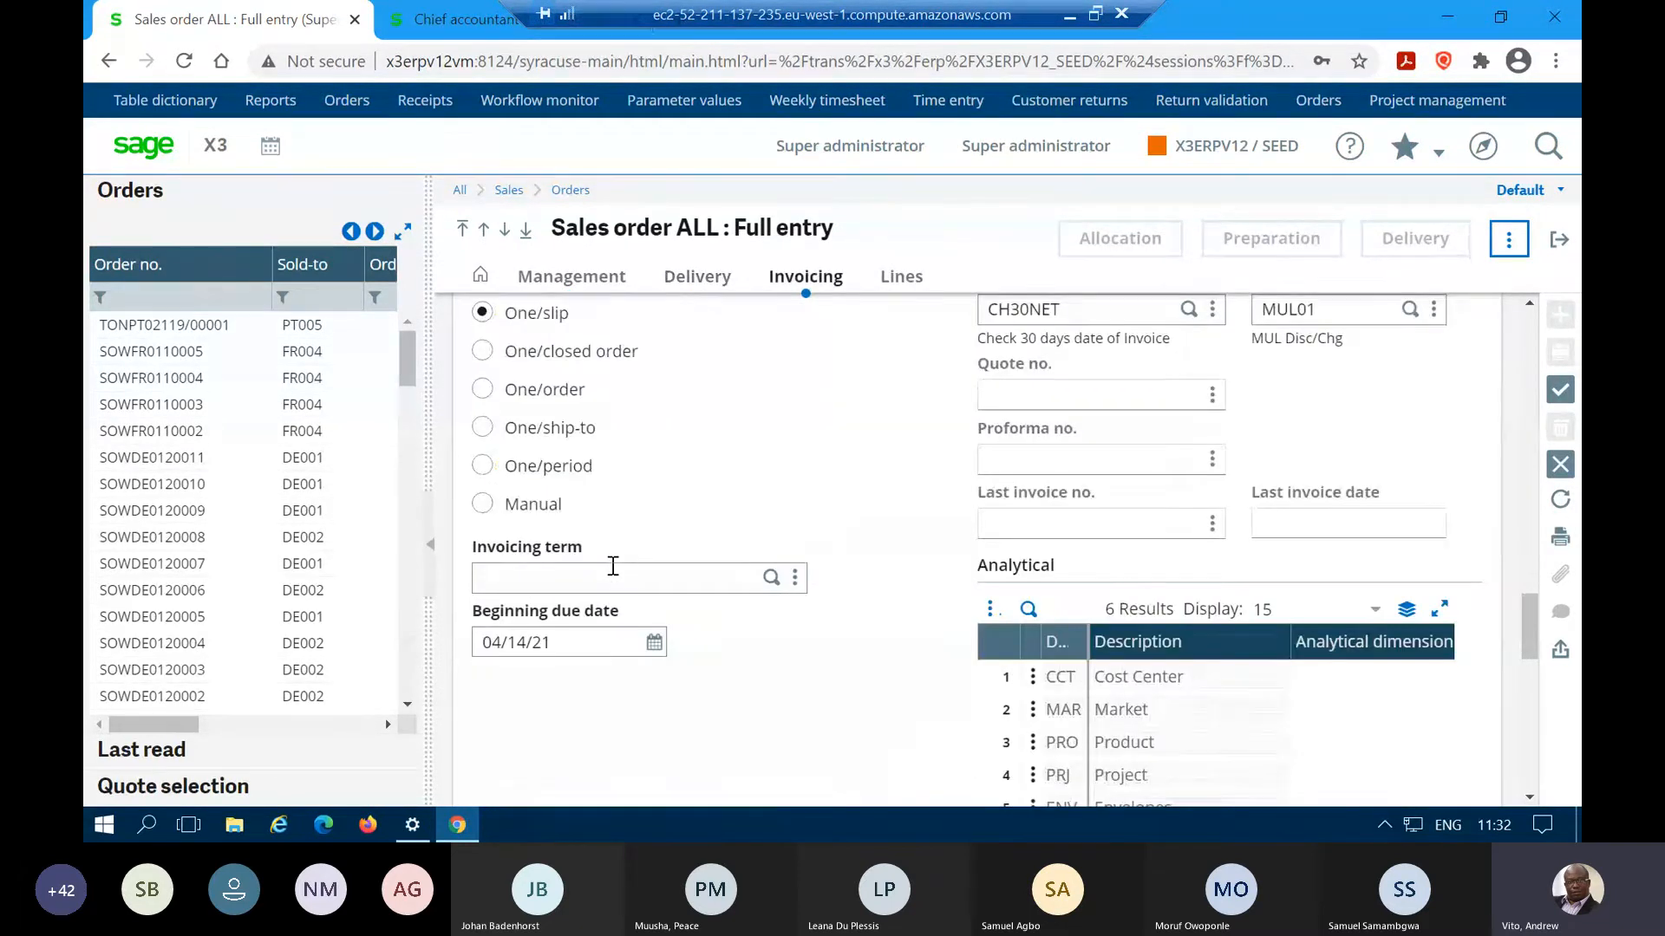
pyautogui.scroll(-3, 613, 568)
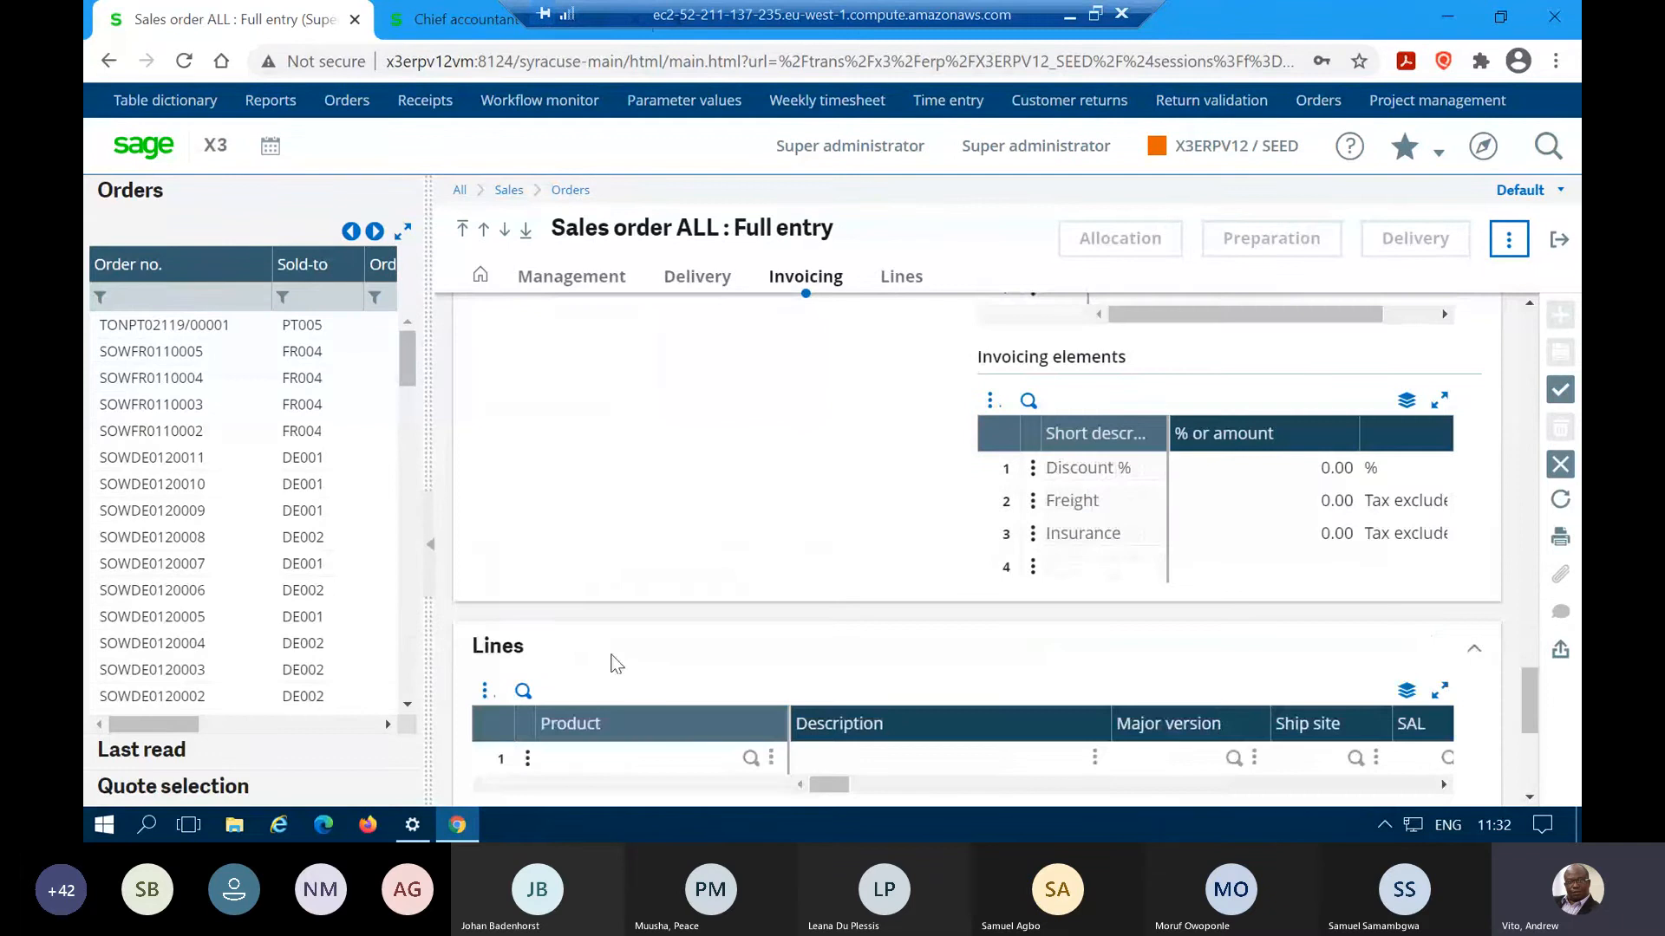
pyautogui.scroll(-2, 611, 664)
pyautogui.click(598, 642)
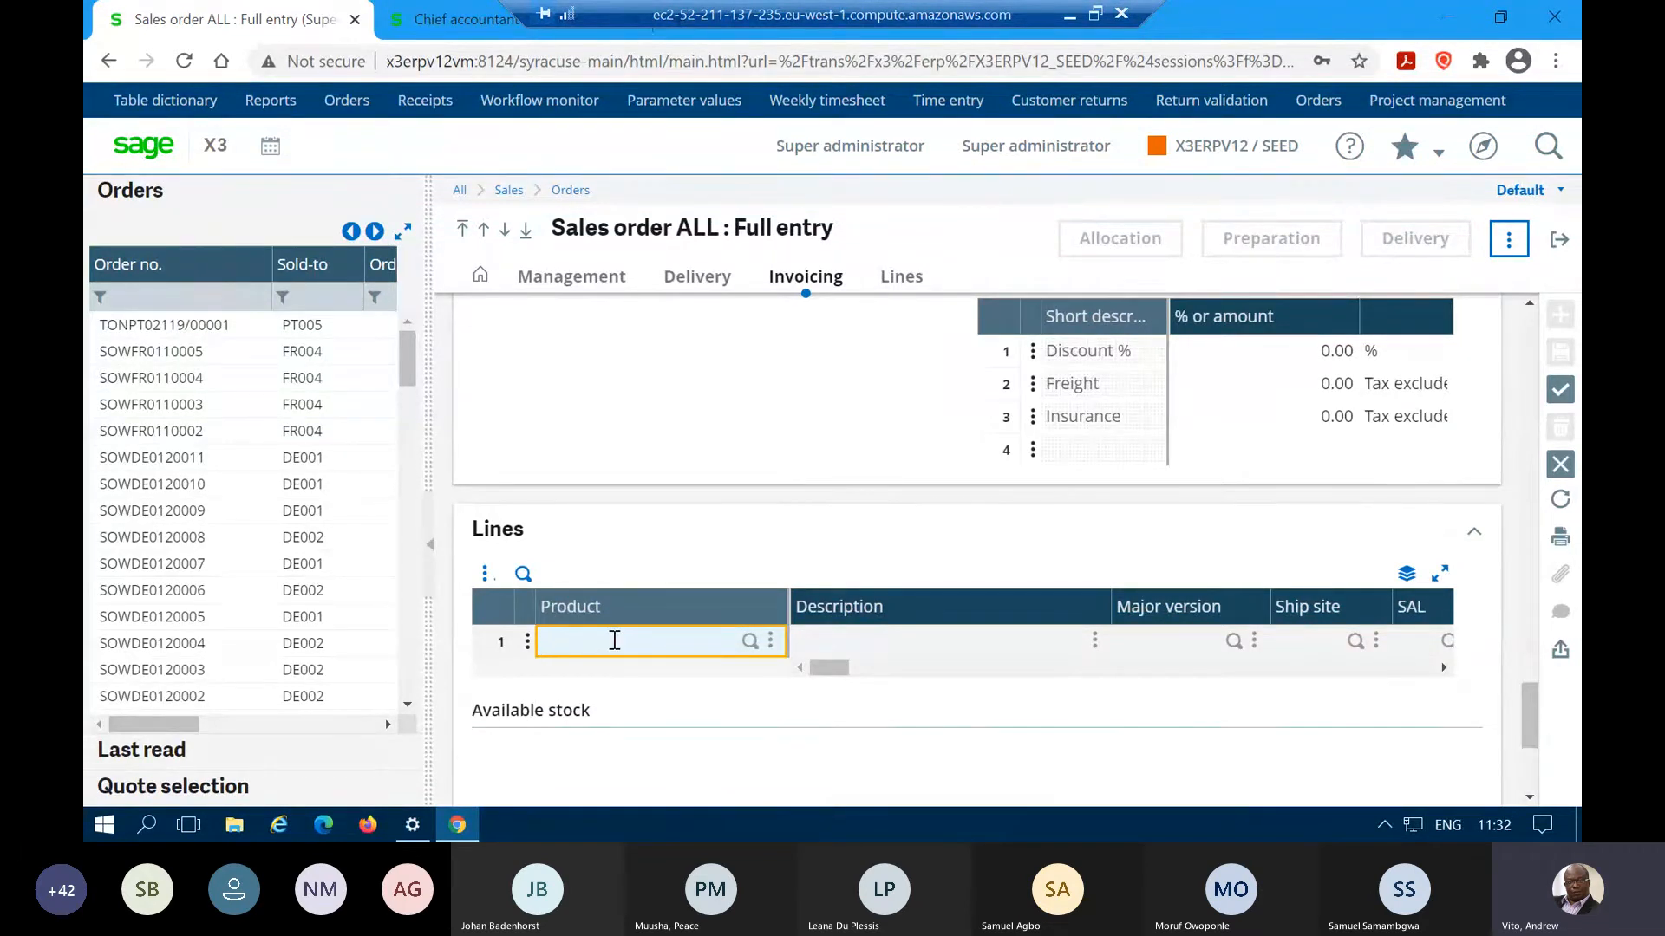
pyautogui.write('SERV')
pyautogui.click(751, 642)
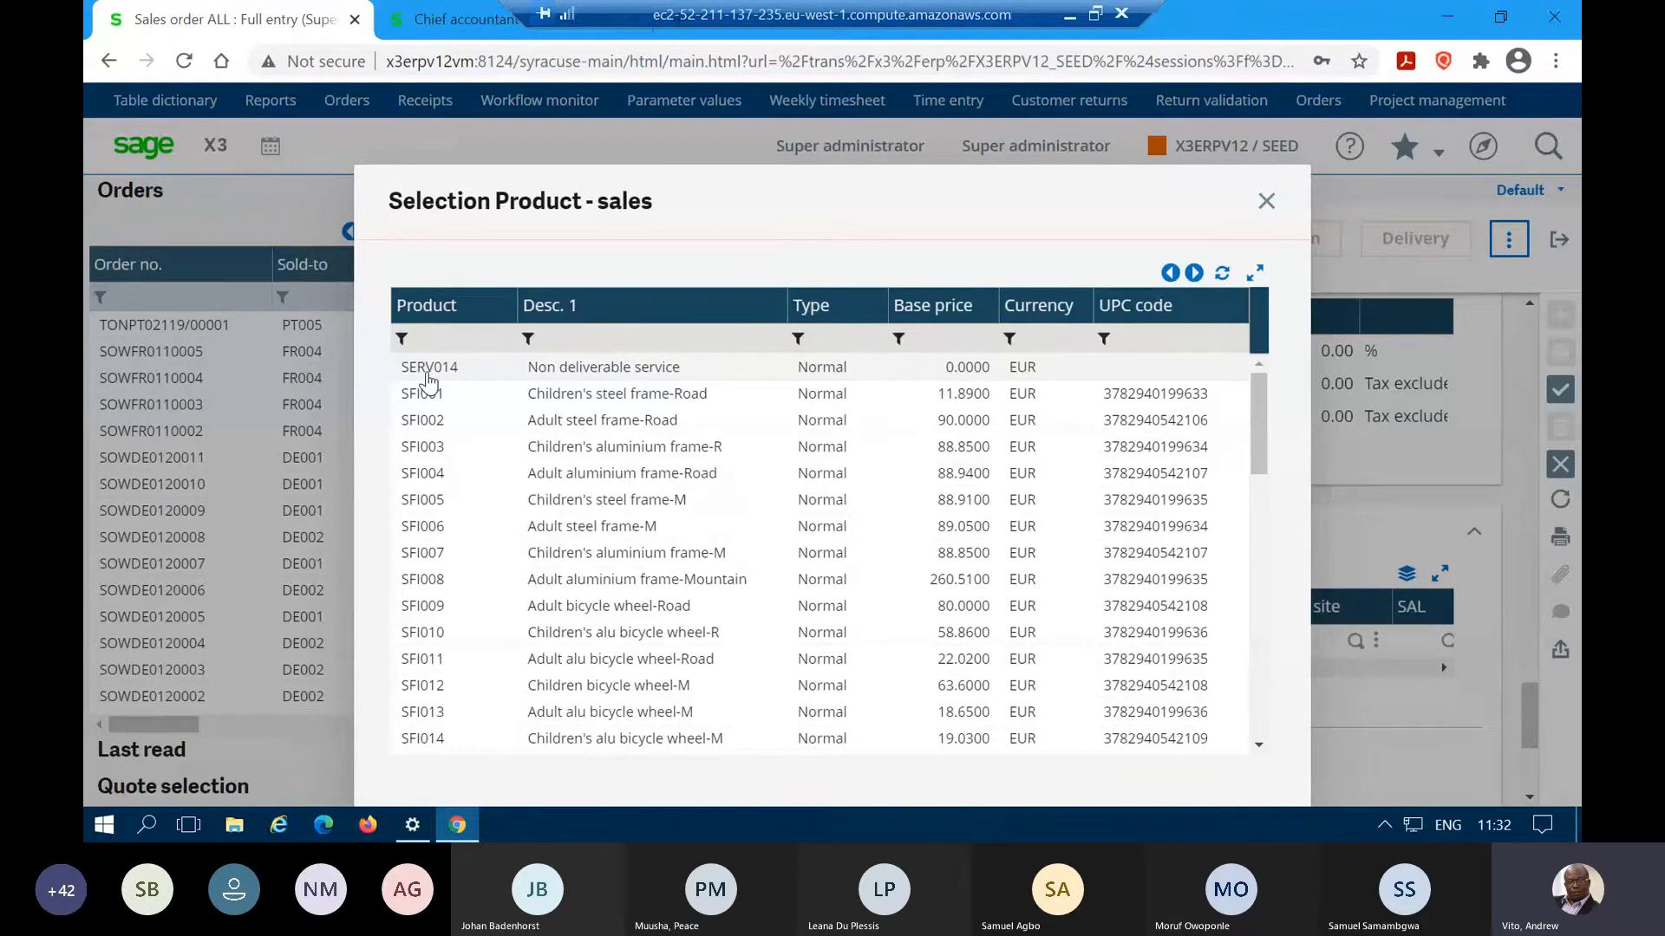
pyautogui.click(429, 368)
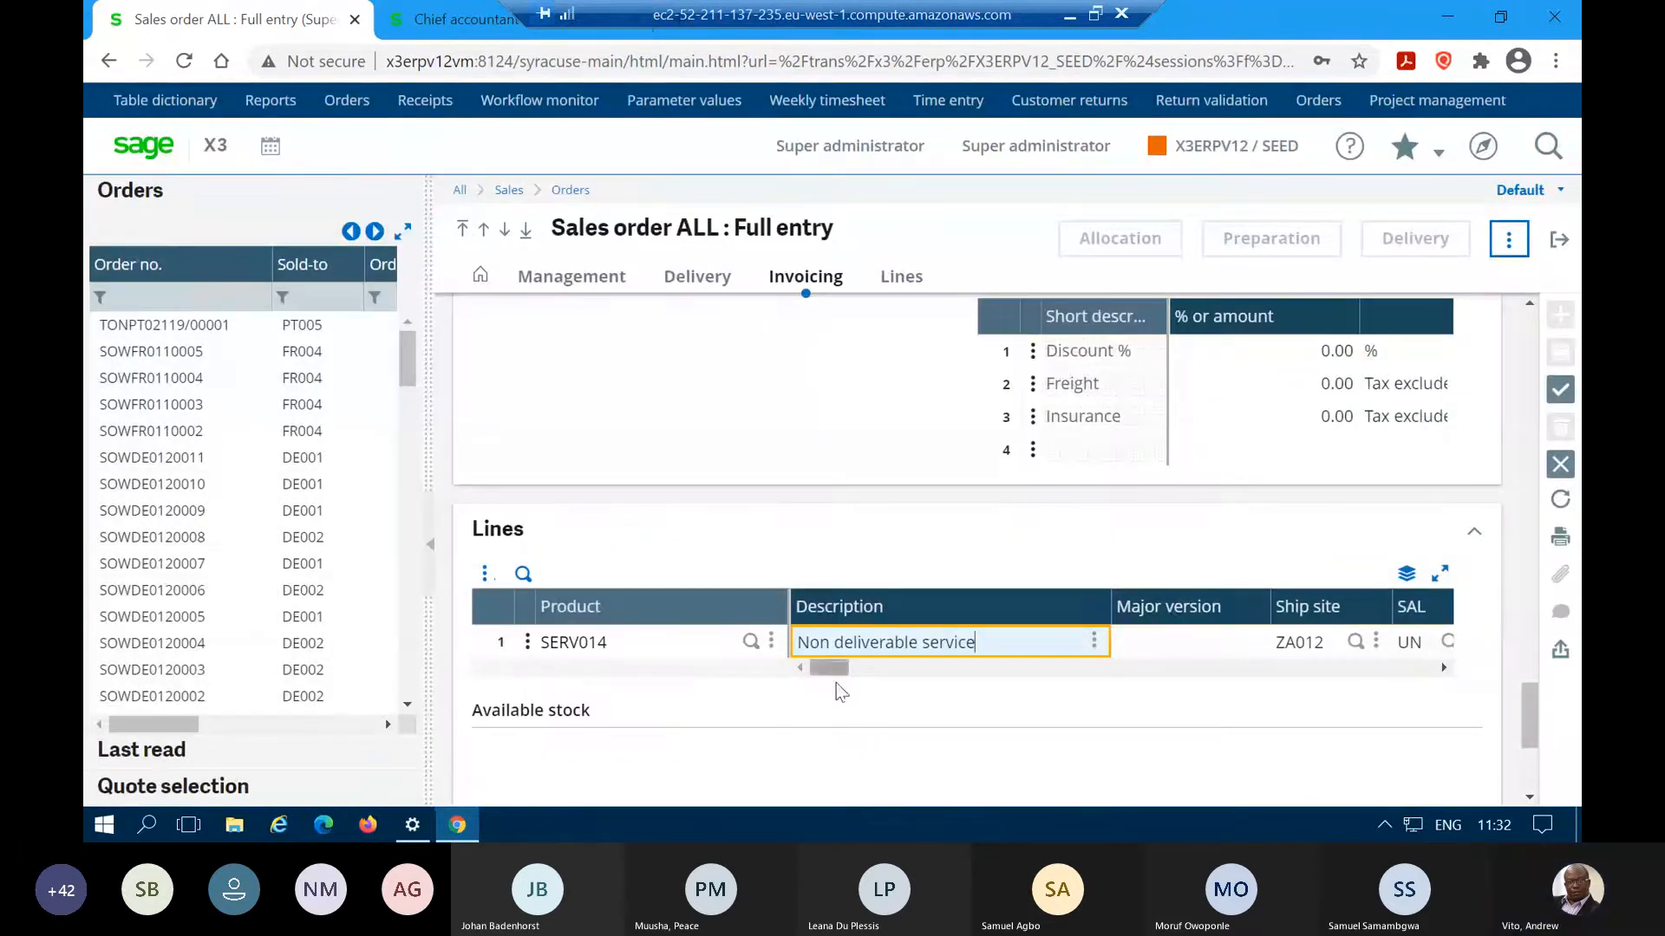
# - Replace the SERV014 line's description with Welding, keep the sales unit UN and advance to the ordered quantity
pyautogui.press('BackSpace')
pyautogui.press('BackSpace')
pyautogui.press('BackSpace')
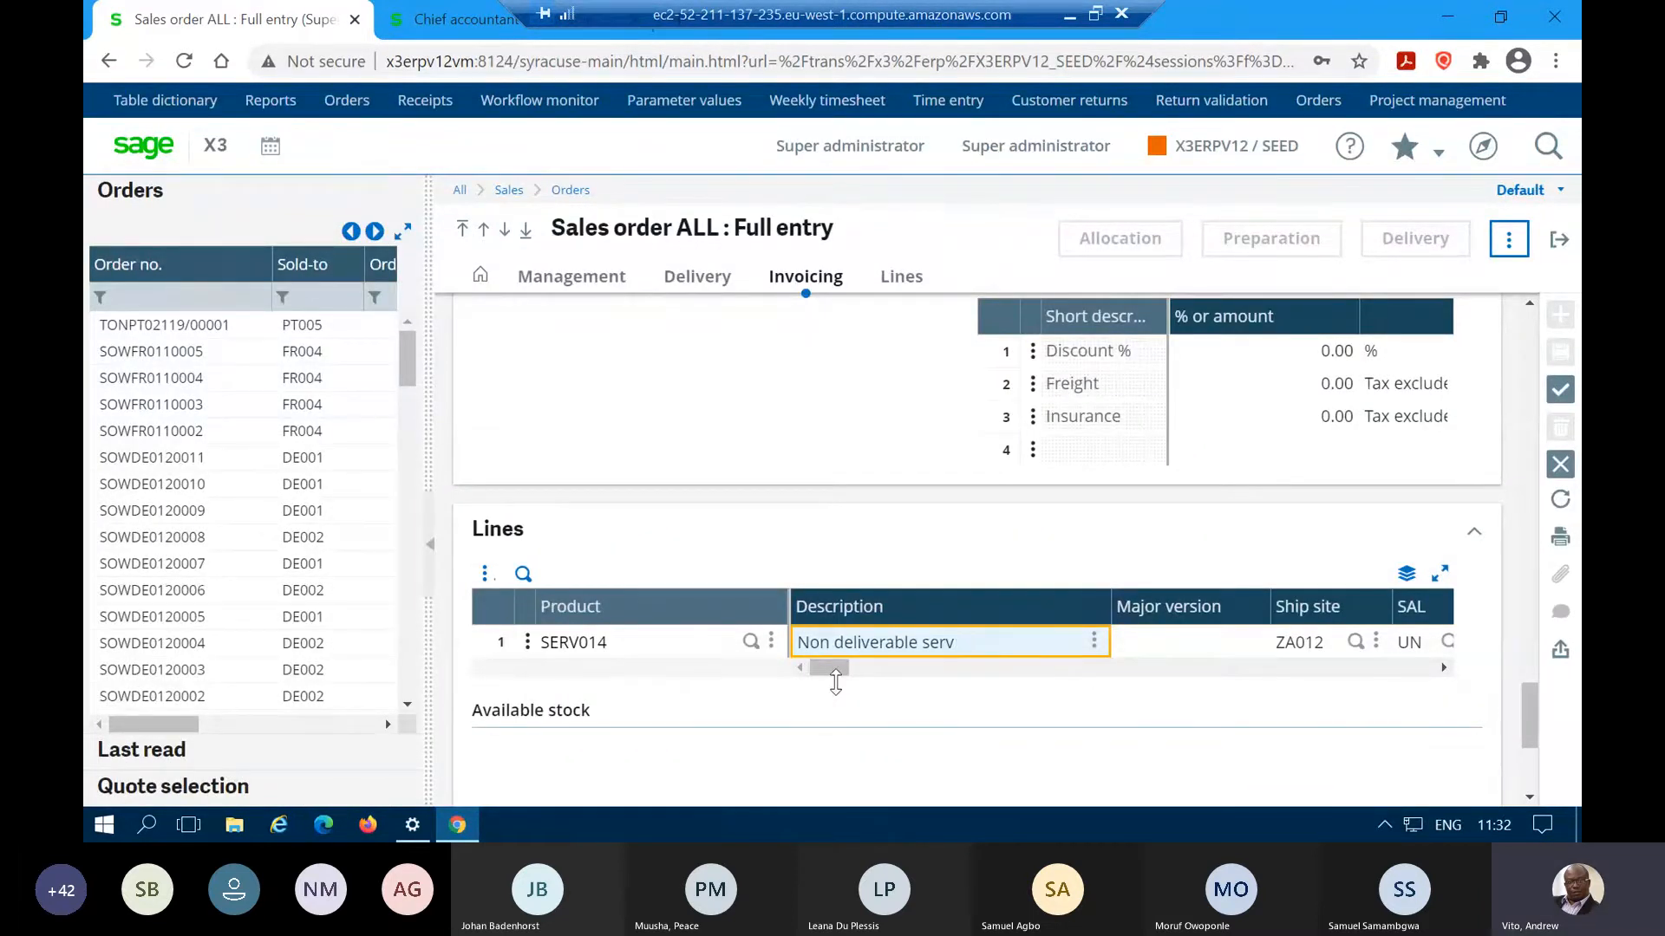
pyautogui.press('BackSpace')
pyautogui.press('BackSpace')
pyautogui.press('BackSpace')
pyautogui.press('BackSpace')
pyautogui.press('BackSpace')
pyautogui.press('BackSpace')
pyautogui.press('BackSpace')
pyautogui.press('BackSpace')
pyautogui.press('BackSpace')
pyautogui.press('BackSpace')
pyautogui.press('BackSpace')
pyautogui.press('BackSpace')
pyautogui.press('BackSpace')
pyautogui.press('BackSpace')
pyautogui.press('BackSpace')
pyautogui.press('BackSpace')
pyautogui.press('BackSpace')
pyautogui.press('BackSpace')
pyautogui.press('BackSpace')
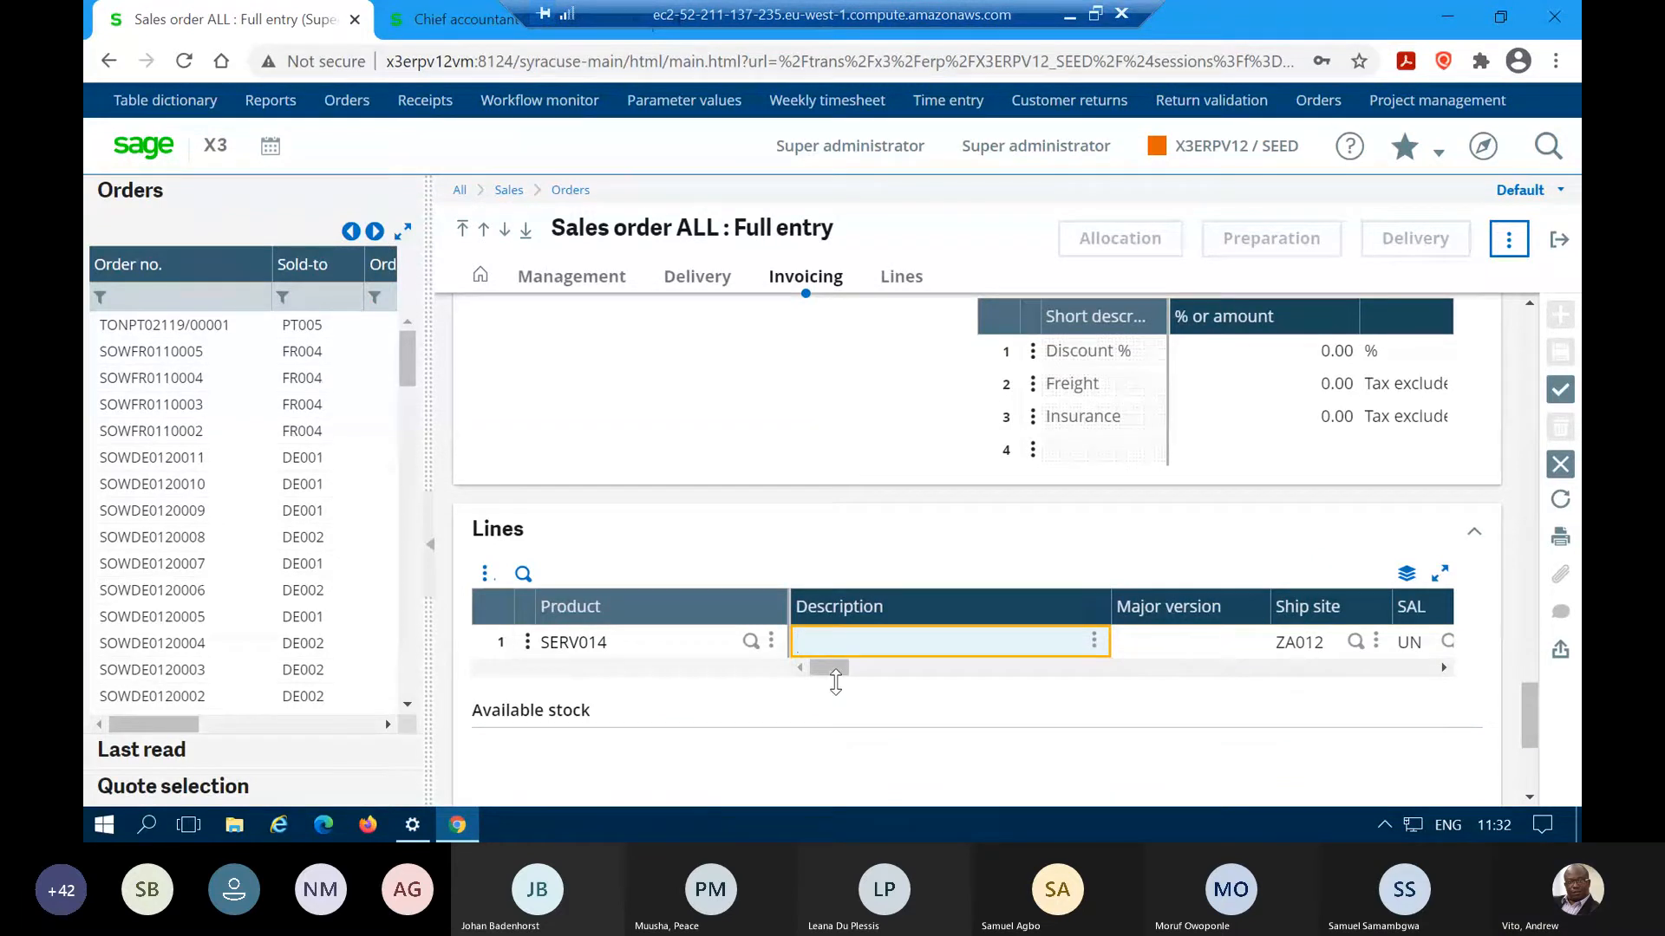
pyautogui.write('Welding')
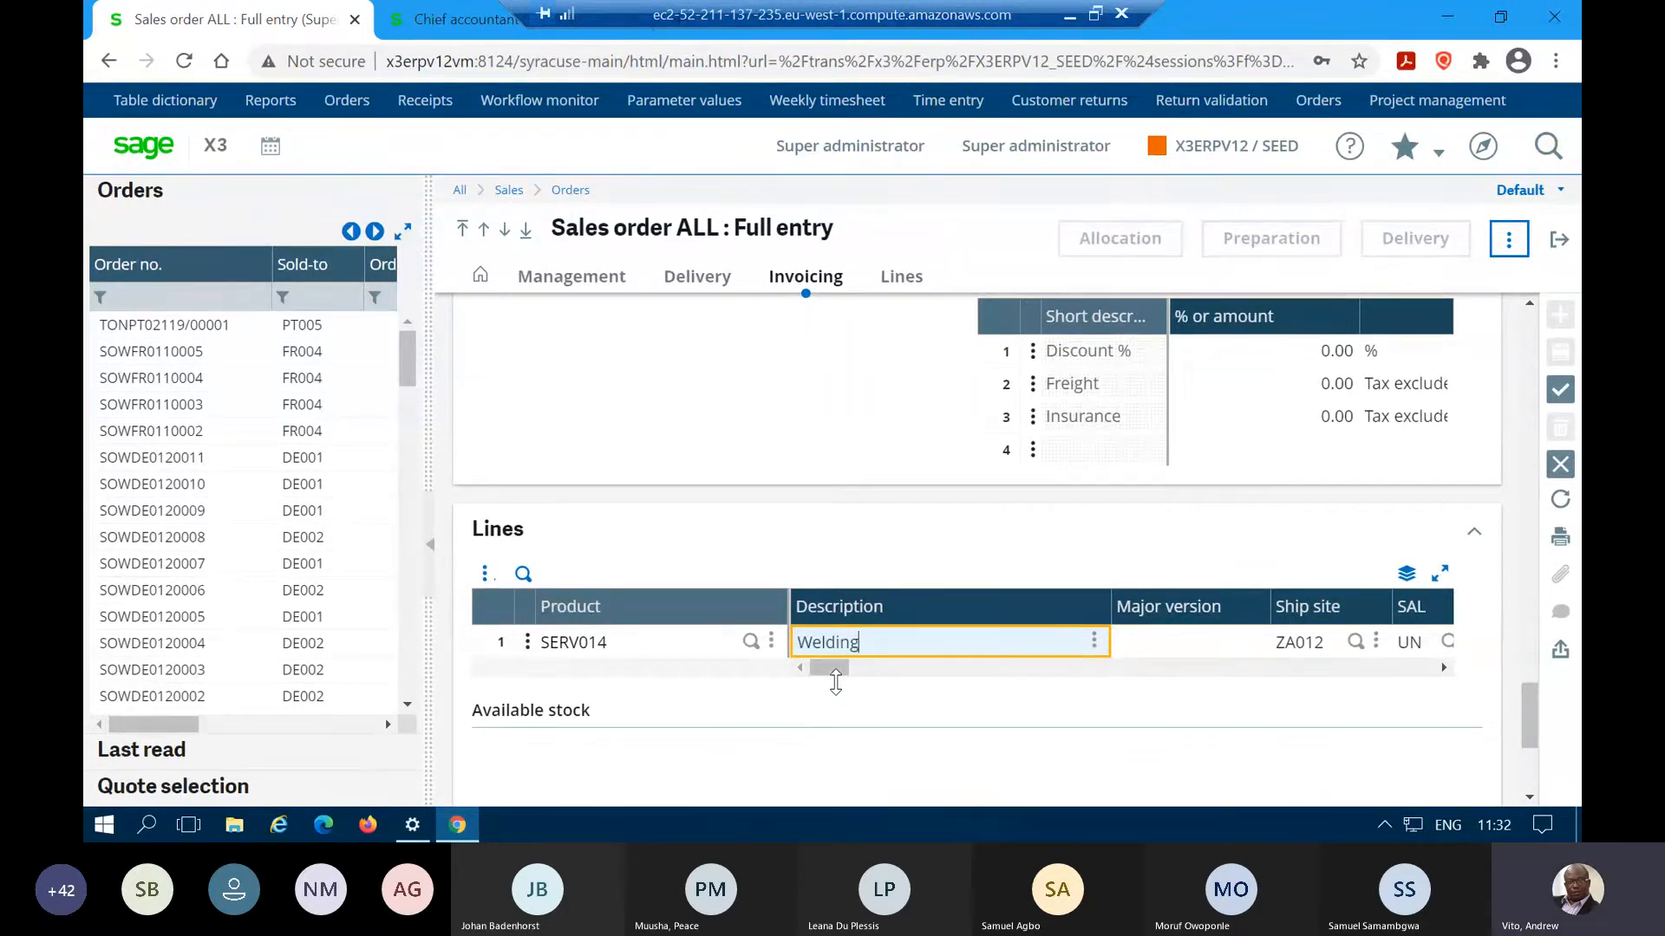
pyautogui.press('Tab')
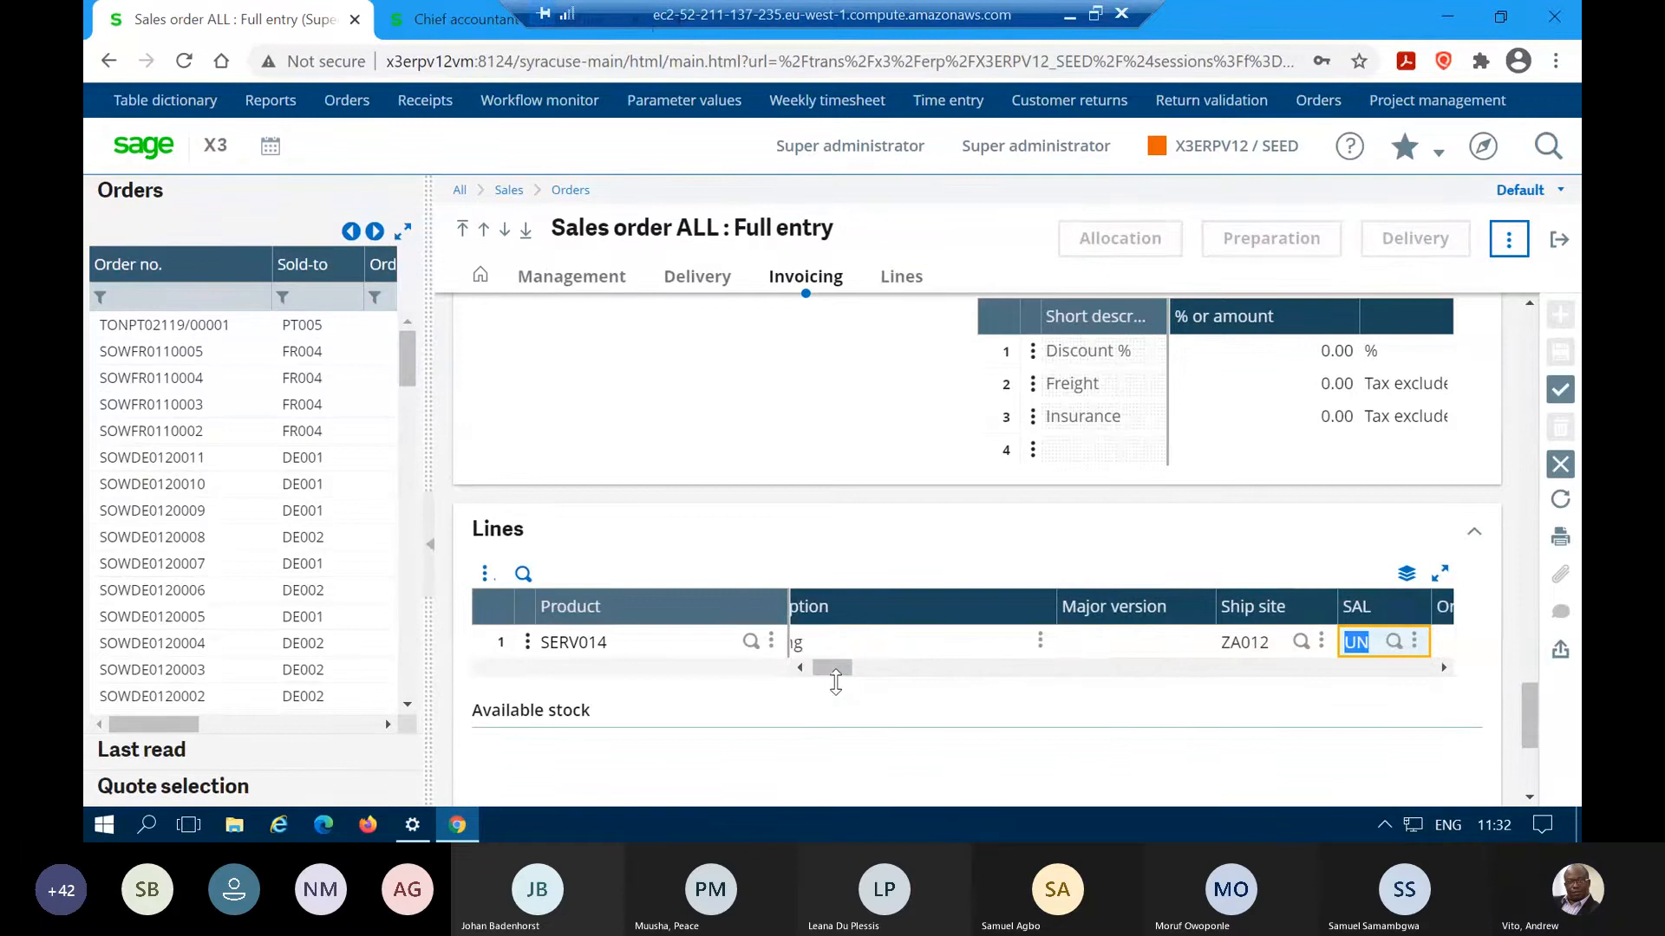
pyautogui.press('Tab')
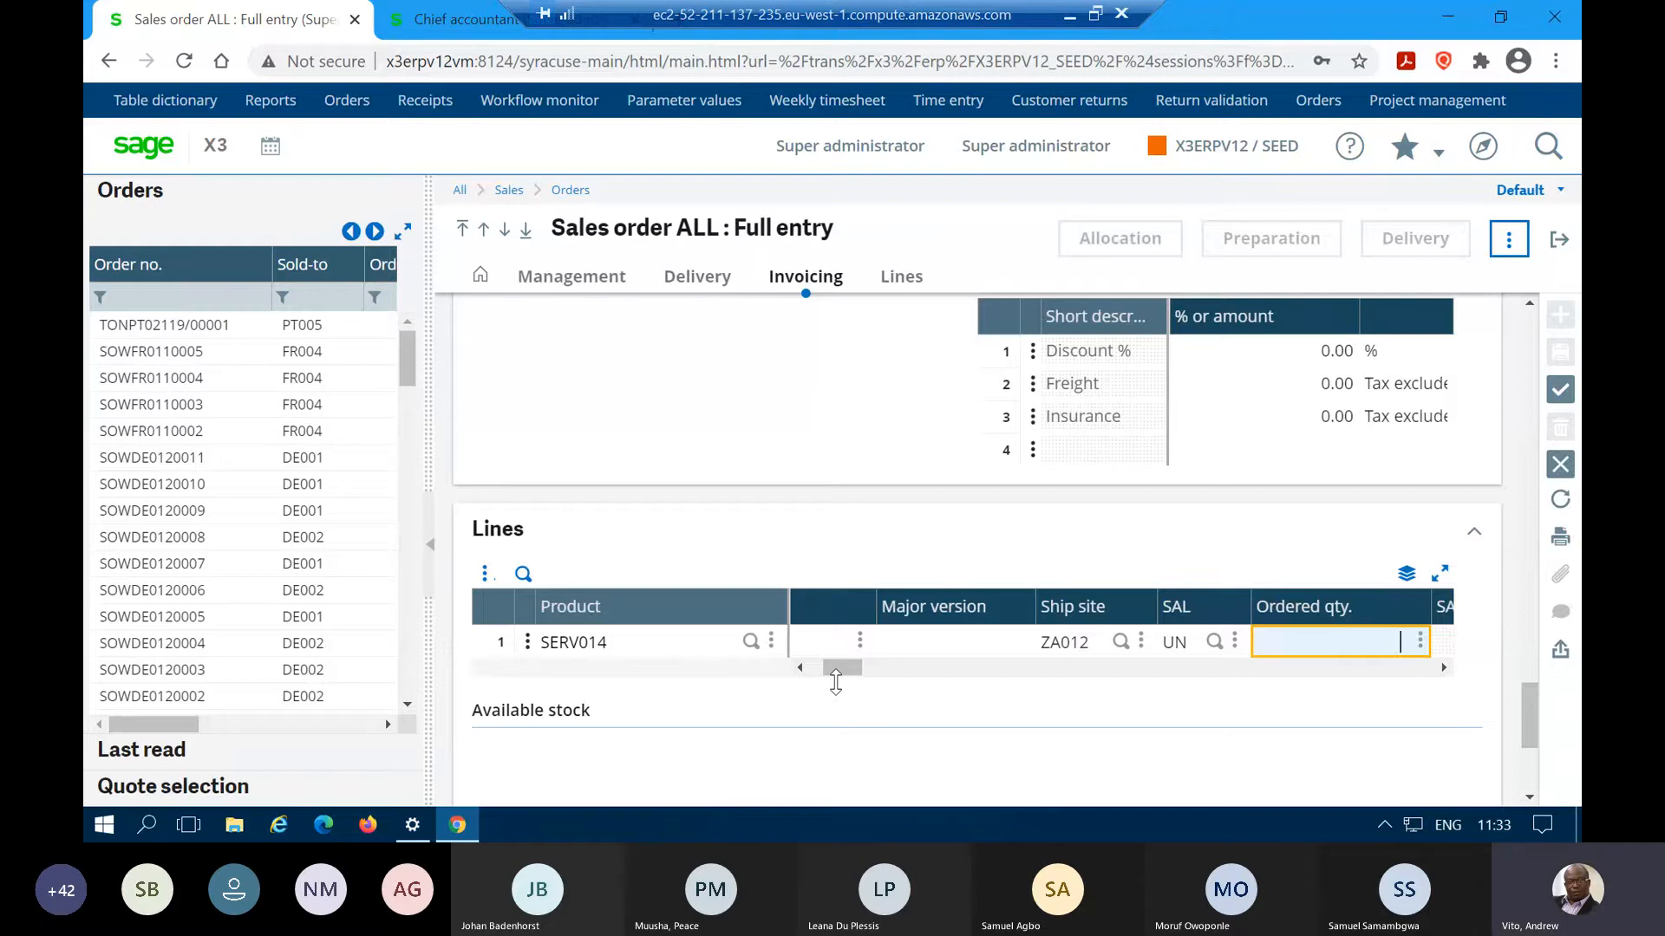
# - Set the SERV014 line's ordered quantity to 80 and its gross price to 2000, keeping the default discounts and cost price
pyautogui.write('80')
pyautogui.press('Tab')
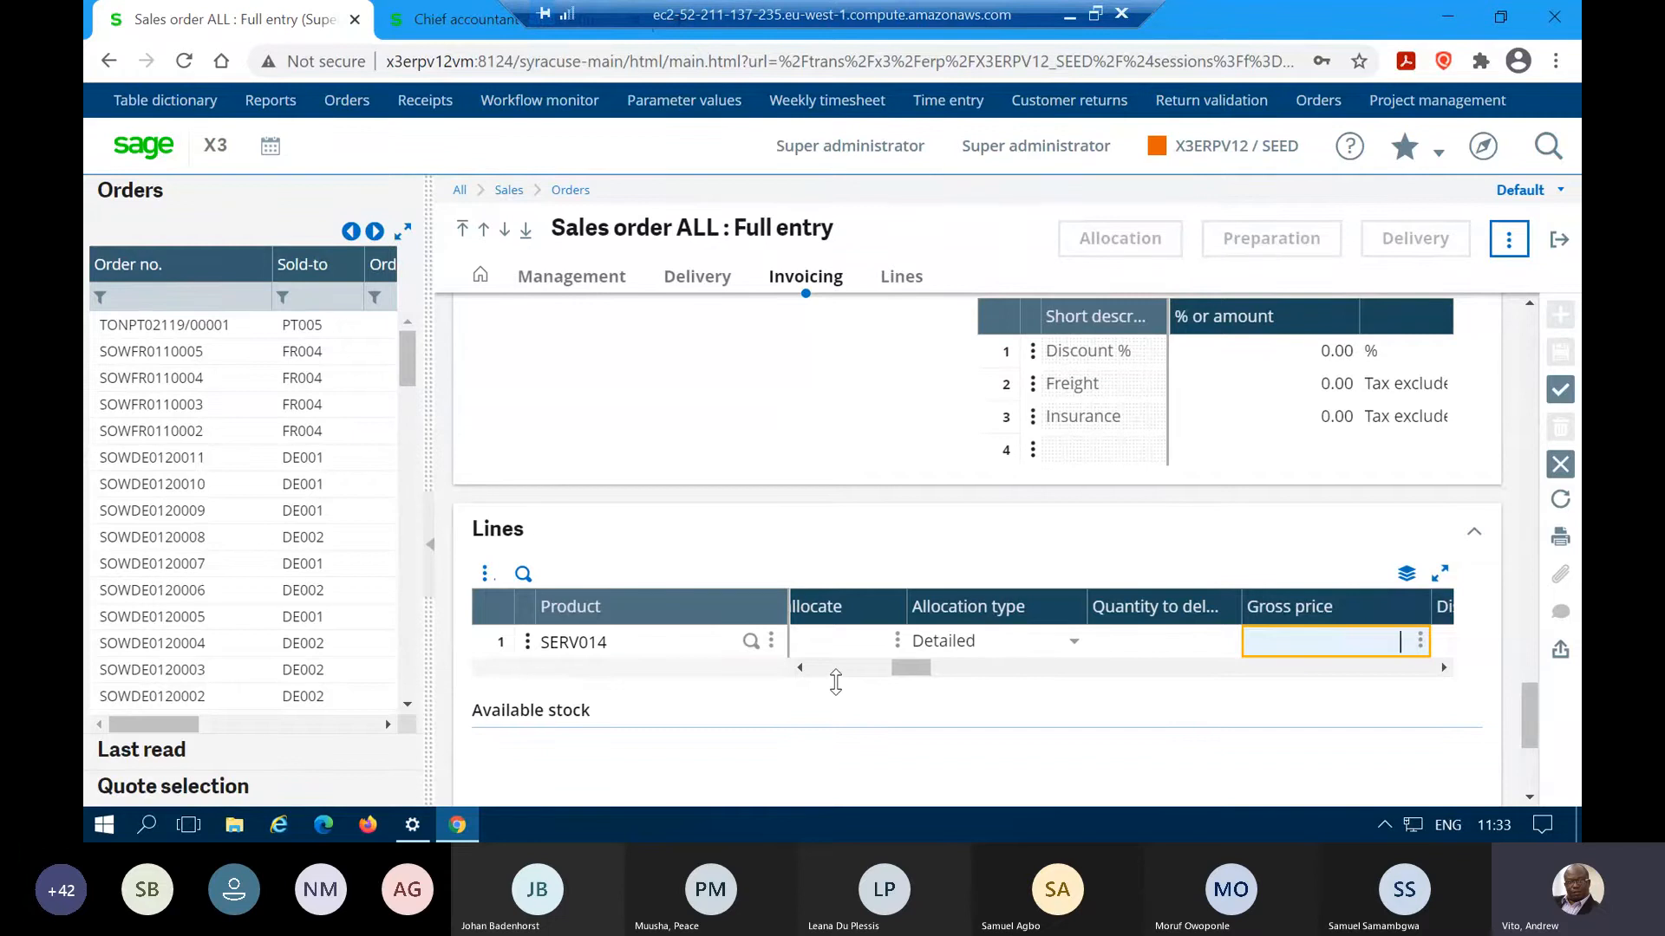
pyautogui.write('2000')
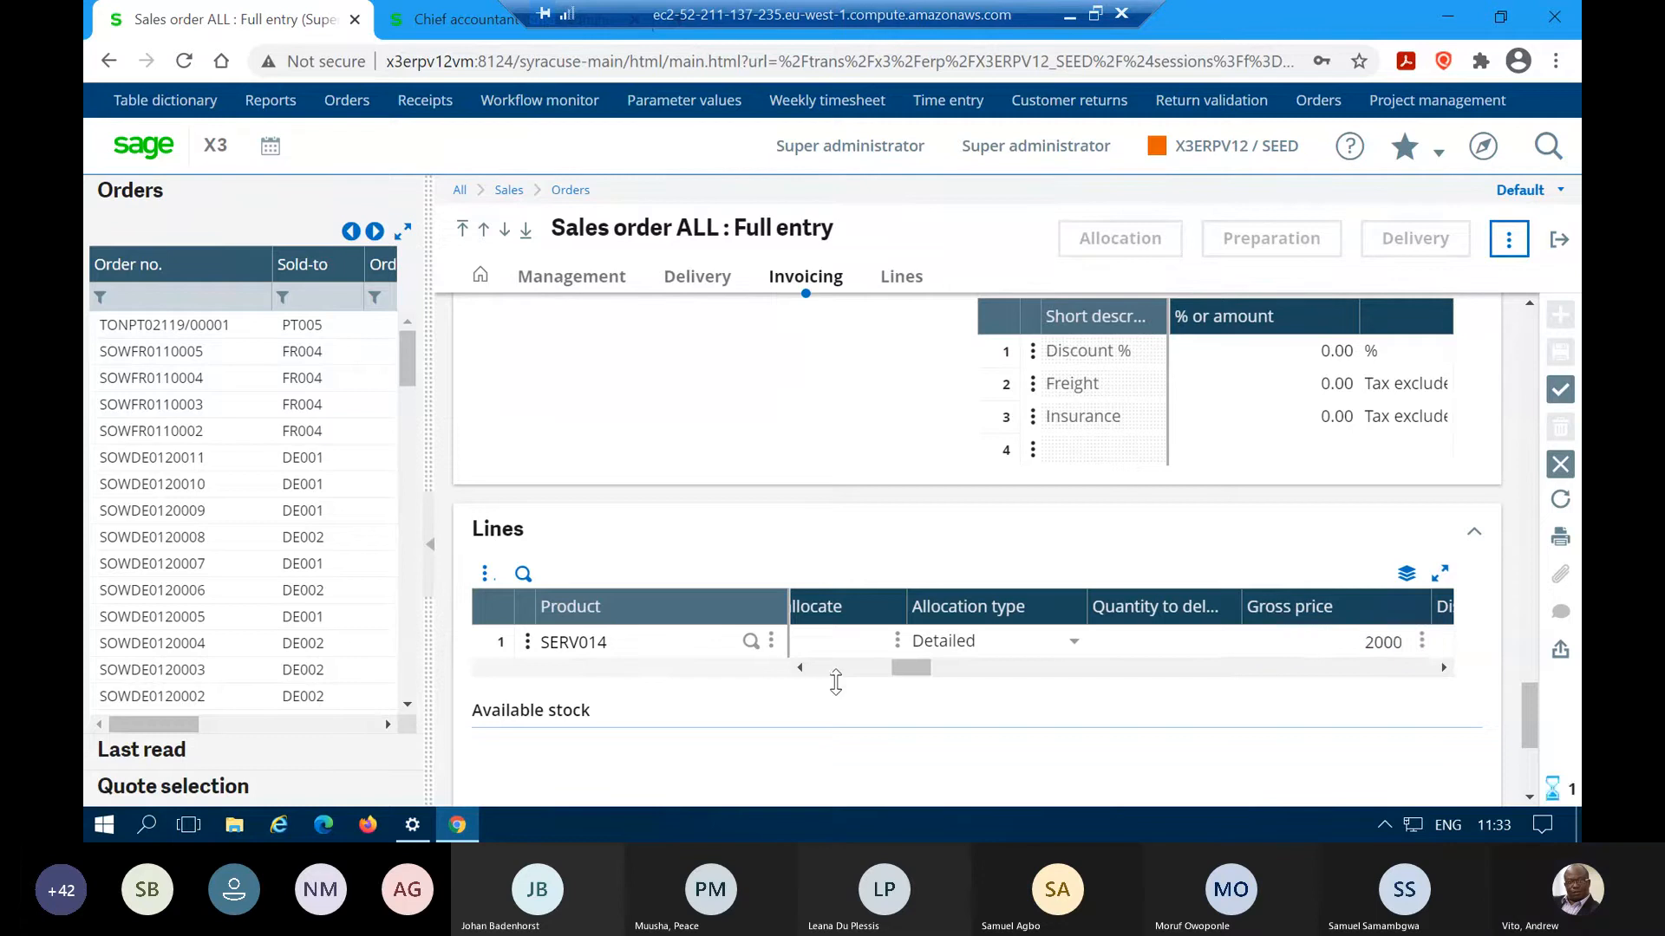
pyautogui.press('Tab')
pyautogui.press('Tab')
pyautogui.press('Tab')
pyautogui.press('Tab')
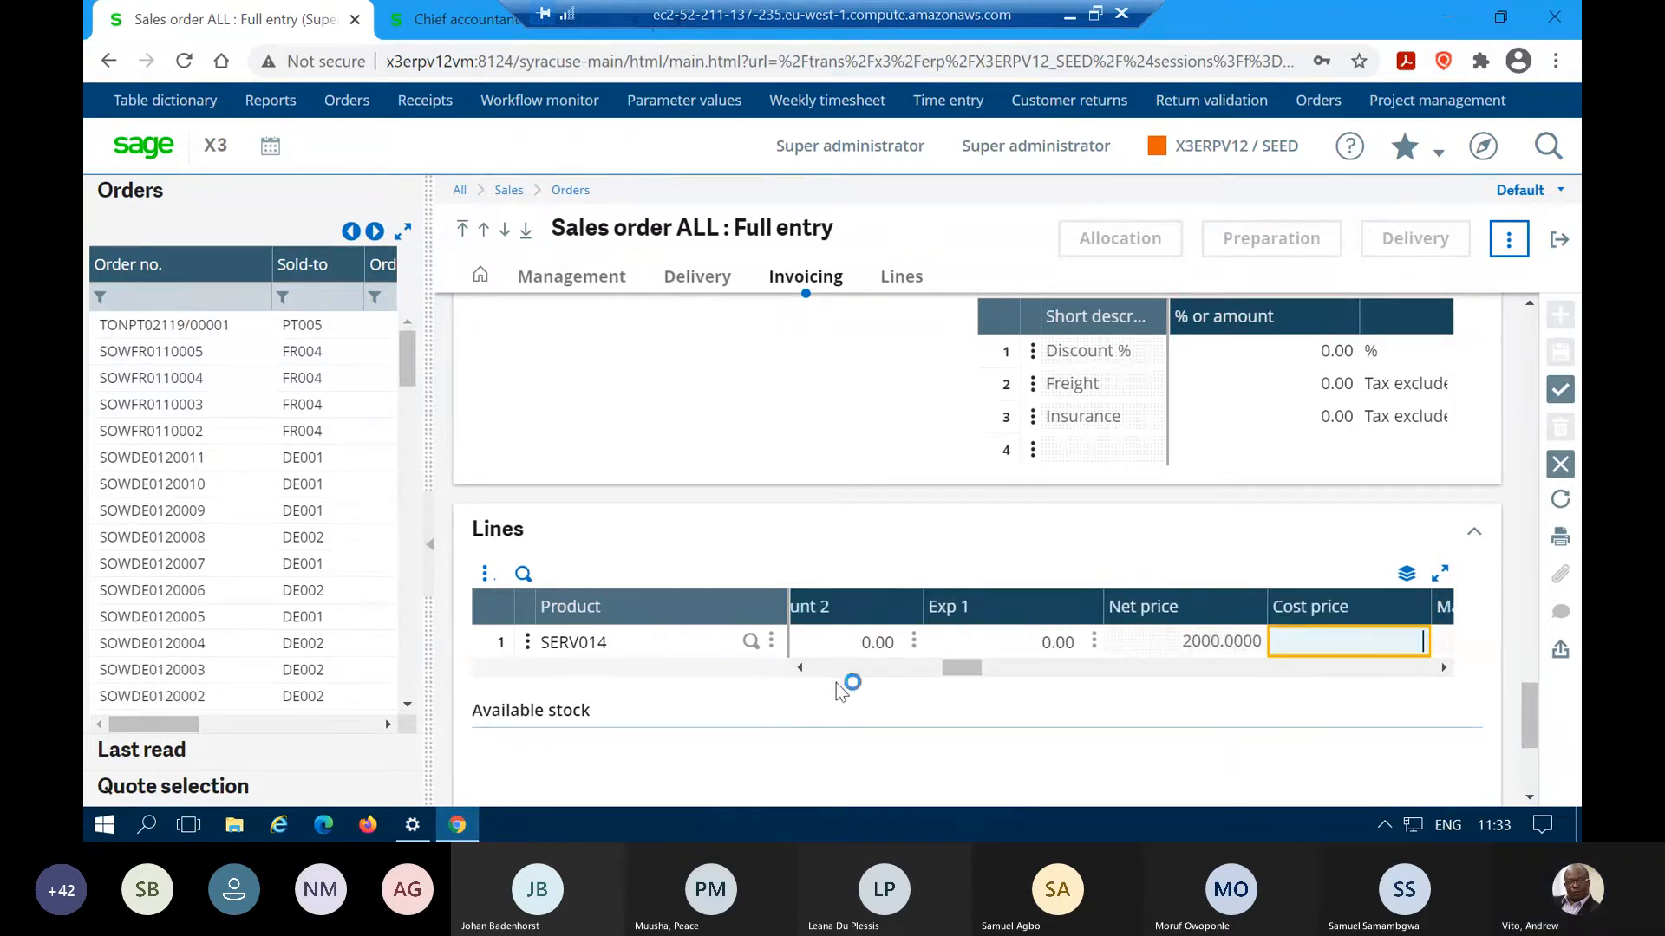
pyautogui.press('Tab')
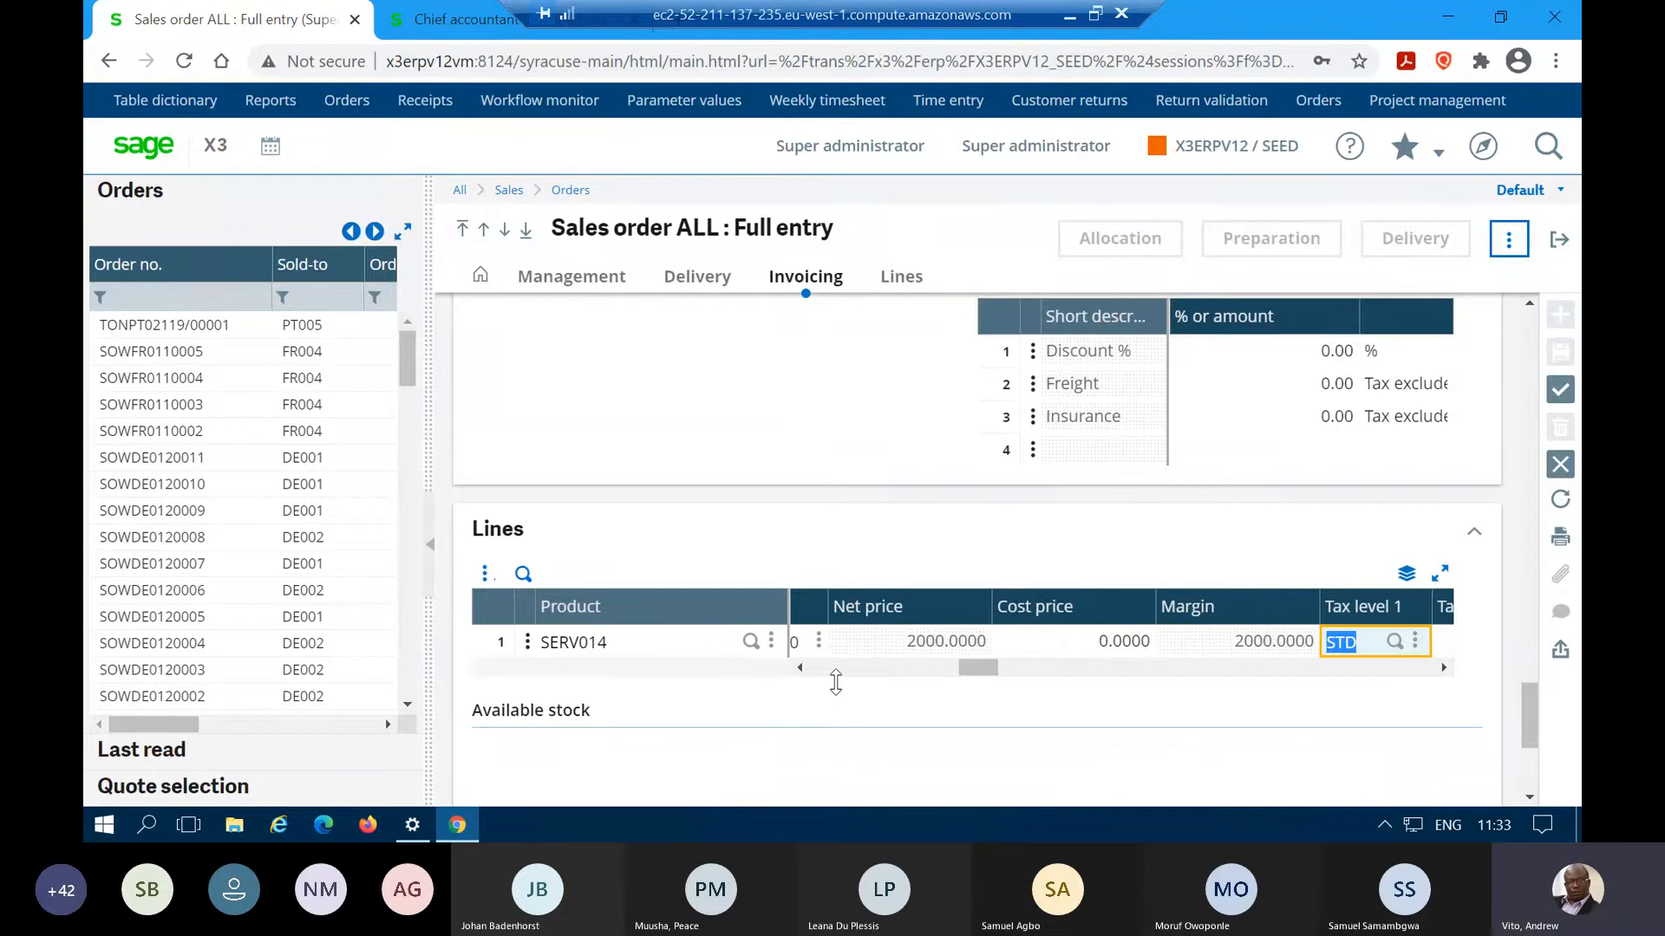
# - Set the SERV014 line's tax level 1 to NOR and its invoicing term to 100P (100 percentage)
pyautogui.write('NOR')
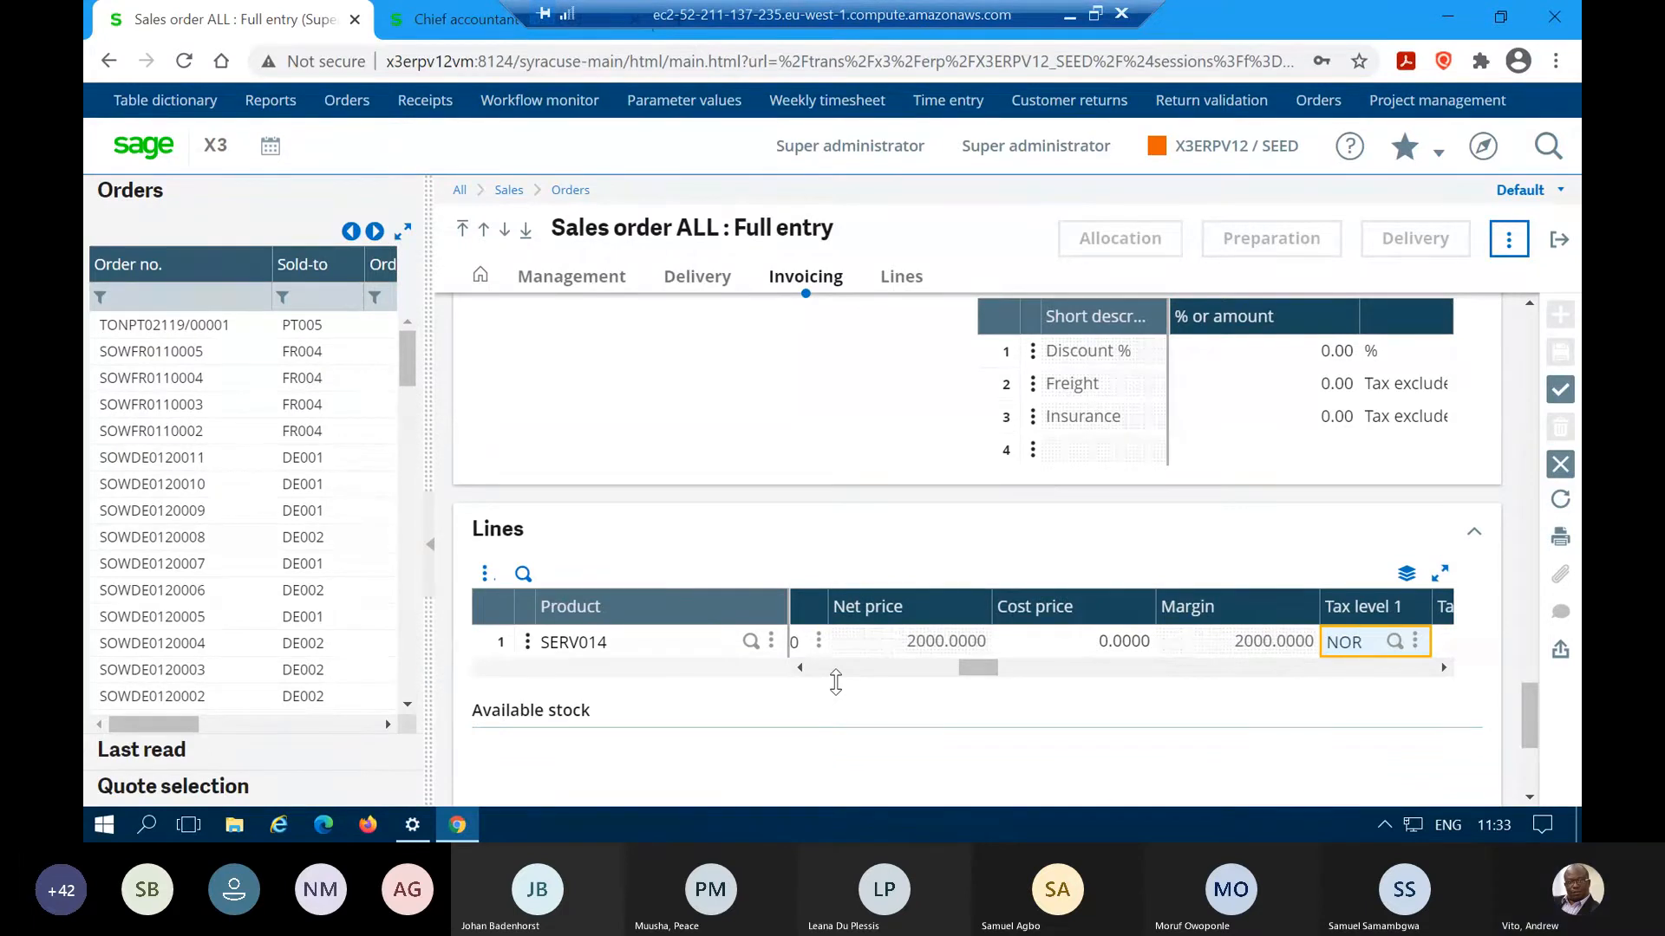
pyautogui.press('Tab')
pyautogui.press('Tab')
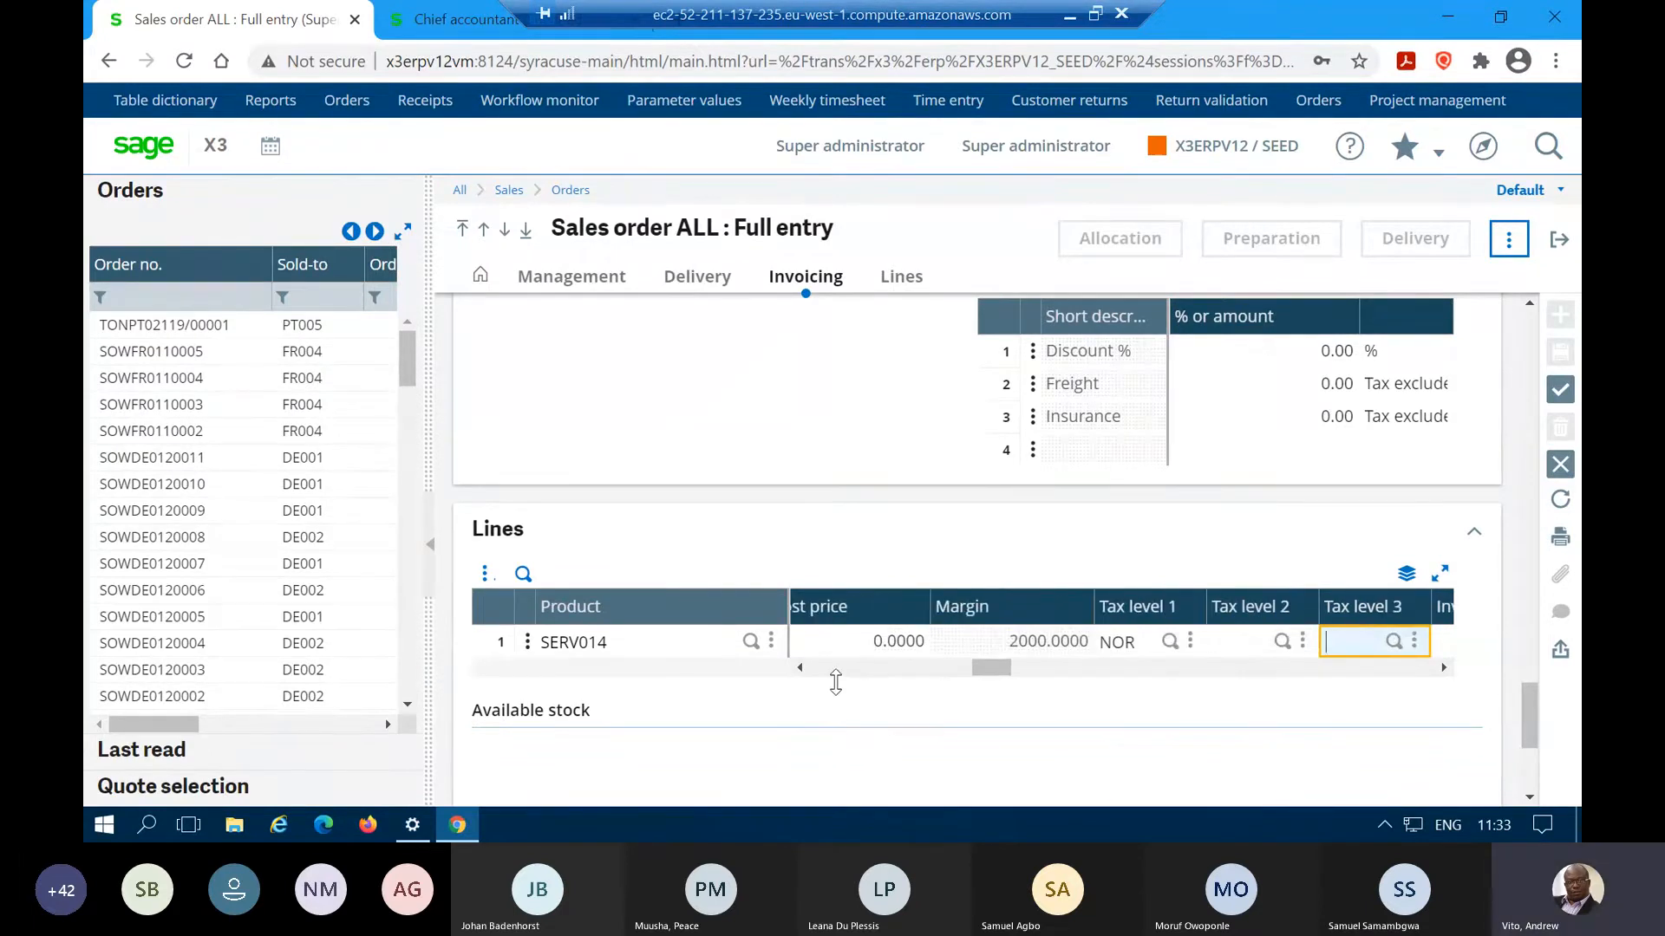
pyautogui.press('Tab')
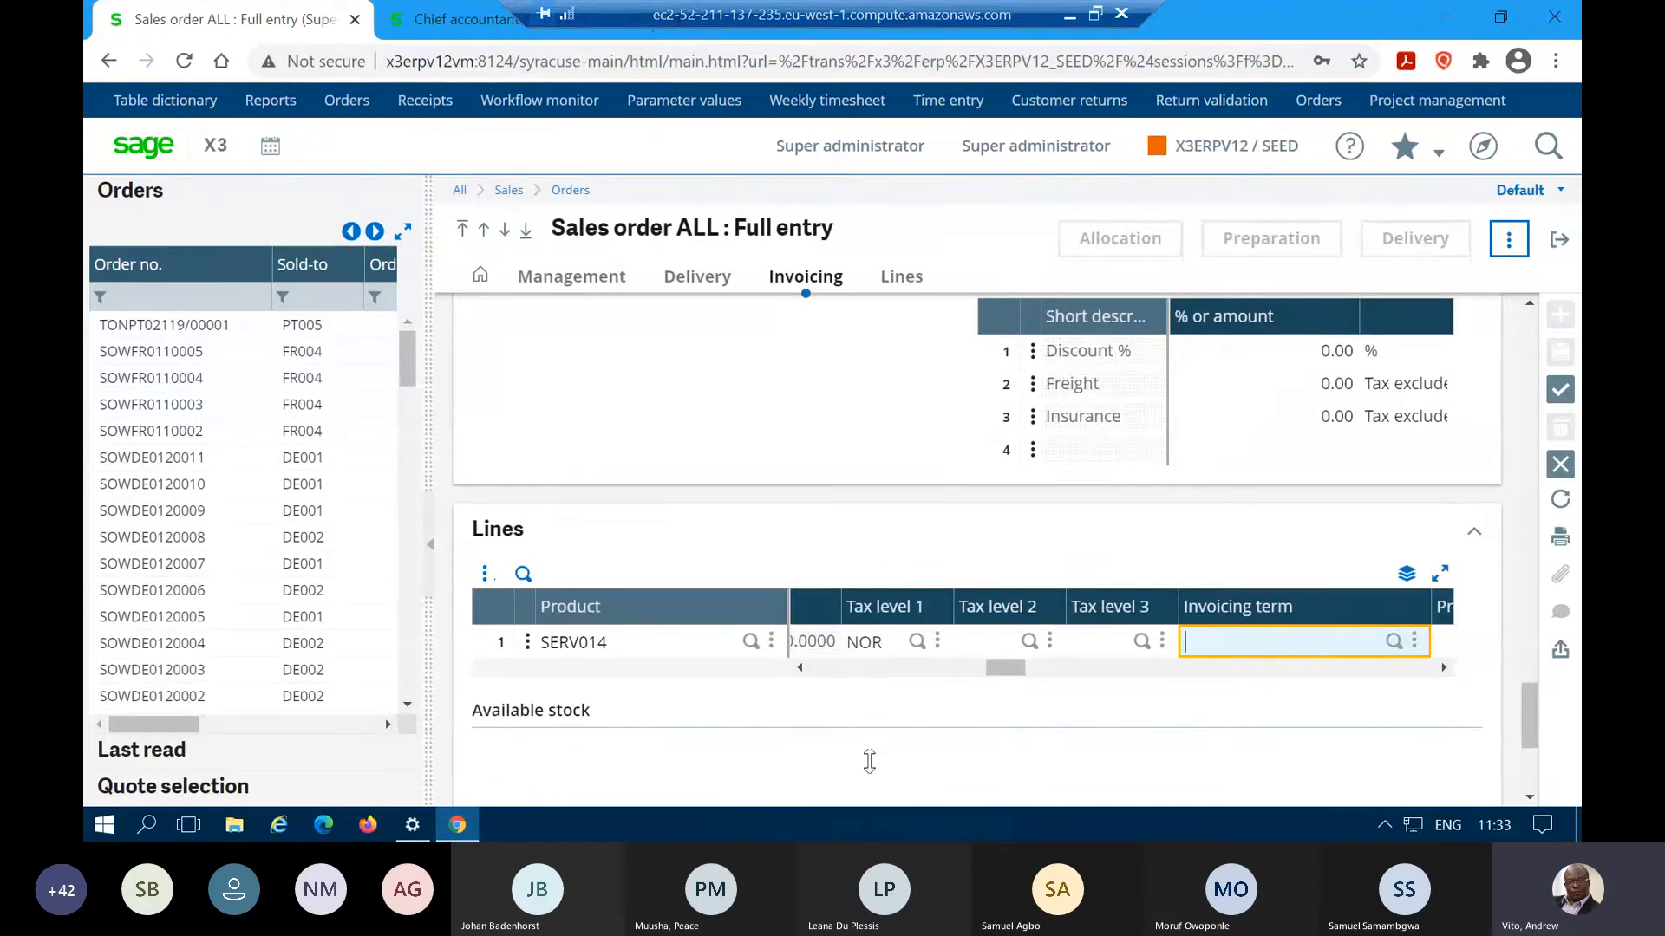
pyautogui.click(1395, 641)
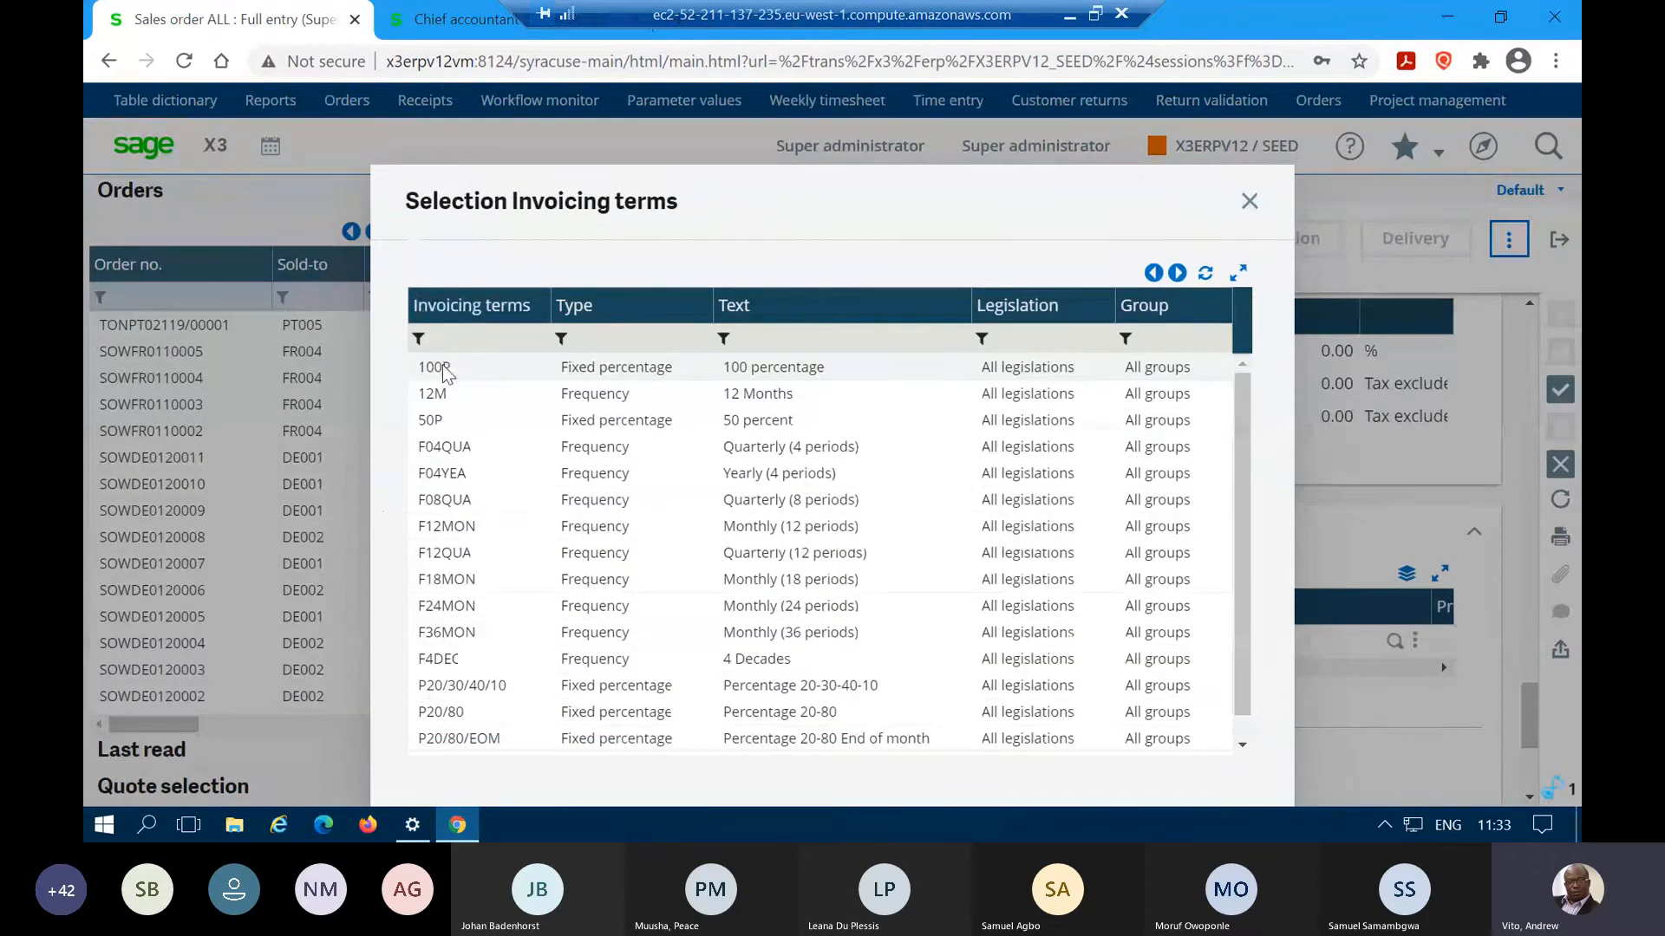
pyautogui.click(443, 373)
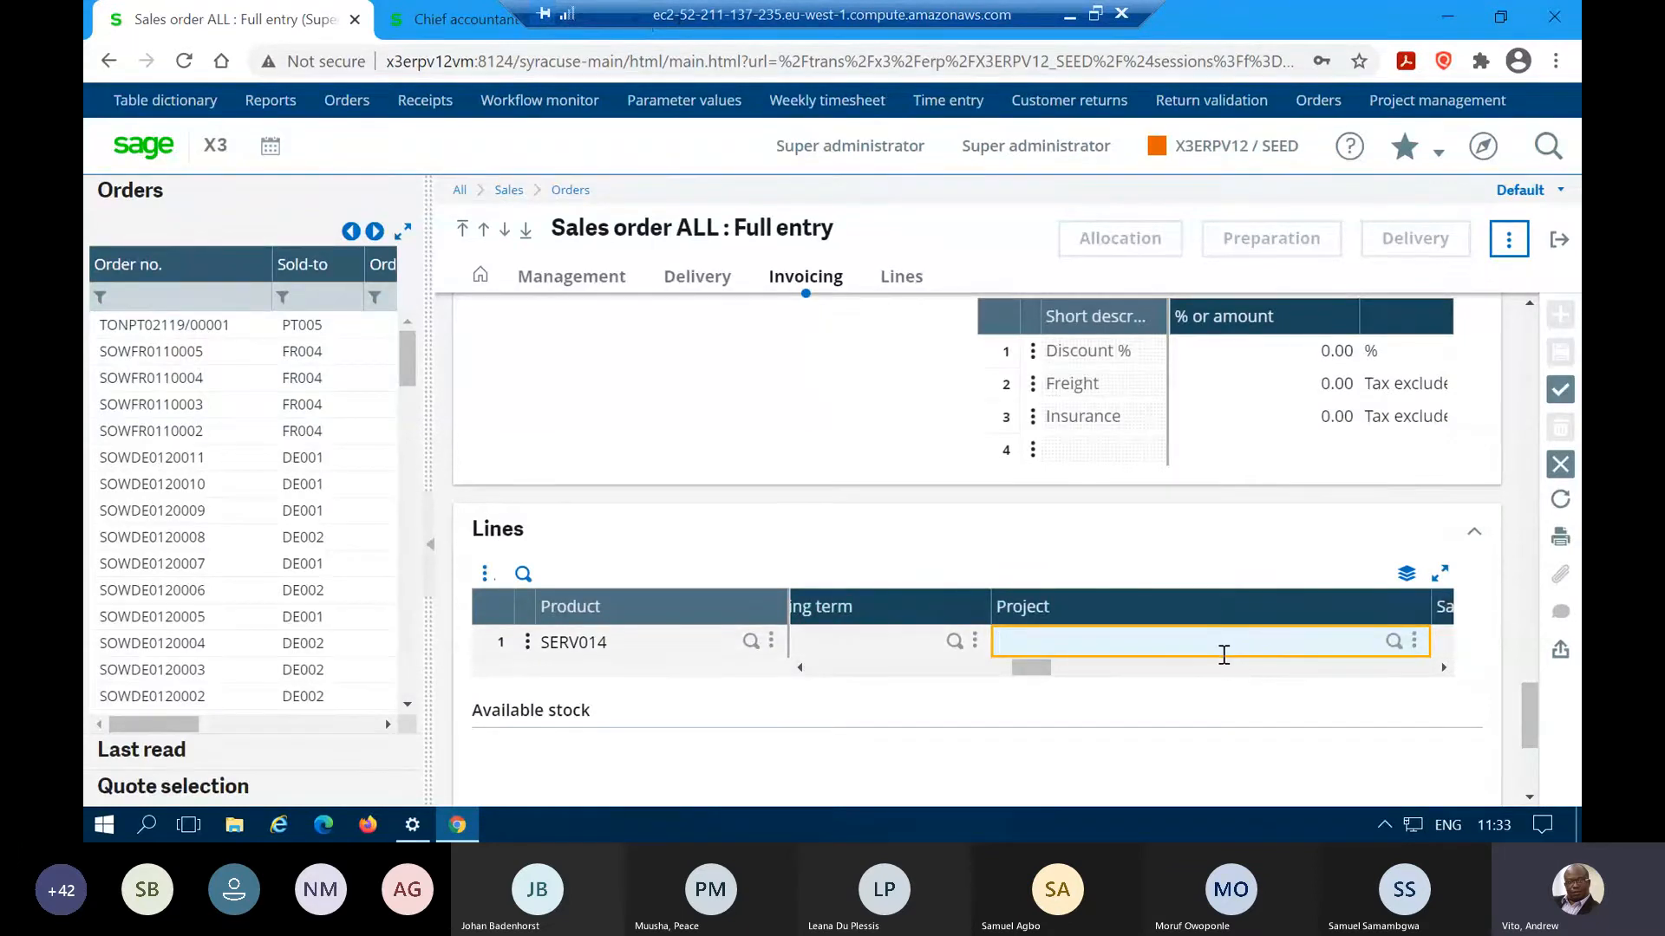
pyautogui.hotkey('ctrl', 'v')
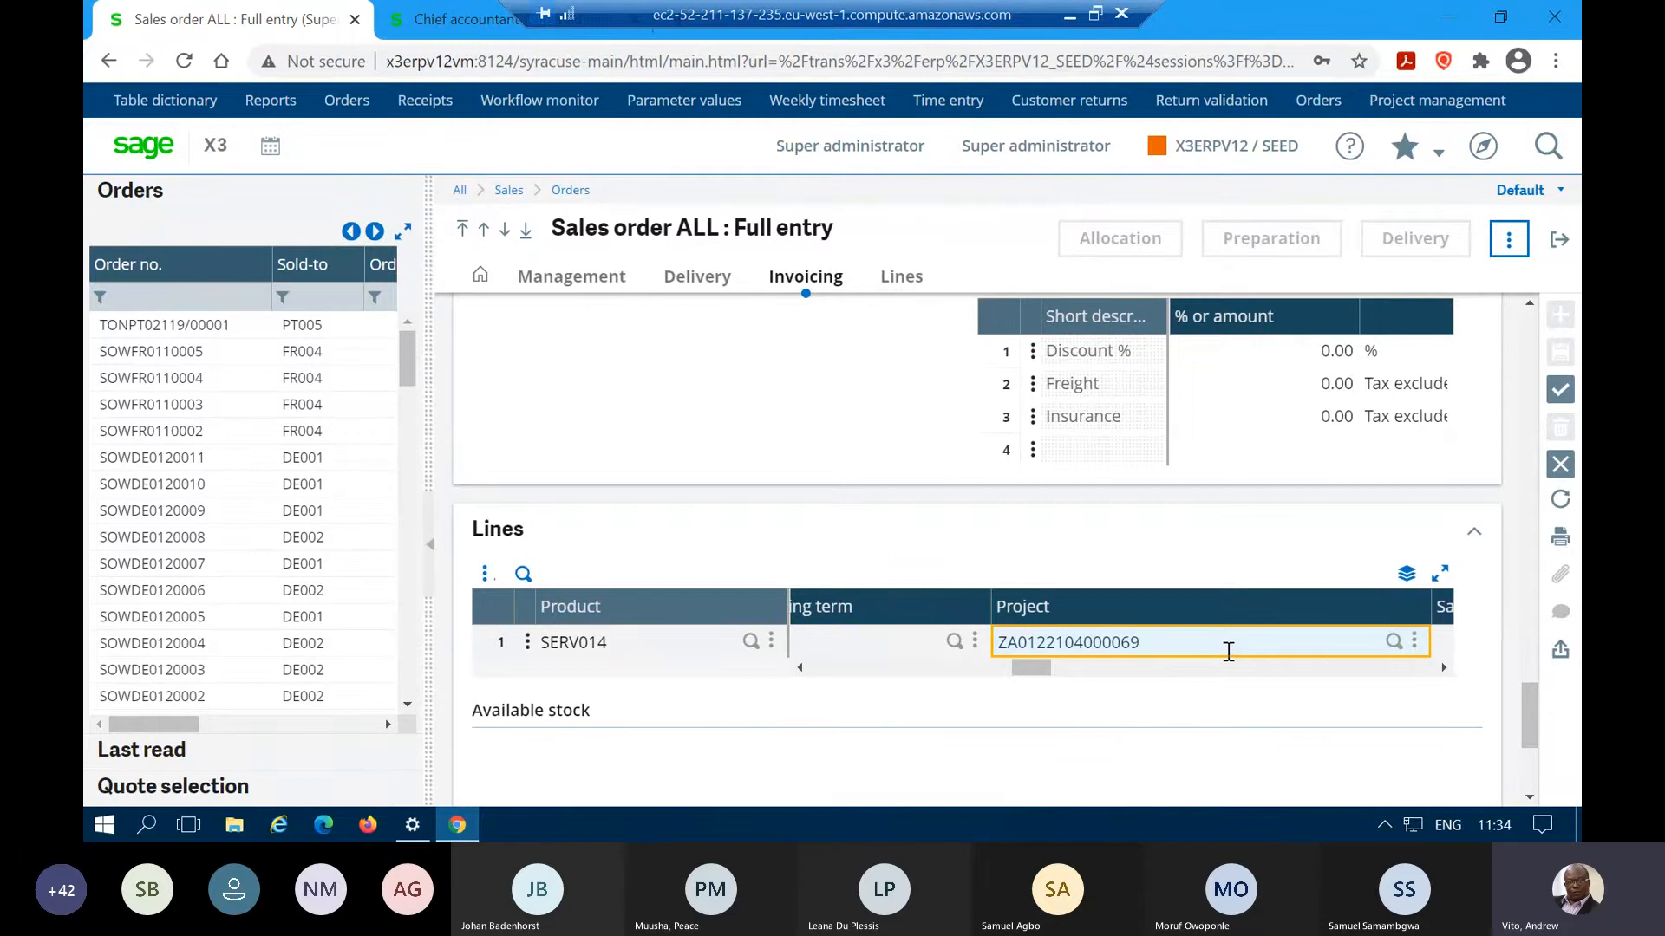
pyautogui.click(1396, 642)
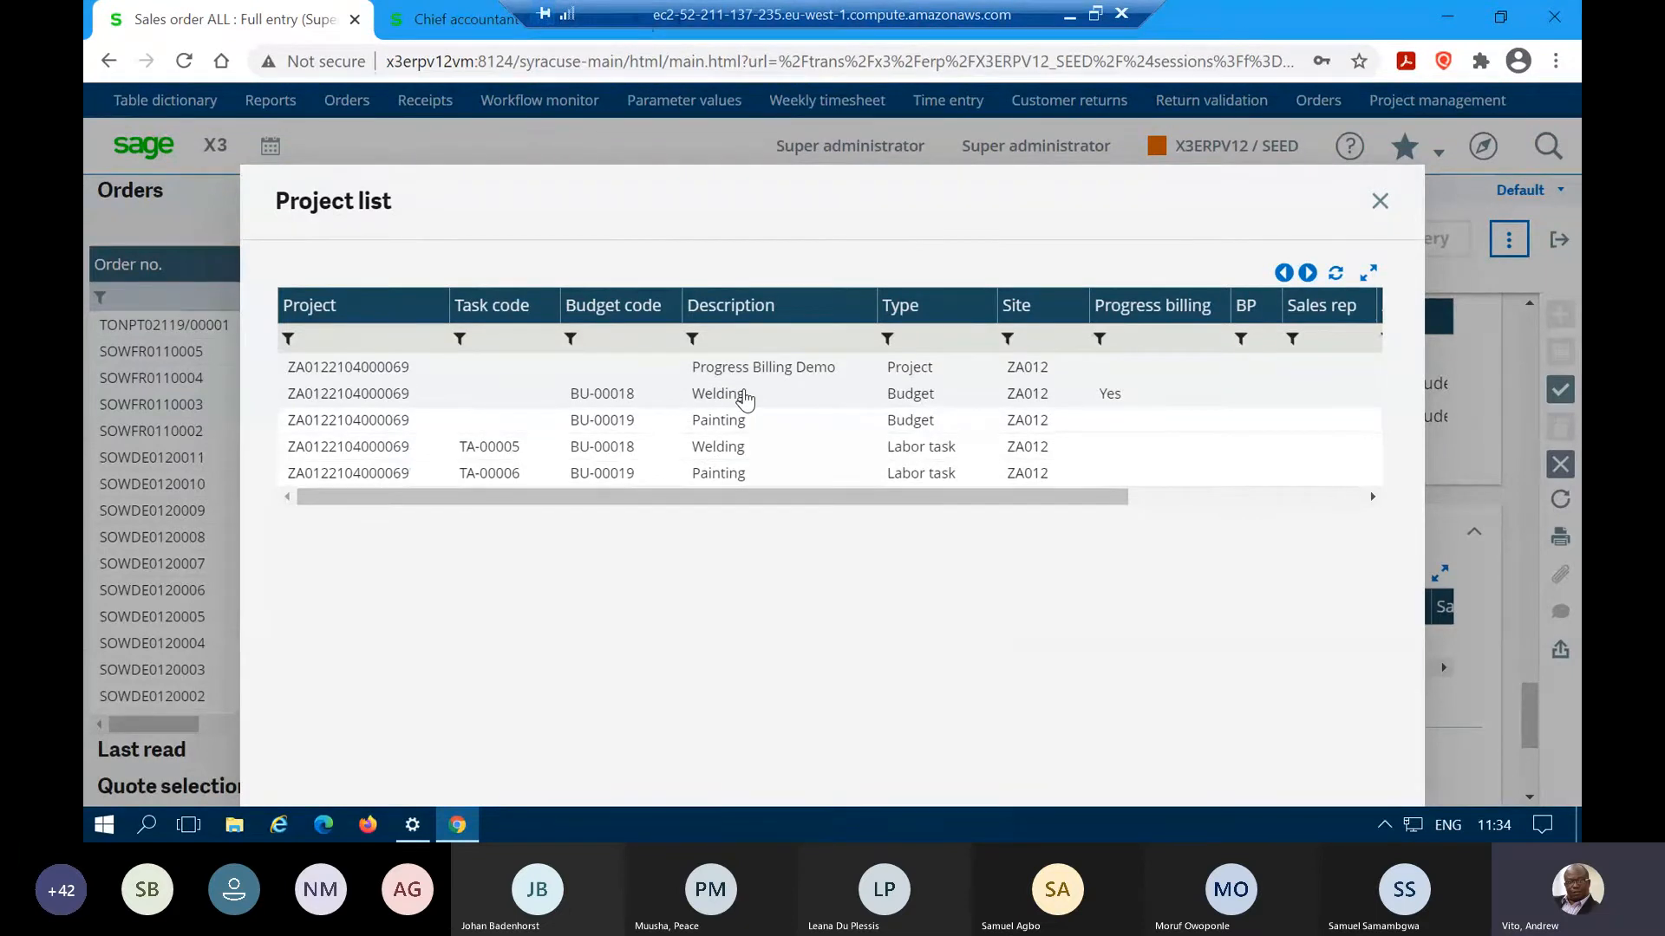
pyautogui.click(744, 398)
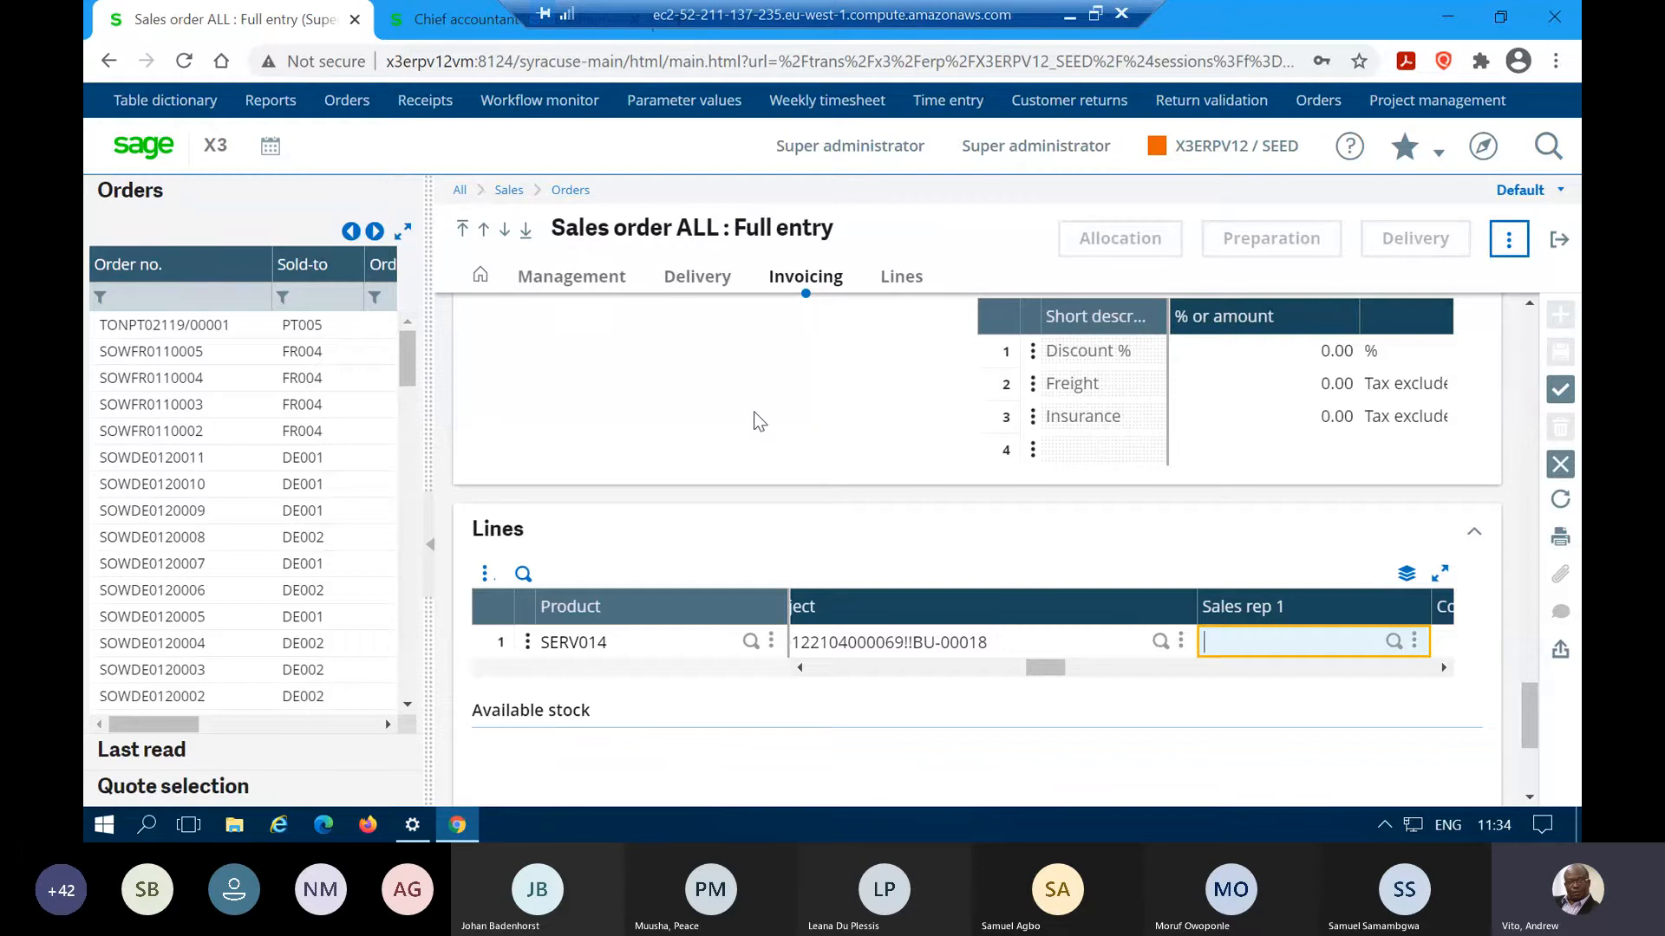
pyautogui.click(1560, 389)
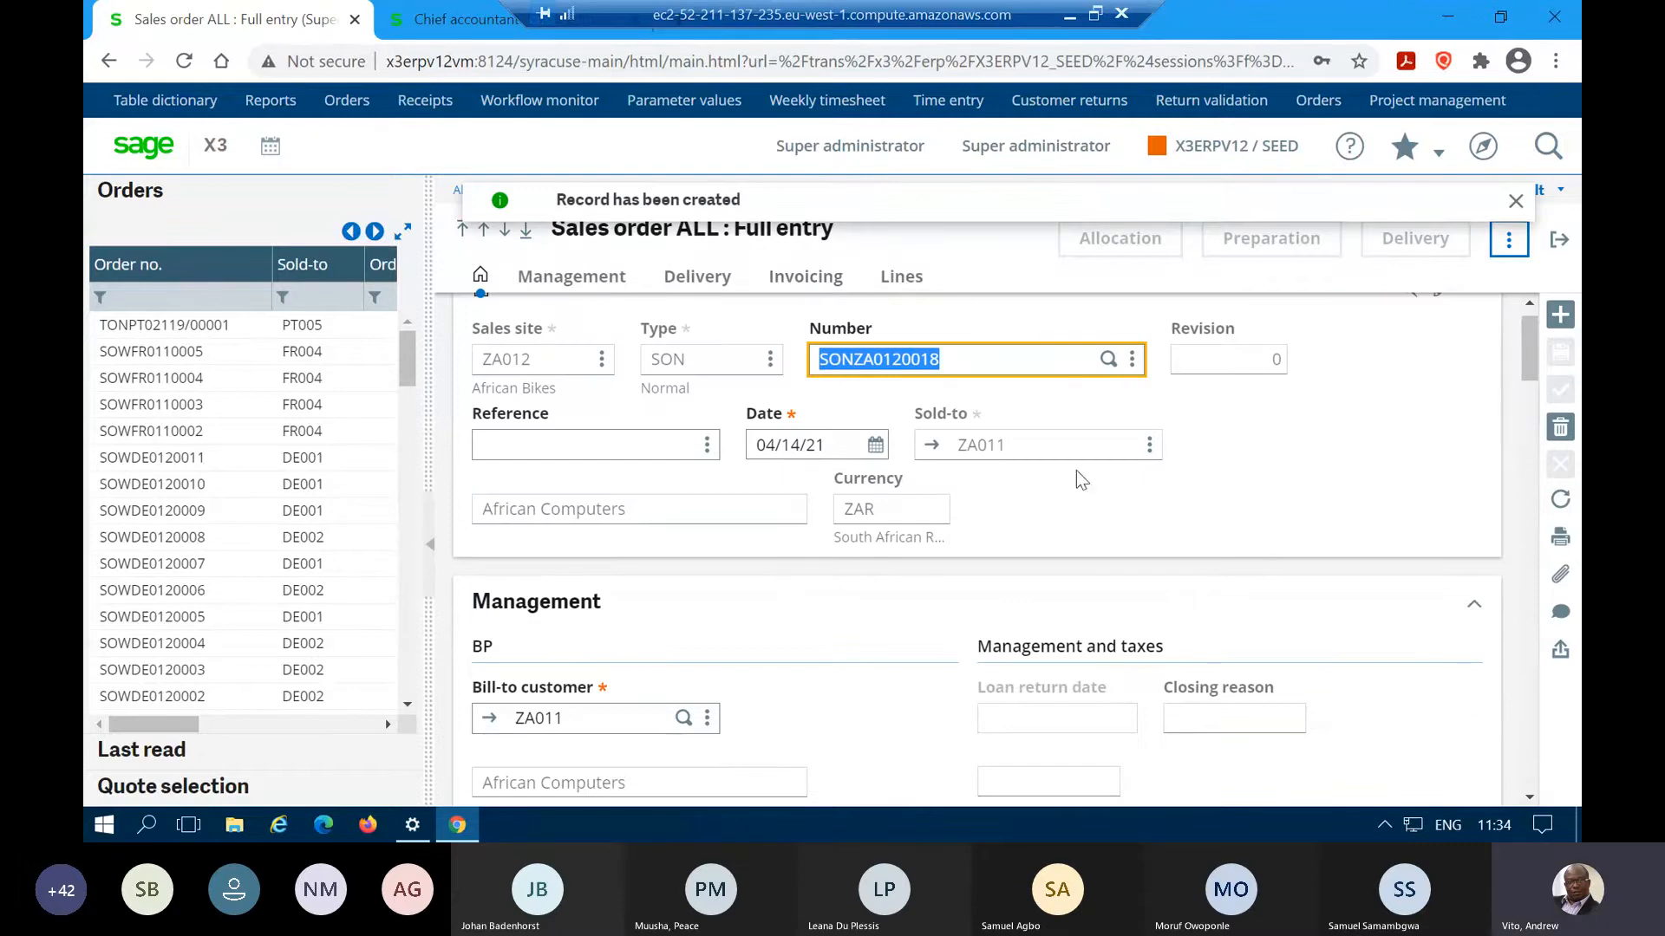
# - Review the SERV014 line's scheduled invoice, including its invoicing term, source document details and billing period, and close it without changes
pyautogui.scroll(-3, 733, 521)
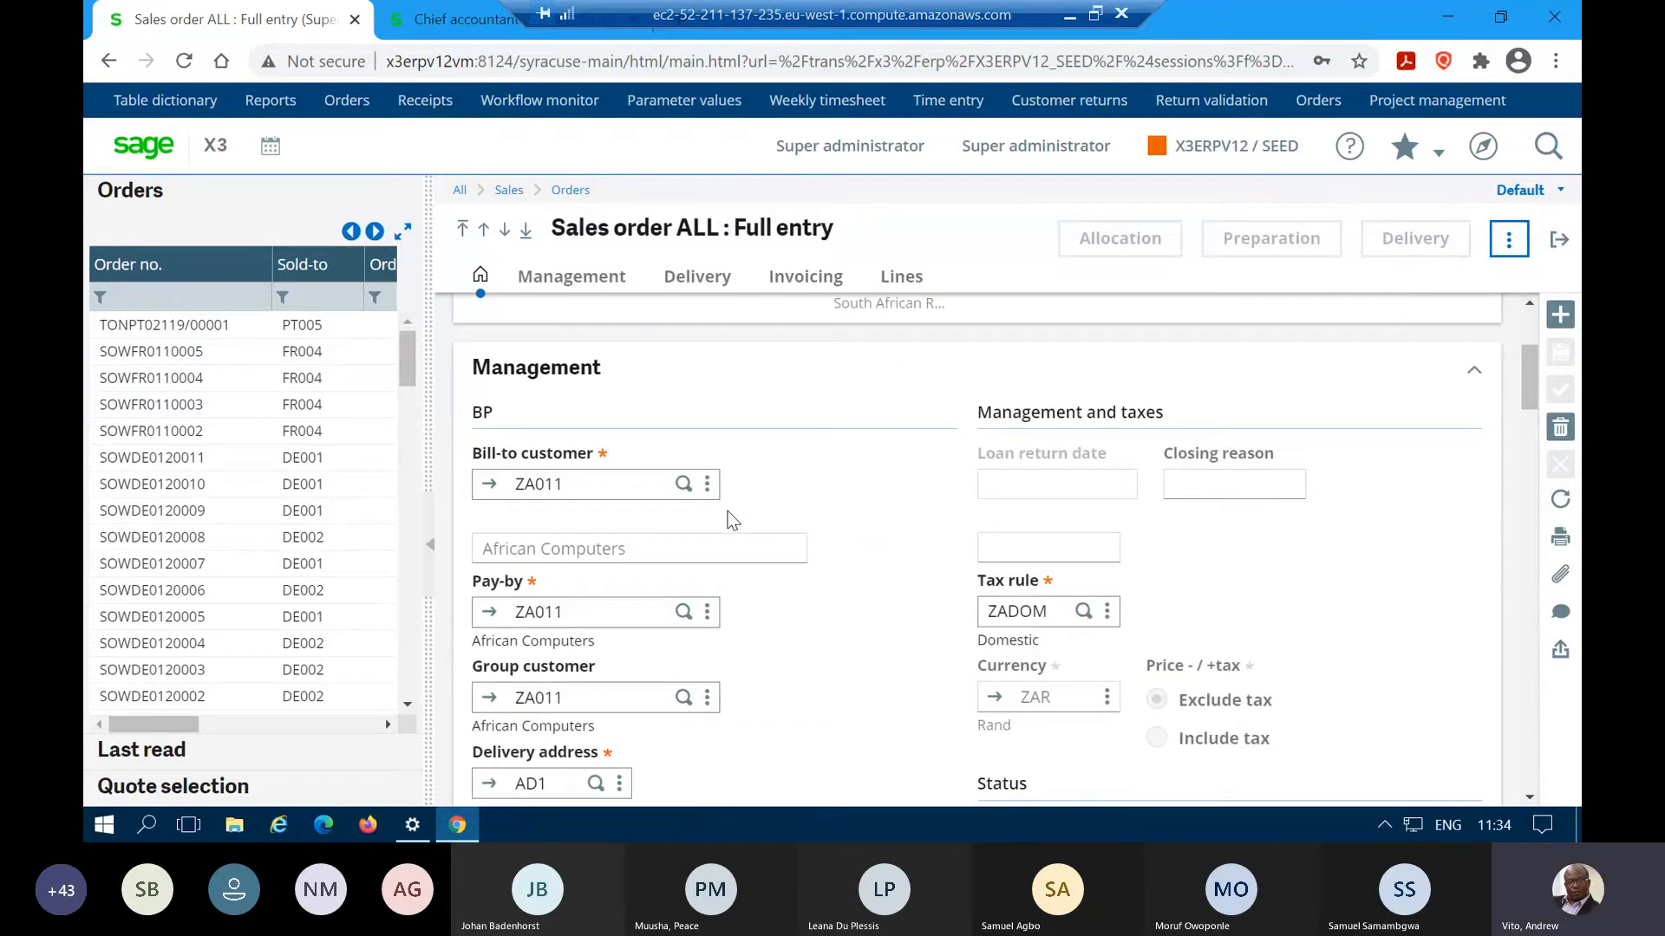
pyautogui.scroll(-3, 733, 521)
pyautogui.scroll(-12, 730, 519)
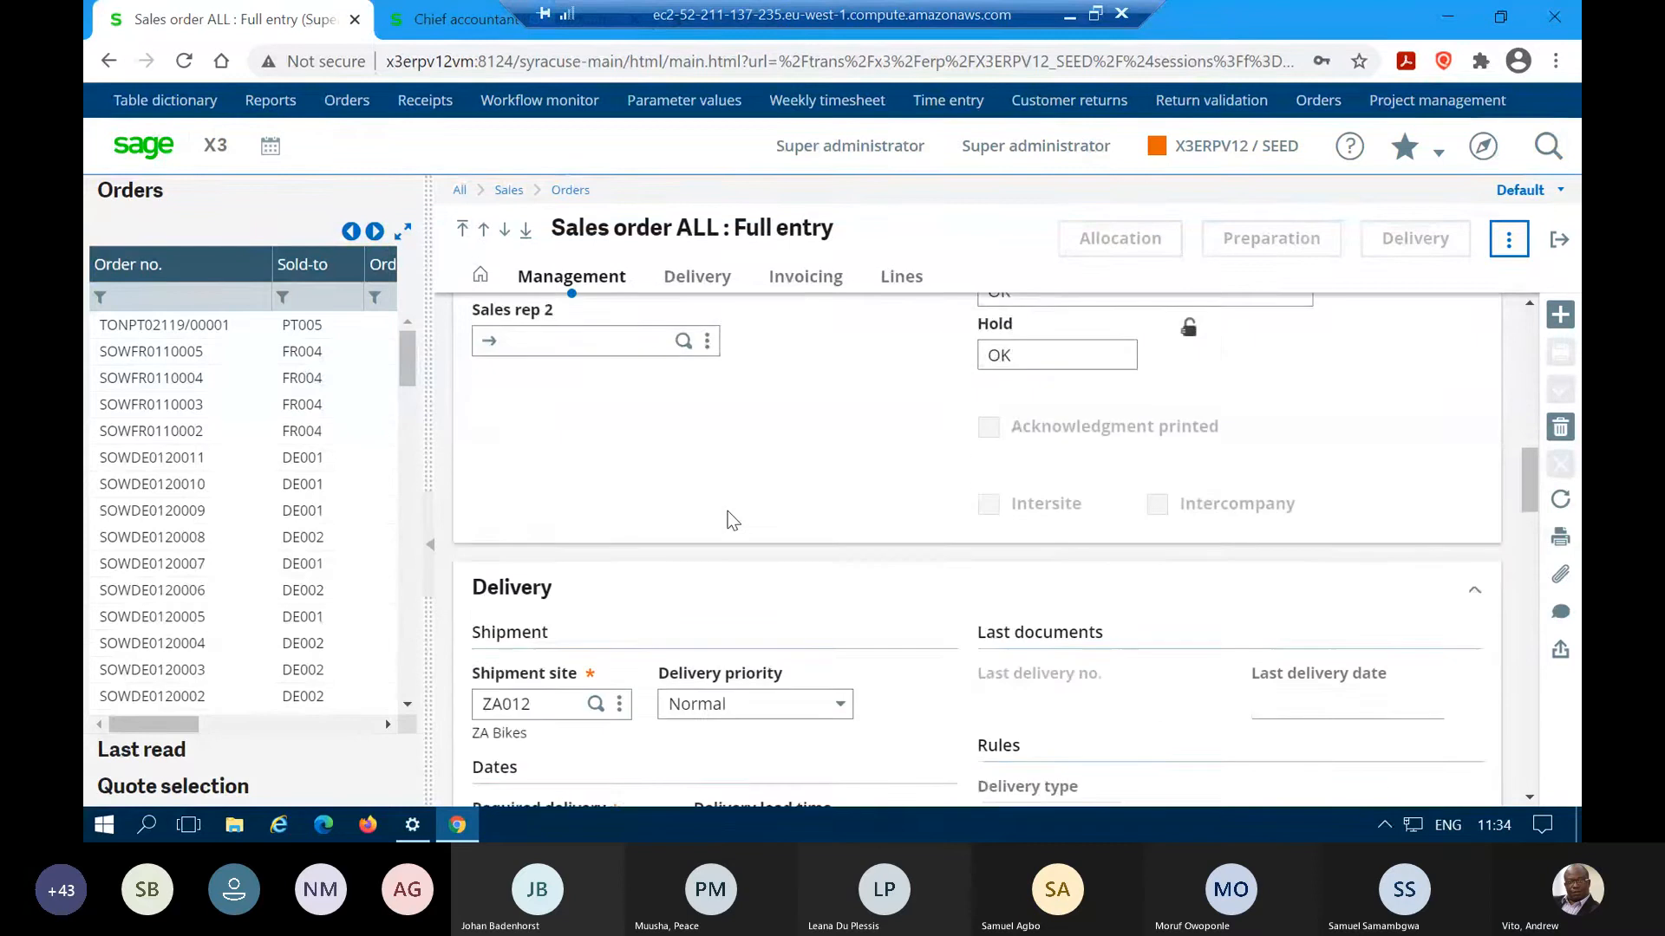
pyautogui.scroll(-10, 728, 519)
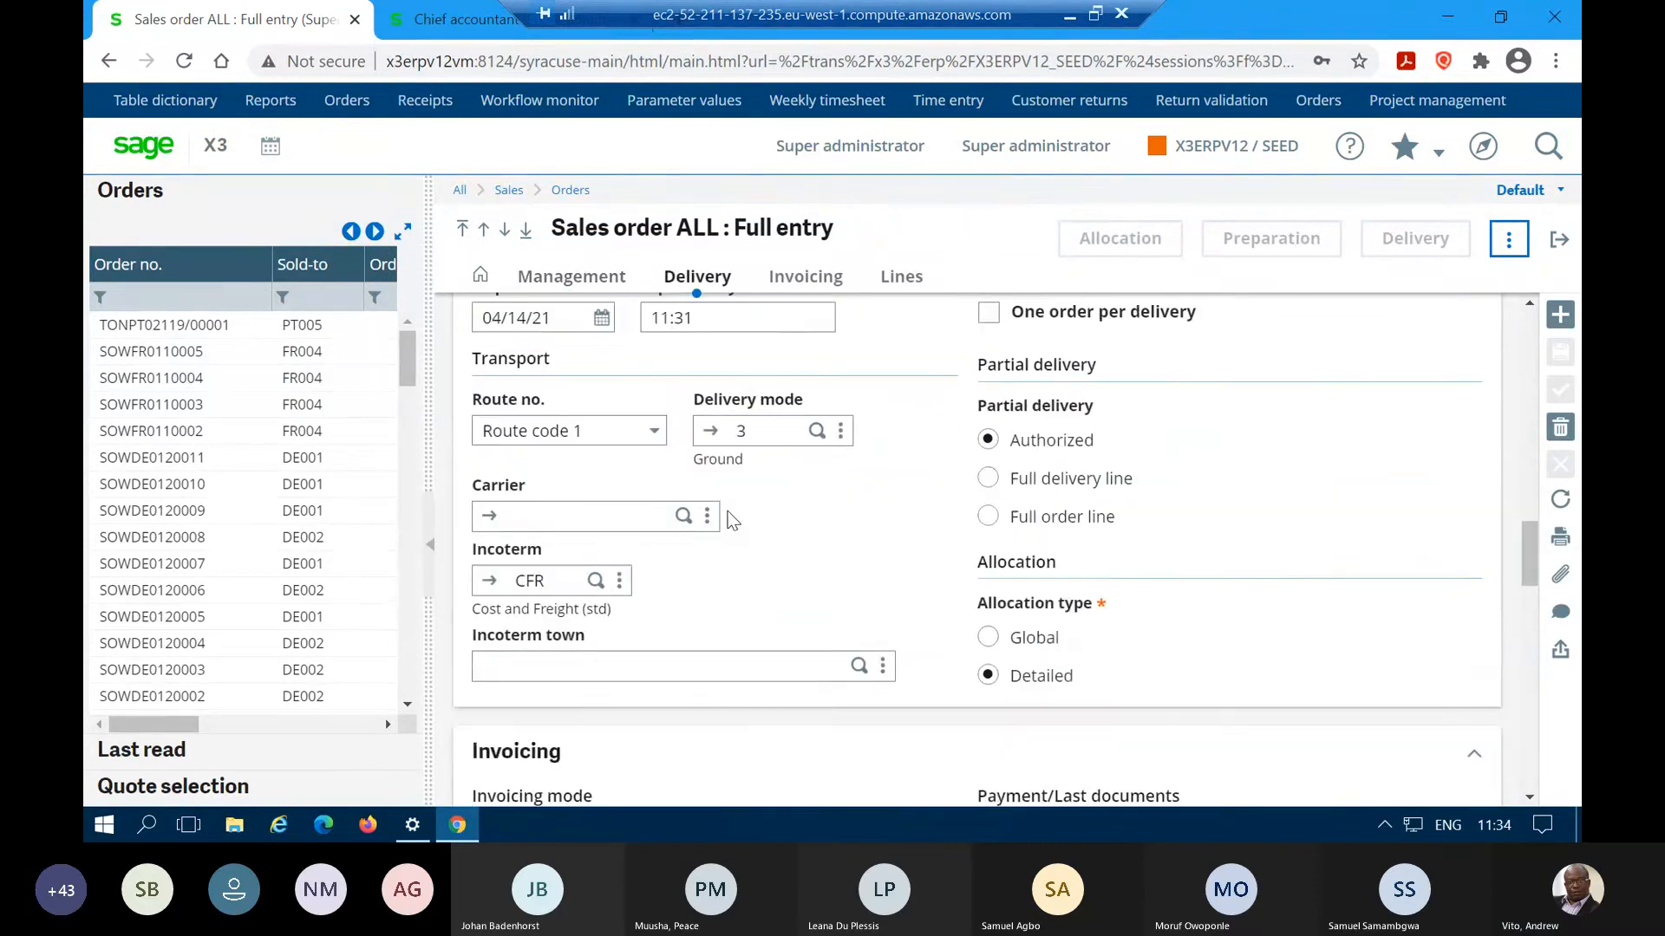
pyautogui.scroll(-10, 728, 519)
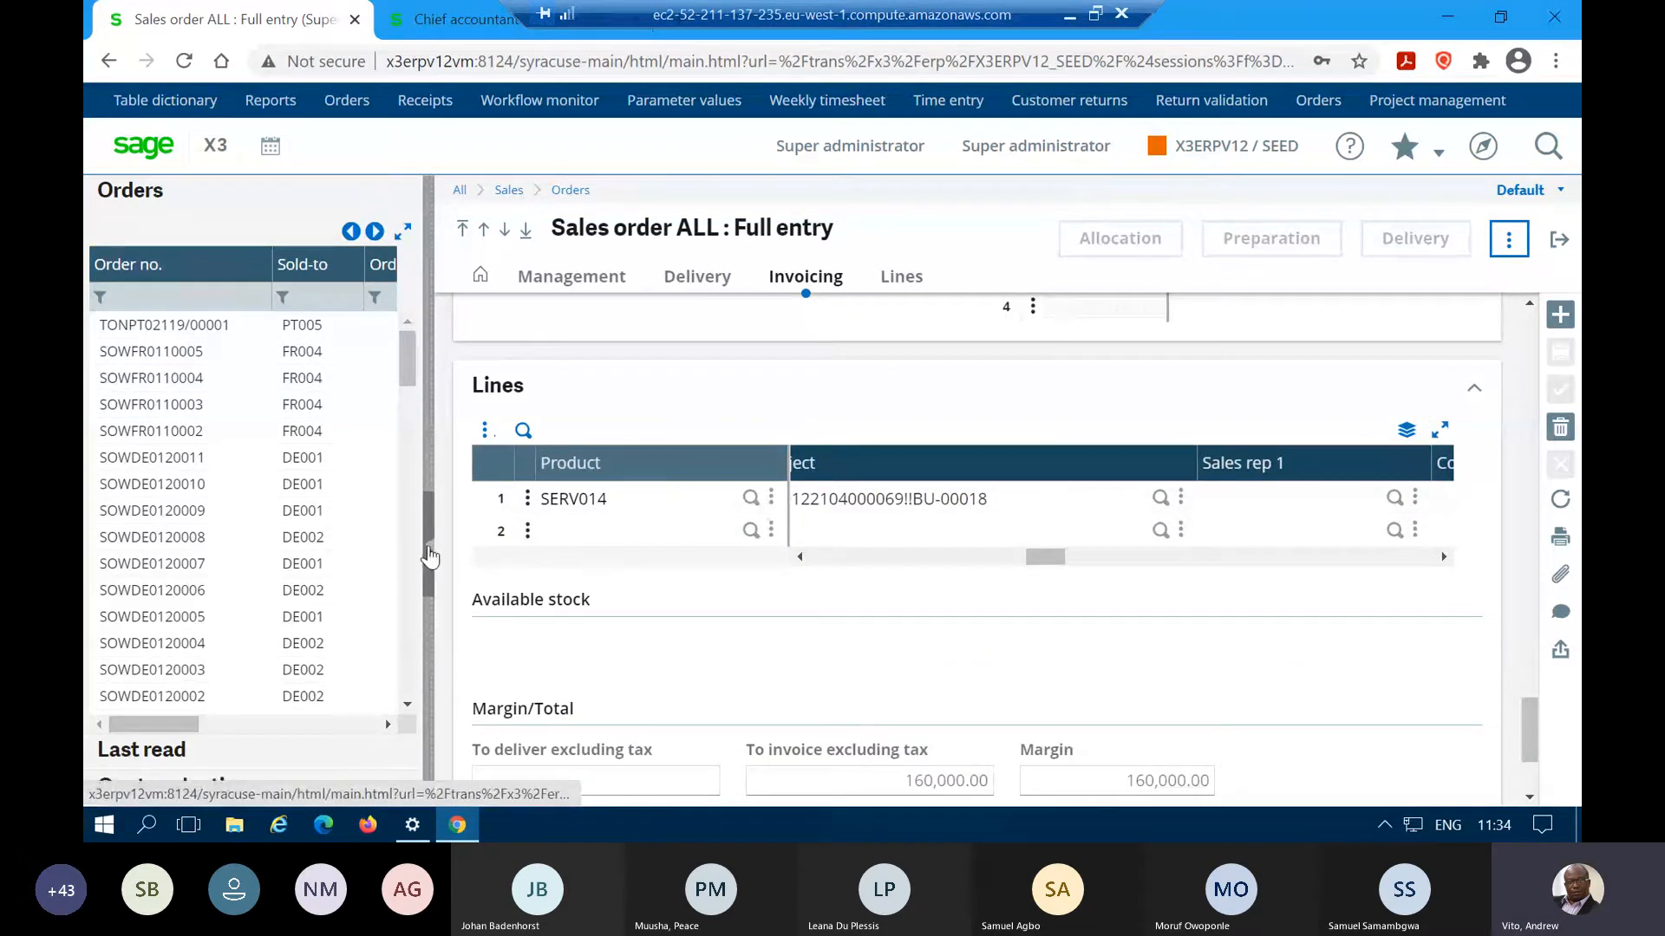
pyautogui.click(431, 545)
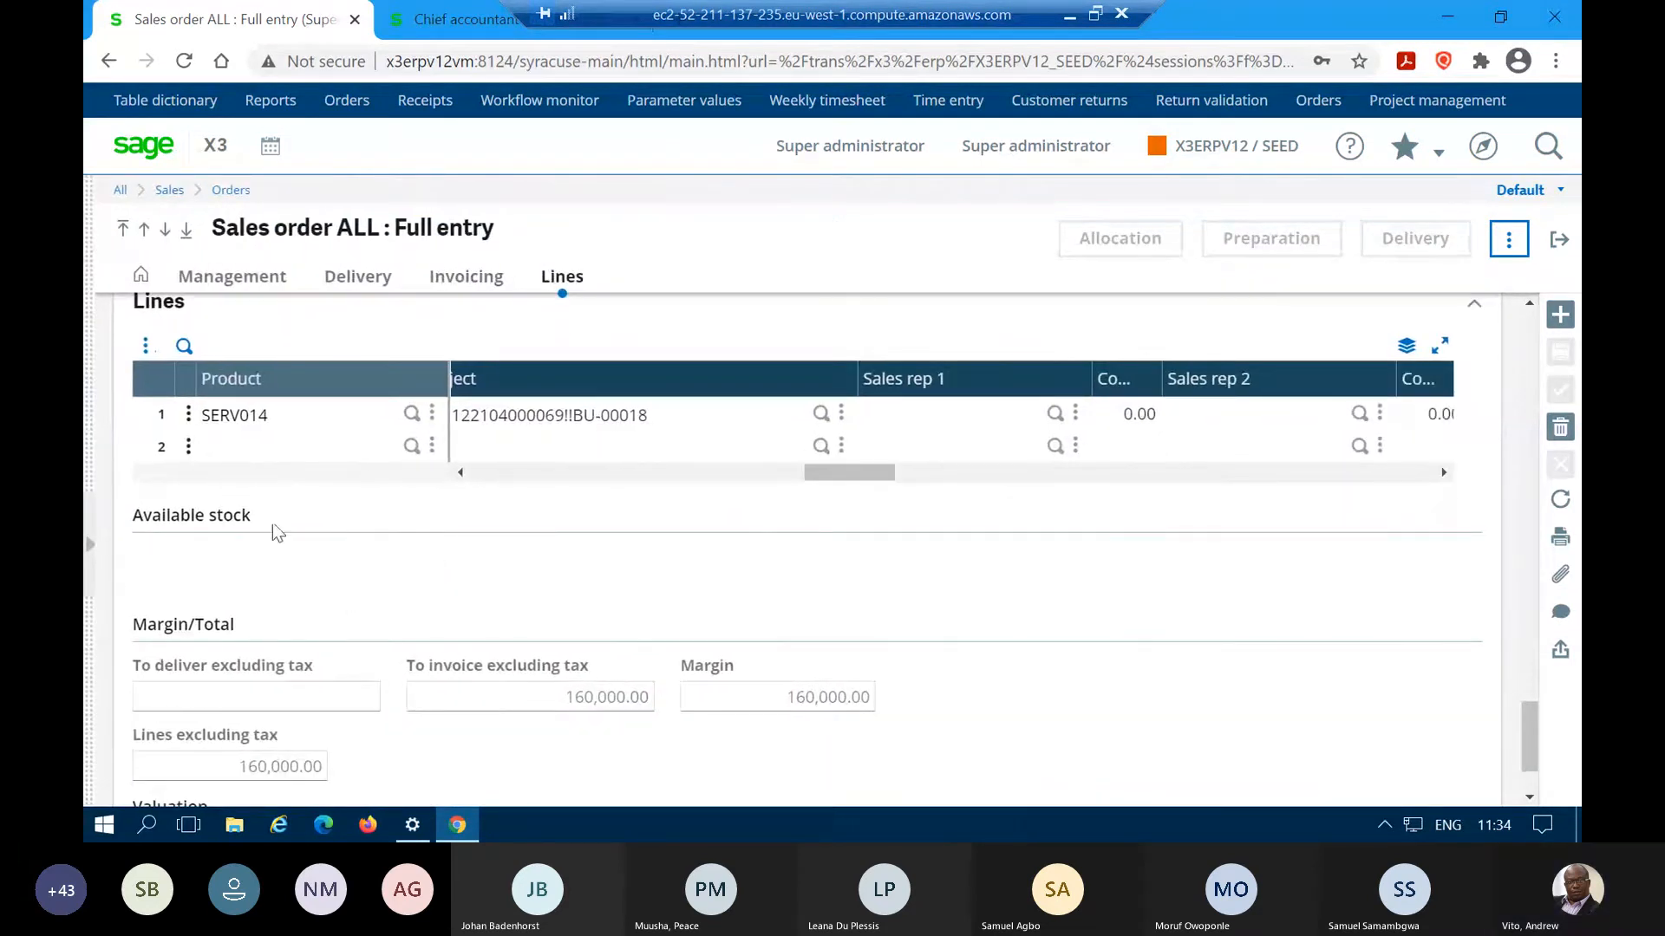
pyautogui.click(187, 424)
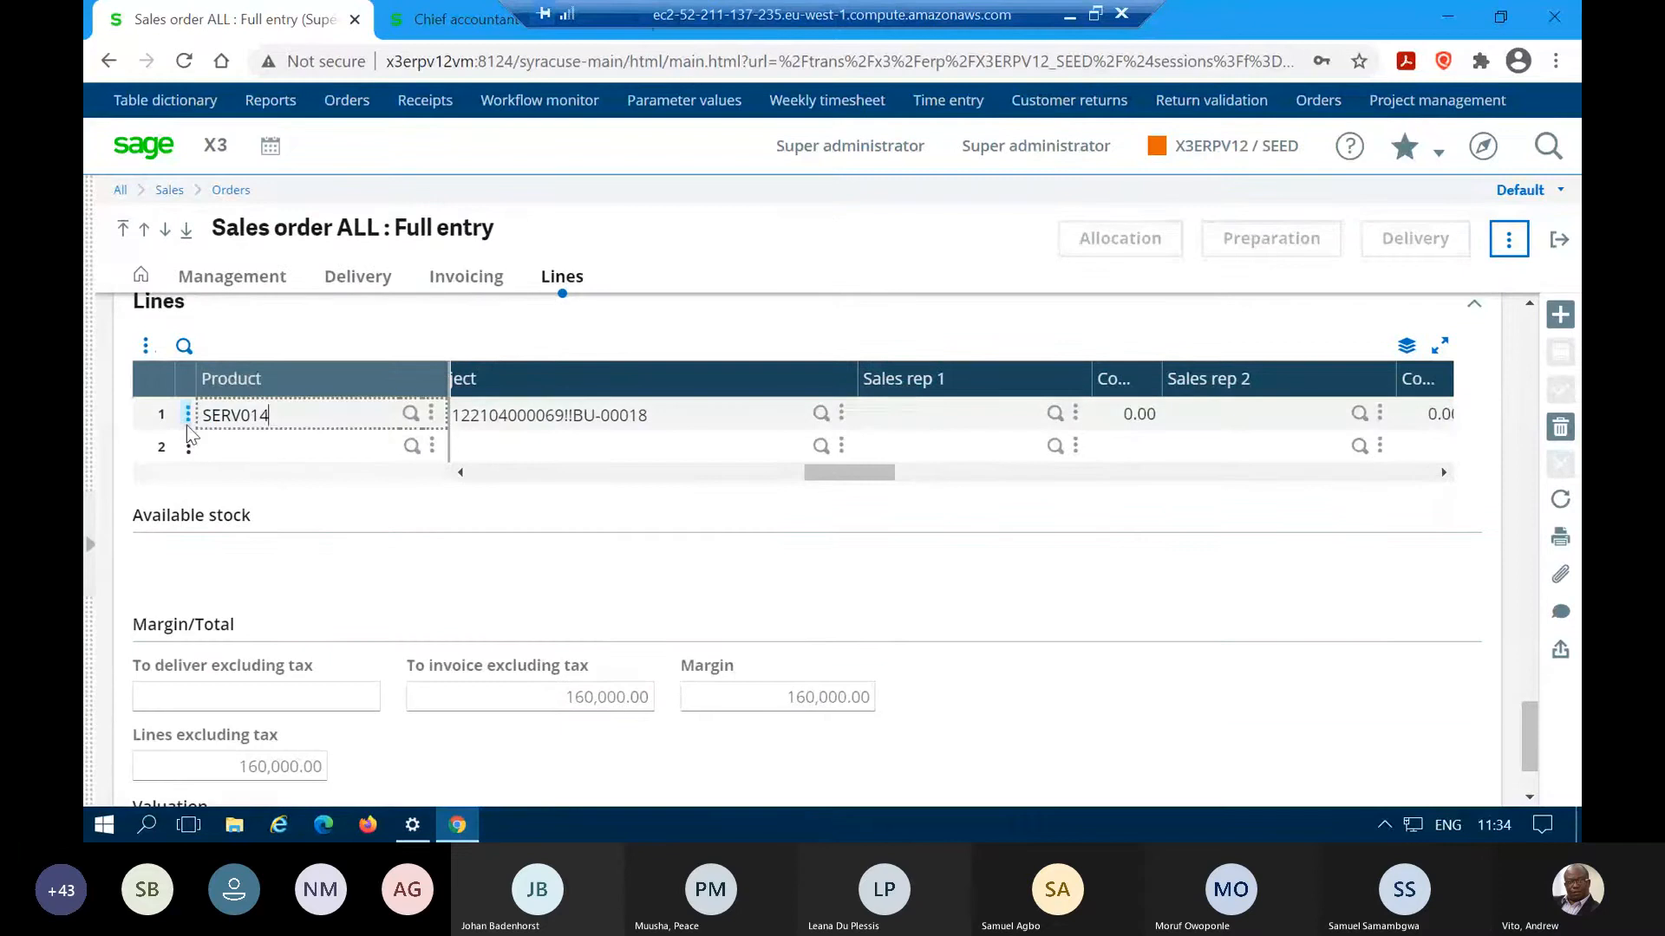
pyautogui.click(188, 418)
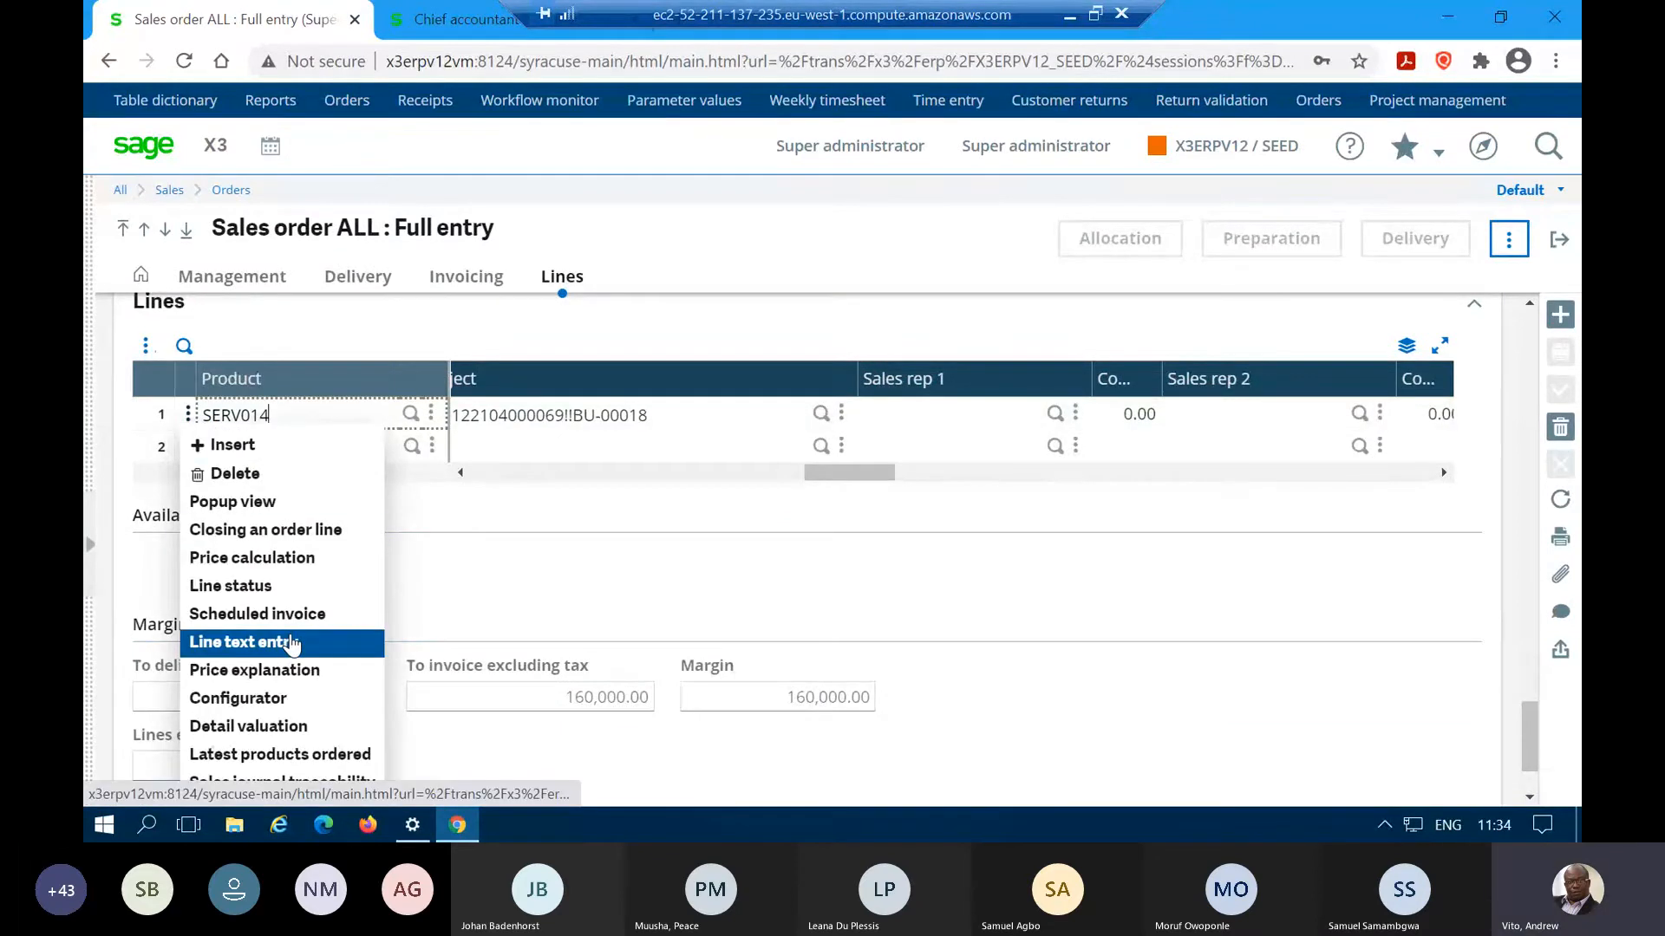
pyautogui.click(314, 616)
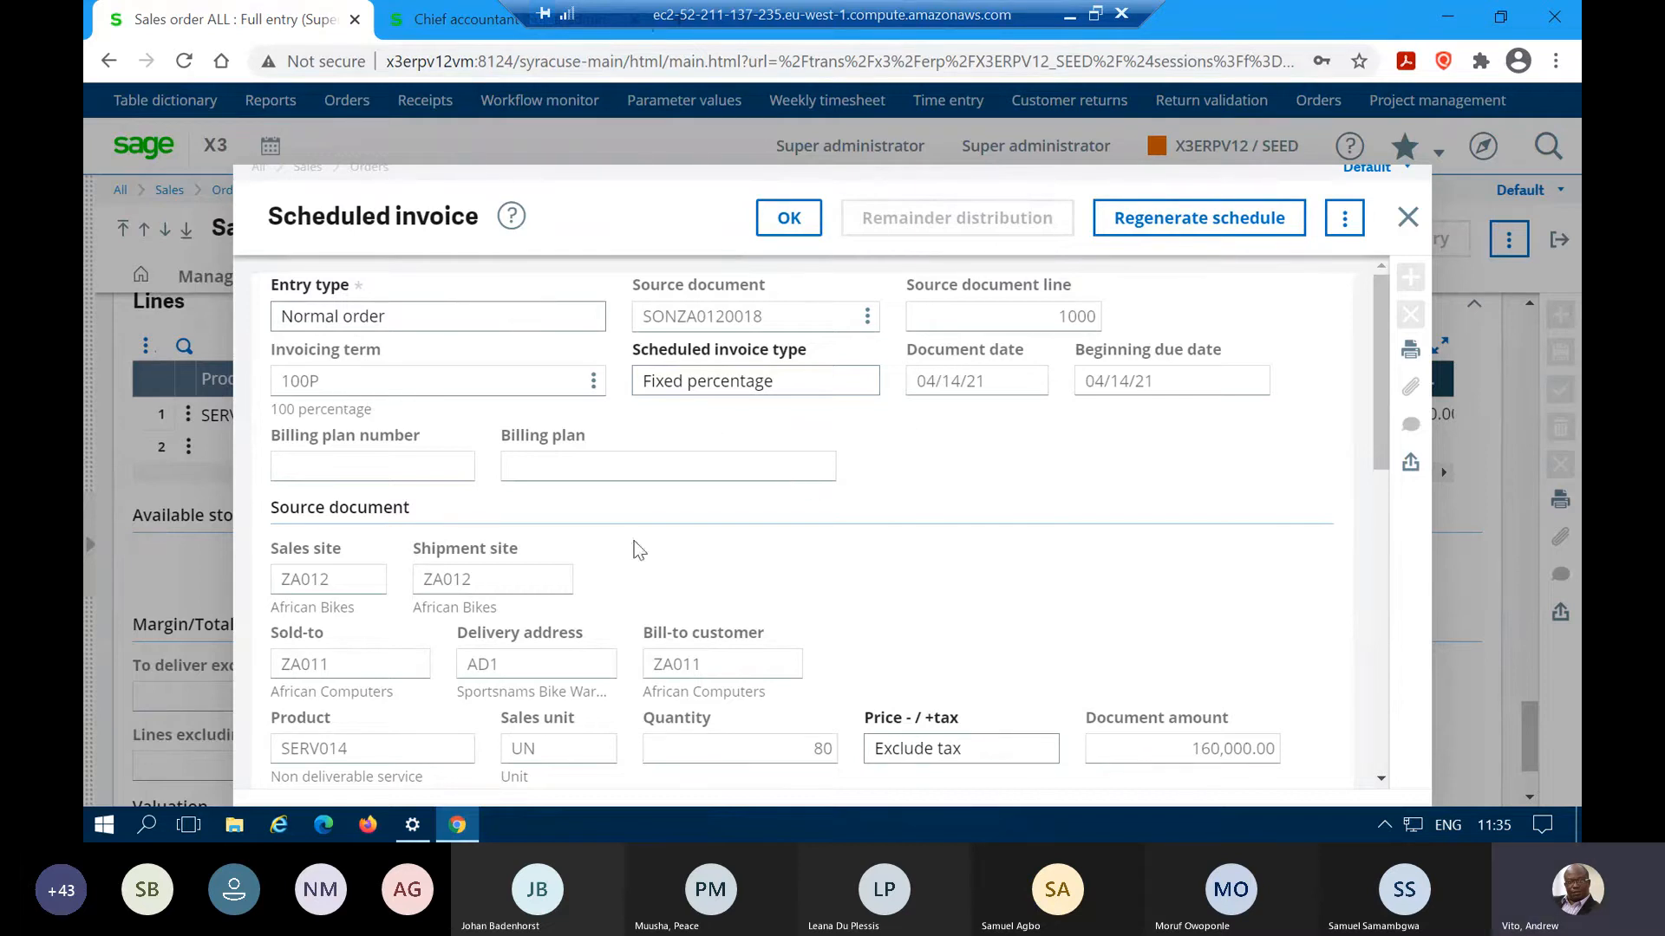
pyautogui.scroll(-1, 780, 544)
pyautogui.scroll(-1, 784, 548)
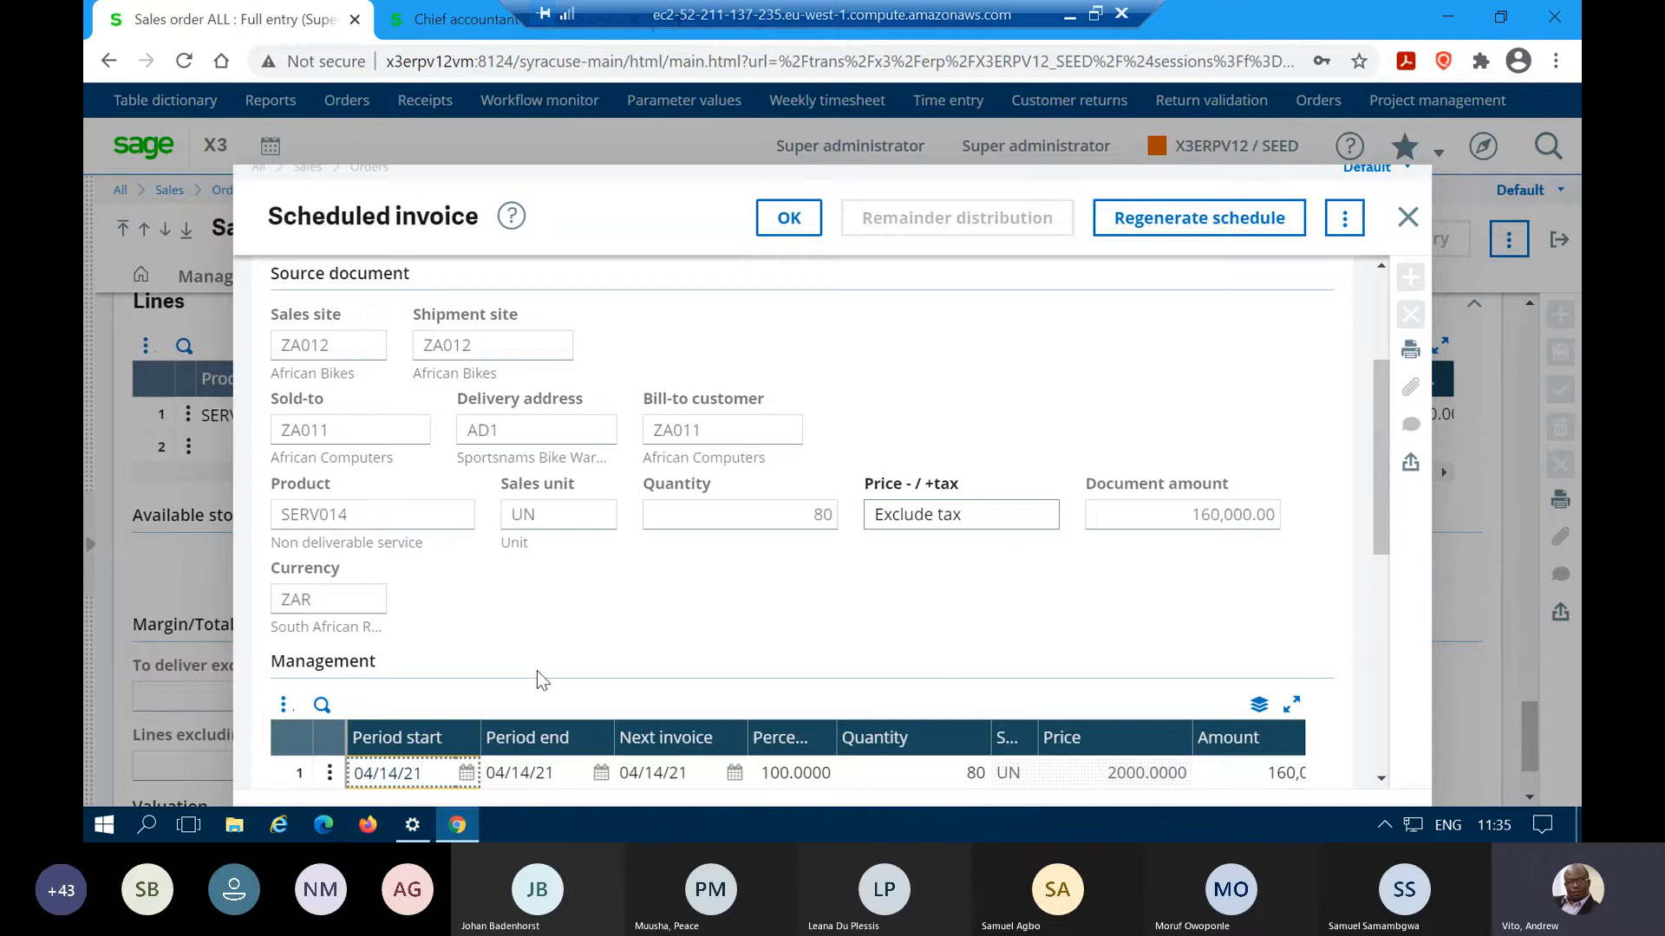
pyautogui.click(1408, 218)
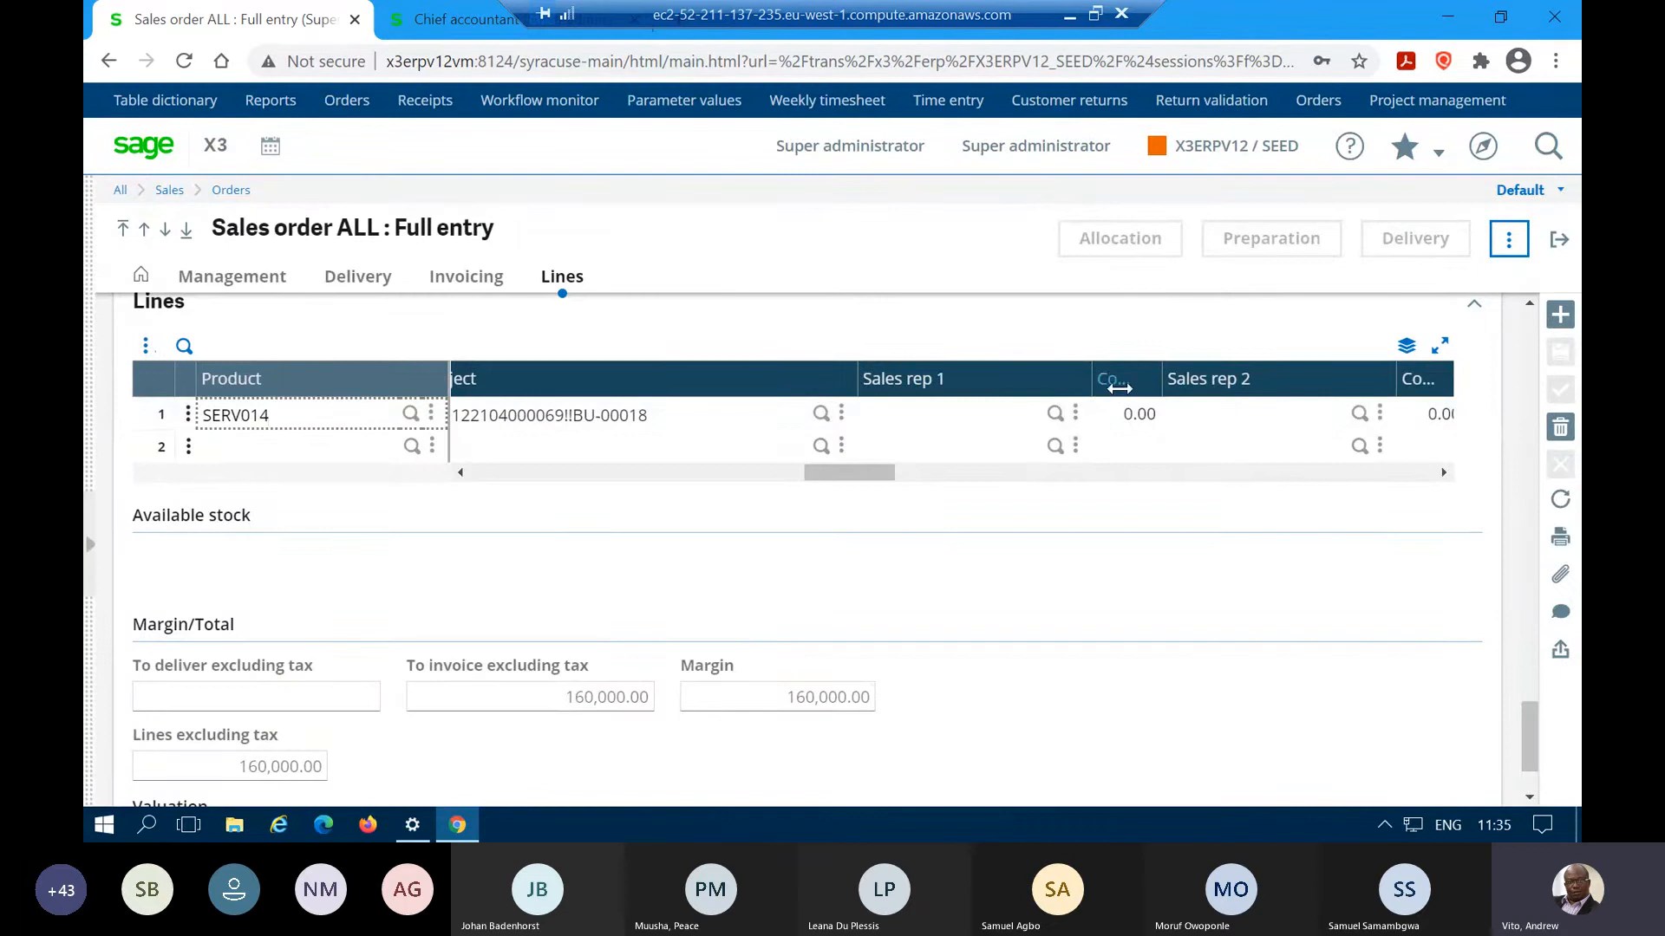
# - Leave the sales order and examine the billing plan and progress status in the Progress Billing Demo project's billing
pyautogui.click(1558, 238)
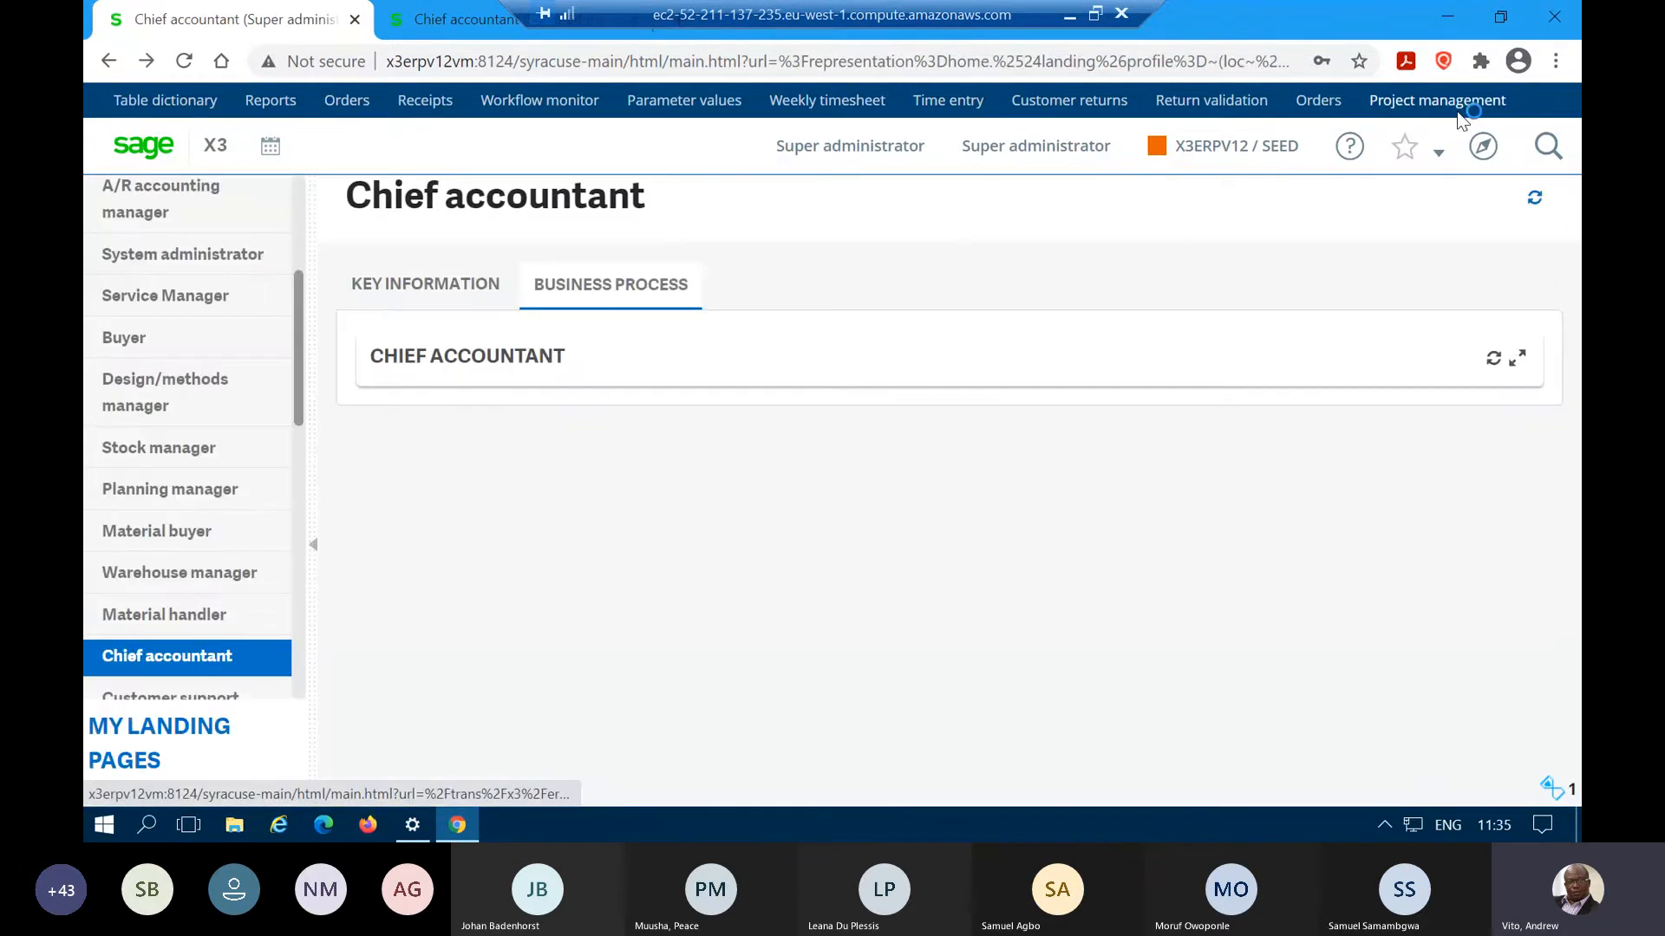
pyautogui.click(1459, 113)
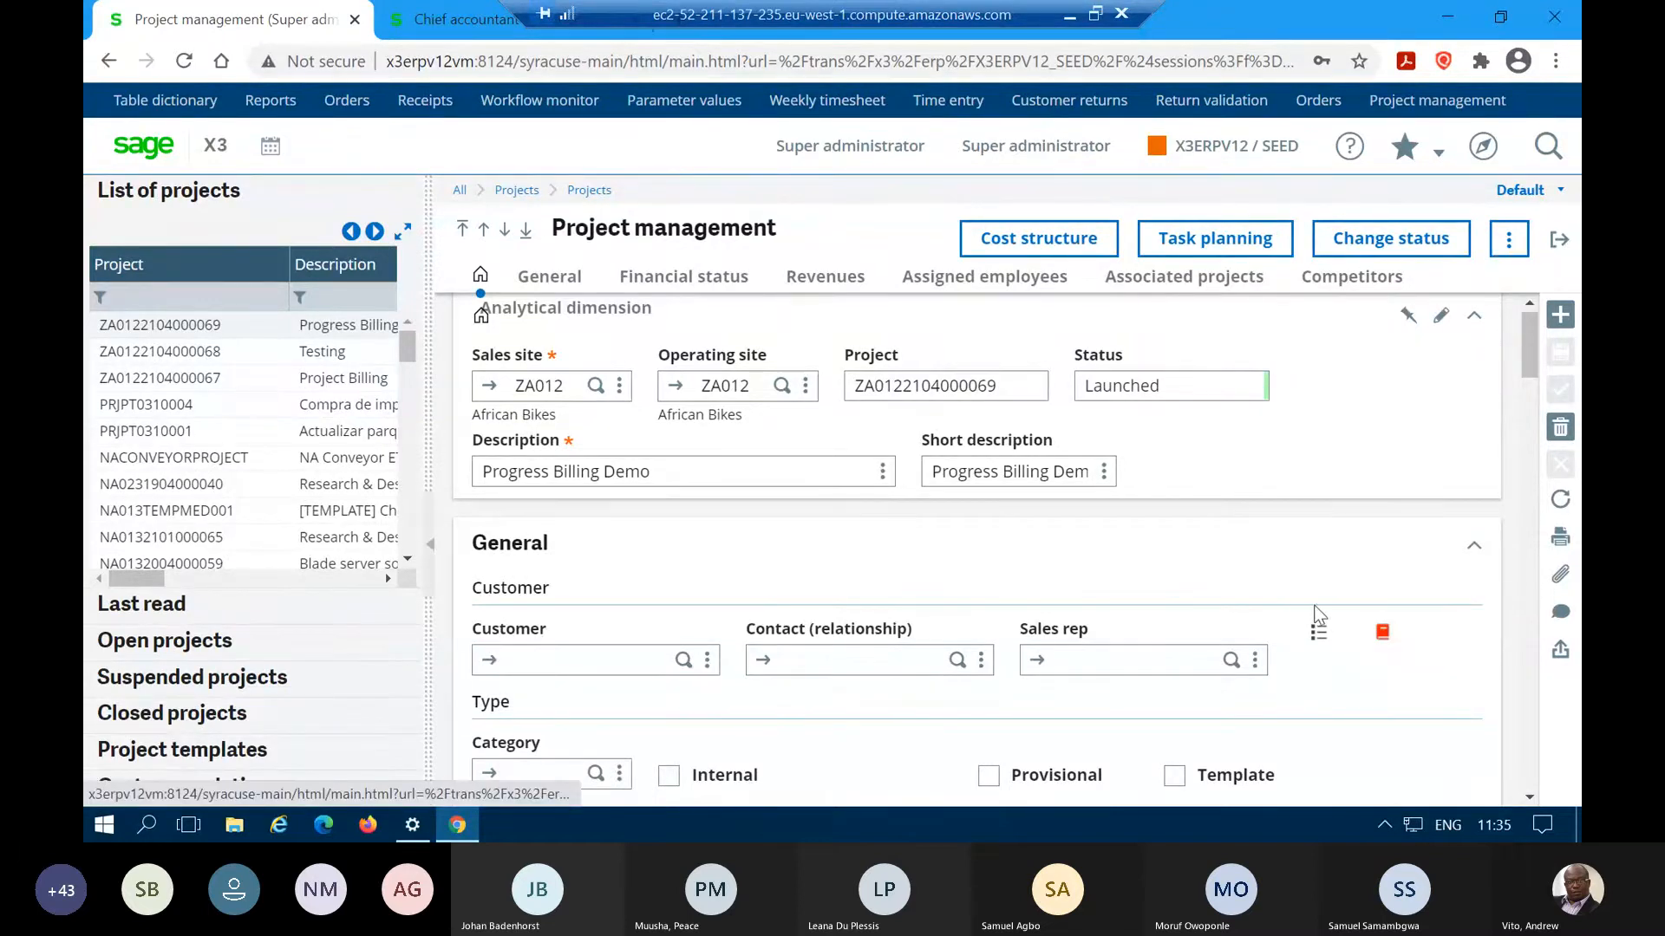
pyautogui.click(1382, 633)
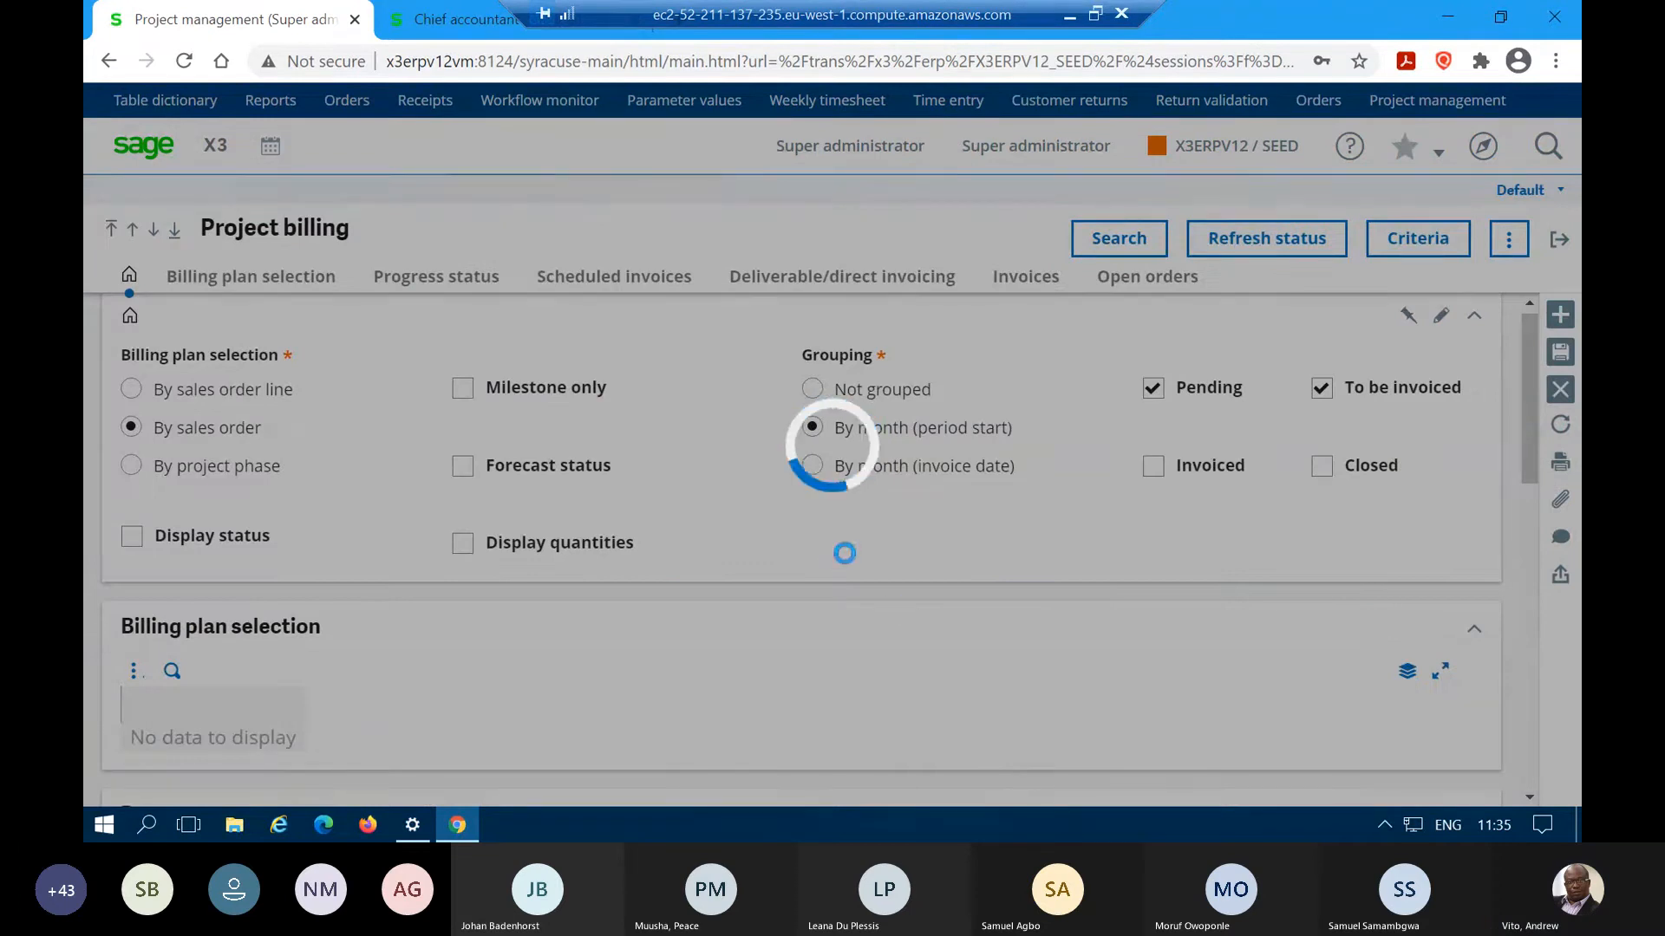
pyautogui.scroll(-3, 863, 543)
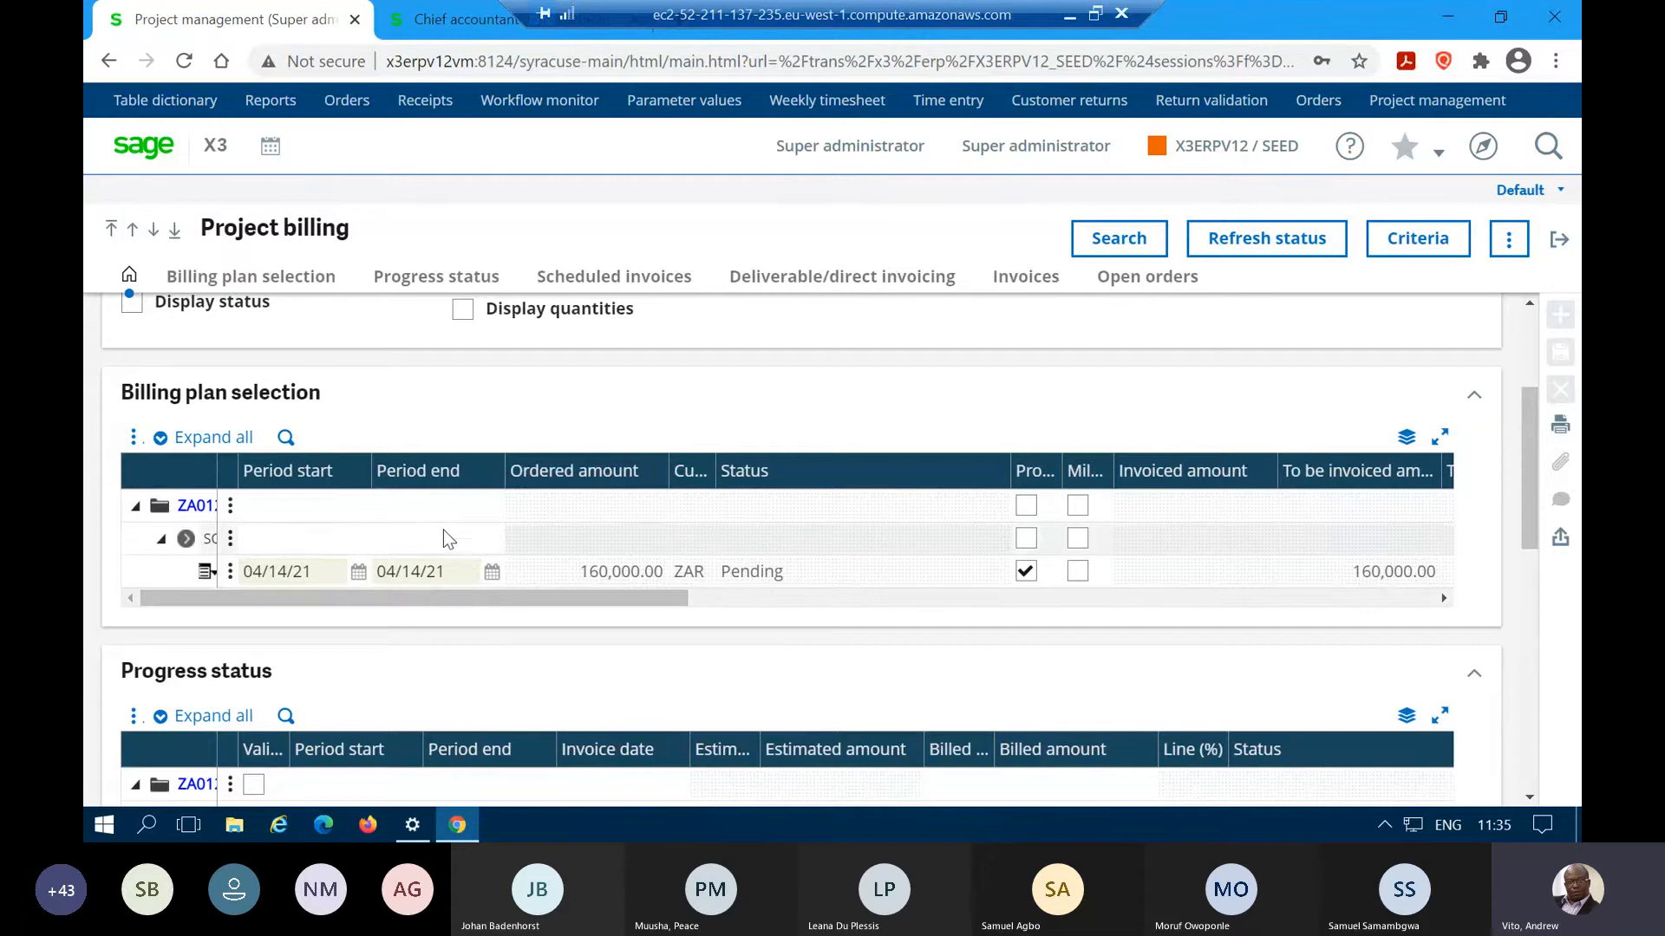
pyautogui.click(433, 281)
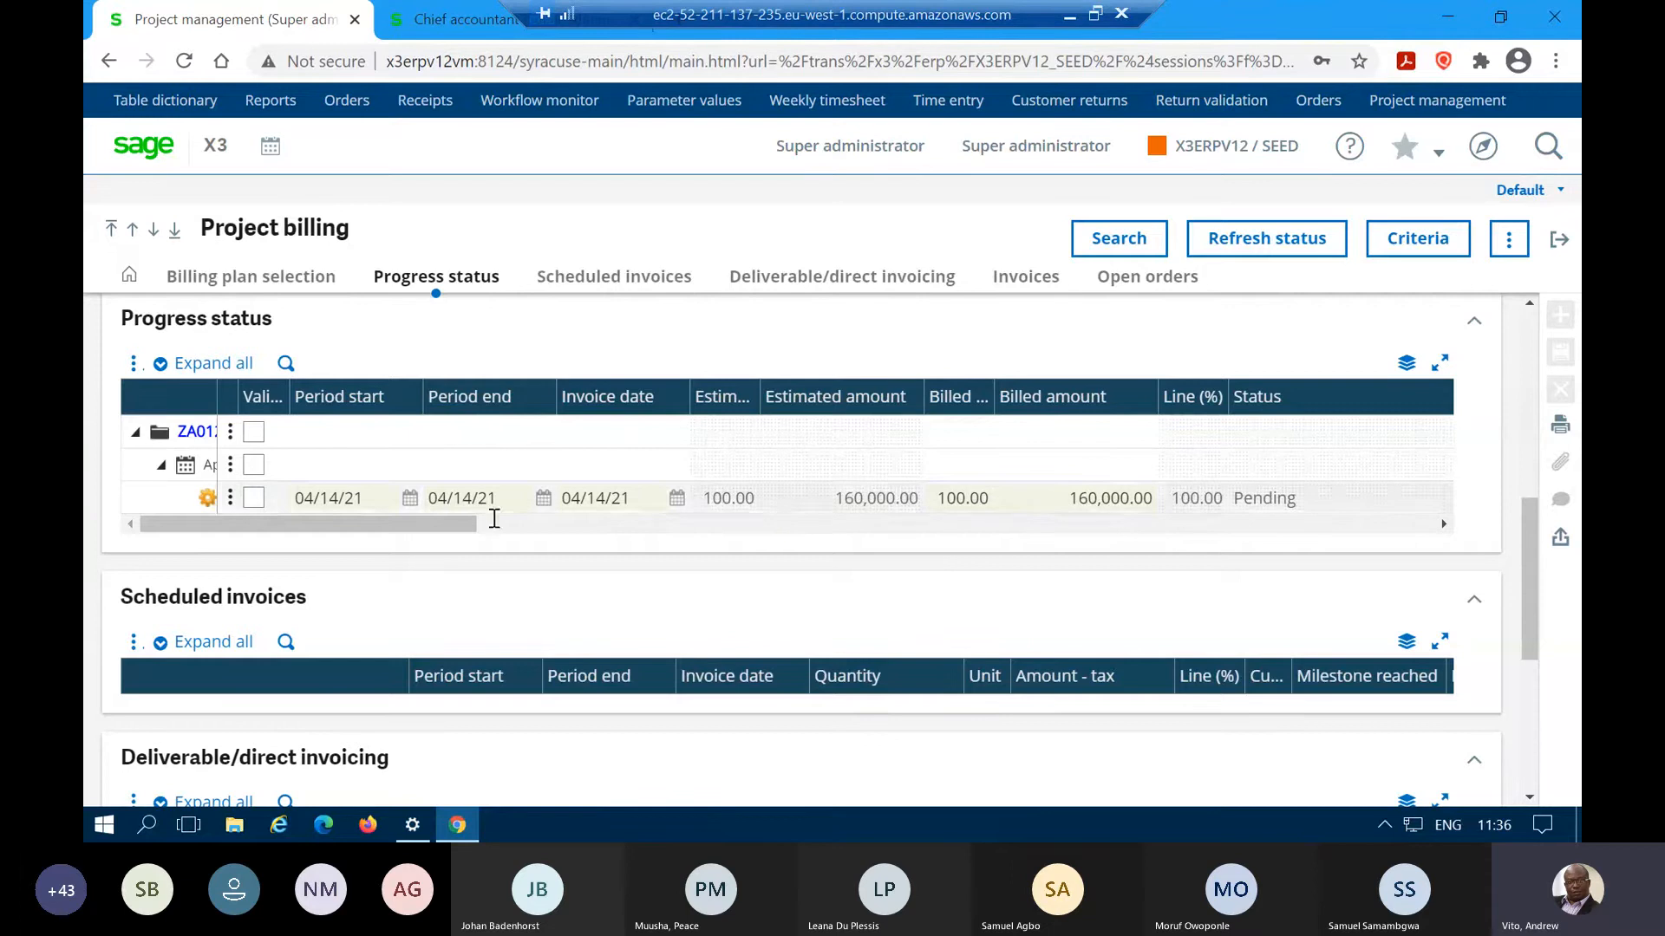
pyautogui.moveTo(342, 532); pyautogui.dragTo(429, 534)
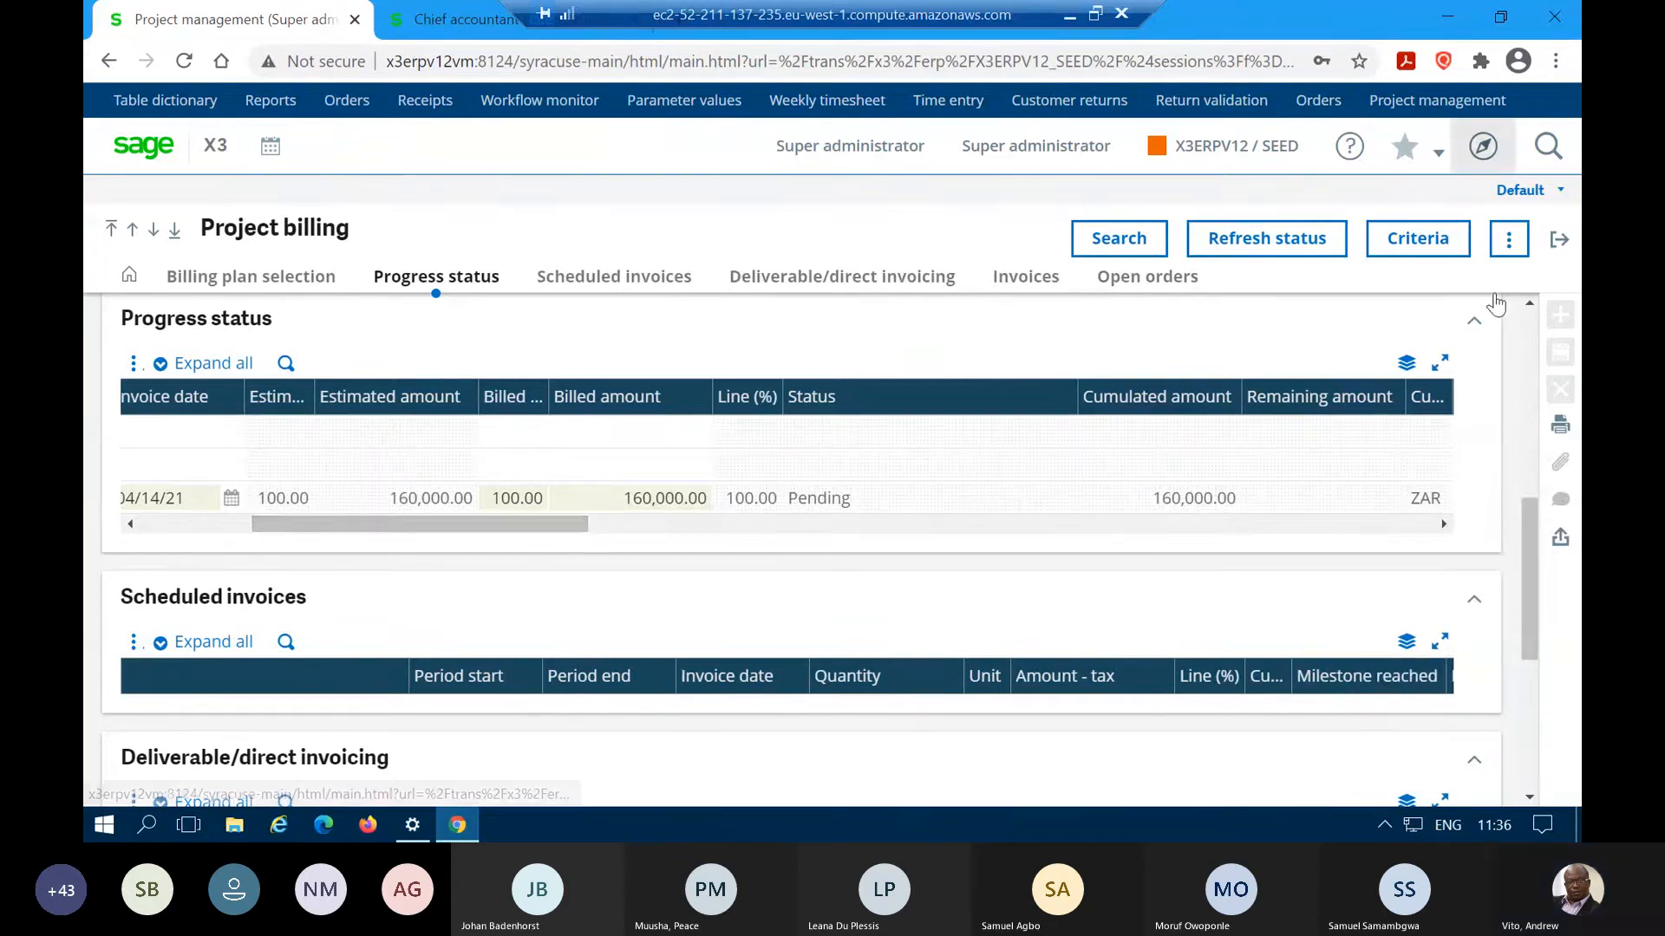
pyautogui.click(1559, 243)
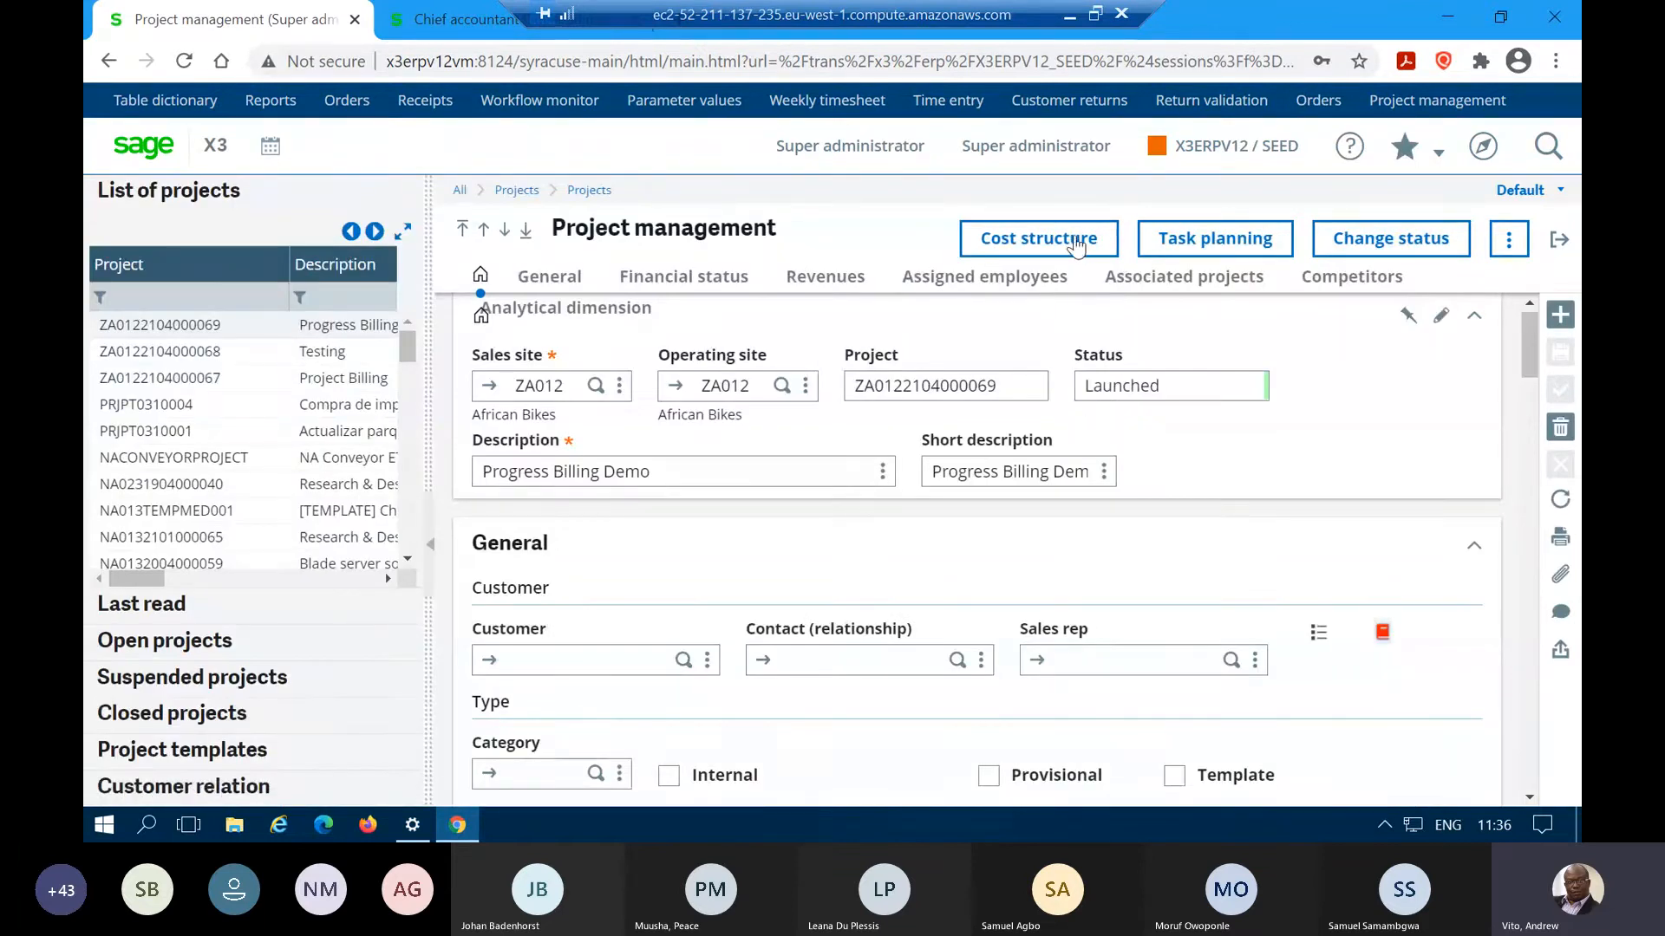
# - Set the Welding budget's estimated progress to 20 in the Progress Billing Demo project's cost structure and save it
pyautogui.click(1036, 239)
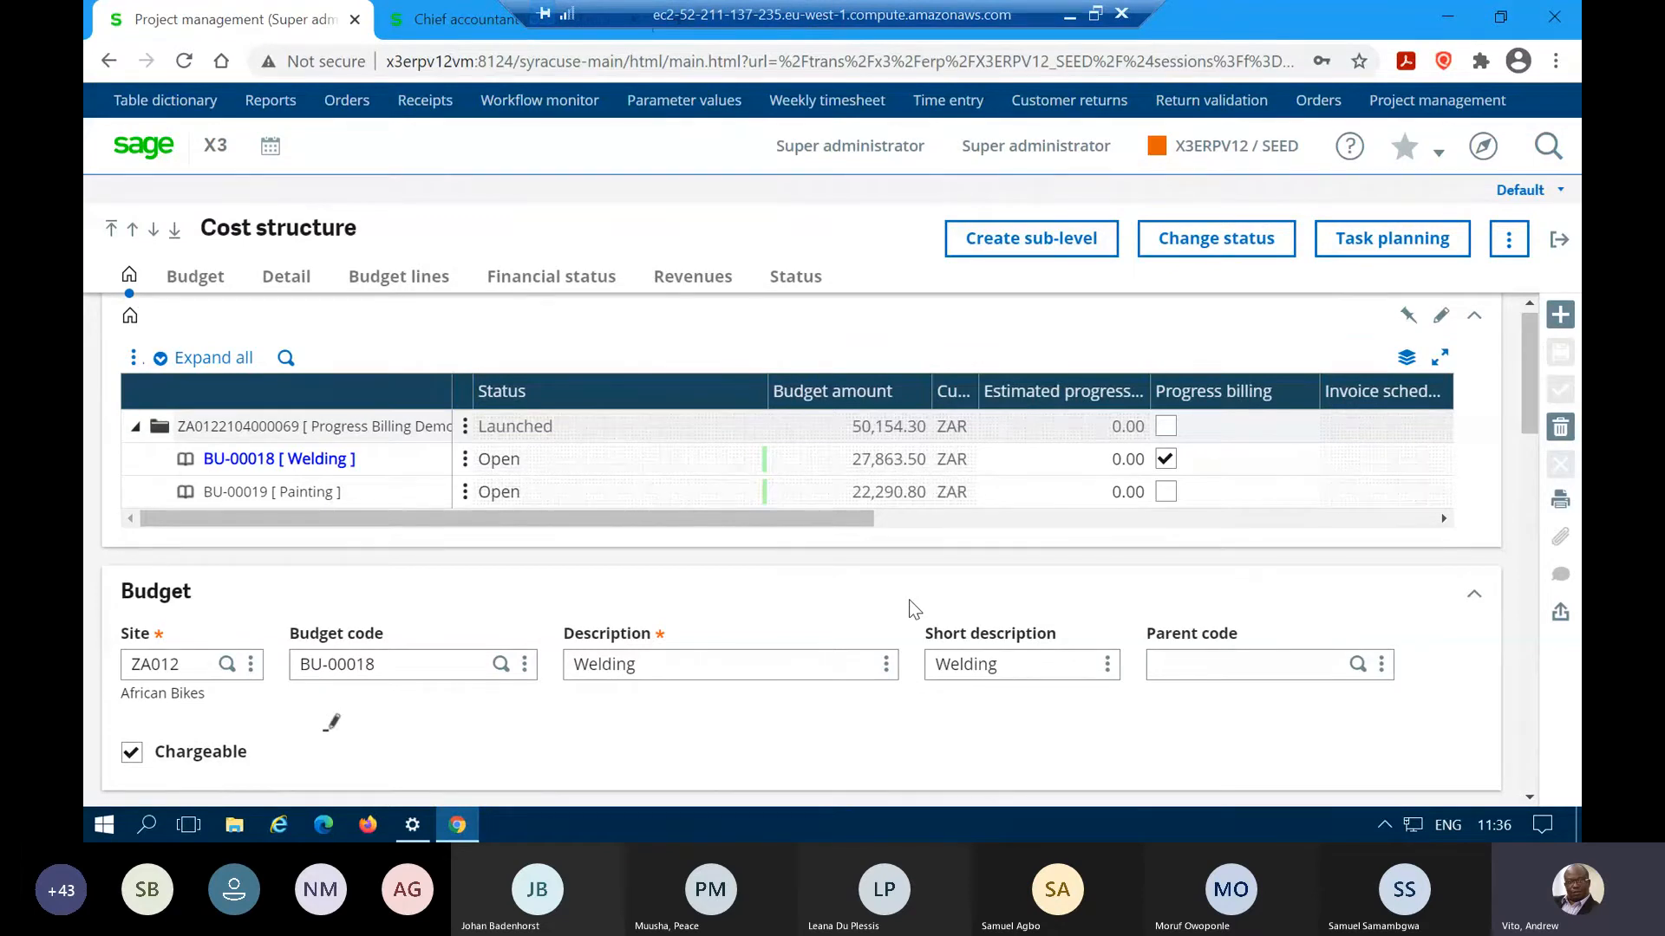
pyautogui.click(1078, 462)
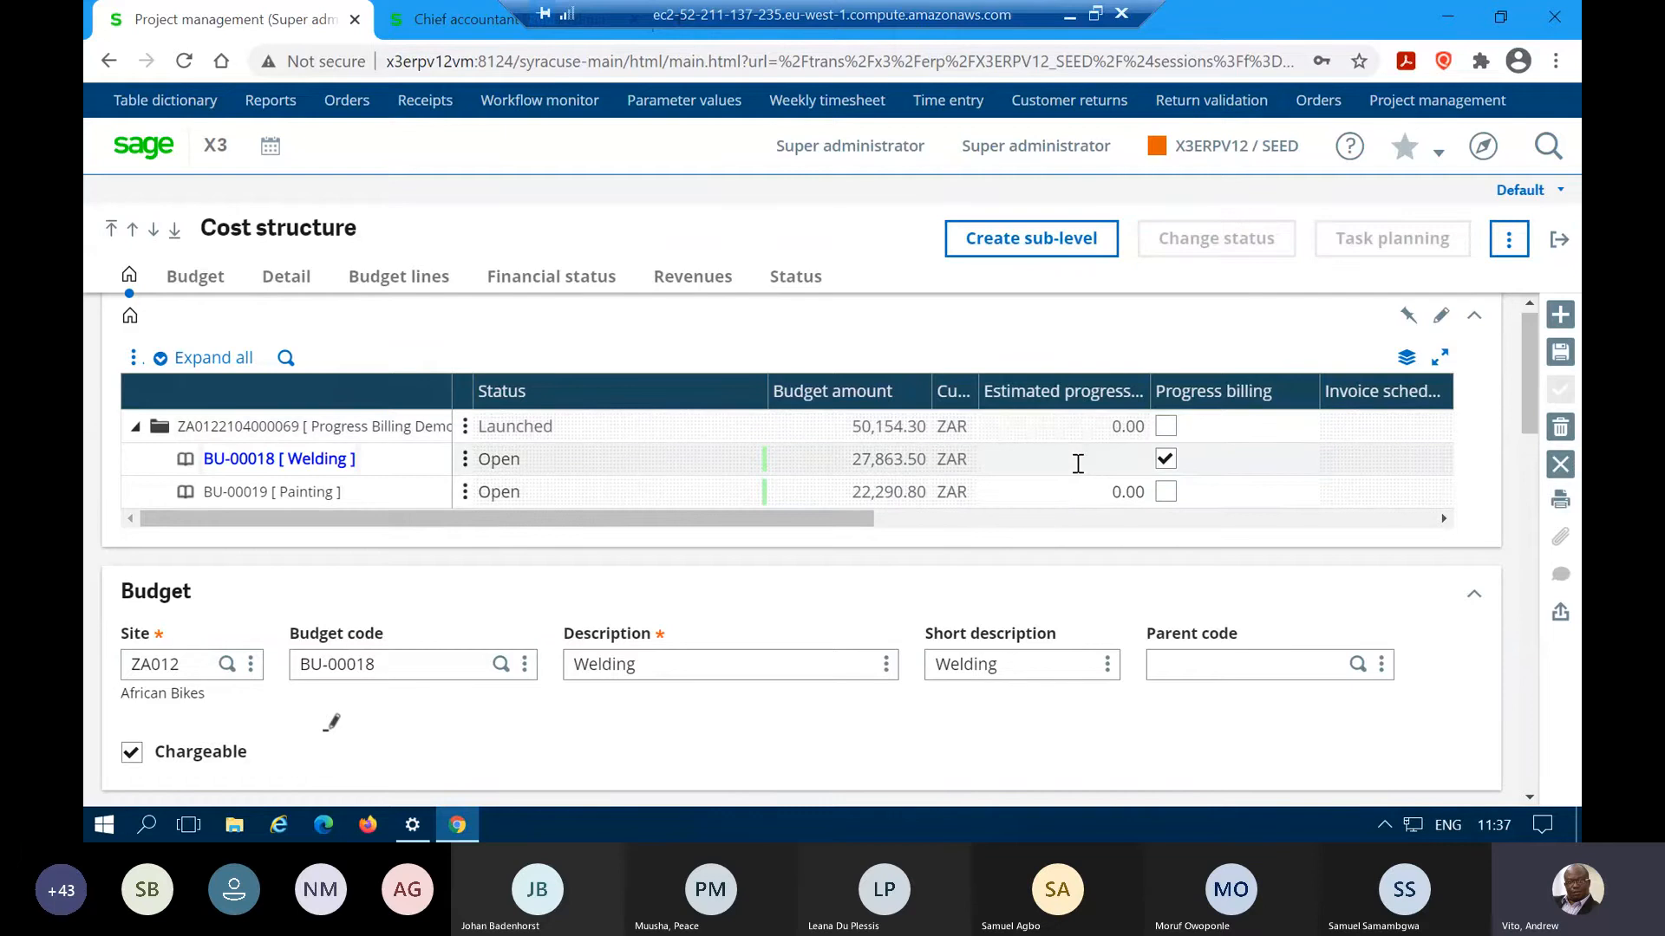
pyautogui.click(1094, 460)
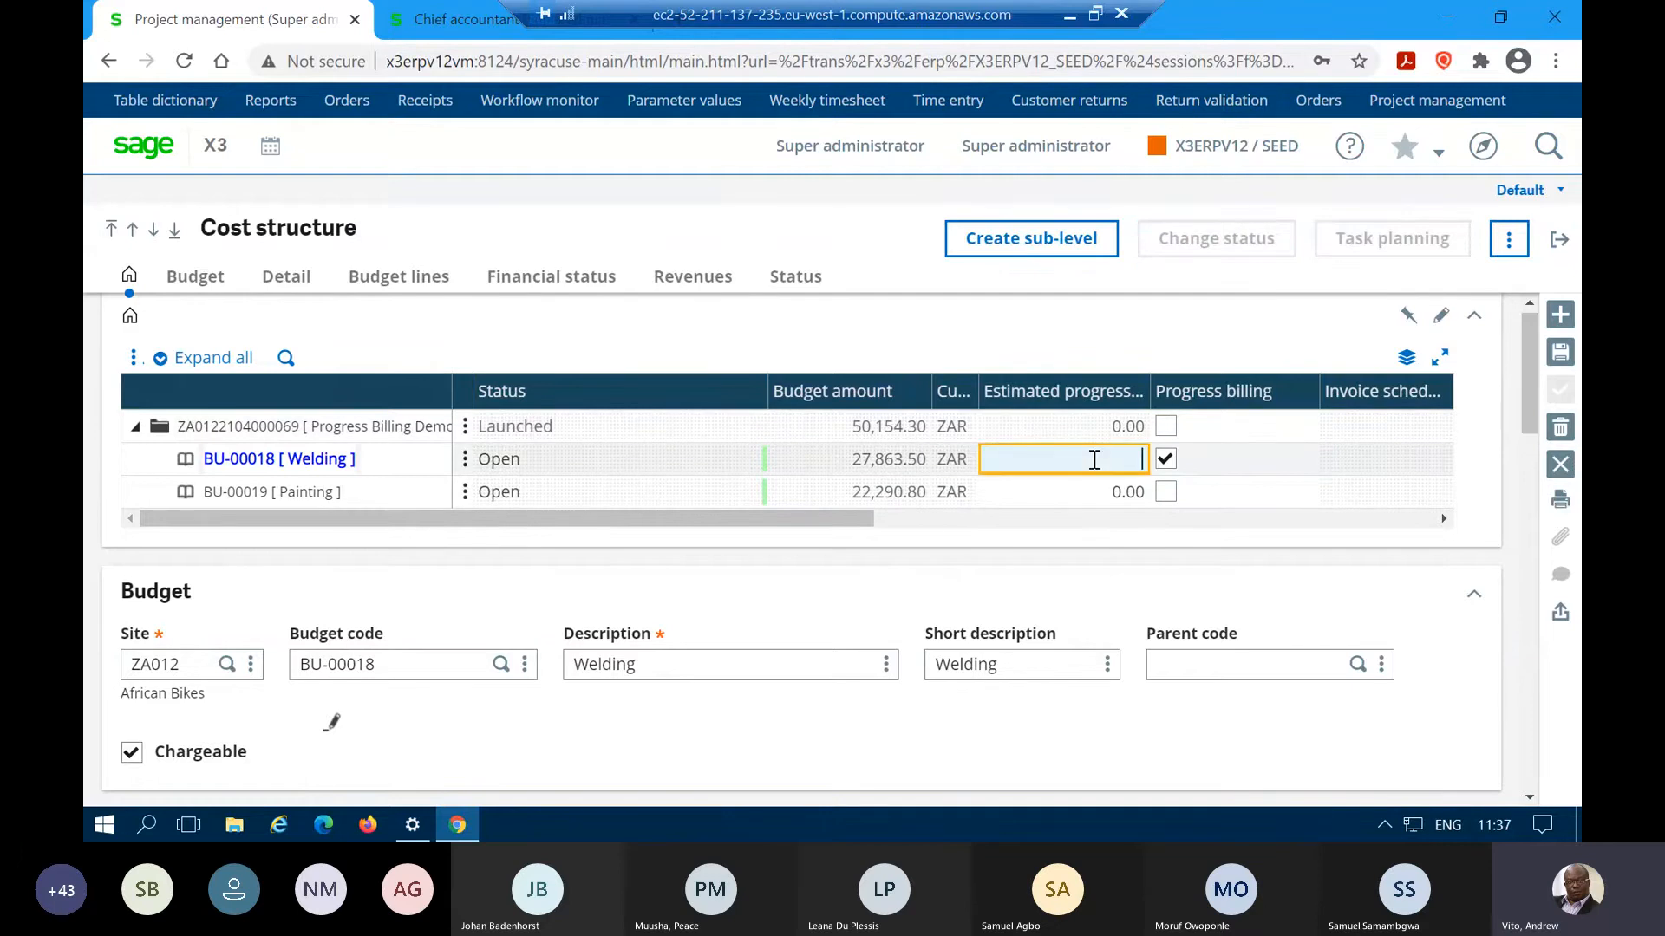
pyautogui.write('20')
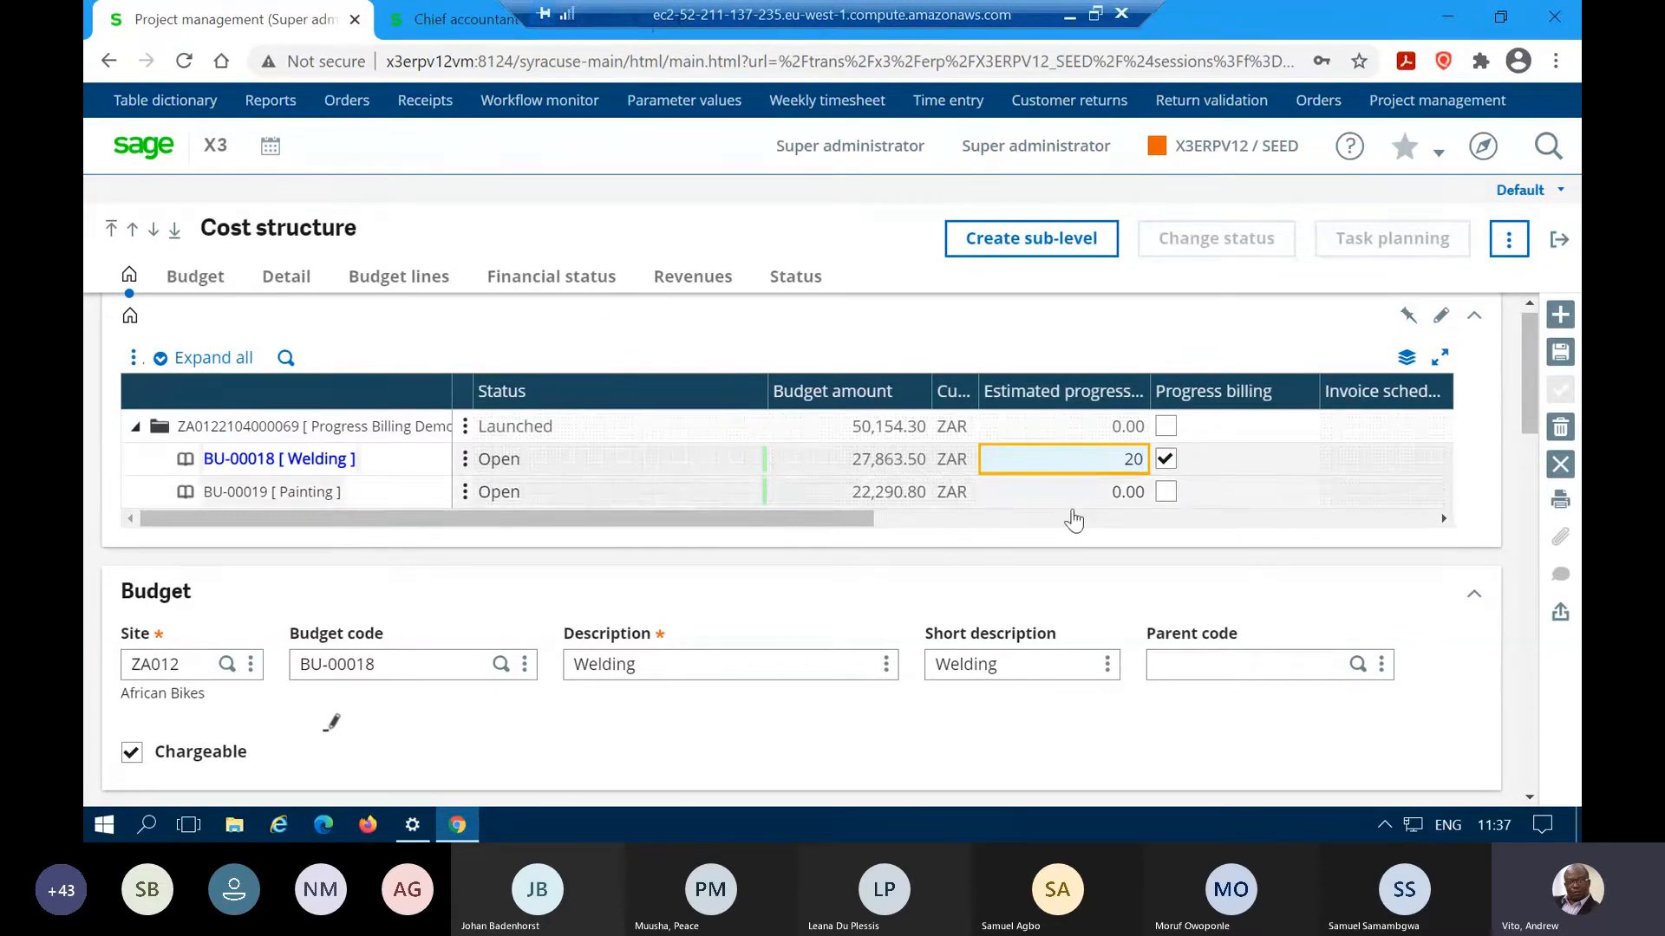
pyautogui.click(1556, 358)
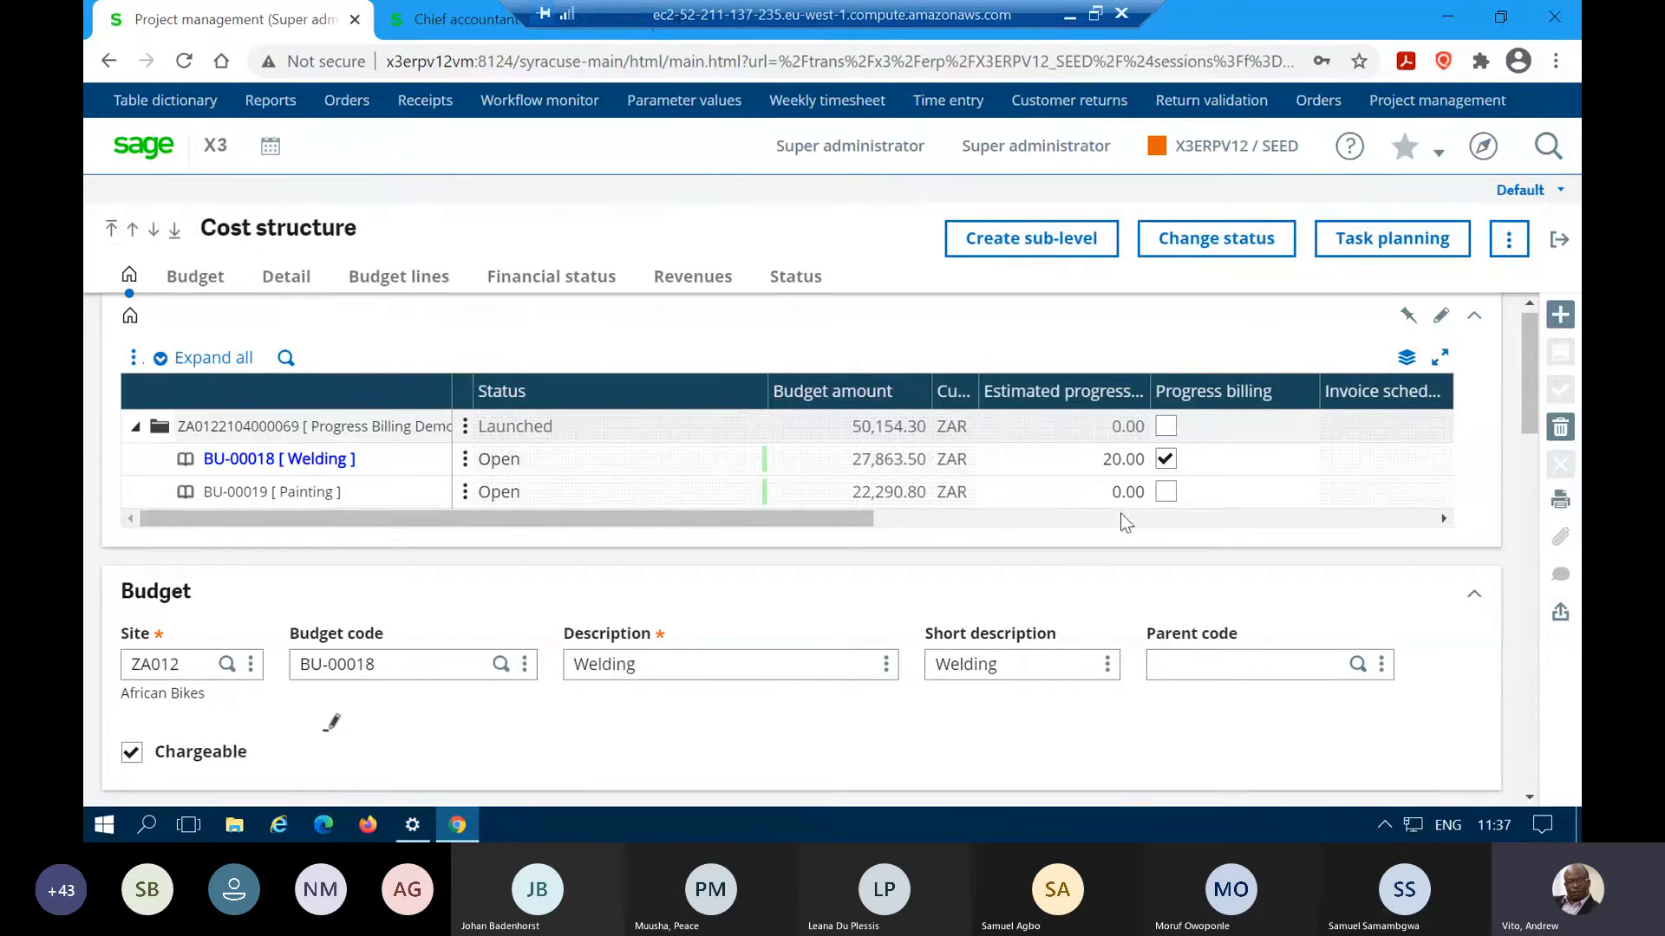
# - Refresh the estimated progress of the Welding budget BU-00018 only, declining to refresh all budgets, and check the cost structure
pyautogui.scroll(-2, 1099, 535)
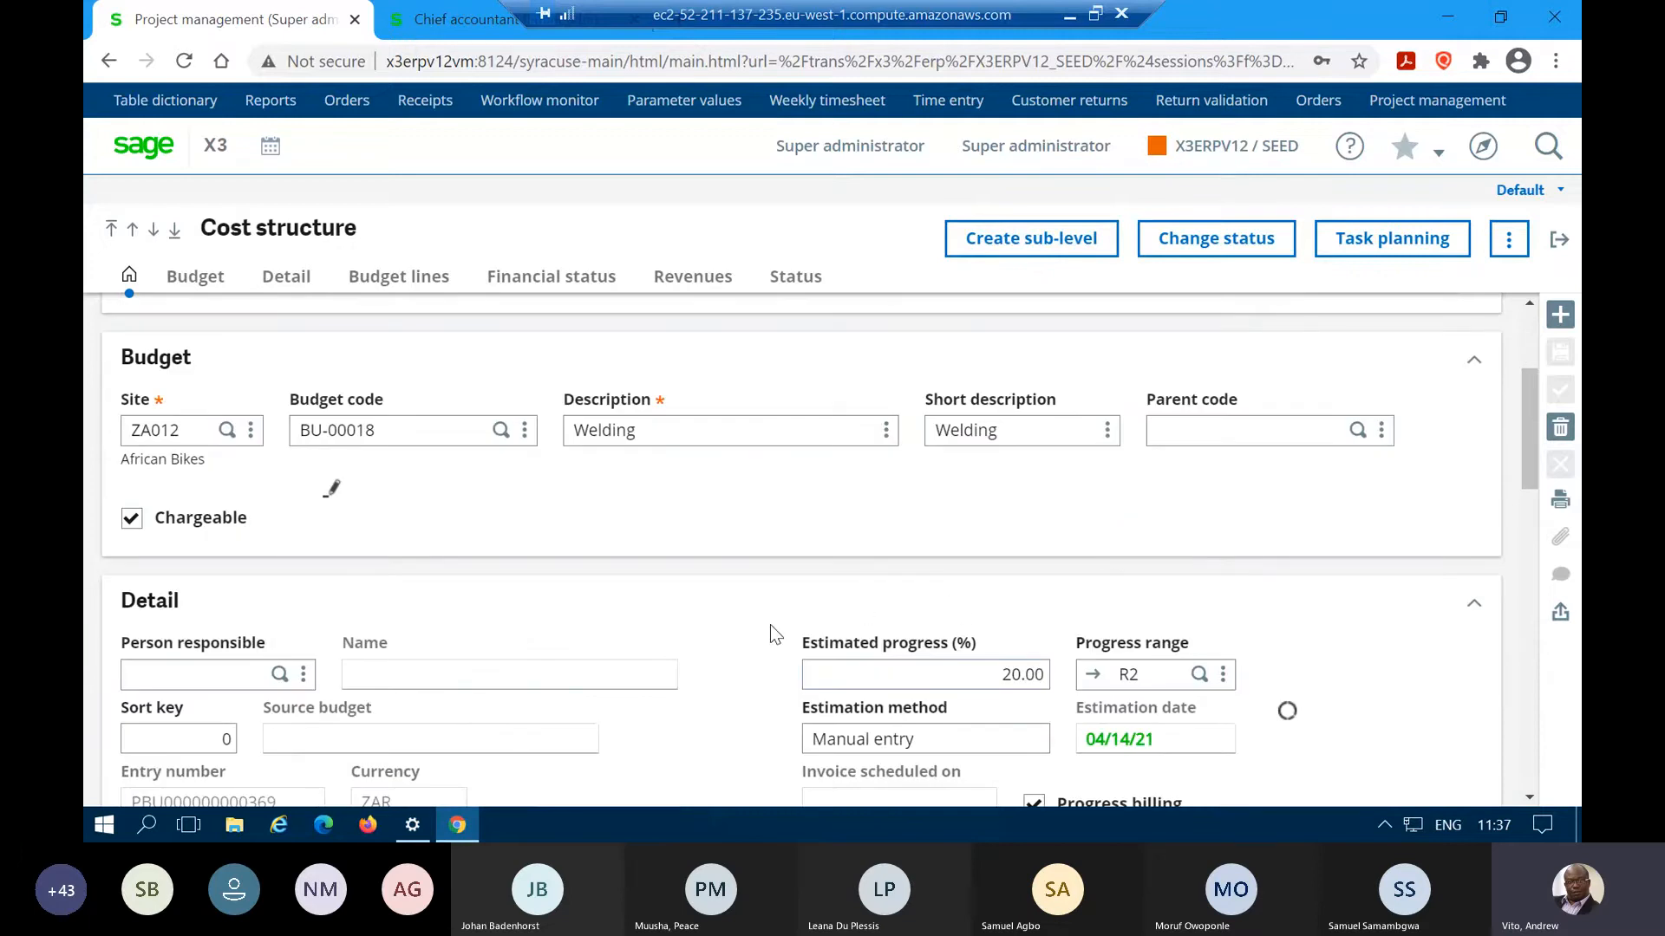
pyautogui.scroll(-1, 770, 624)
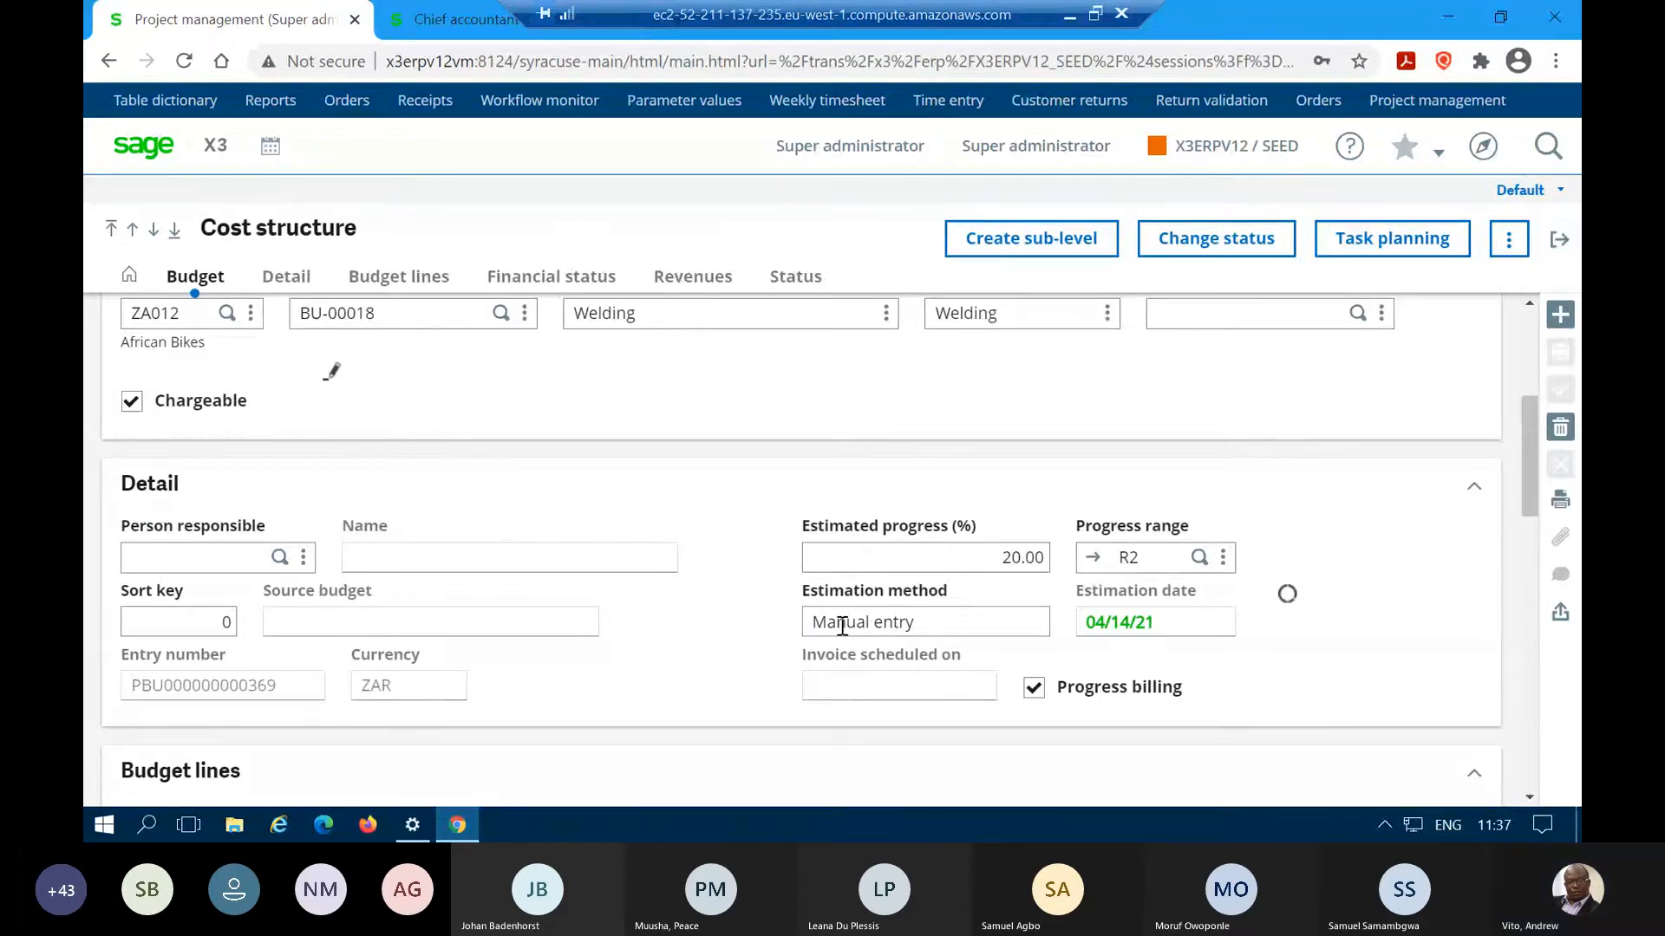
pyautogui.scroll(-2, 841, 631)
pyautogui.scroll(-1, 841, 636)
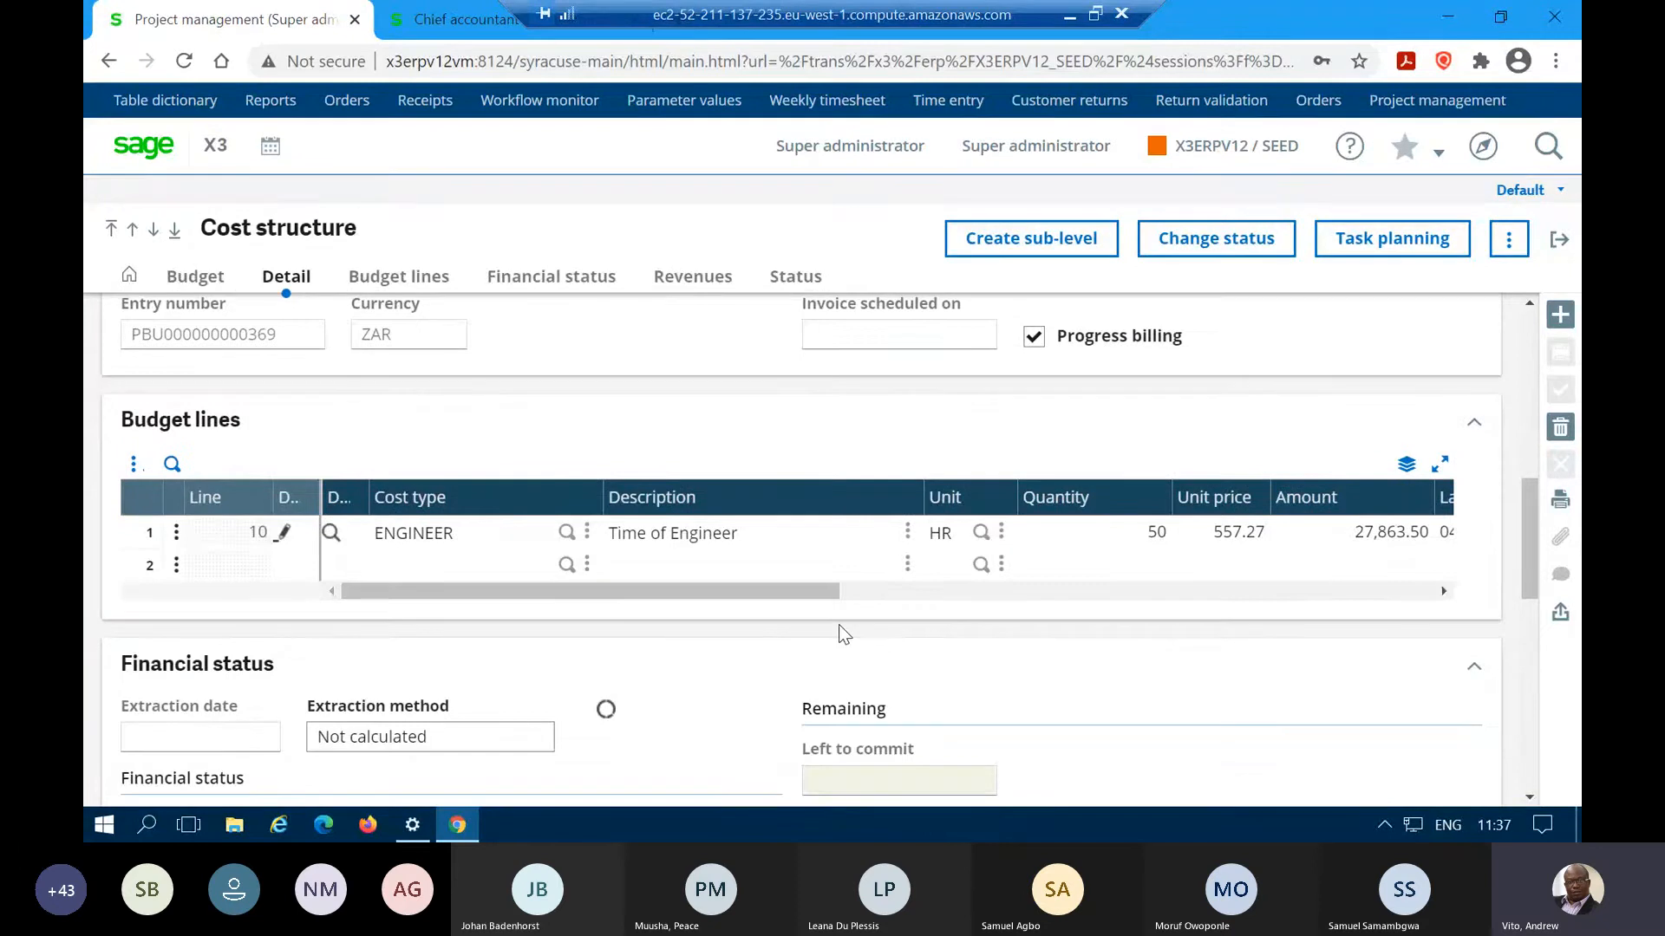
pyautogui.scroll(3, 840, 625)
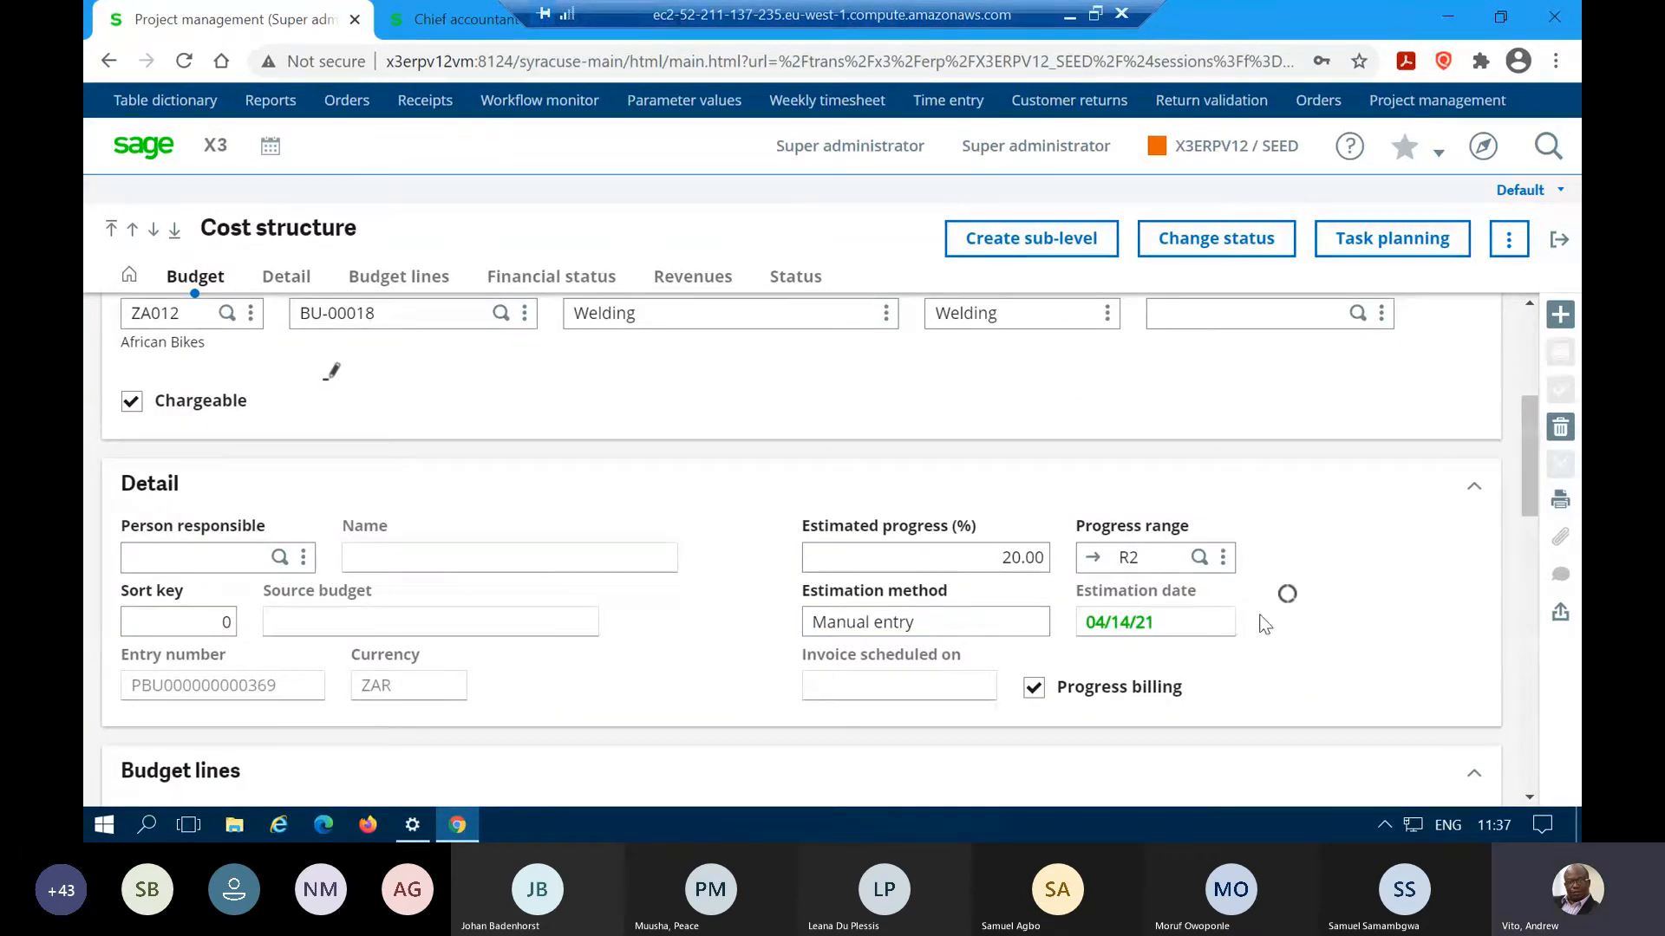
pyautogui.click(1287, 597)
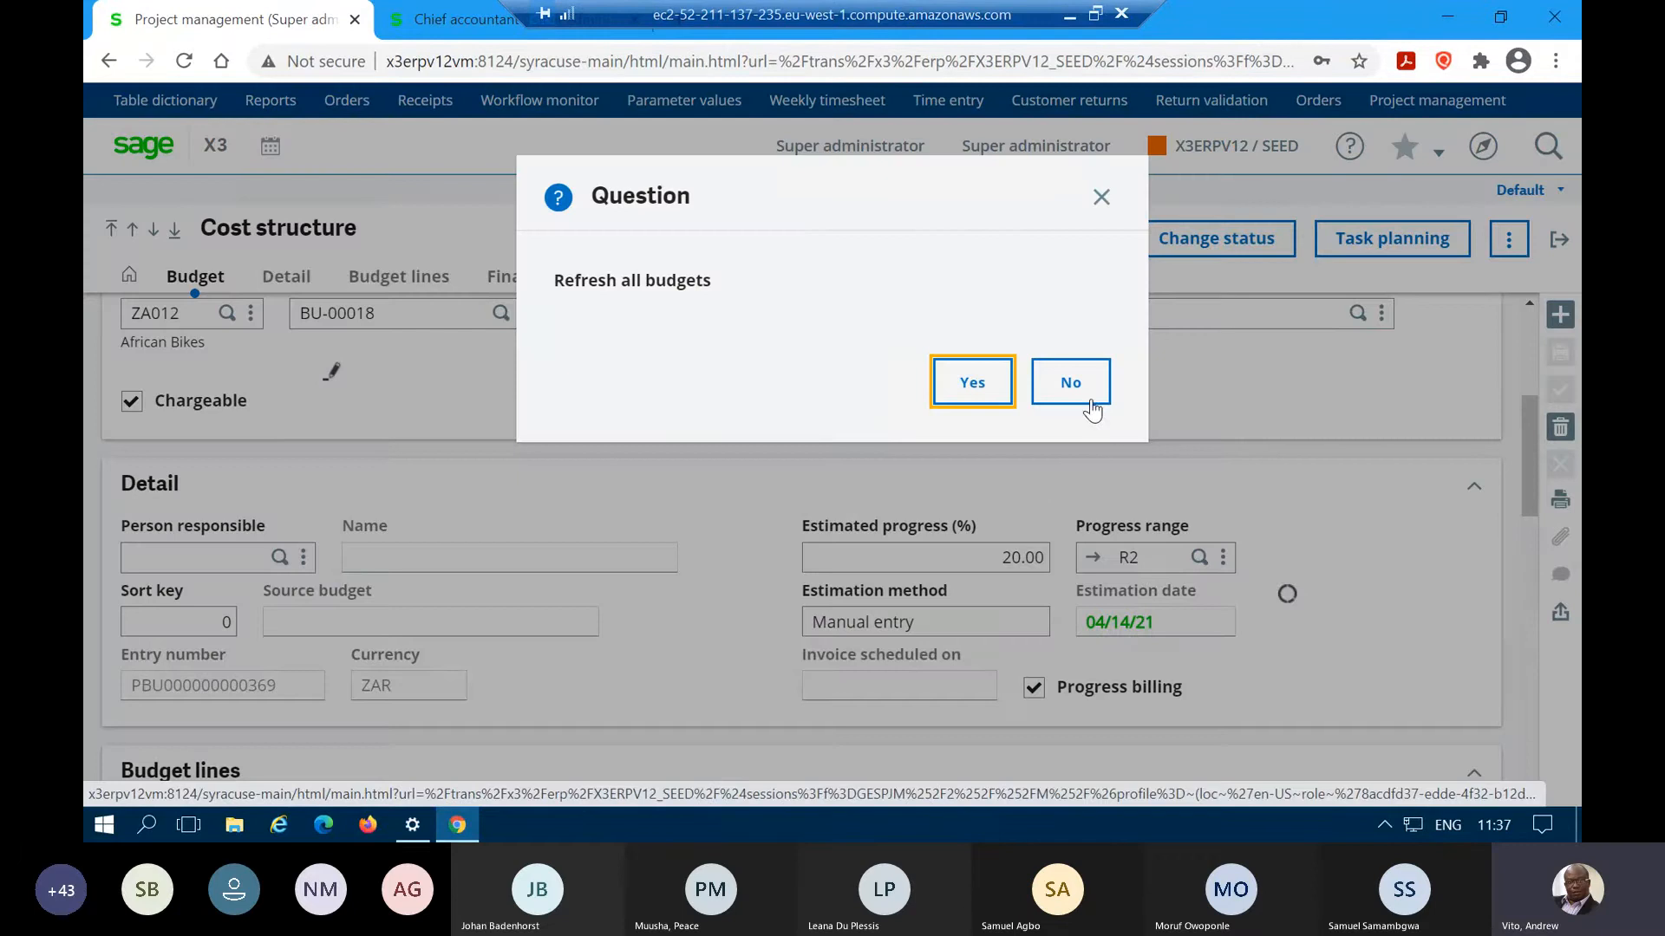
pyautogui.click(1094, 404)
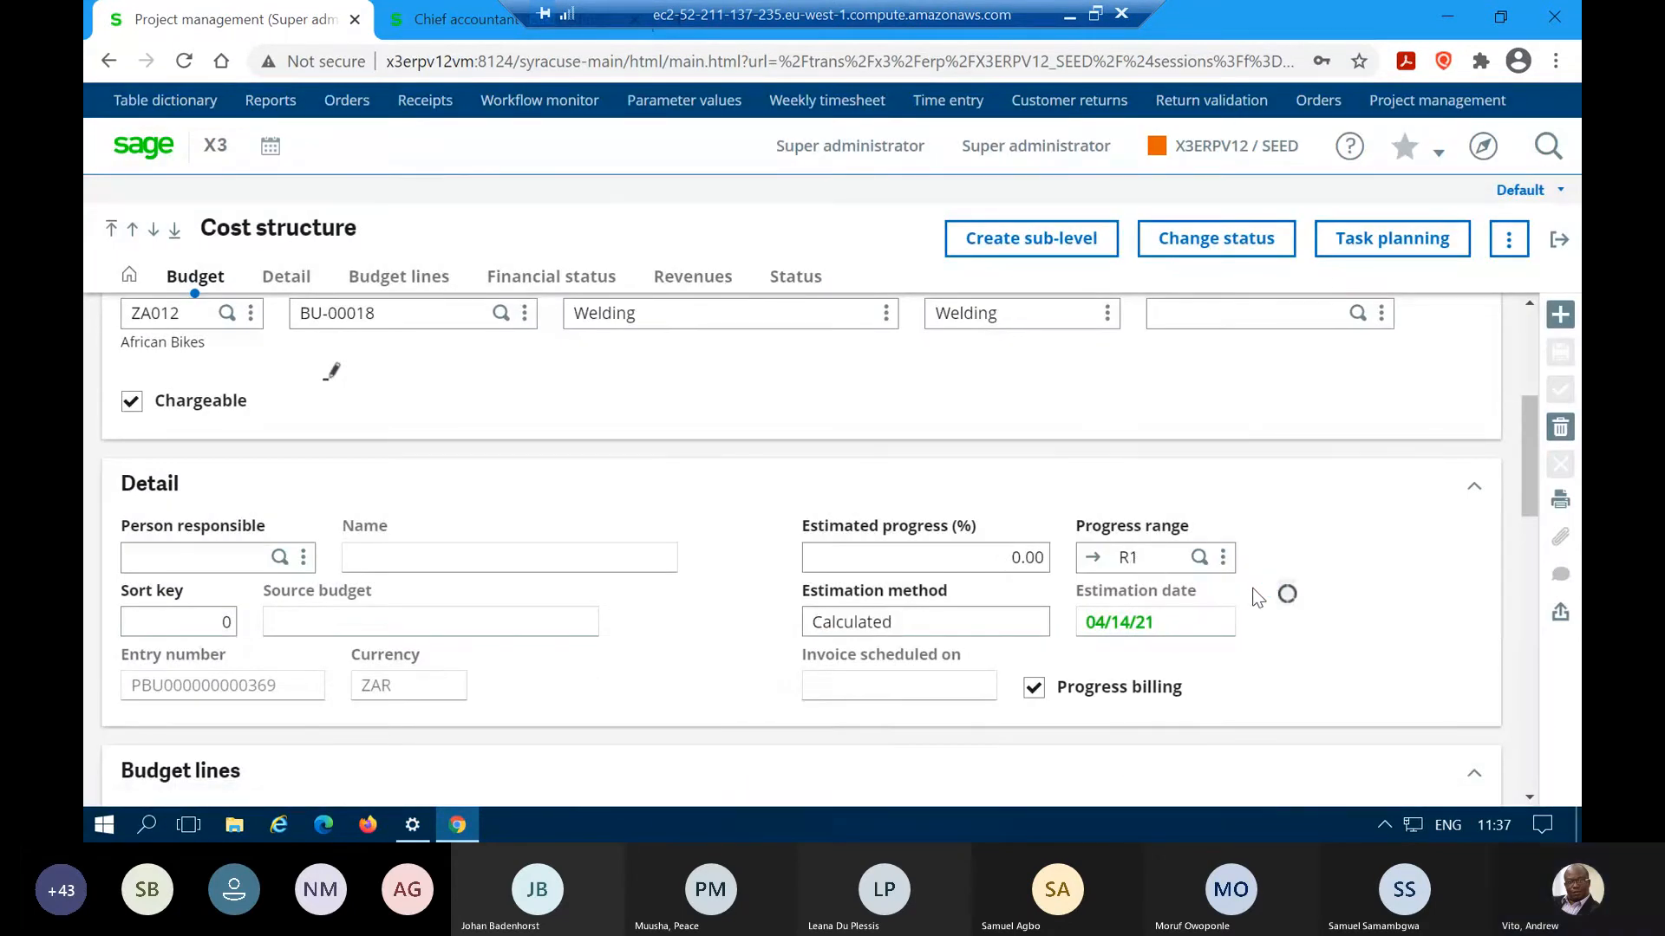
pyautogui.scroll(3, 1271, 559)
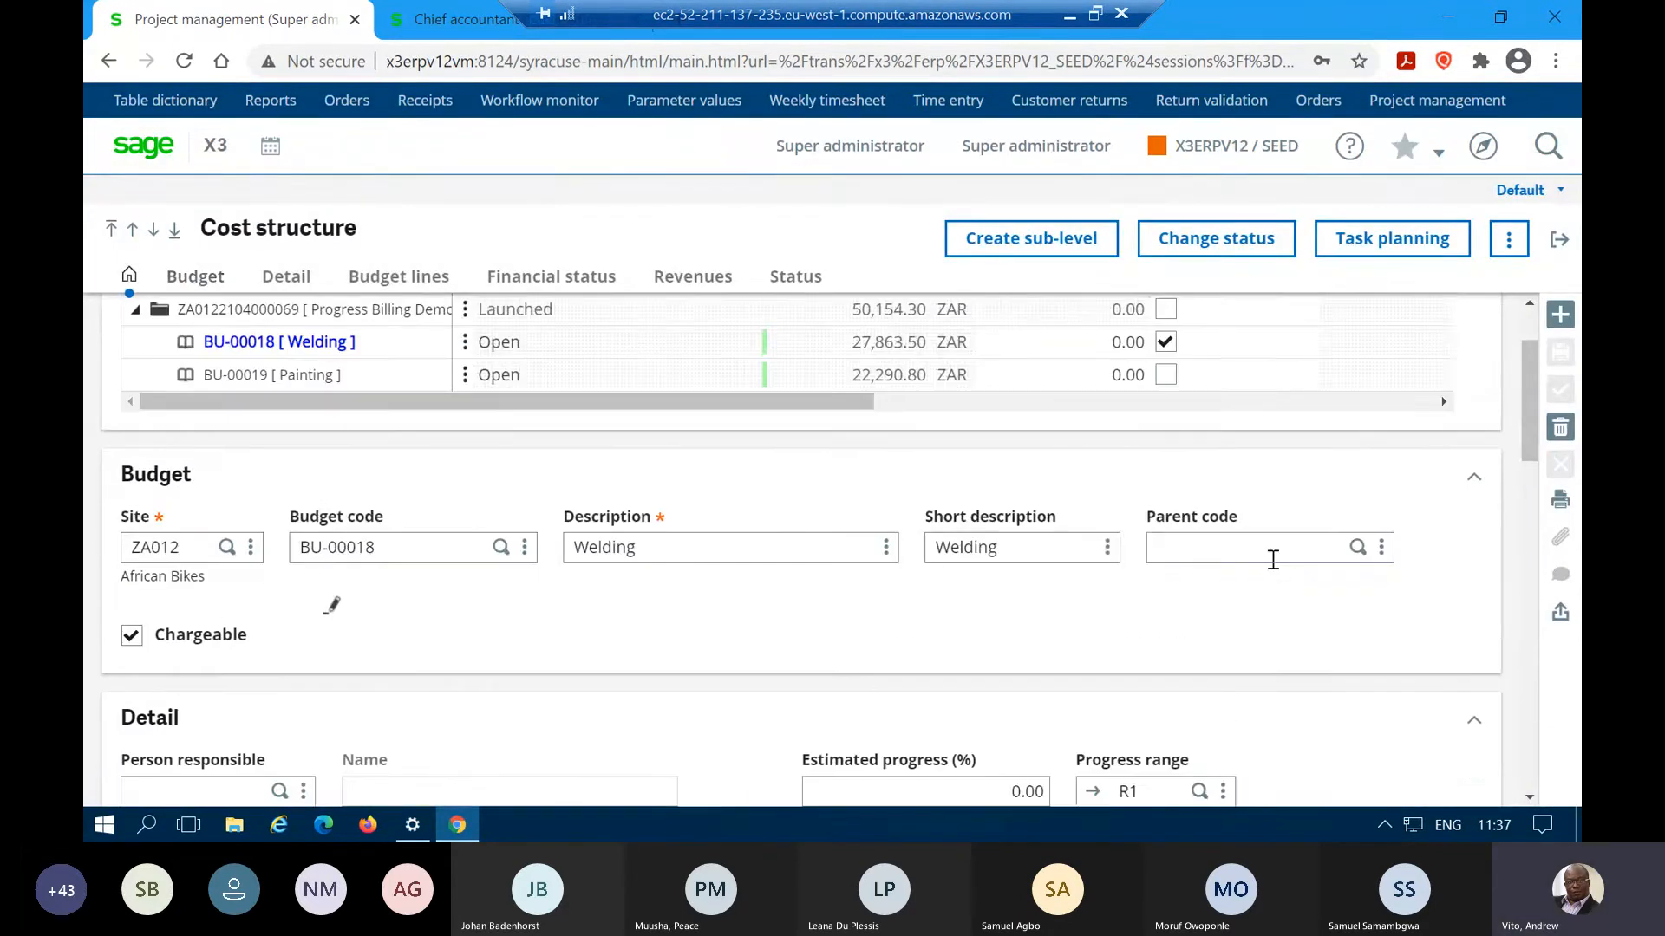
pyautogui.scroll(1, 1271, 559)
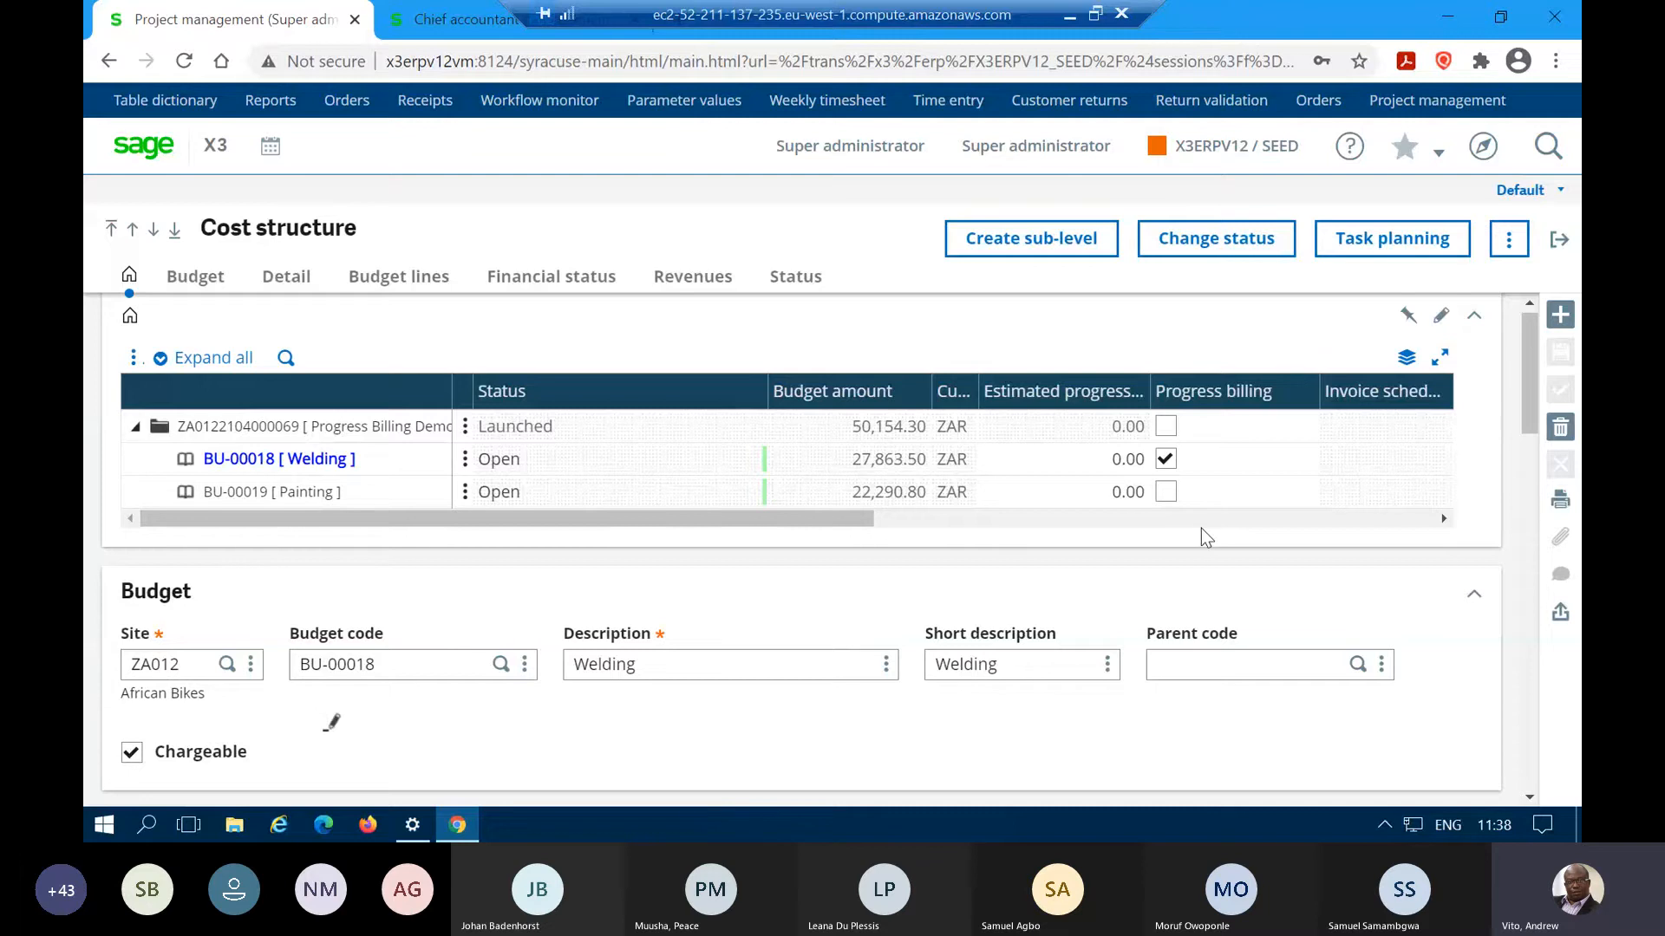
# - Refresh the Welding budget's financial status and review its budget, remaining and provisional amounts
pyautogui.scroll(-2, 1204, 535)
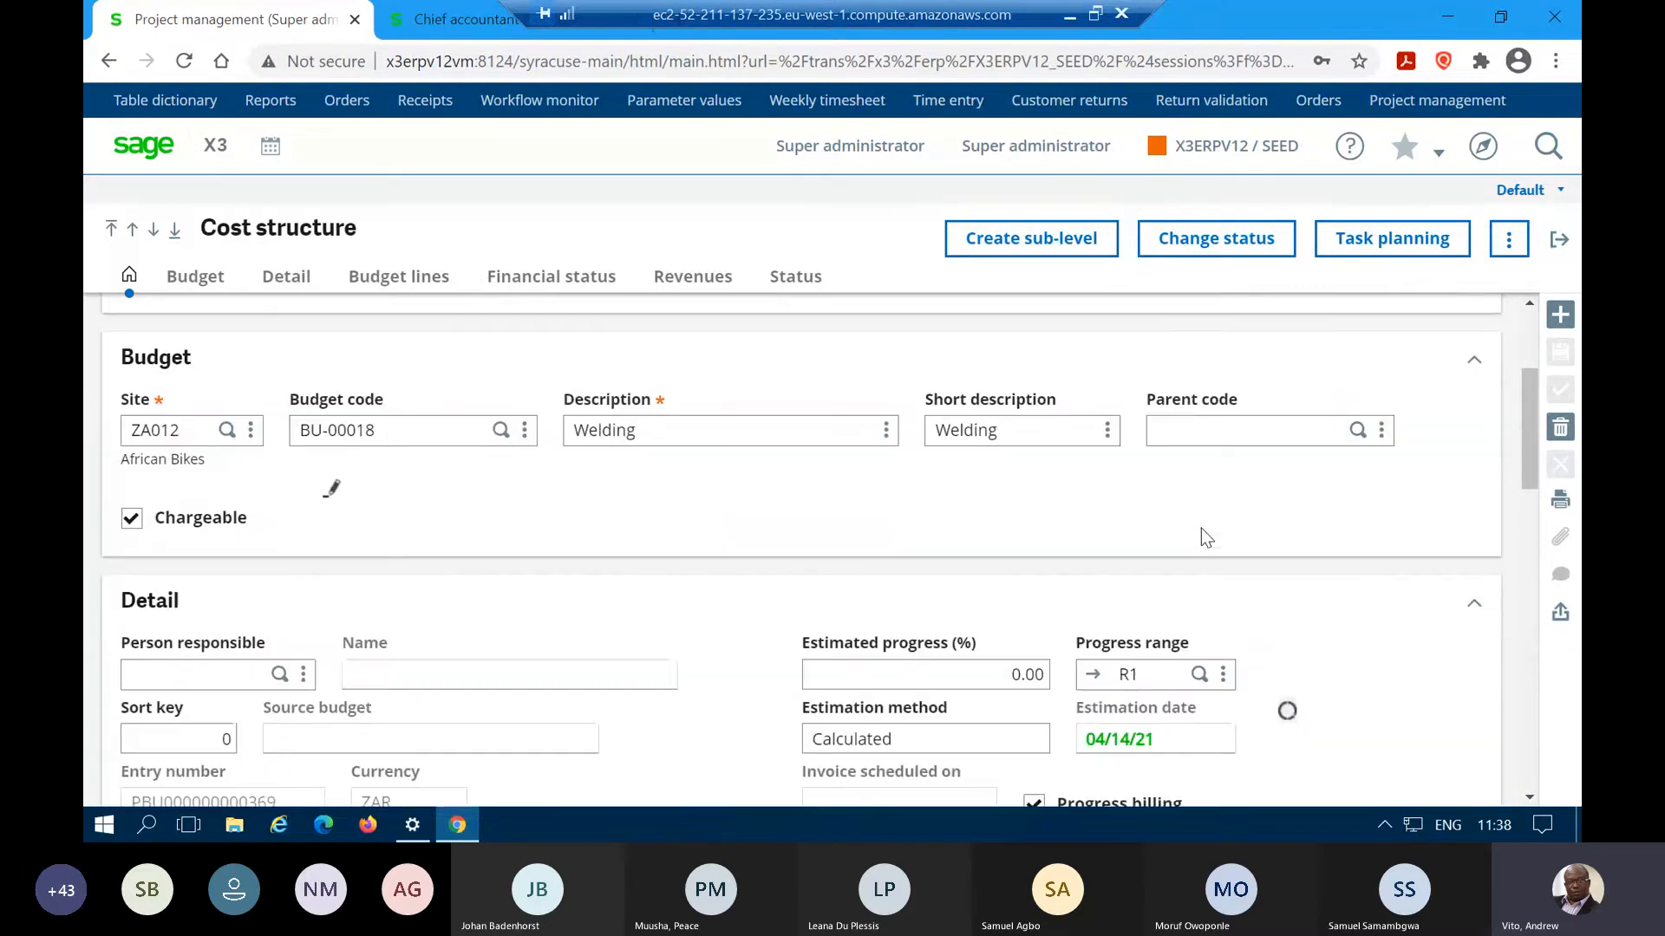
pyautogui.scroll(-3, 1202, 530)
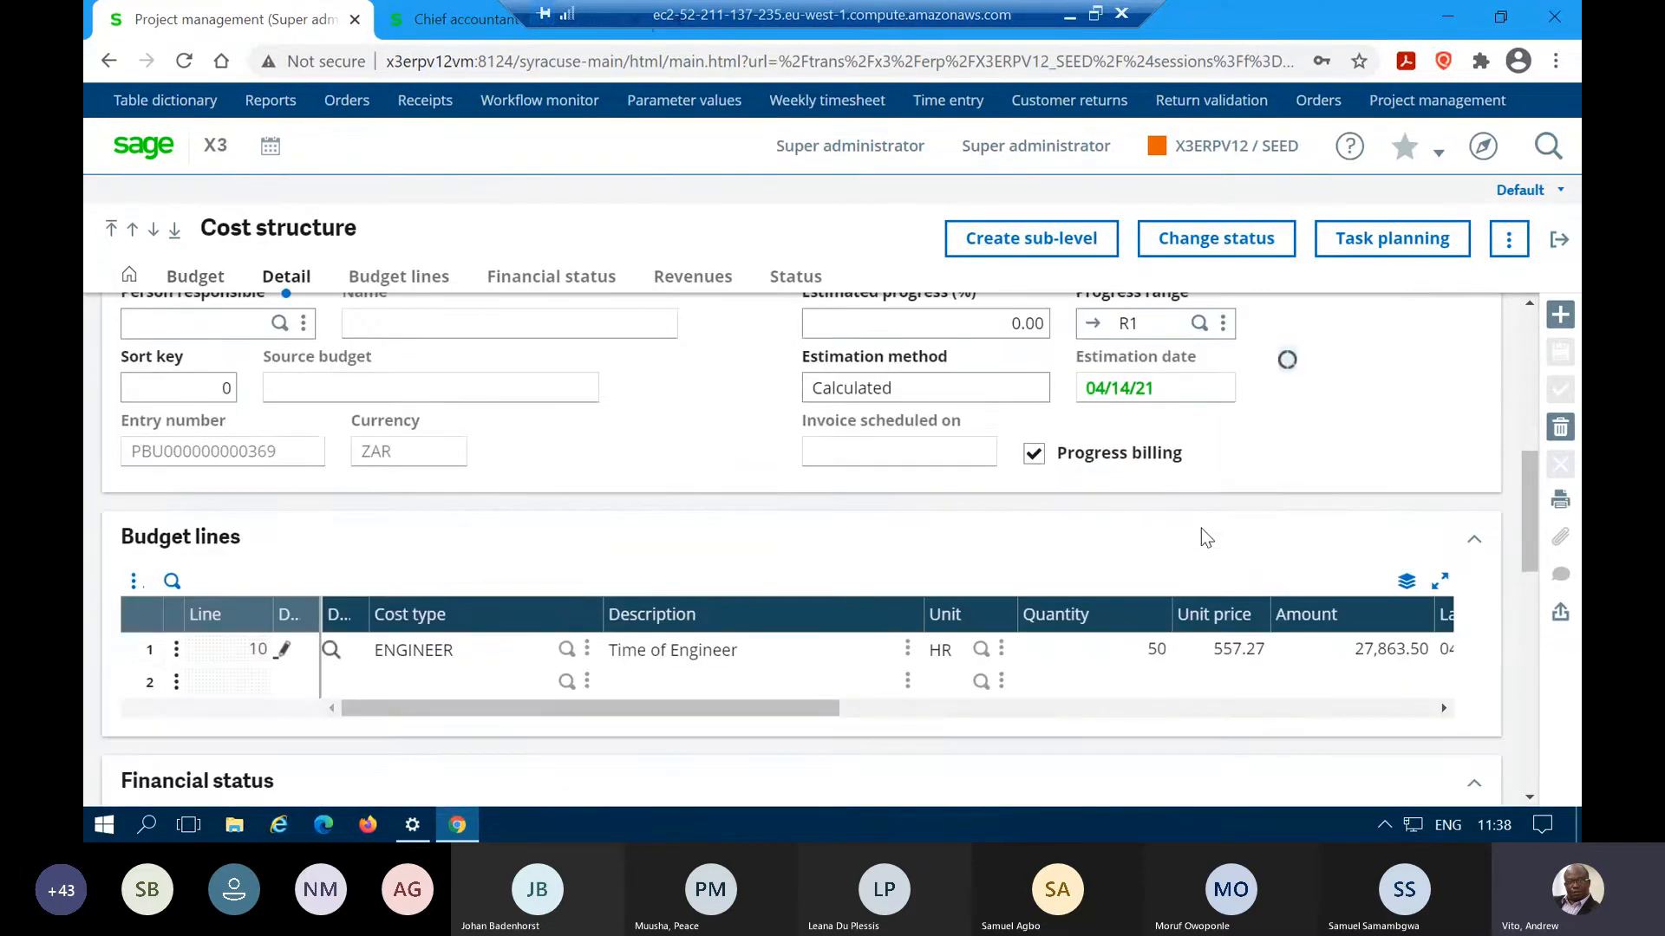
pyautogui.scroll(-2, 1202, 535)
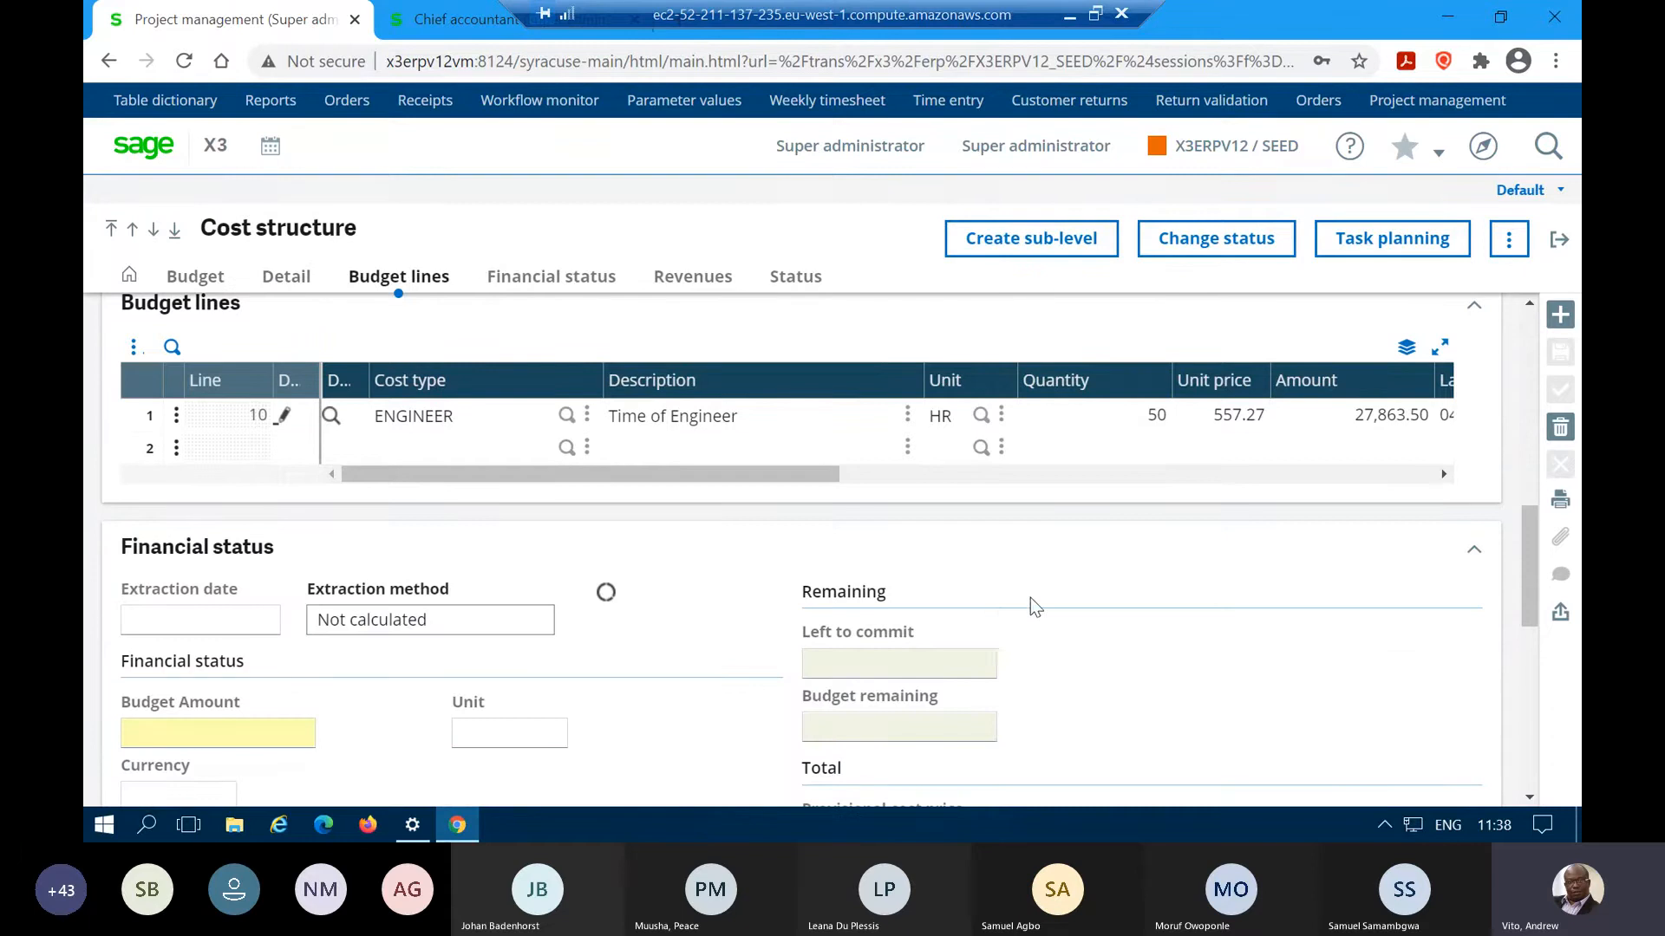
pyautogui.click(612, 594)
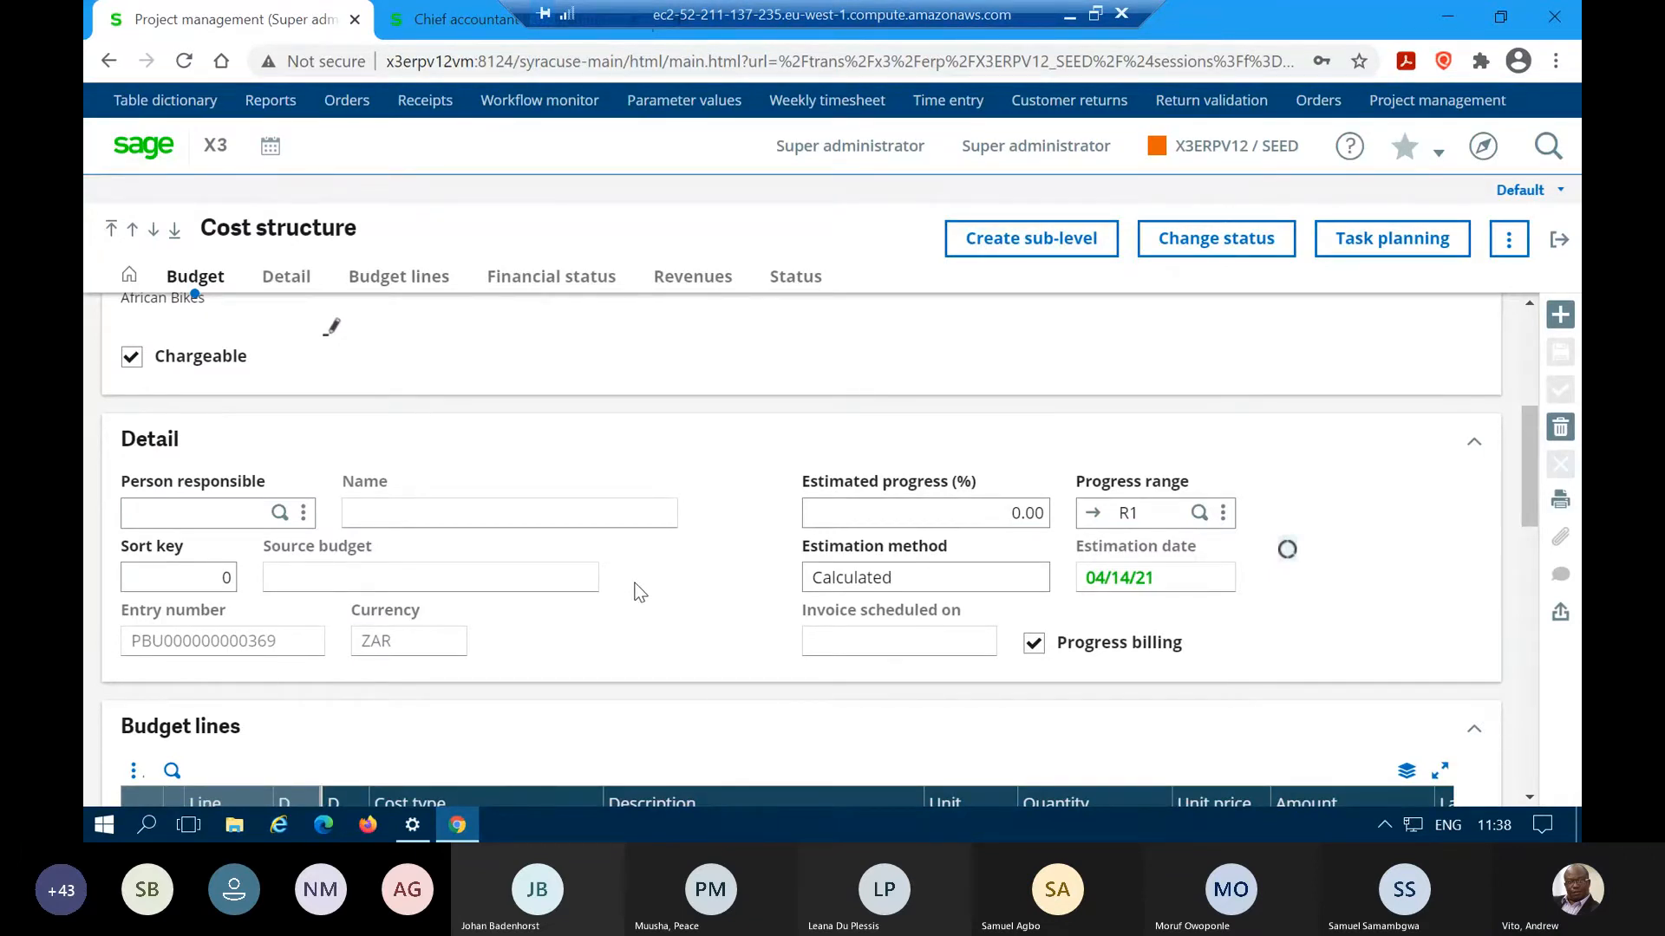
pyautogui.scroll(-4, 640, 593)
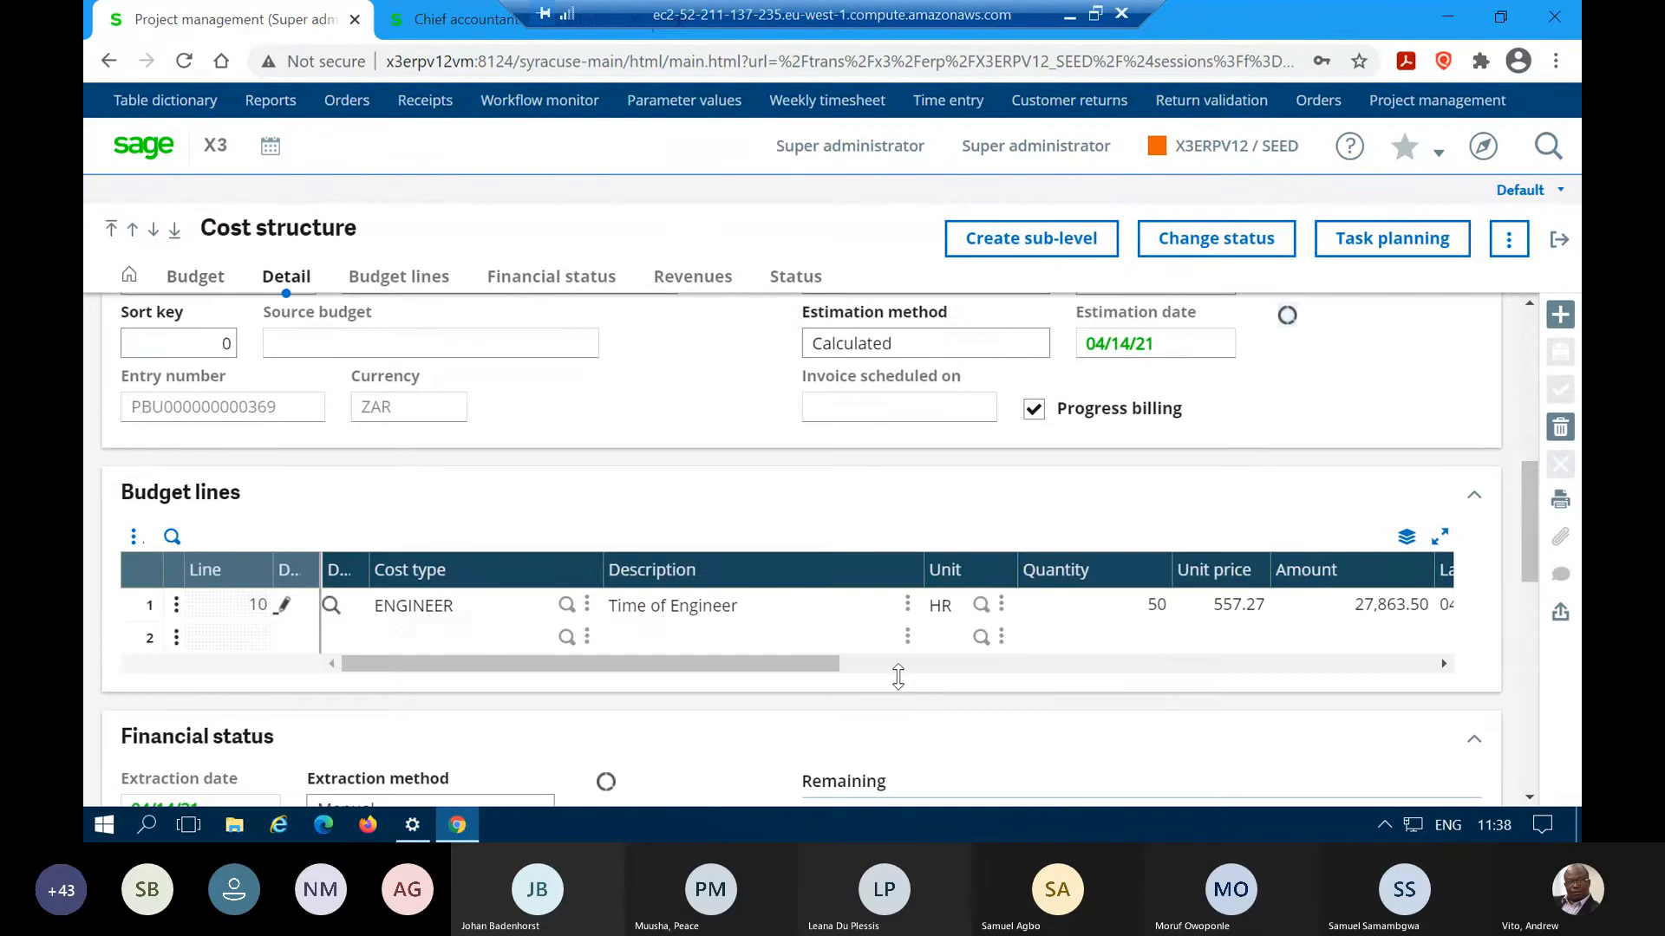
pyautogui.scroll(-3, 889, 684)
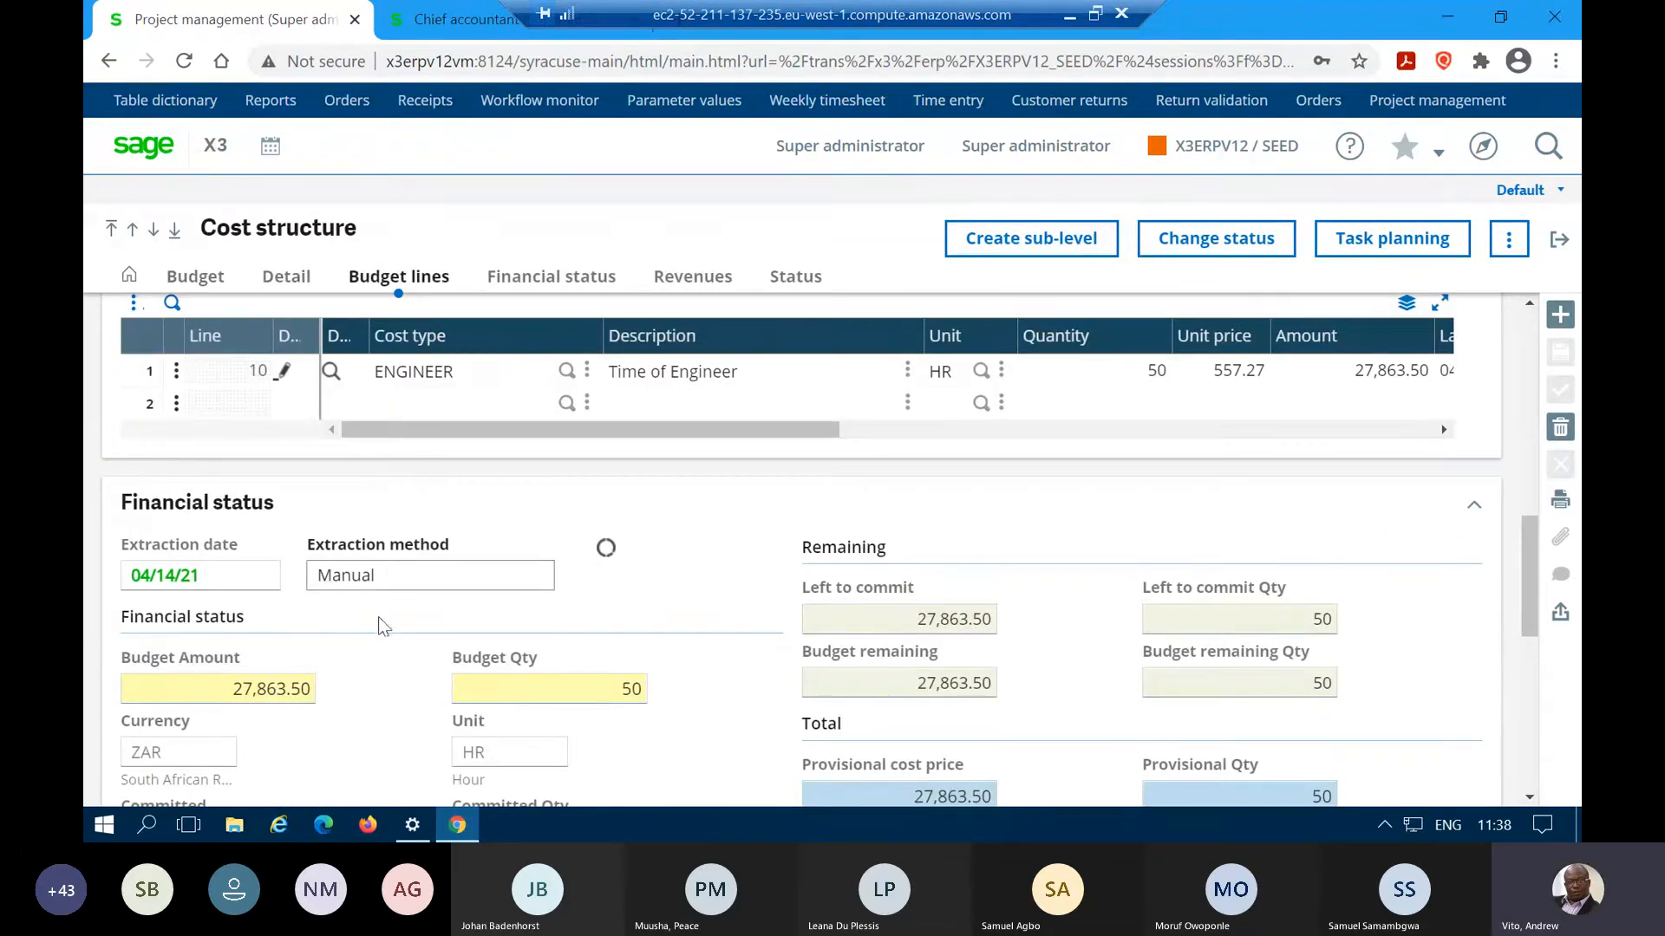
pyautogui.scroll(-1, 386, 633)
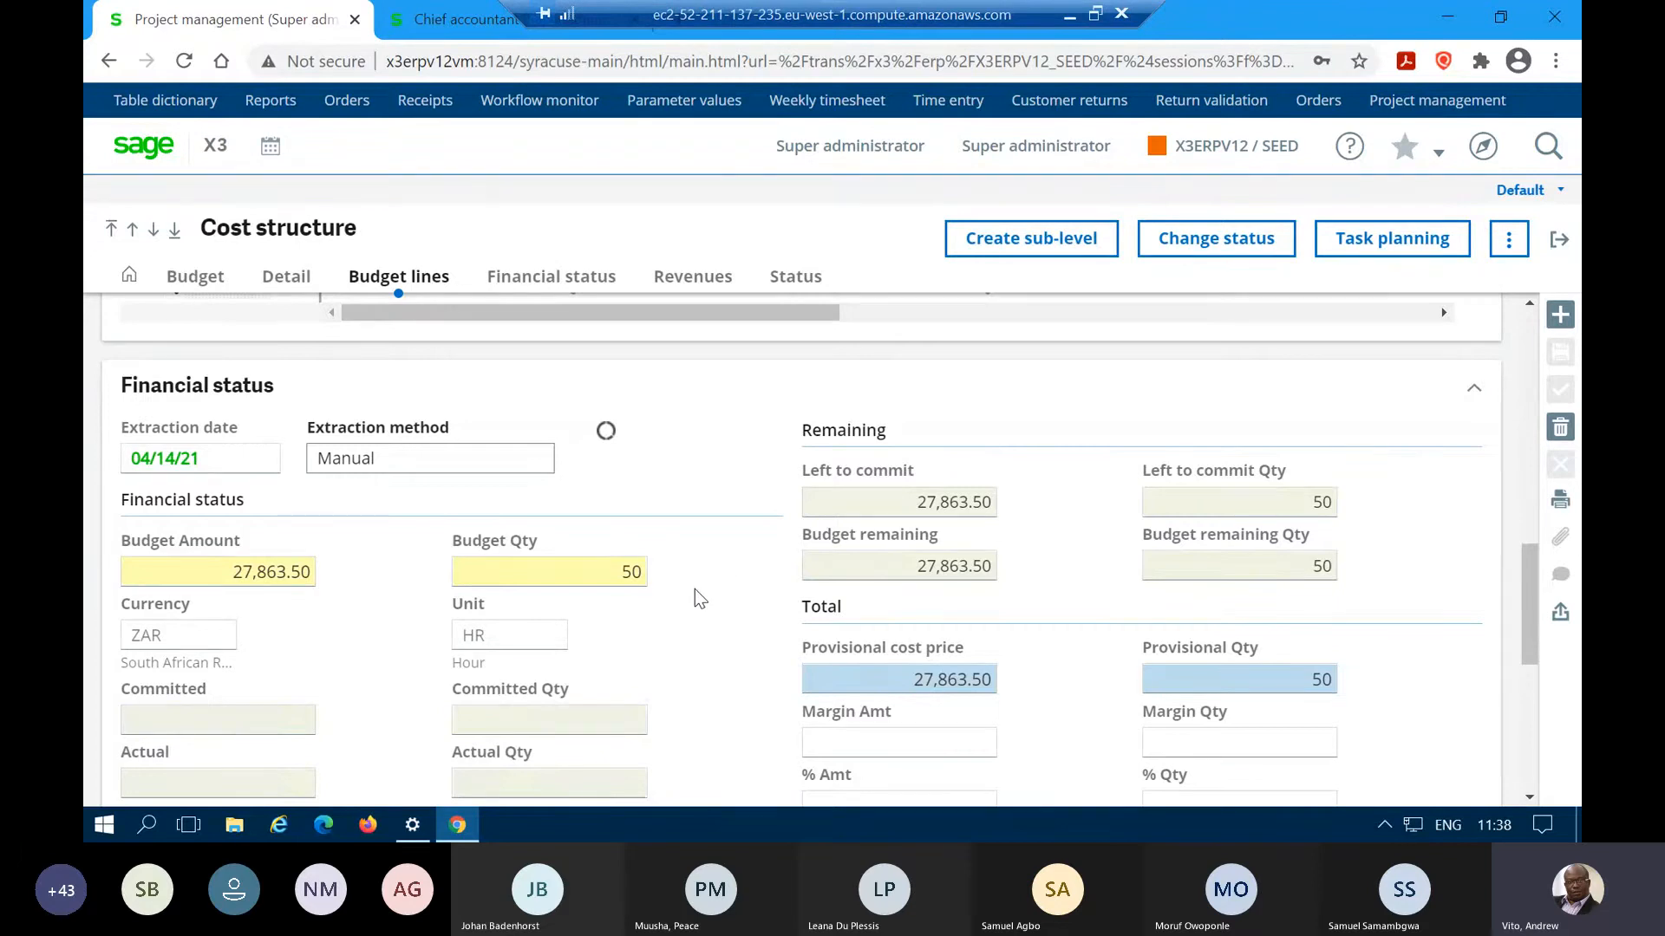
# - Refresh the estimated progress again from the Welding budget's details, this time for all budgets
pyautogui.scroll(6, 694, 590)
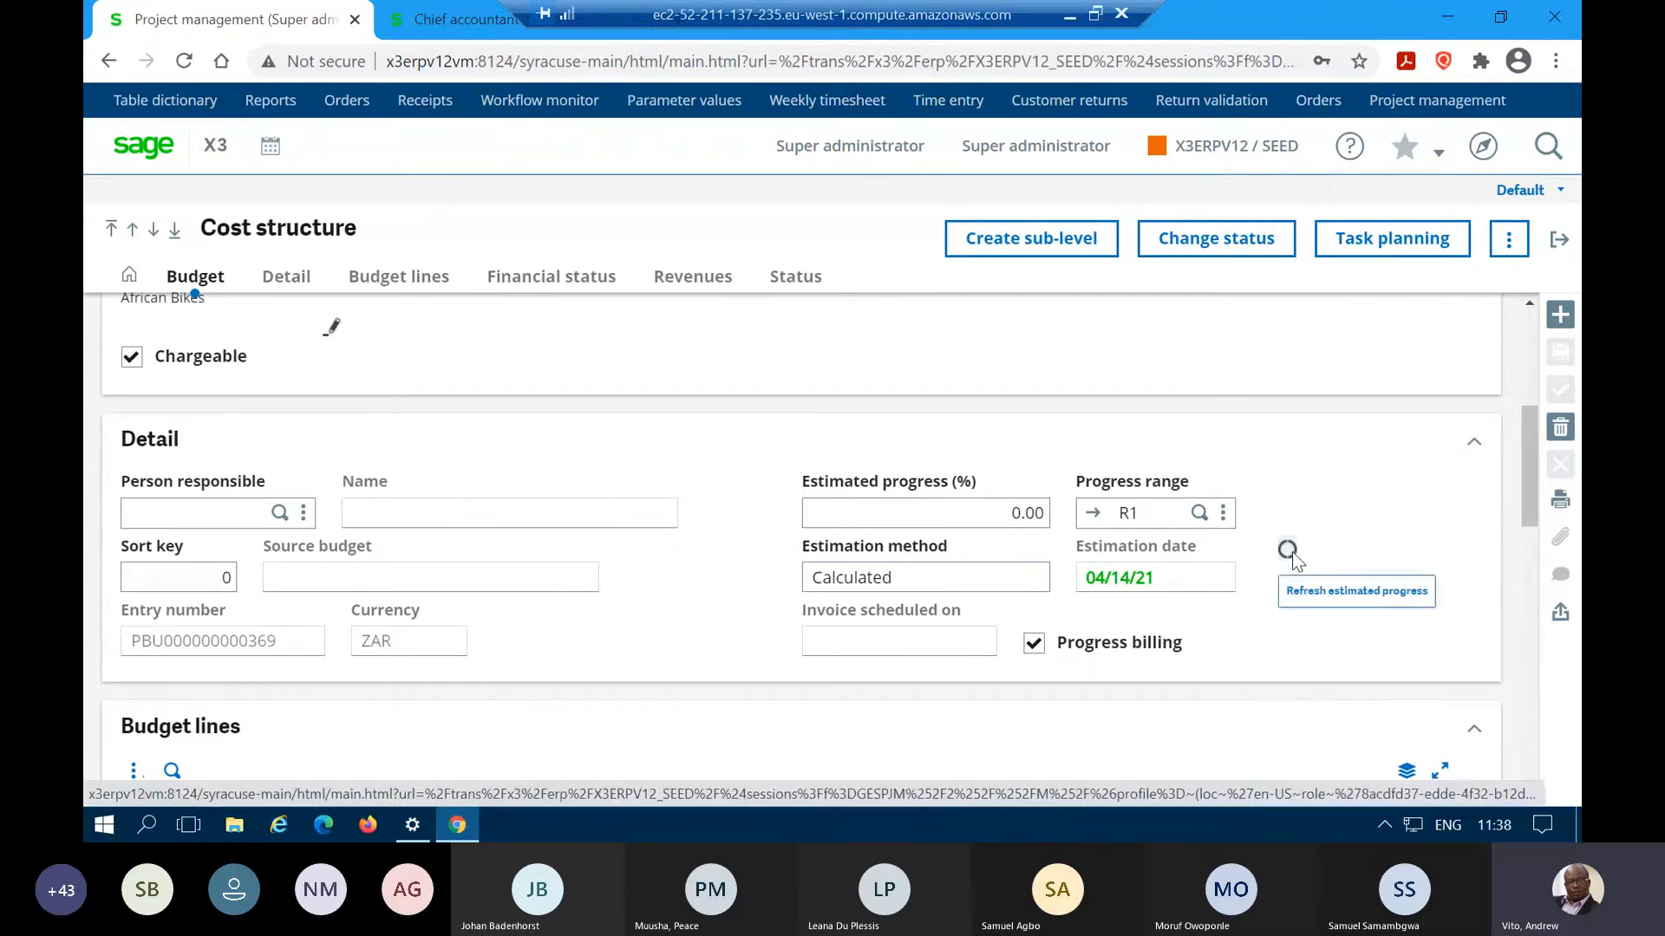
pyautogui.click(1288, 551)
pyautogui.click(965, 387)
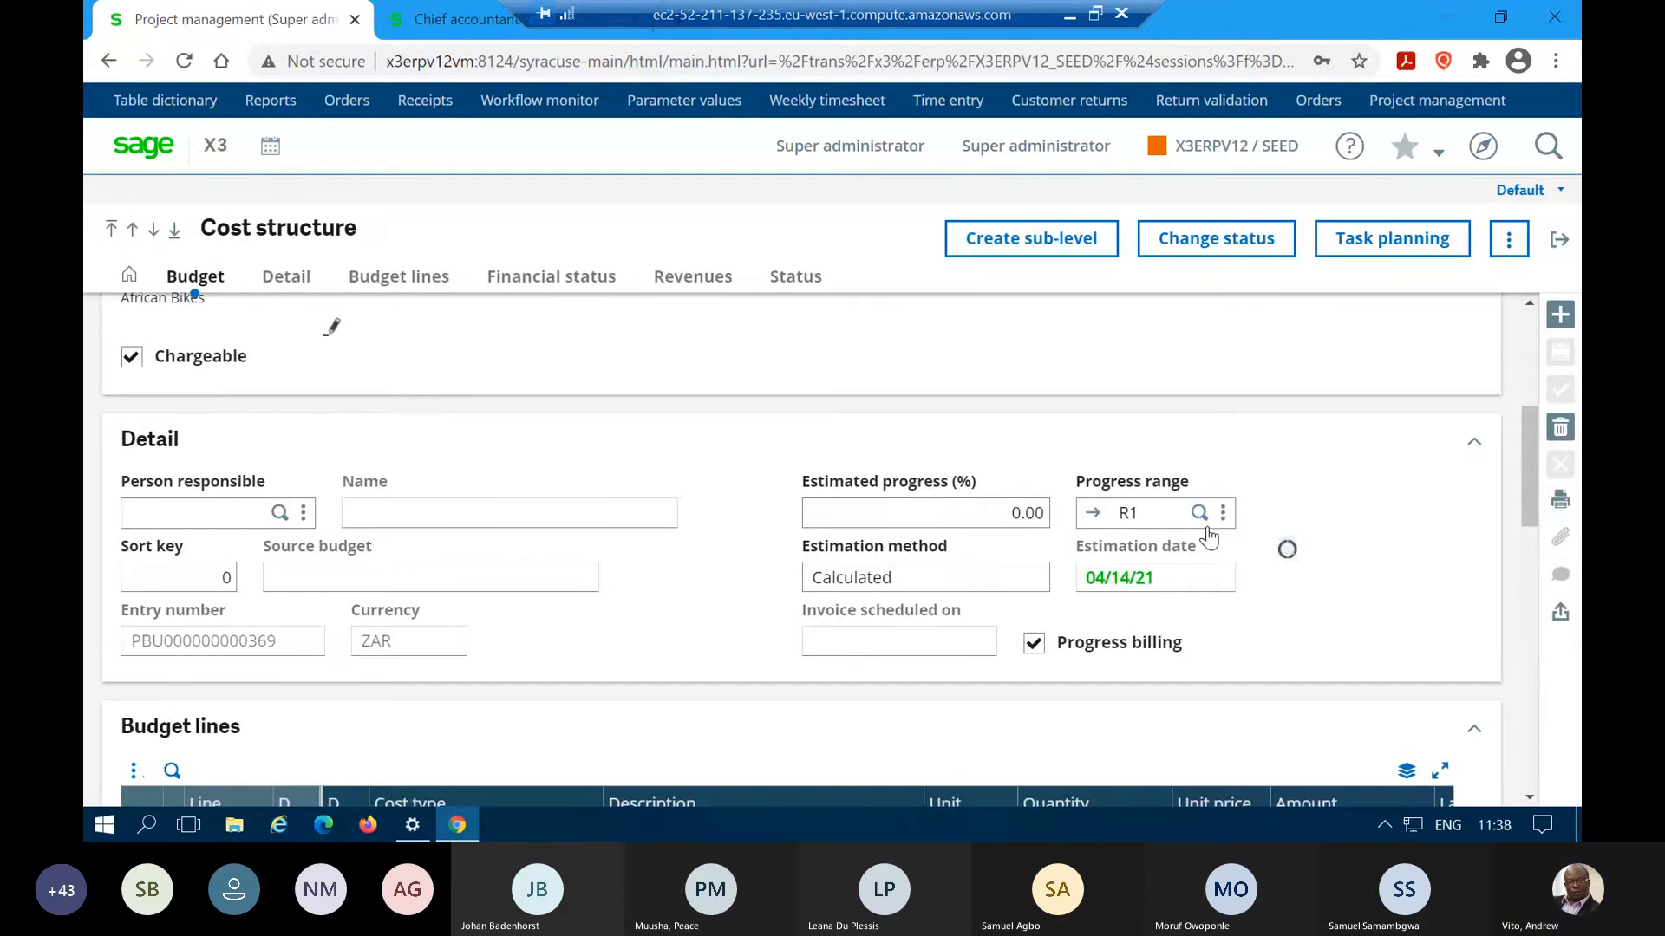
# - Set the Welding budget's estimated progress to 20 again in the cost structure and save it
pyautogui.scroll(4, 1256, 511)
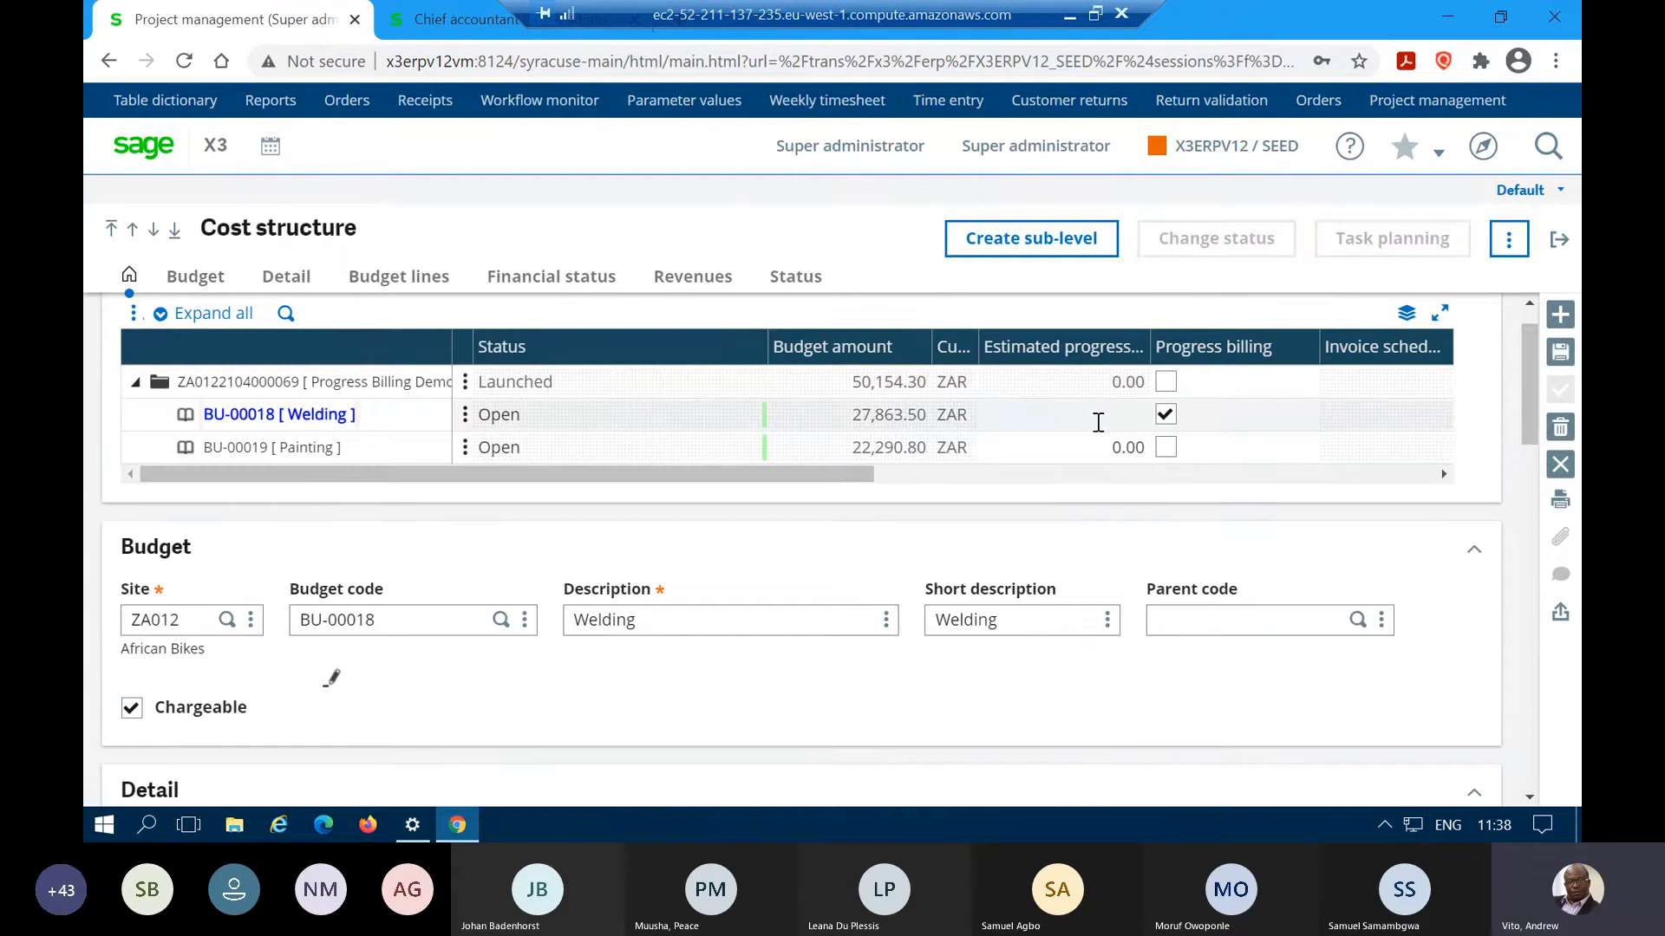
pyautogui.click(1098, 417)
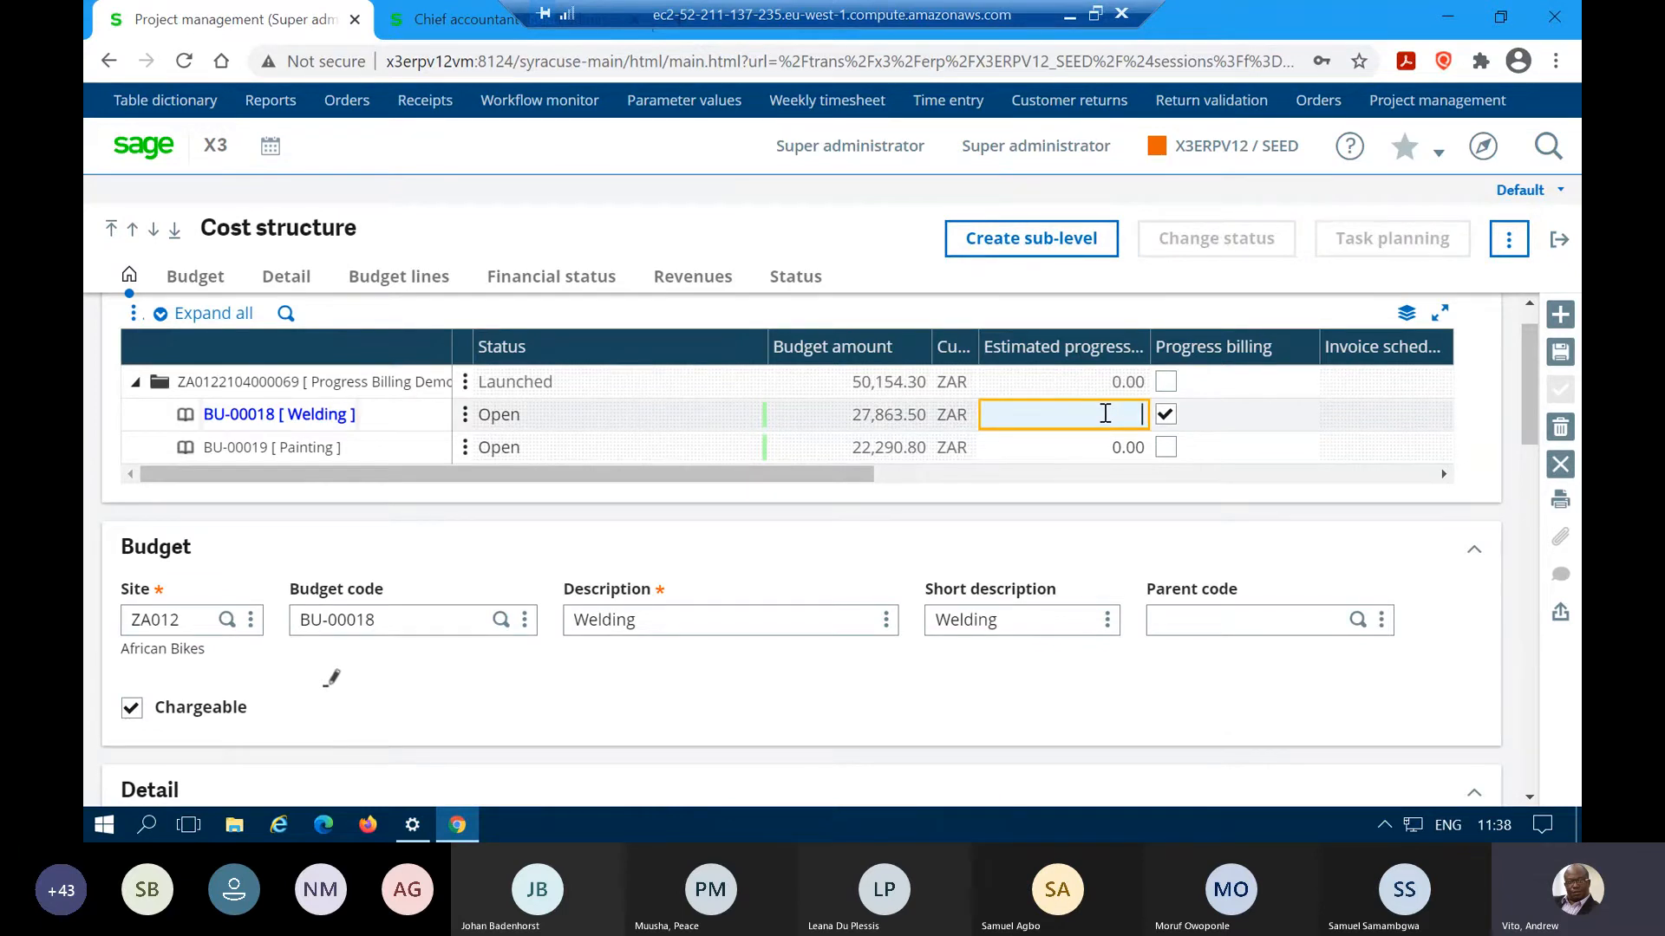
pyautogui.write('20')
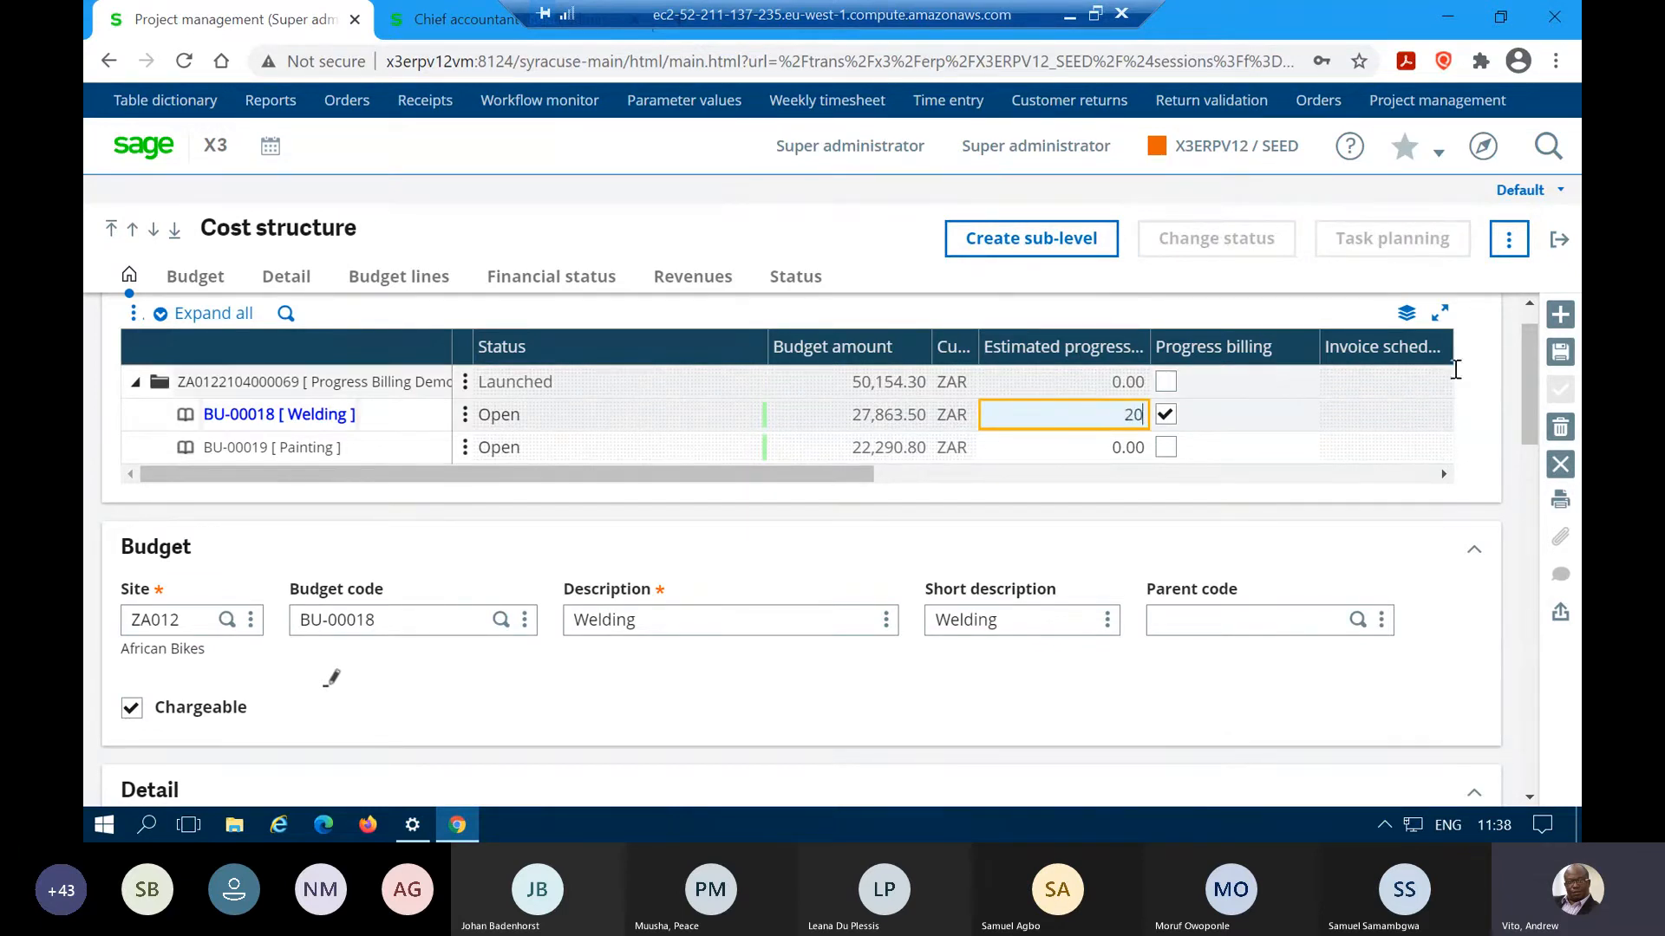
pyautogui.click(1559, 354)
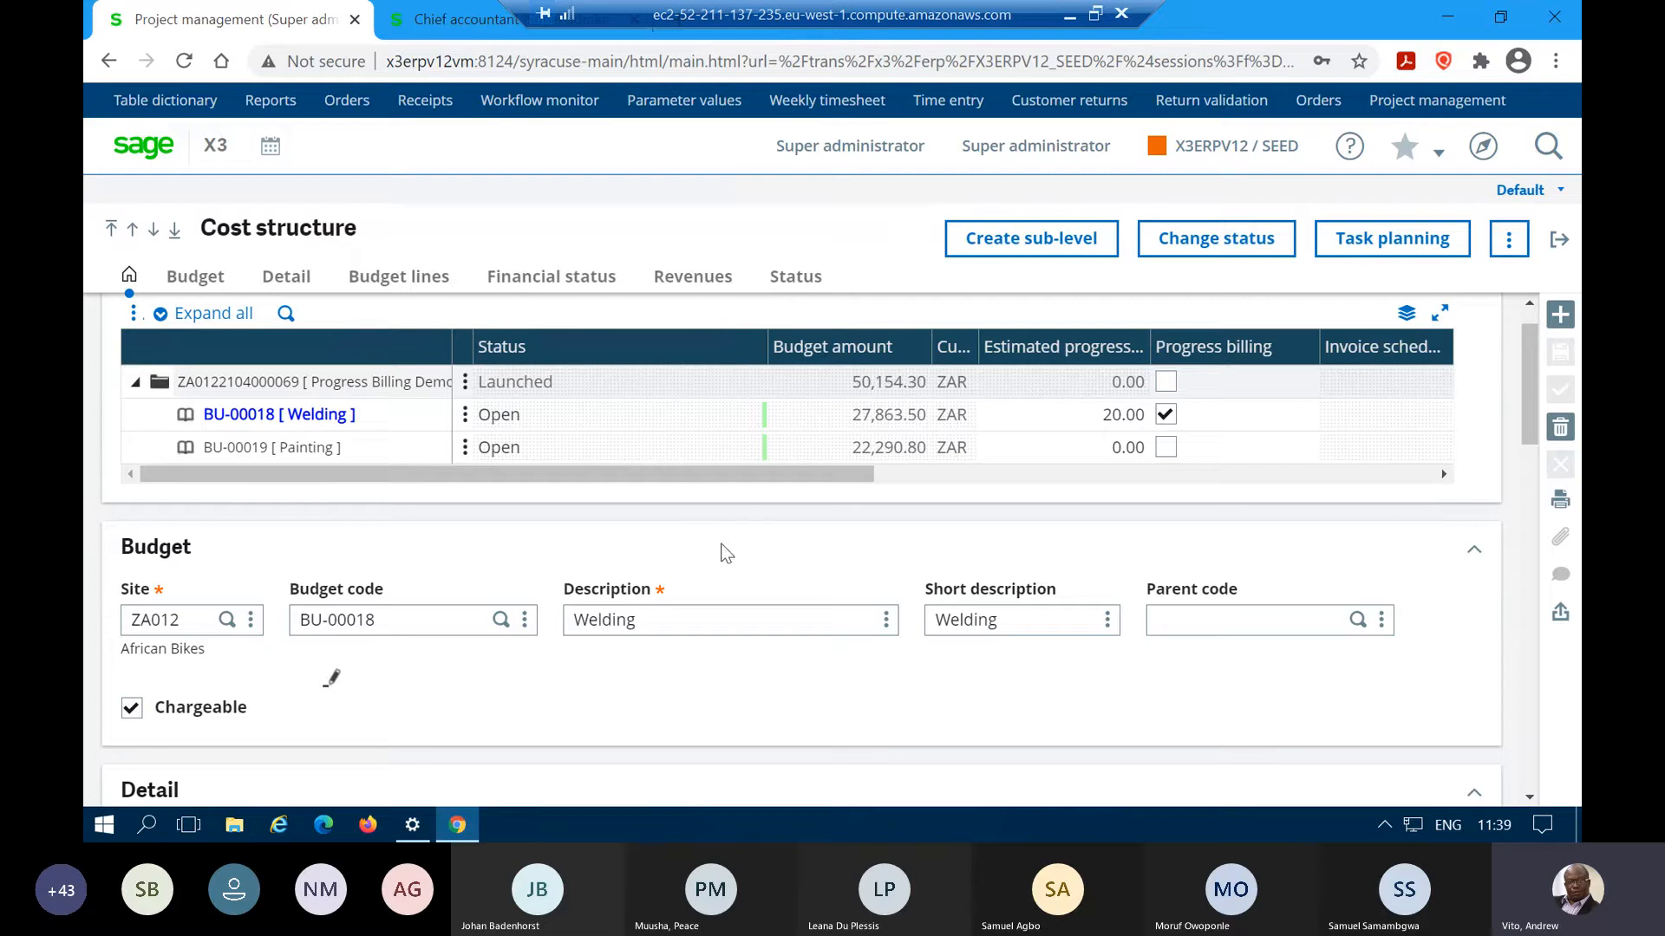
# - Enable progress billing for the Welding task TA-00005 in the project's task planning and save it
pyautogui.click(1401, 248)
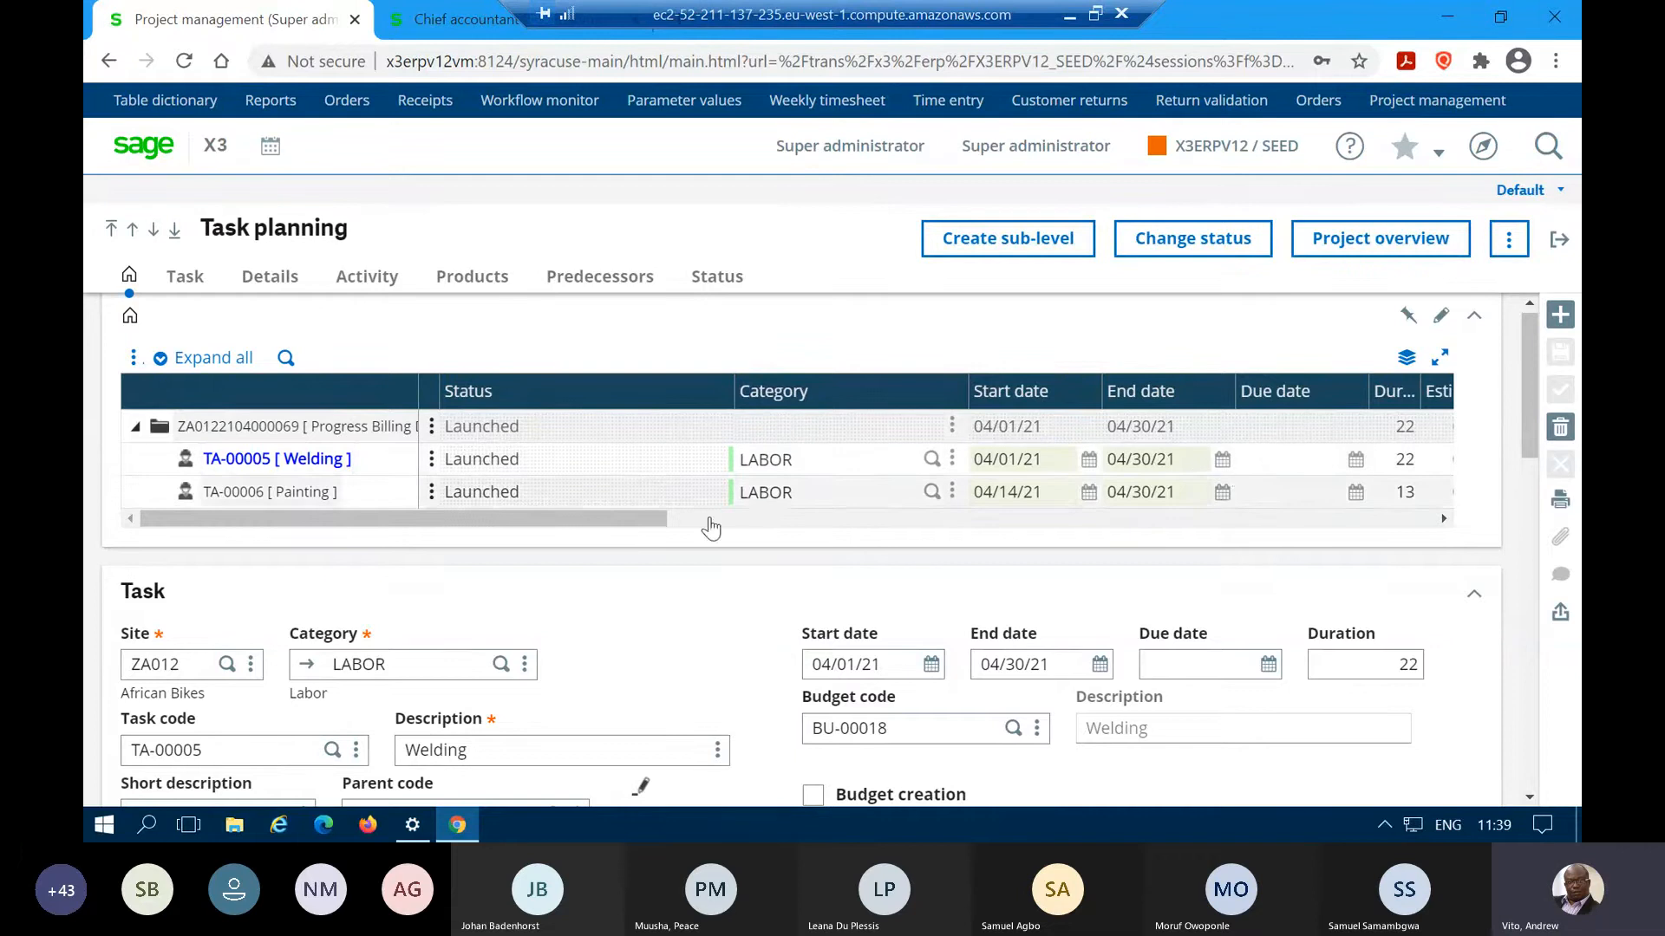
pyautogui.moveTo(659, 517); pyautogui.dragTo(788, 533)
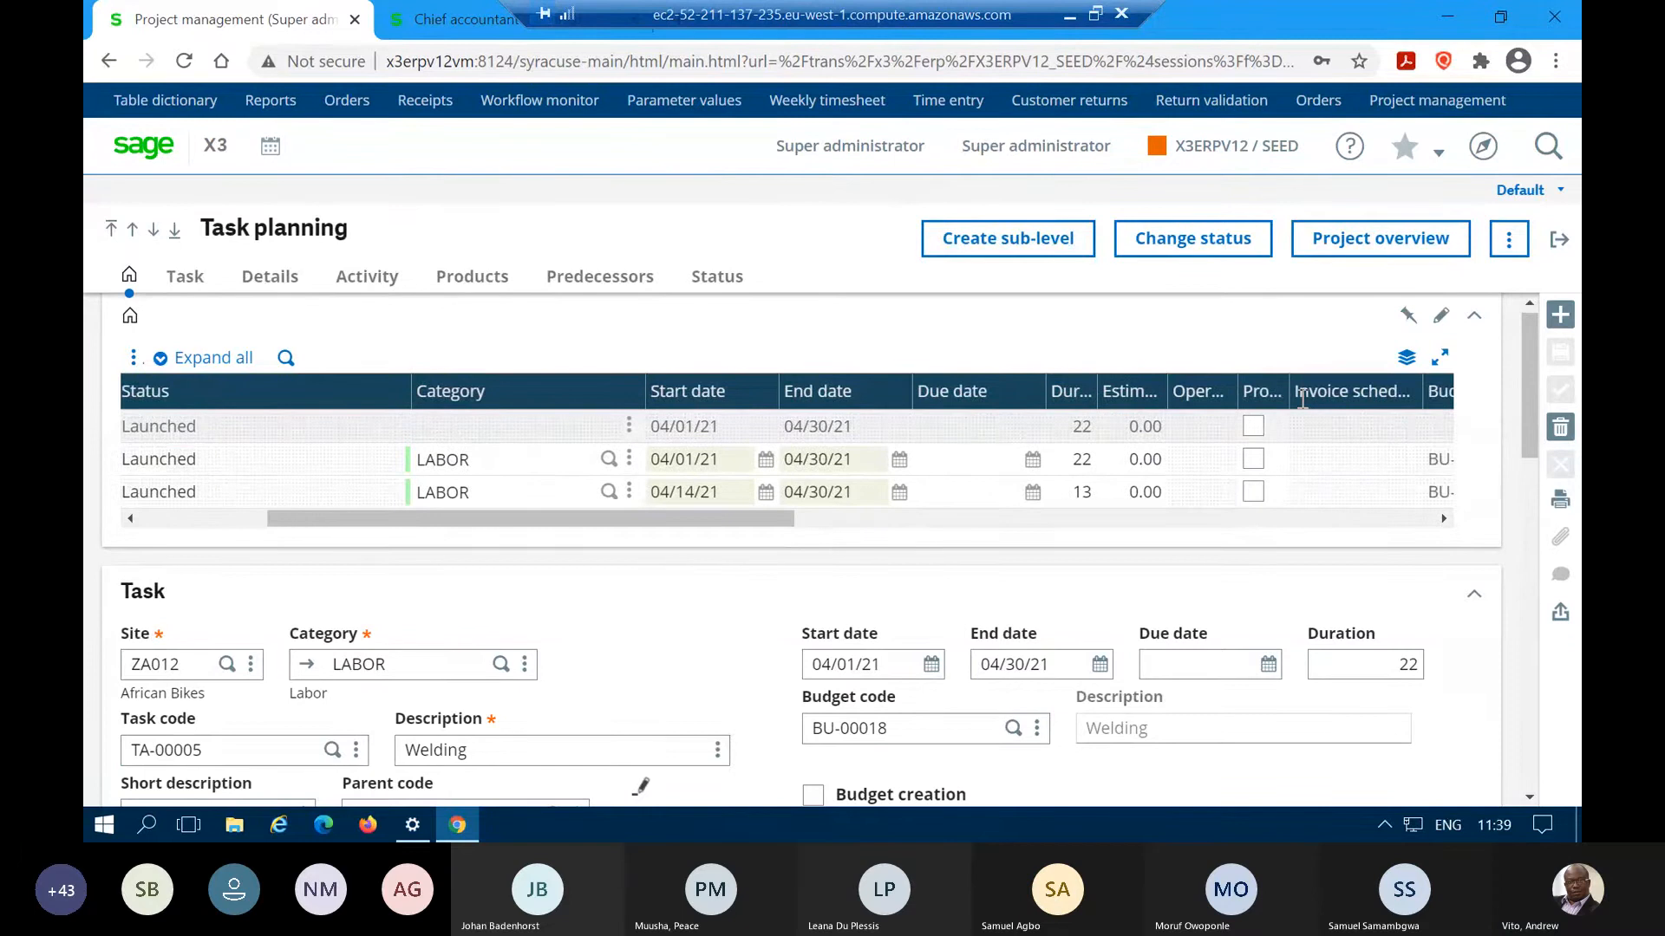
pyautogui.moveTo(1286, 382); pyautogui.dragTo(1358, 385)
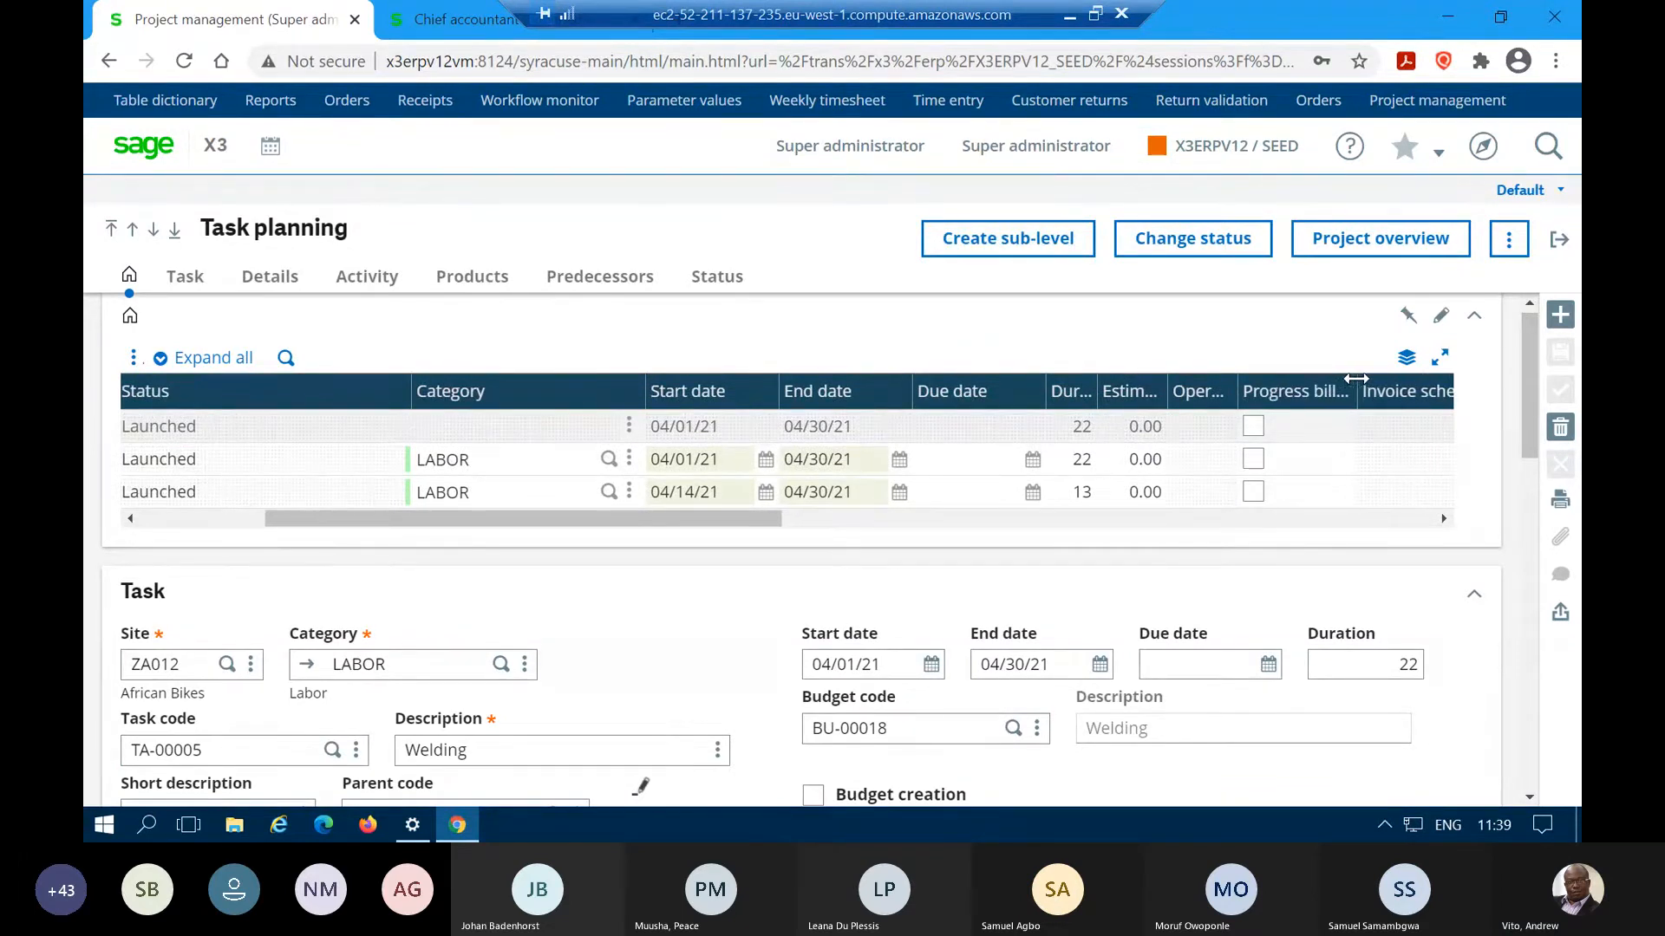
pyautogui.click(1254, 459)
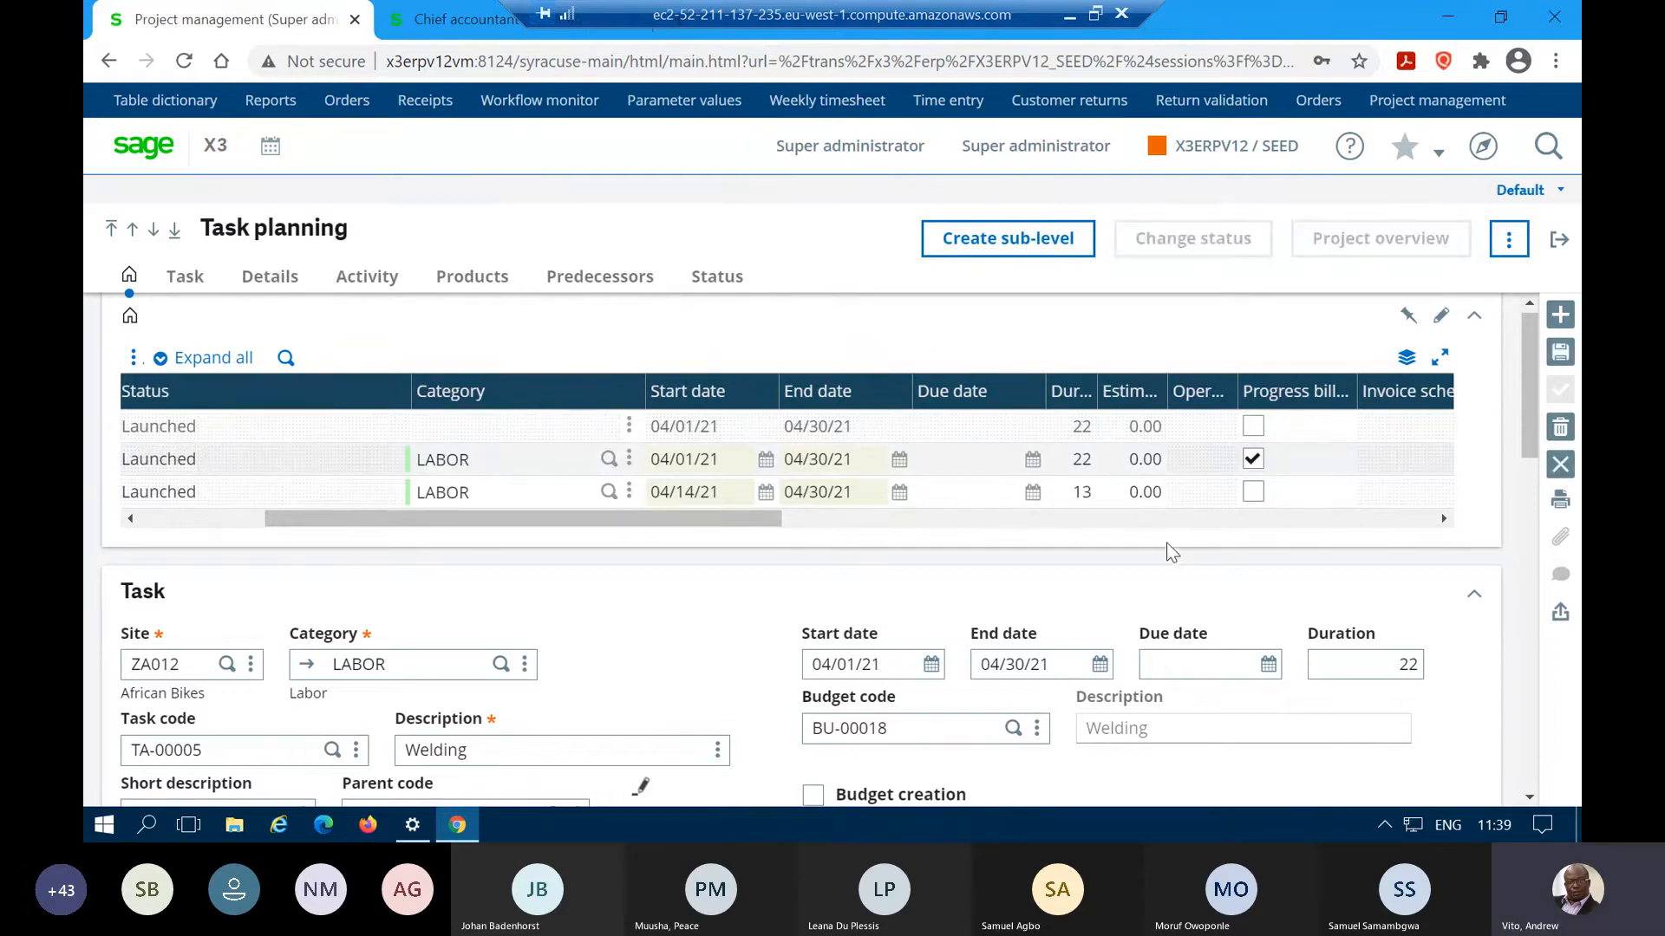
pyautogui.scroll(-4, 1167, 551)
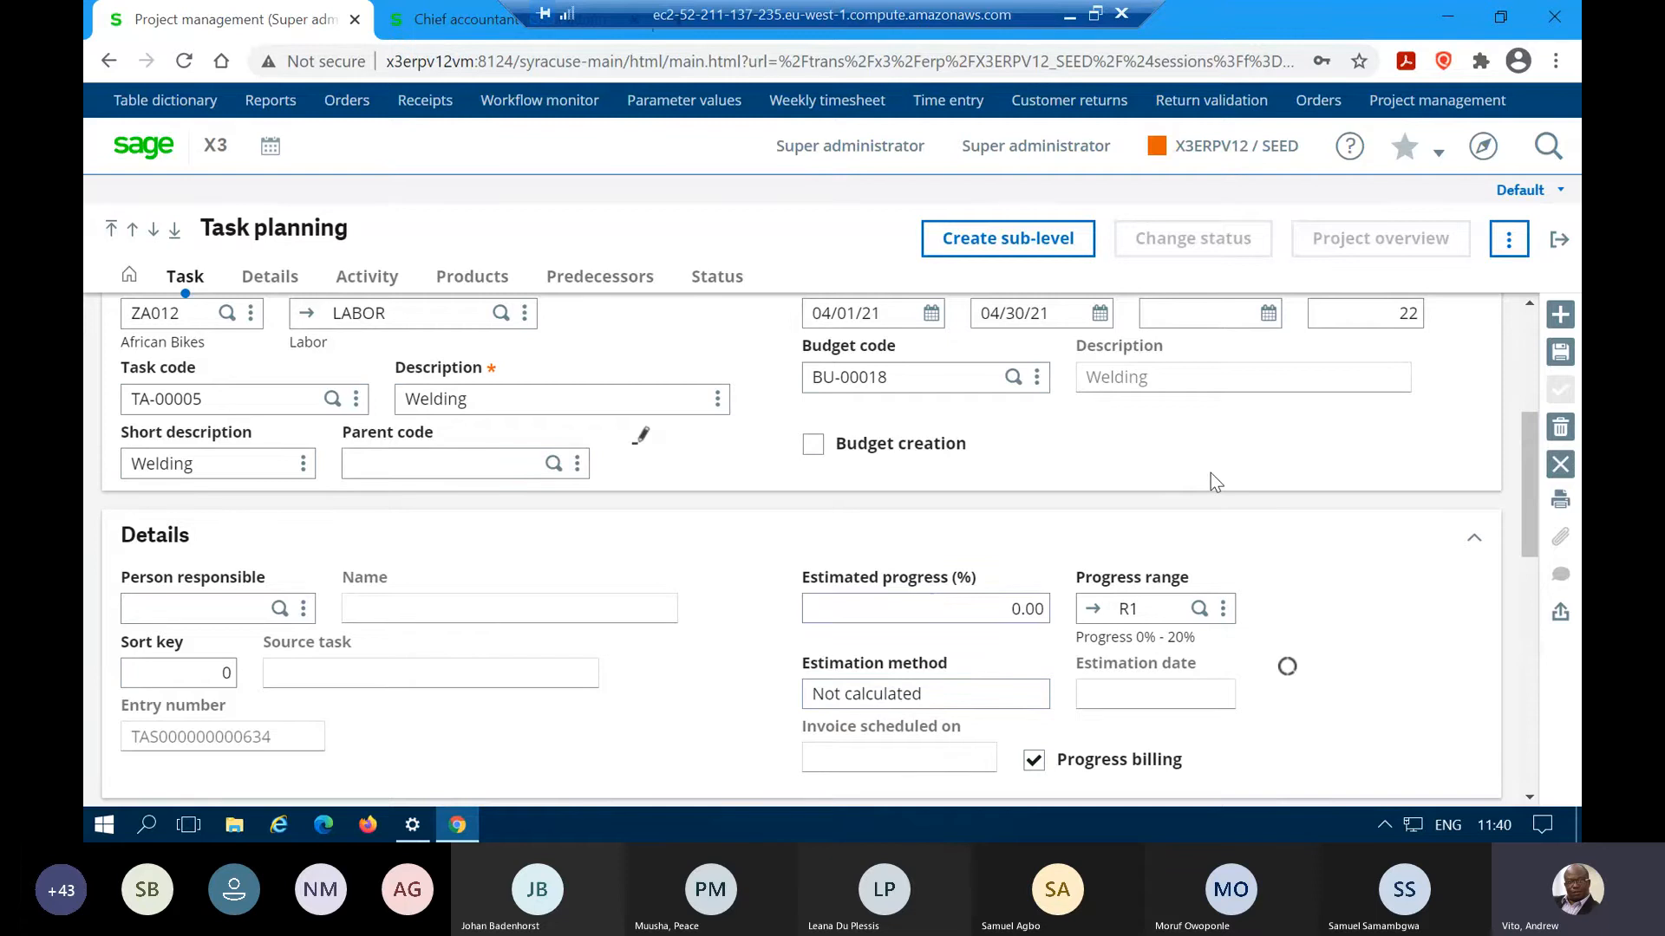
pyautogui.click(1562, 354)
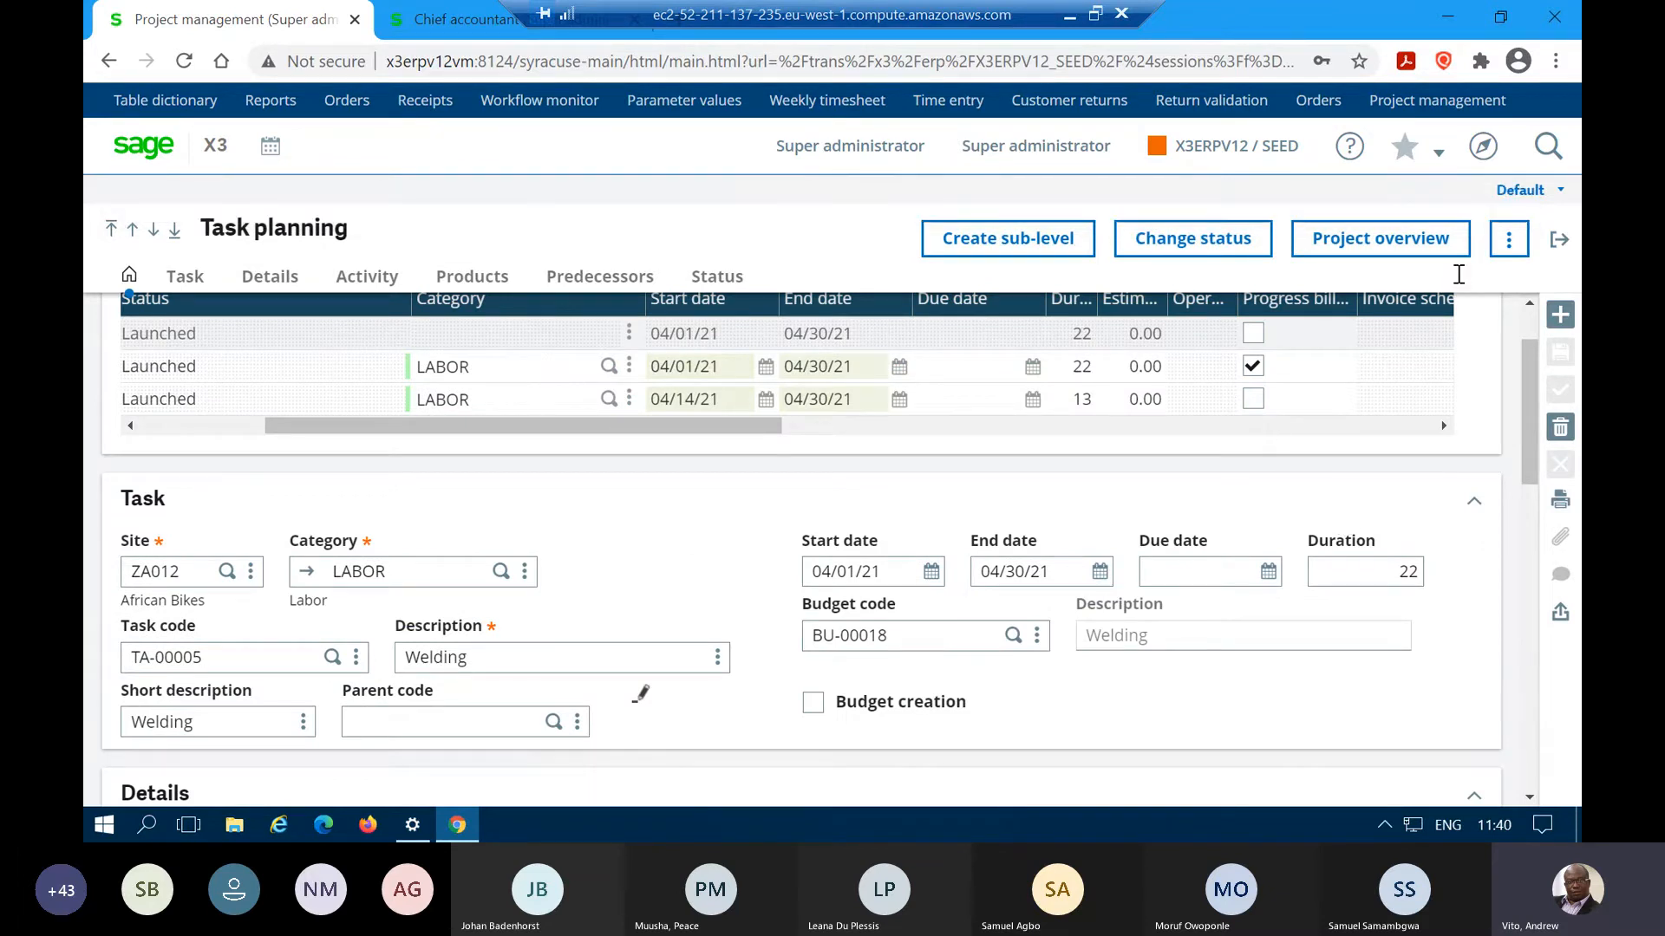
# - Return to the Progress Billing Demo project and examine the billing plan and progress status in its project billing
pyautogui.click(1565, 247)
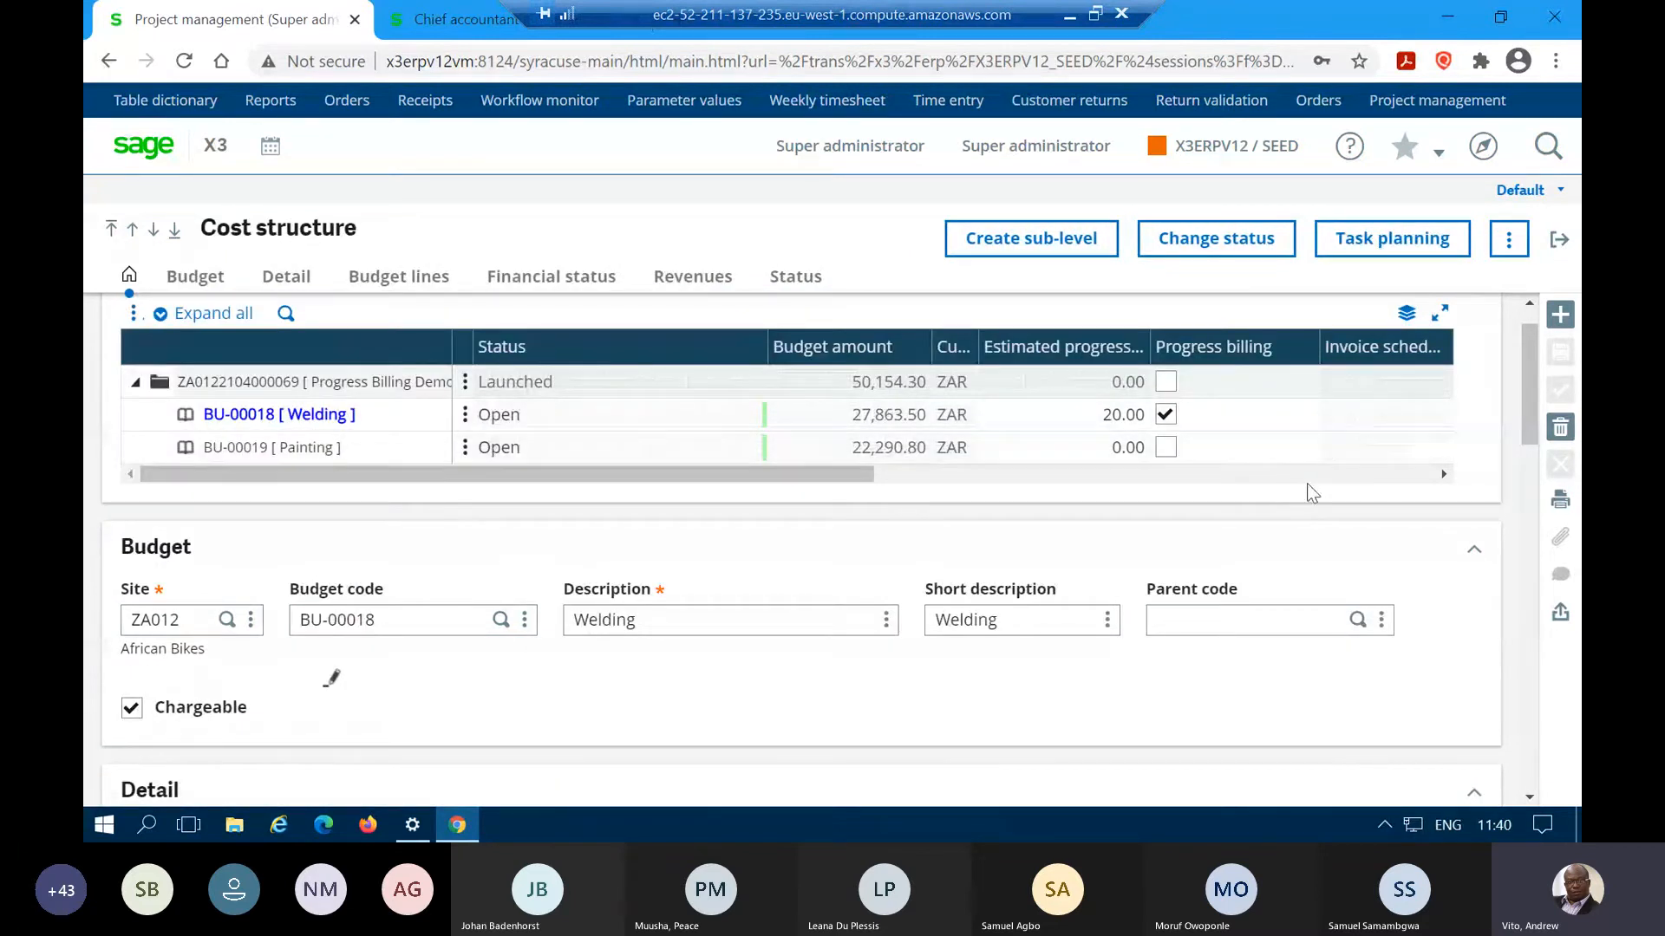
pyautogui.click(1561, 240)
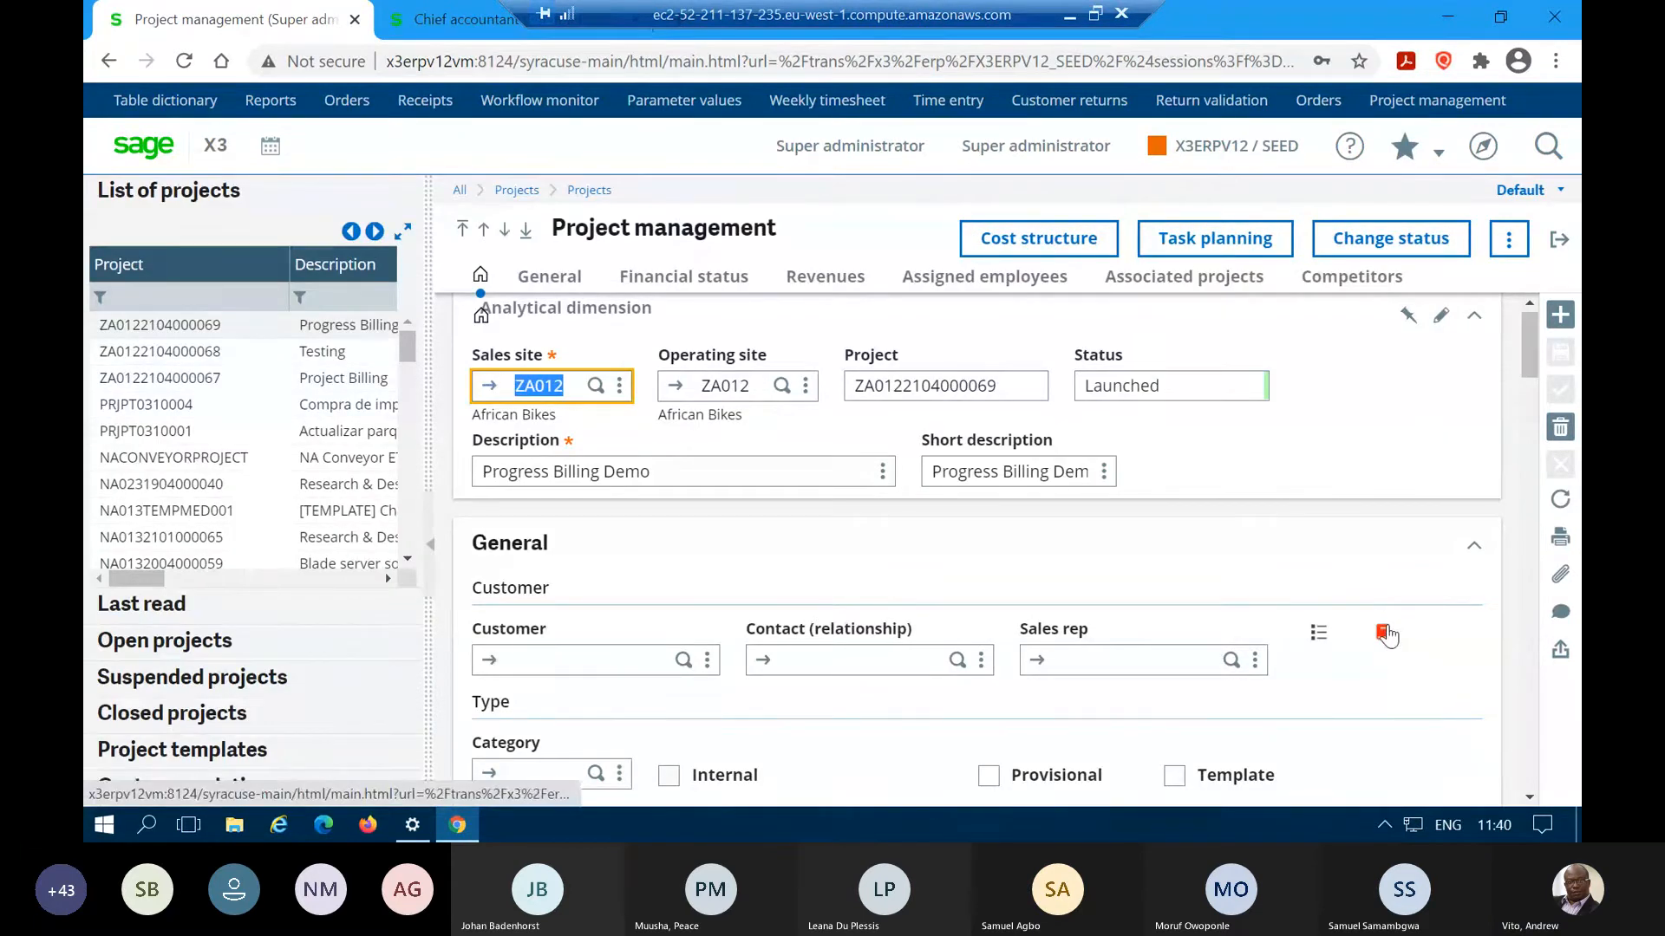
pyautogui.click(1384, 634)
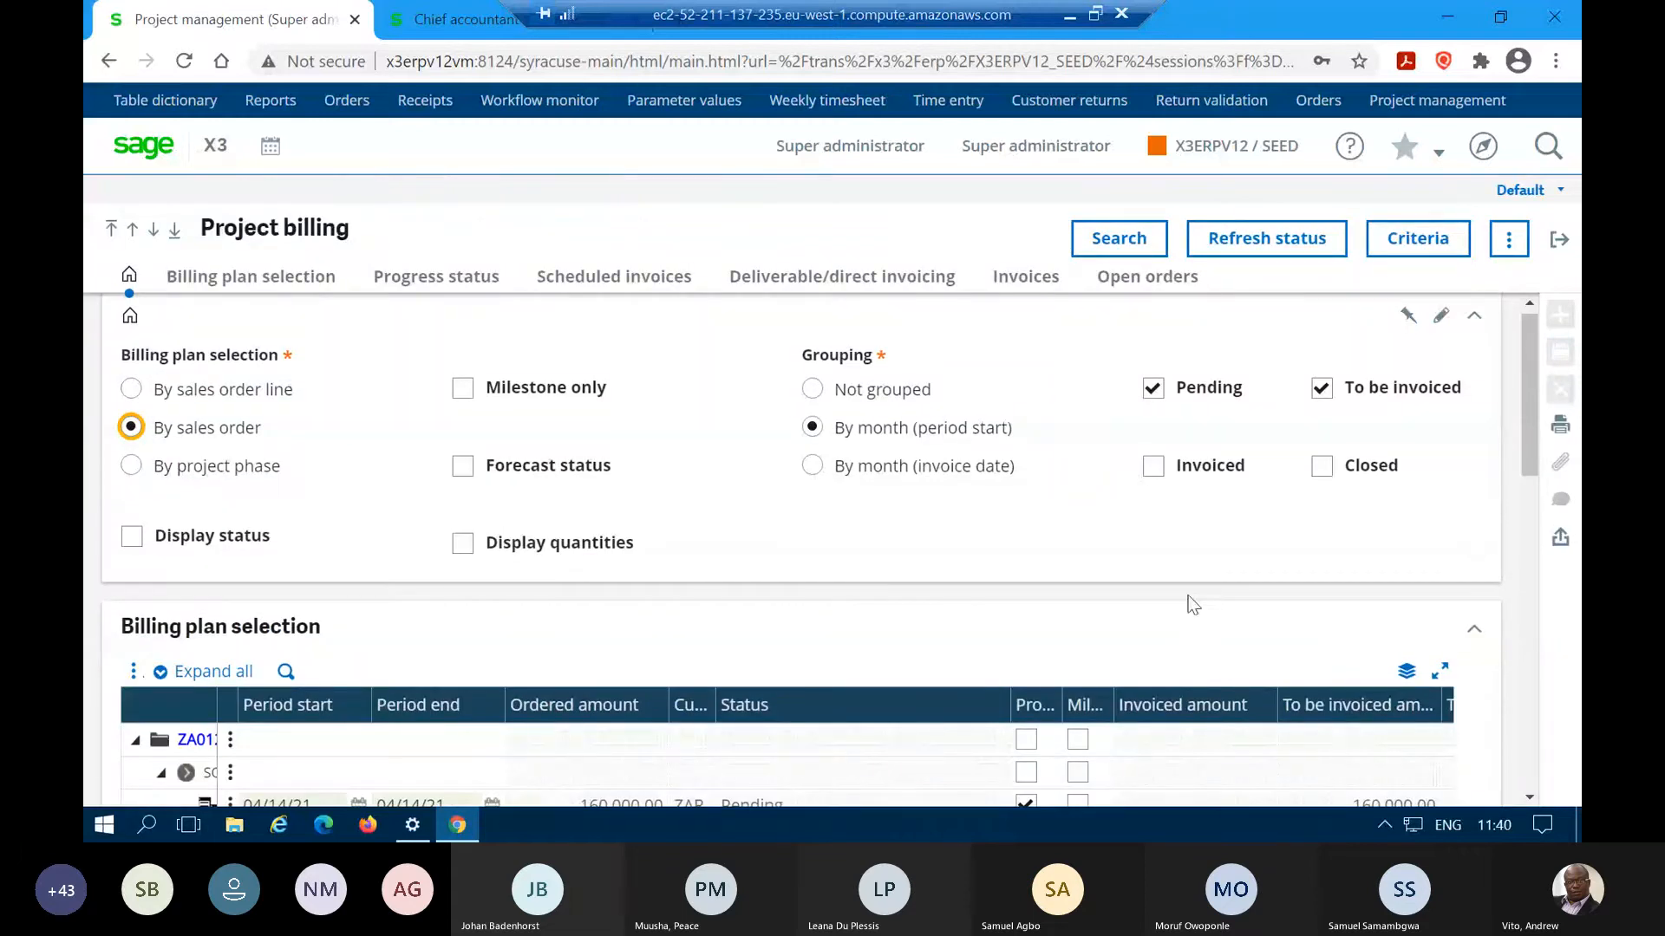
pyautogui.scroll(-3, 879, 562)
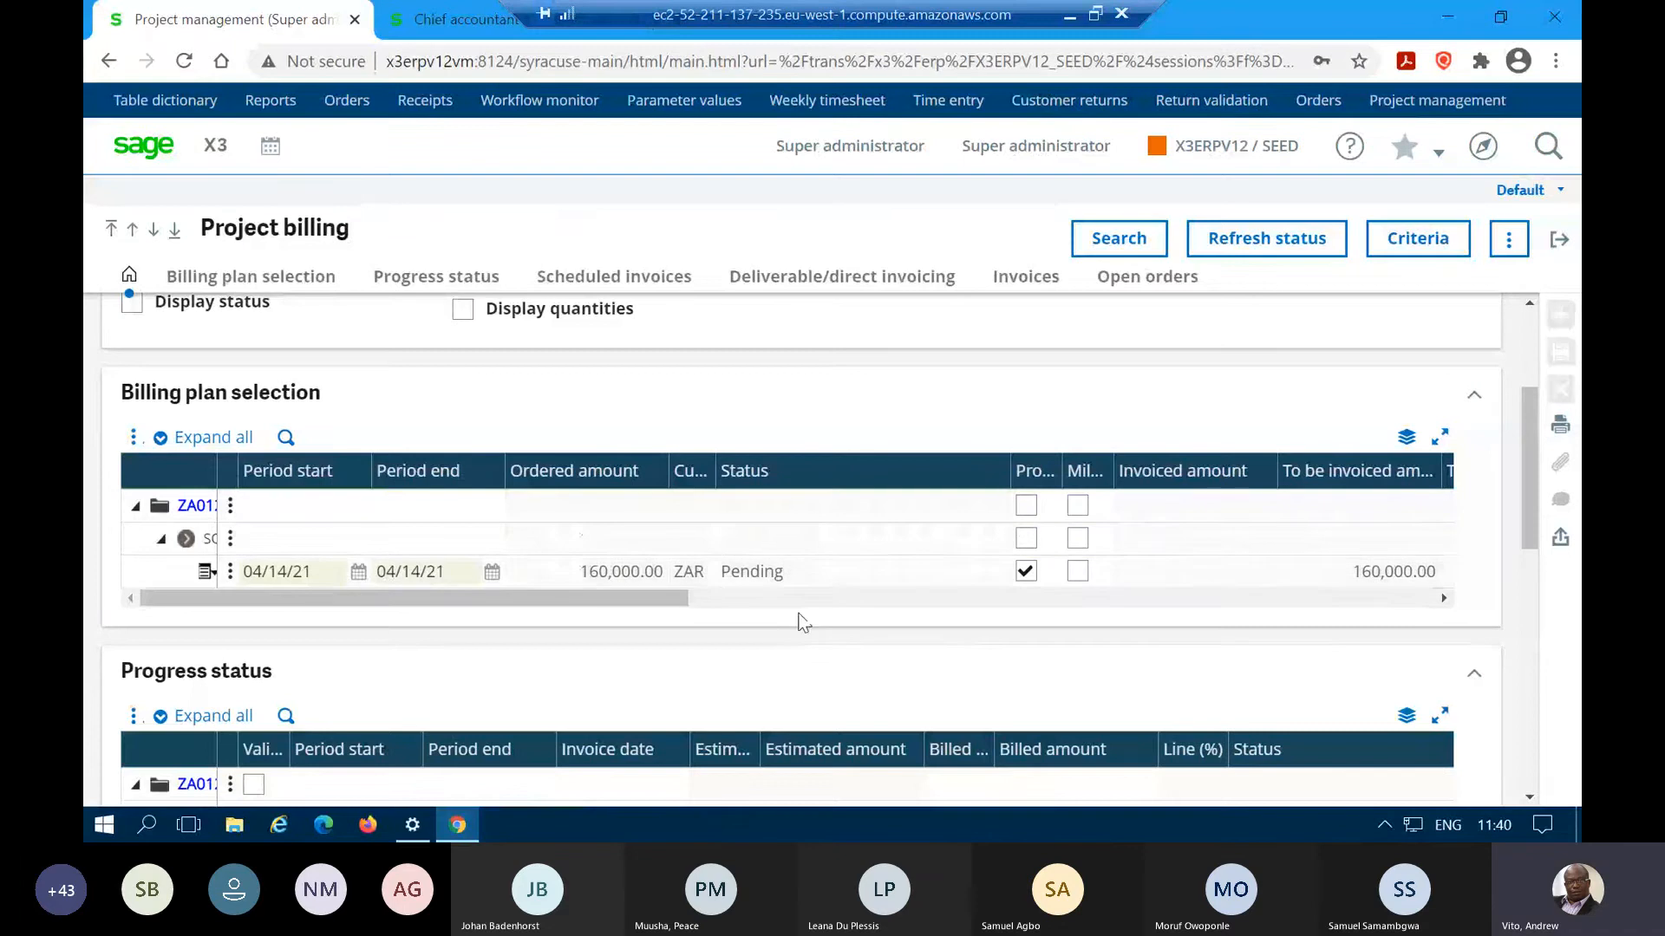
pyautogui.scroll(-3, 803, 617)
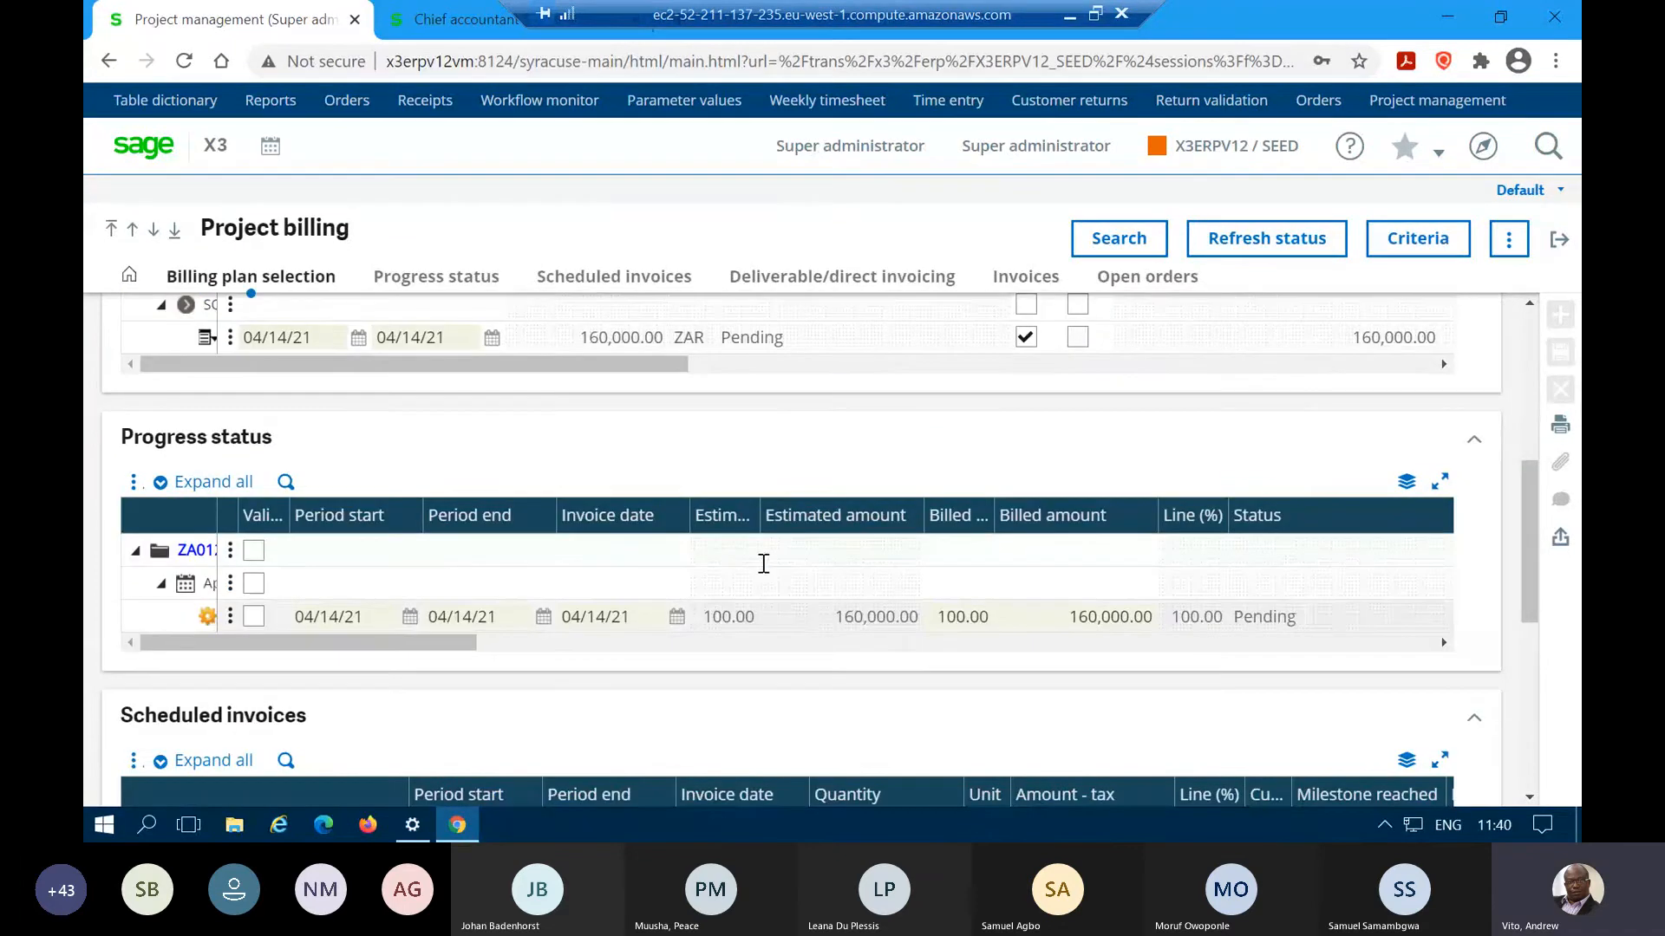
pyautogui.click(421, 278)
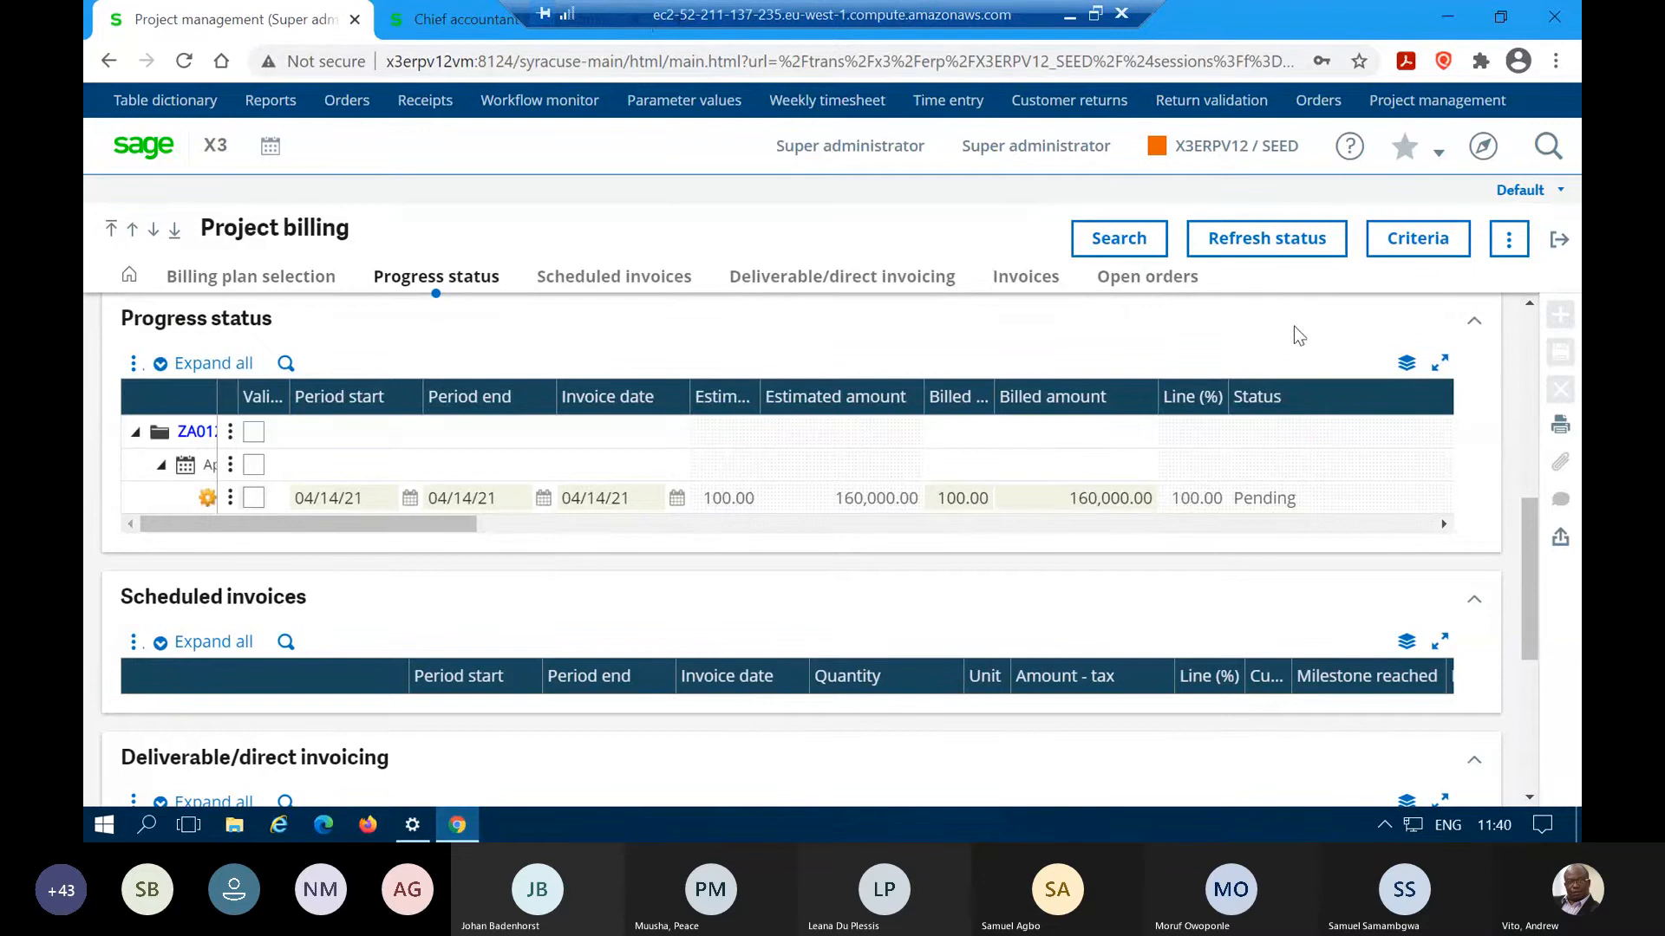
# - Refresh the status in project billing and widen the name and Validated columns of the progress status table
pyautogui.click(1265, 250)
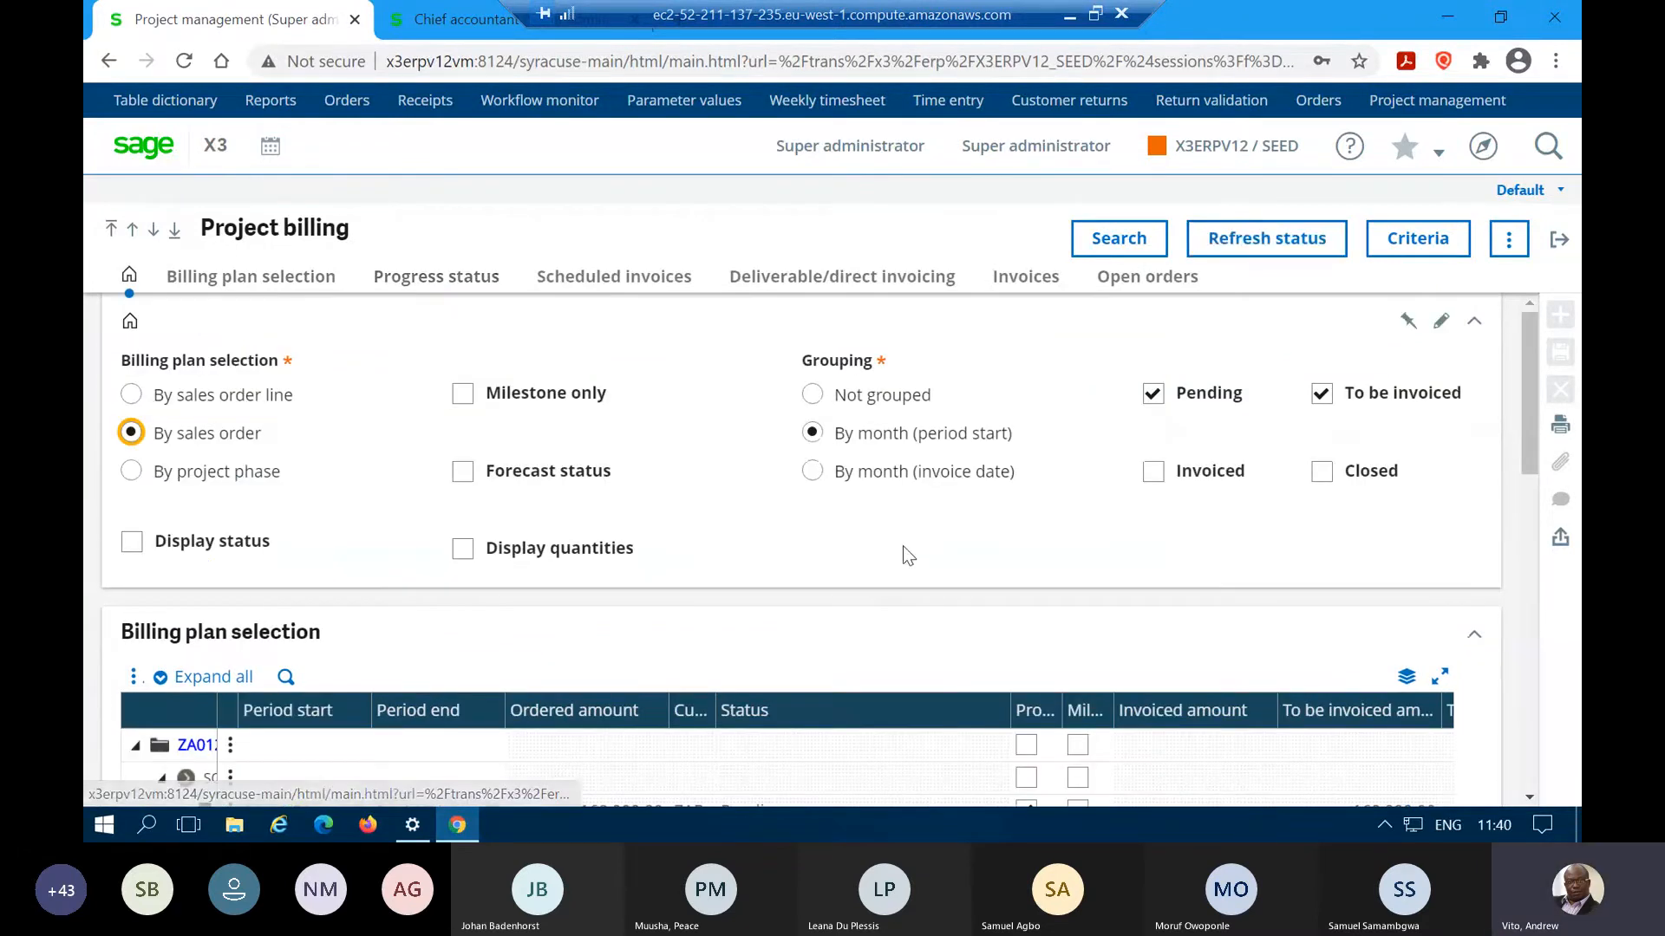
pyautogui.scroll(-1, 900, 548)
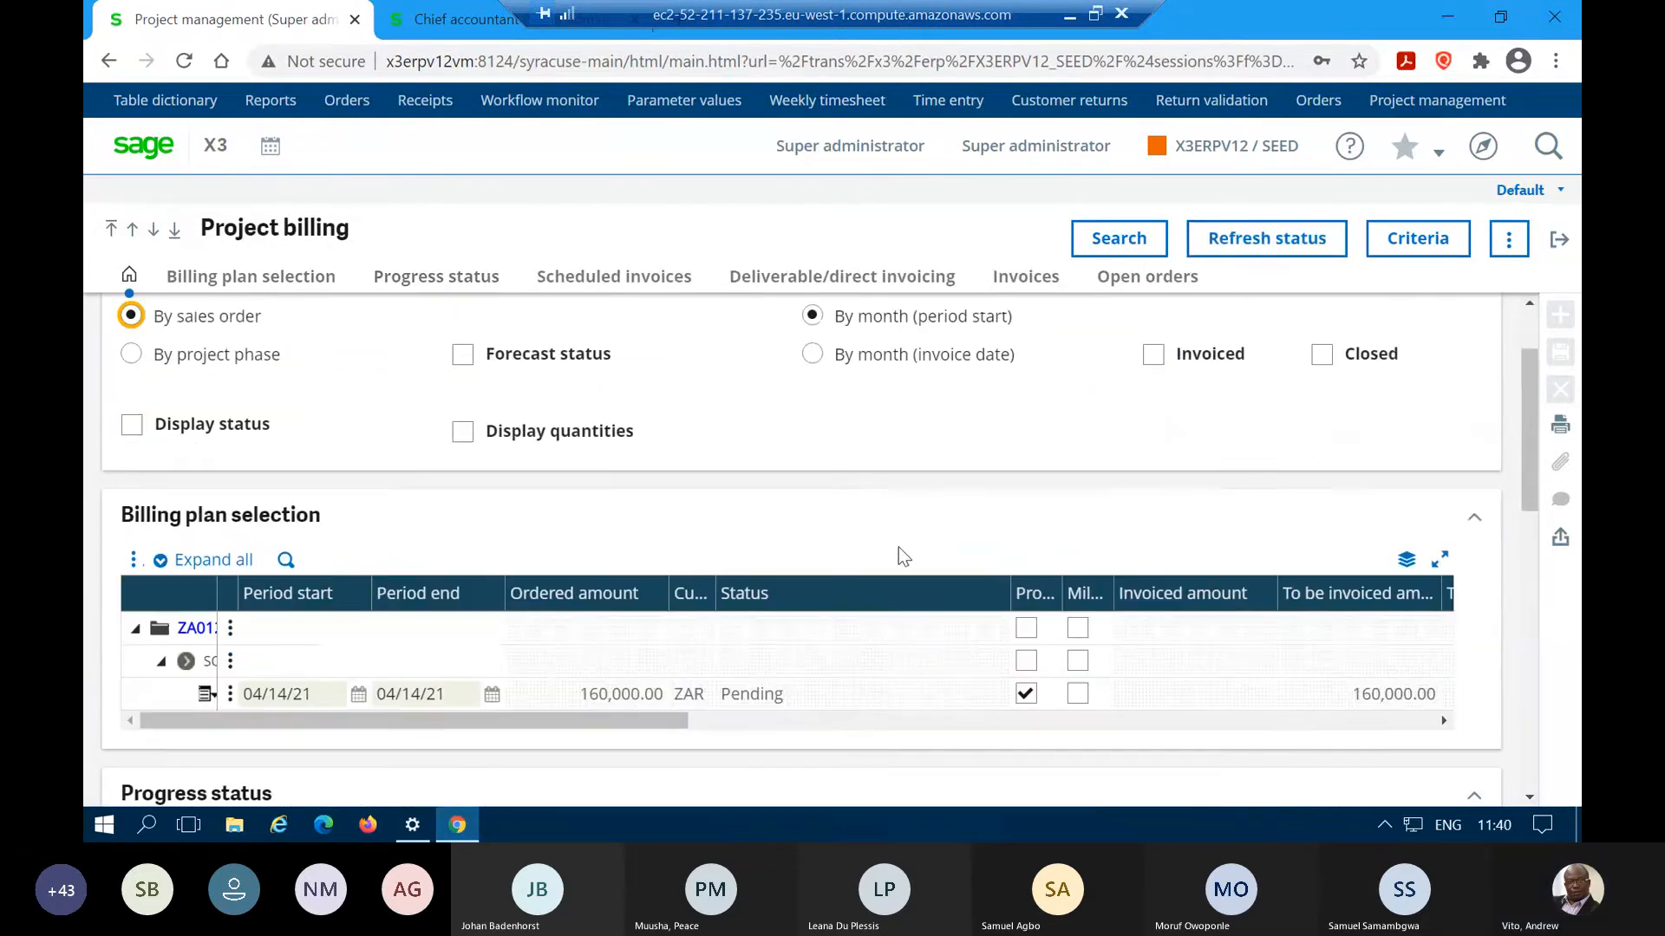
pyautogui.click(421, 283)
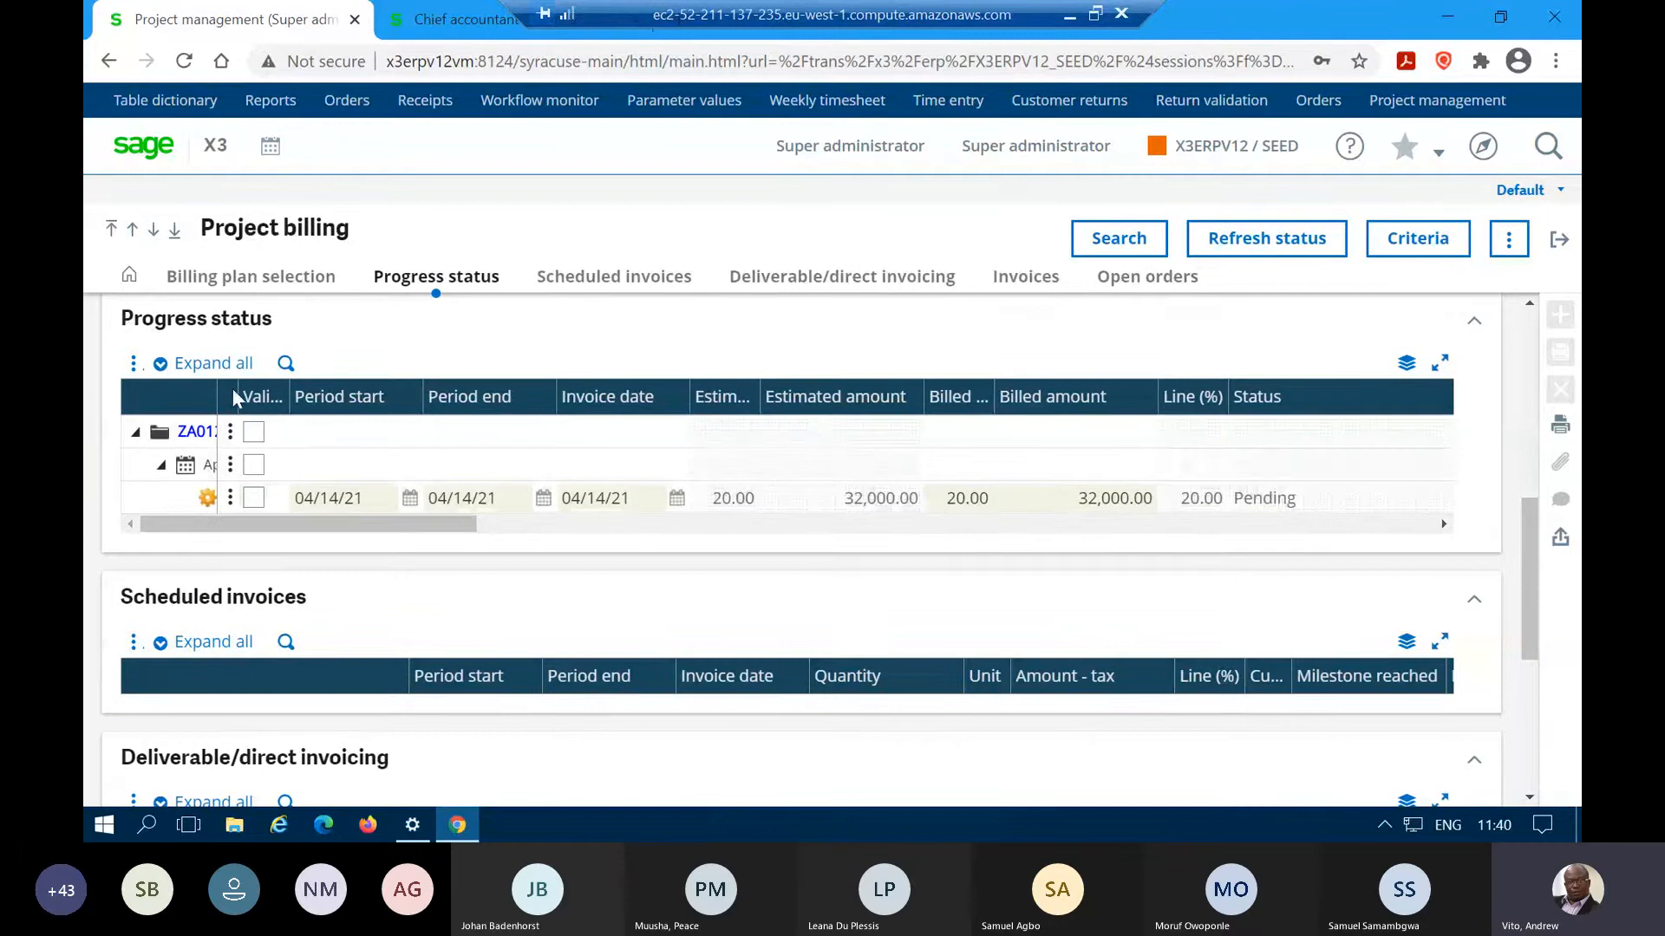
pyautogui.moveTo(214, 390); pyautogui.dragTo(468, 405)
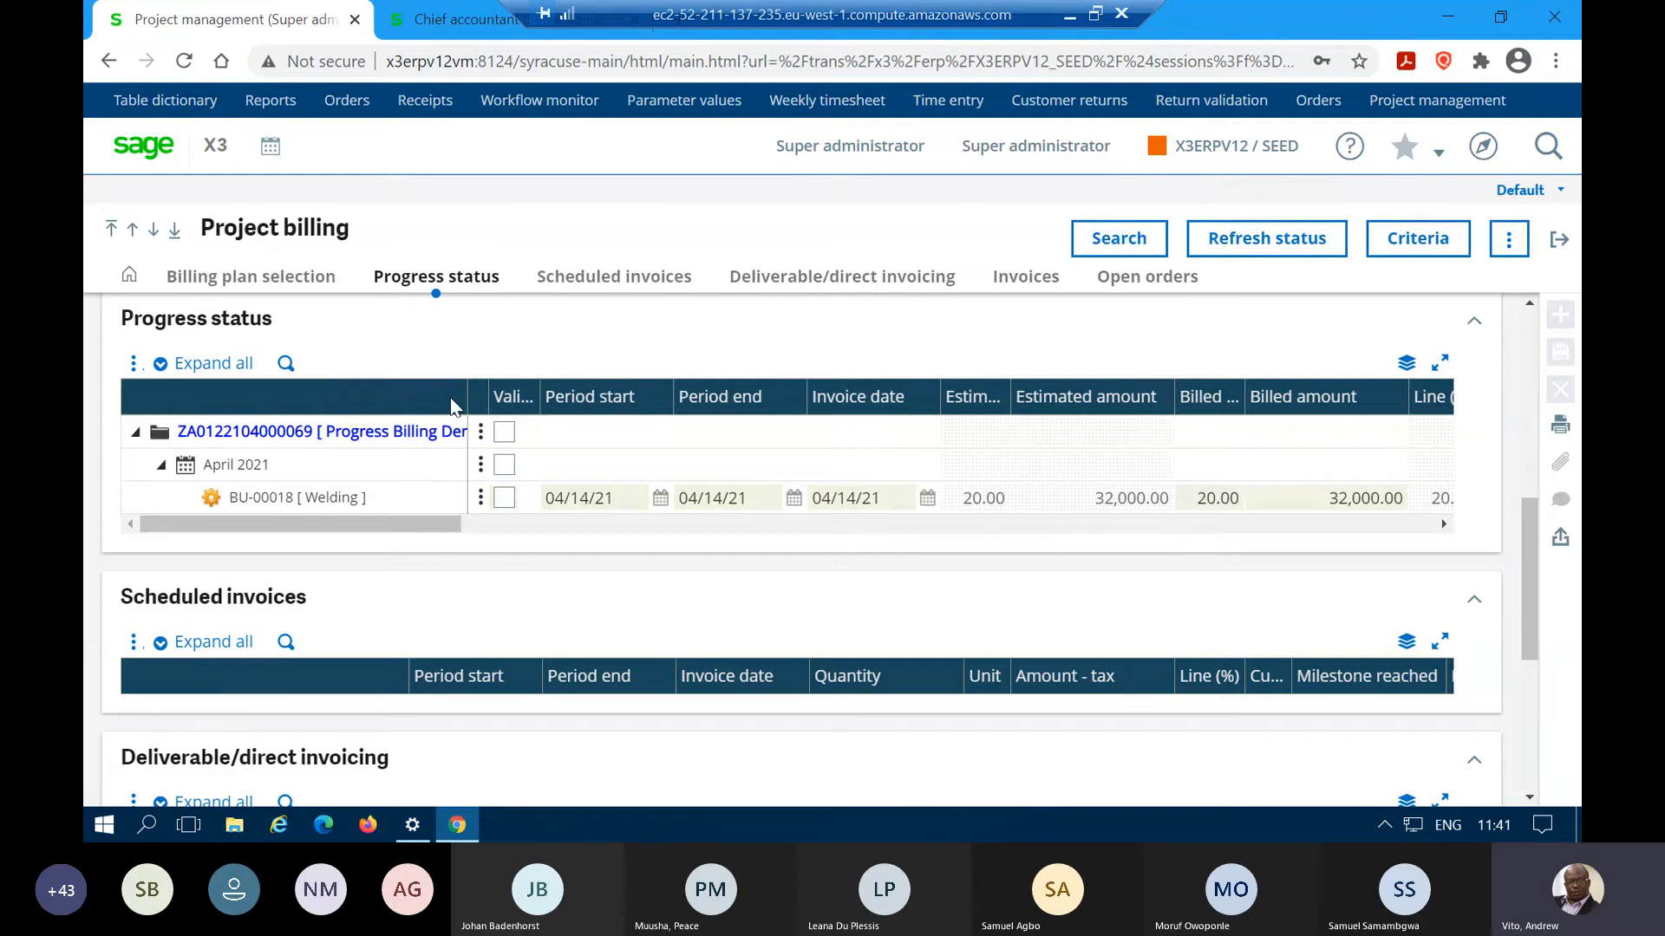
pyautogui.moveTo(534, 391); pyautogui.dragTo(622, 395)
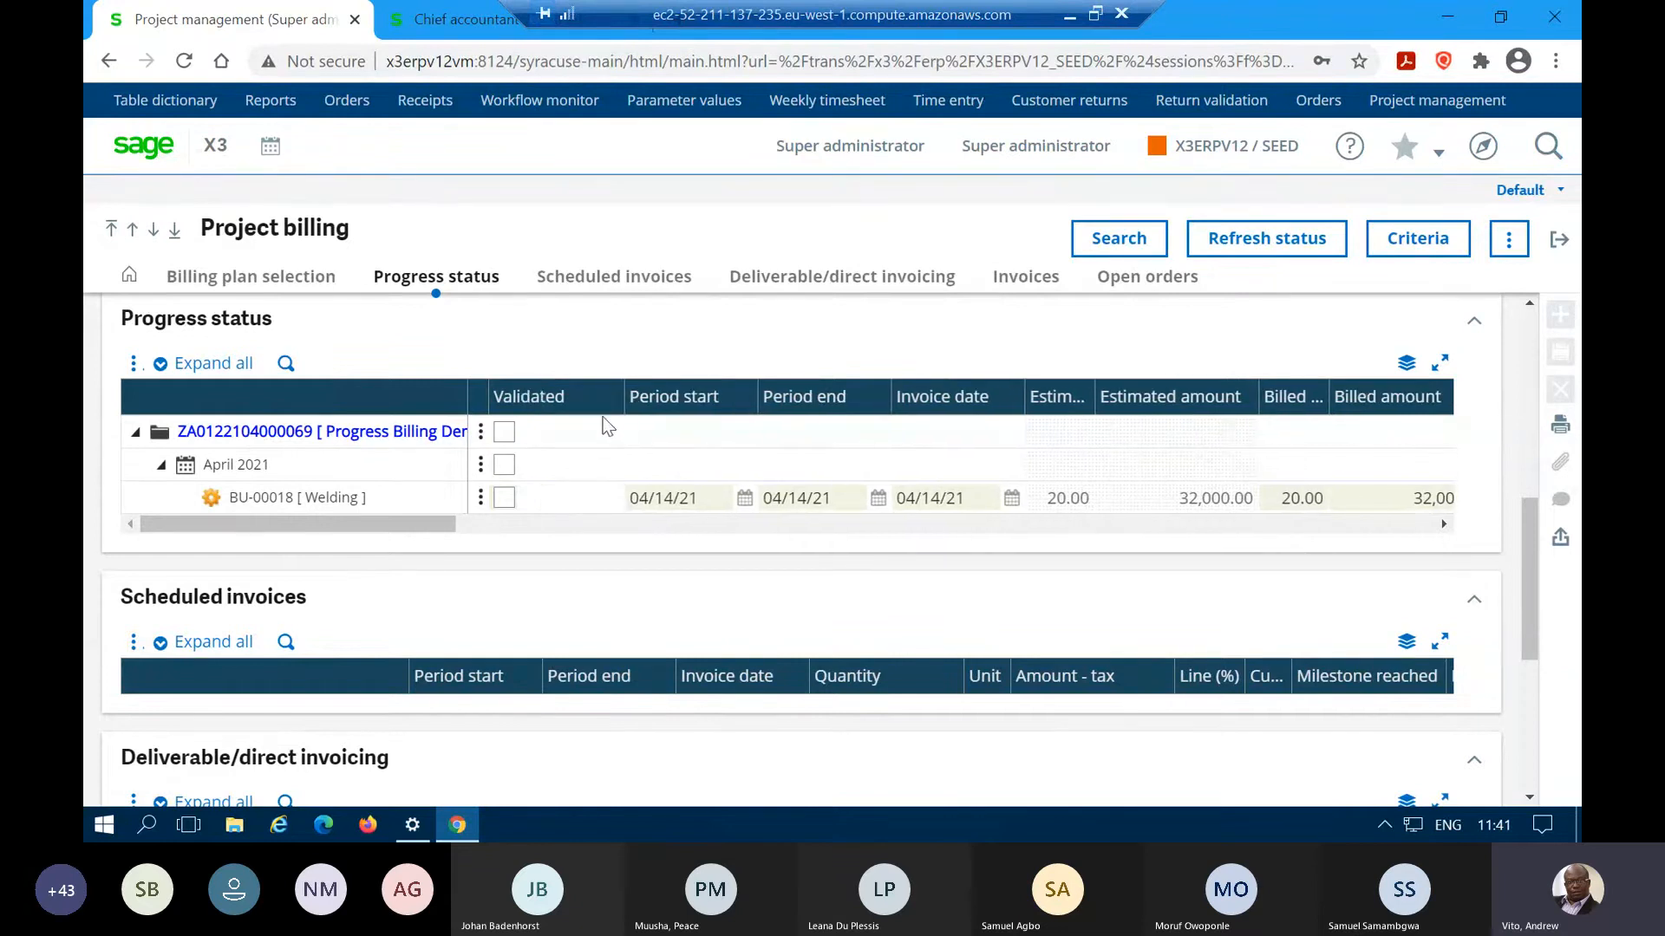
# - Mark the Welding budget's April 2021 progress line as validated, save it, and leave project billing
pyautogui.click(505, 499)
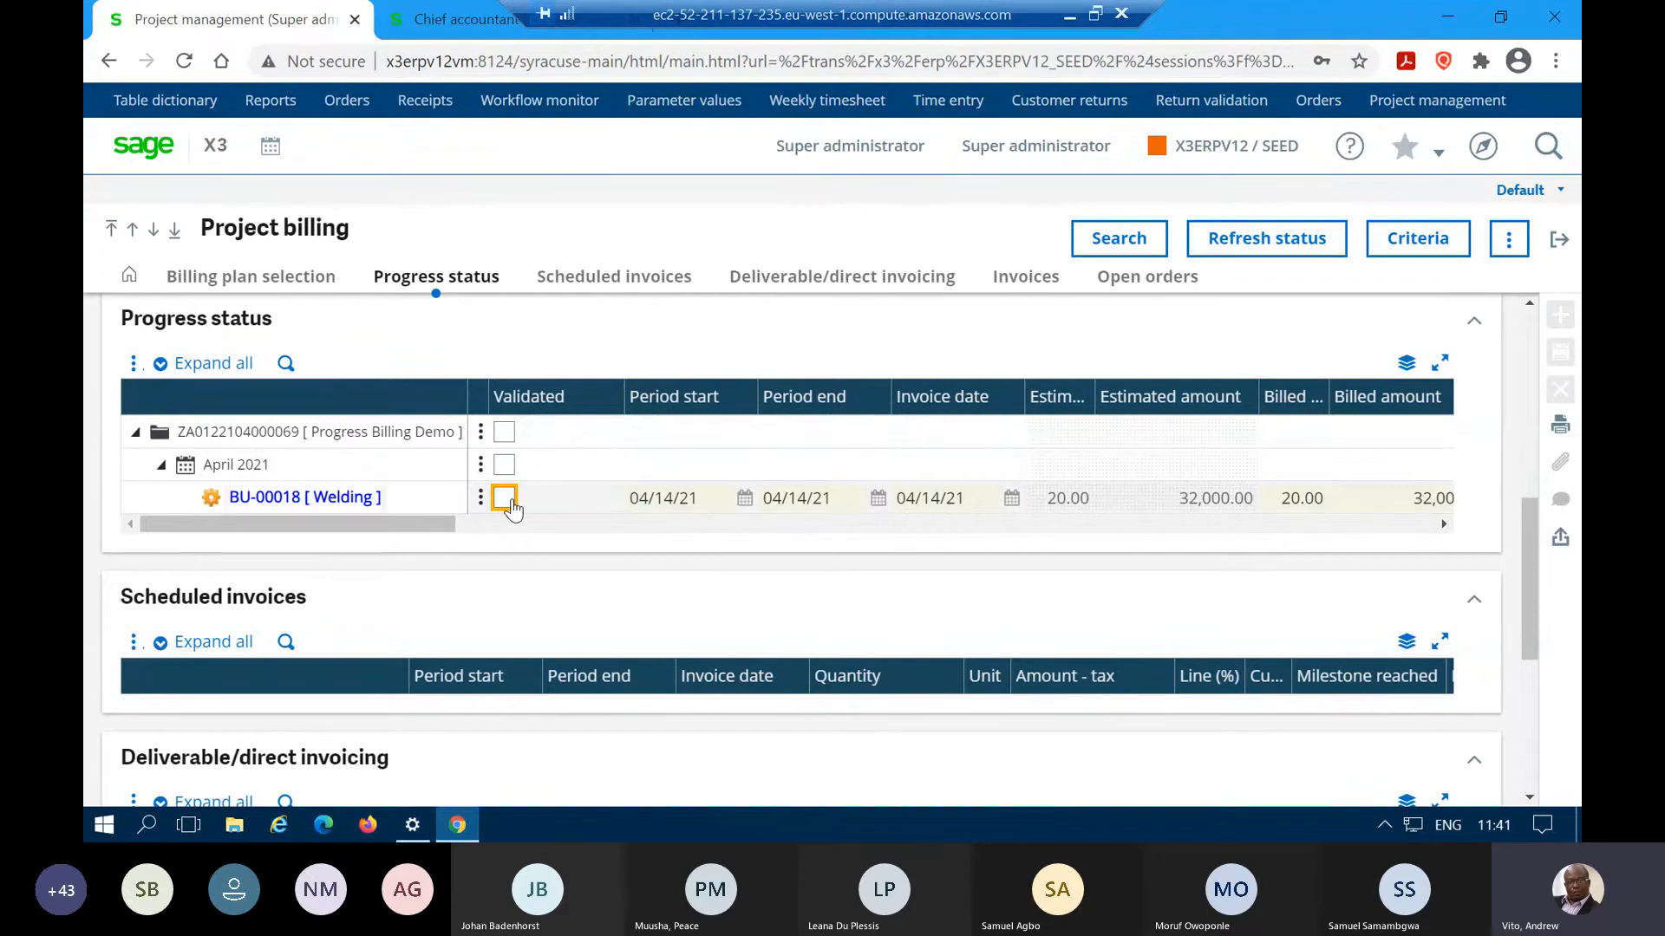
pyautogui.click(509, 503)
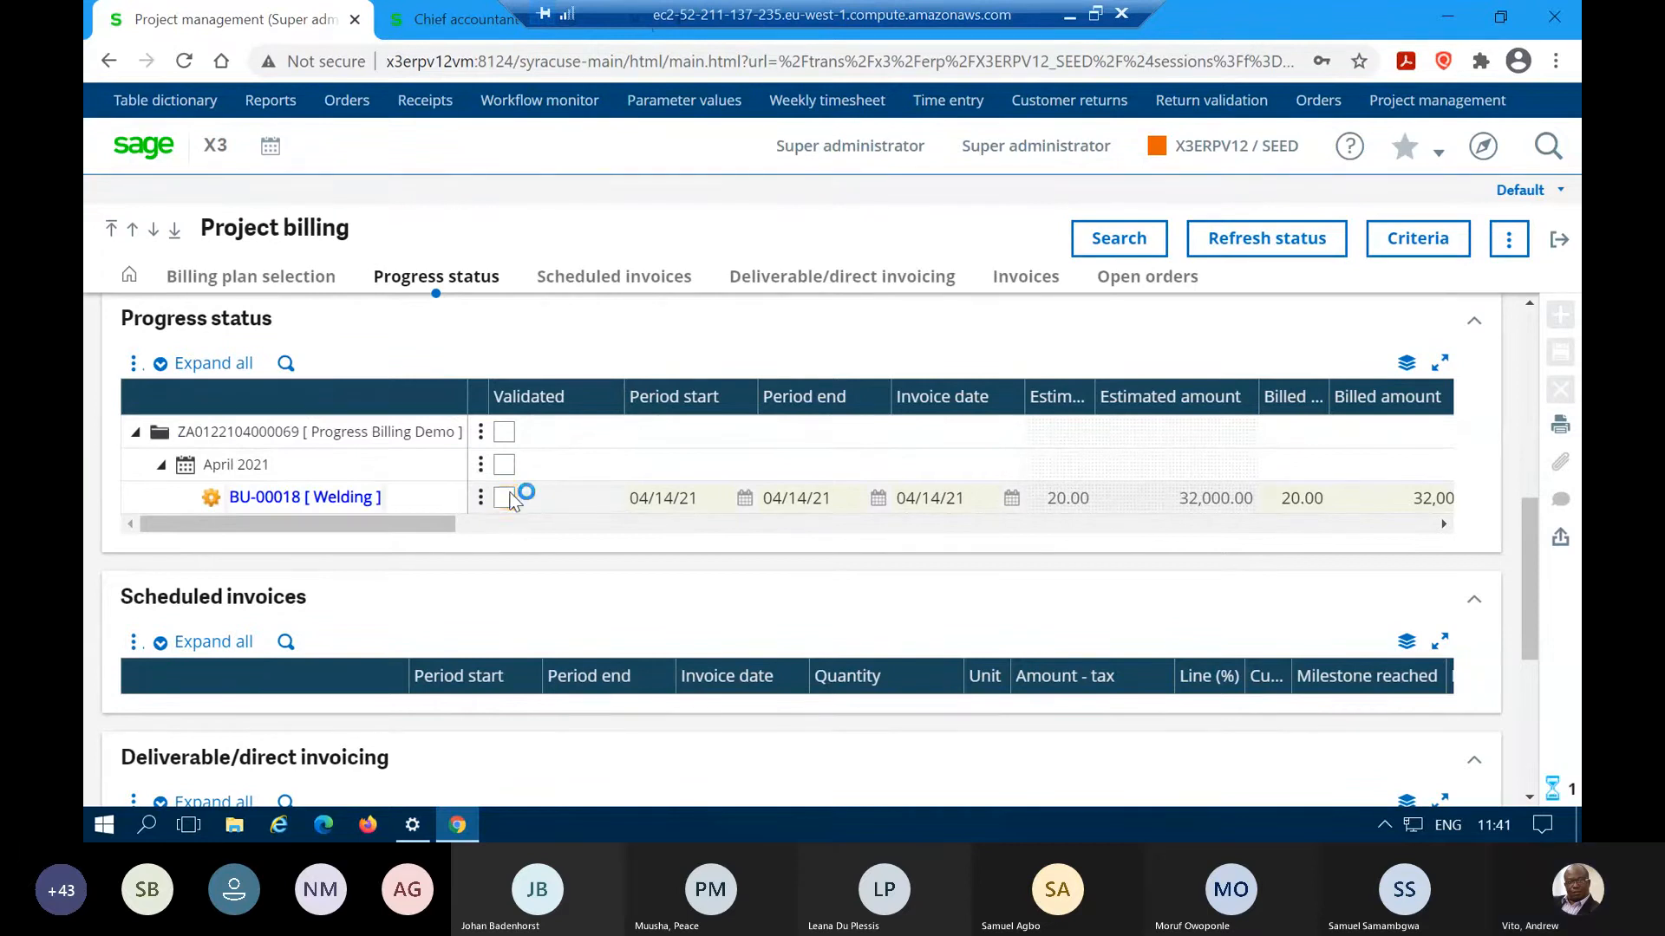
pyautogui.click(1560, 352)
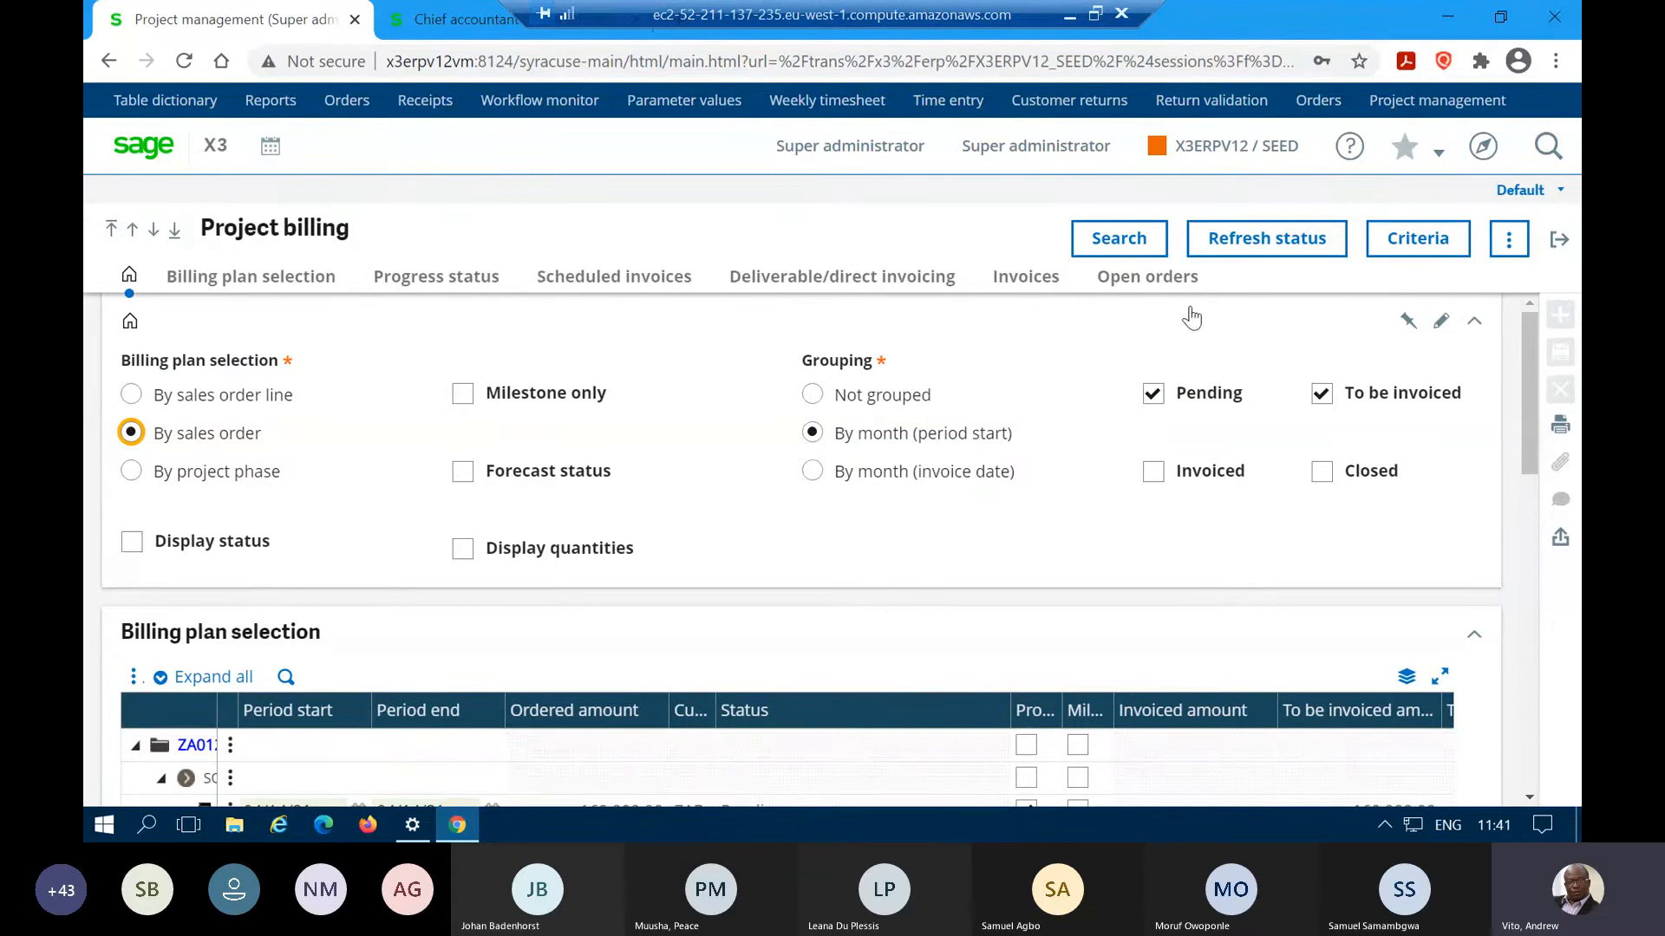
pyautogui.click(1557, 240)
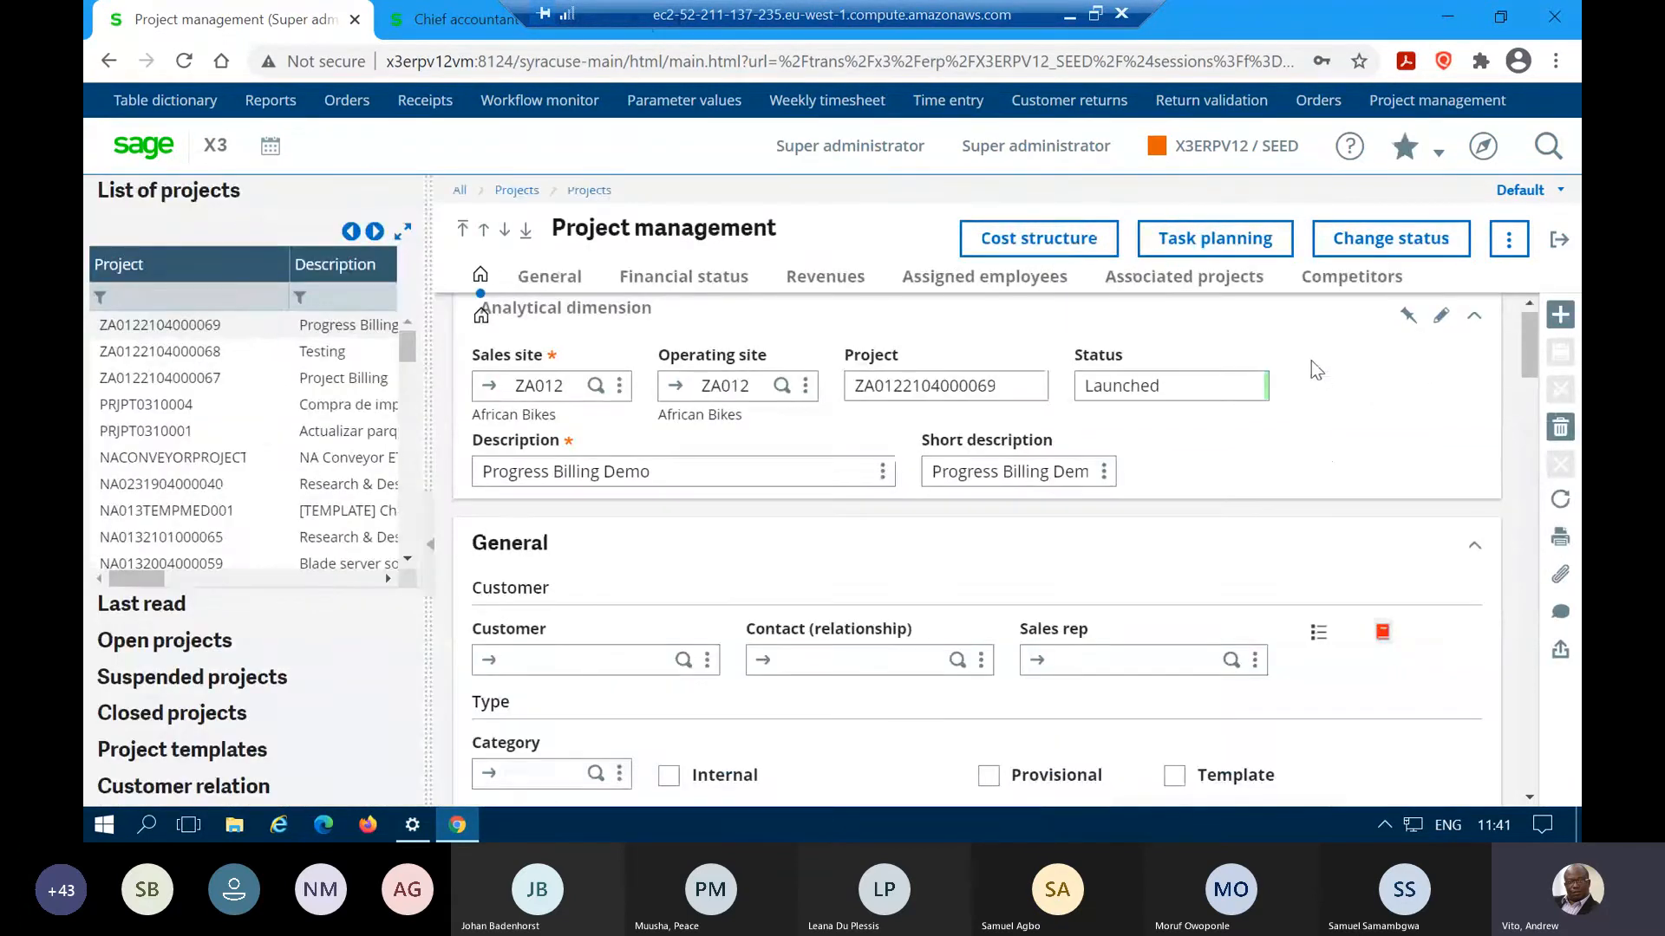
# - Open the African Computers sales order in ALL Full entry and generate an ALL Full entry invoice from it
pyautogui.click(1318, 100)
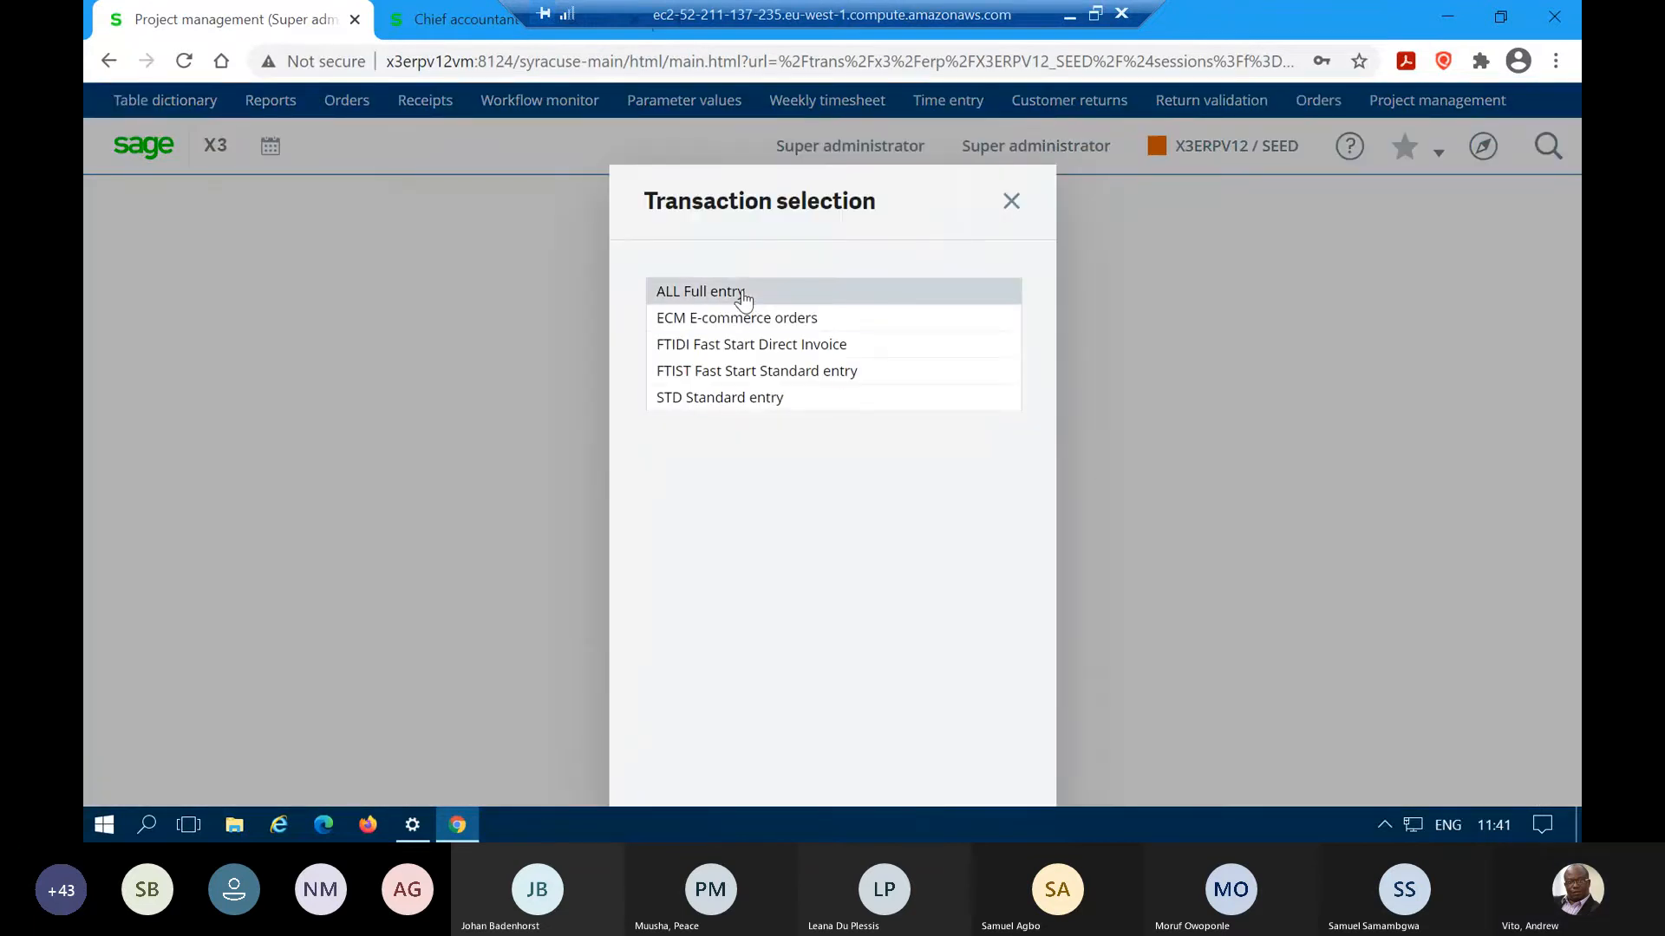
pyautogui.click(743, 293)
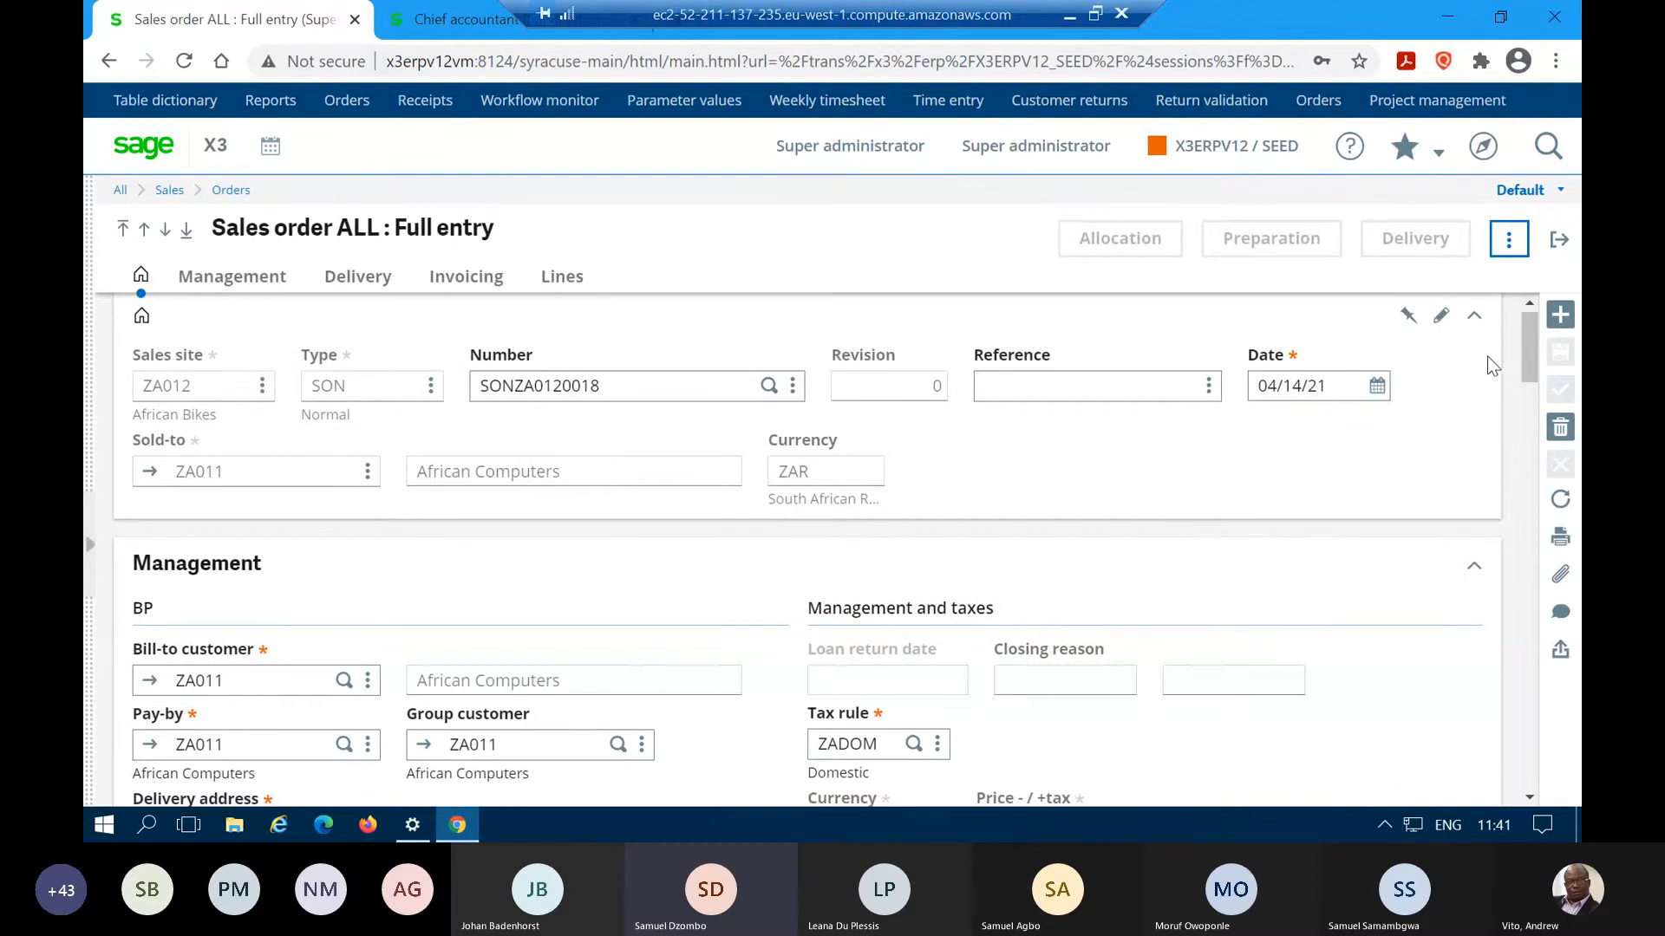
pyautogui.click(1512, 250)
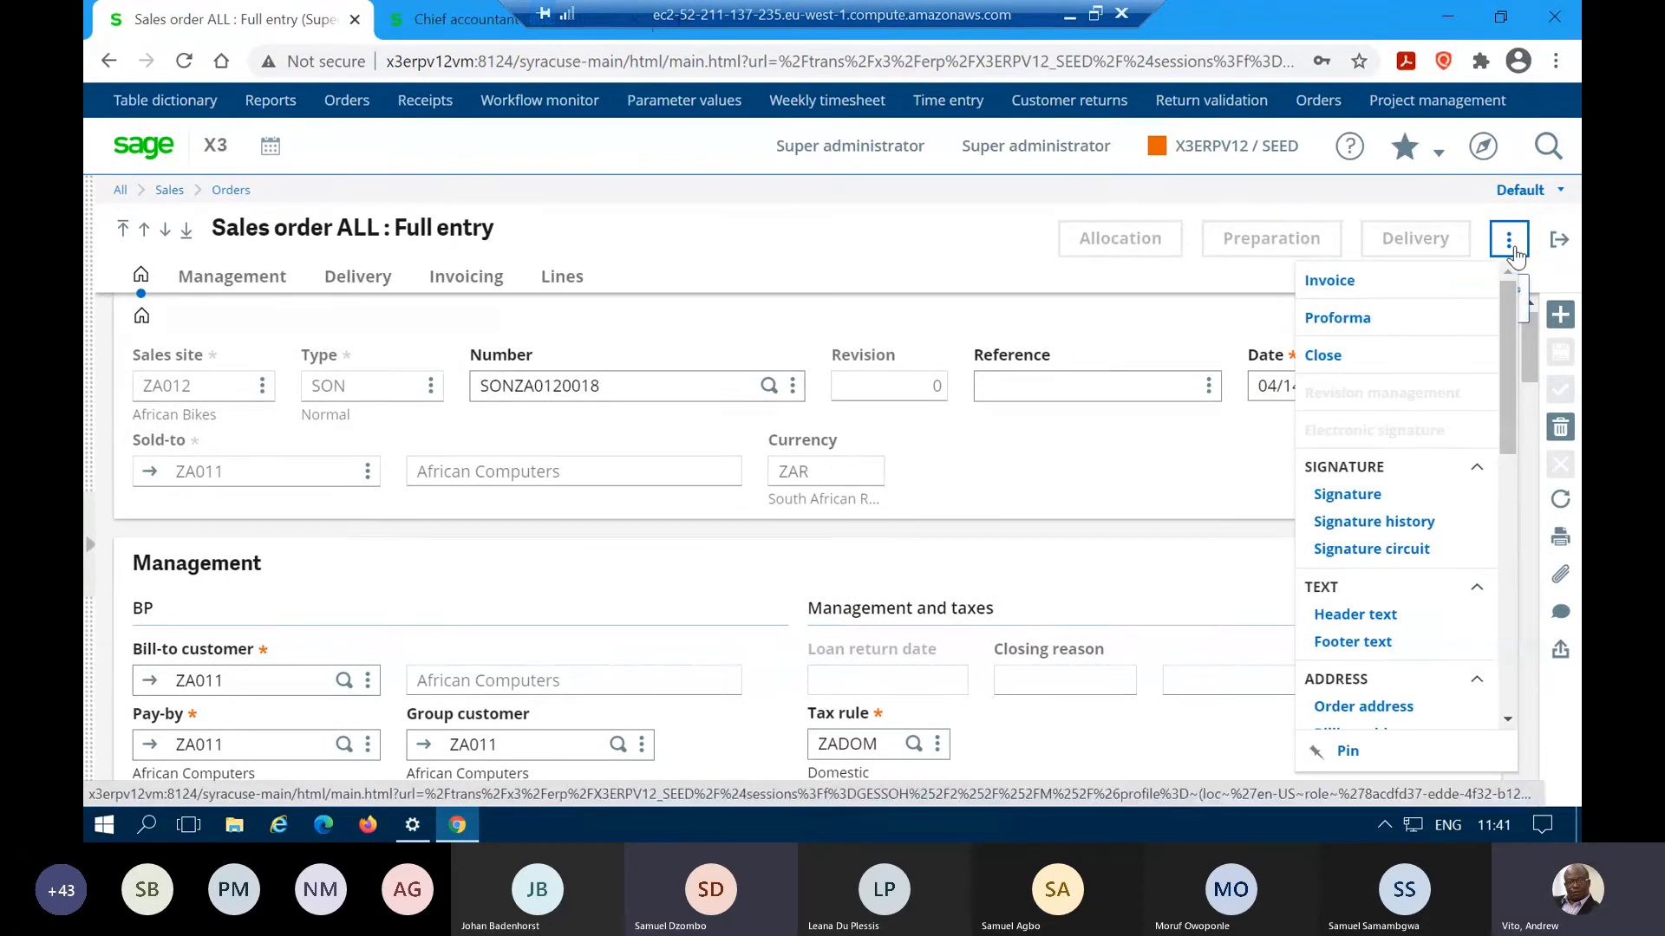
pyautogui.click(1374, 289)
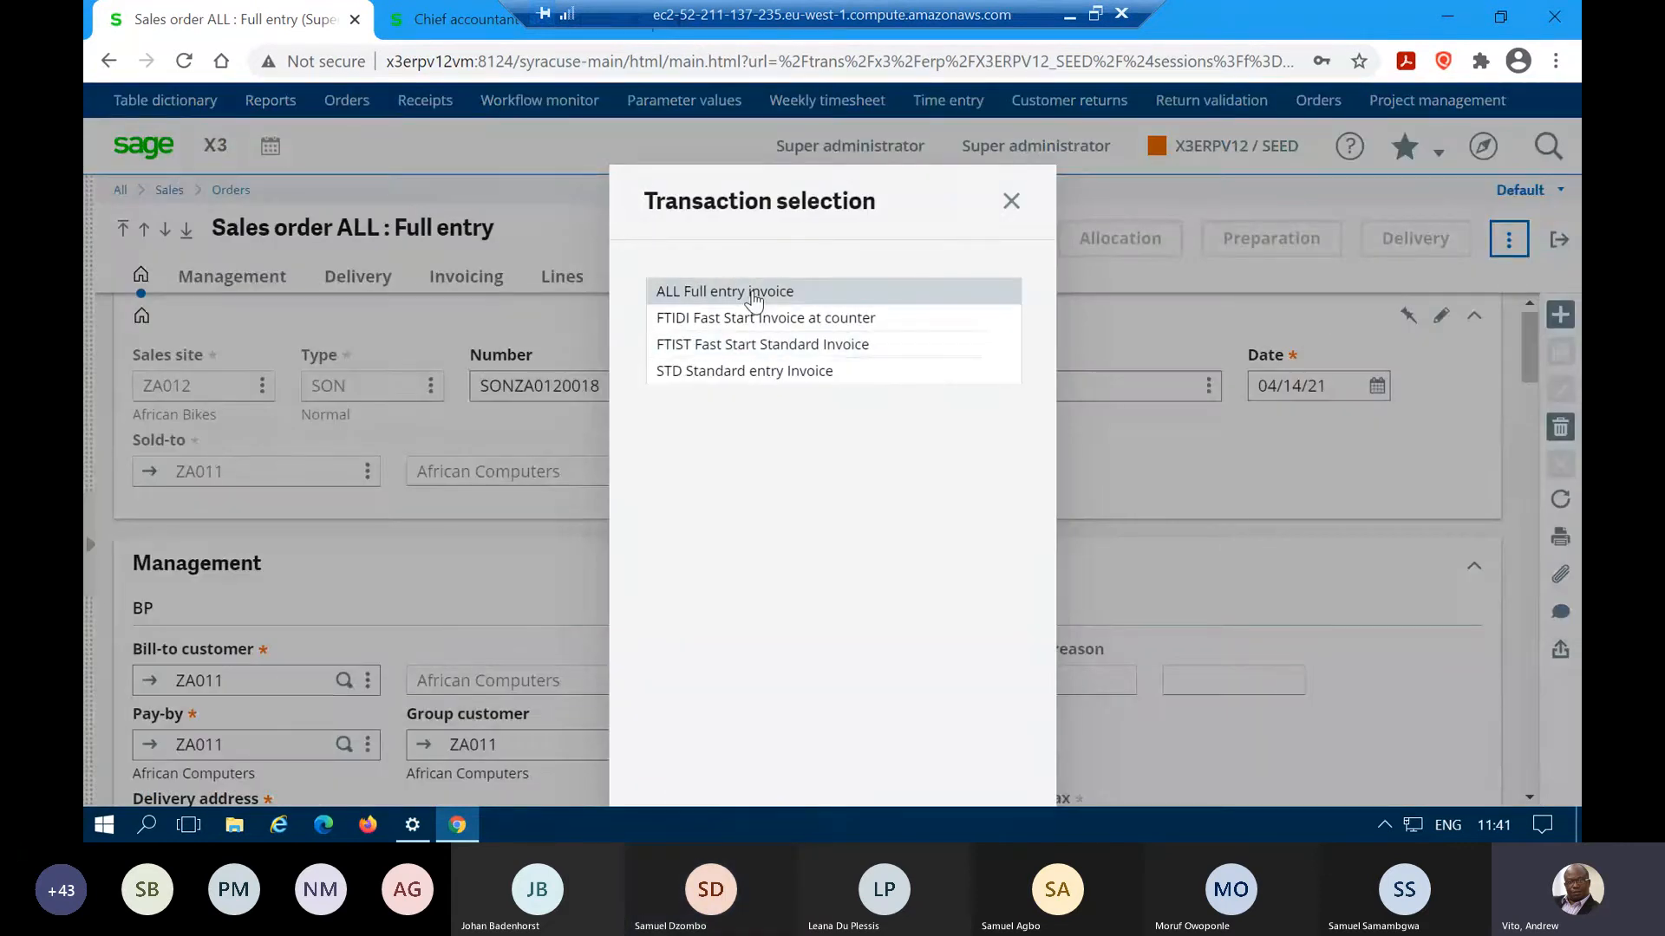
pyautogui.click(754, 299)
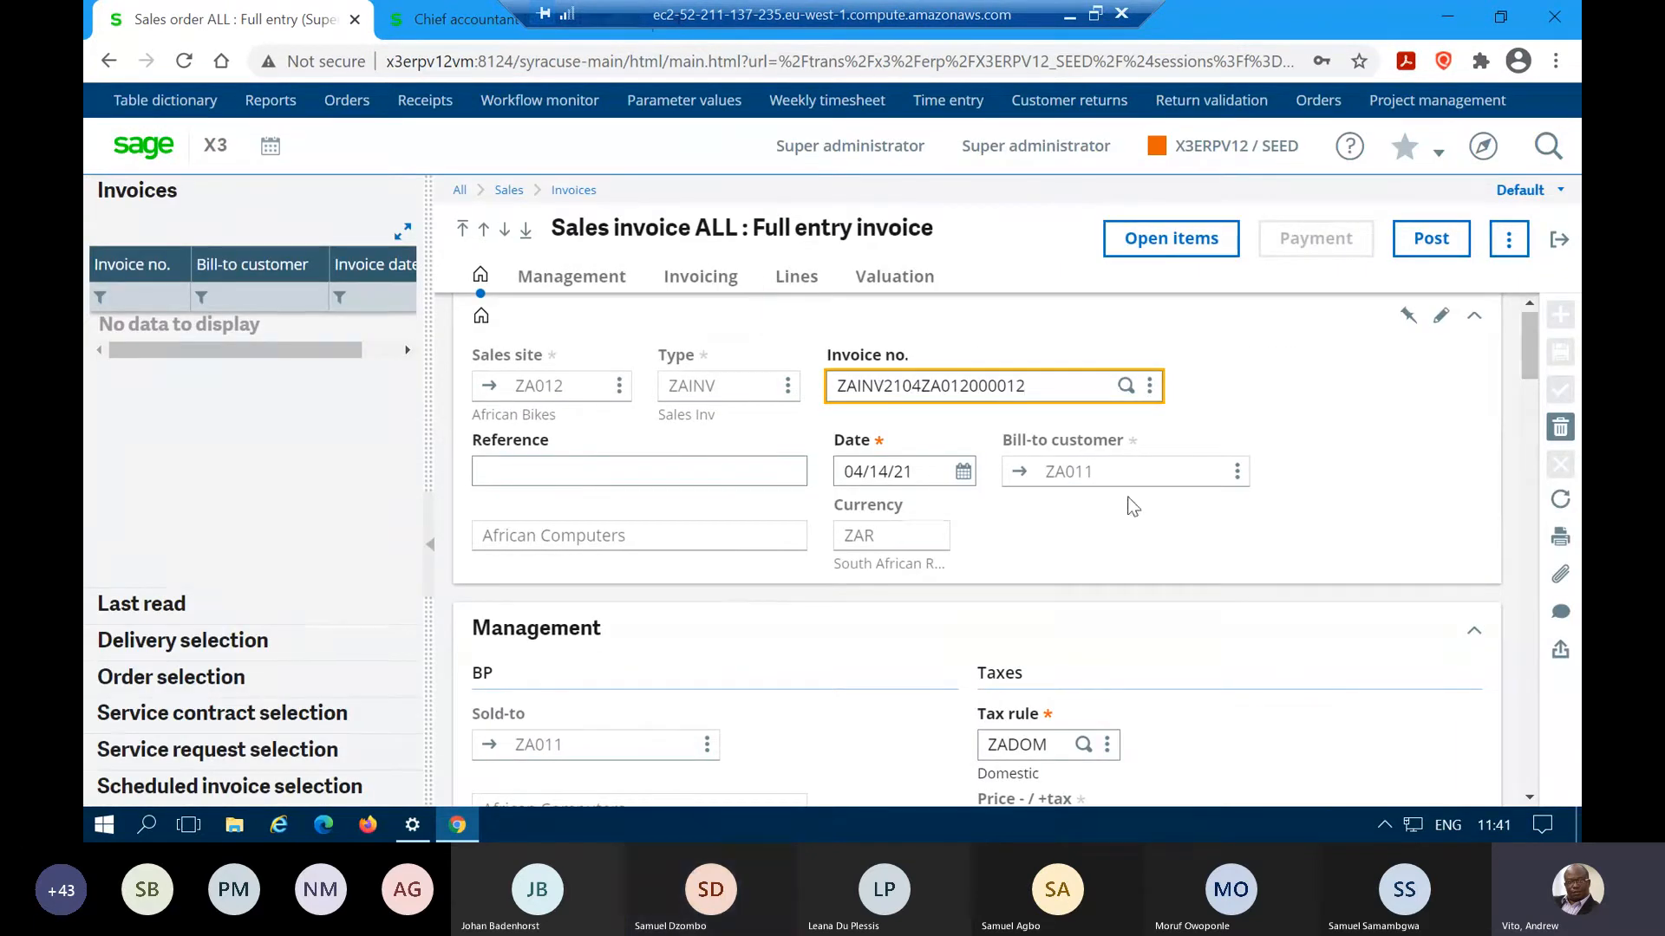
# - Post the sales invoice, close its validation log, and return to the Progress Billing Demo project
pyautogui.click(1440, 255)
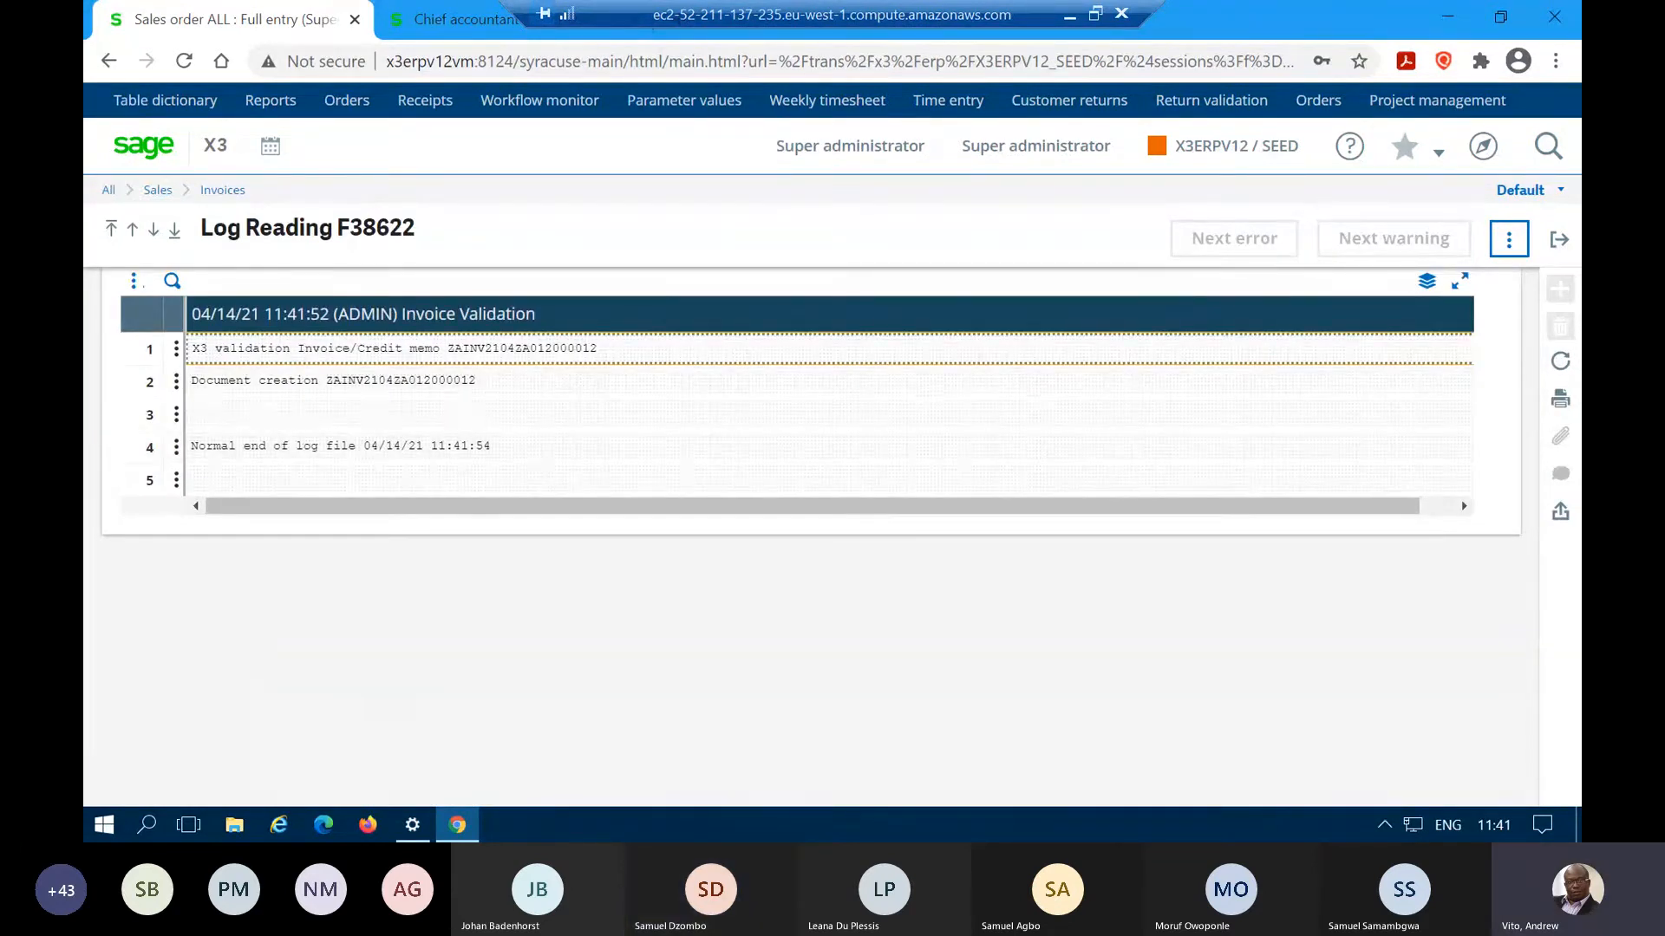
pyautogui.click(1558, 242)
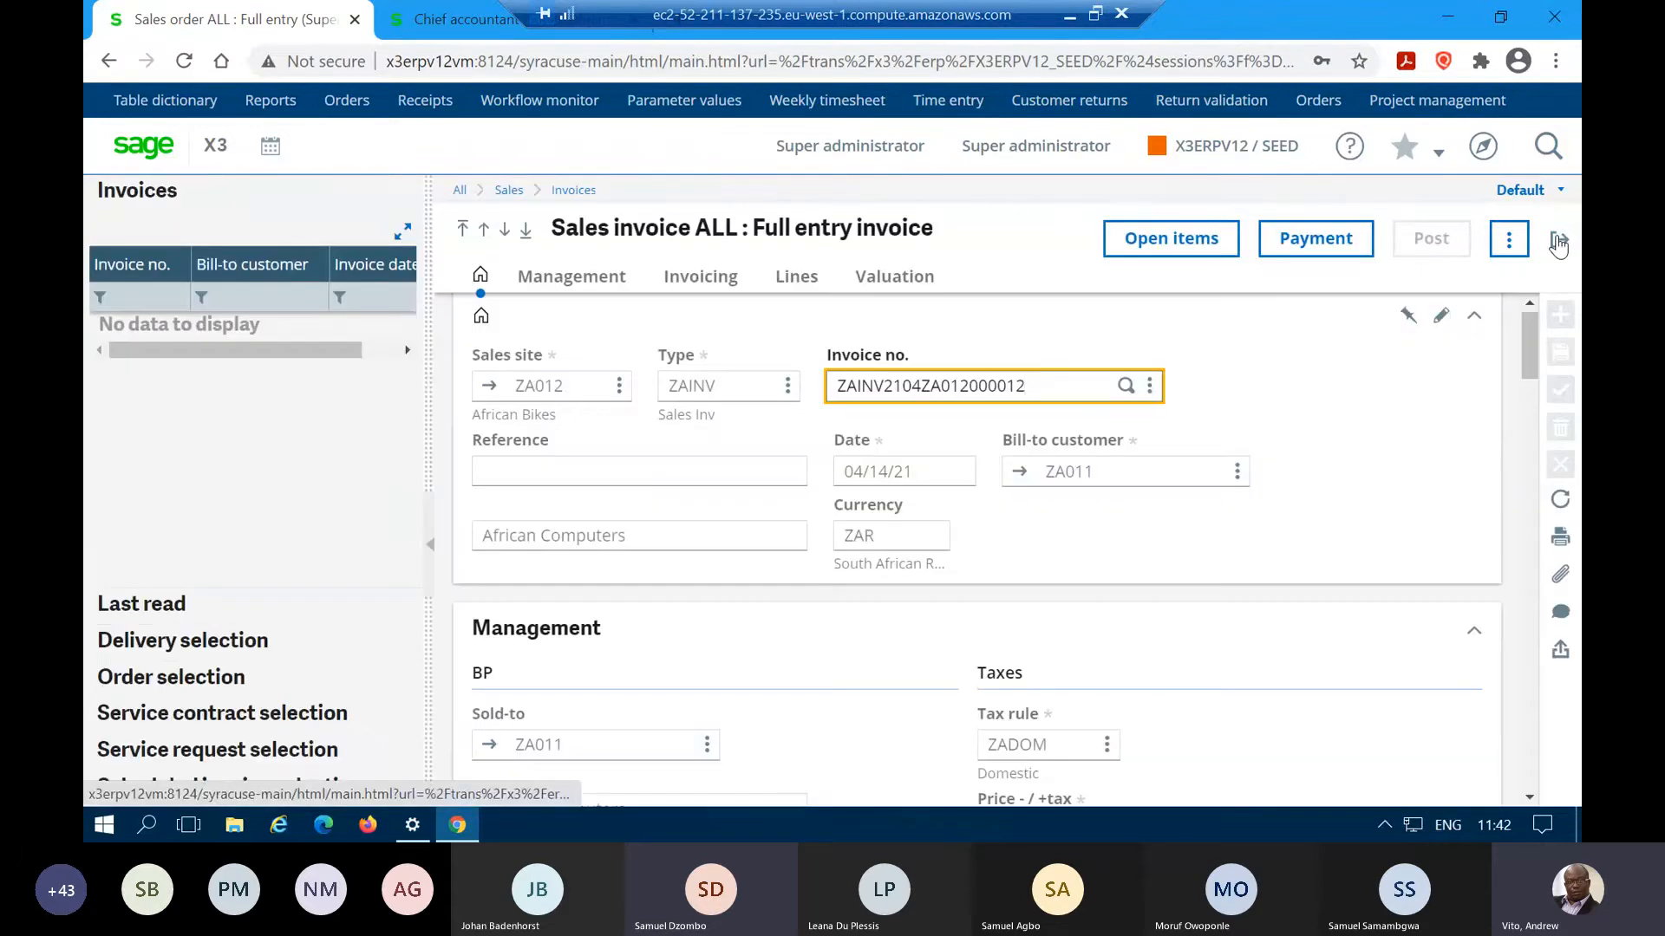
pyautogui.click(1559, 243)
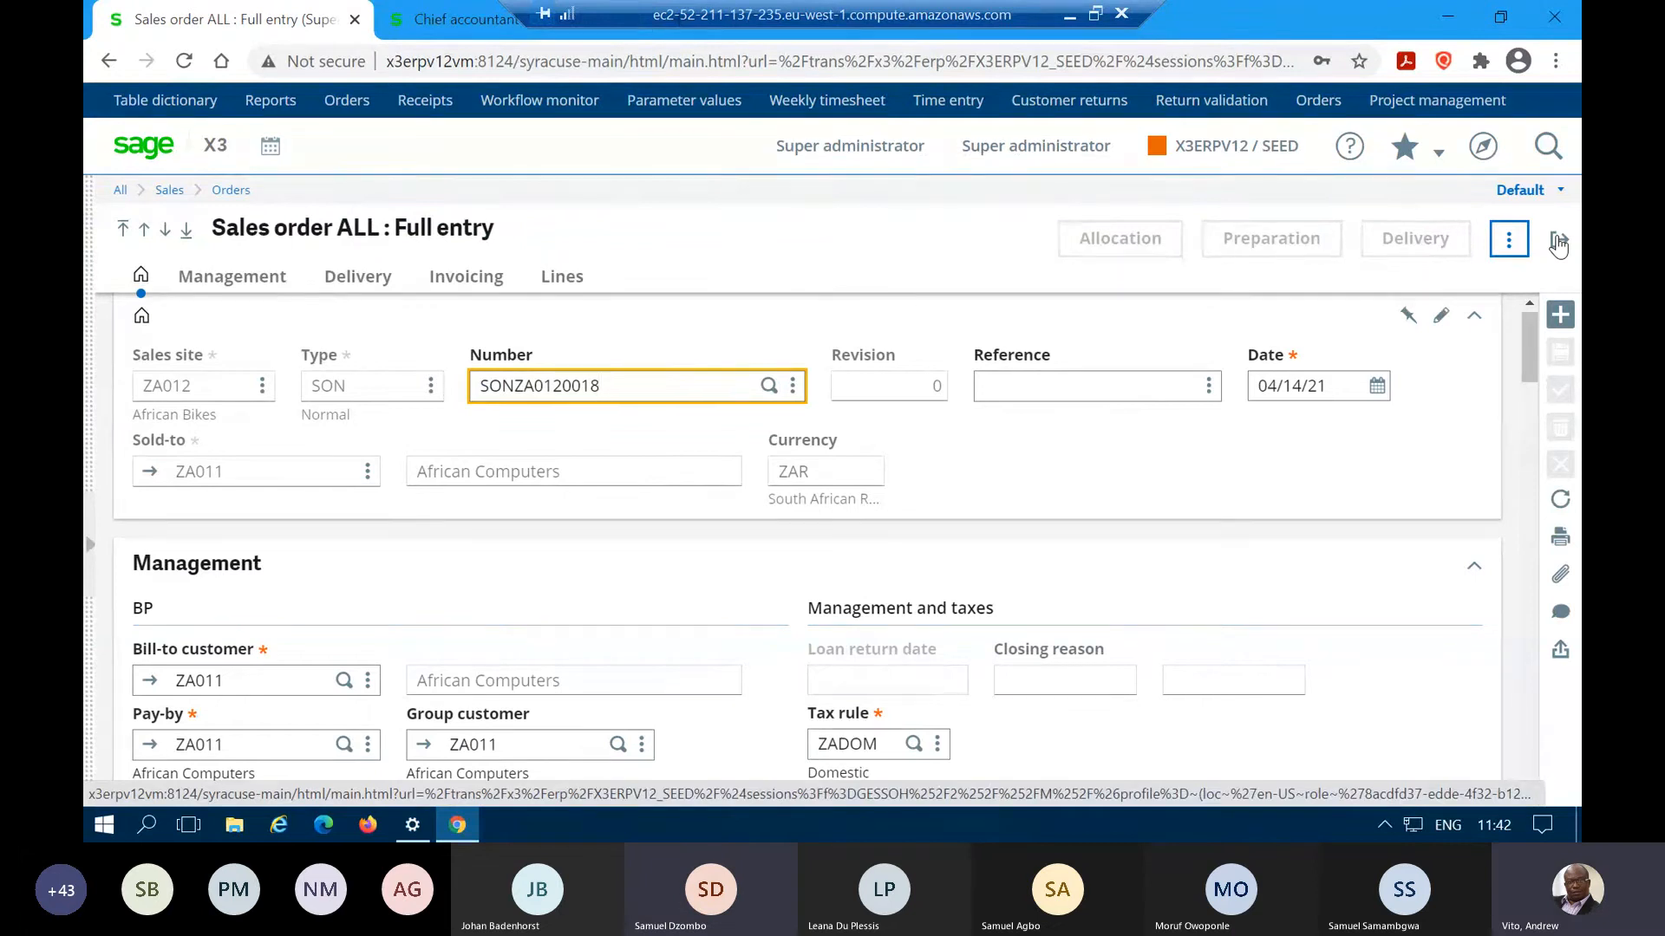
pyautogui.click(1558, 242)
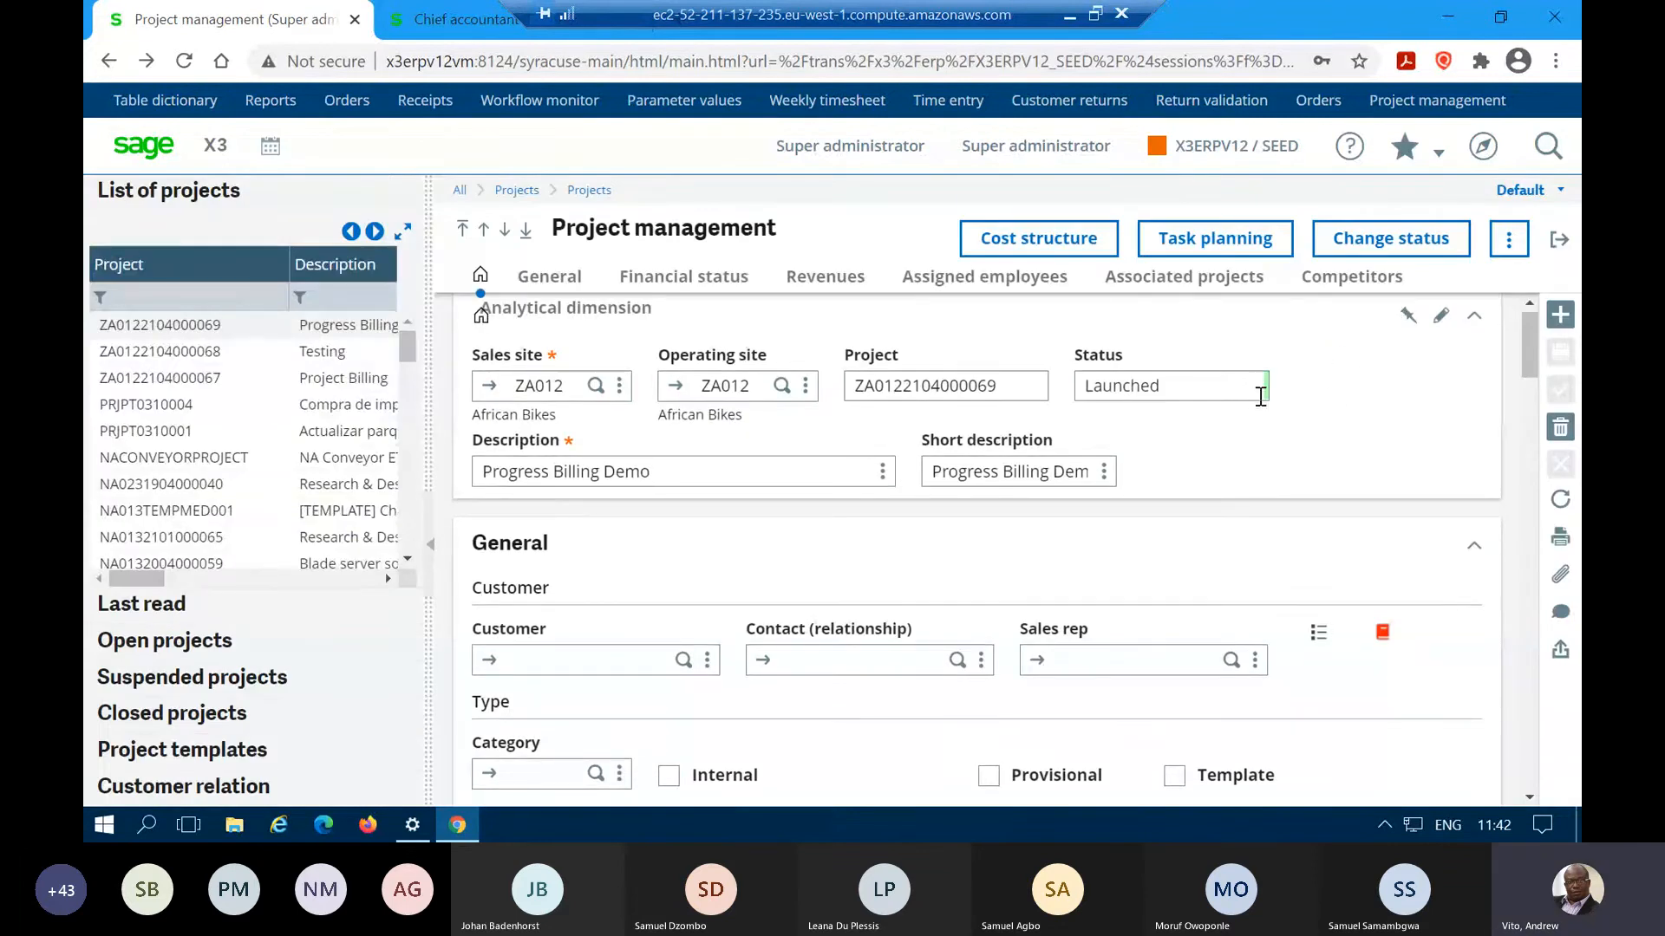
# - Reopen the project's billing and examine the Welding line's progress status, including its cumulated amount, remaining amount and milestone columns
pyautogui.click(1383, 635)
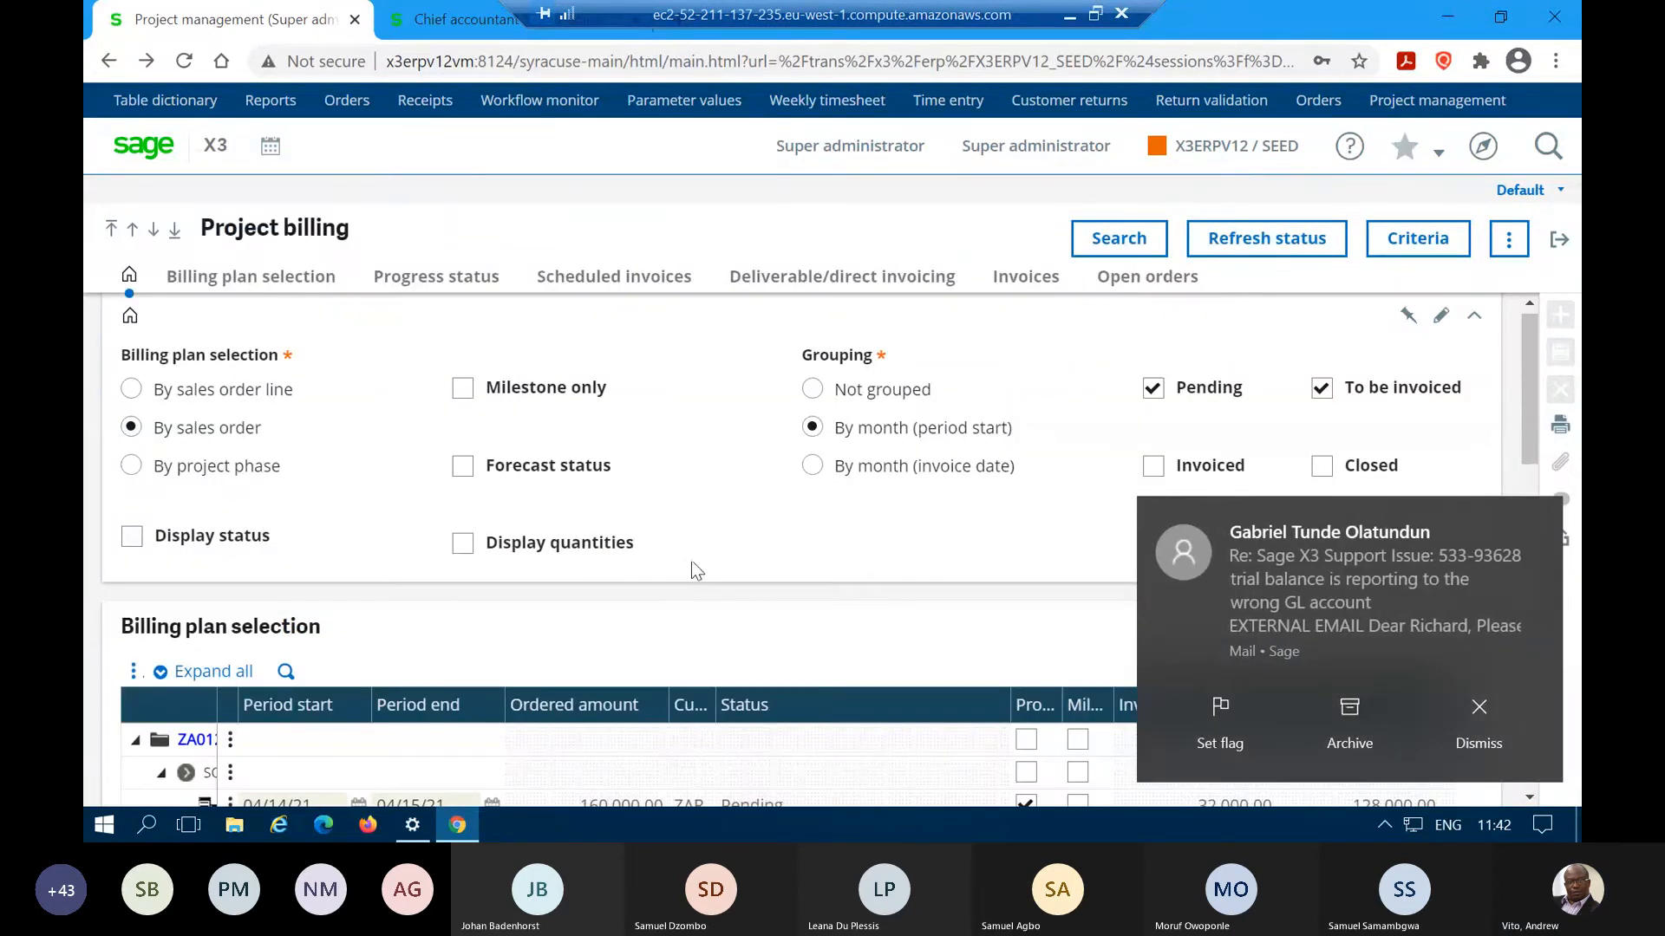
pyautogui.scroll(-4, 694, 560)
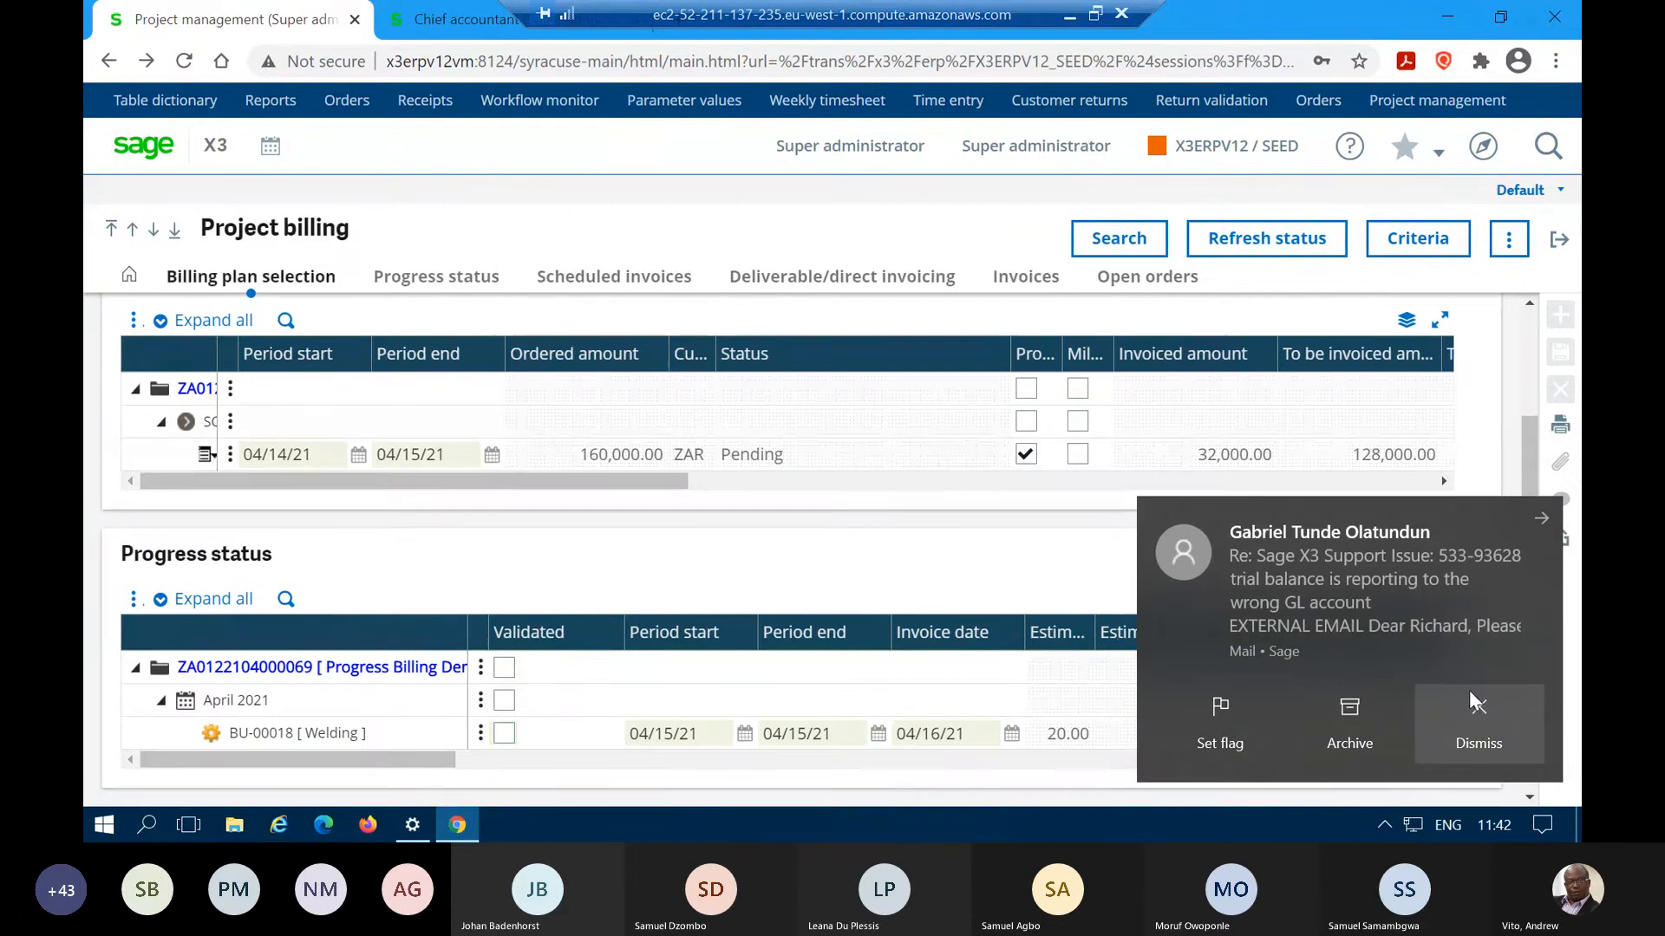
pyautogui.click(1469, 692)
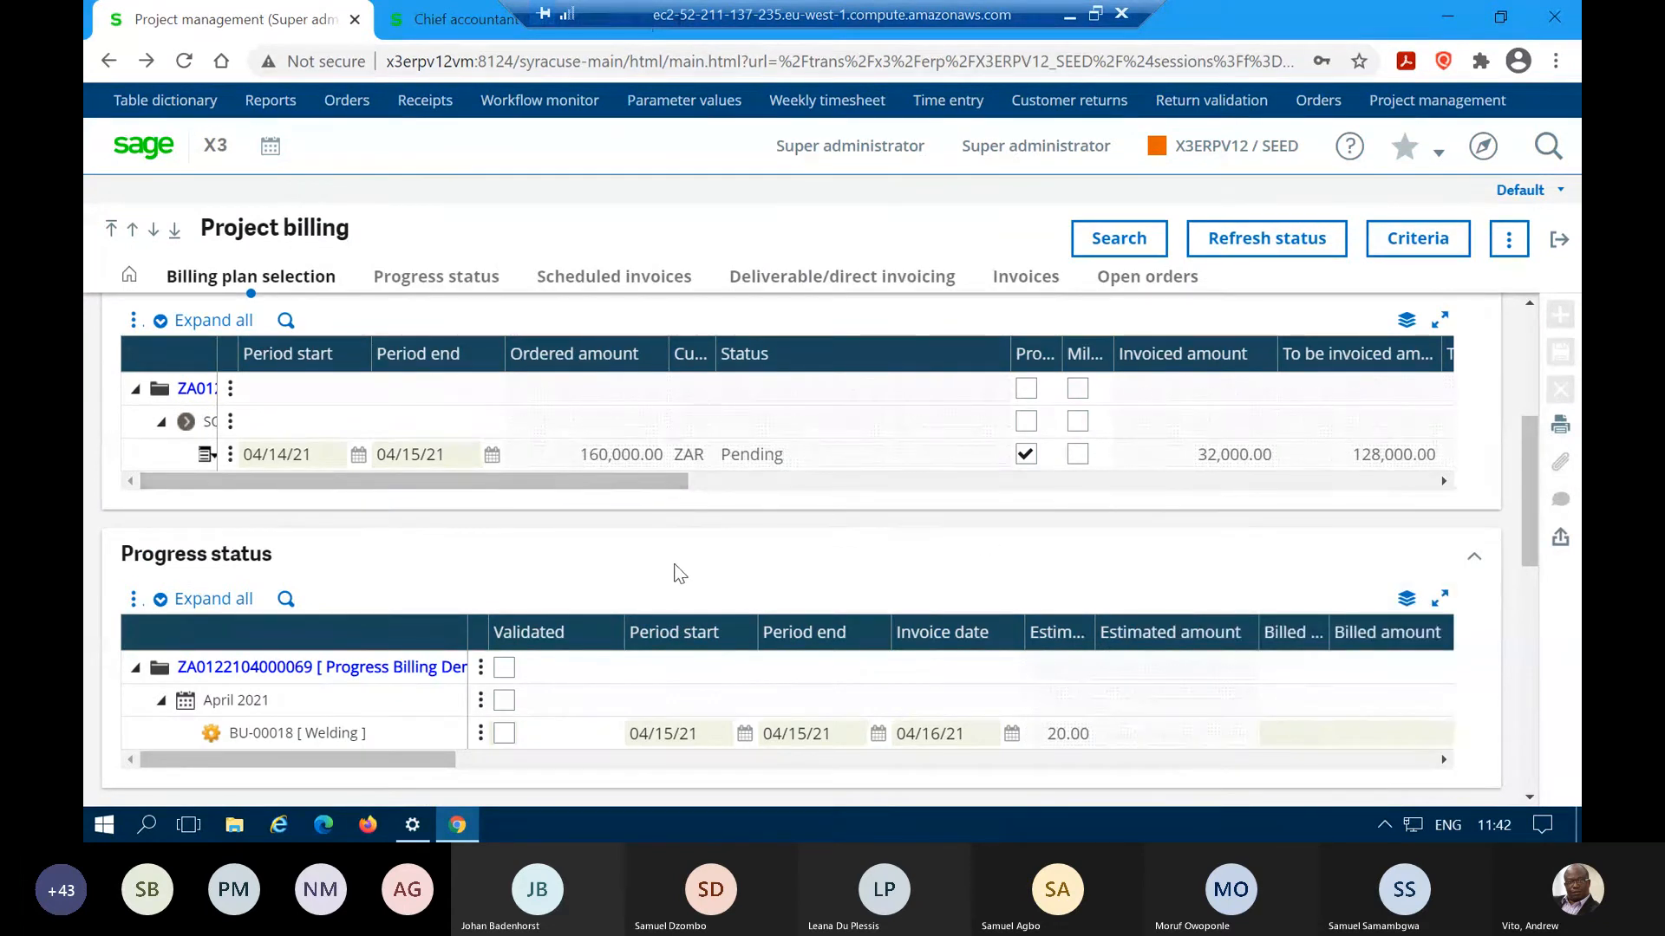
pyautogui.scroll(-1, 693, 564)
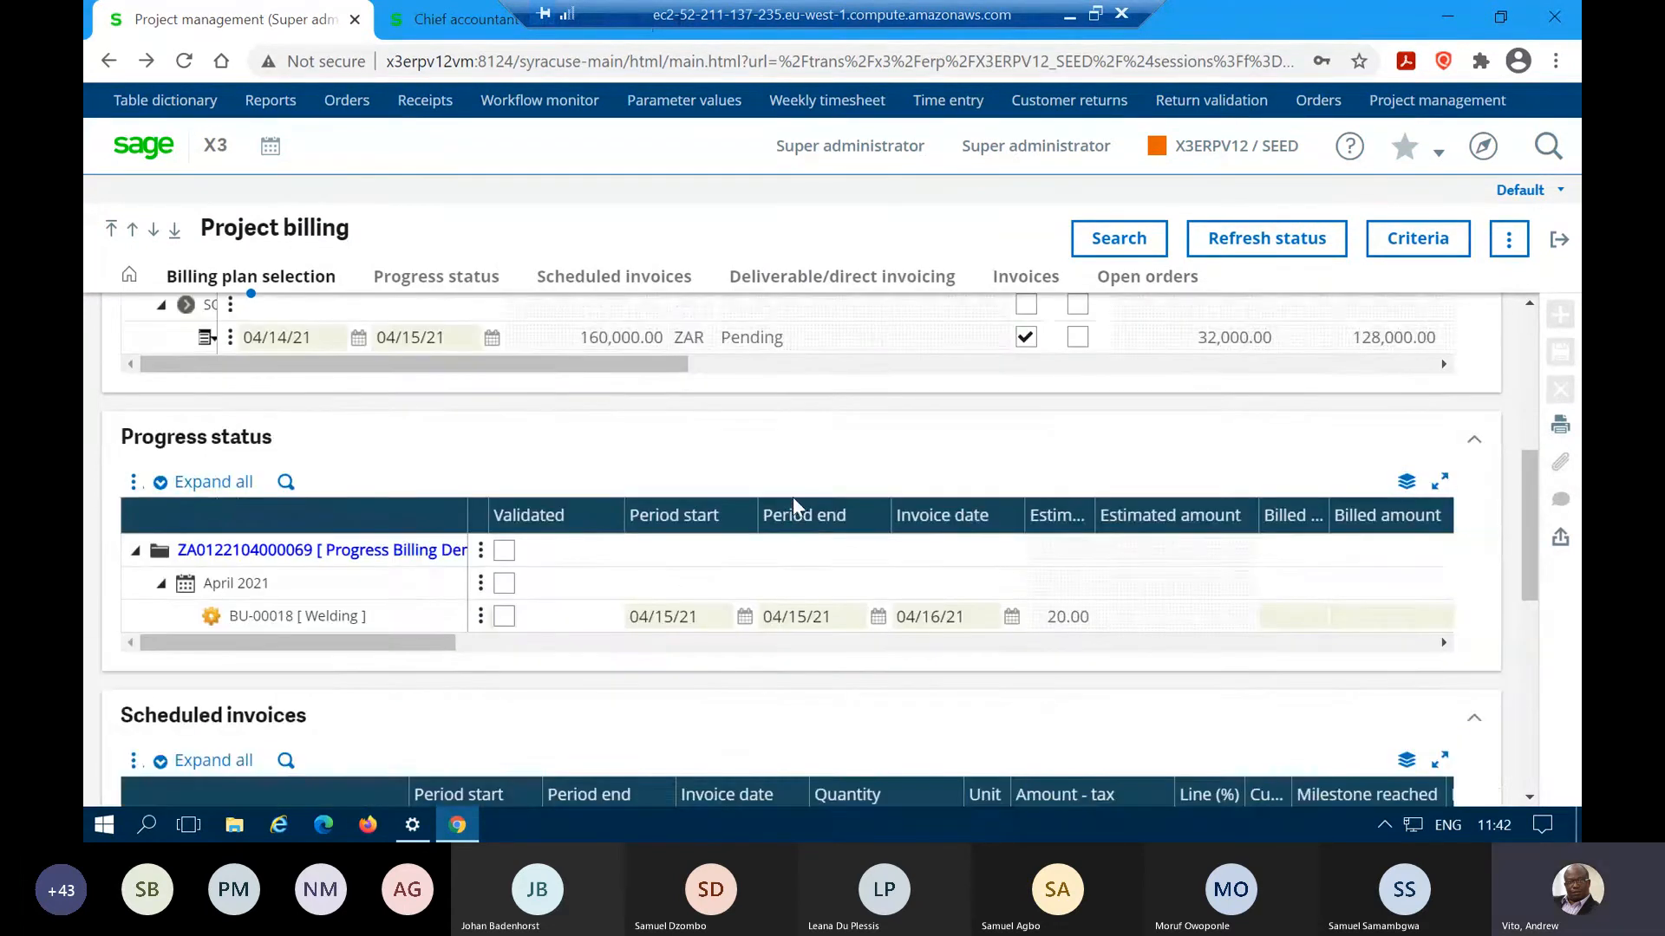
pyautogui.click(420, 281)
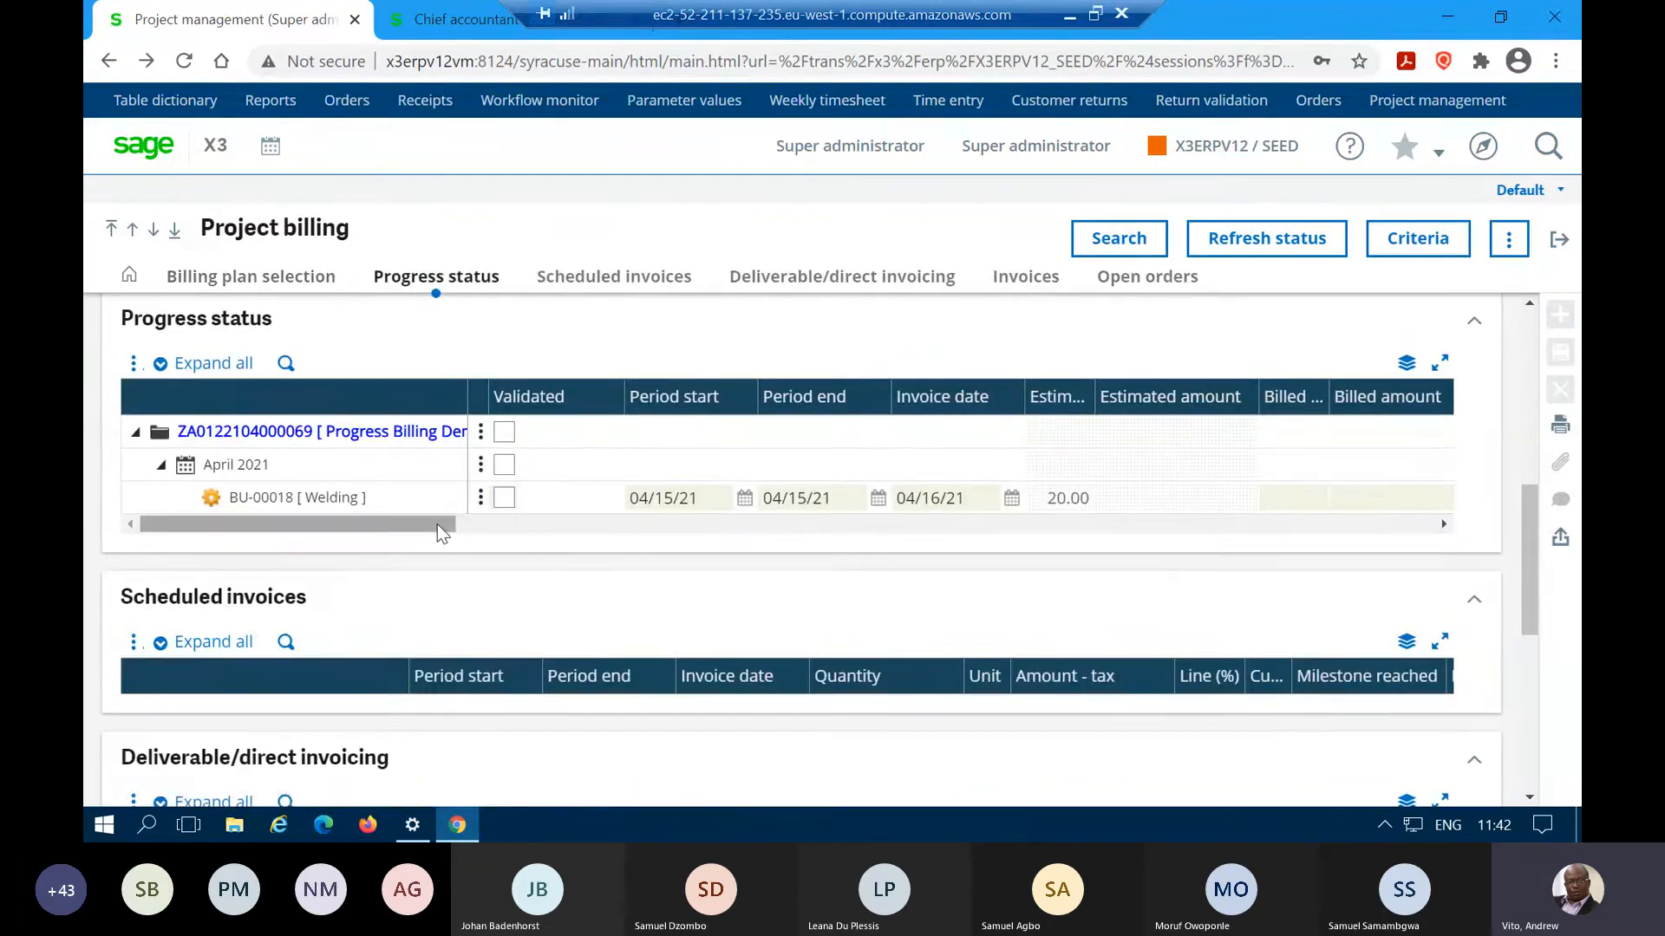
pyautogui.moveTo(457, 527); pyautogui.dragTo(522, 530)
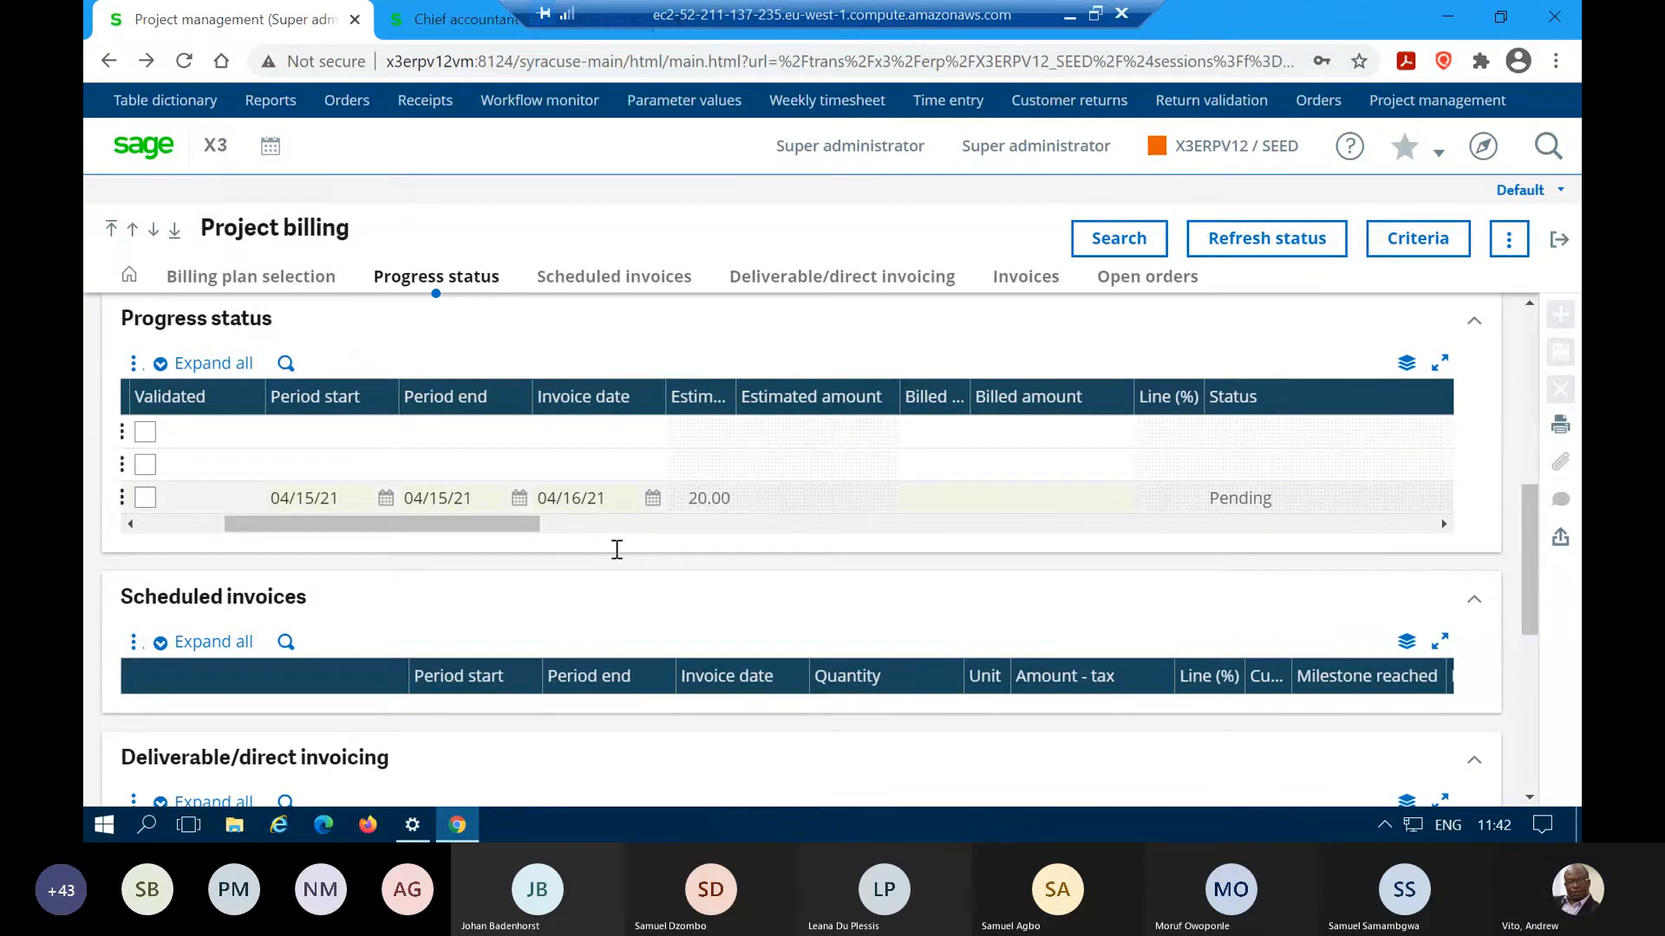
pyautogui.hscroll(5, 626, 533)
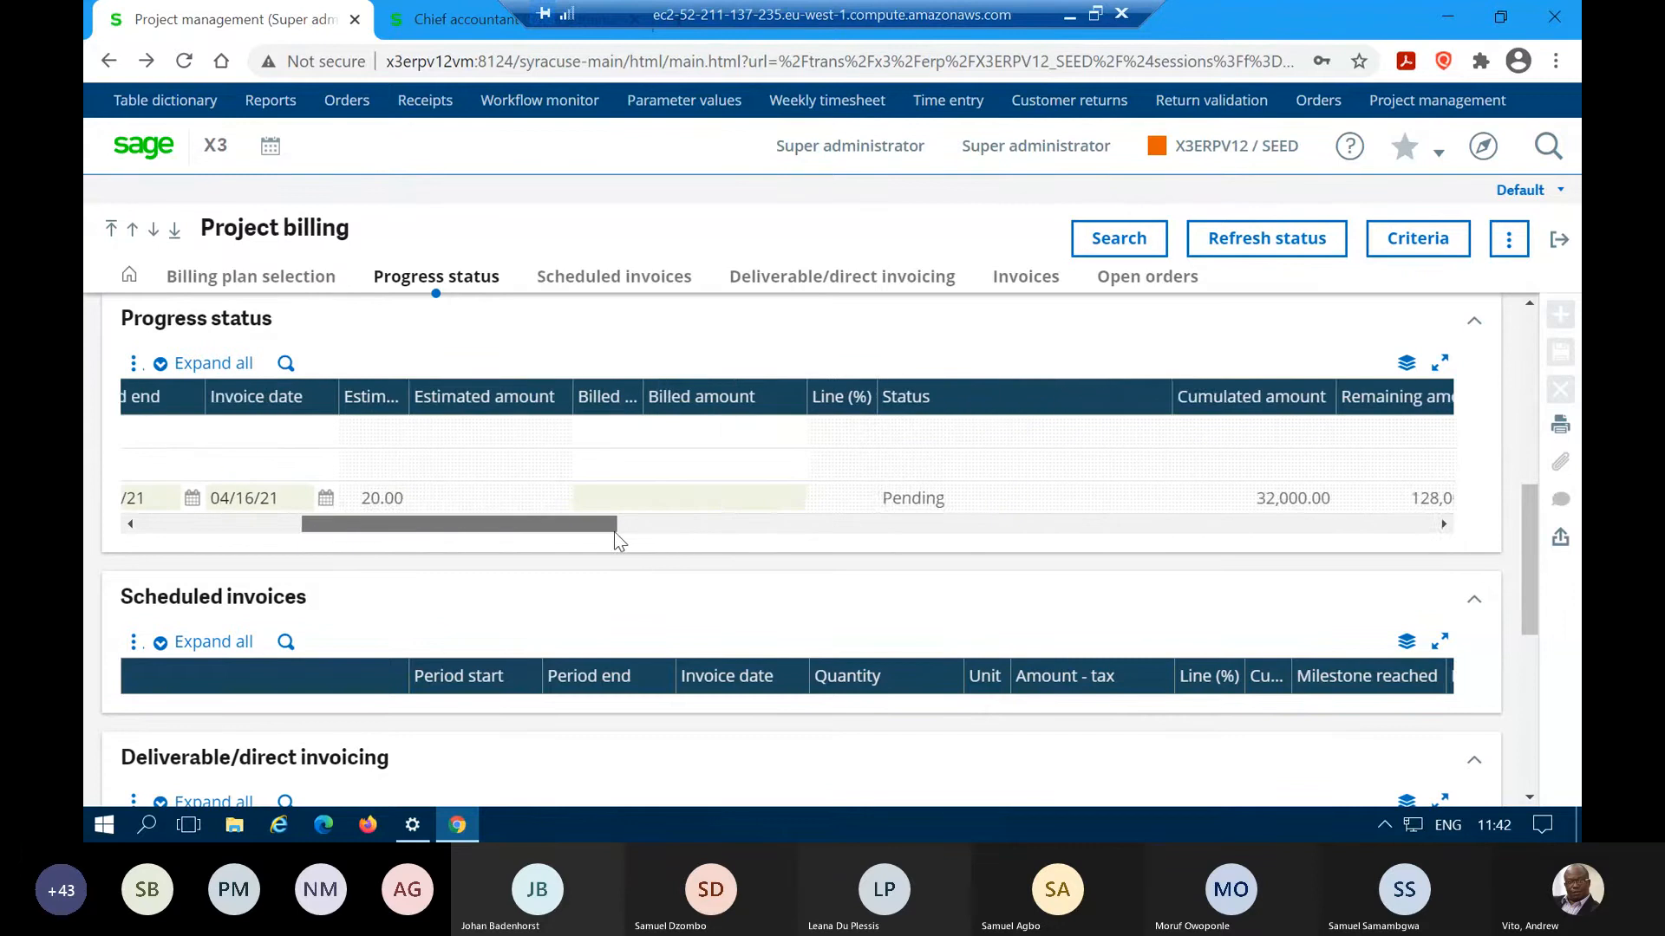
pyautogui.hscroll(5, 679, 535)
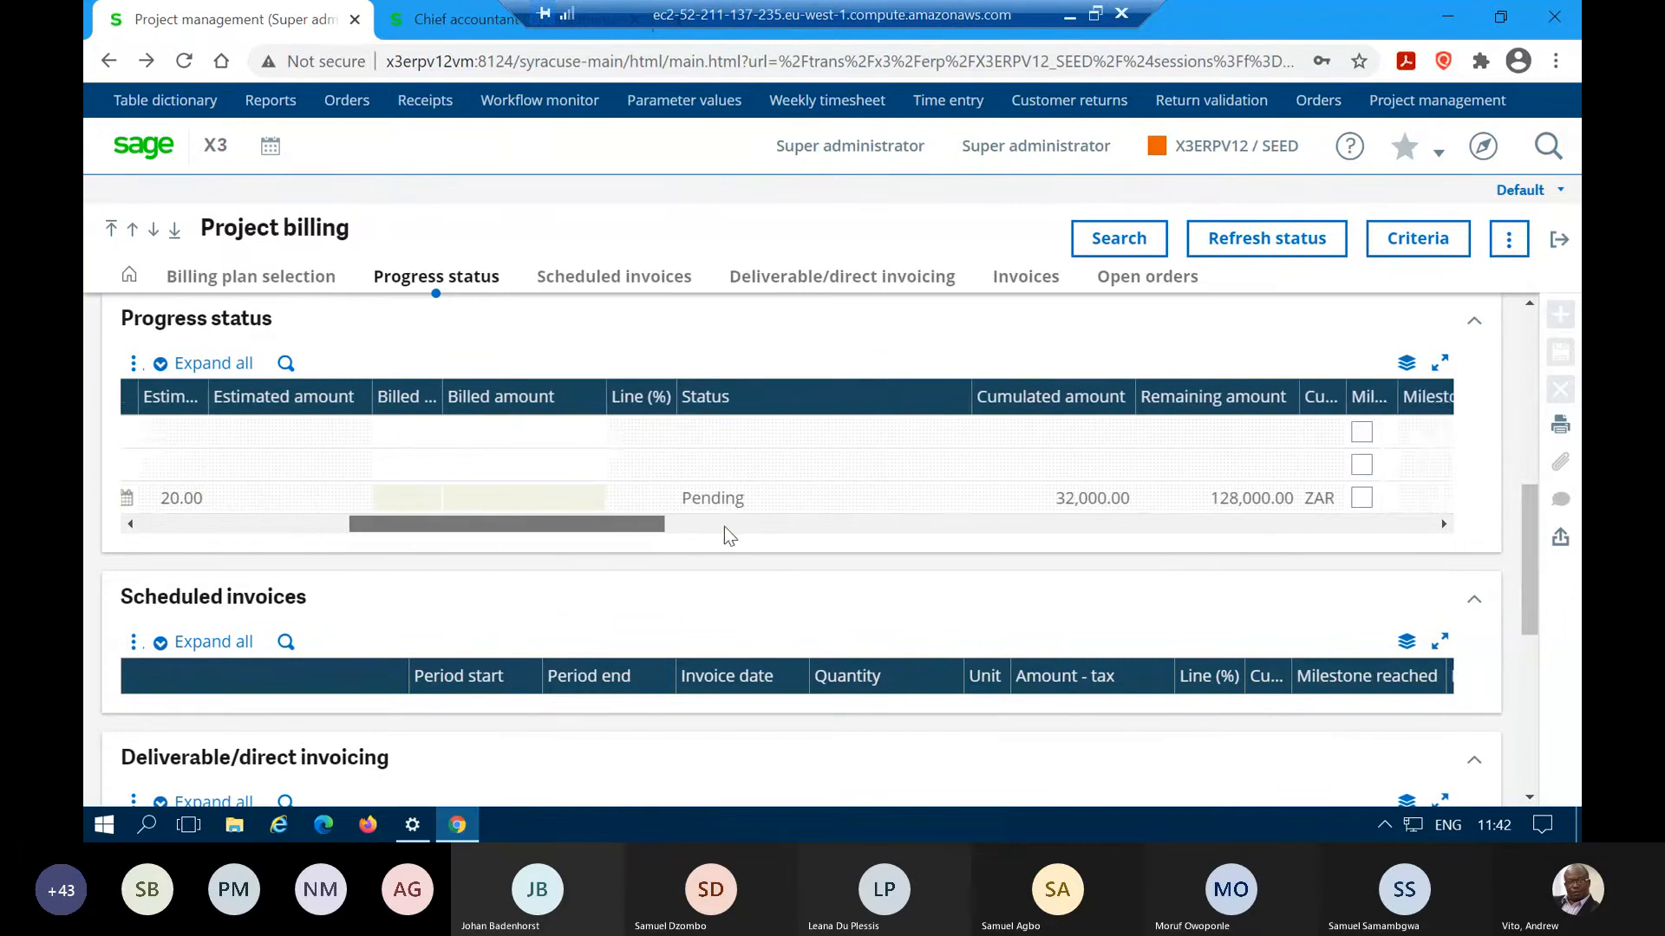
pyautogui.hscroll(3, 804, 520)
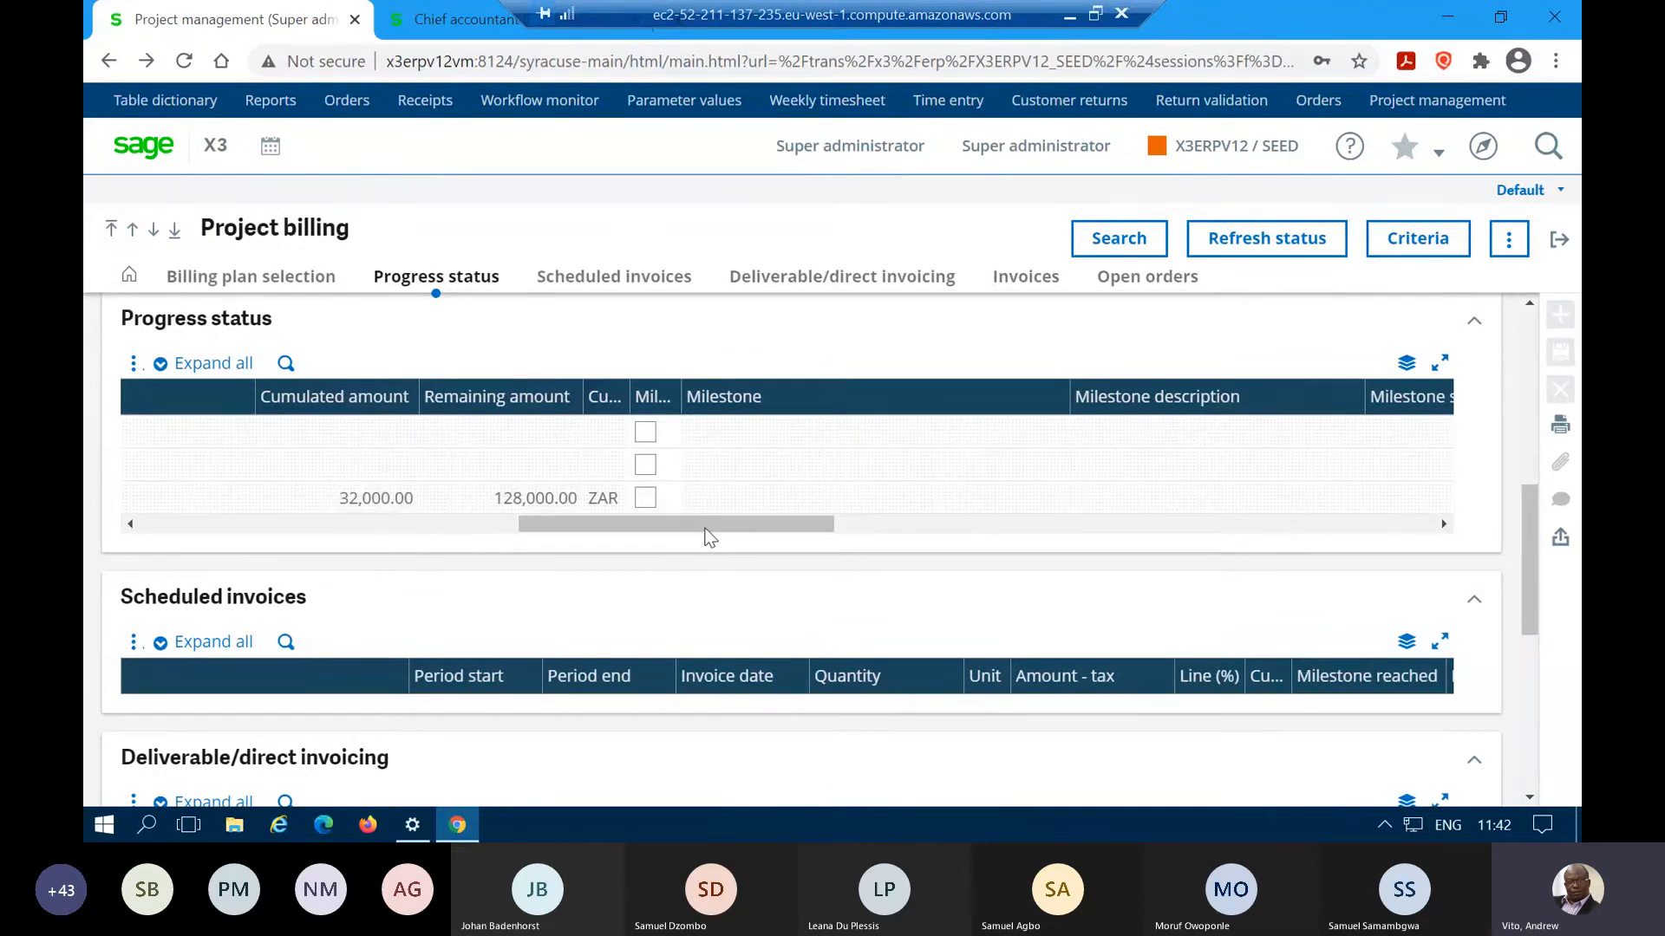
pyautogui.click(645, 499)
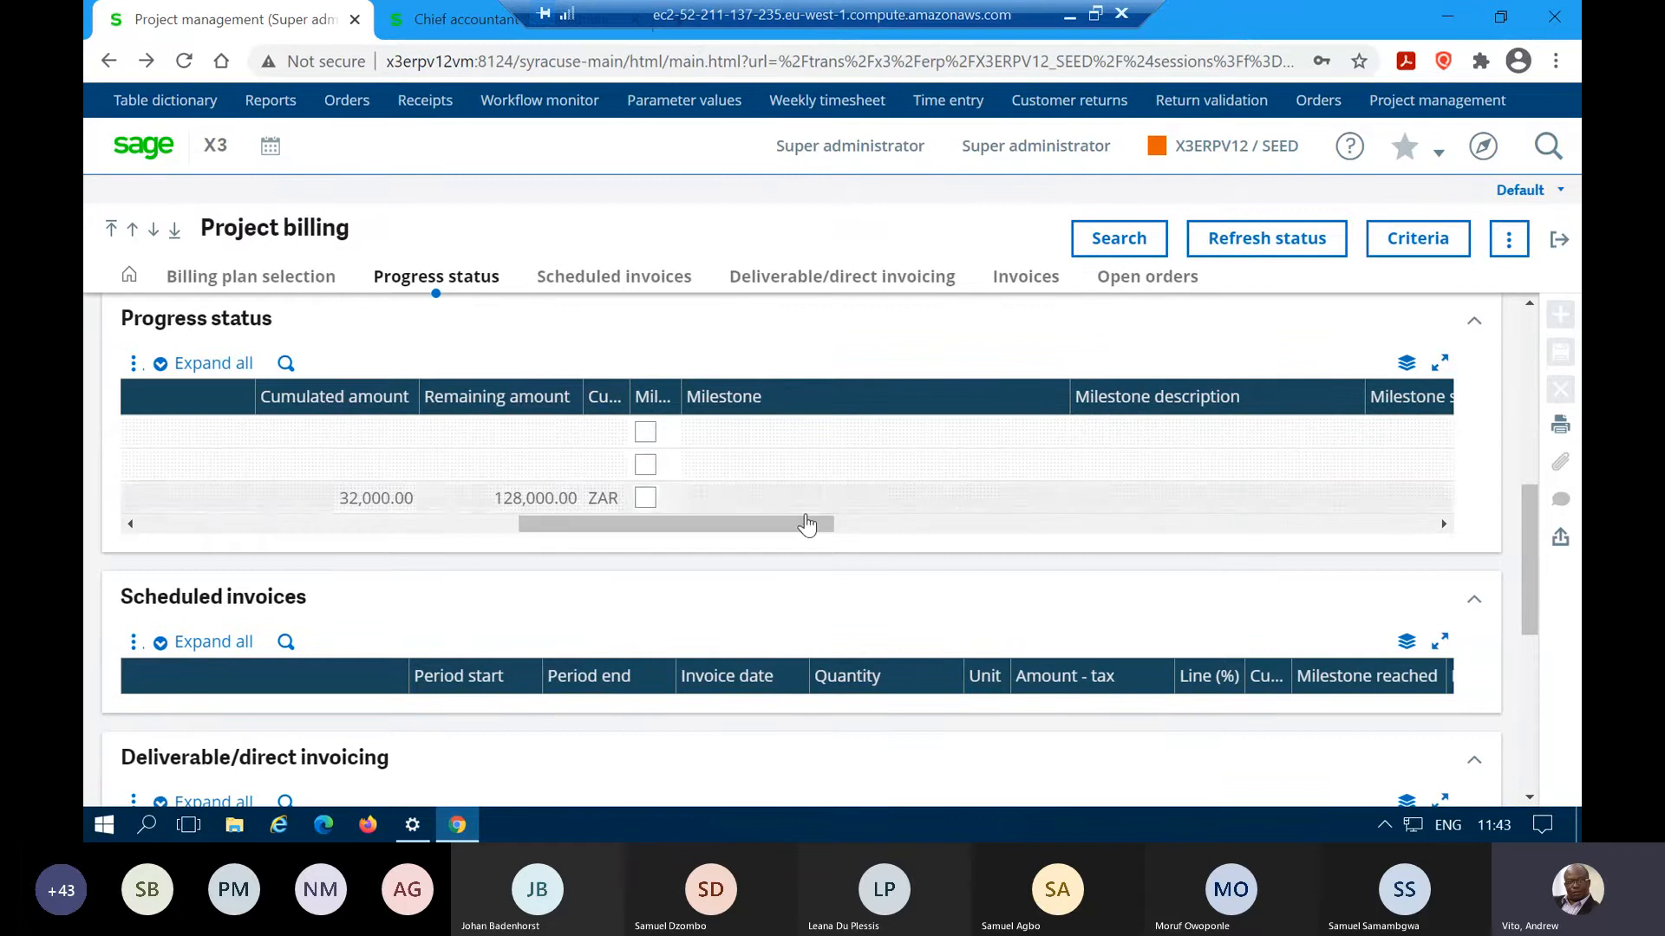
pyautogui.moveTo(777, 523); pyautogui.dragTo(251, 521)
# - Include invoiced lines in the project billing, refresh the status, and review the Welding lines in the progress status
pyautogui.click(1265, 246)
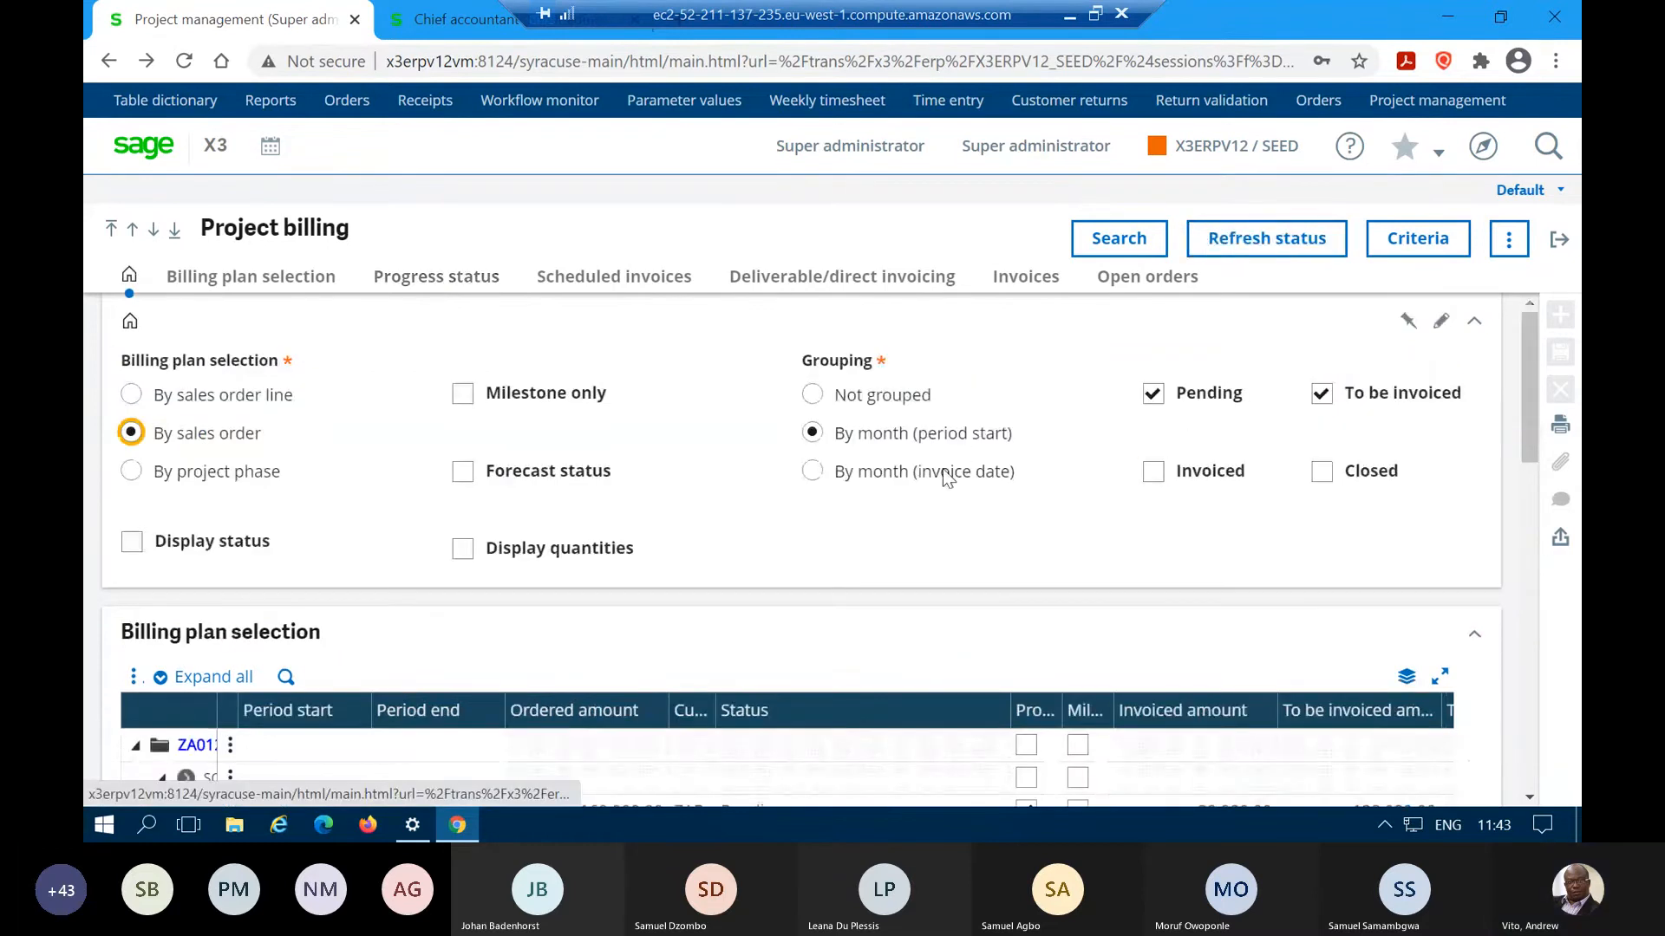
pyautogui.click(483, 281)
pyautogui.scroll(5, 991, 360)
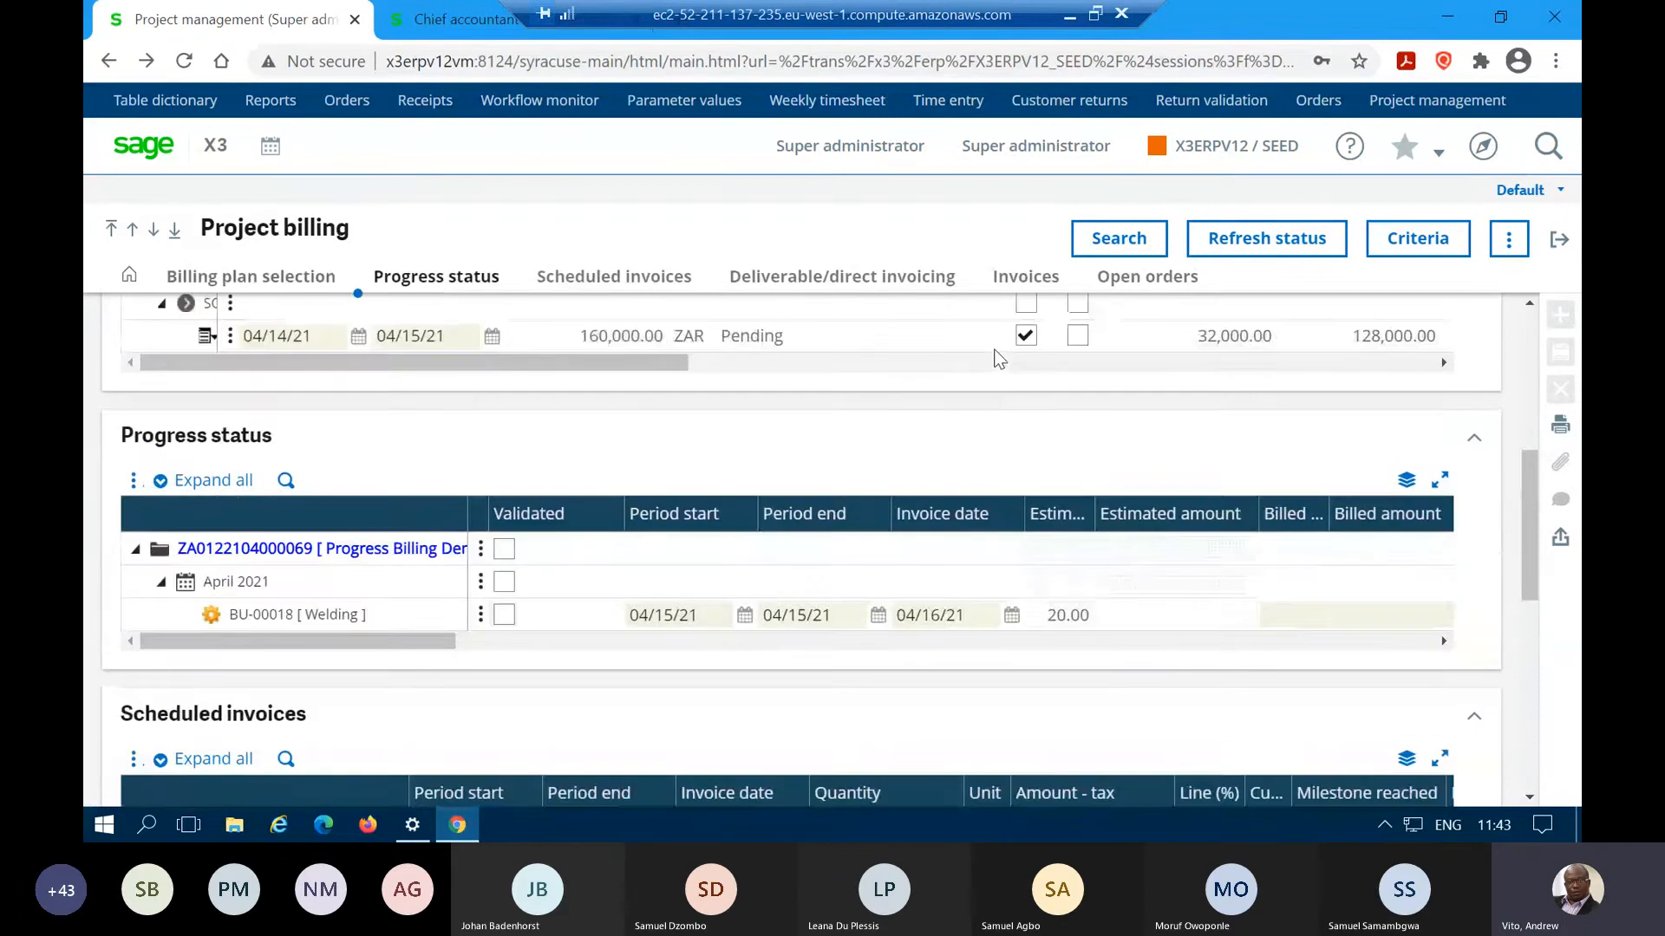
pyautogui.click(1162, 359)
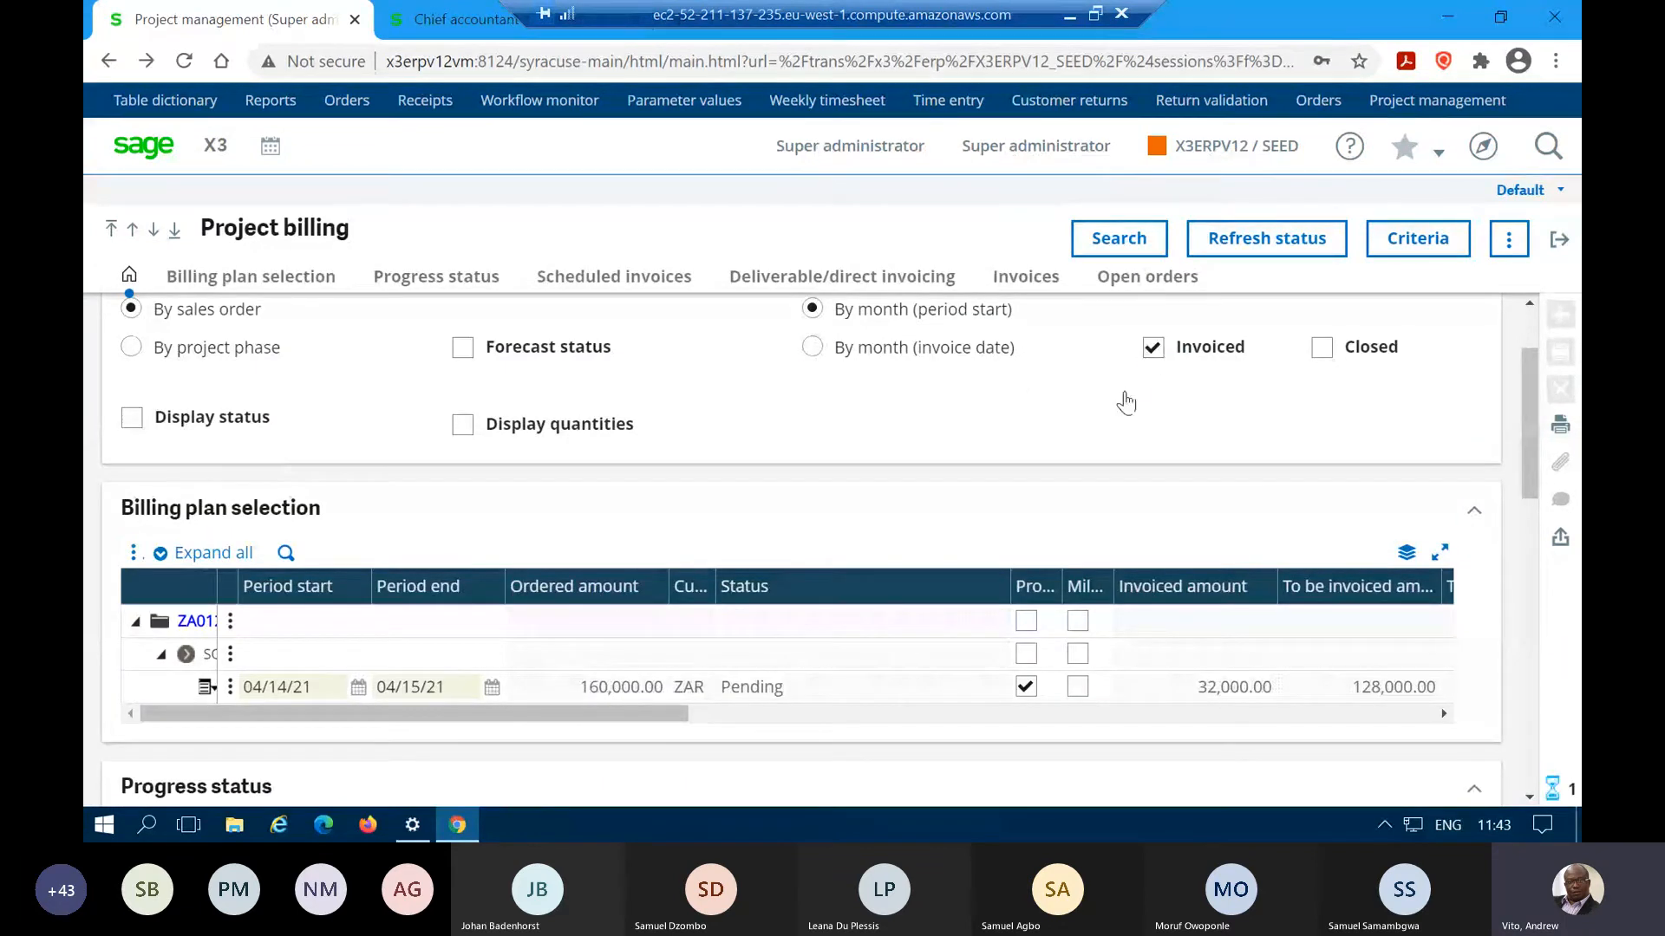
pyautogui.click(1280, 243)
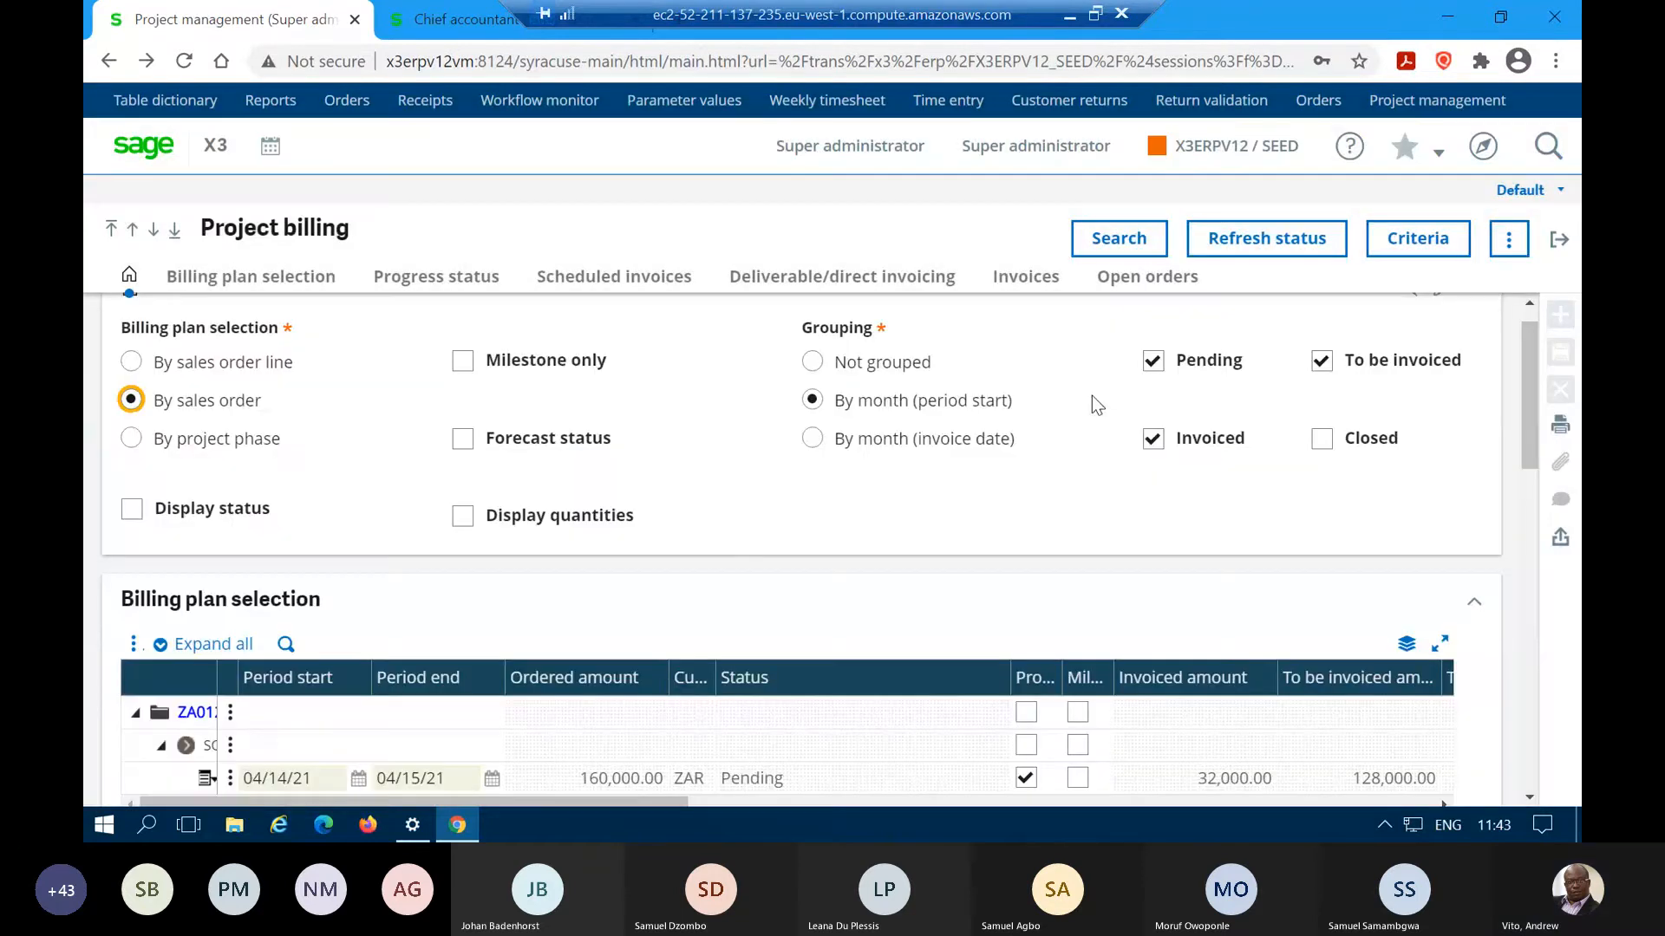
pyautogui.scroll(-3, 600, 529)
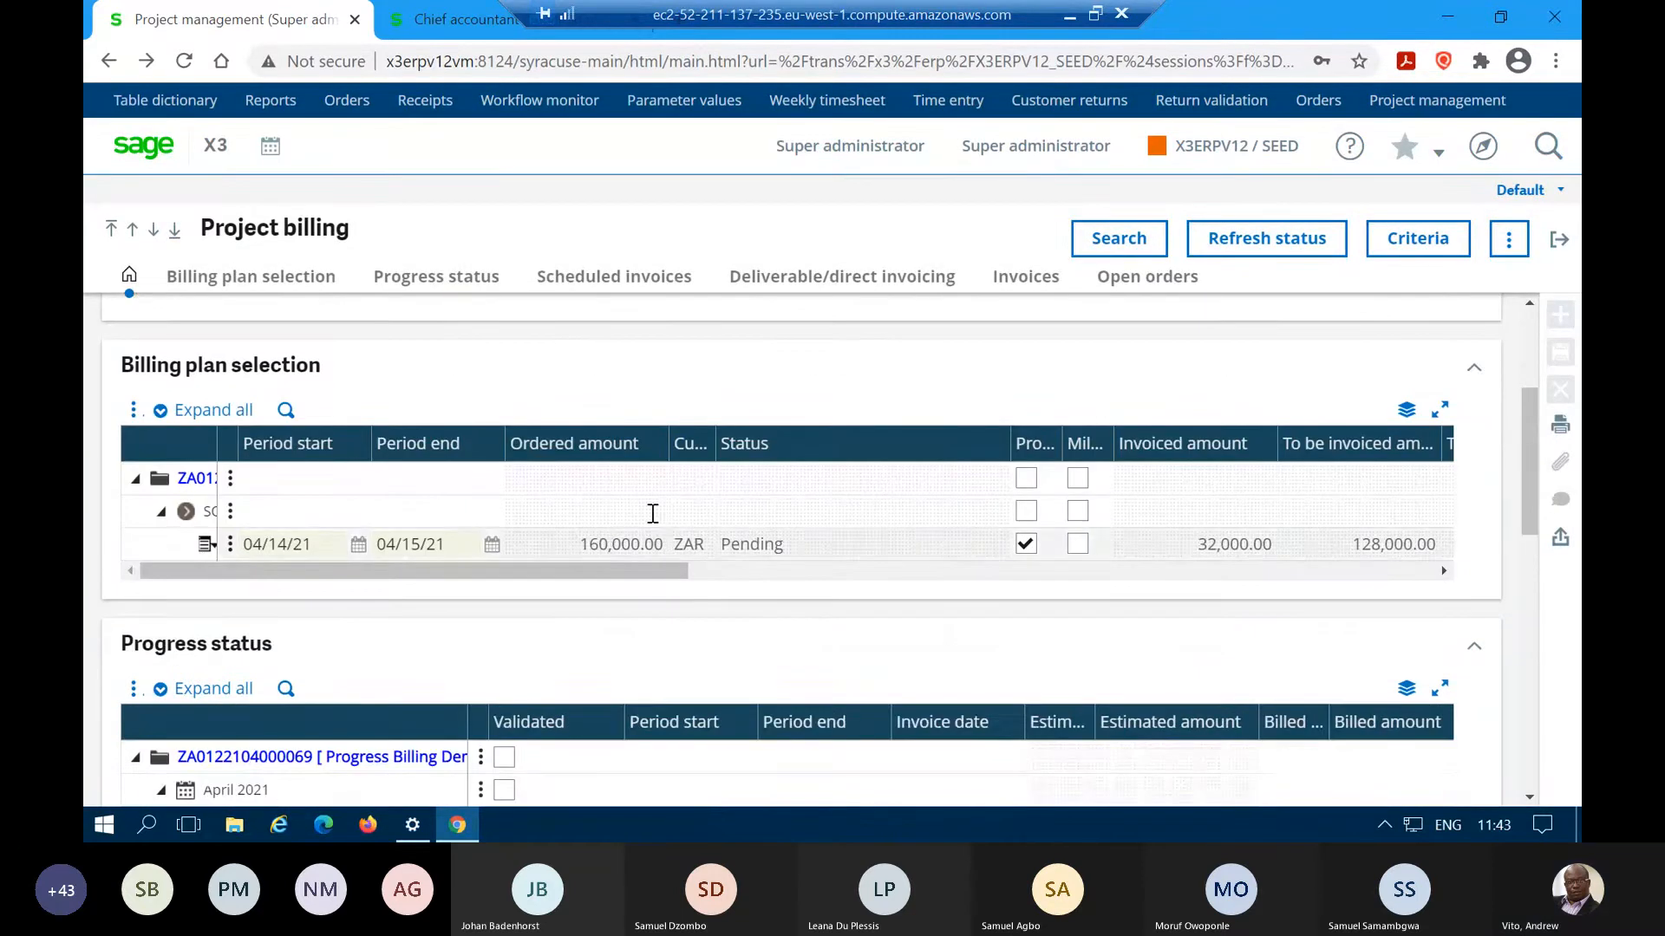
pyautogui.click(459, 286)
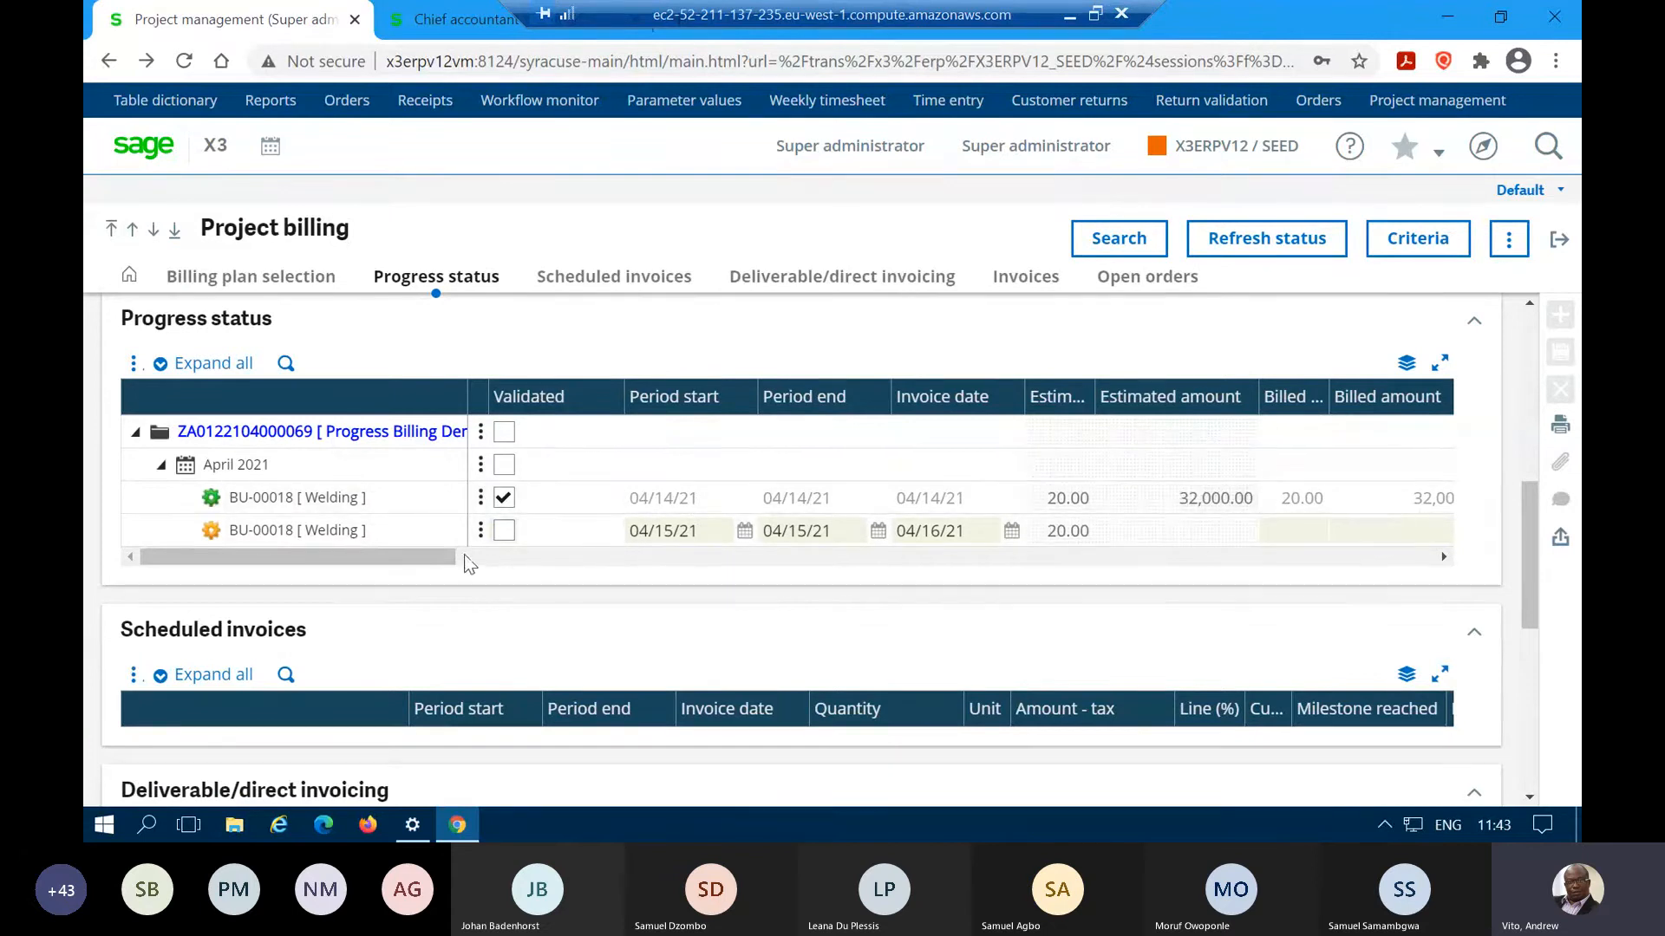
pyautogui.moveTo(440, 553); pyautogui.dragTo(498, 555)
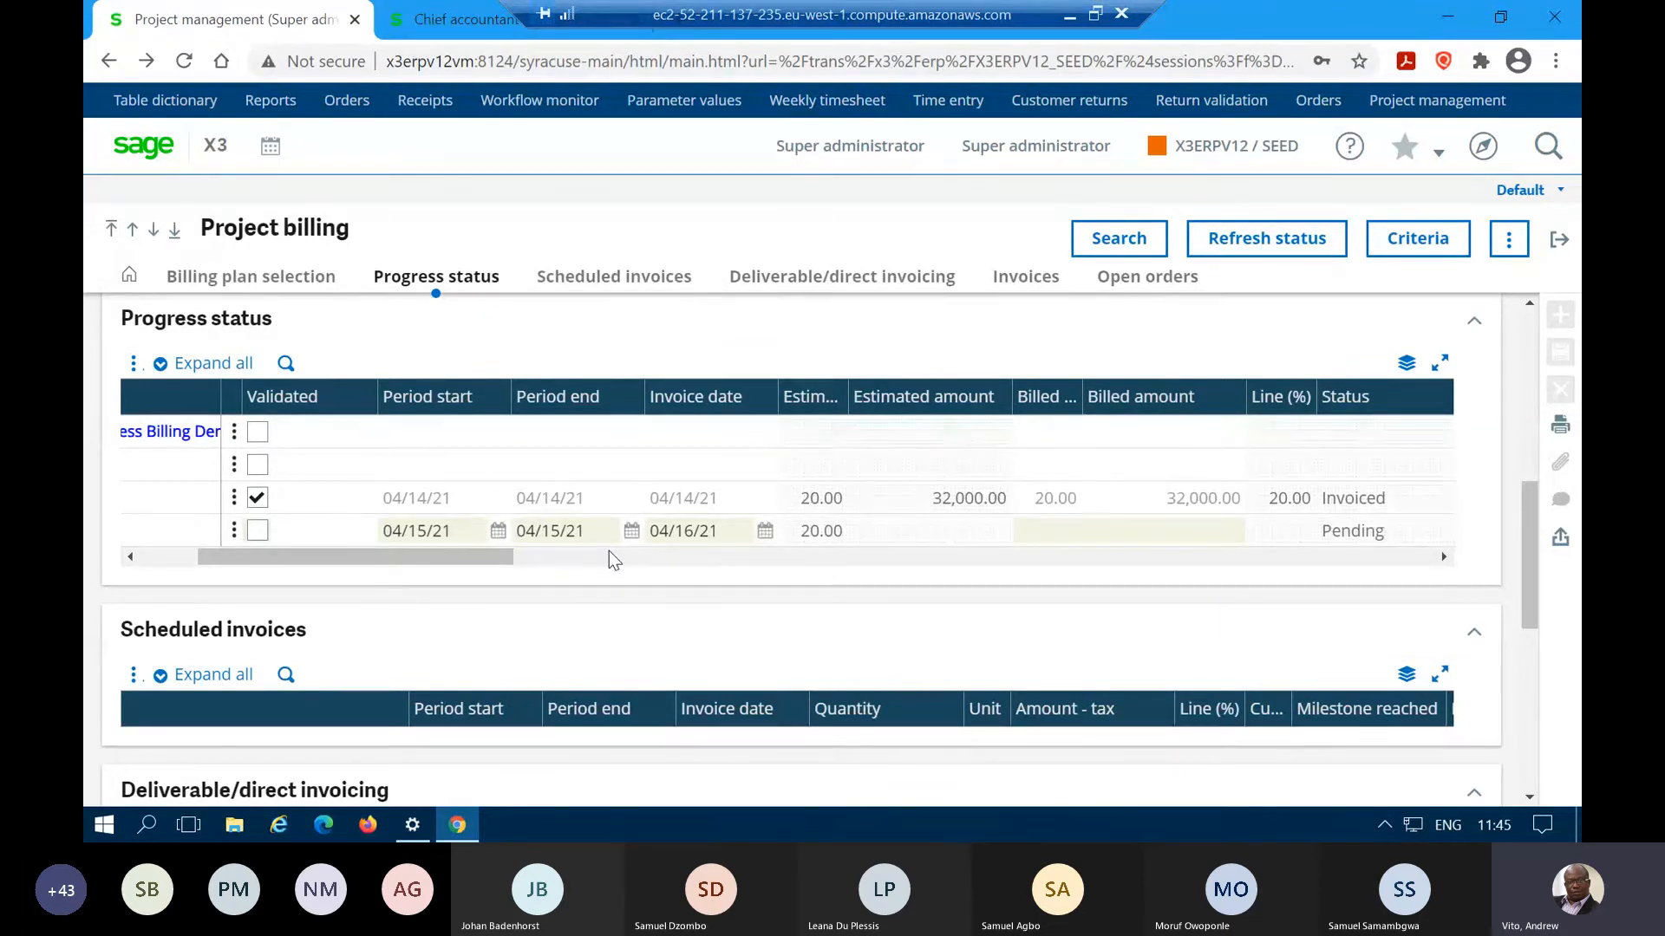
# - Review the scheduled invoices, direct invoicing and invoice sections of the project billing, and return to the project
pyautogui.scroll(-3, 609, 550)
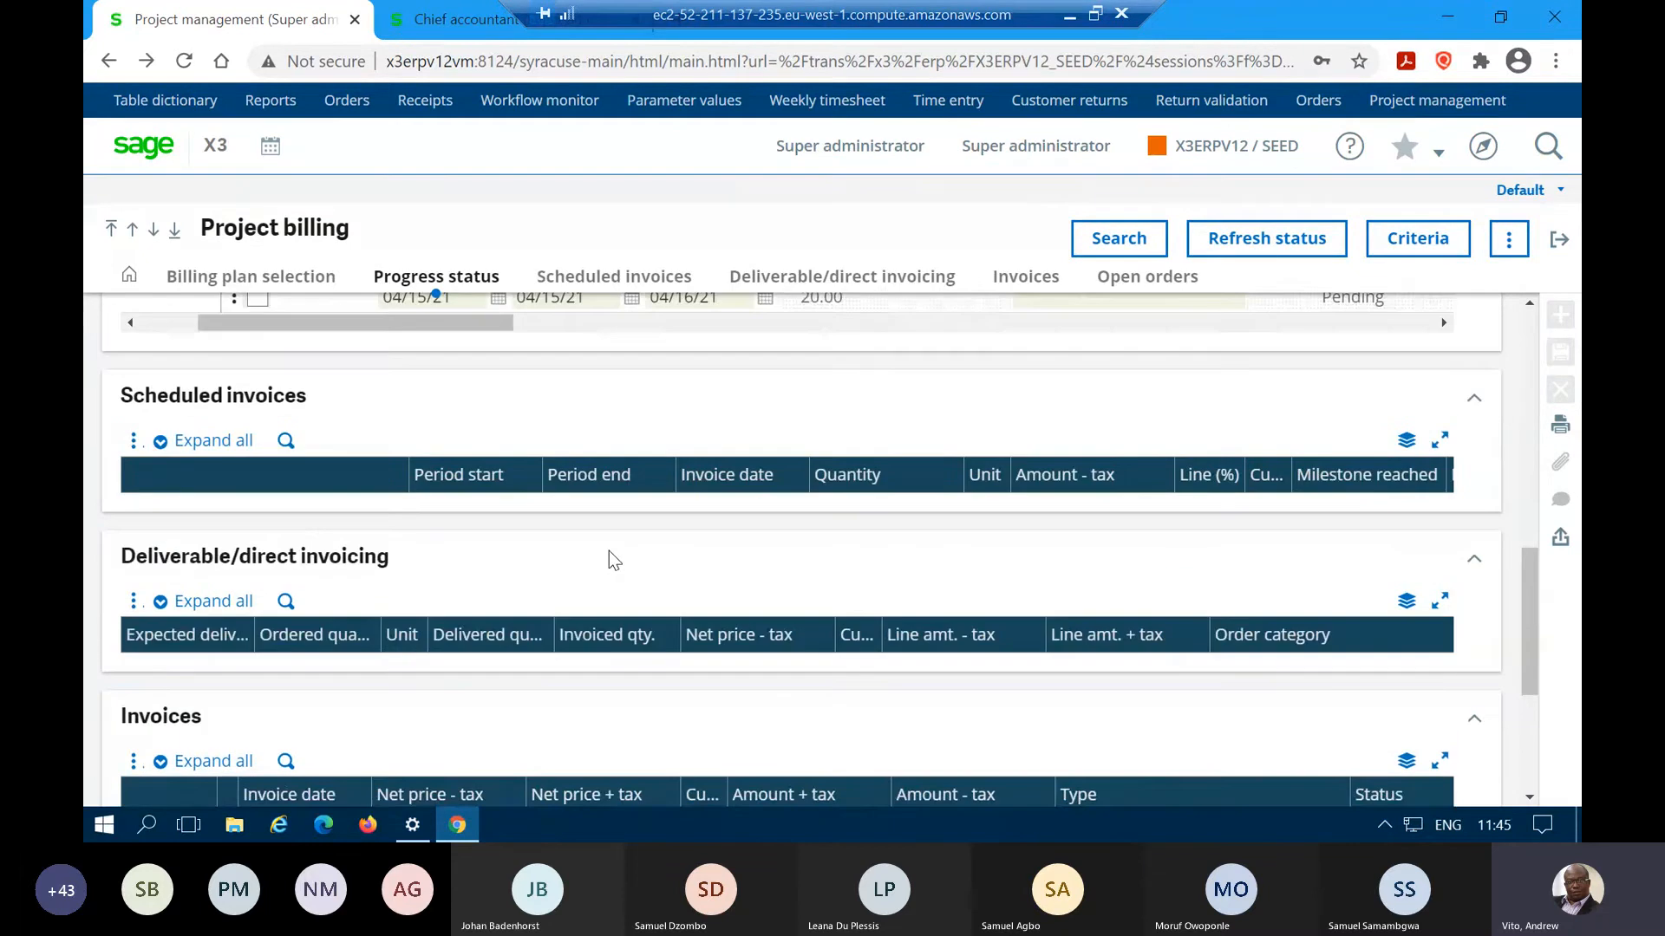
pyautogui.scroll(-3, 610, 555)
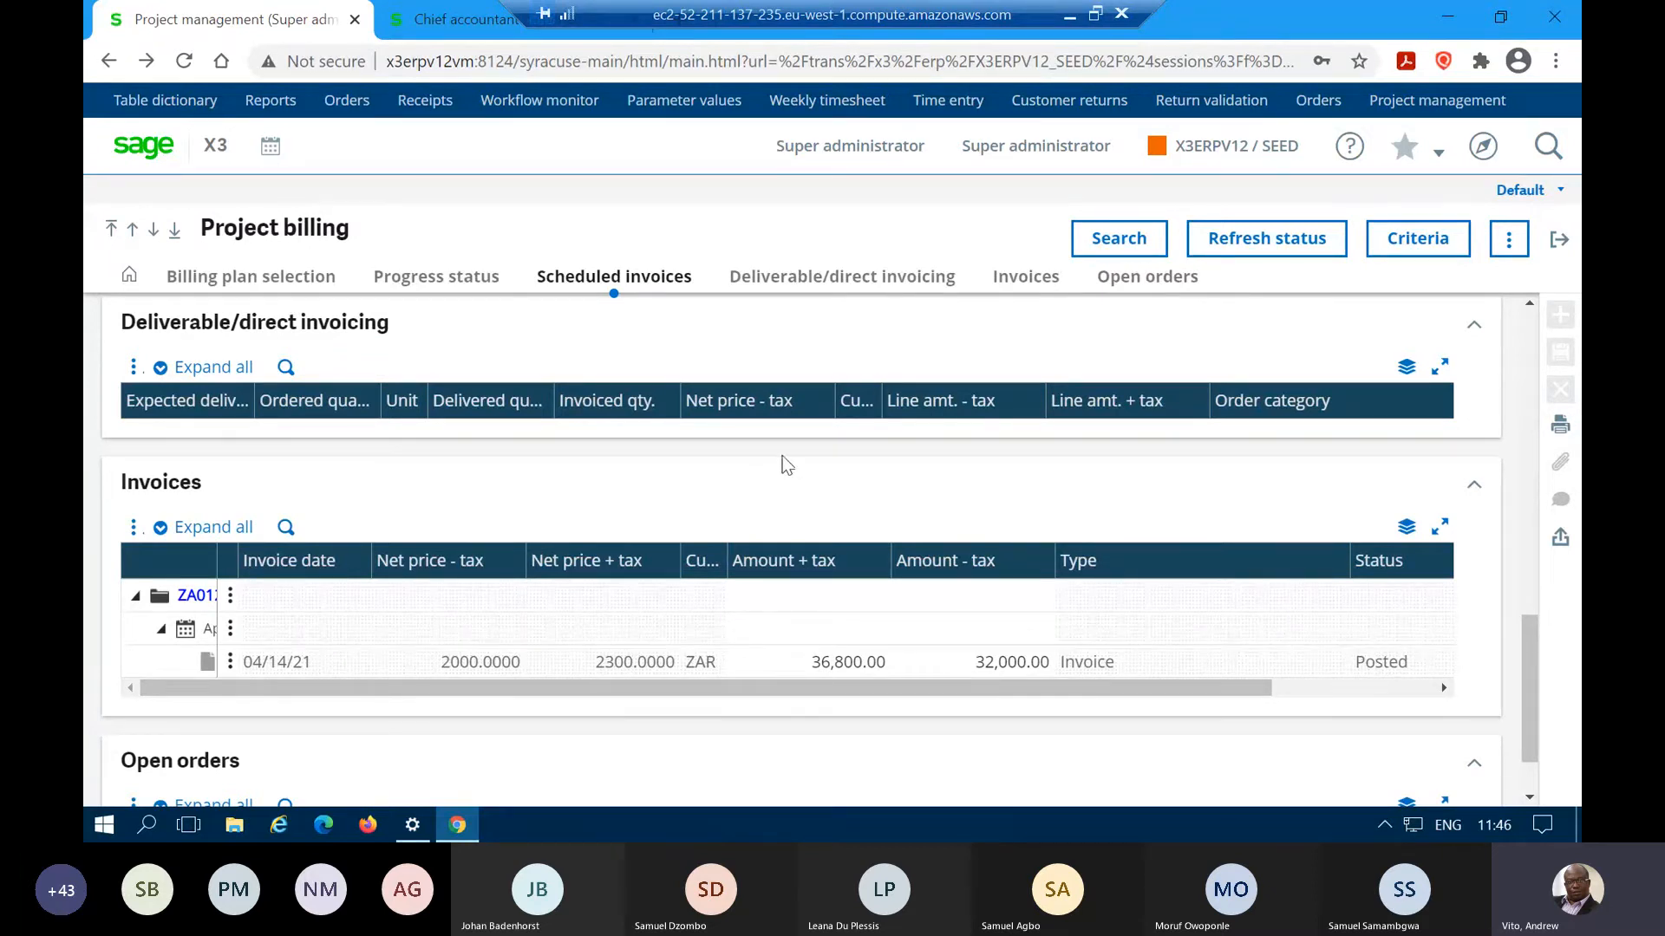
pyautogui.click(1556, 243)
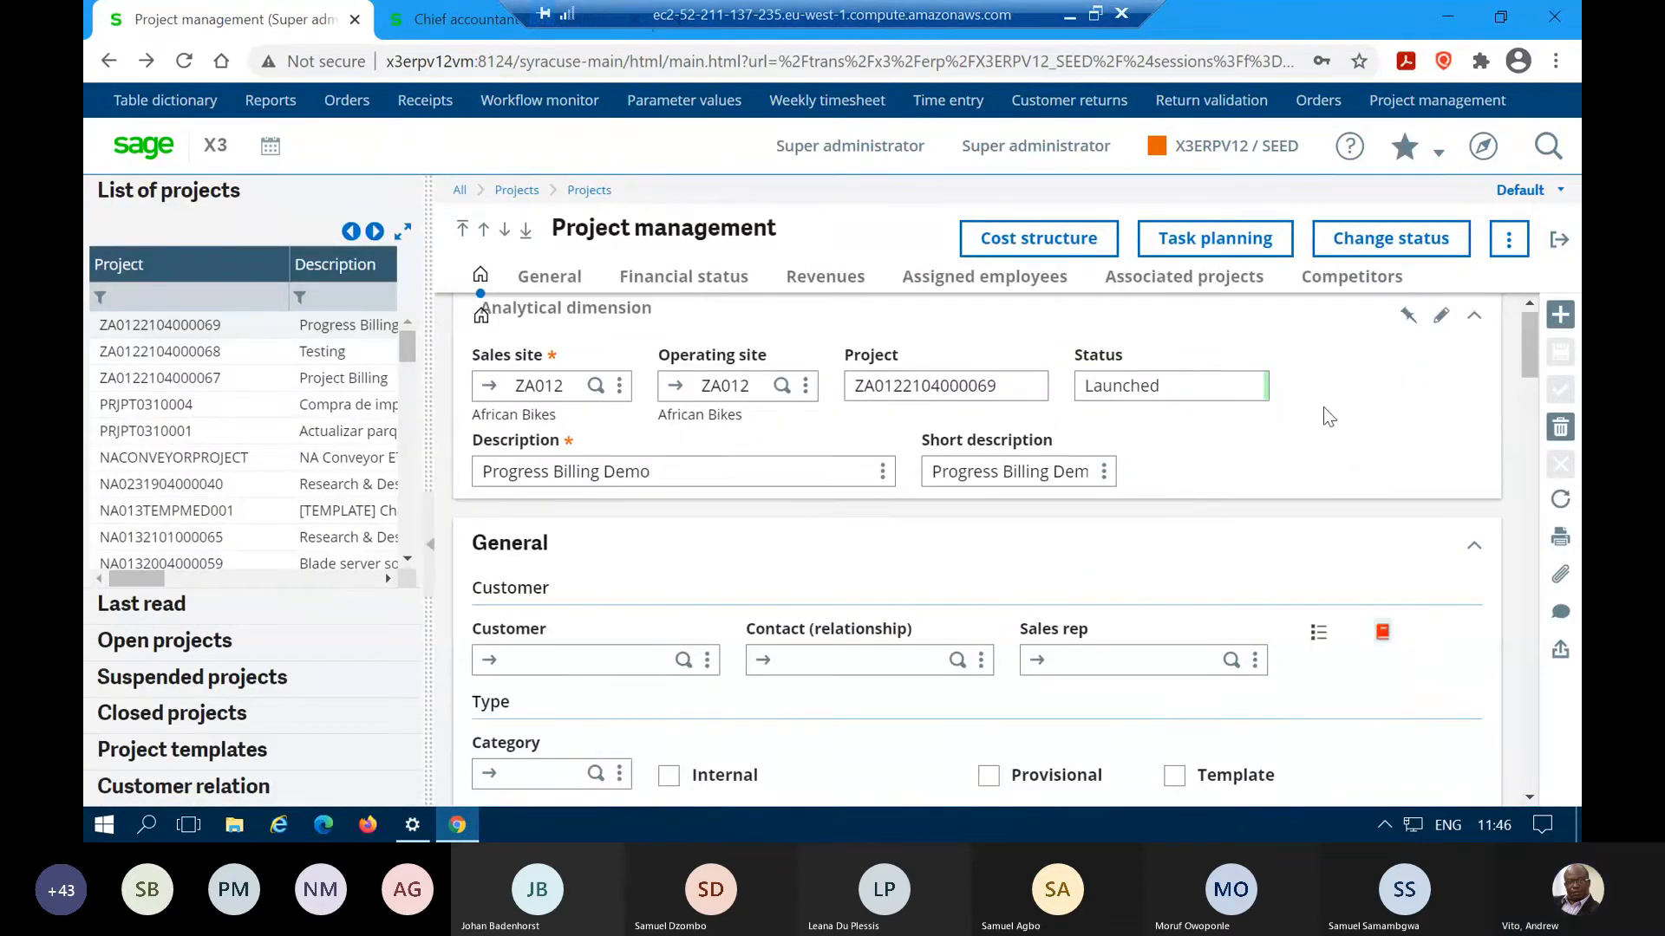
# - Open the project's task planning and display the load and assignment columns of the Welding task's activity
pyautogui.click(1238, 243)
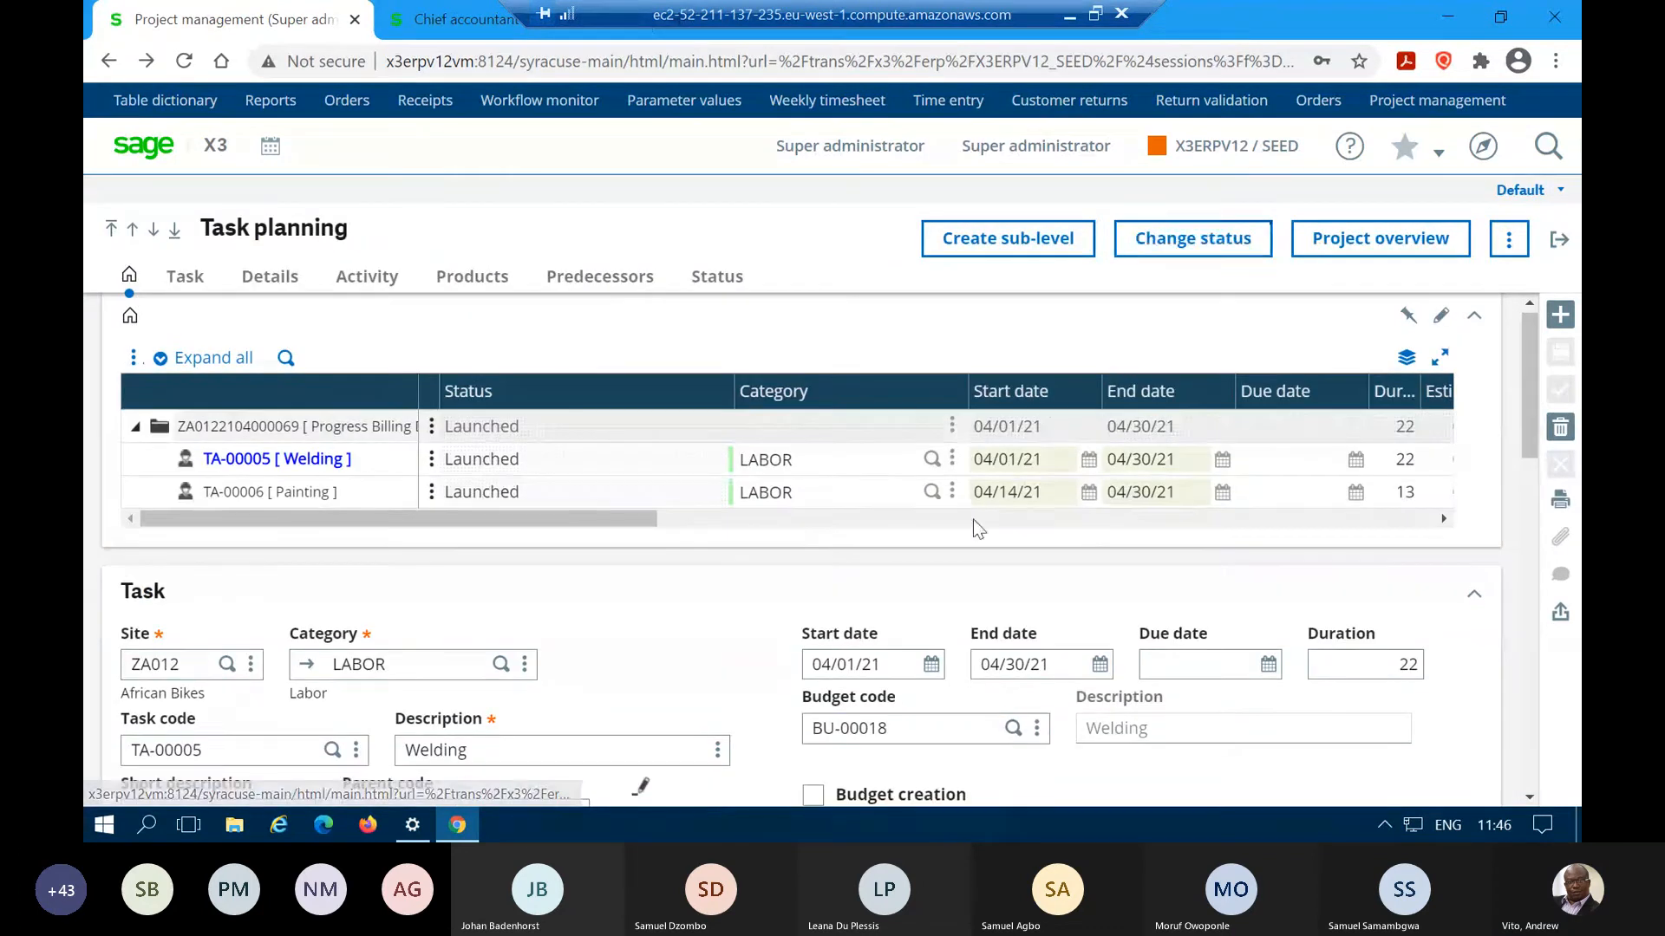
pyautogui.scroll(-6, 772, 545)
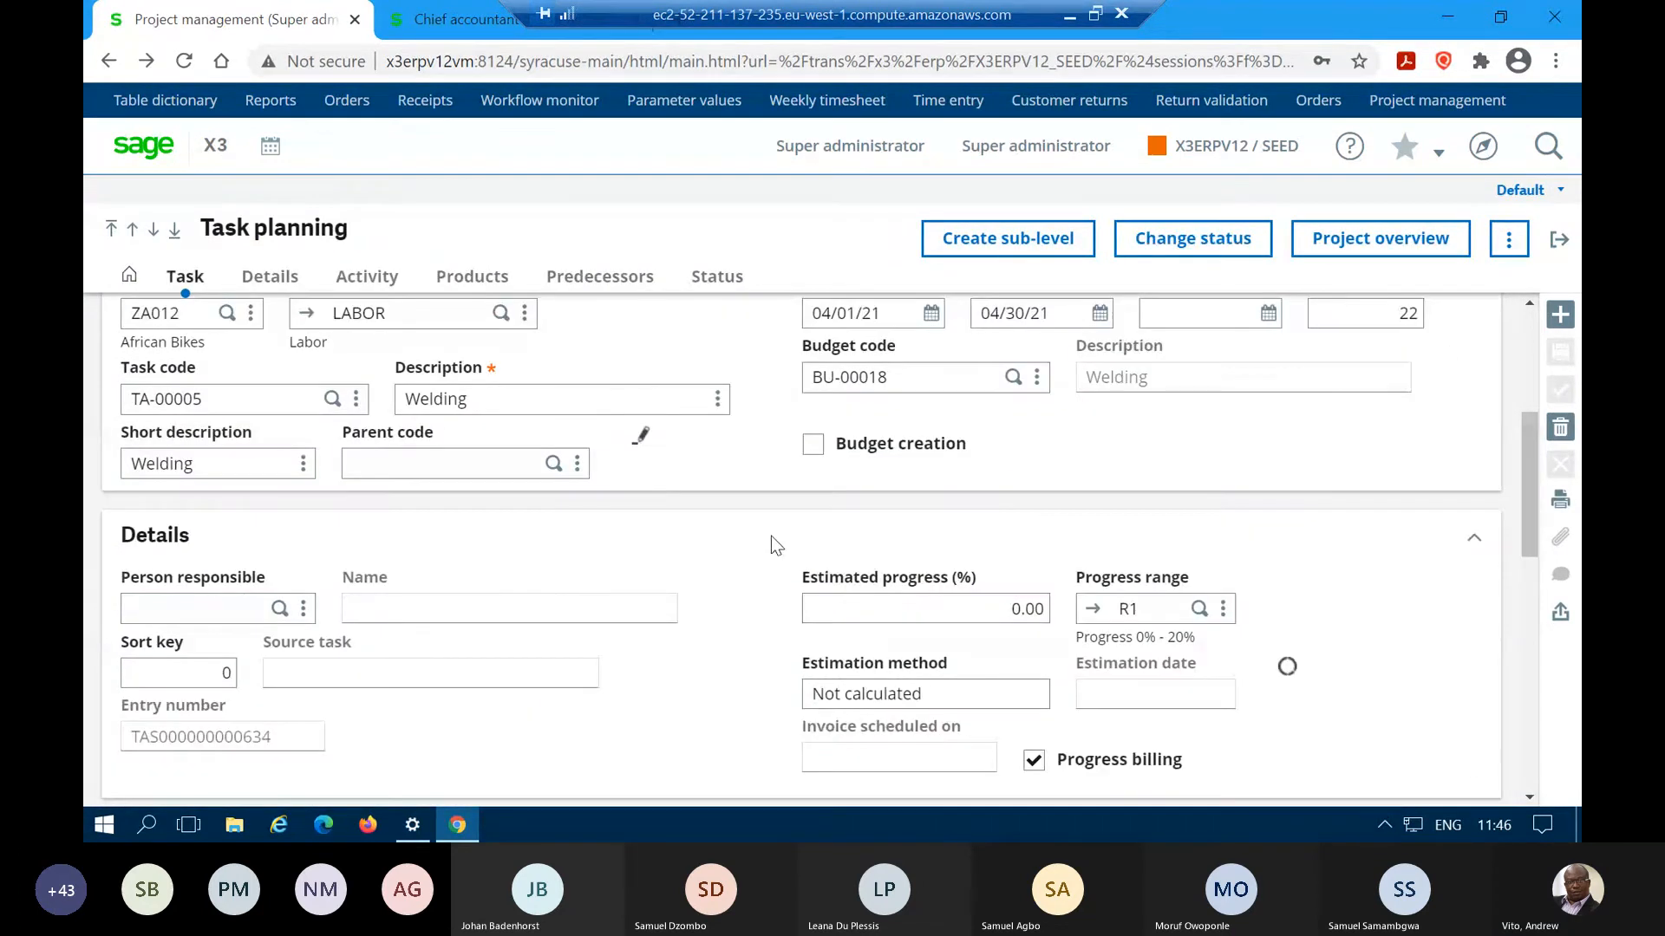
pyautogui.scroll(-1, 776, 545)
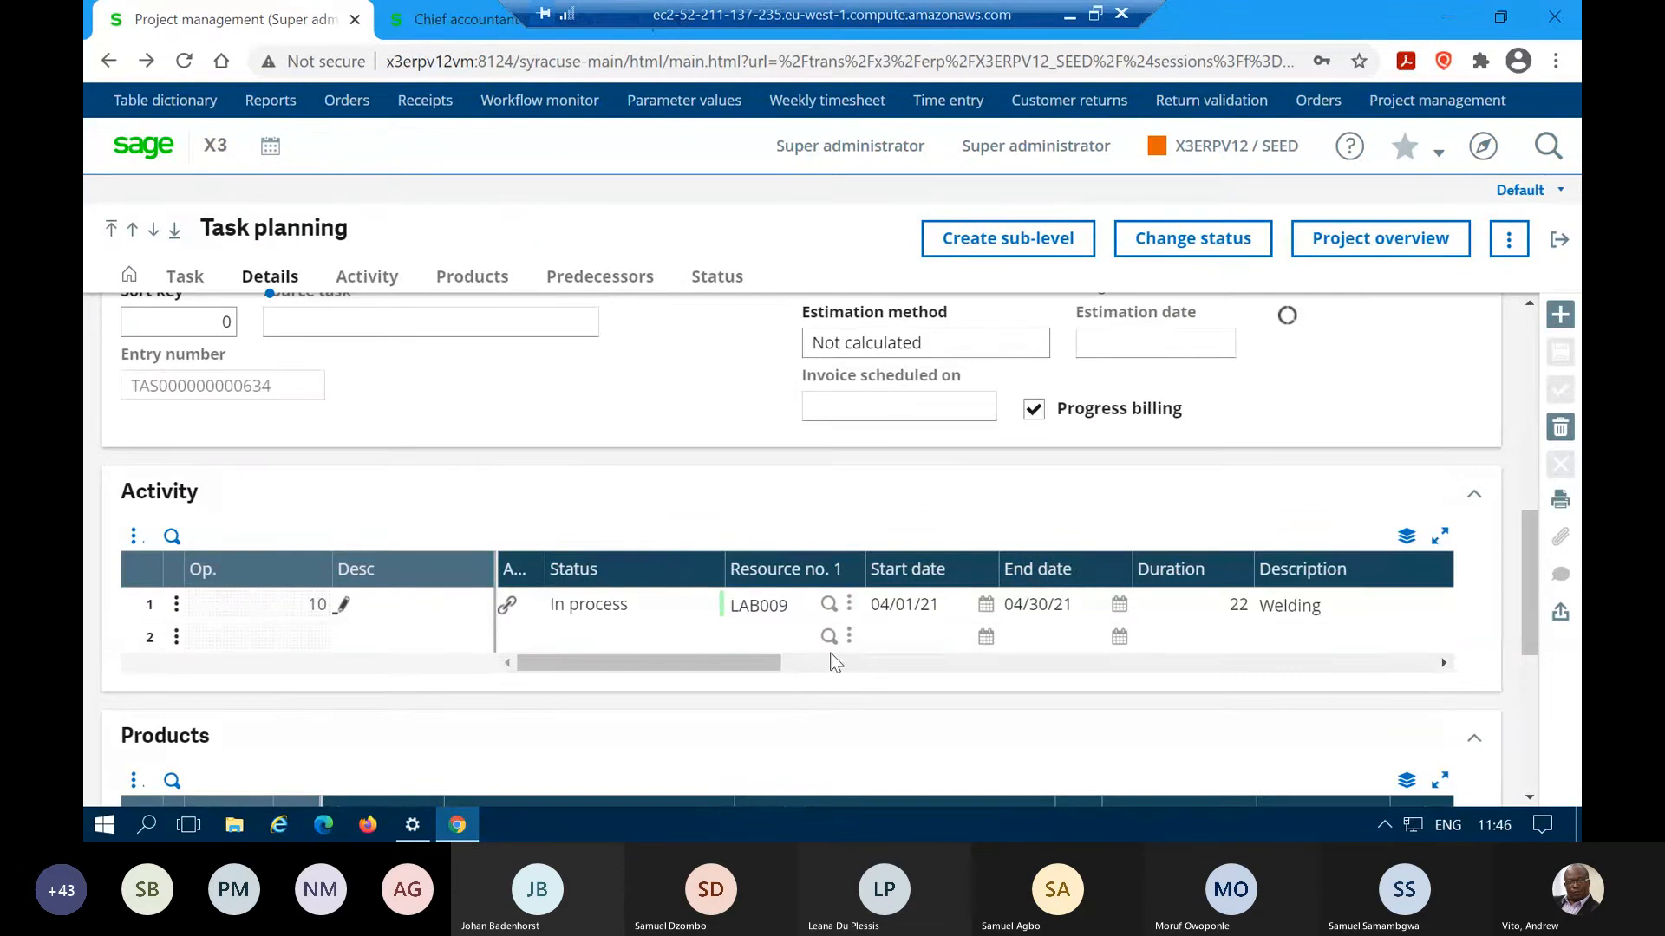
pyautogui.moveTo(745, 667); pyautogui.dragTo(1058, 672)
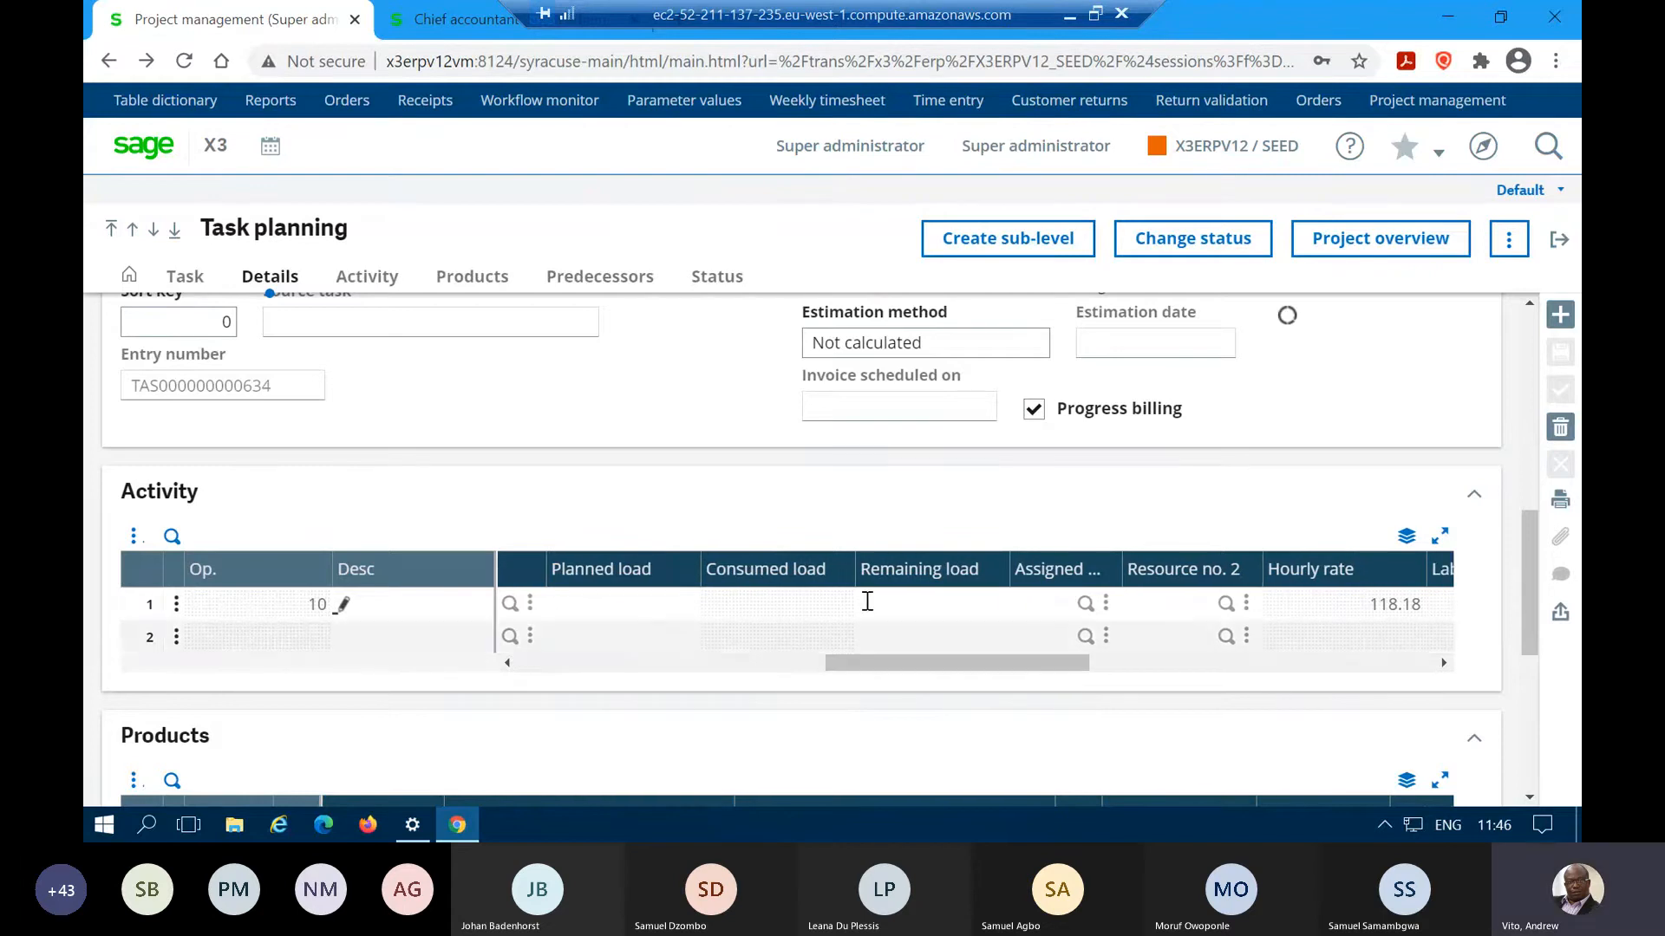
pyautogui.moveTo(919, 672)
pyautogui.mouseDown()
pyautogui.moveTo(607, 685)
pyautogui.moveTo(893, 685)
pyautogui.mouseUp()
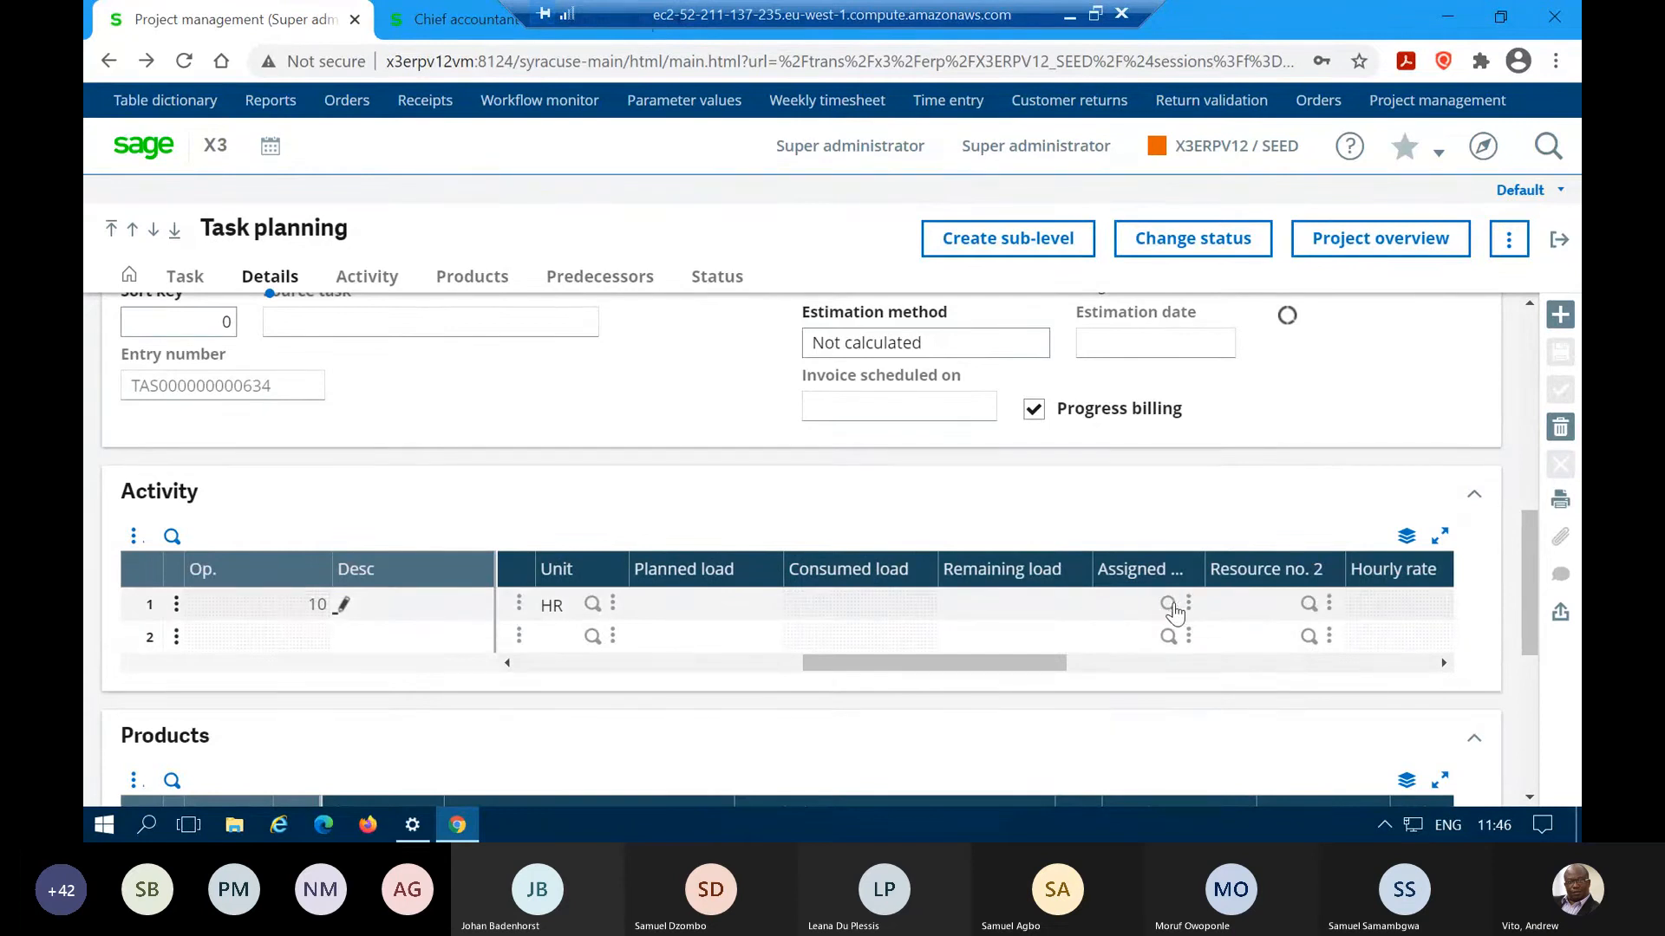
# - Assign project user XLSEY to Welding activity 10, filtering employee codes containing LS, and save the task
pyautogui.click(1171, 606)
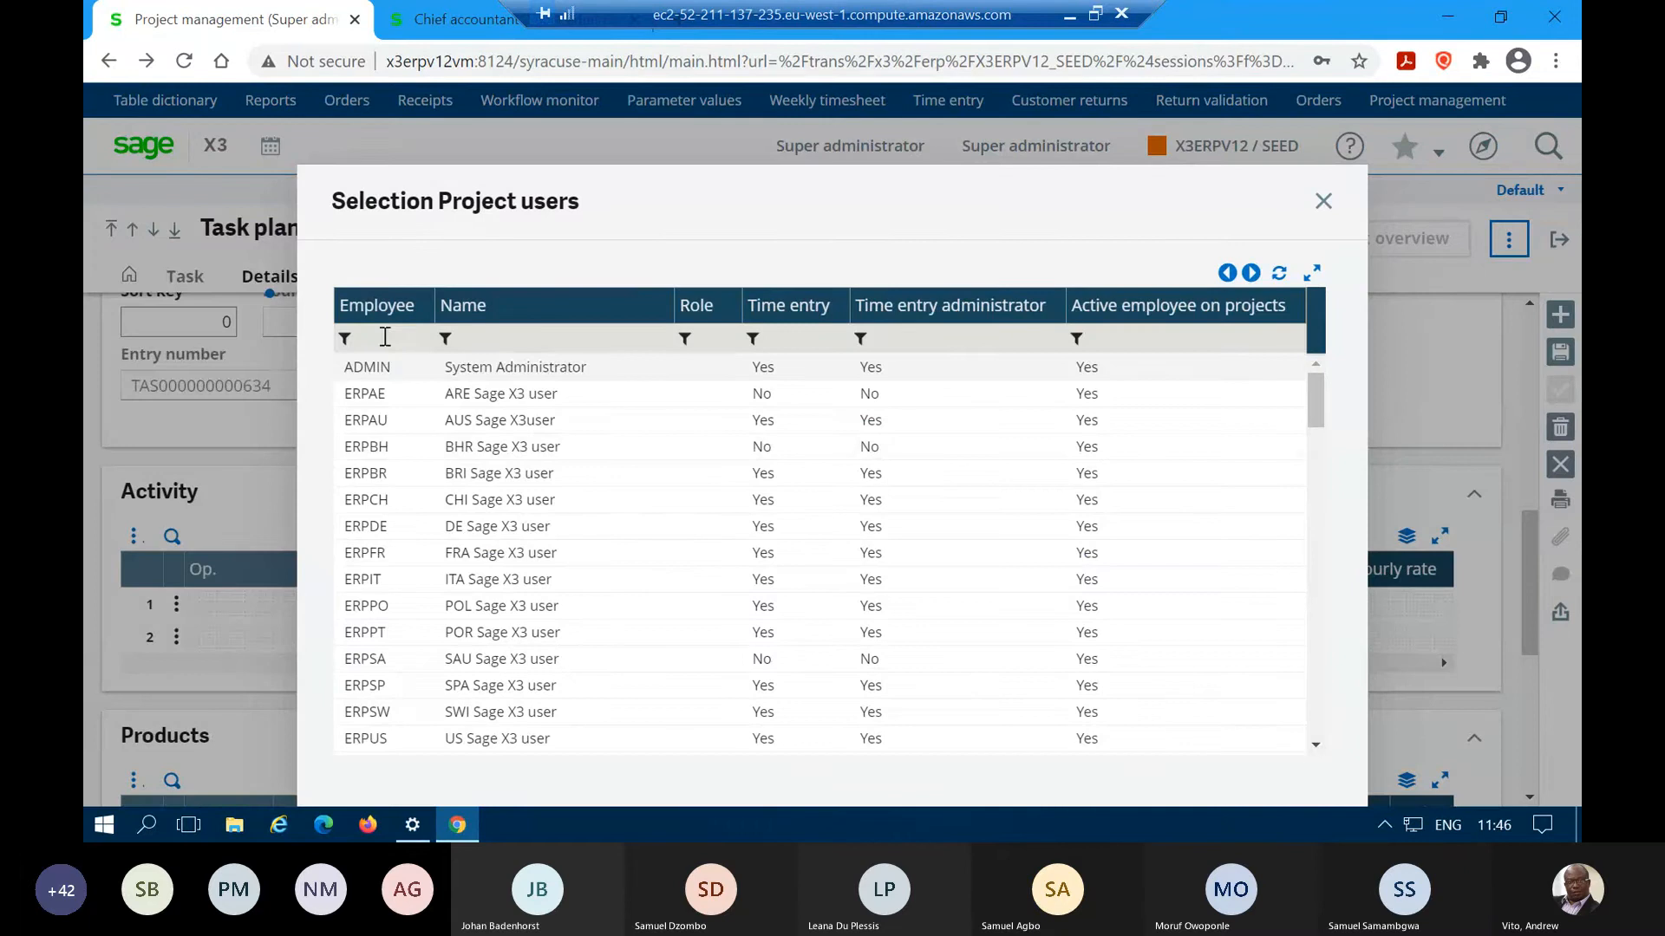
pyautogui.click(353, 341)
pyautogui.click(347, 340)
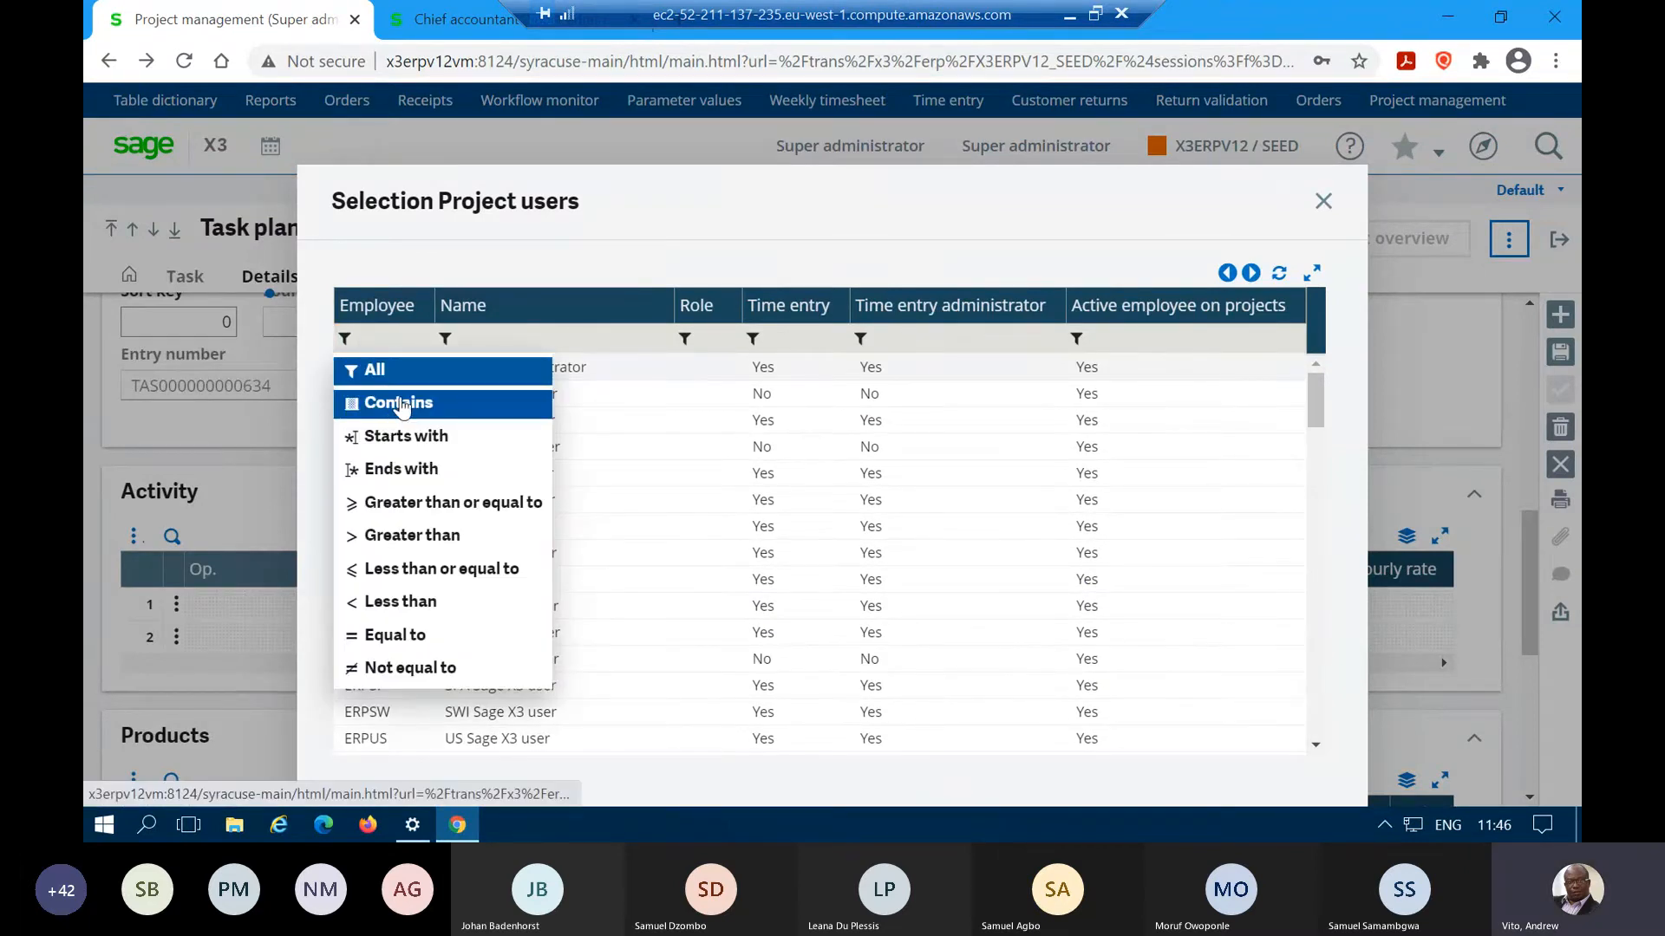
pyautogui.click(401, 406)
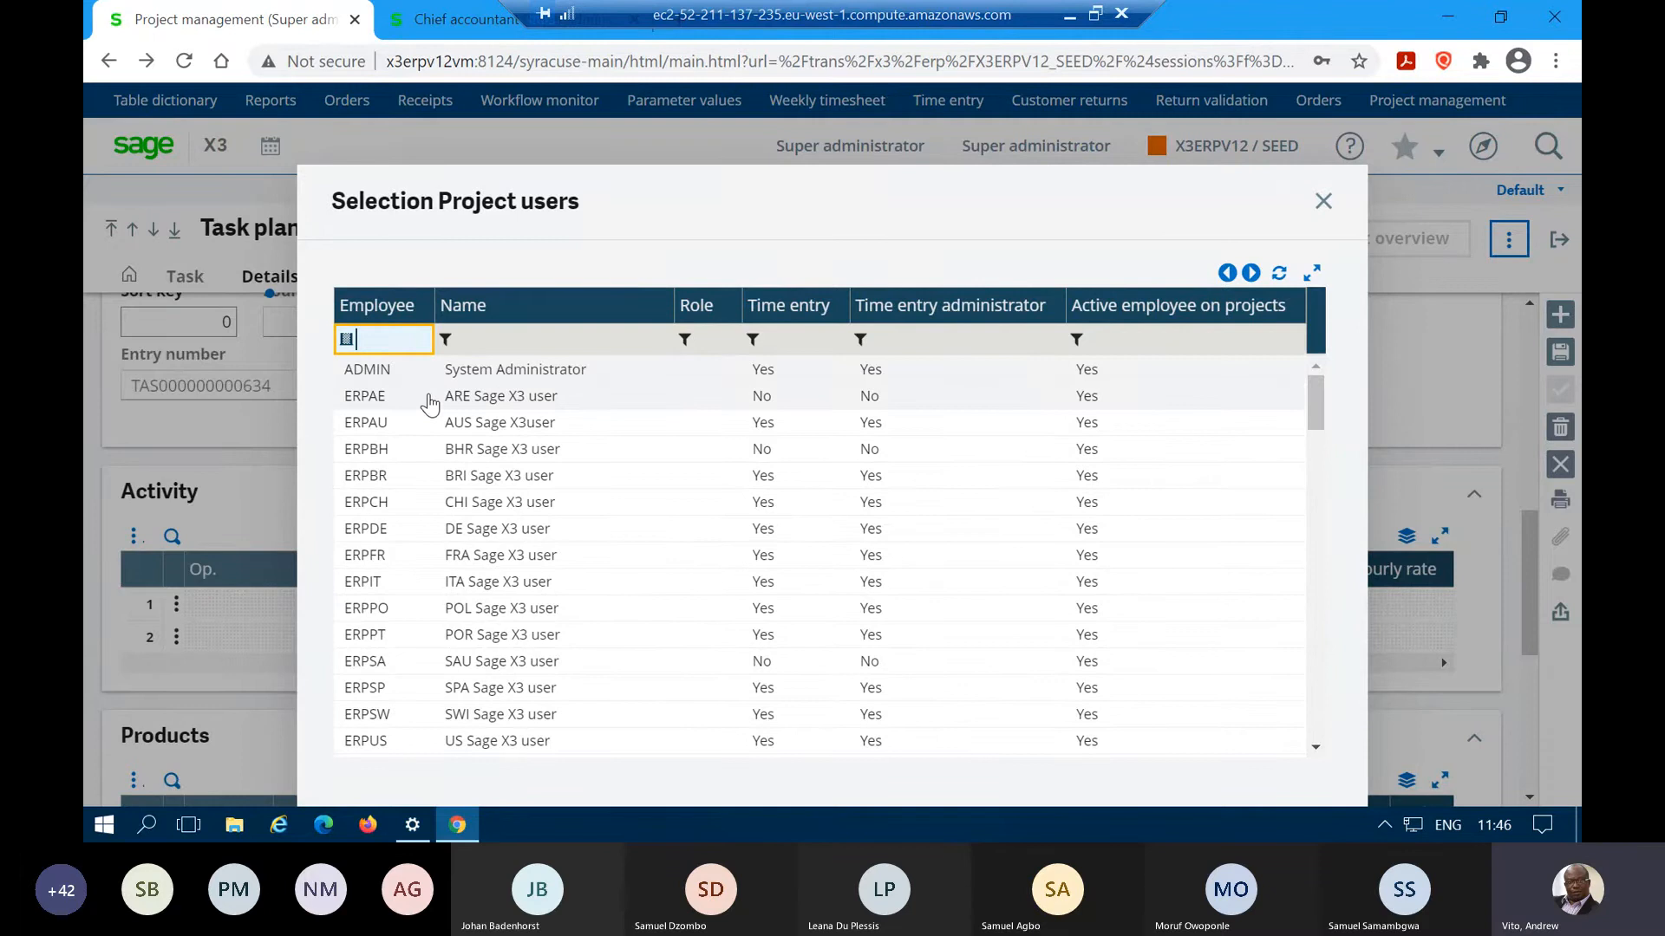
pyautogui.write('LS')
pyautogui.press('Return')
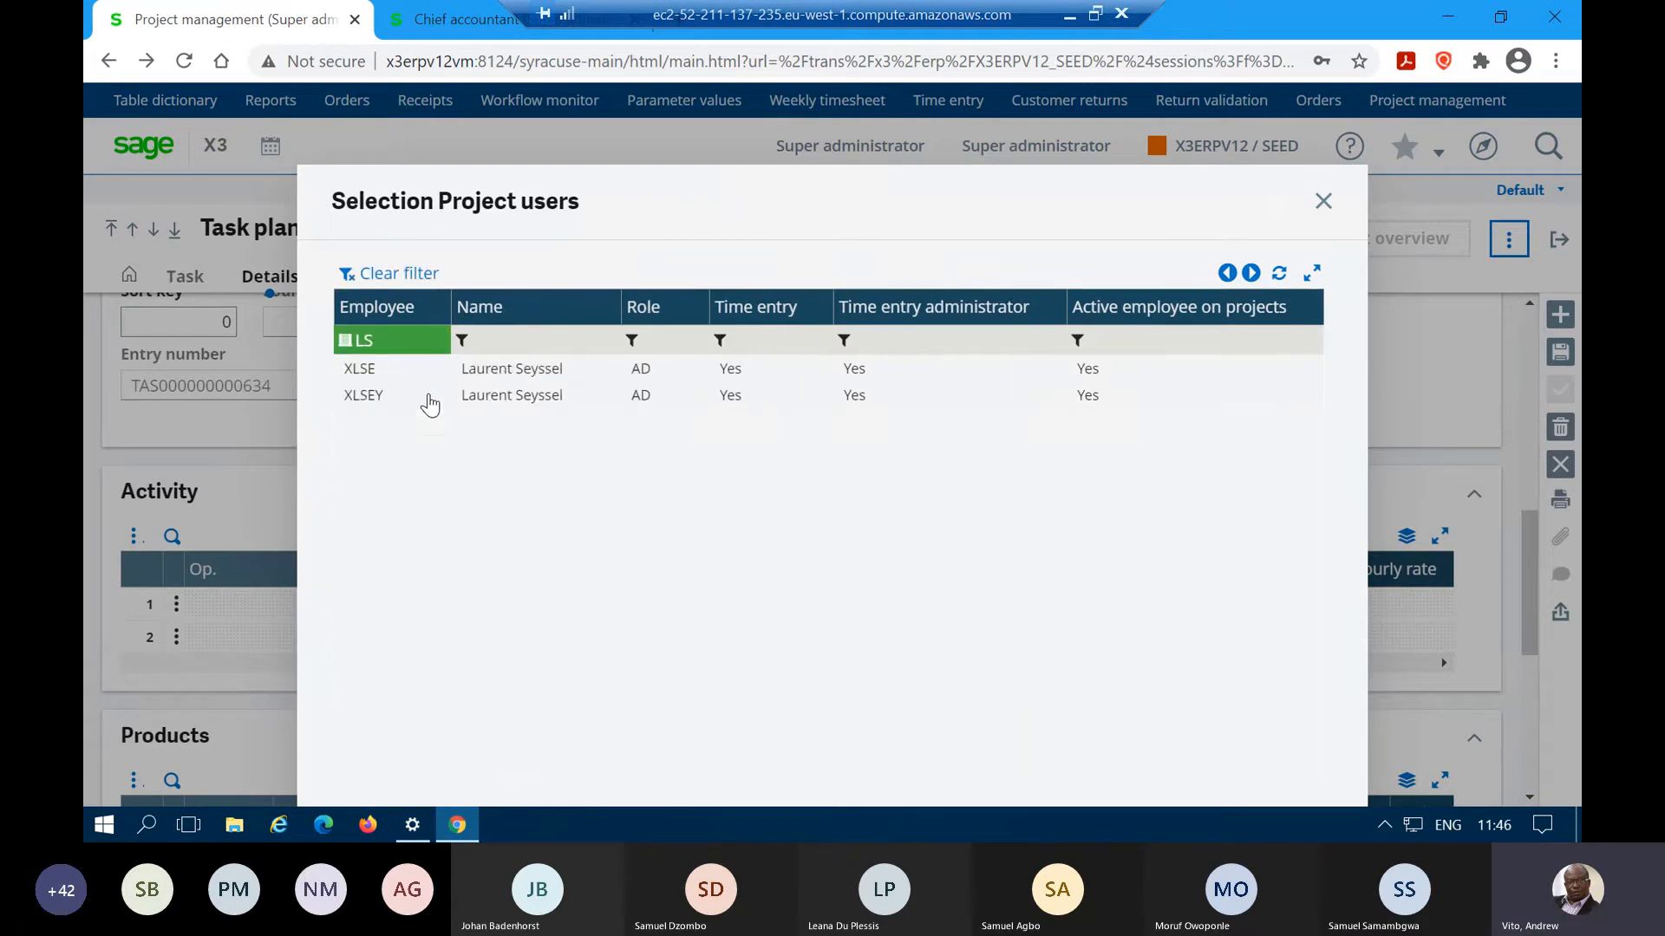
pyautogui.click(363, 395)
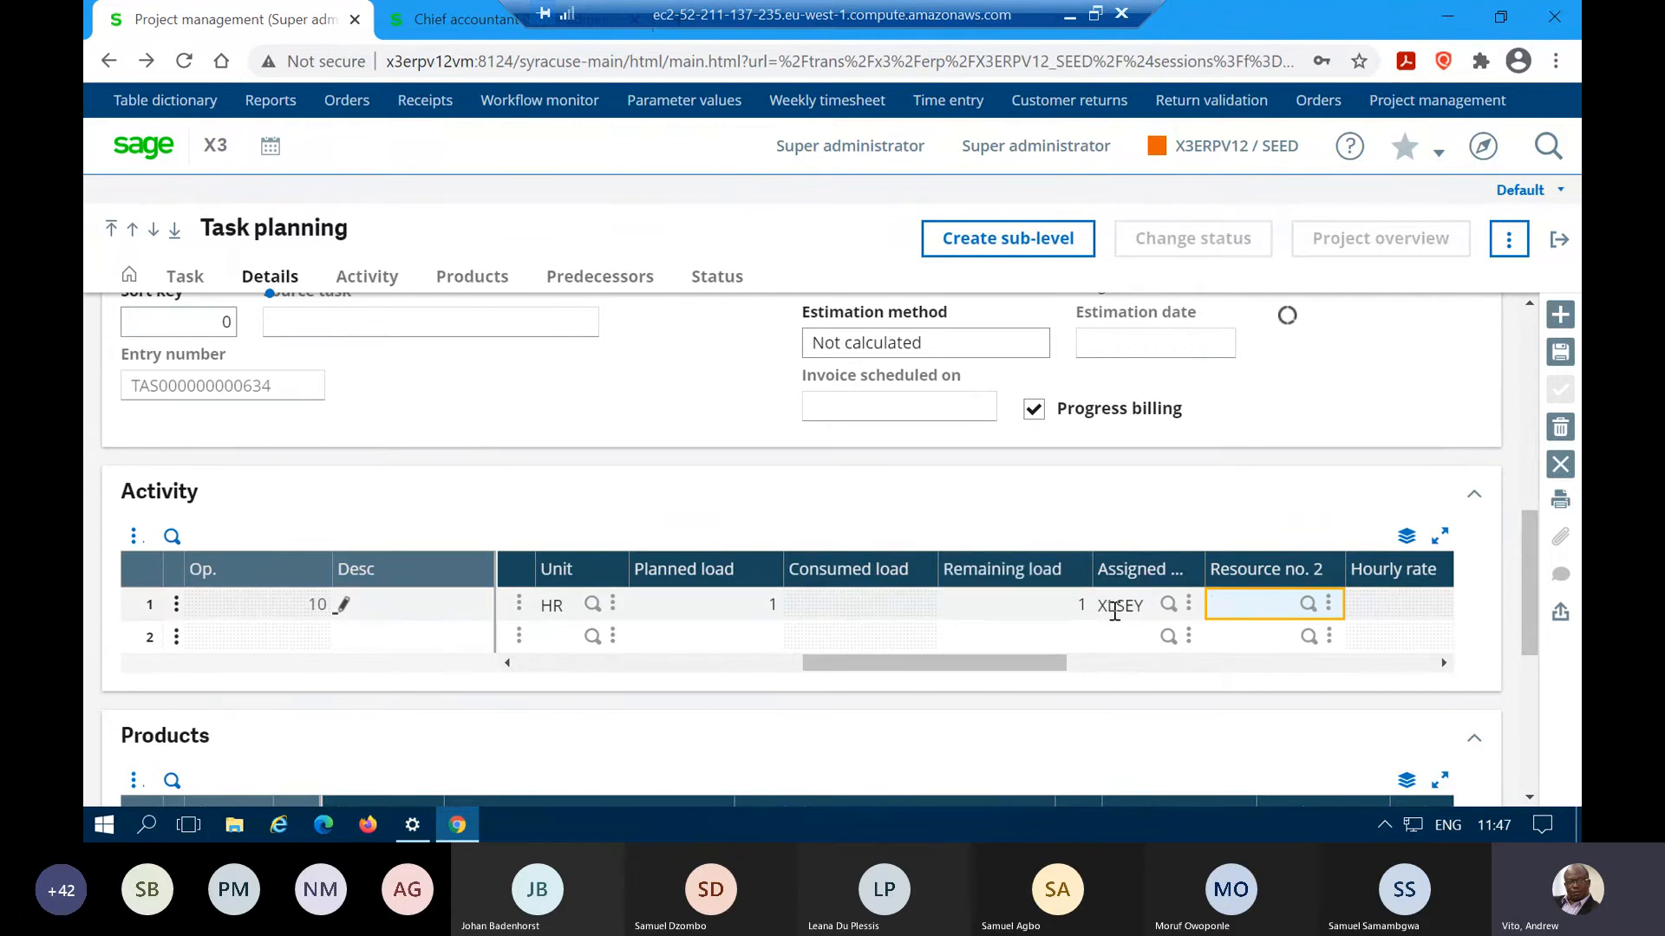
pyautogui.moveTo(958, 668)
pyautogui.mouseDown()
pyautogui.moveTo(825, 688)
pyautogui.moveTo(595, 678)
pyautogui.moveTo(932, 686)
pyautogui.mouseUp()
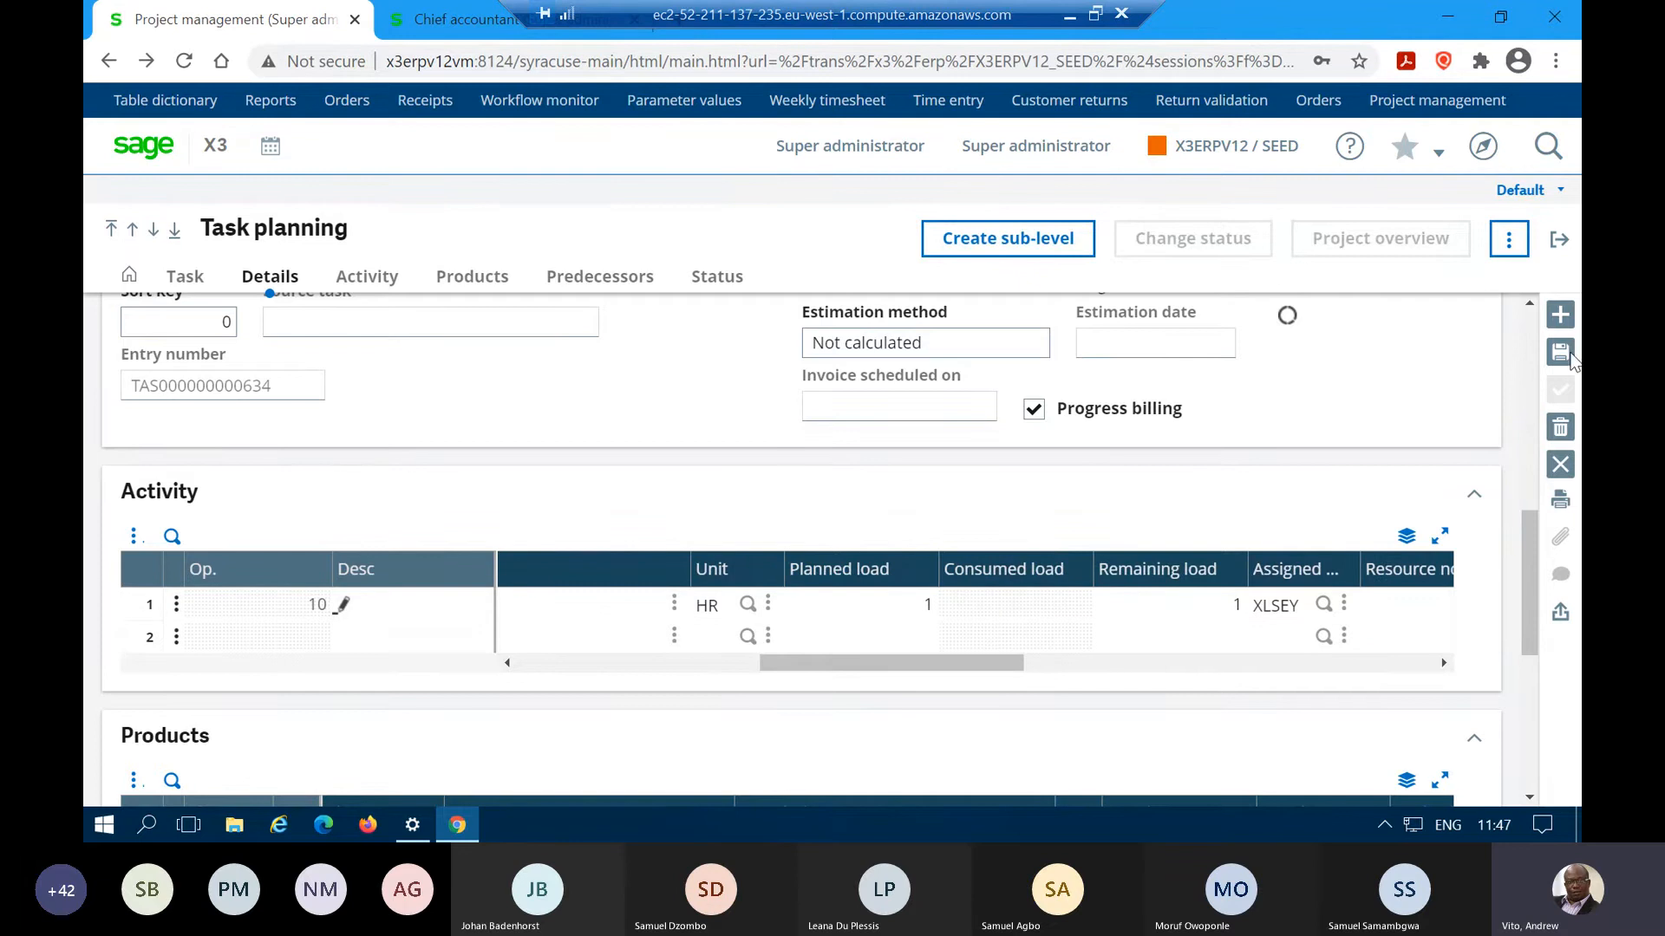
pyautogui.click(1568, 356)
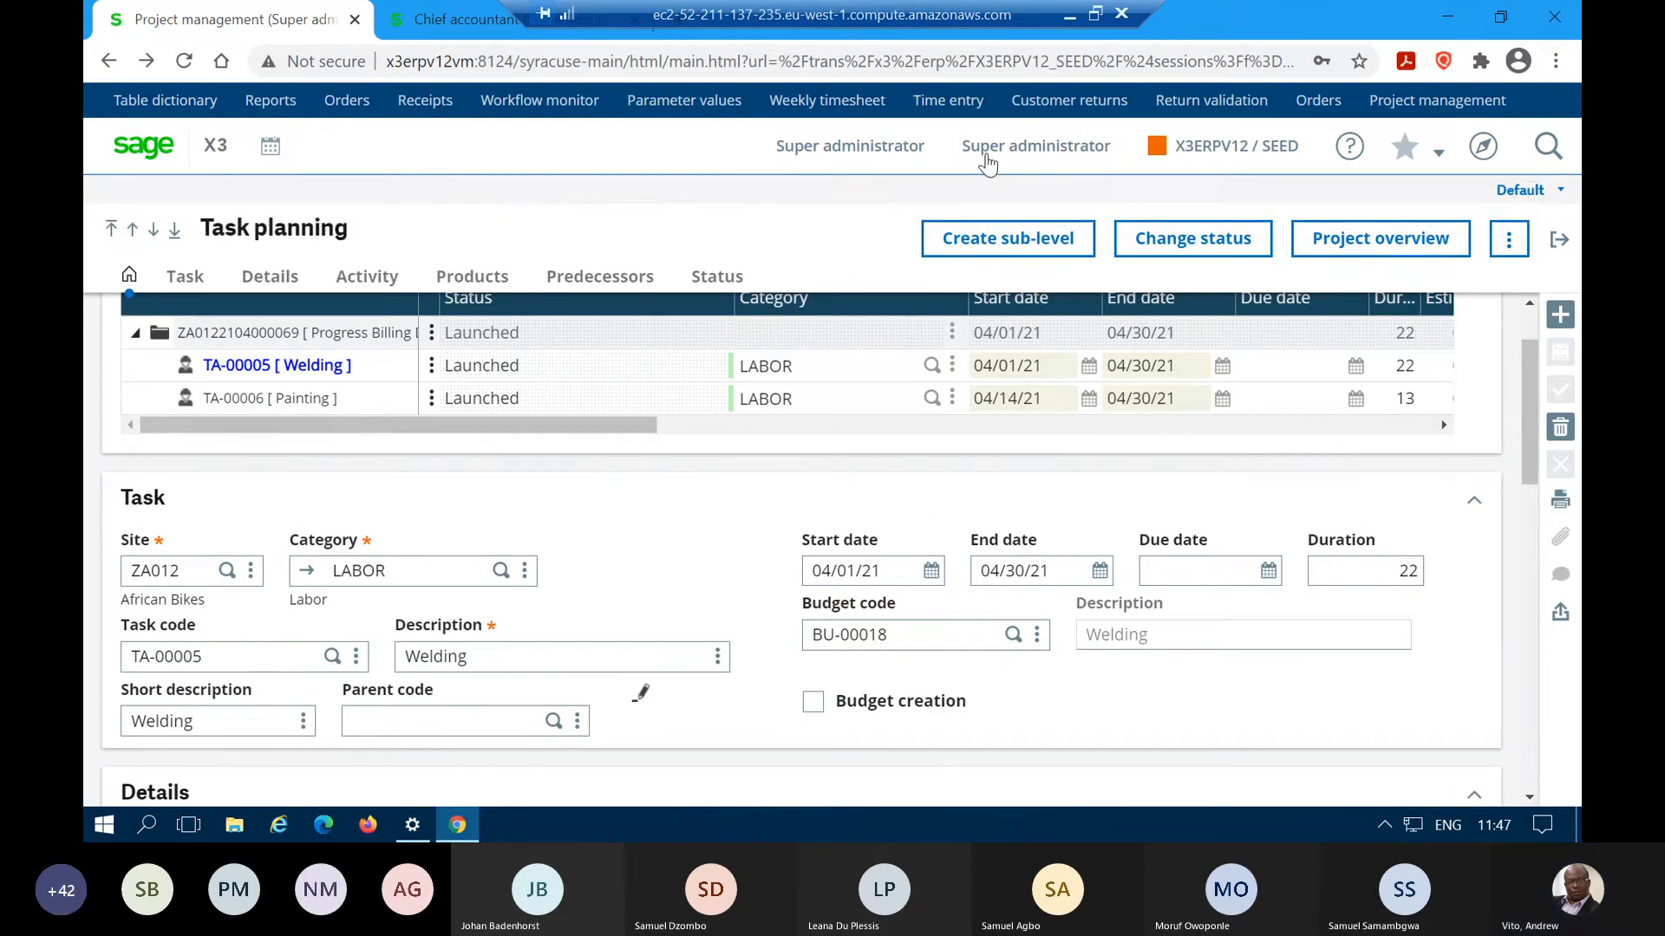
# - Leave task planning and project management, and open the weekly timesheet
pyautogui.click(857, 113)
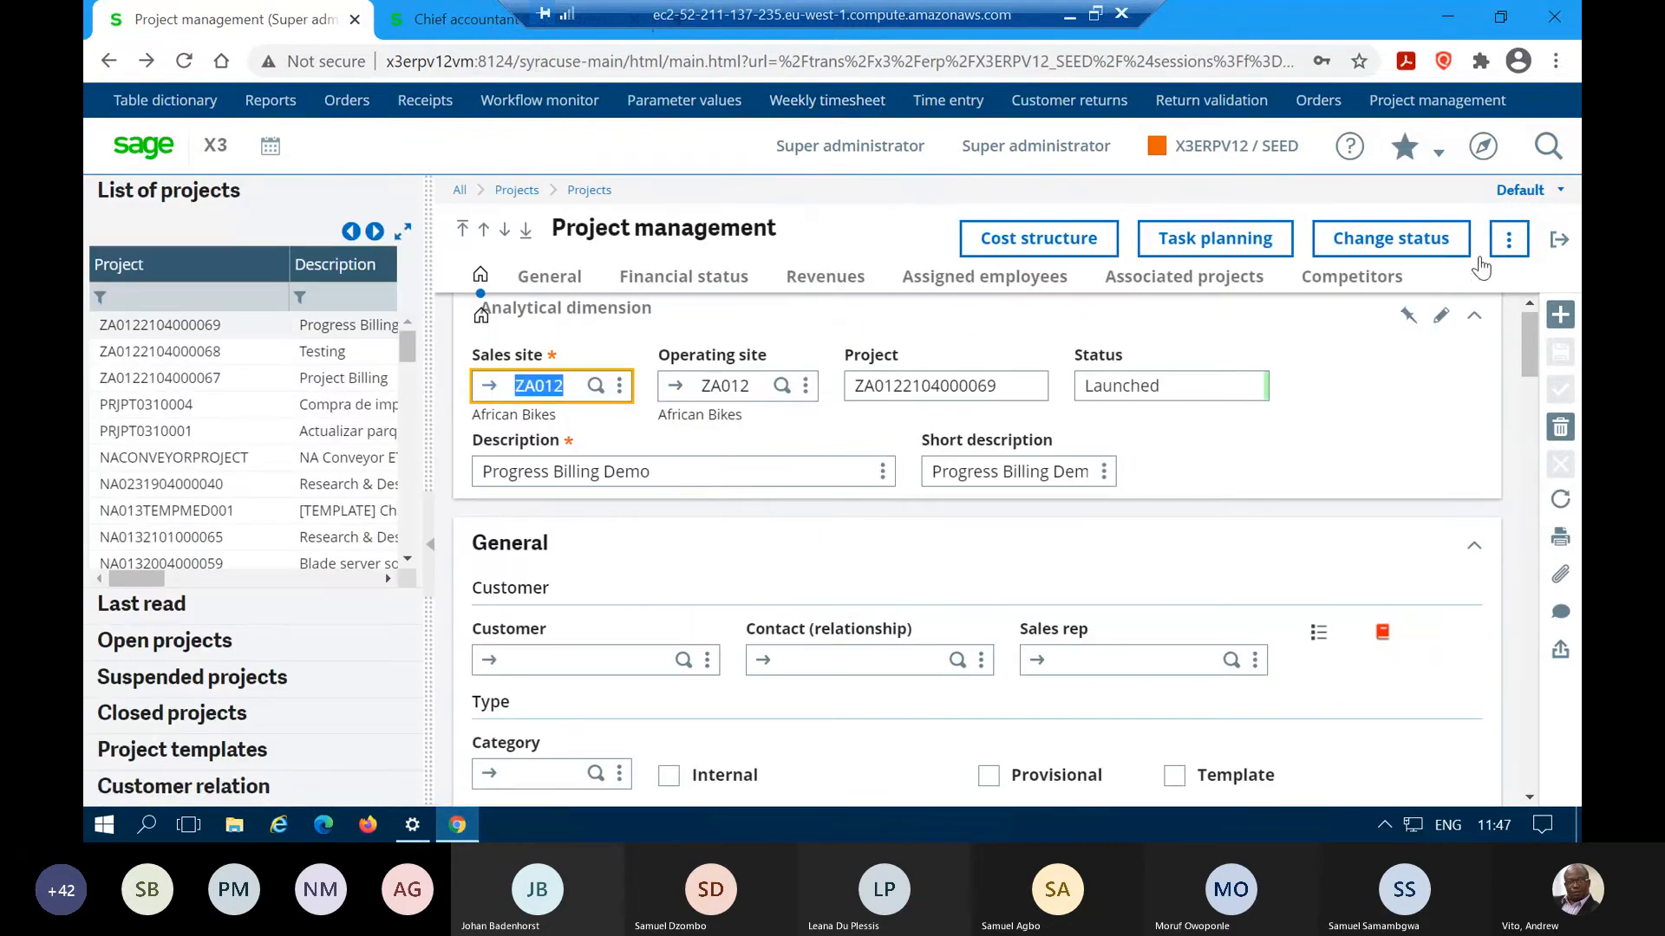
pyautogui.click(1559, 239)
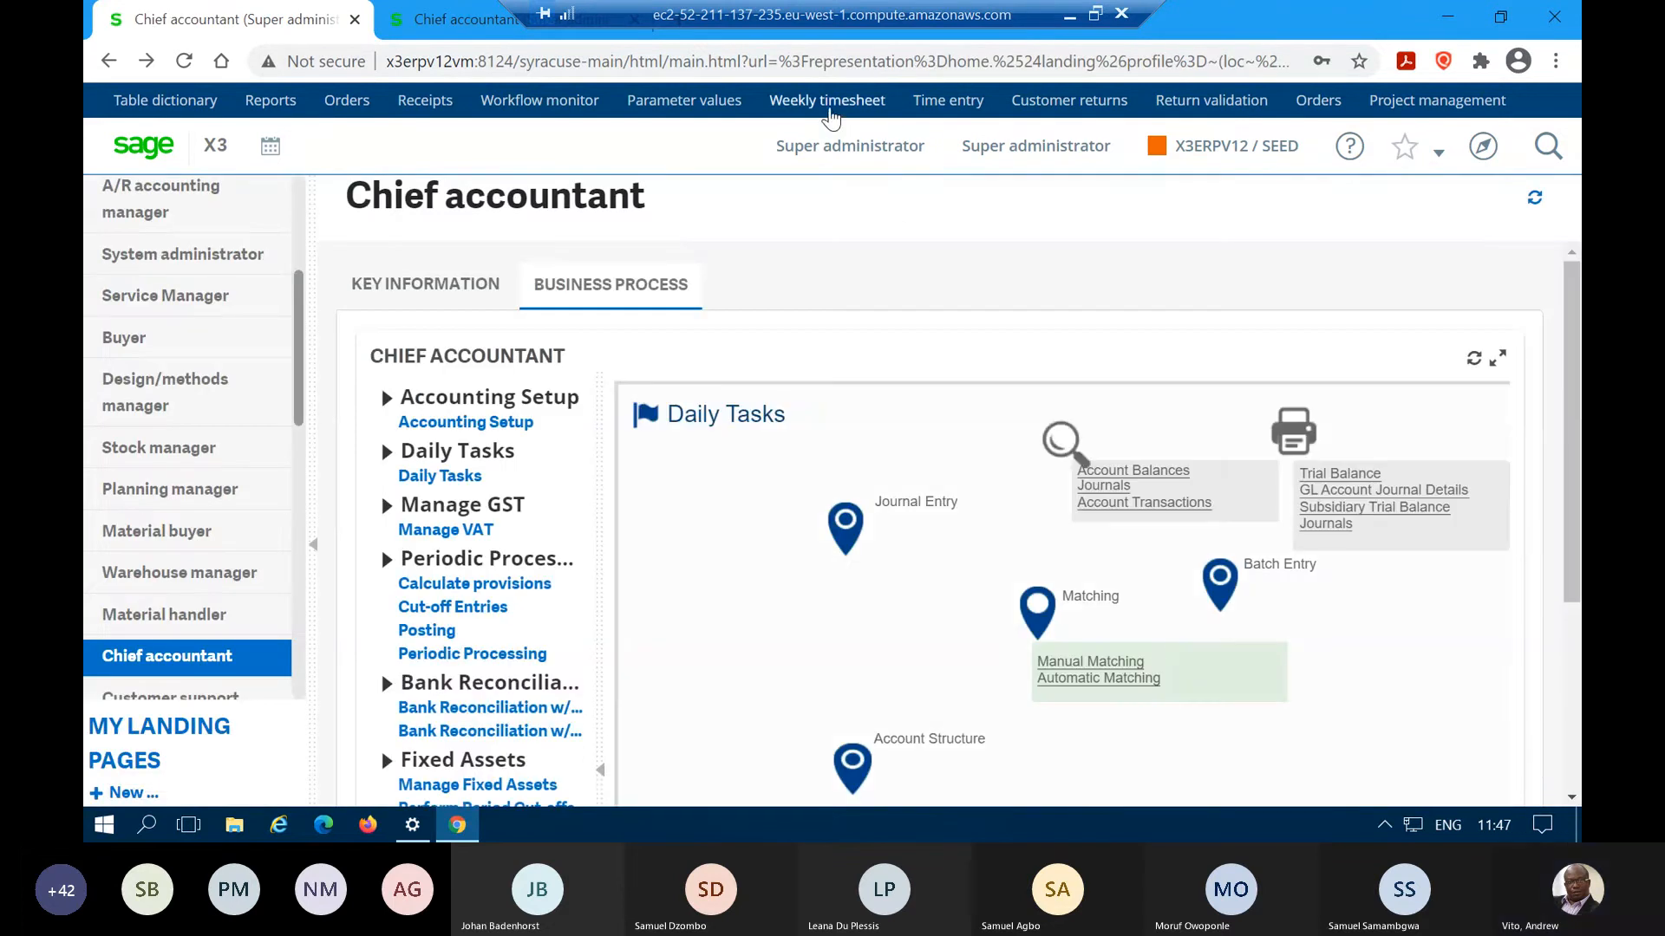
pyautogui.click(831, 103)
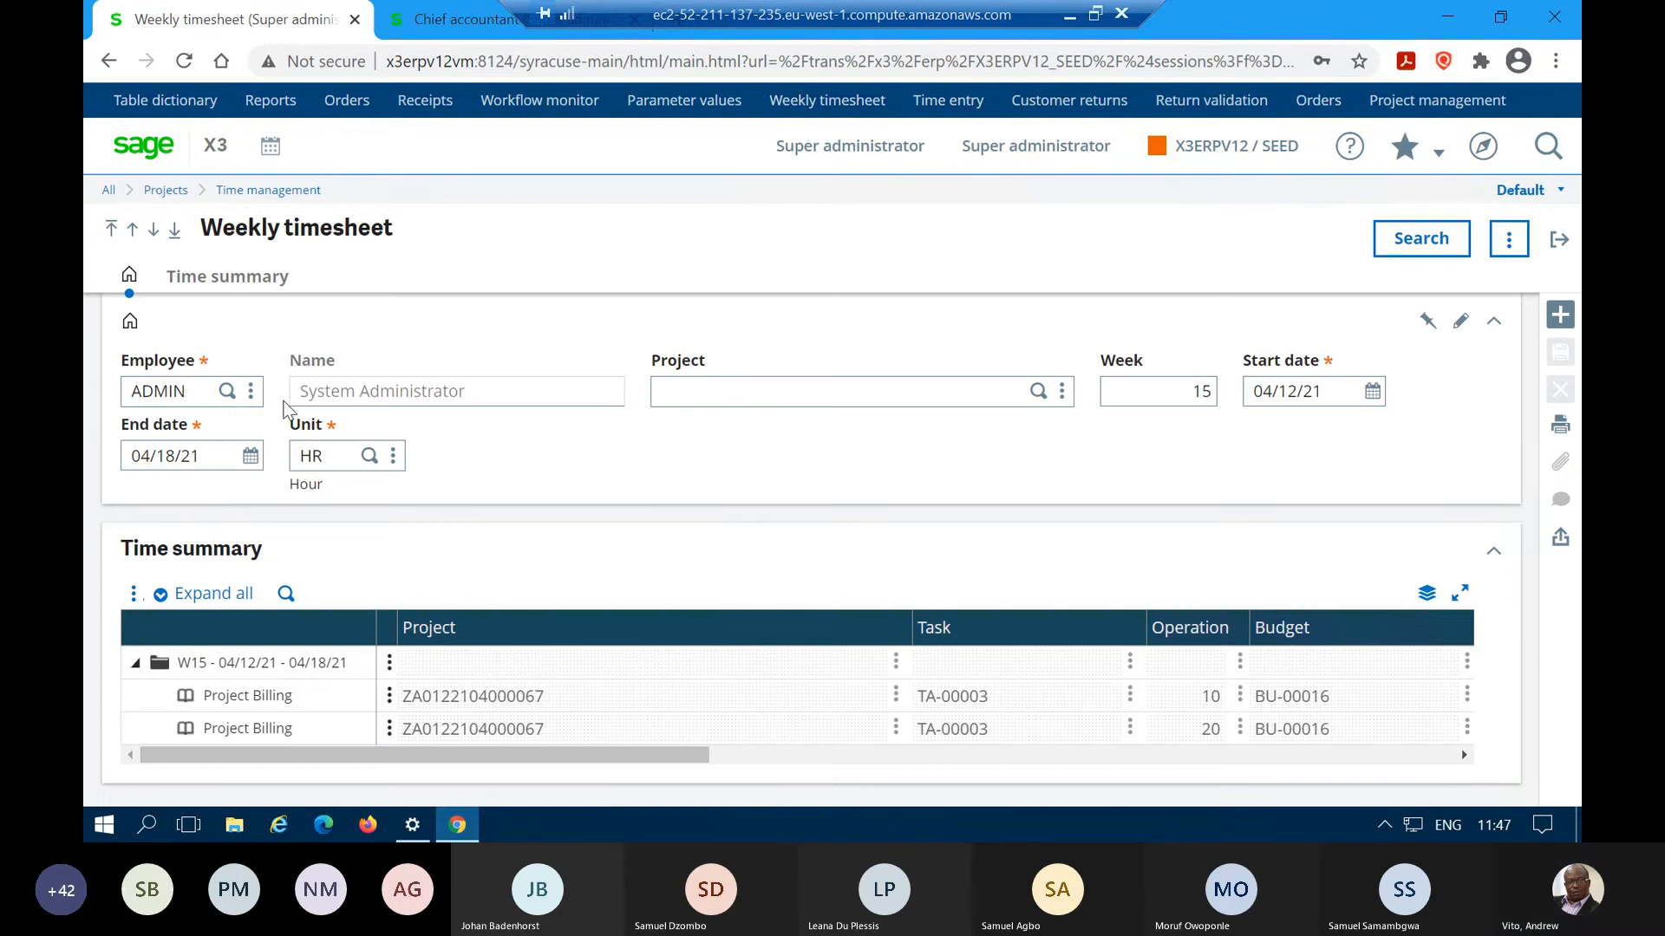
# - Replace the timesheet's employee with XL, open the project user selection and look through the employee codes
pyautogui.click(210, 396)
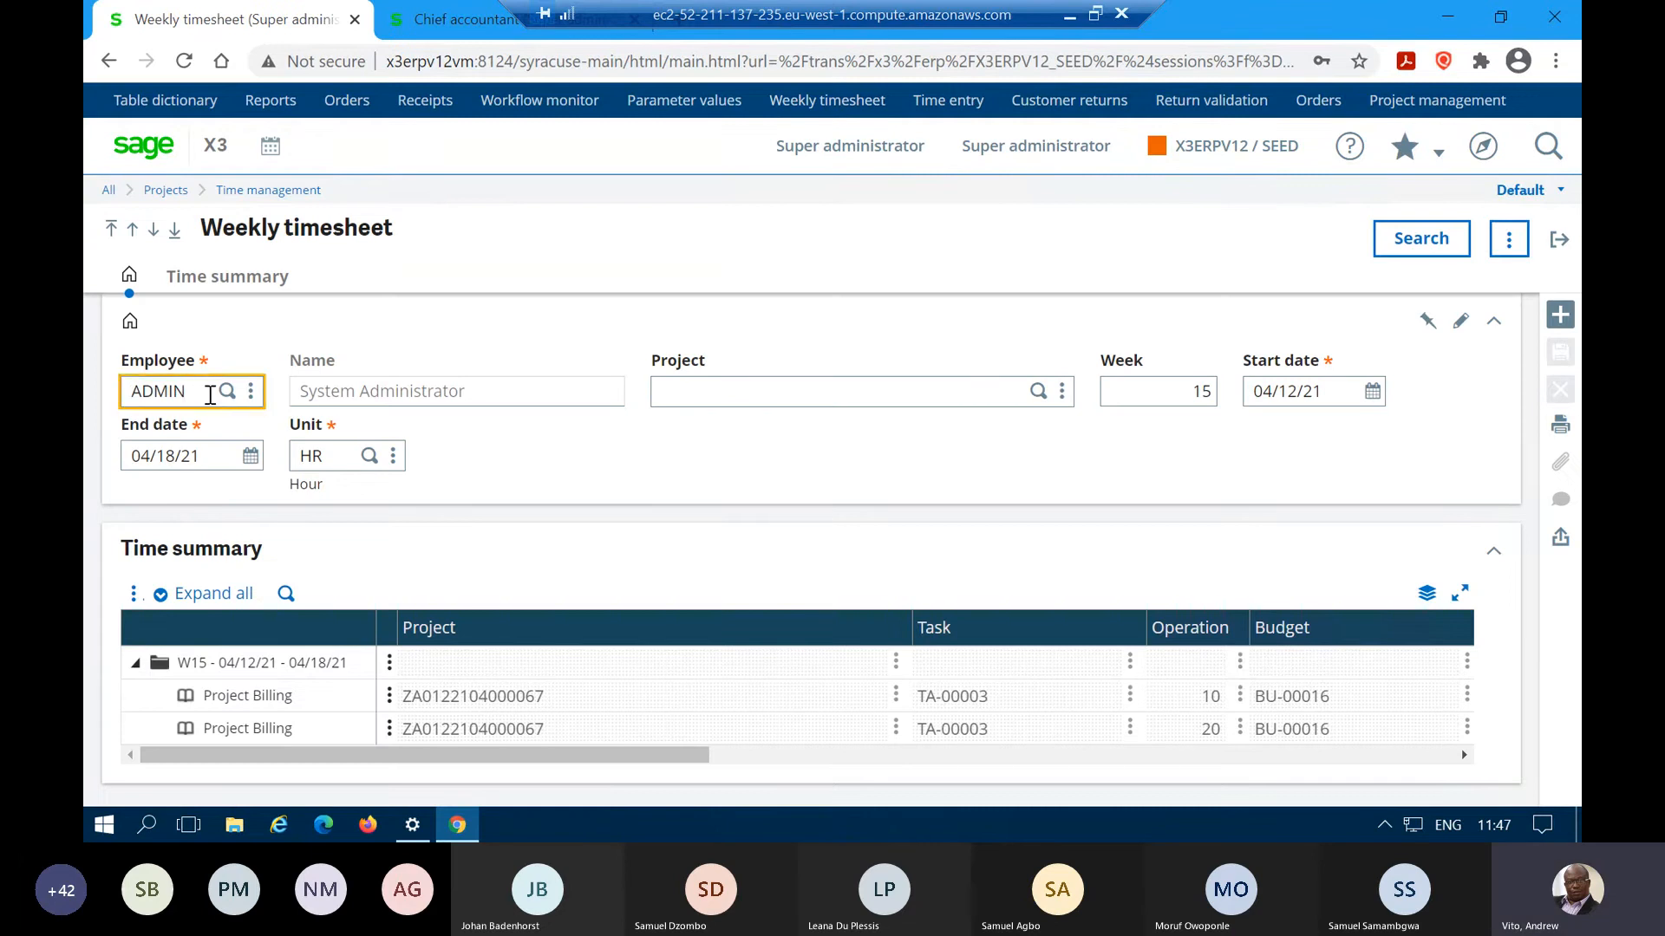
pyautogui.moveTo(210, 396); pyautogui.dragTo(99, 403)
pyautogui.write('XL')
pyautogui.click(230, 397)
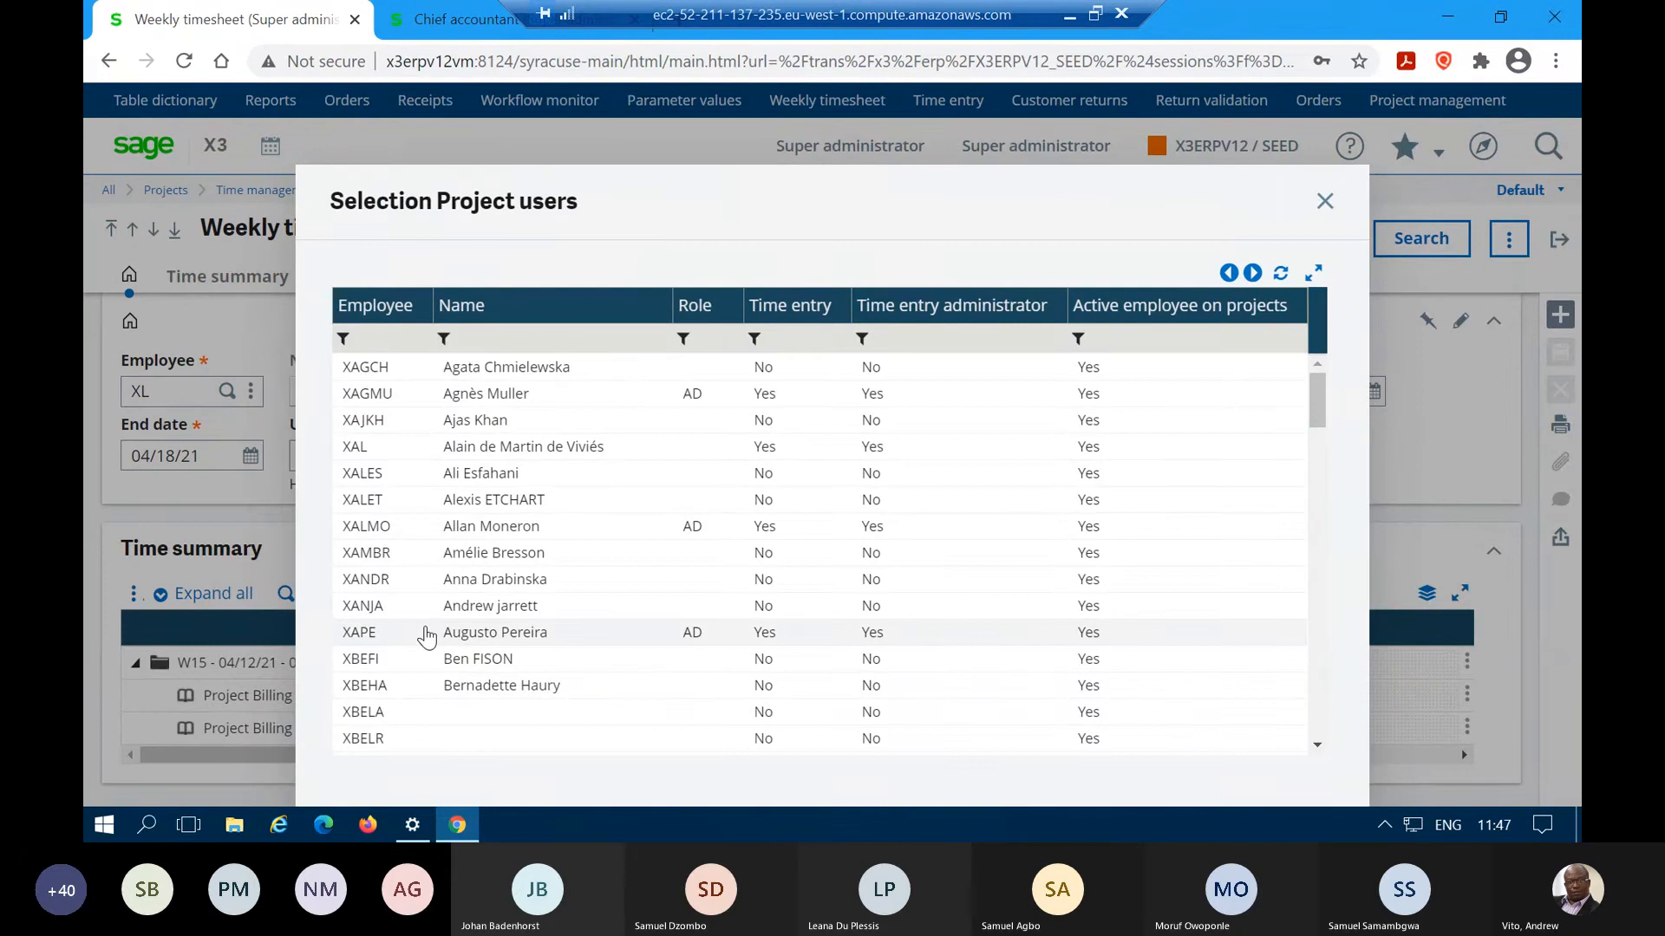
pyautogui.scroll(-3, 423, 598)
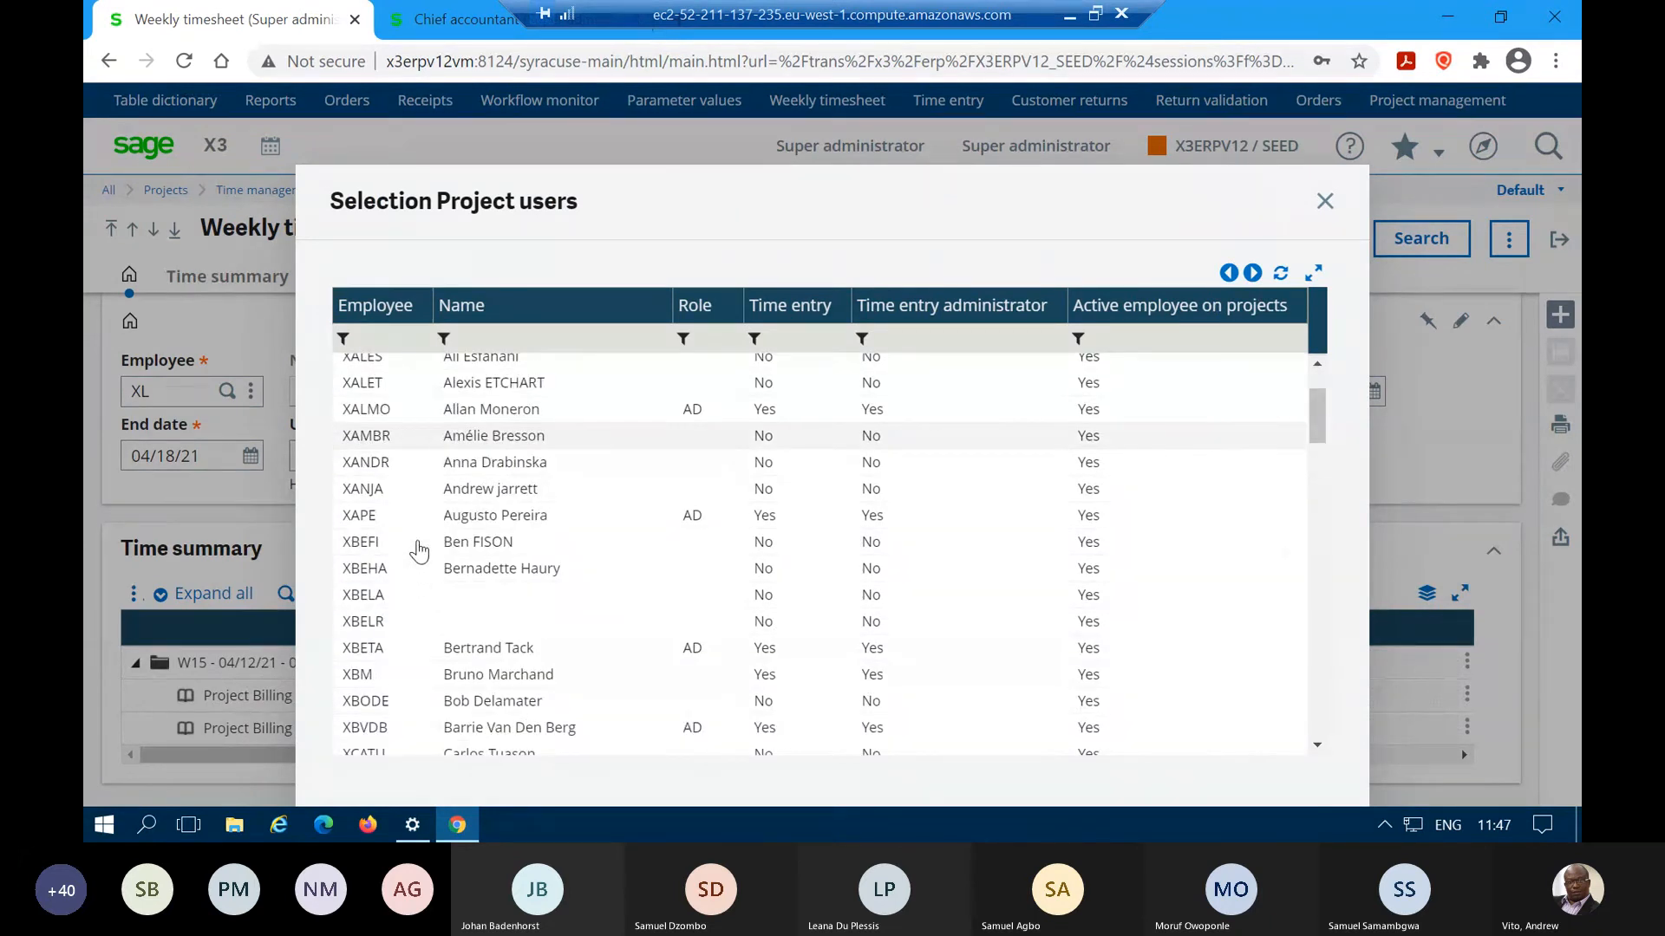
pyautogui.scroll(-10, 422, 539)
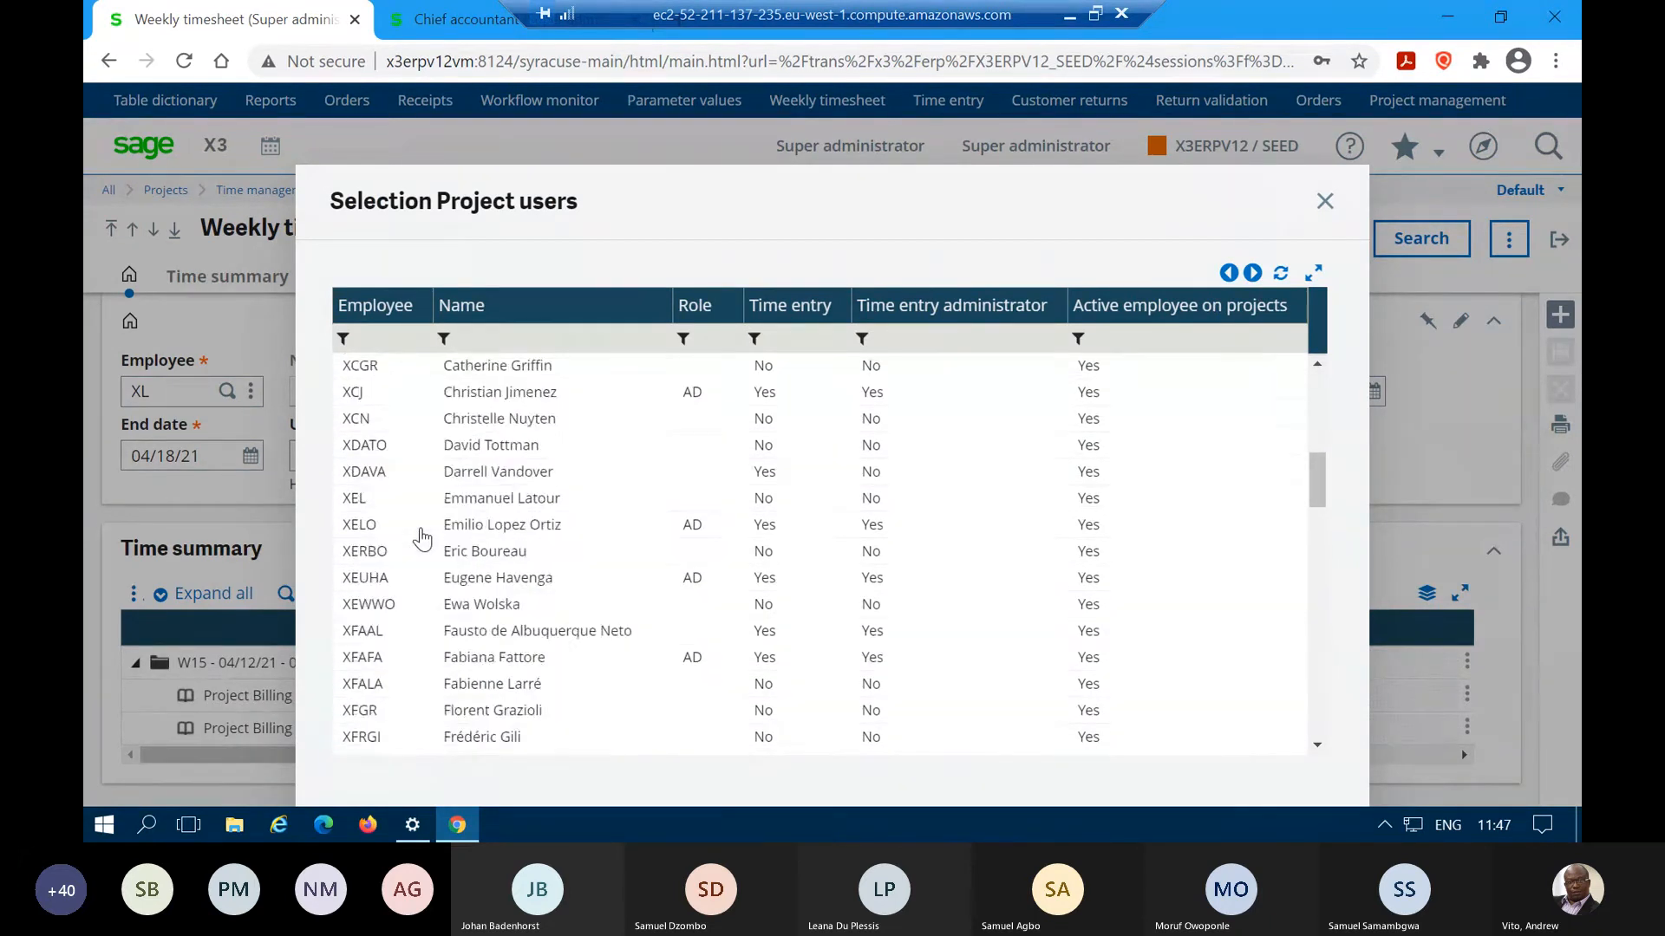
pyautogui.scroll(-8, 422, 539)
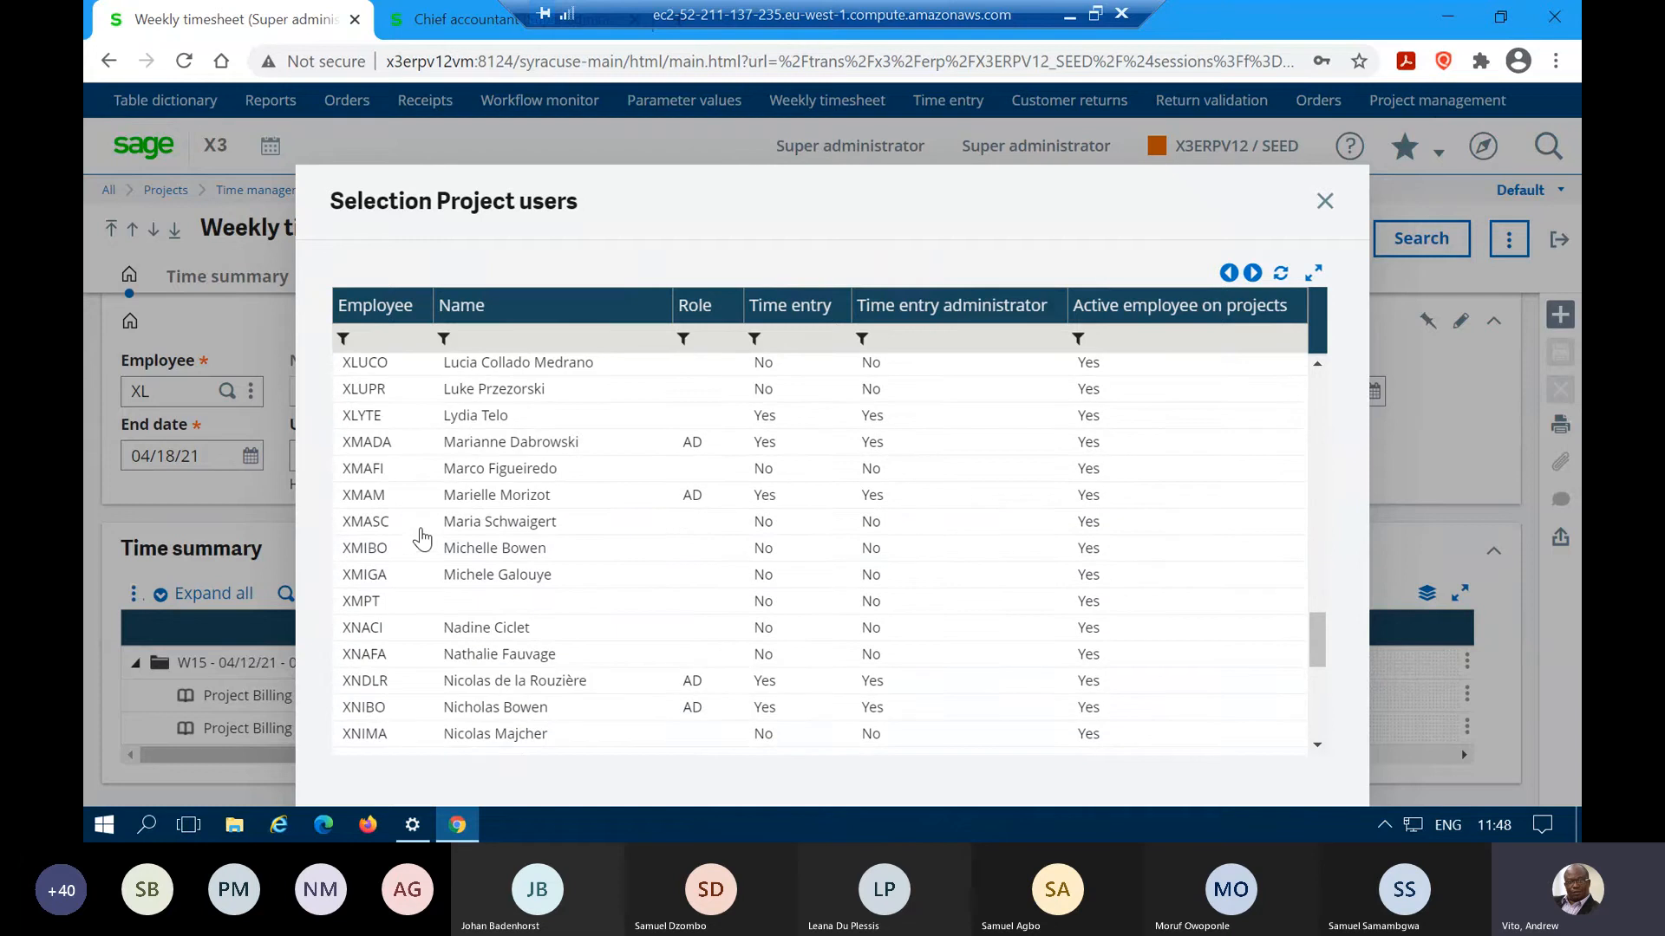
pyautogui.scroll(5, 419, 555)
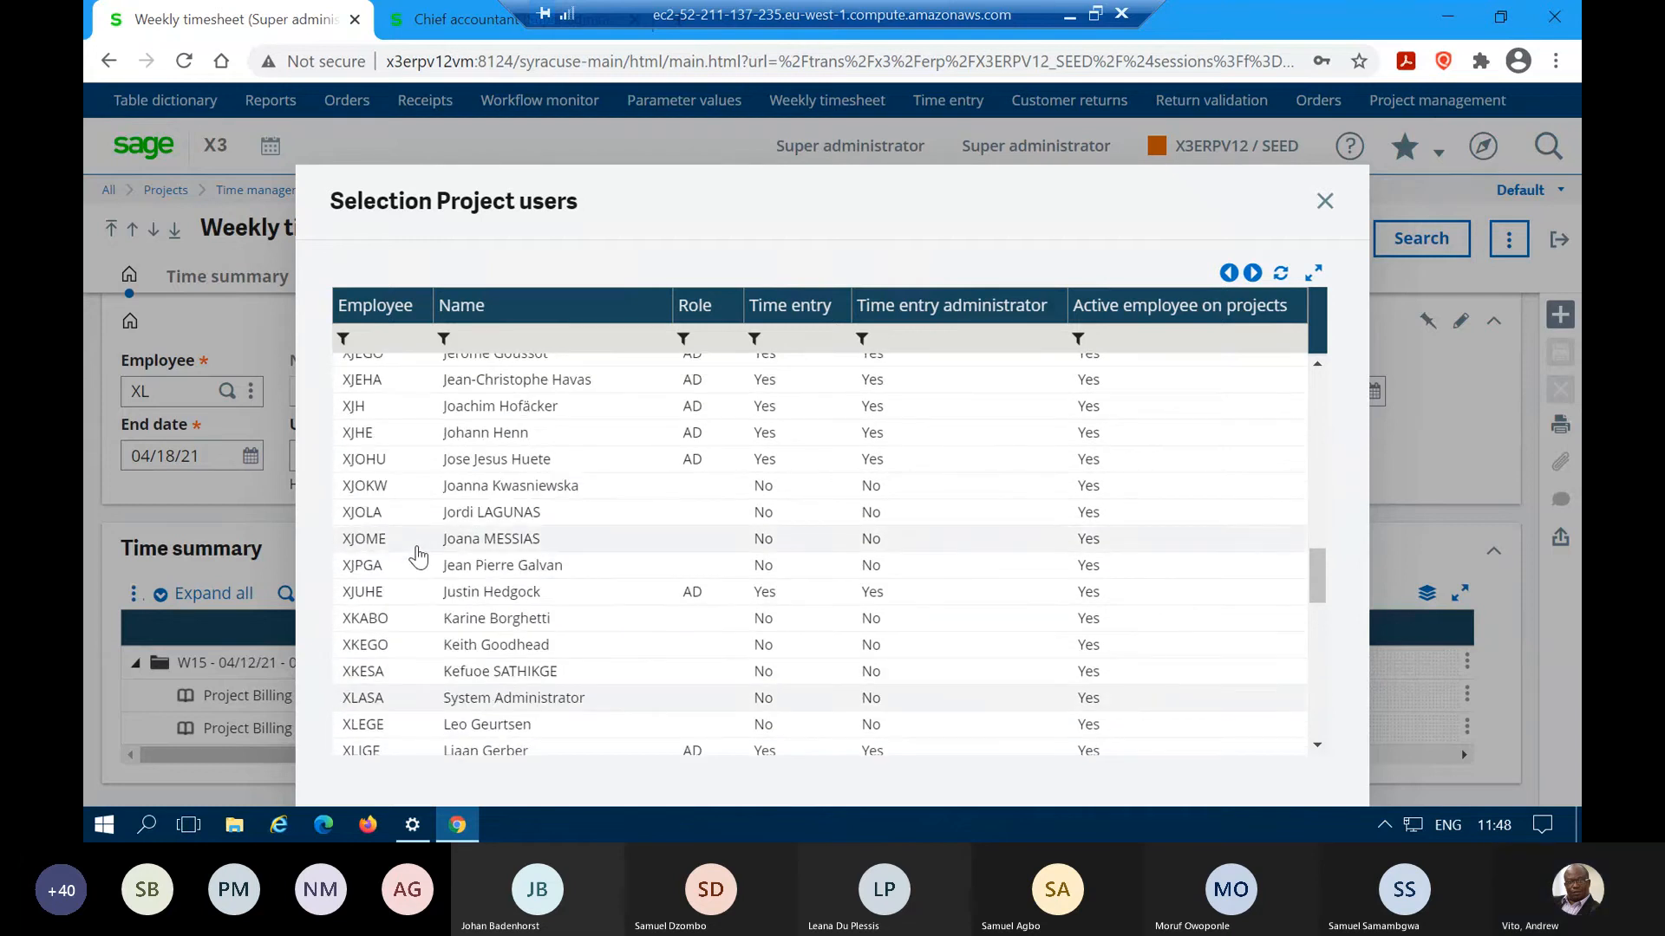
pyautogui.scroll(5, 419, 555)
pyautogui.scroll(10, 434, 520)
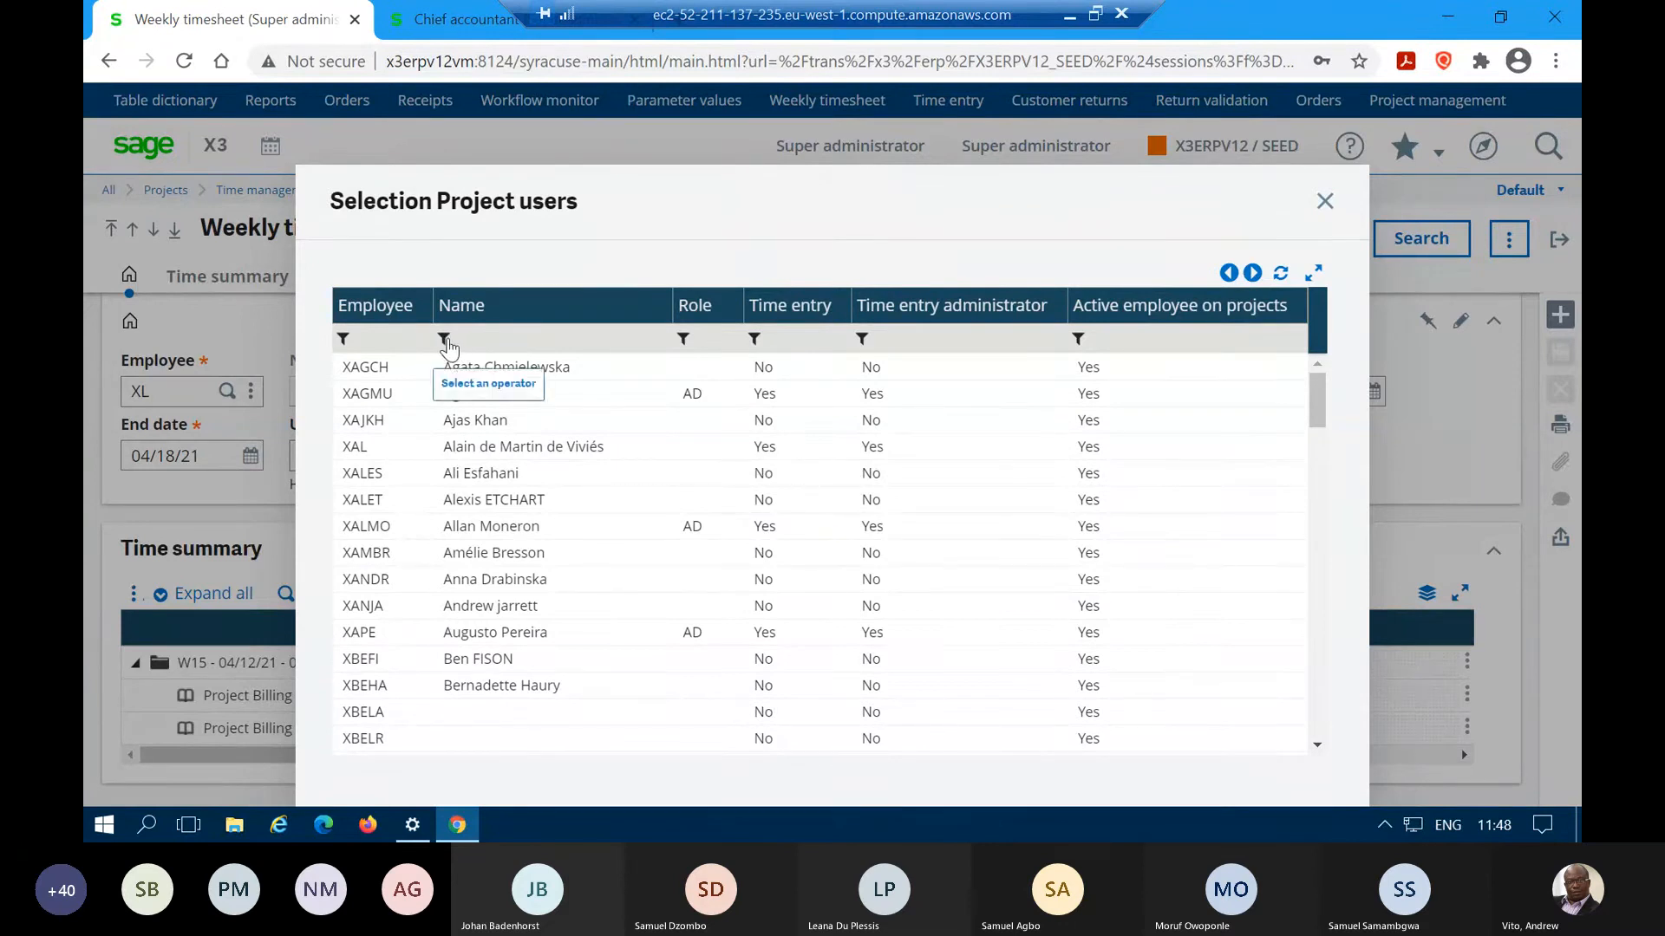
# - Filter the project users by part of the employee's name and select XLSEY for the weekly timesheet
pyautogui.click(453, 343)
pyautogui.click(480, 401)
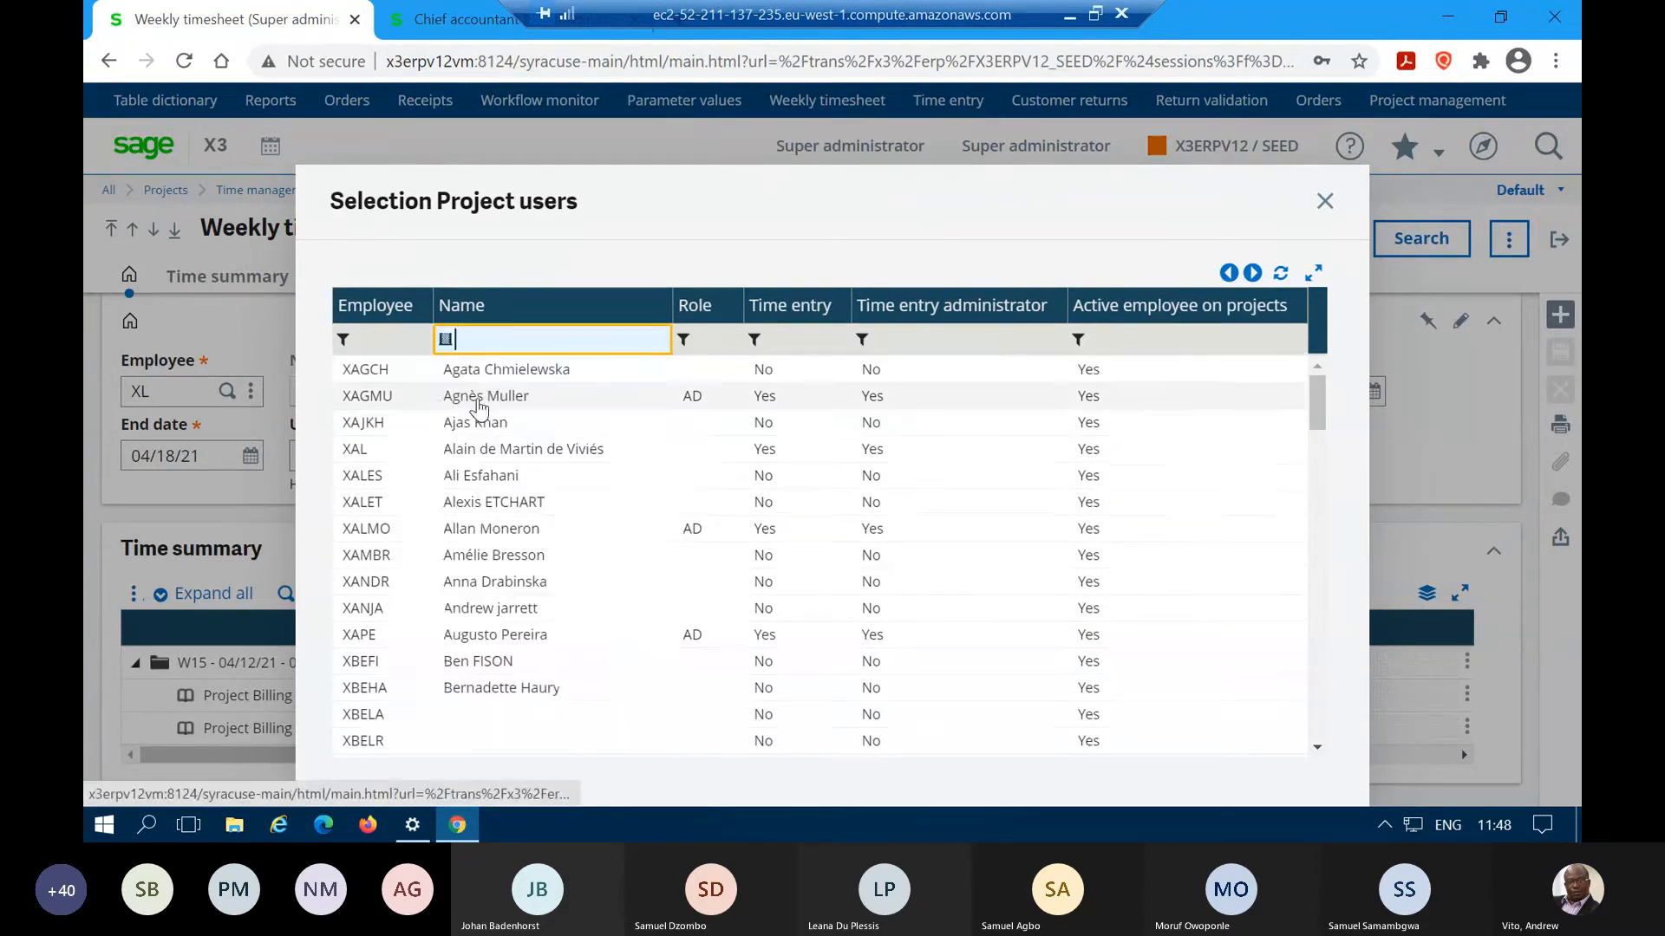
pyautogui.write('Lau')
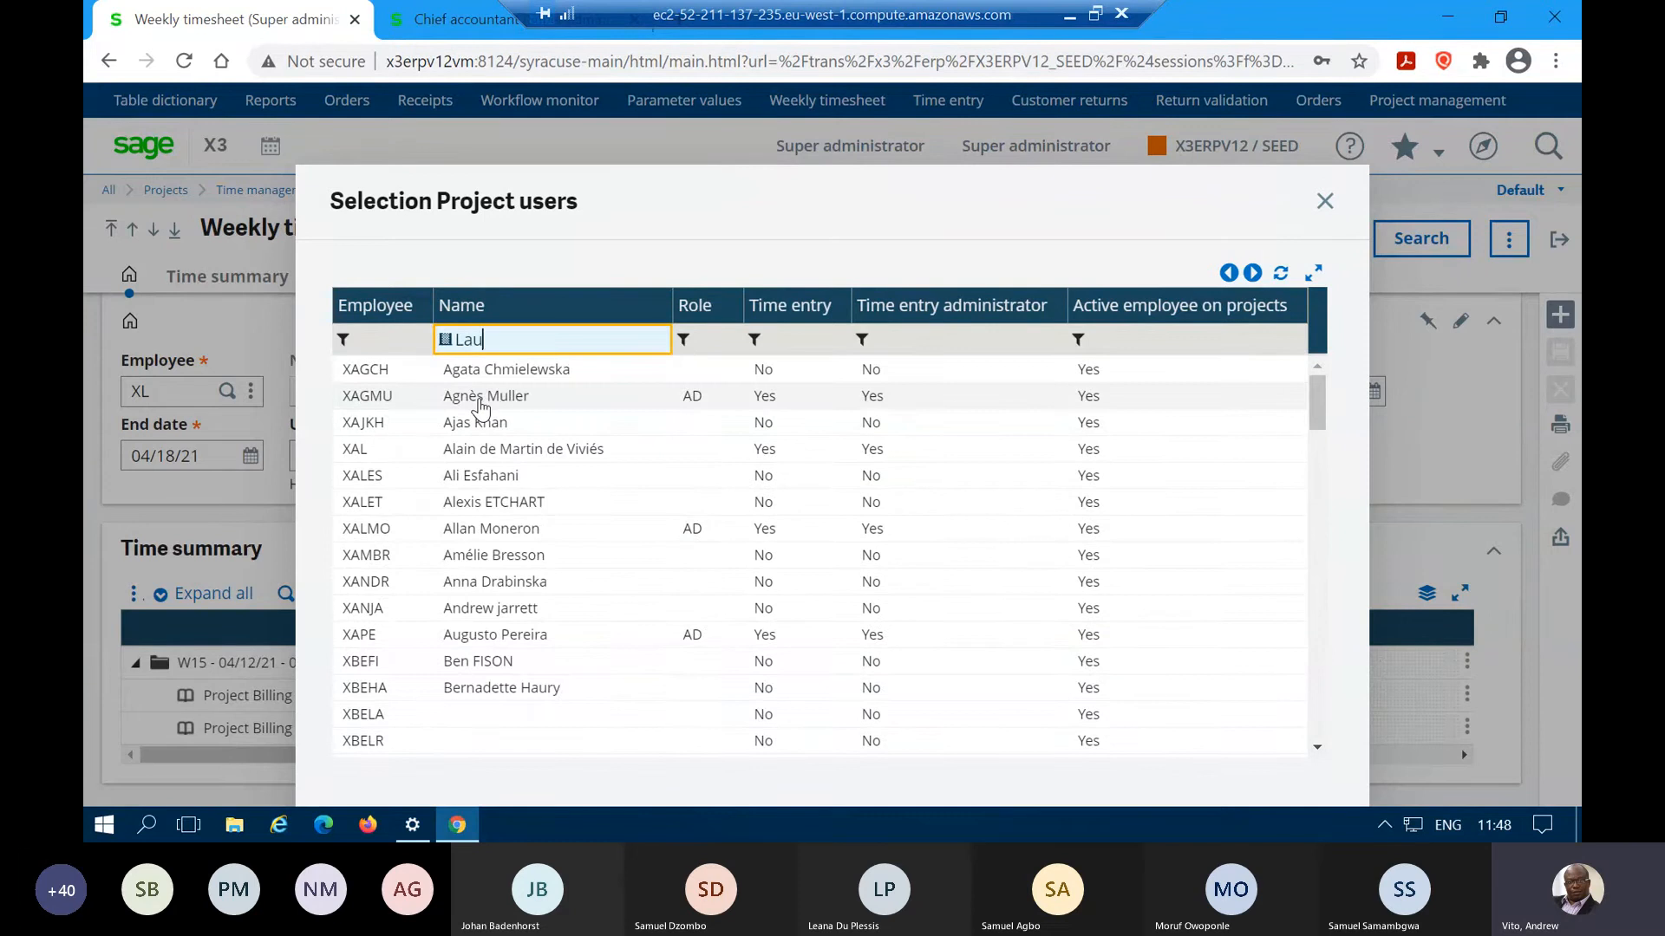
pyautogui.press('Return')
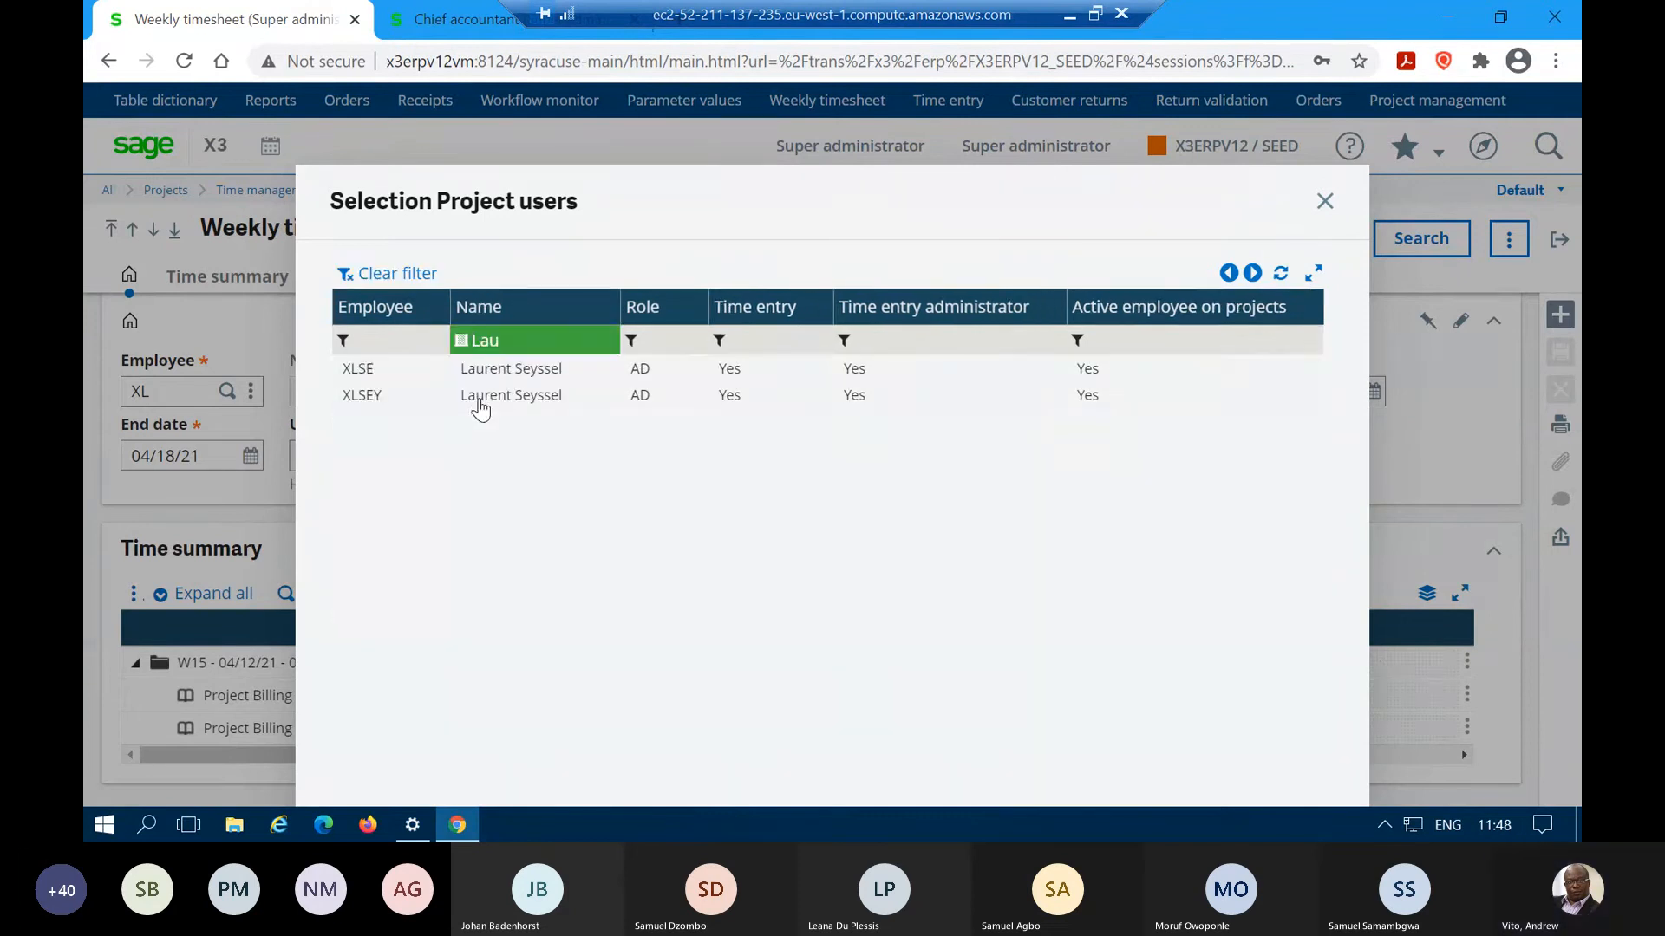
pyautogui.click(499, 394)
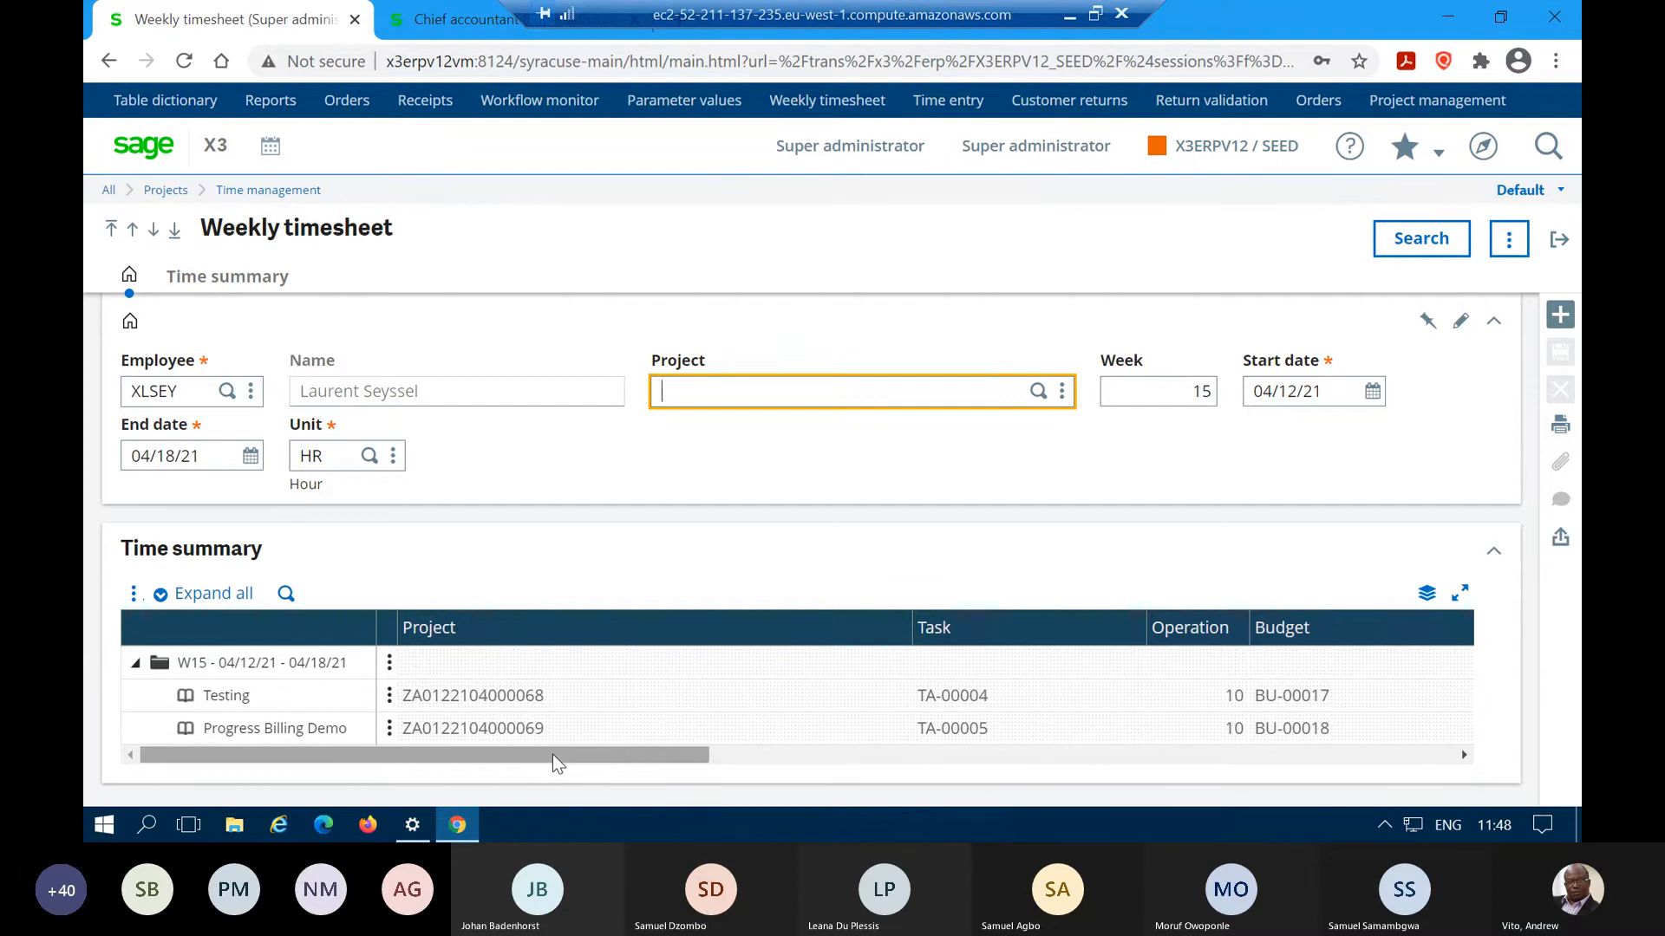
# - Examine the time summary for the Testing and Progress Billing Demo lines, including their tasks, descriptions and Monday and Tuesday hours
pyautogui.moveTo(553, 754); pyautogui.dragTo(759, 781)
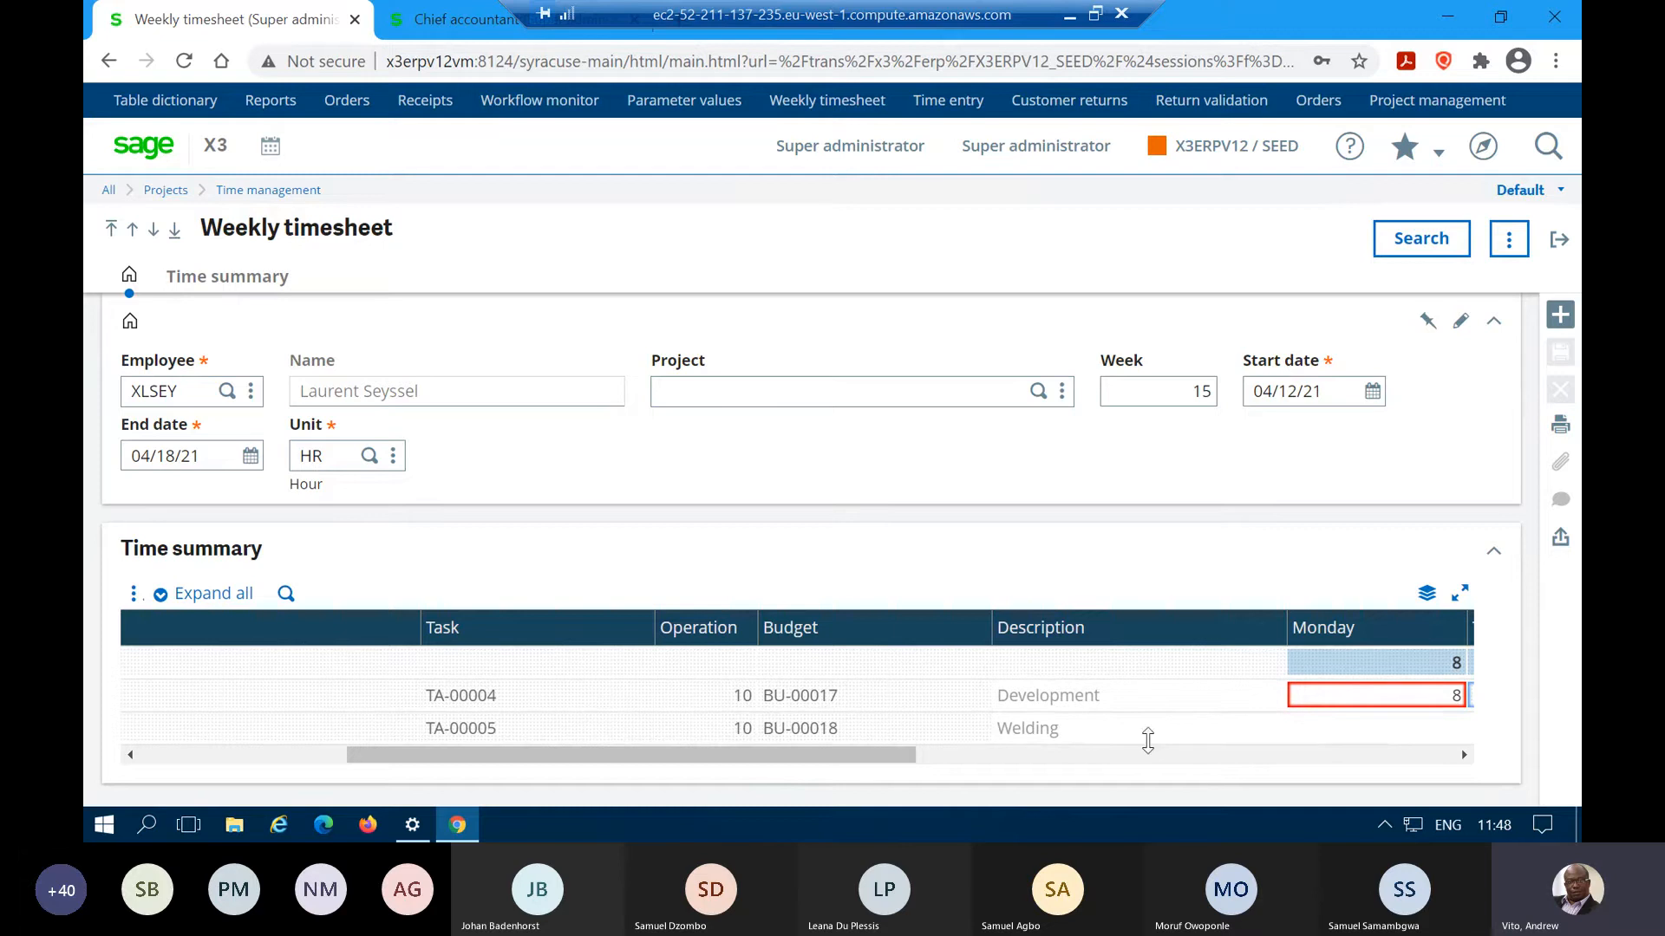
pyautogui.moveTo(715, 751); pyautogui.dragTo(475, 775)
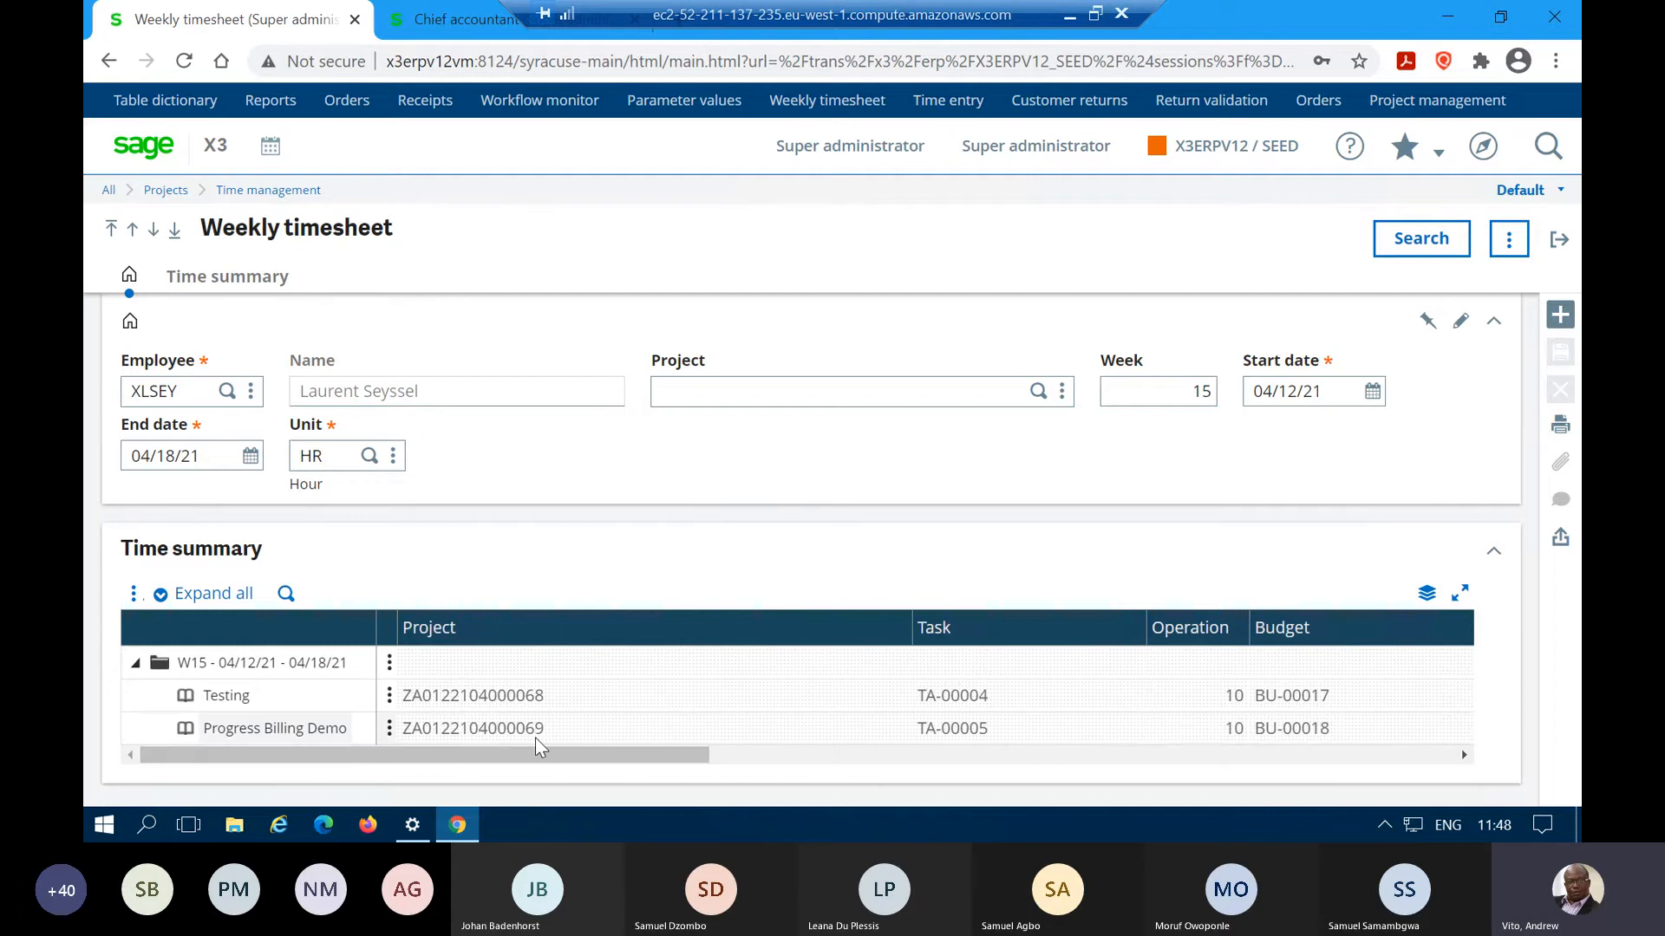
pyautogui.moveTo(545, 753); pyautogui.dragTo(1048, 763)
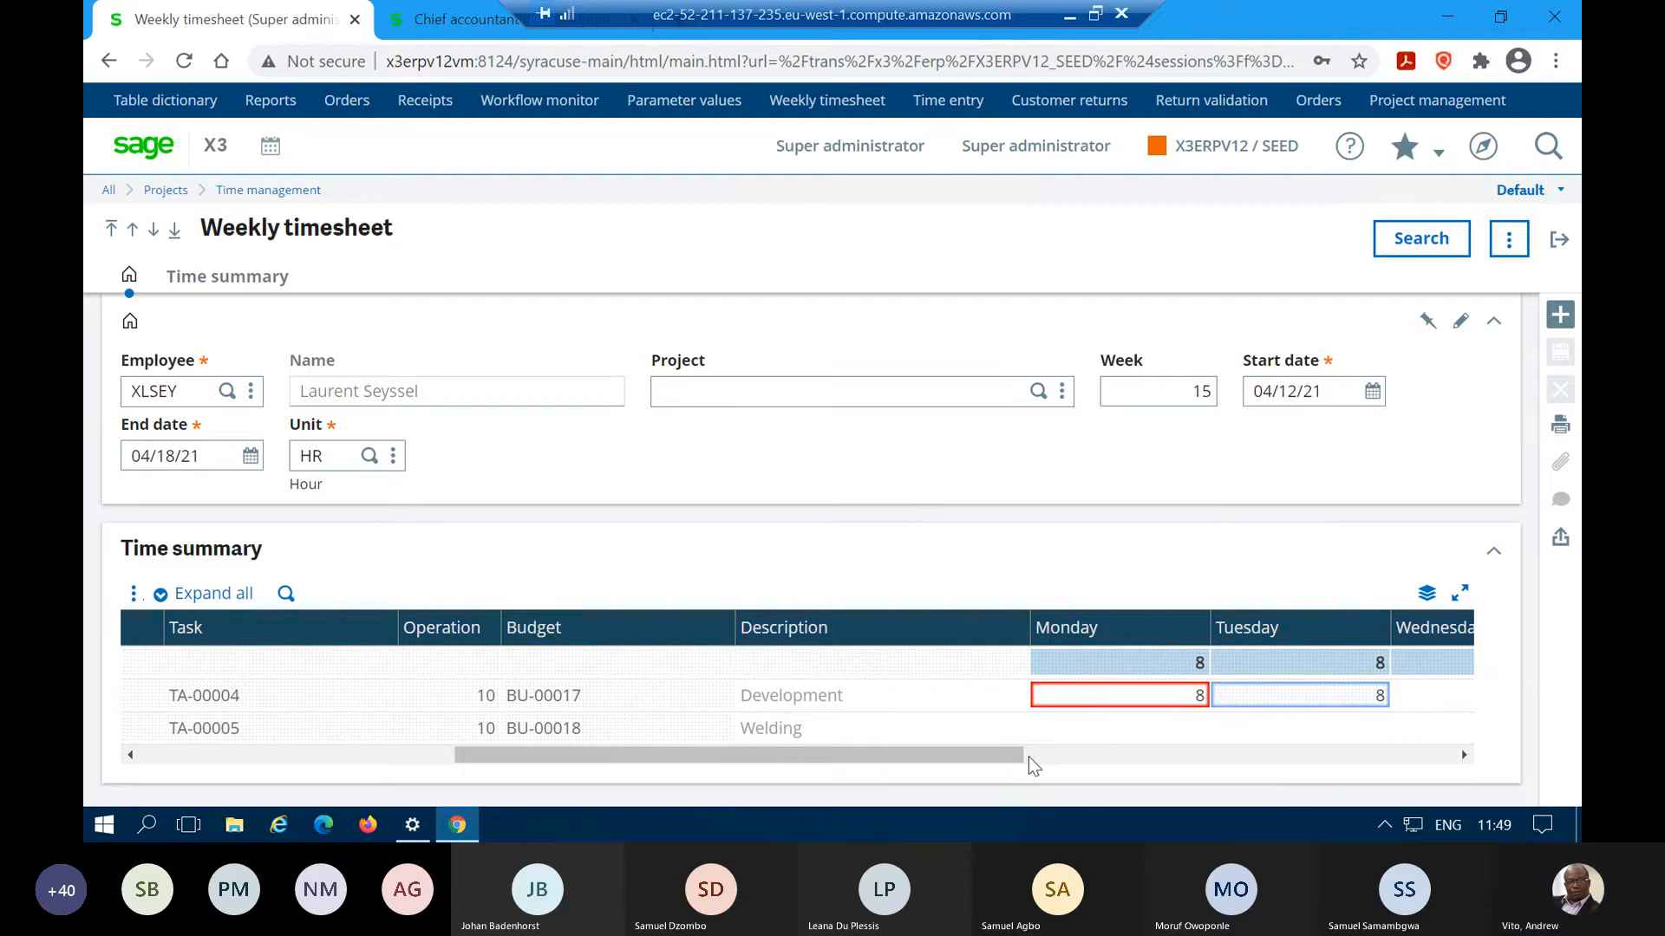
pyautogui.hscroll(1, 1011, 759)
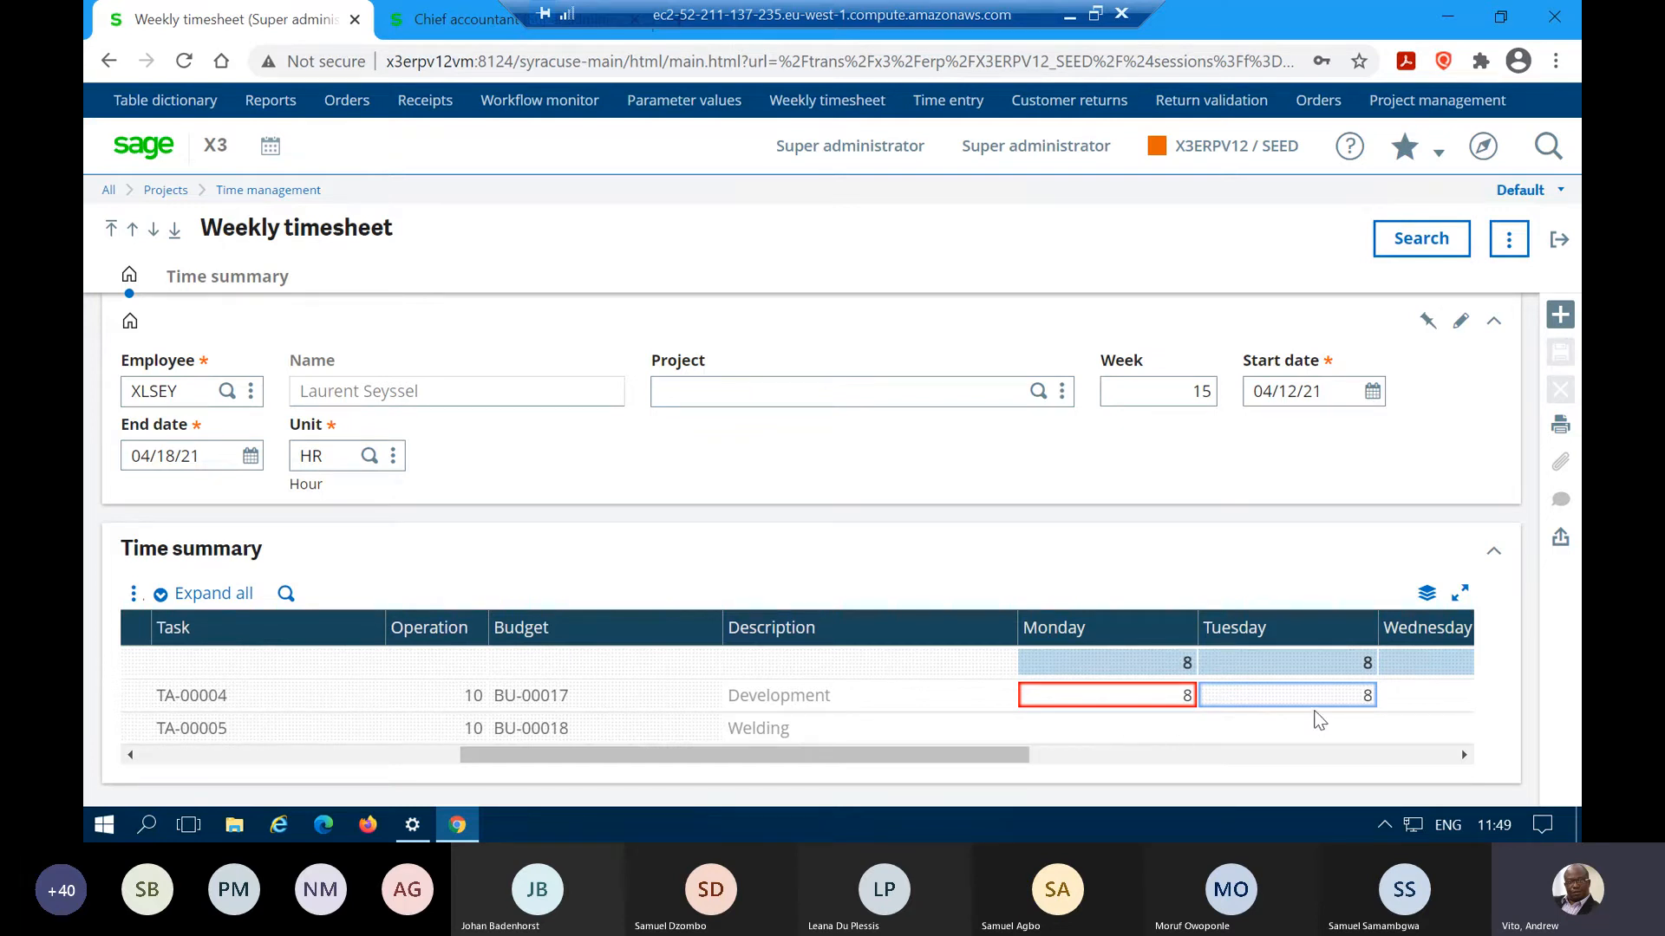
# - Restrict the weekly timesheet to the Progress Billing Demo project and search for its time lines
pyautogui.click(1560, 351)
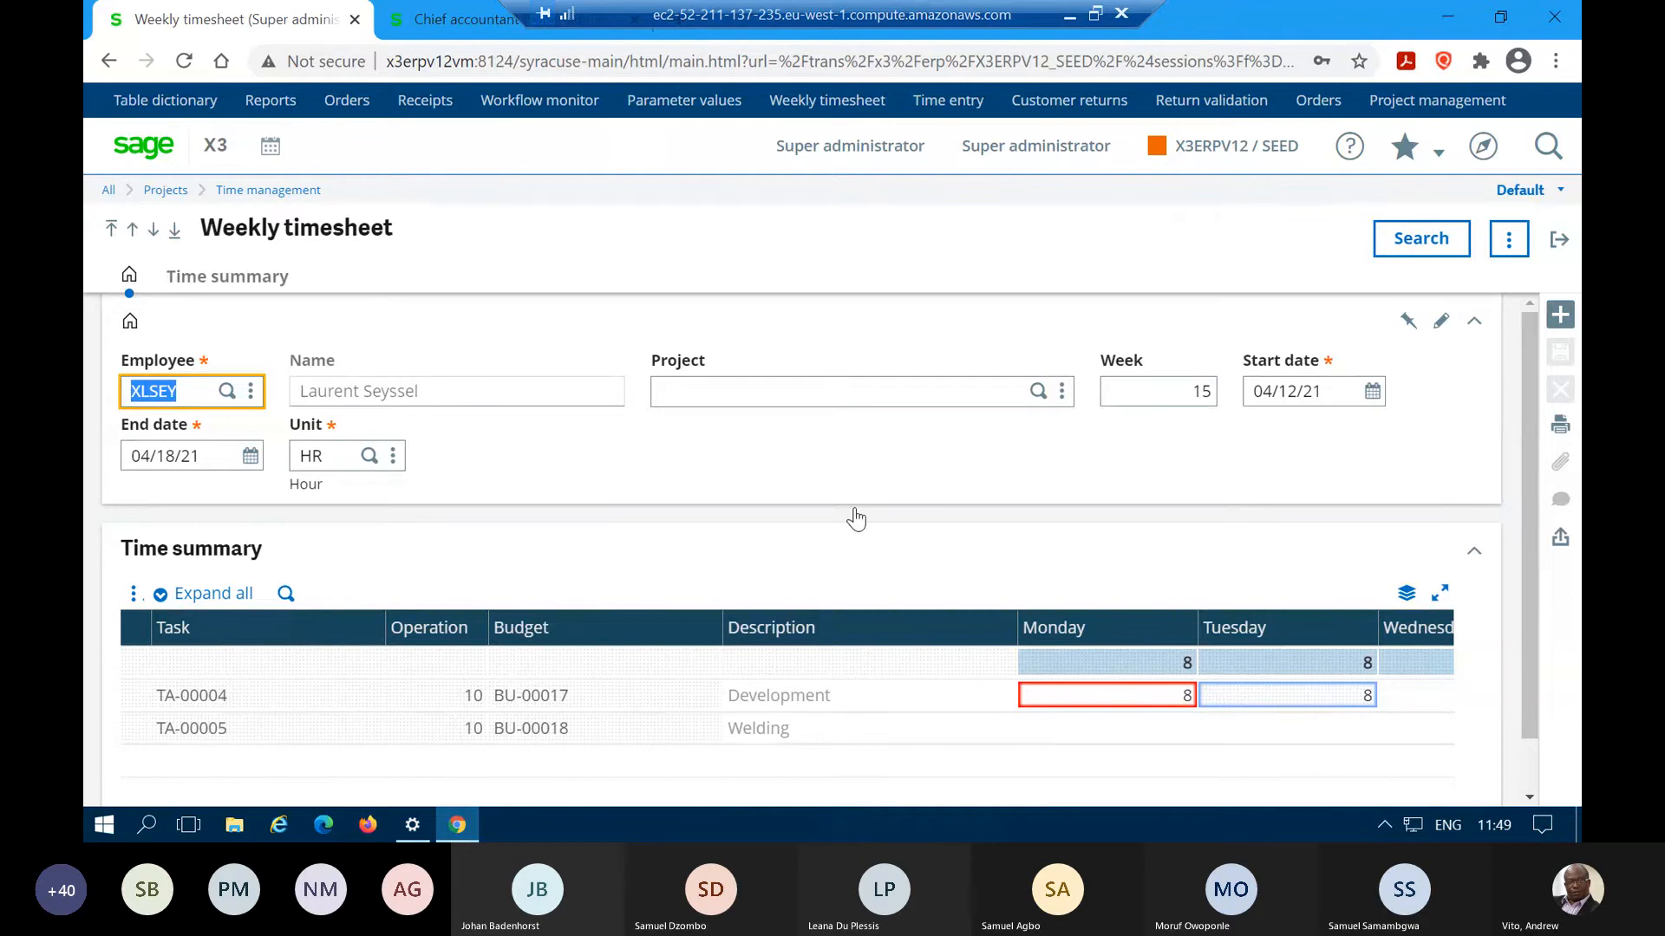
pyautogui.click(790, 392)
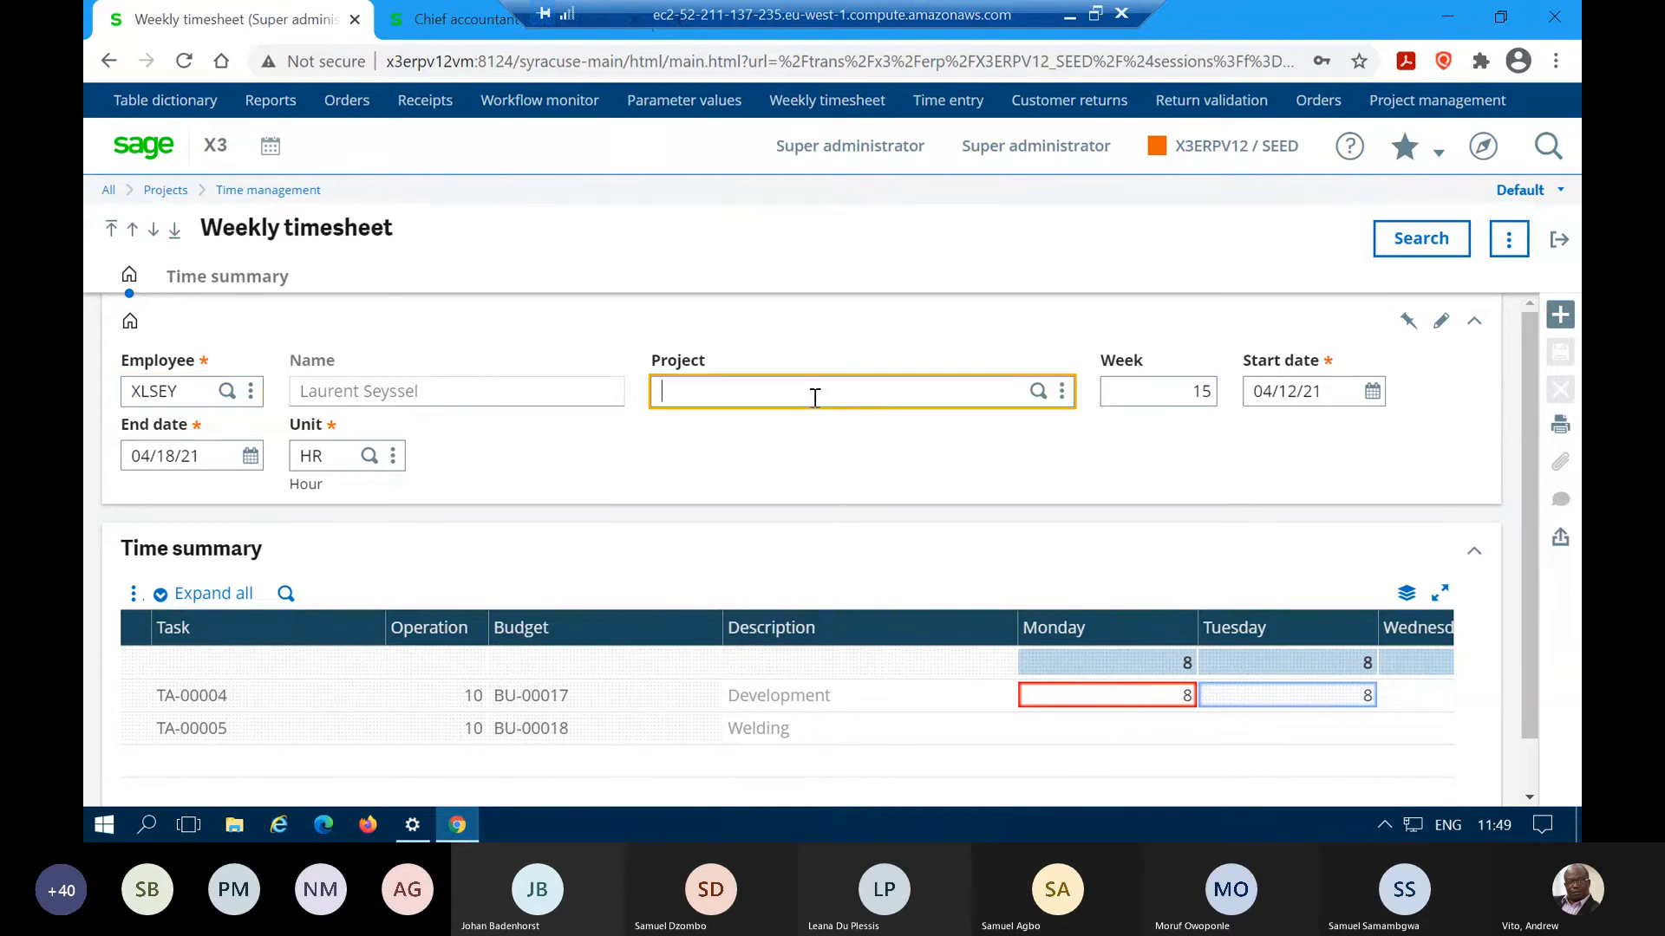
pyautogui.click(1043, 398)
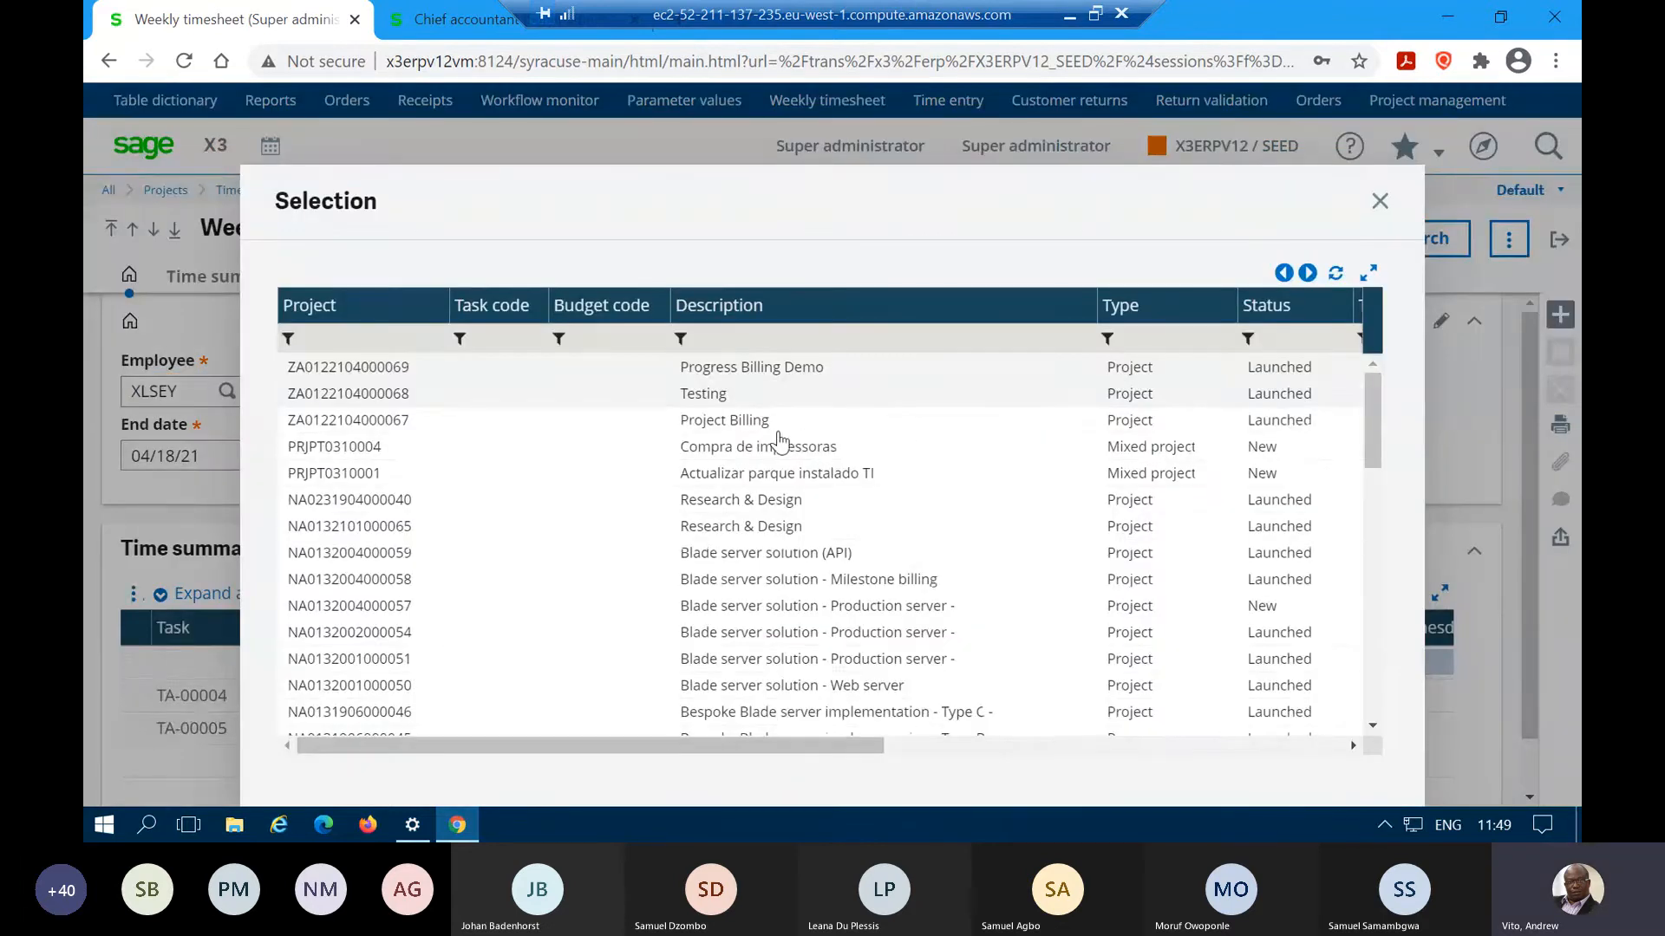
pyautogui.click(702, 373)
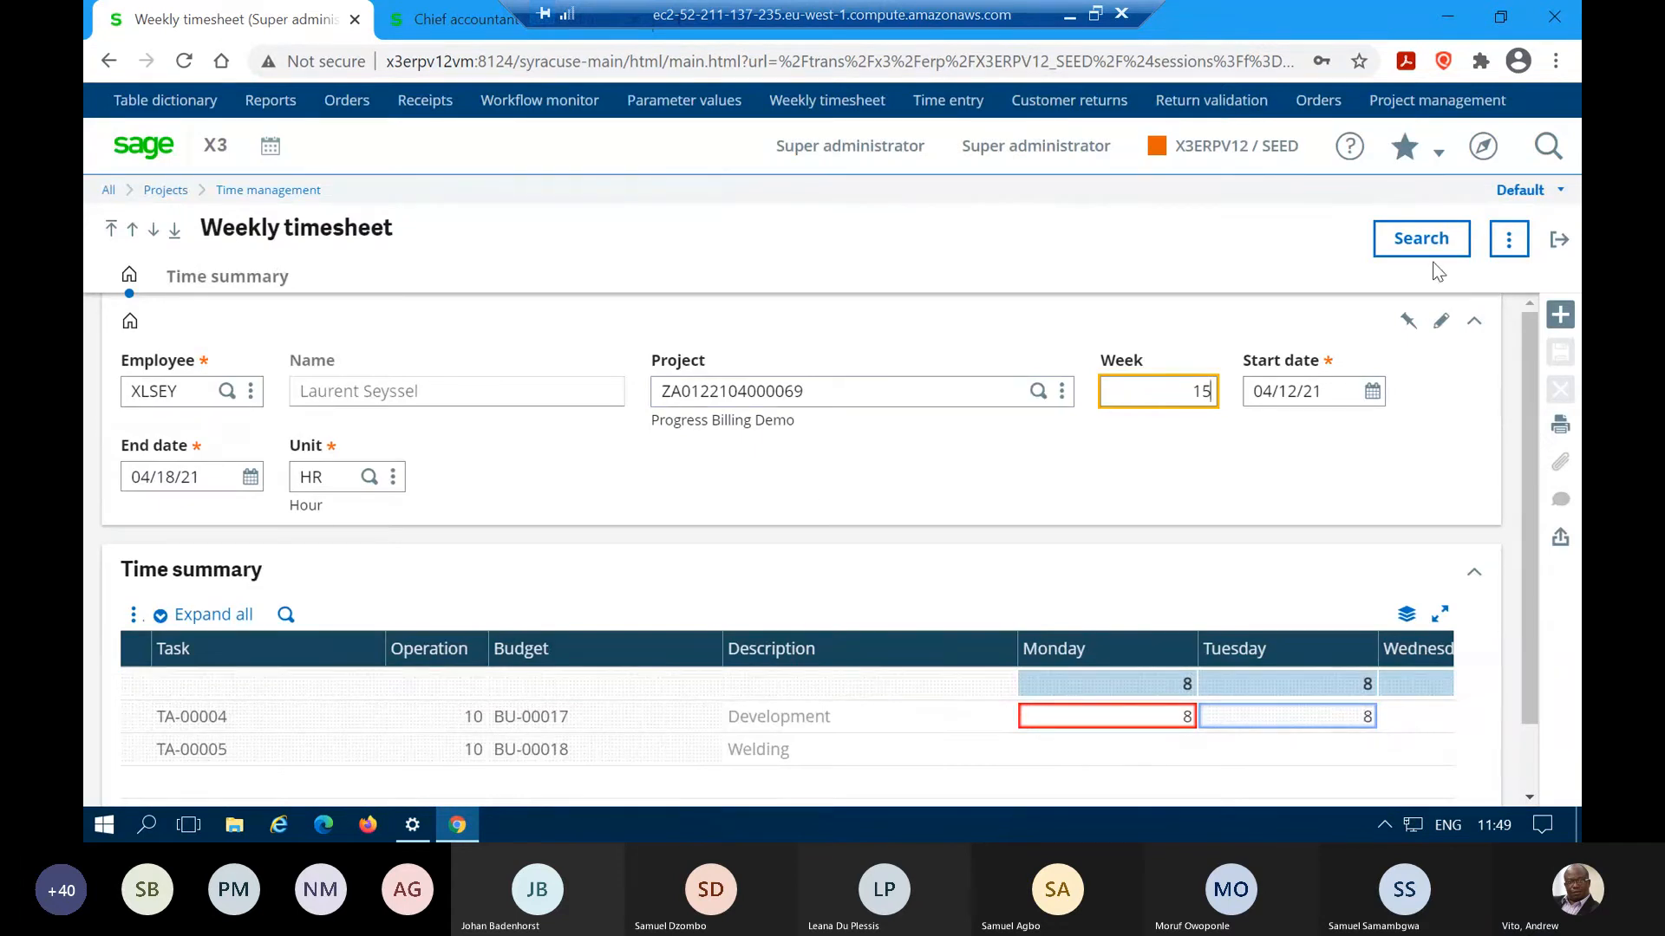
pyautogui.click(1421, 238)
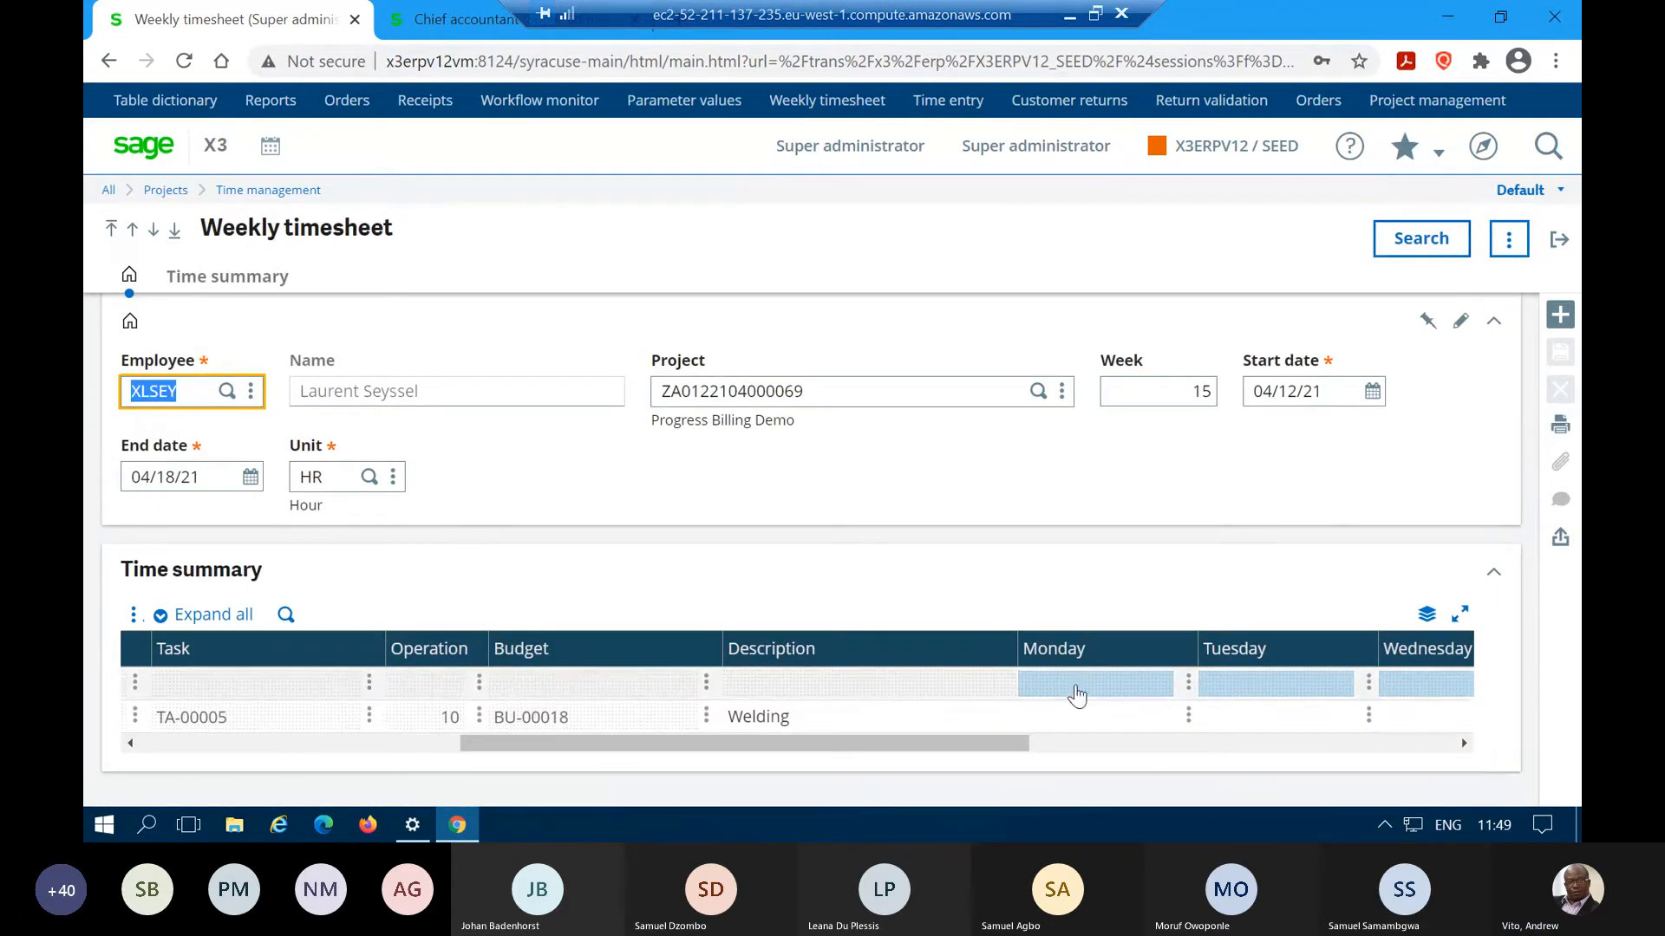
# - Enter 5 hours on Monday and 8 hours on Tuesday for the Welding task, and save the timesheet
pyautogui.click(1116, 722)
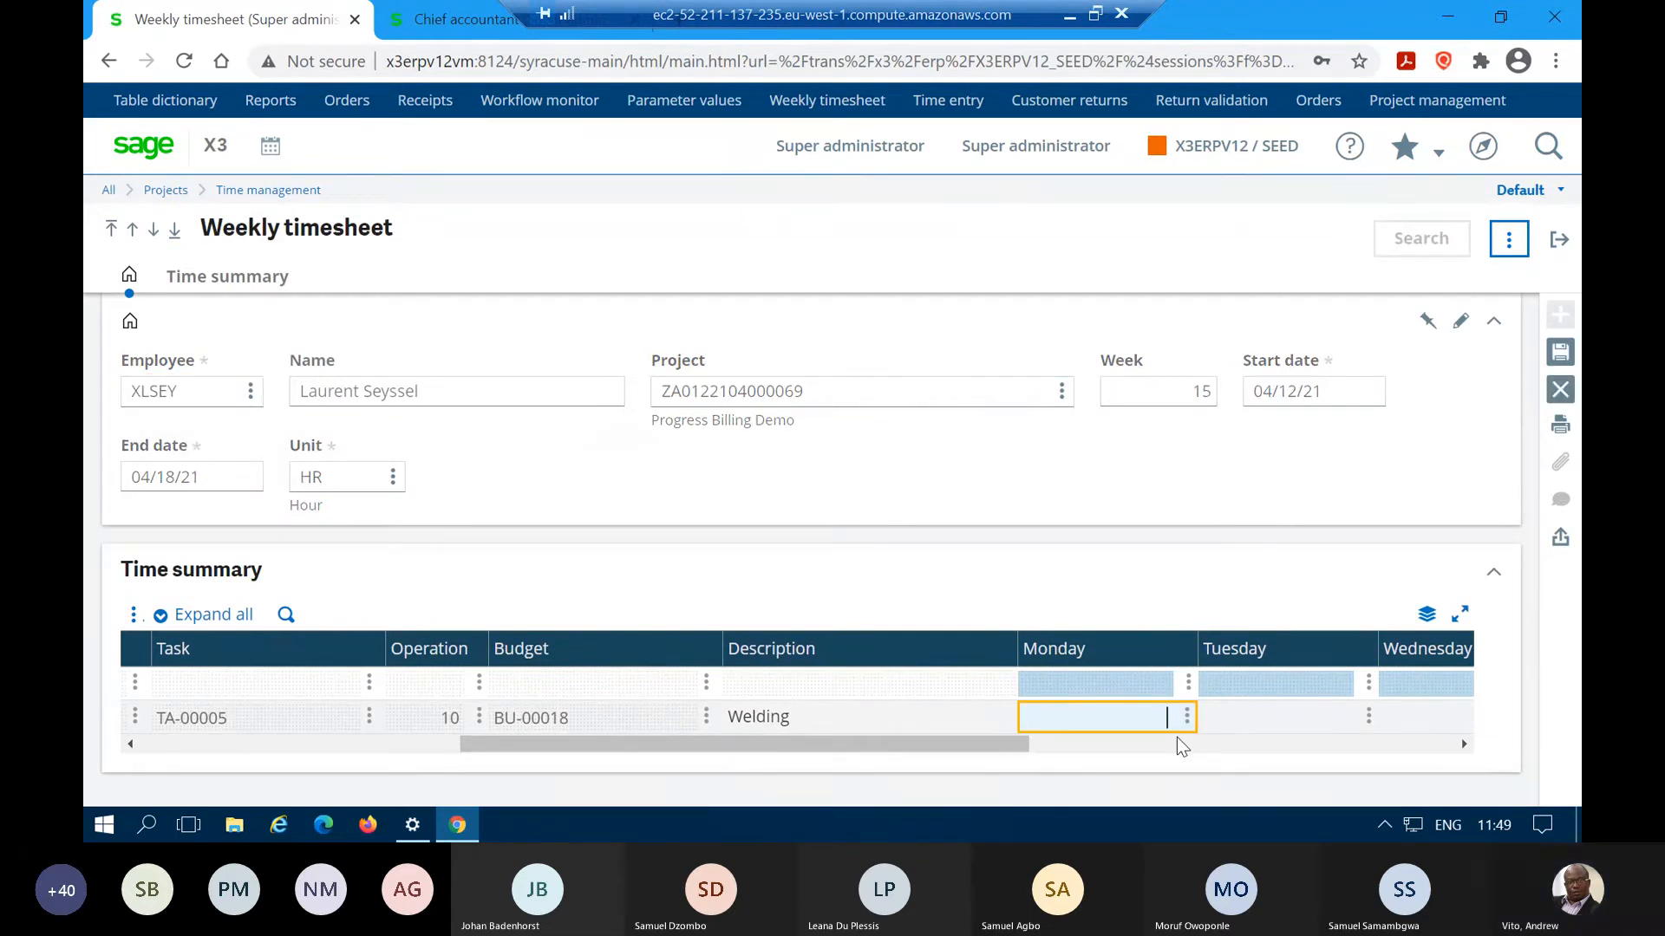
pyautogui.write('5')
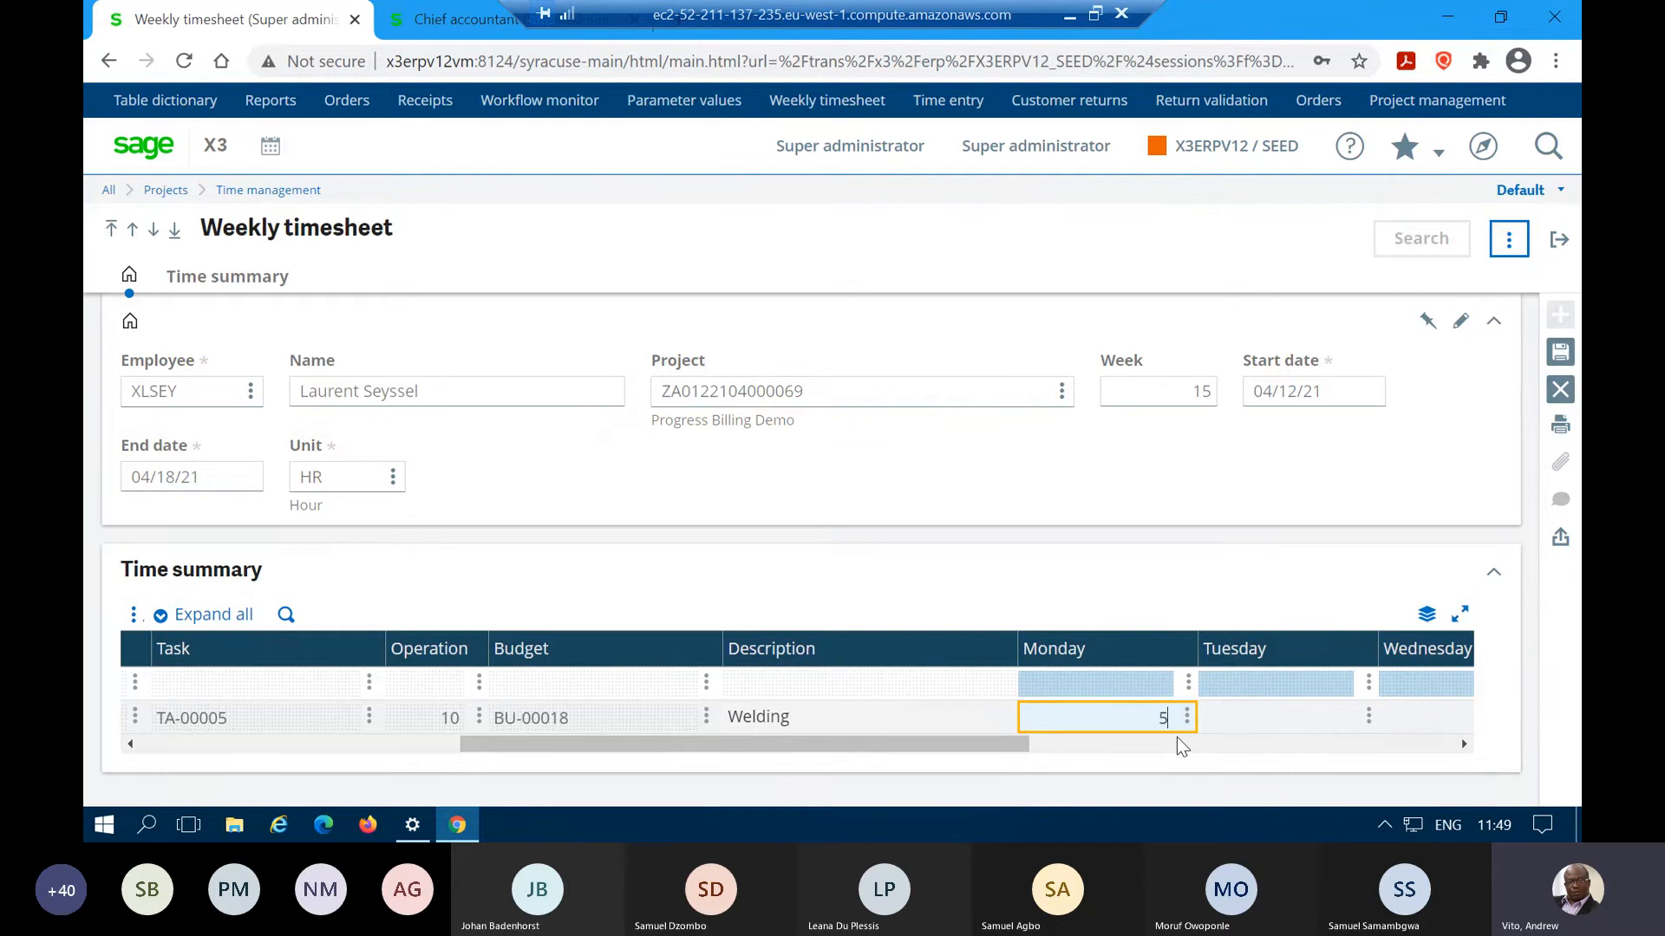
pyautogui.press('Tab')
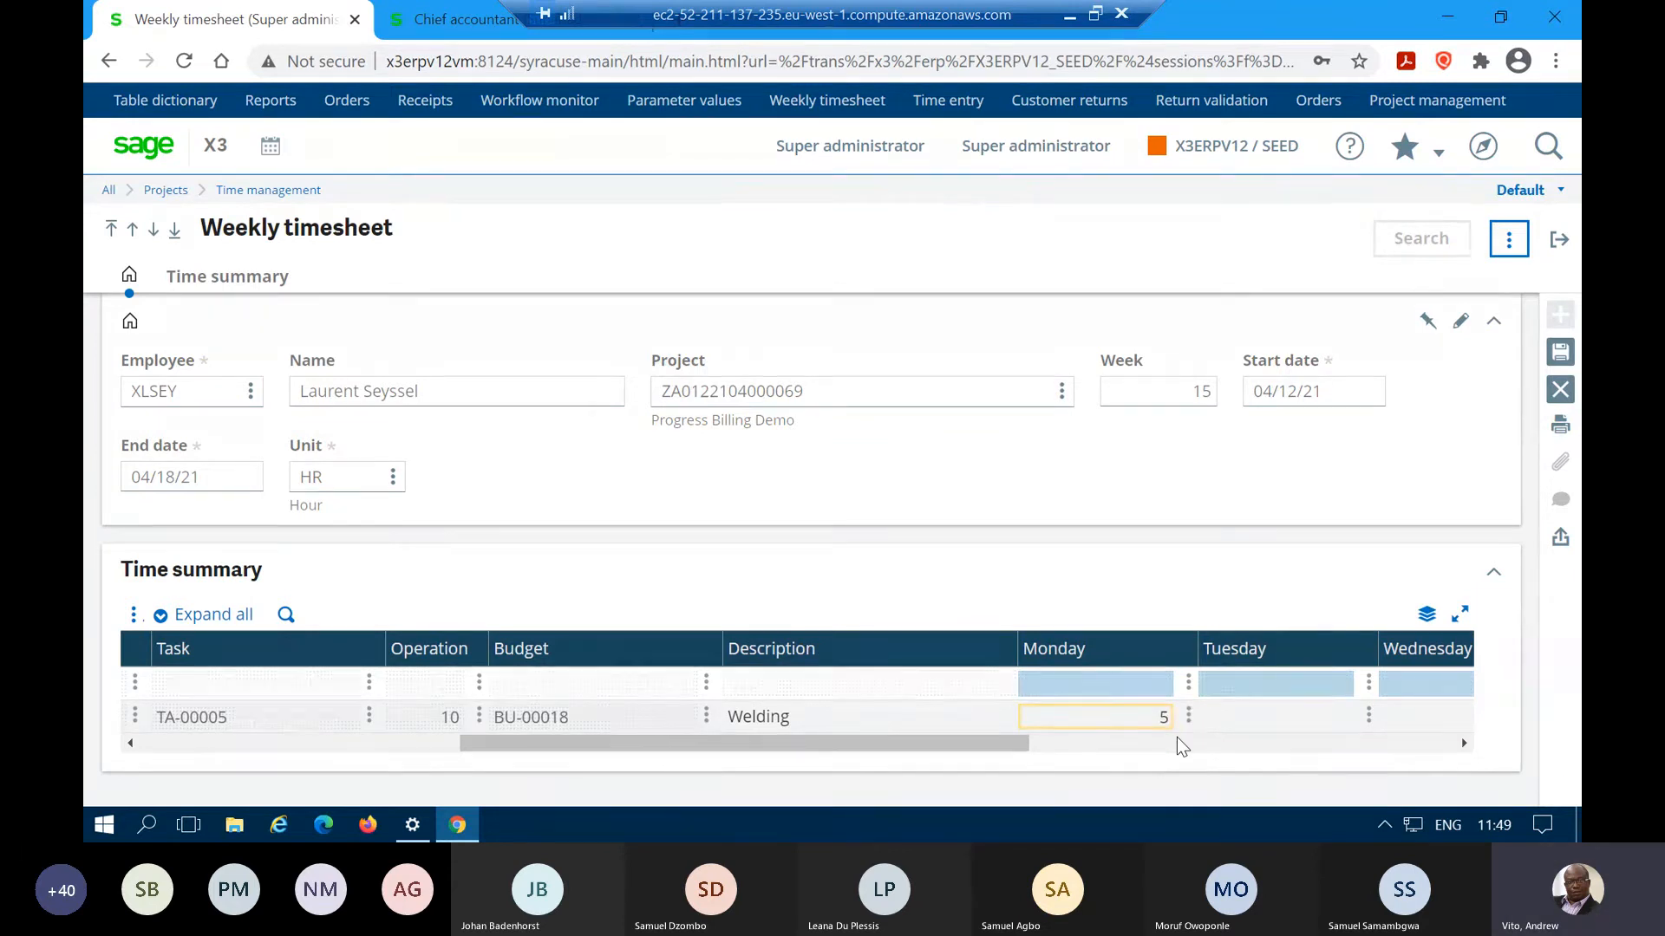
pyautogui.click(1239, 717)
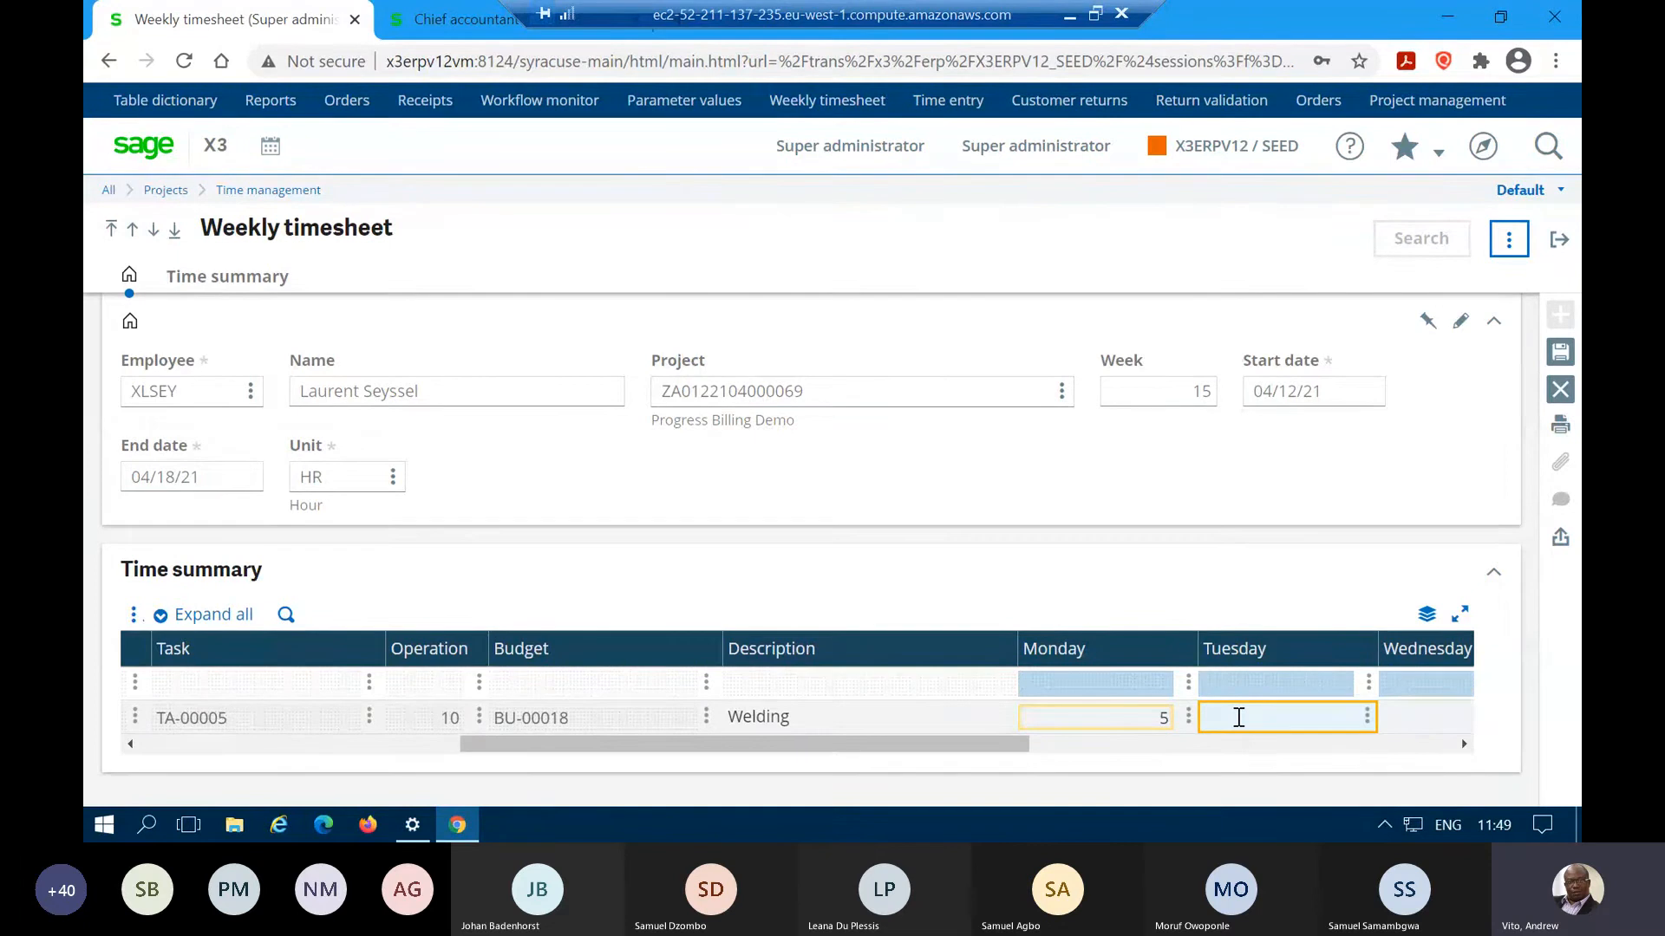
pyautogui.write('8')
pyautogui.click(1563, 358)
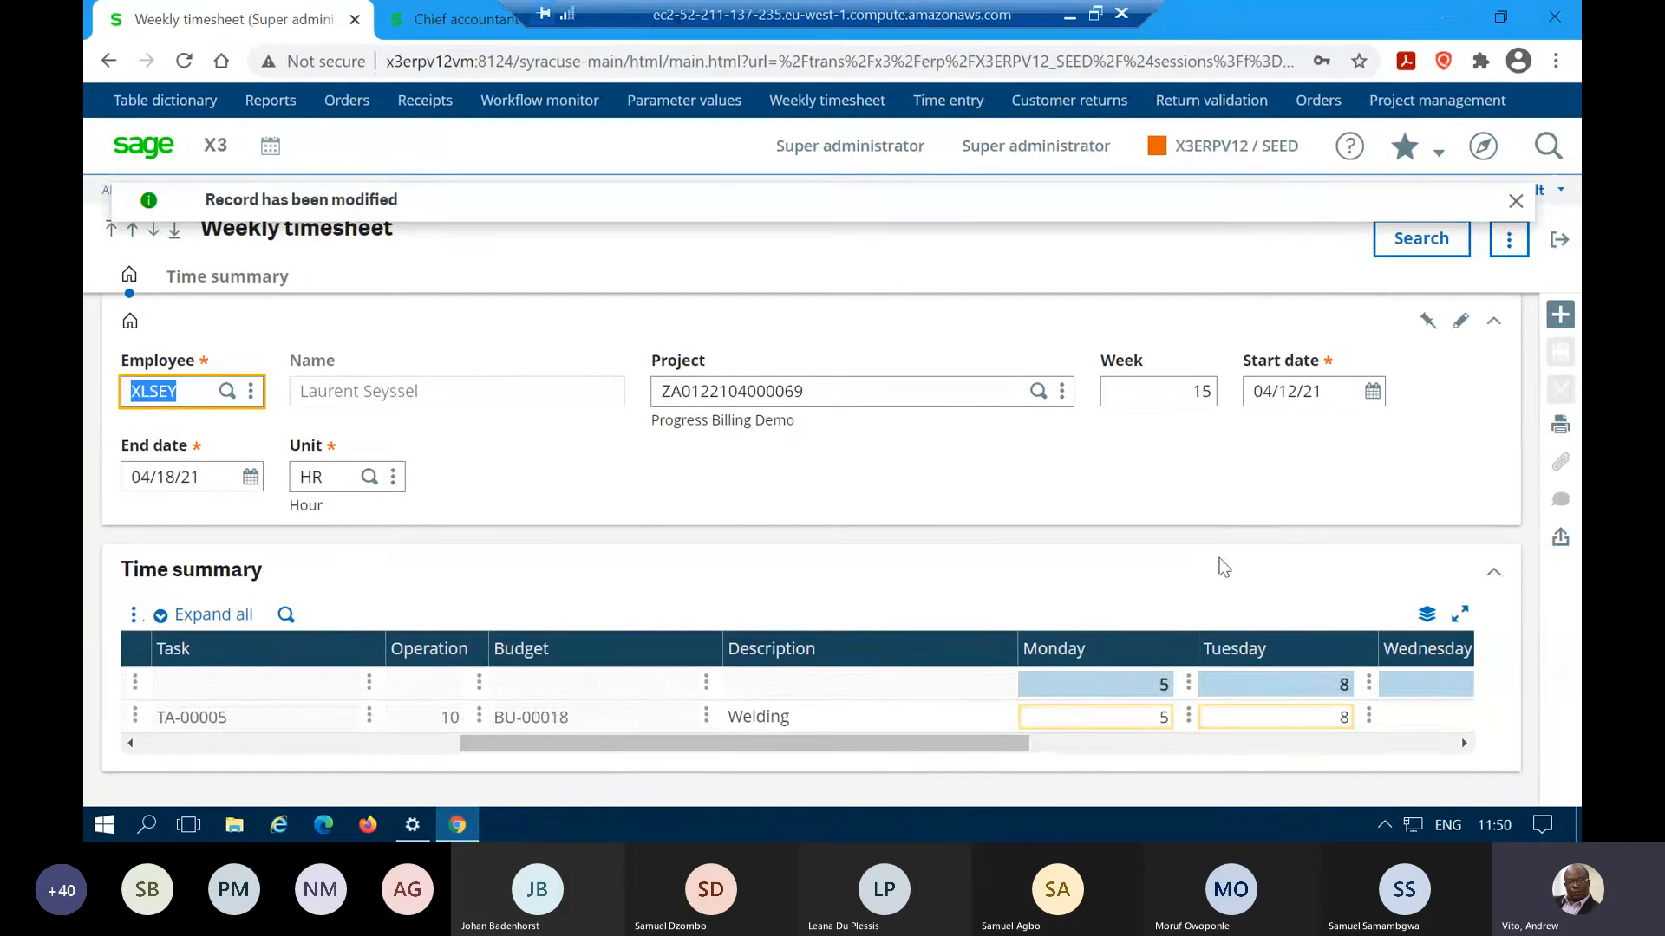
# - Examine the time entry detail of Monday's Welding hours, including status, cost types and labor rates, then return and save the timesheet
pyautogui.click(1188, 716)
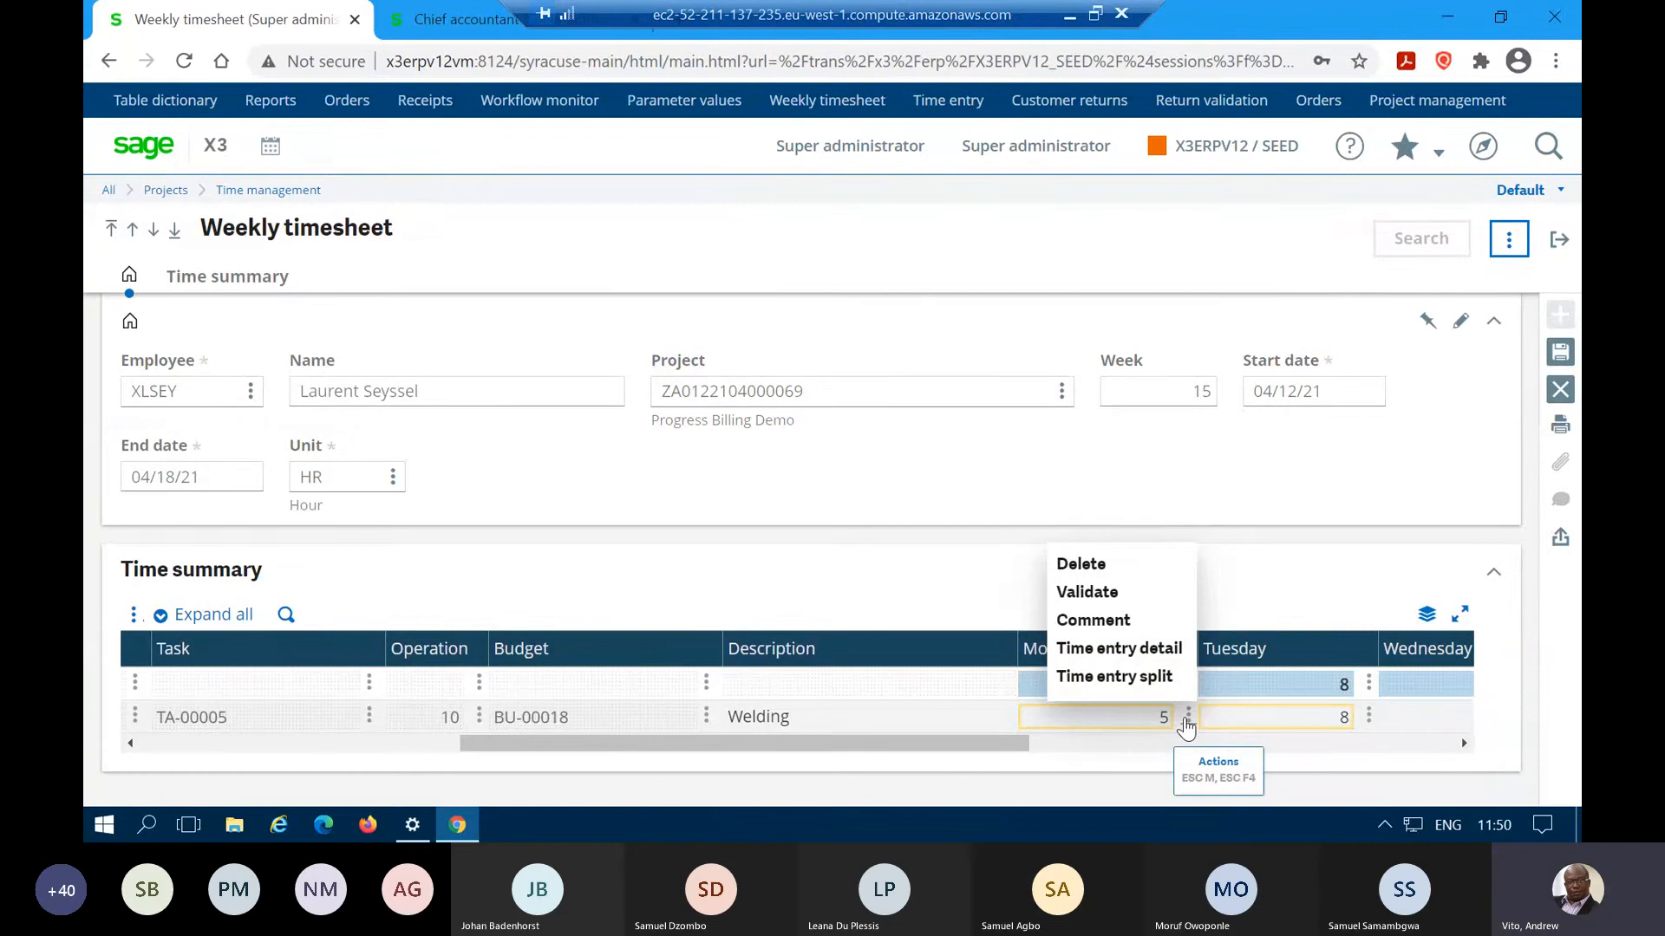
pyautogui.click(1138, 657)
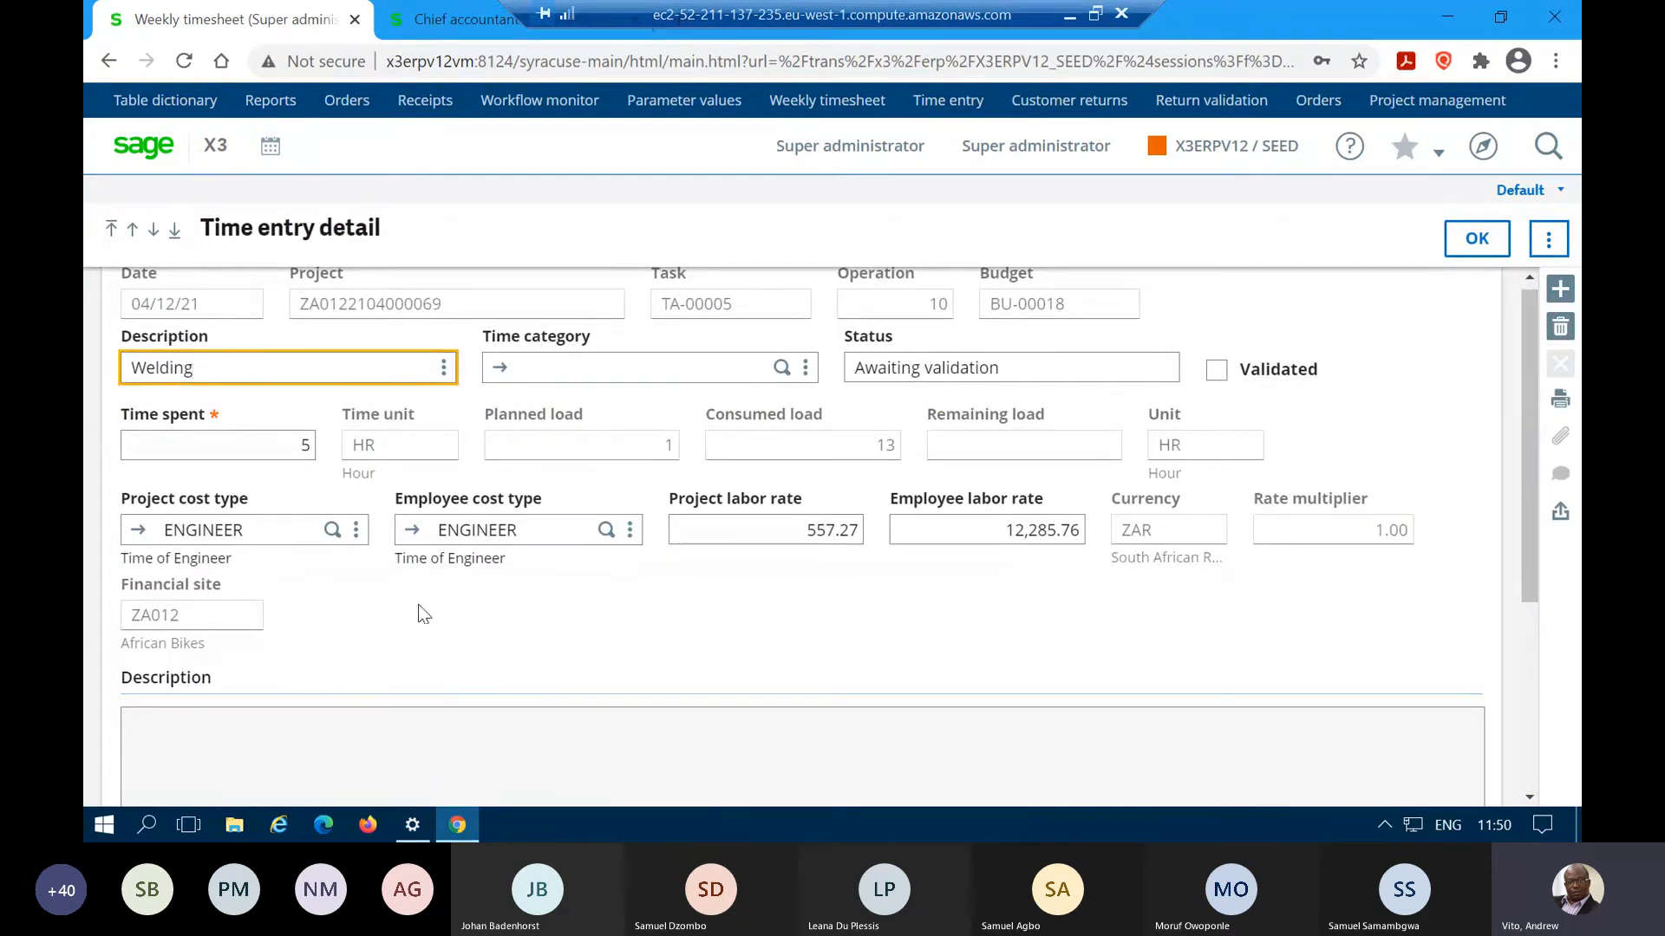
pyautogui.scroll(-3, 471, 616)
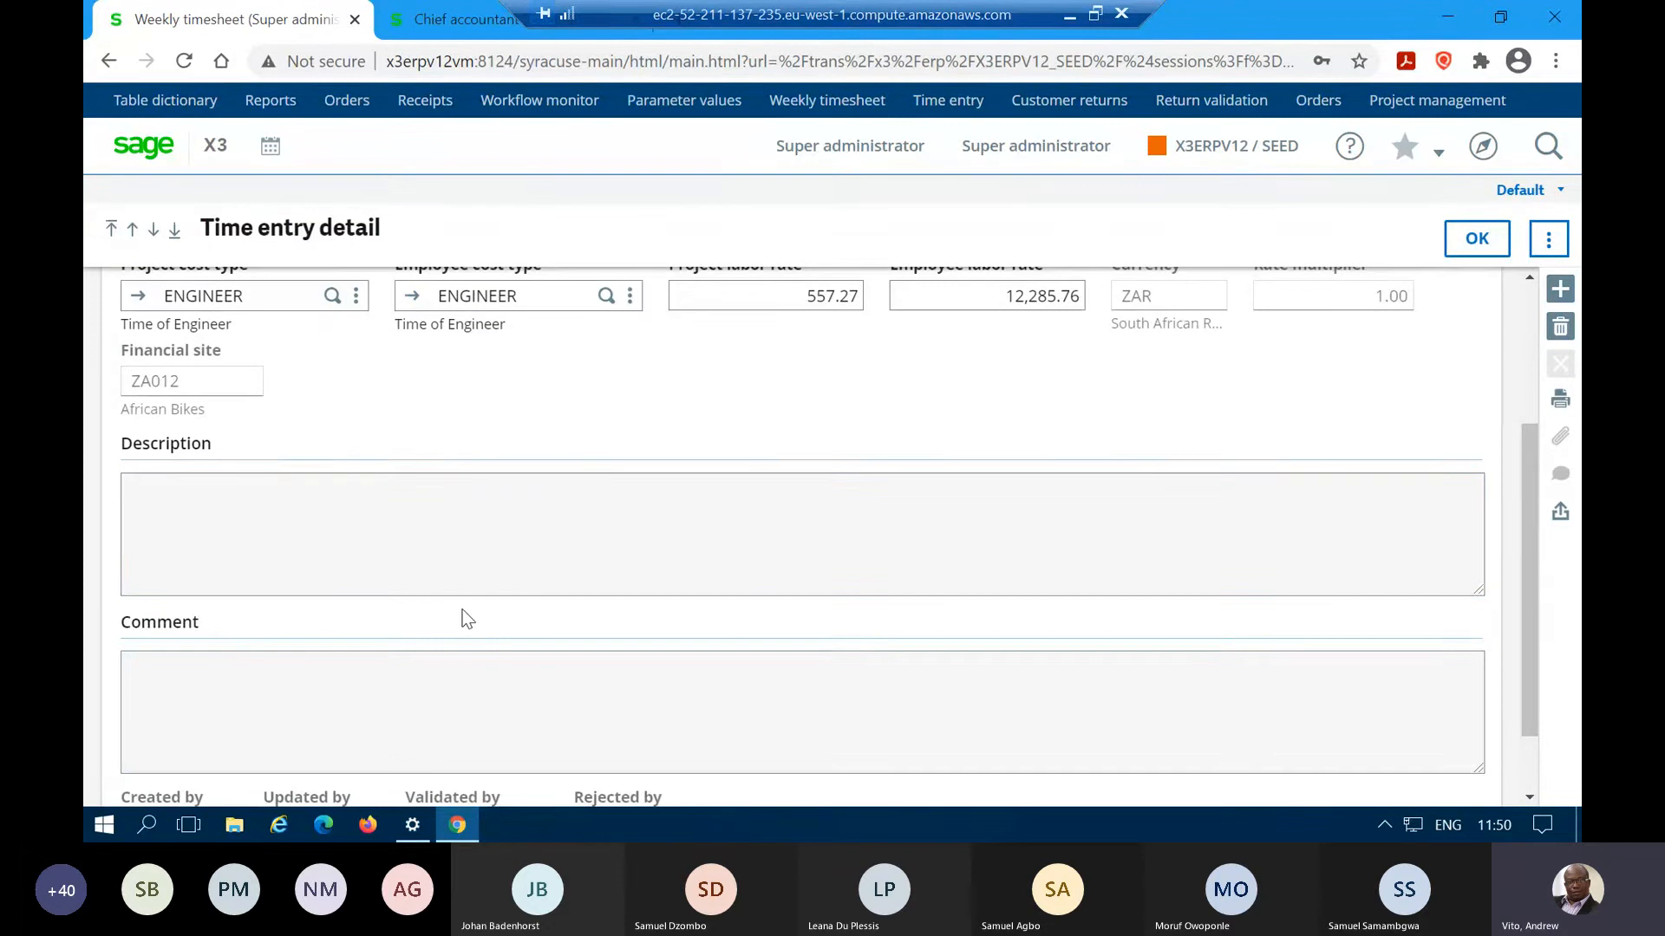
pyautogui.scroll(3, 466, 618)
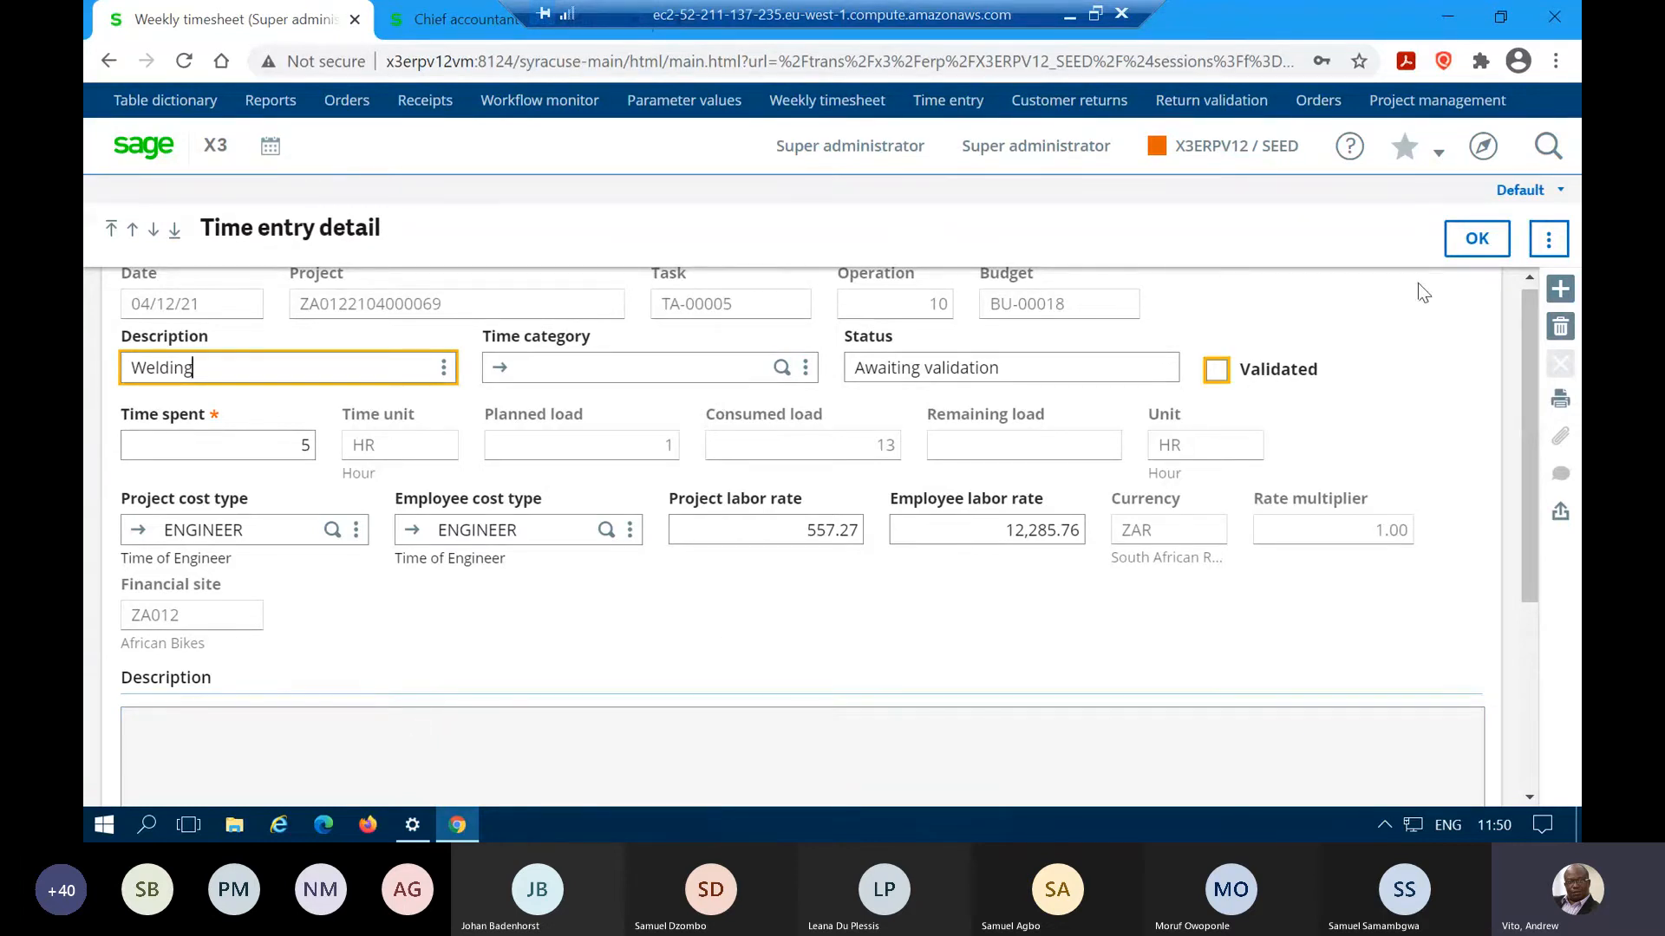
pyautogui.click(1465, 241)
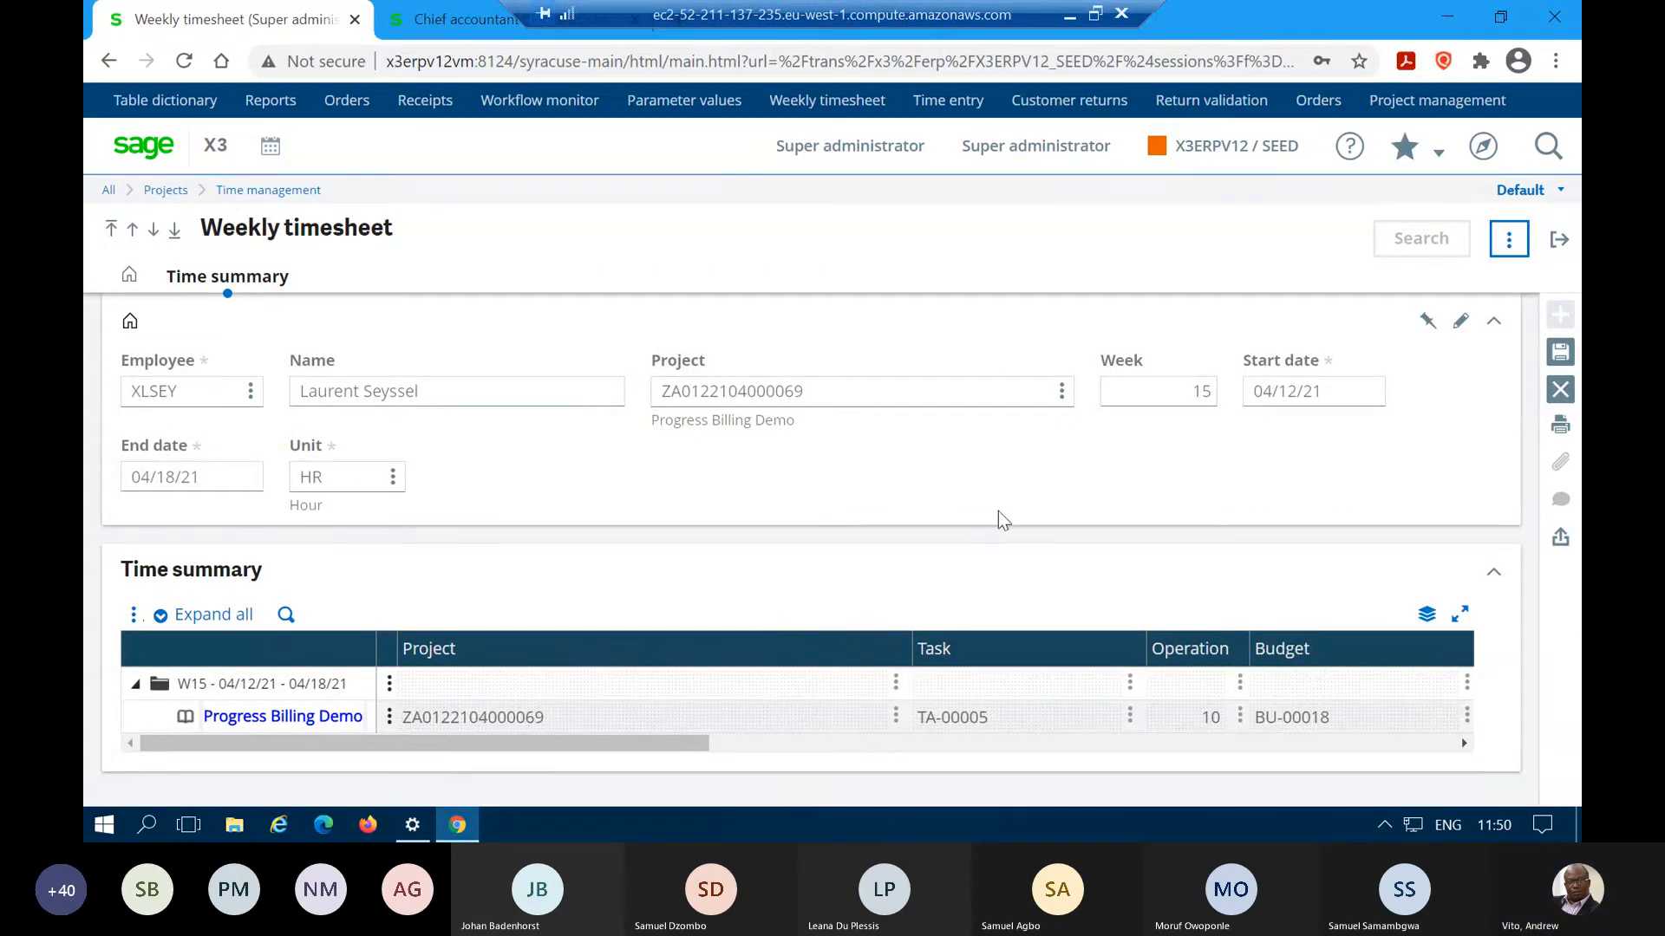
pyautogui.click(1561, 351)
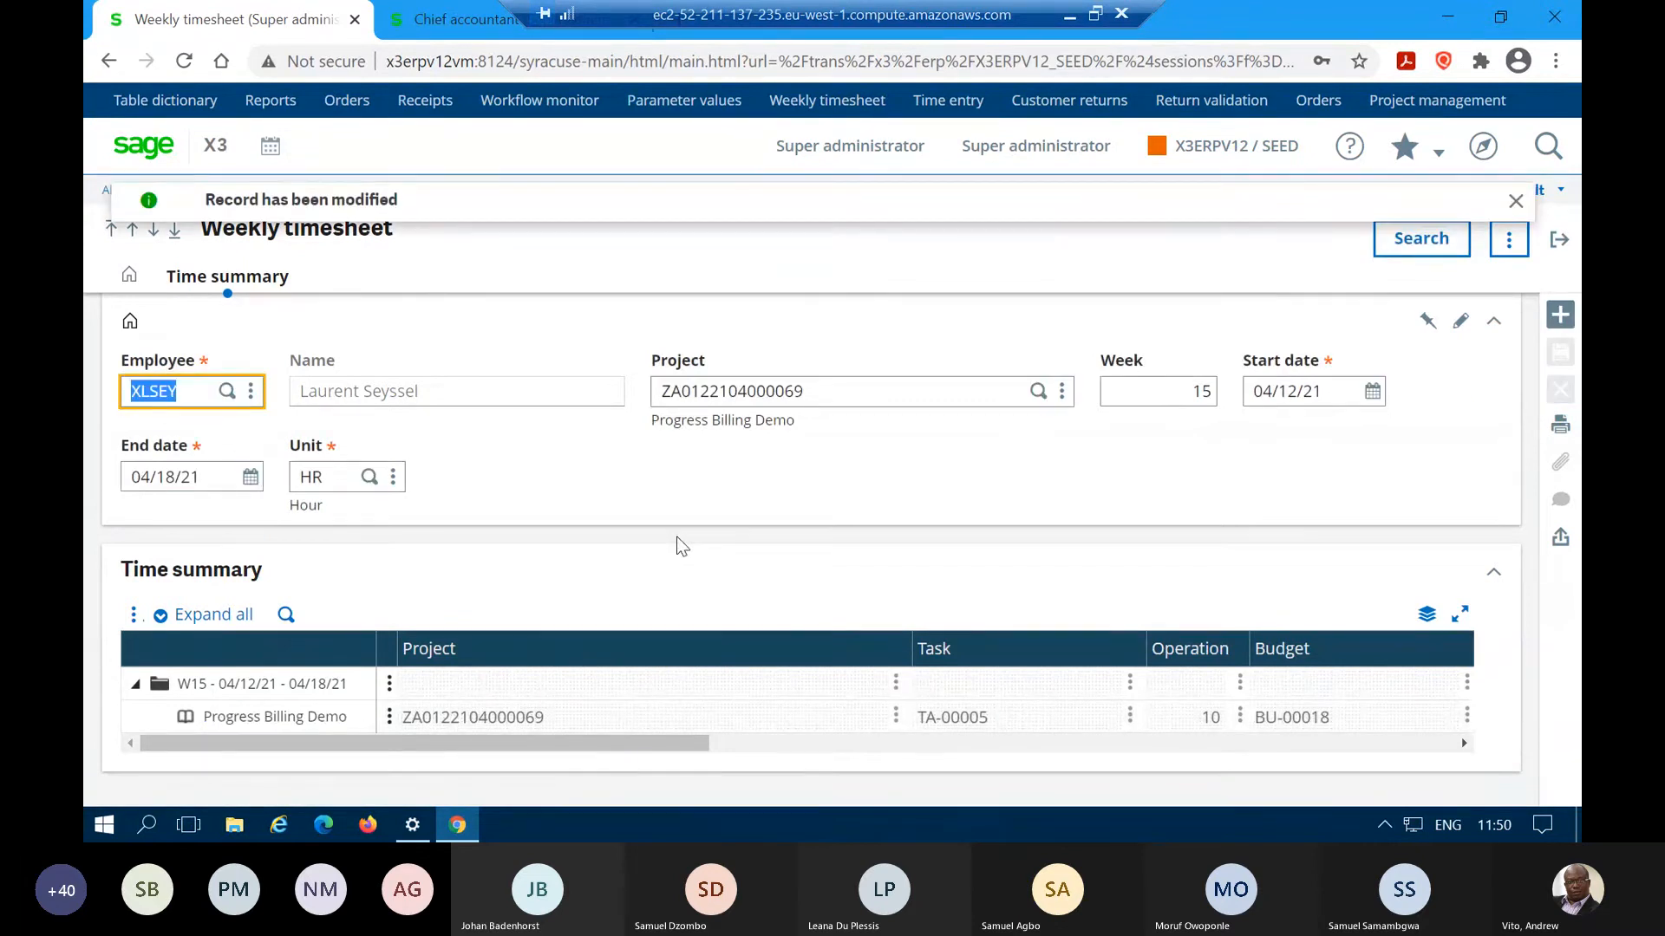
# - Validate the Monday and Tuesday Welding hours and save the timesheet
pyautogui.moveTo(551, 747); pyautogui.dragTo(850, 786)
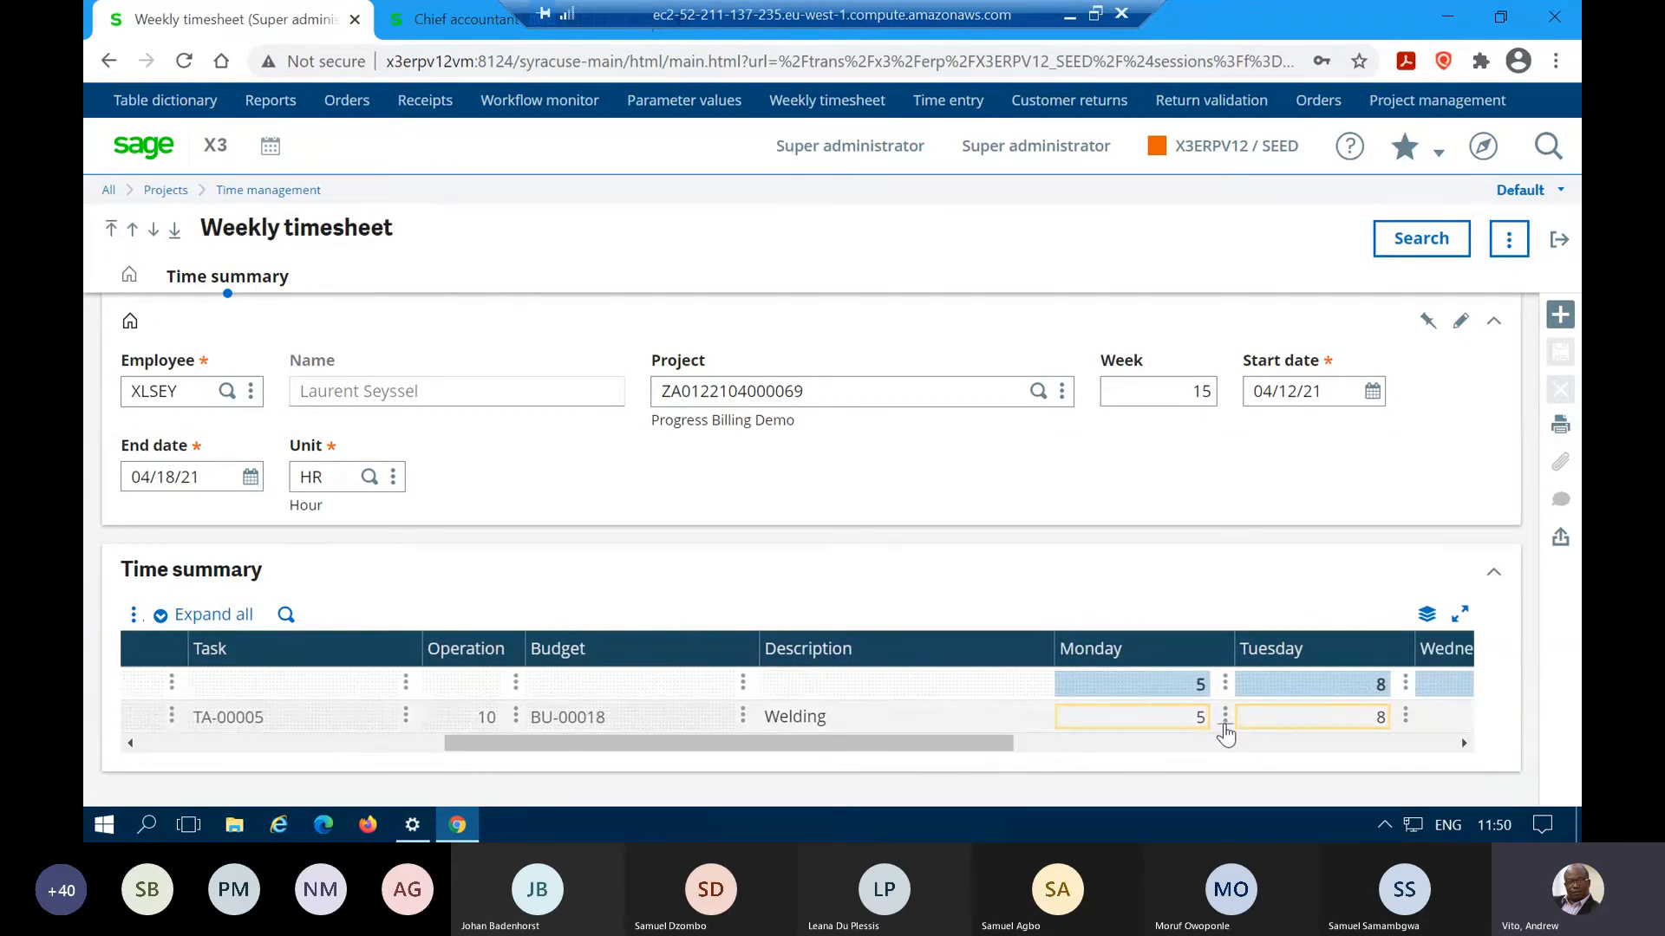
pyautogui.click(1224, 718)
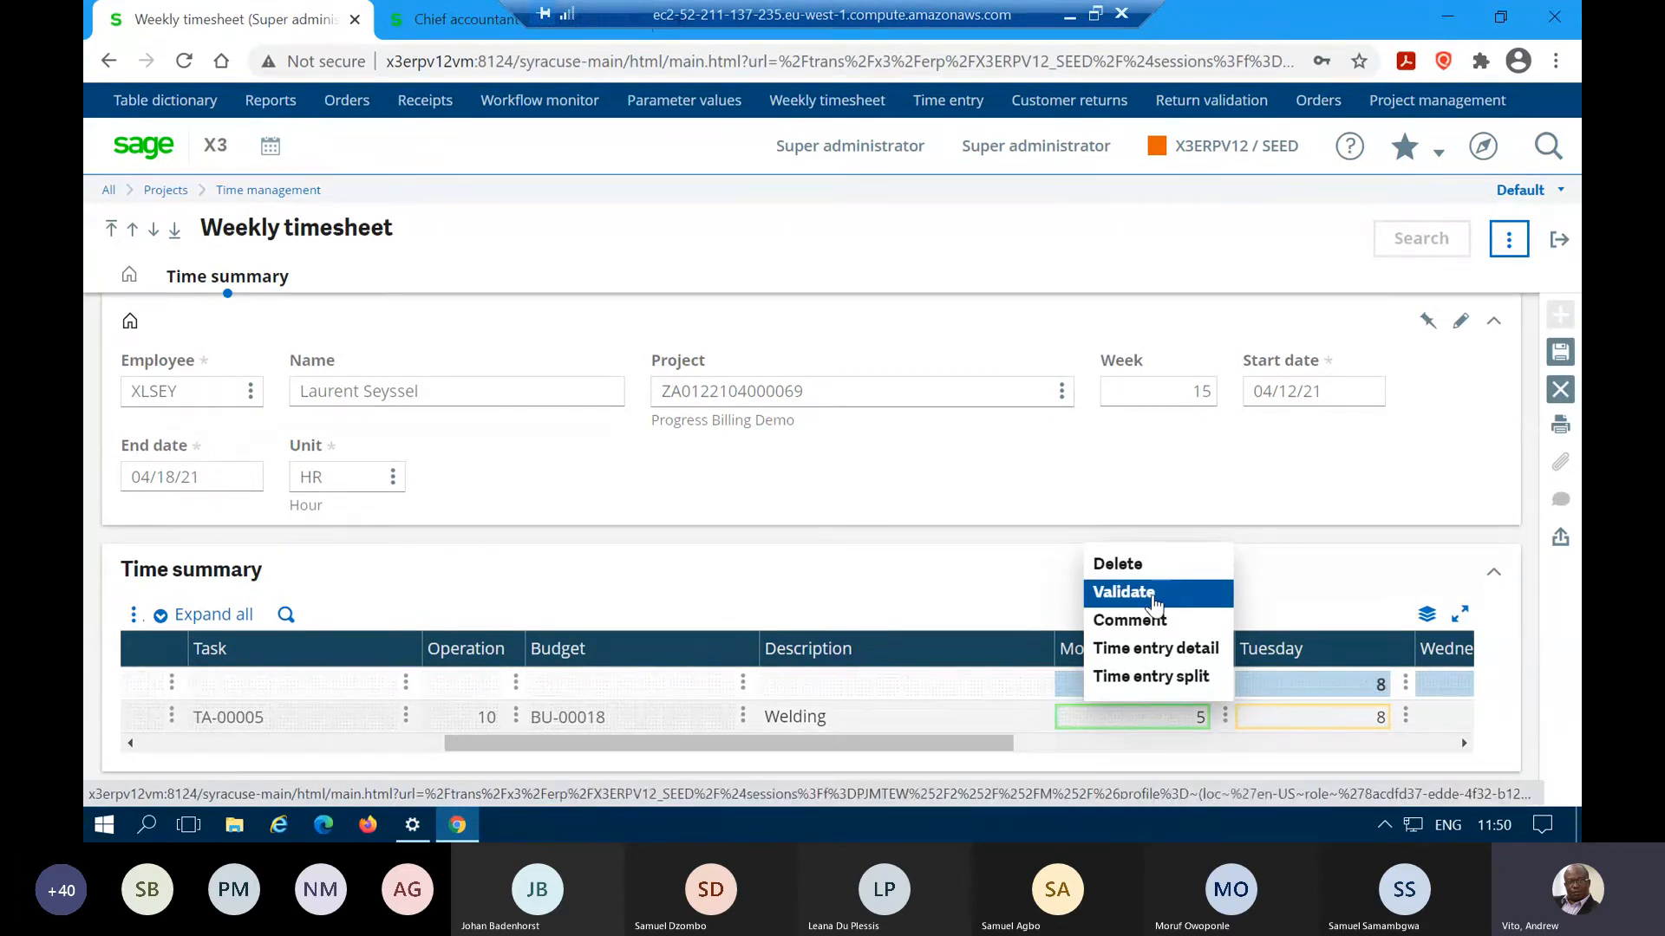
pyautogui.click(1360, 715)
pyautogui.click(1404, 716)
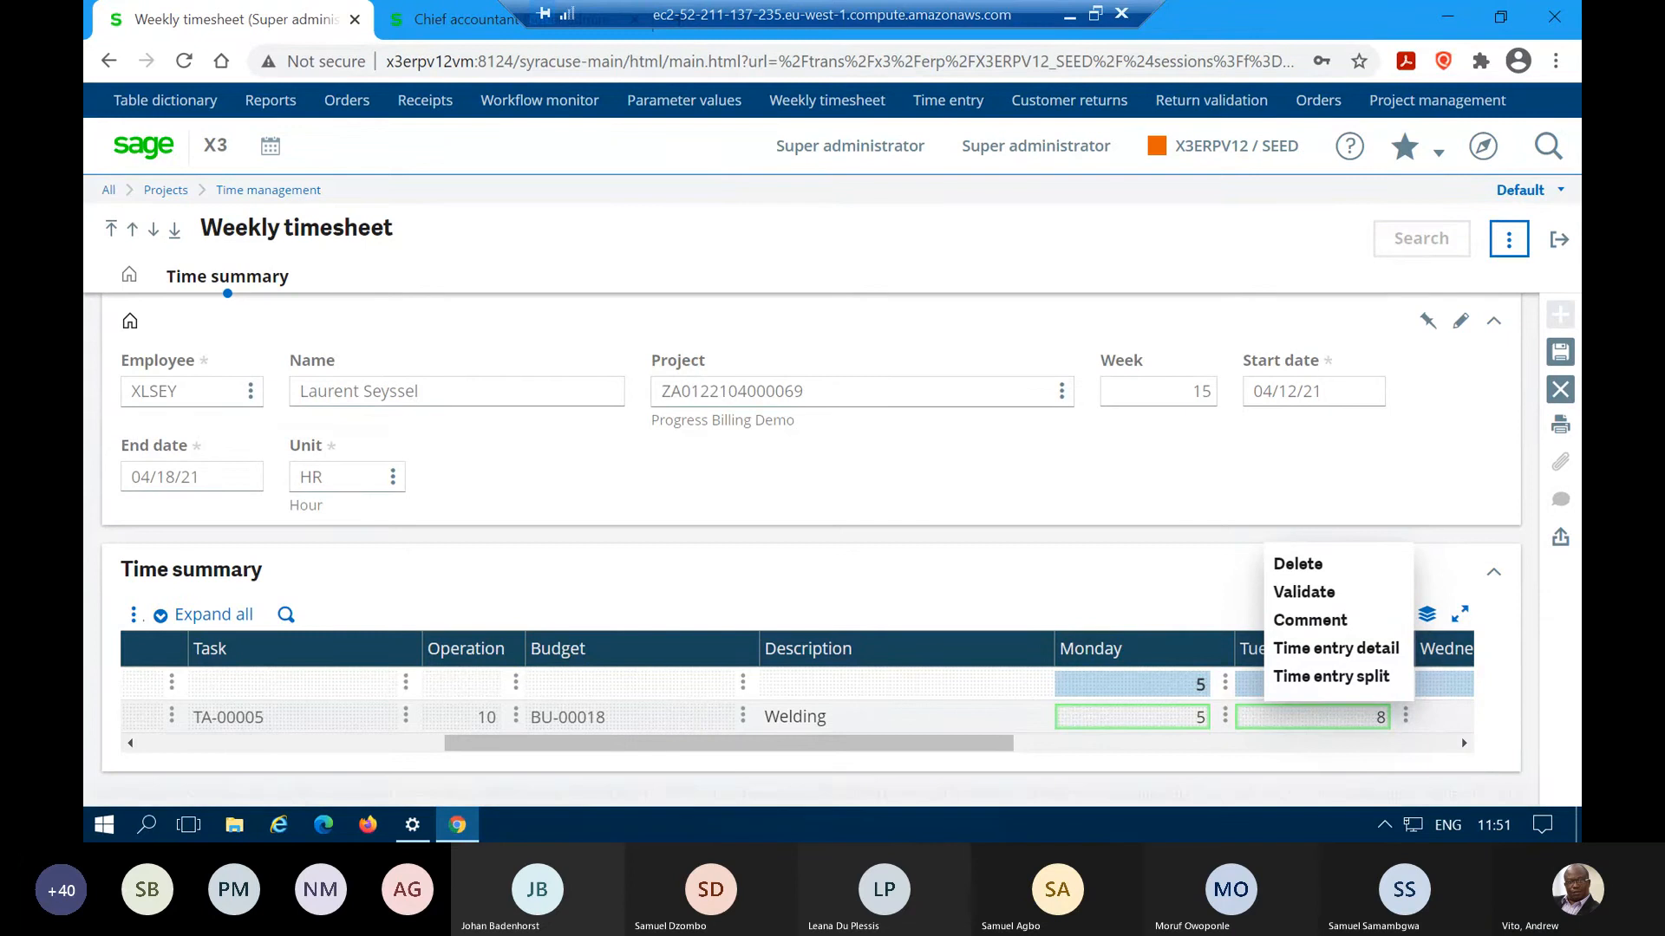
pyautogui.click(1561, 352)
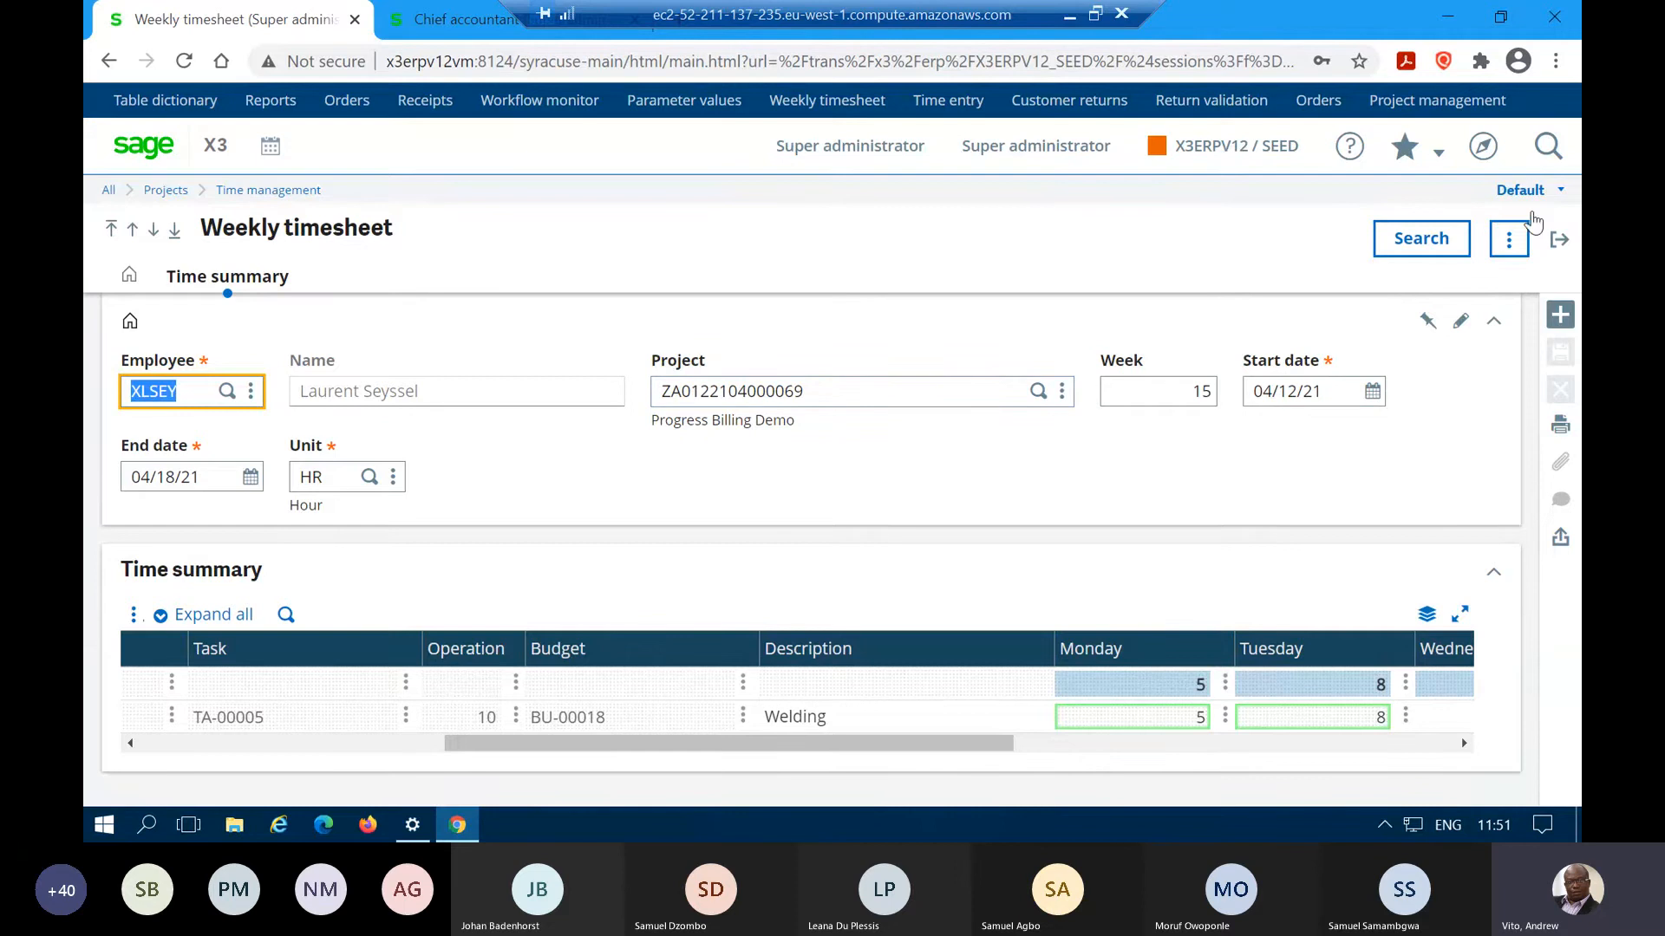
# - Leave the weekly timesheet and open the time approval function for projects
pyautogui.click(1561, 242)
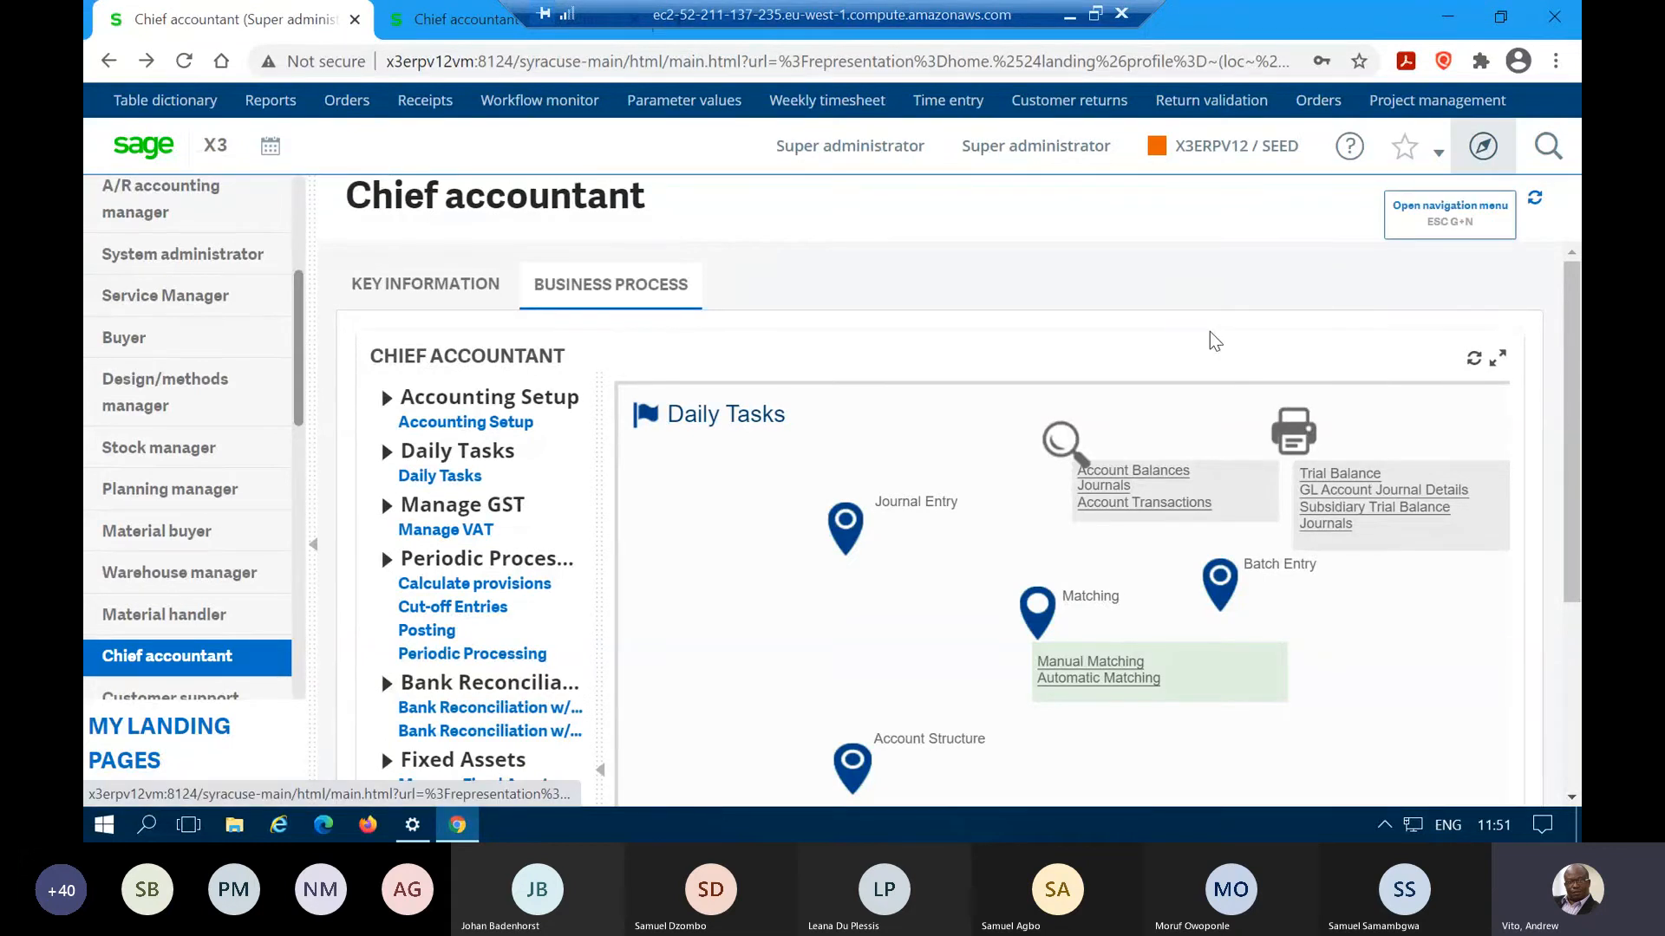
pyautogui.press('Escape')
pyautogui.hotkey('g', 'n')
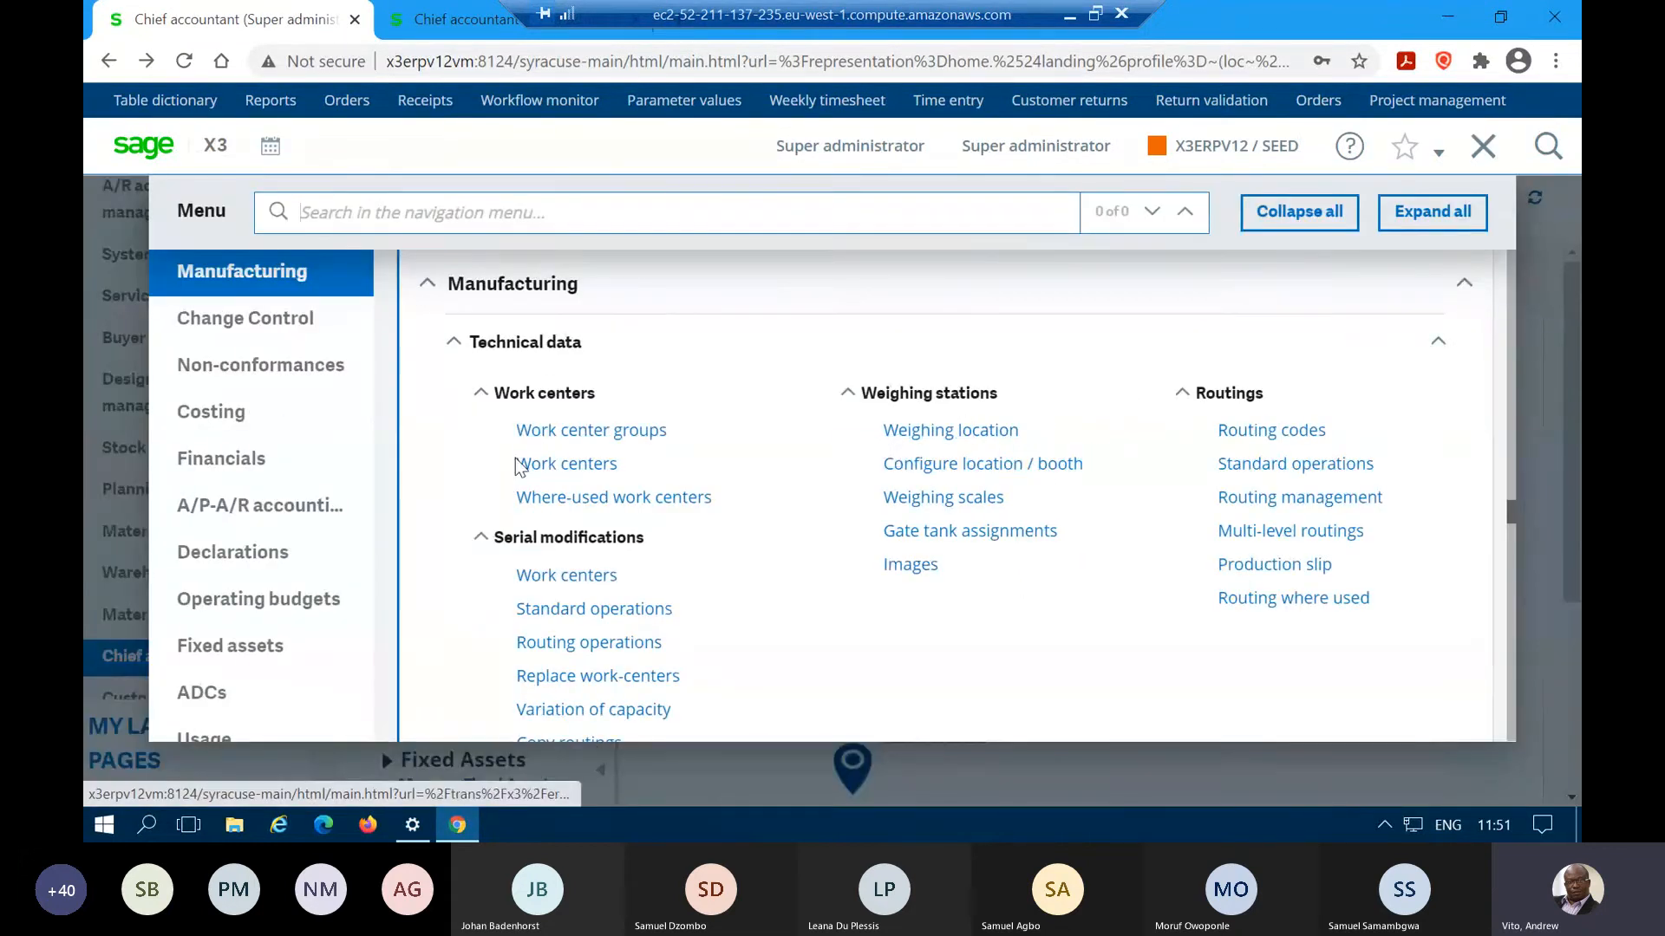
pyautogui.scroll(4, 260, 459)
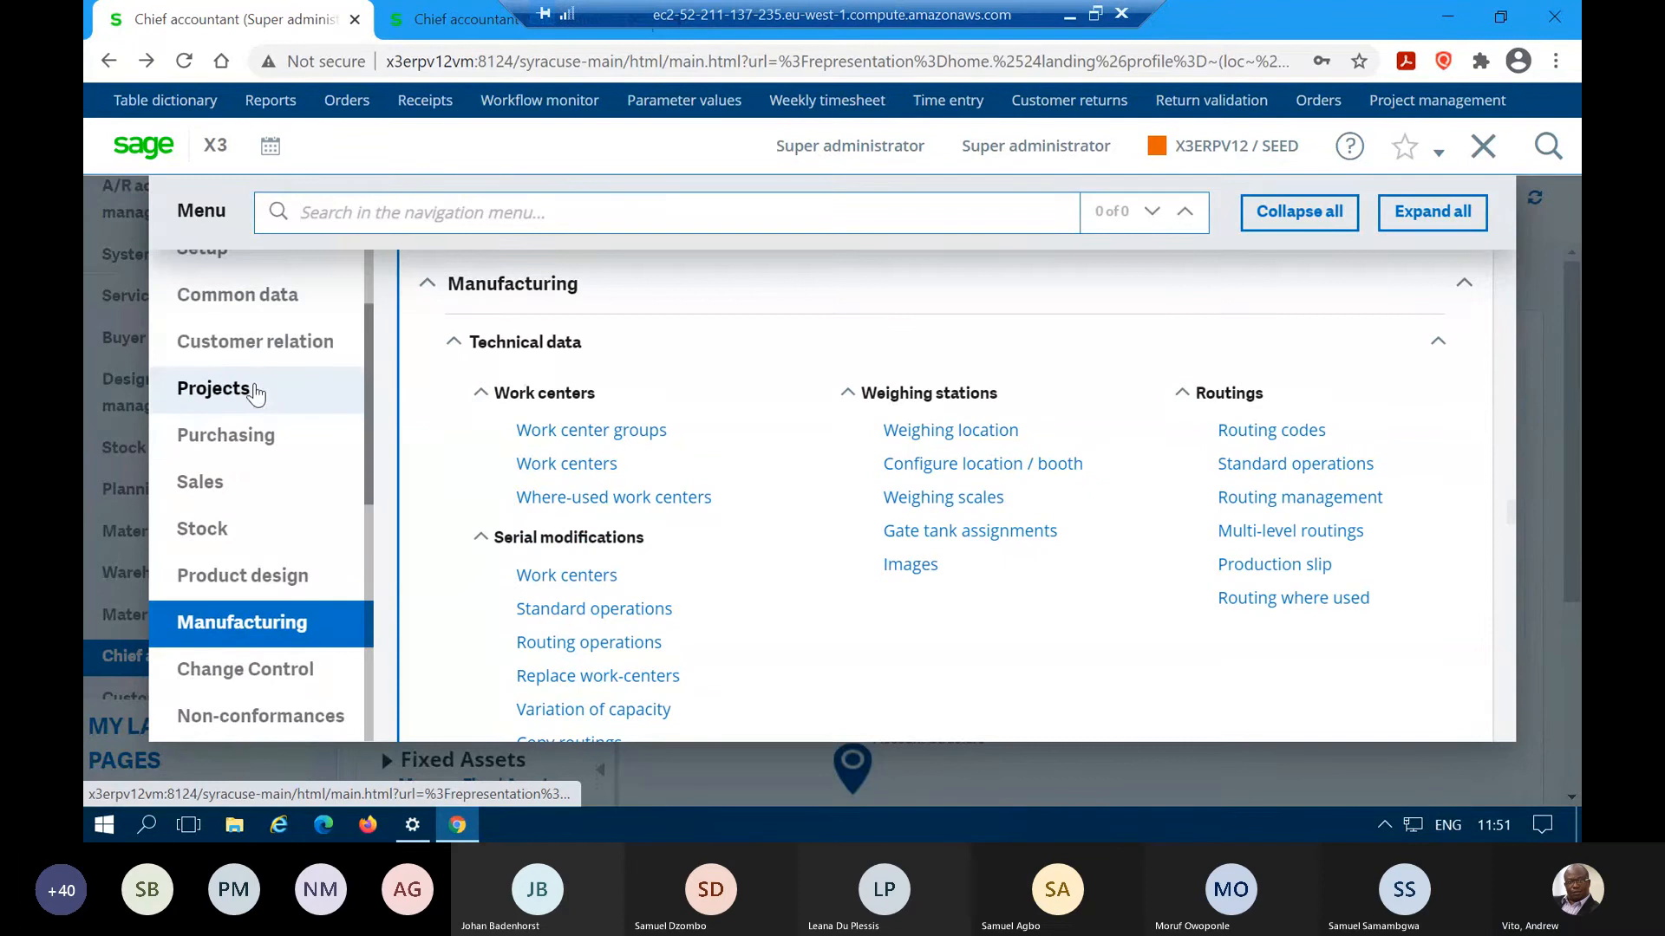
pyautogui.click(255, 398)
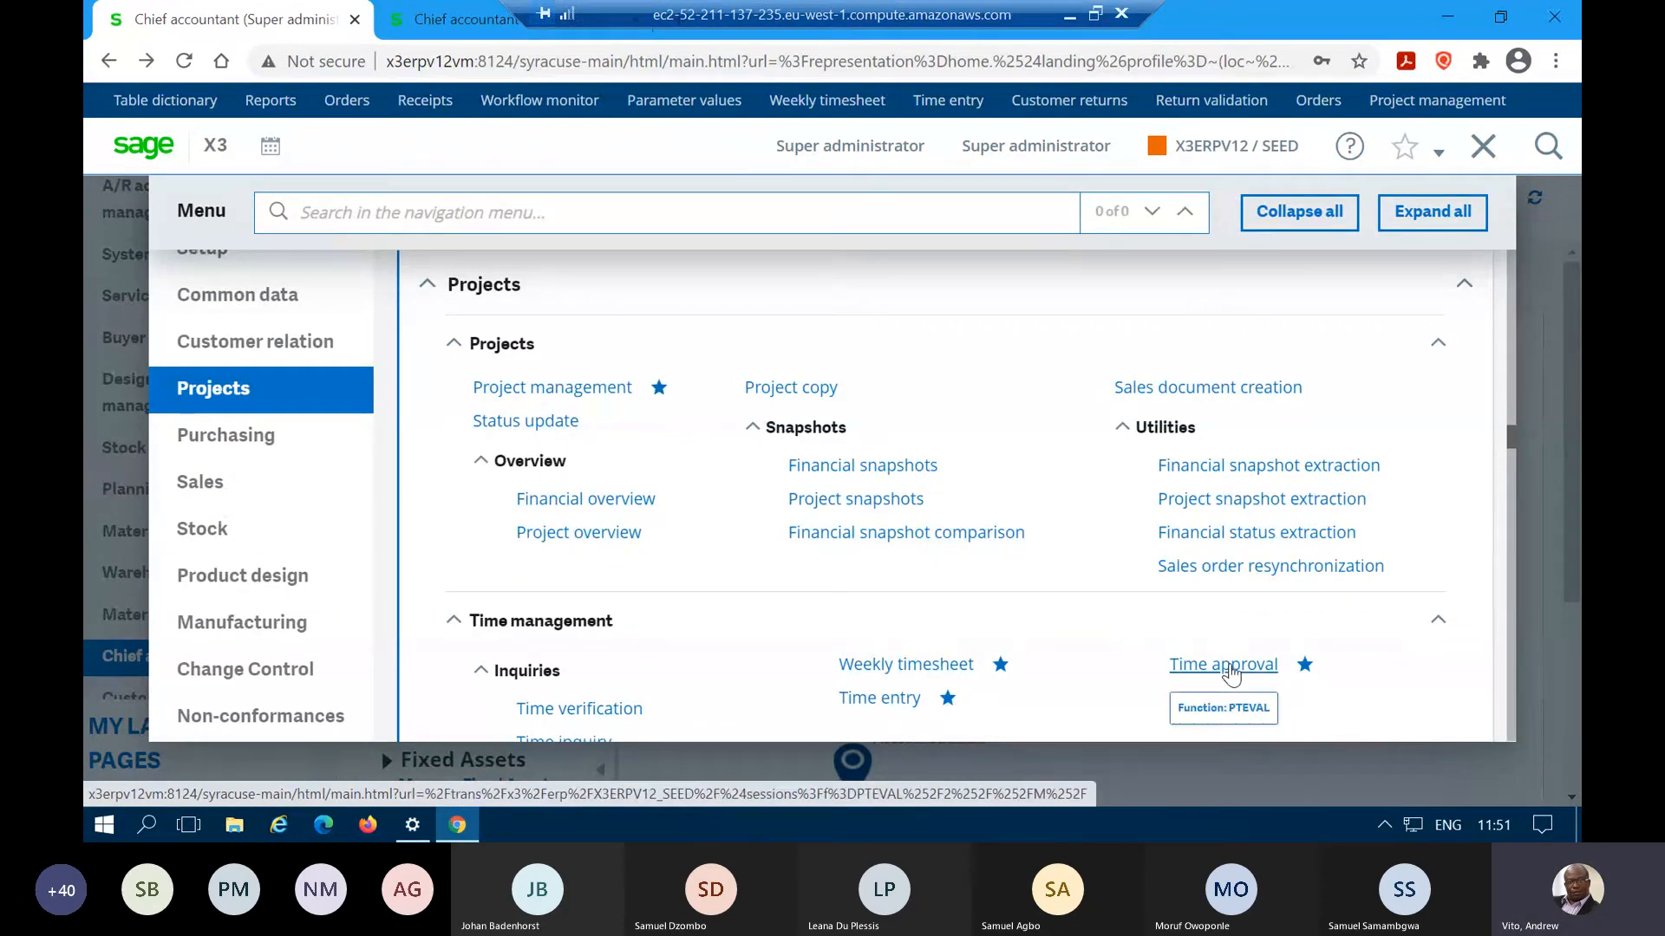
pyautogui.click(1228, 664)
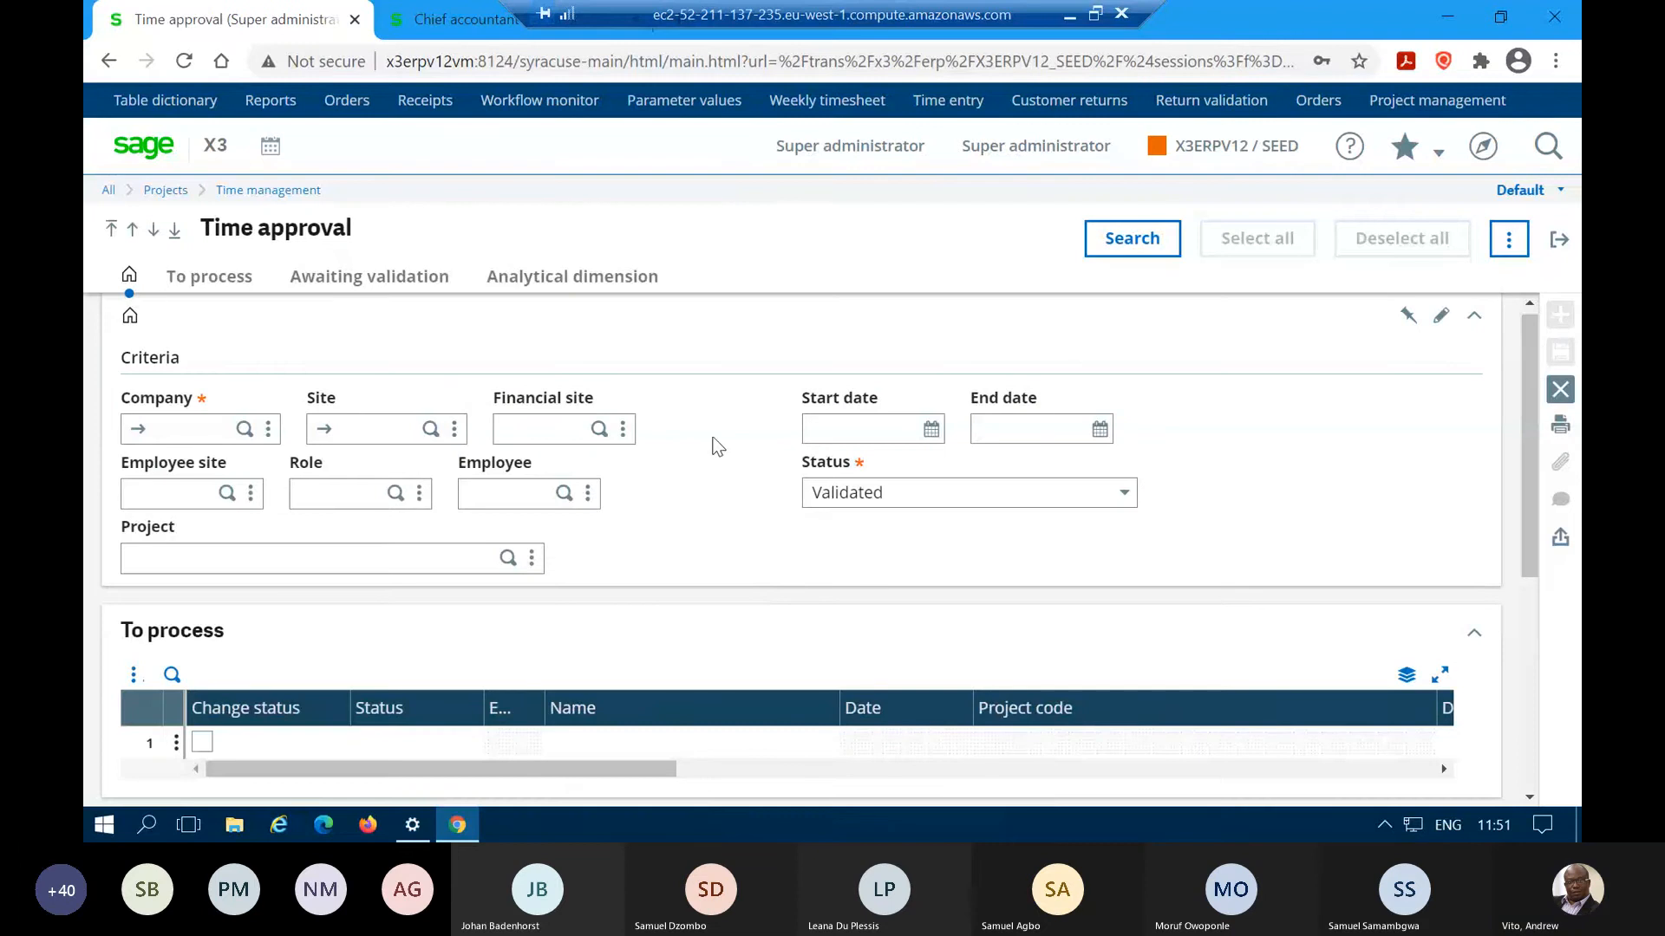
# - Set the time approval criteria to company ZA10 and site ZA012, and search for validated time entries
pyautogui.click(202, 432)
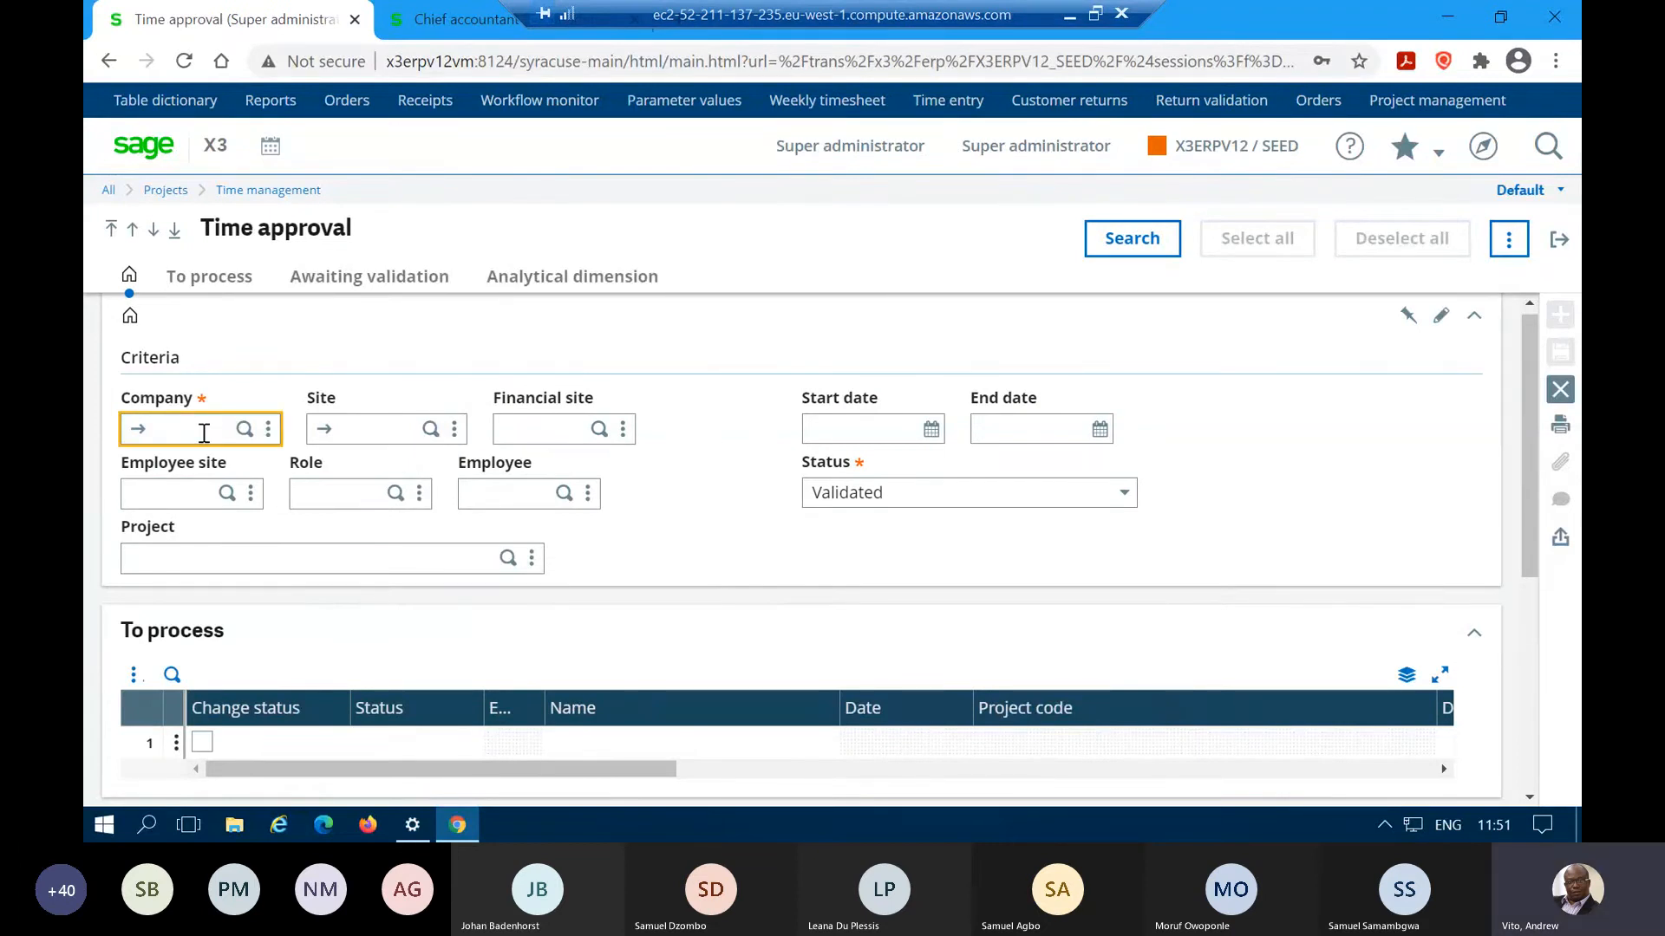
pyautogui.write('ZA10')
pyautogui.press('Tab')
pyautogui.write('ZA')
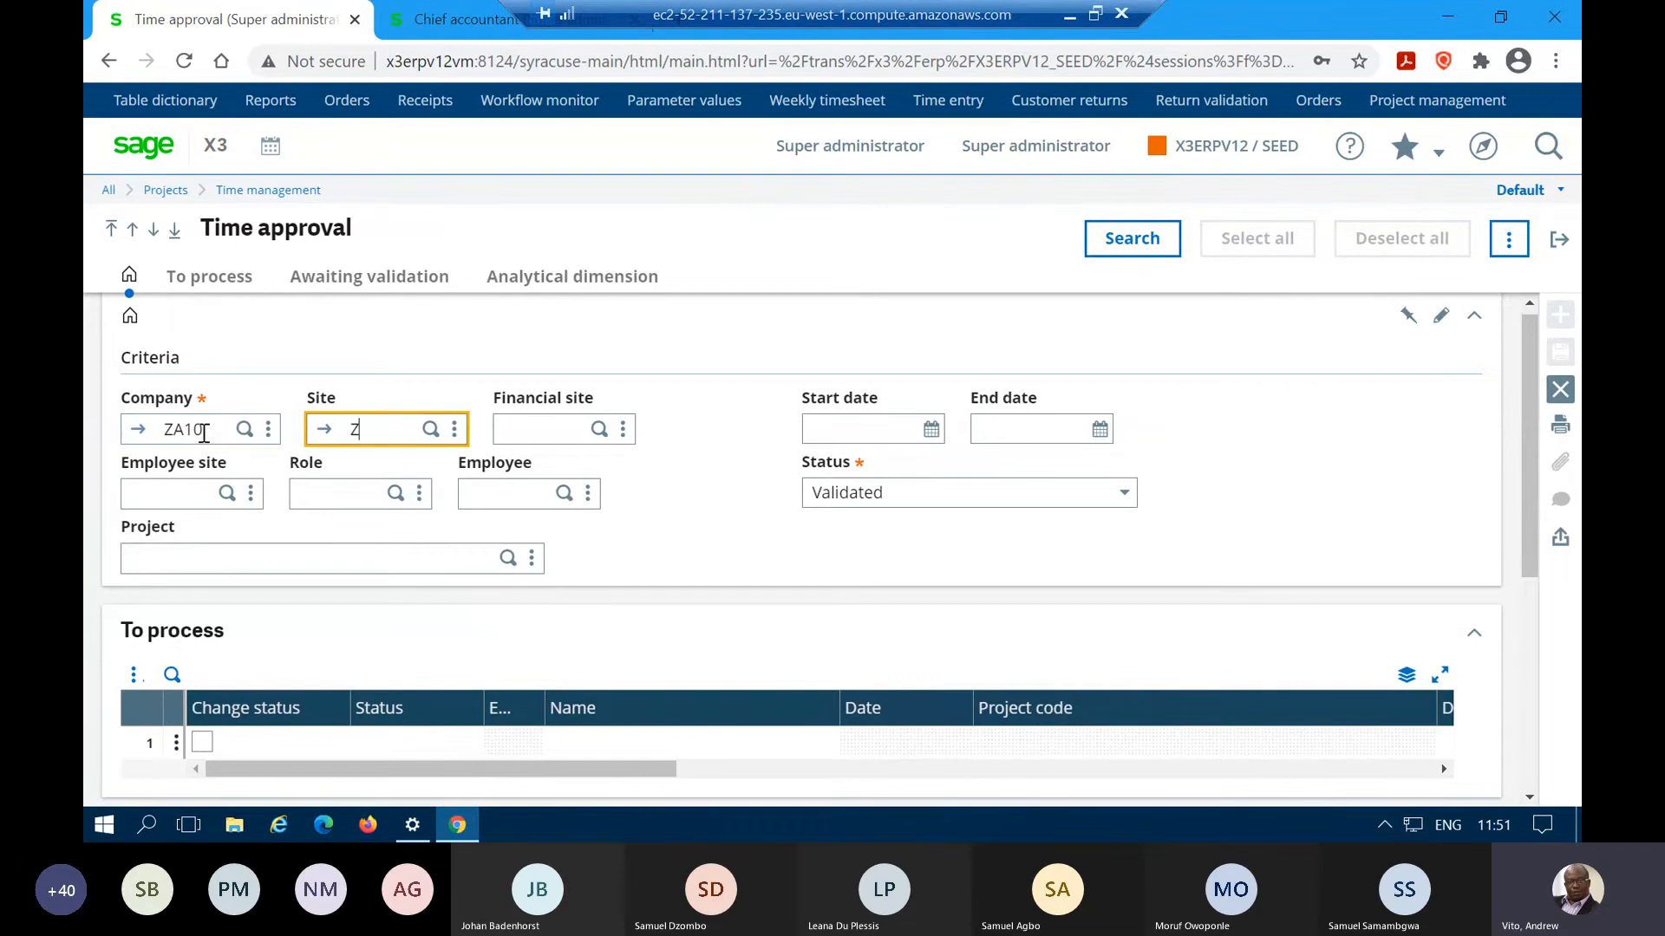
pyautogui.write('012')
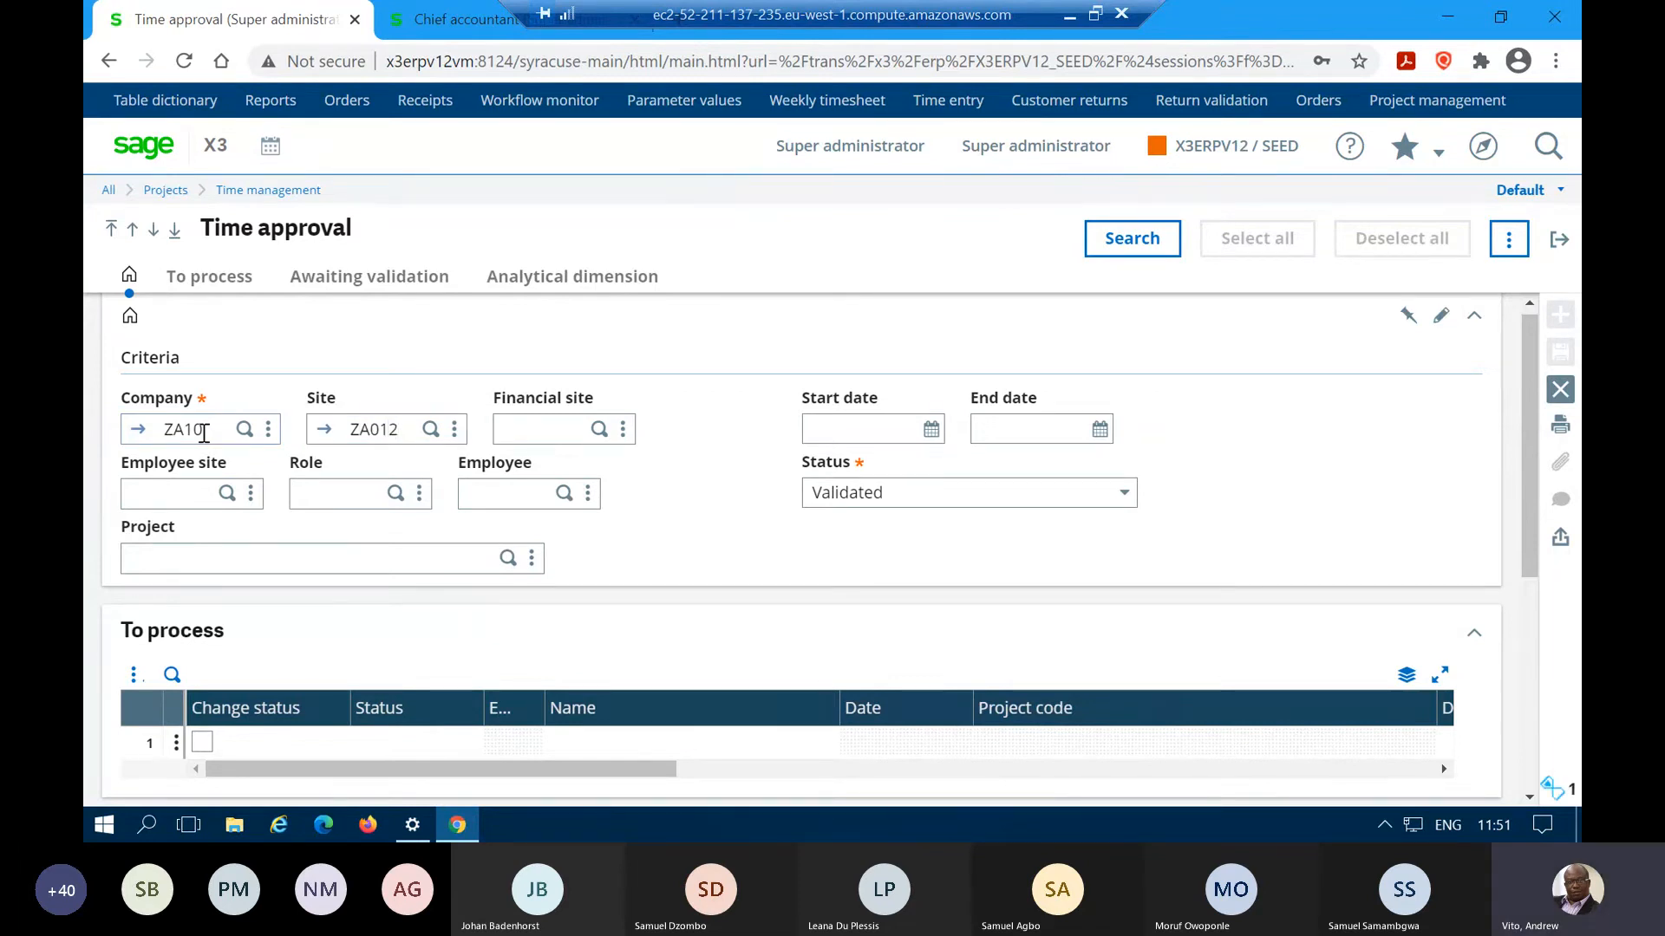
pyautogui.press('Tab')
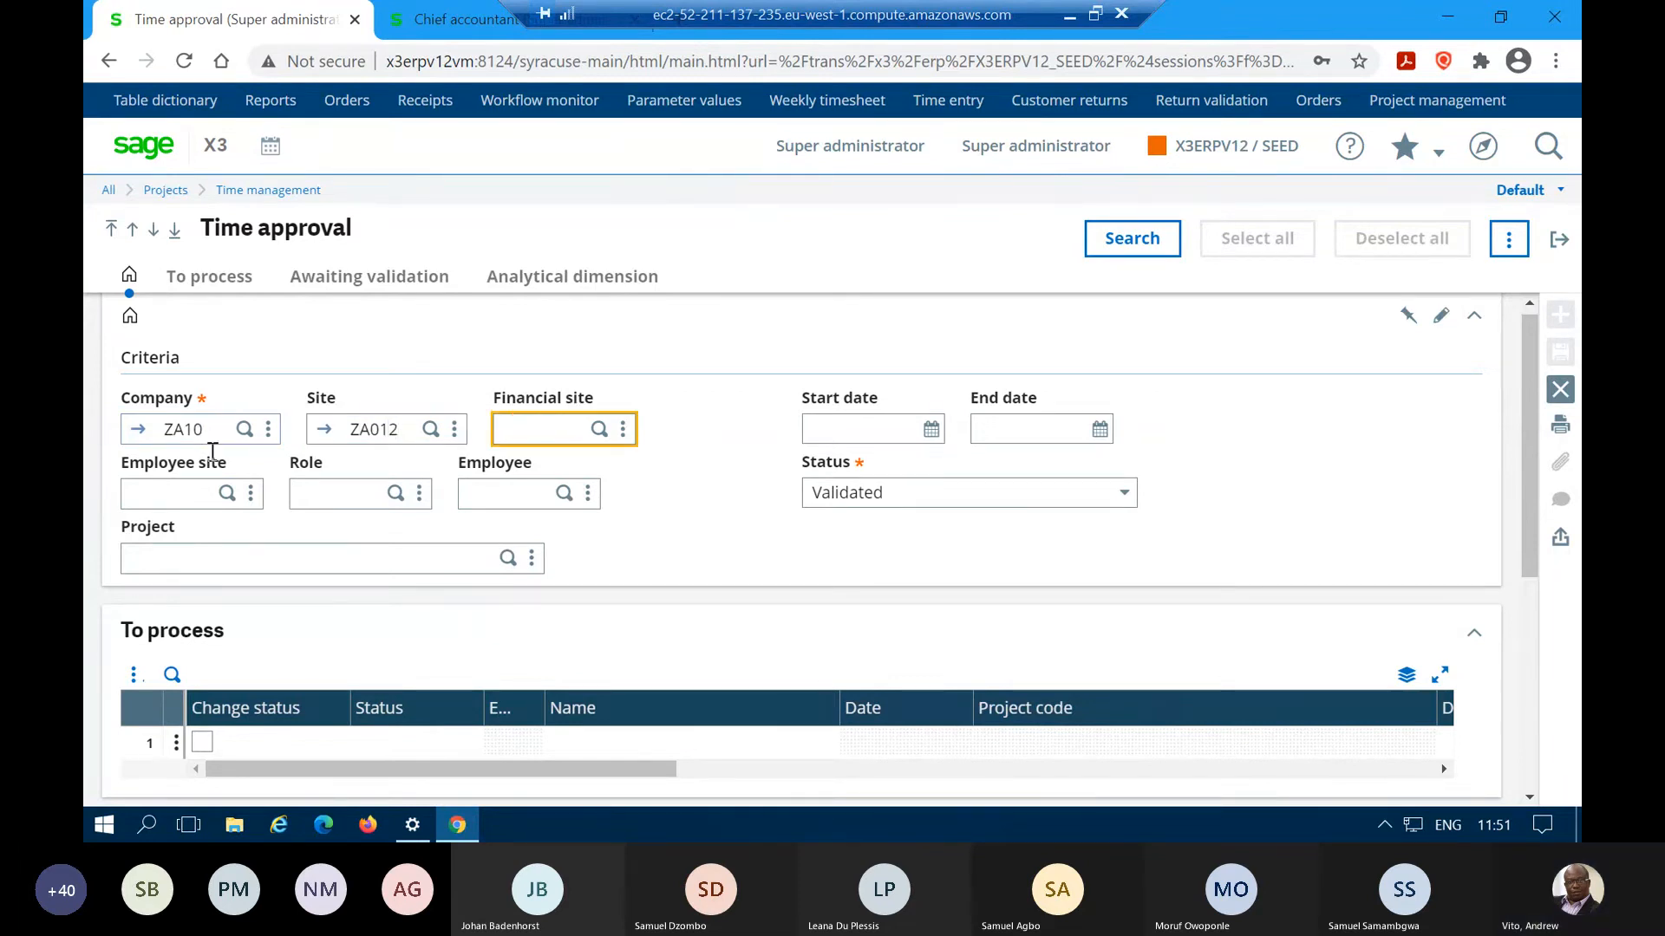
pyautogui.click(1127, 239)
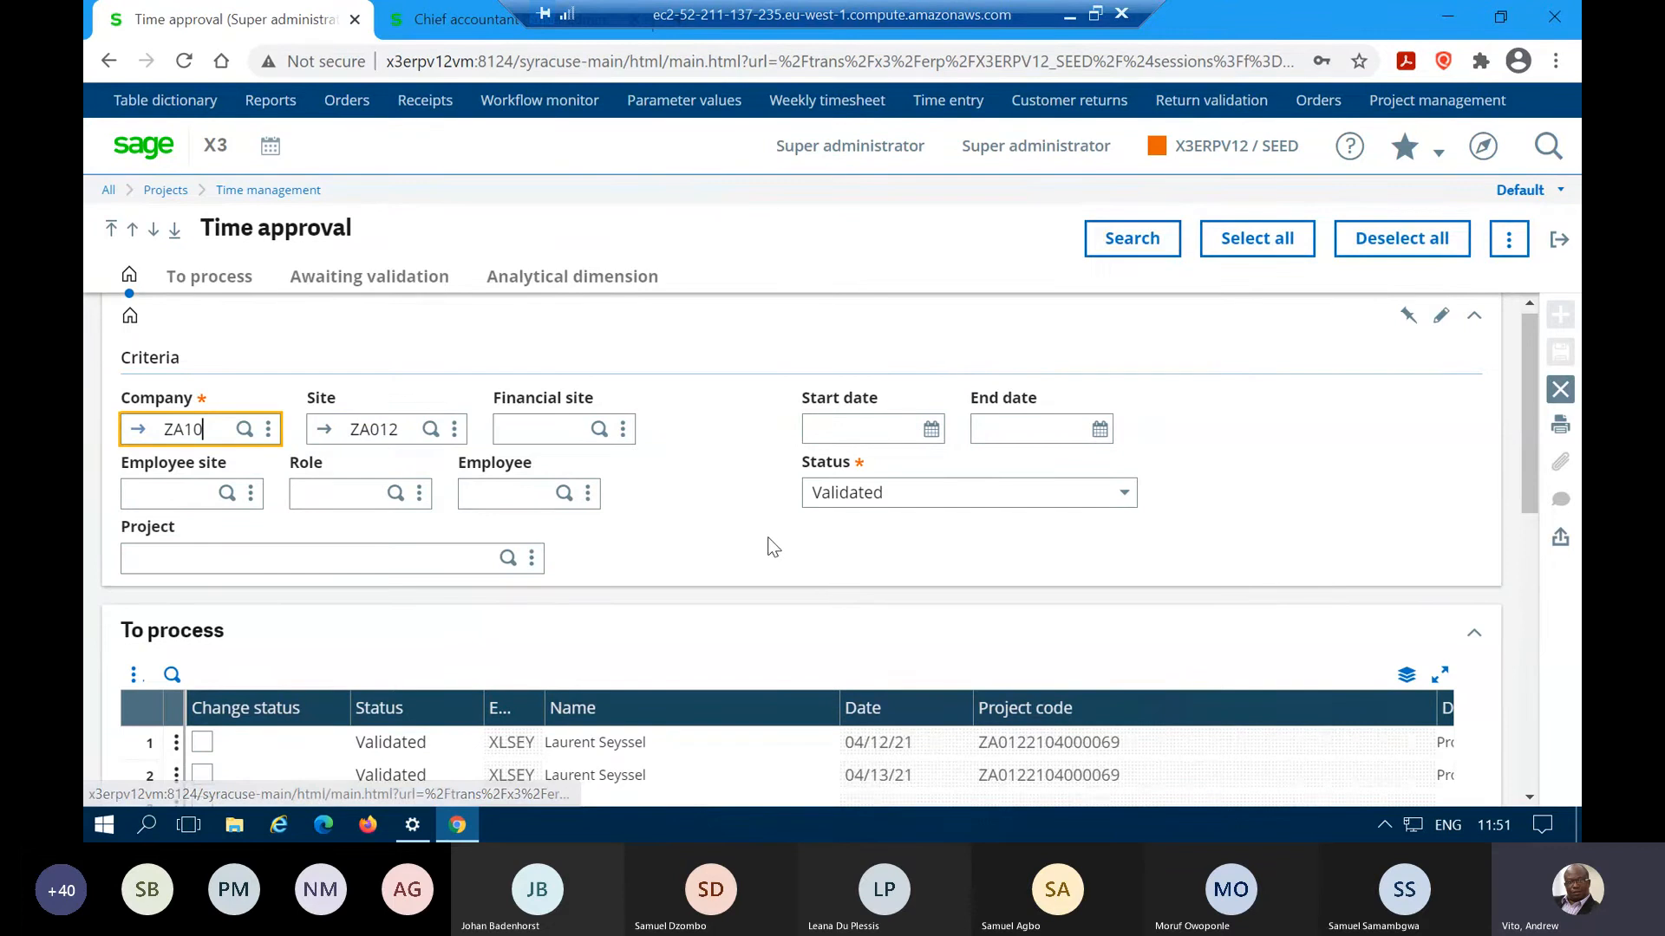
# - Select the 04/12/21 time entry among the entries to process and reject it
pyautogui.scroll(-1, 771, 546)
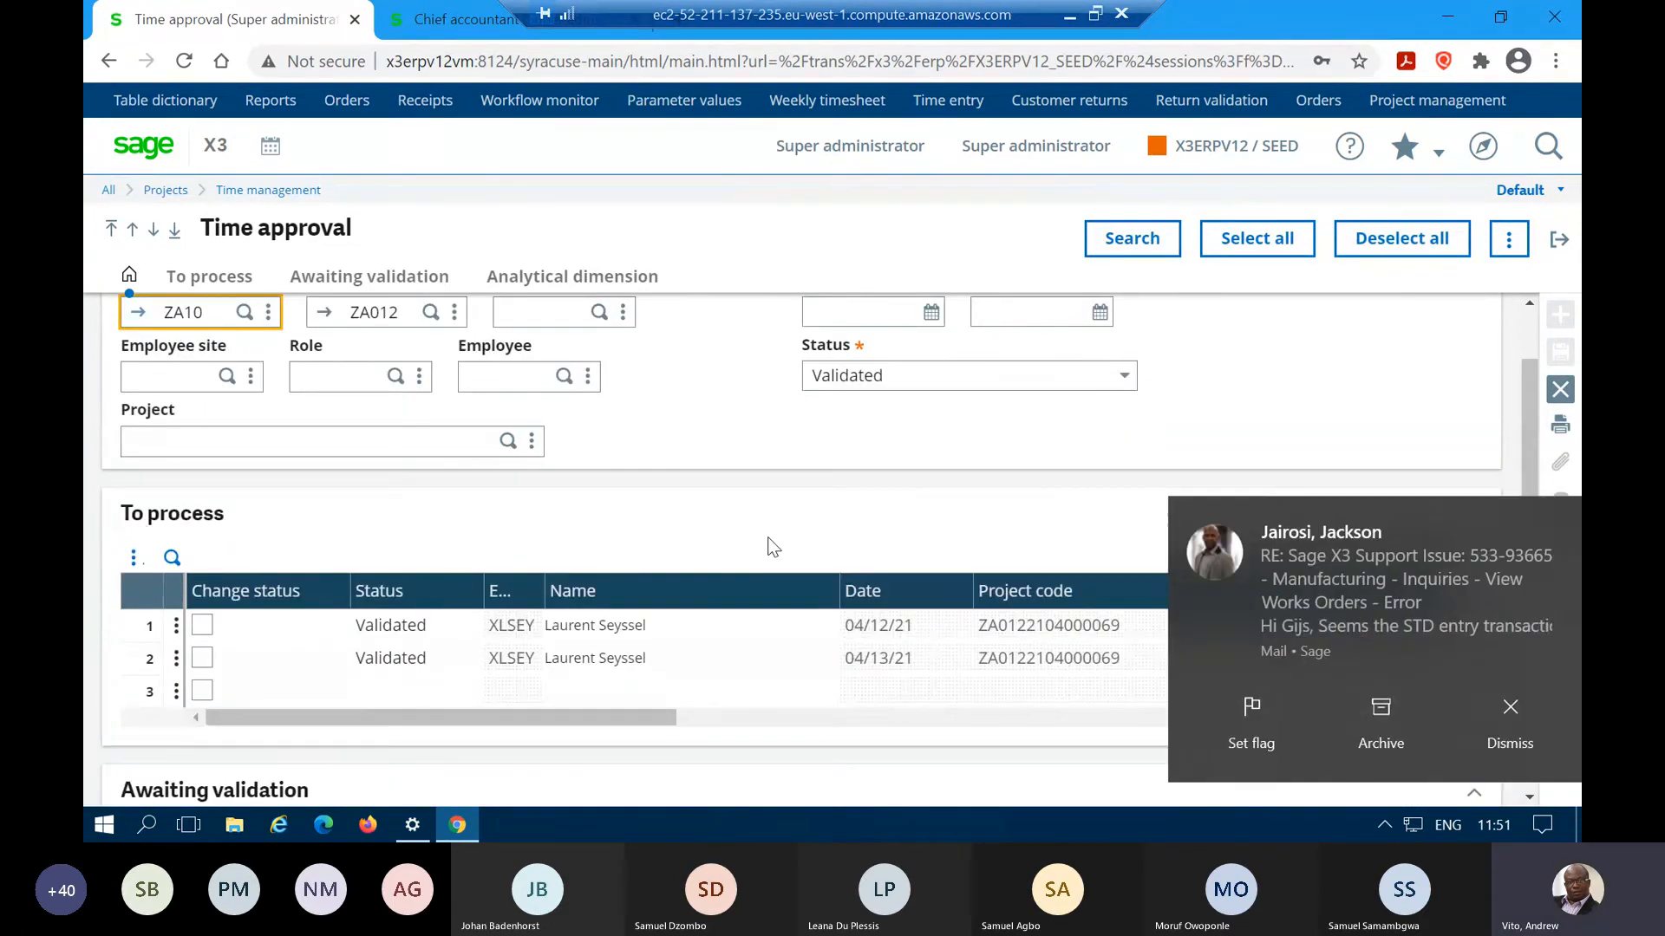
pyautogui.click(597, 720)
pyautogui.moveTo(580, 716); pyautogui.dragTo(514, 727)
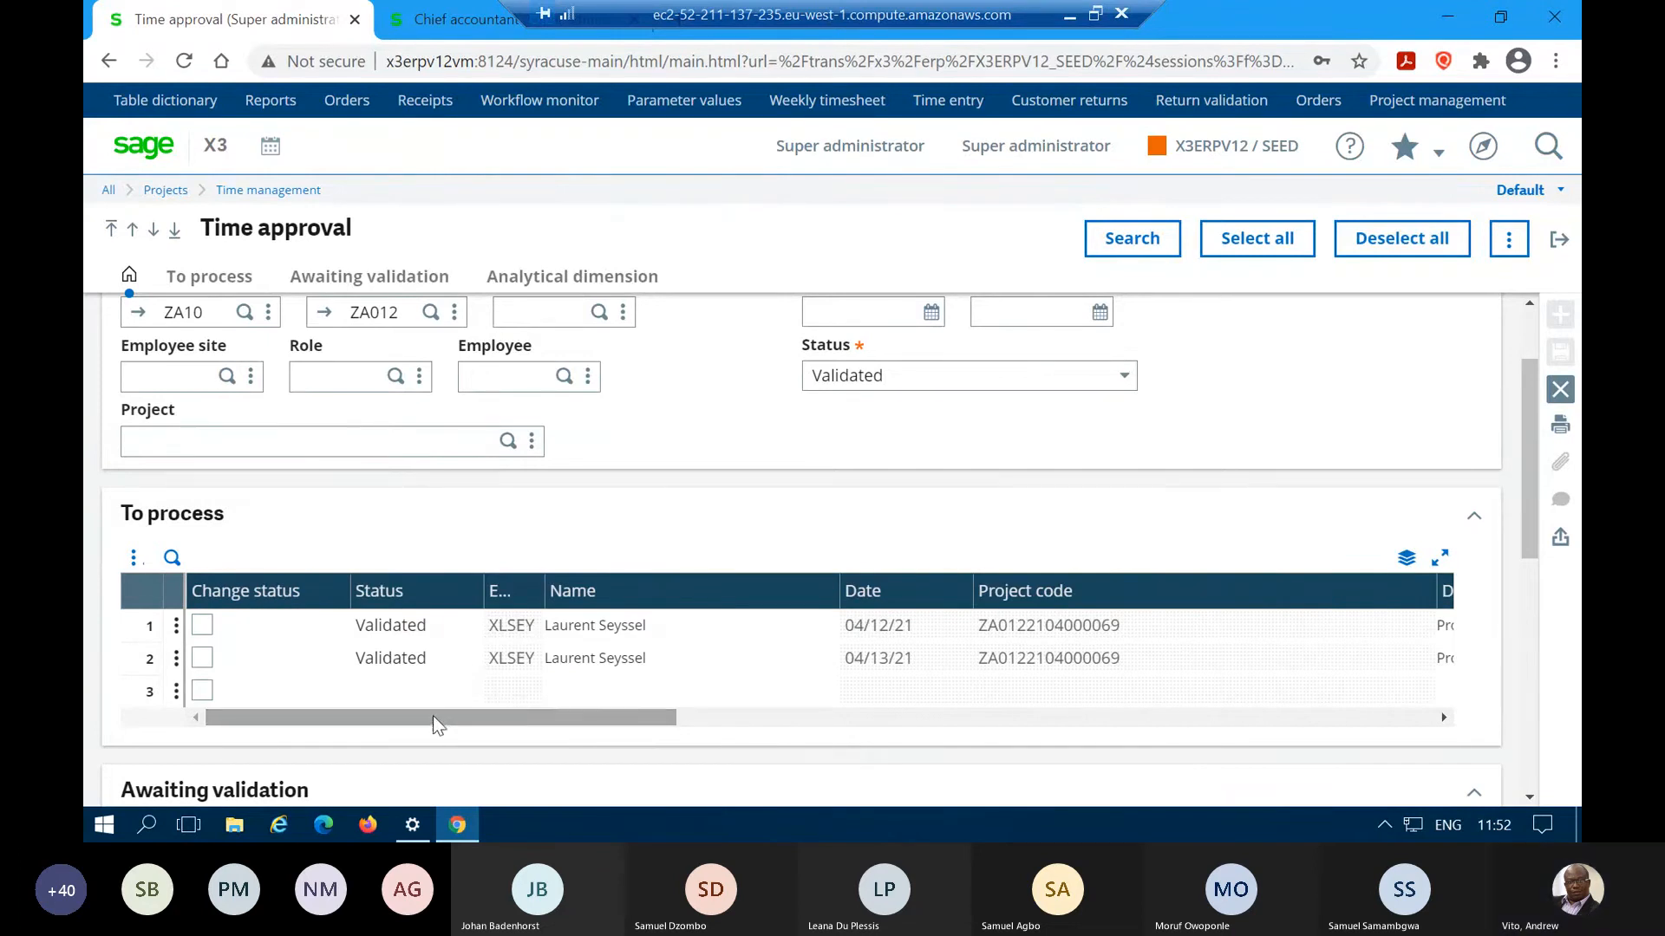
pyautogui.click(206, 626)
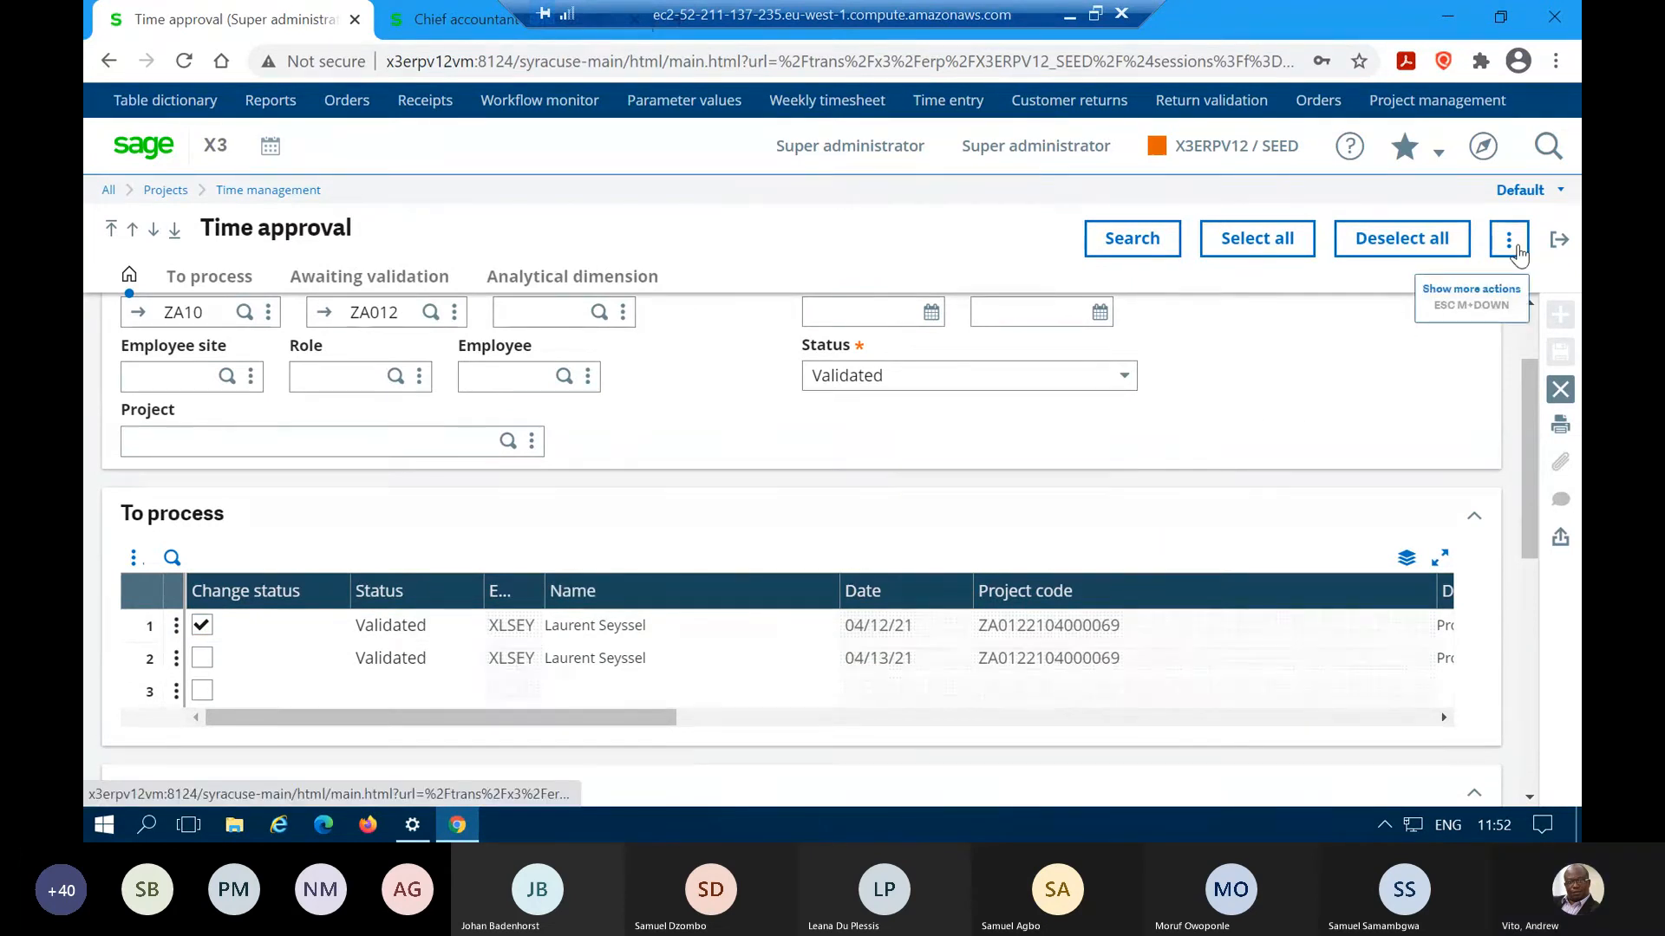
pyautogui.click(1509, 240)
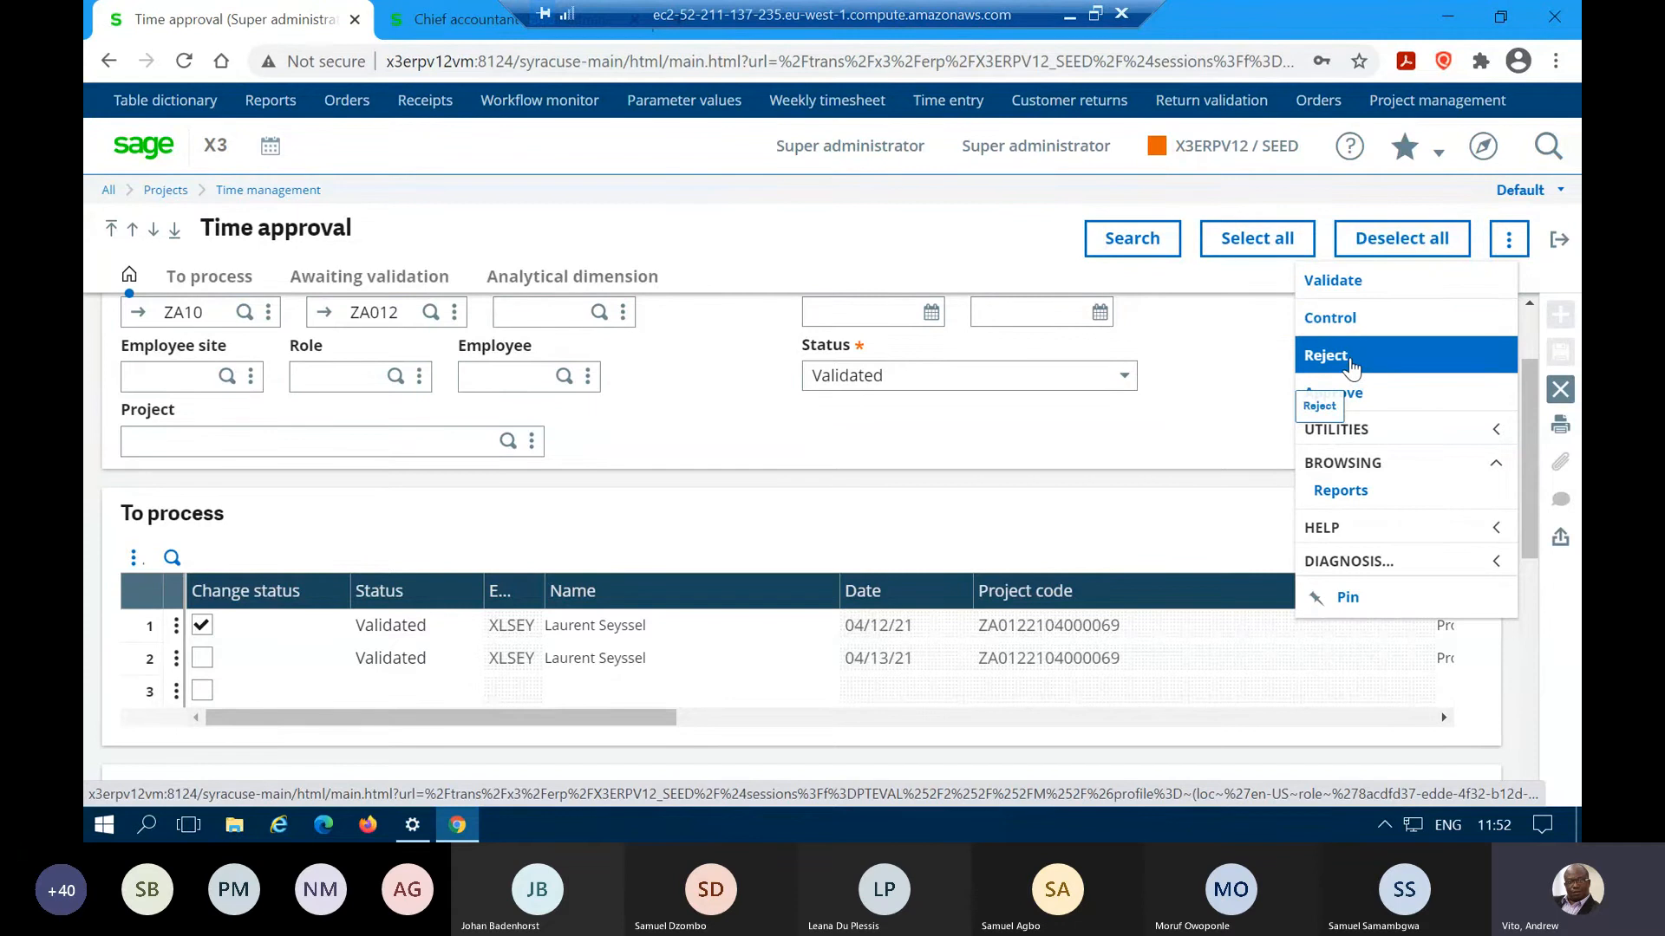
pyautogui.click(1350, 365)
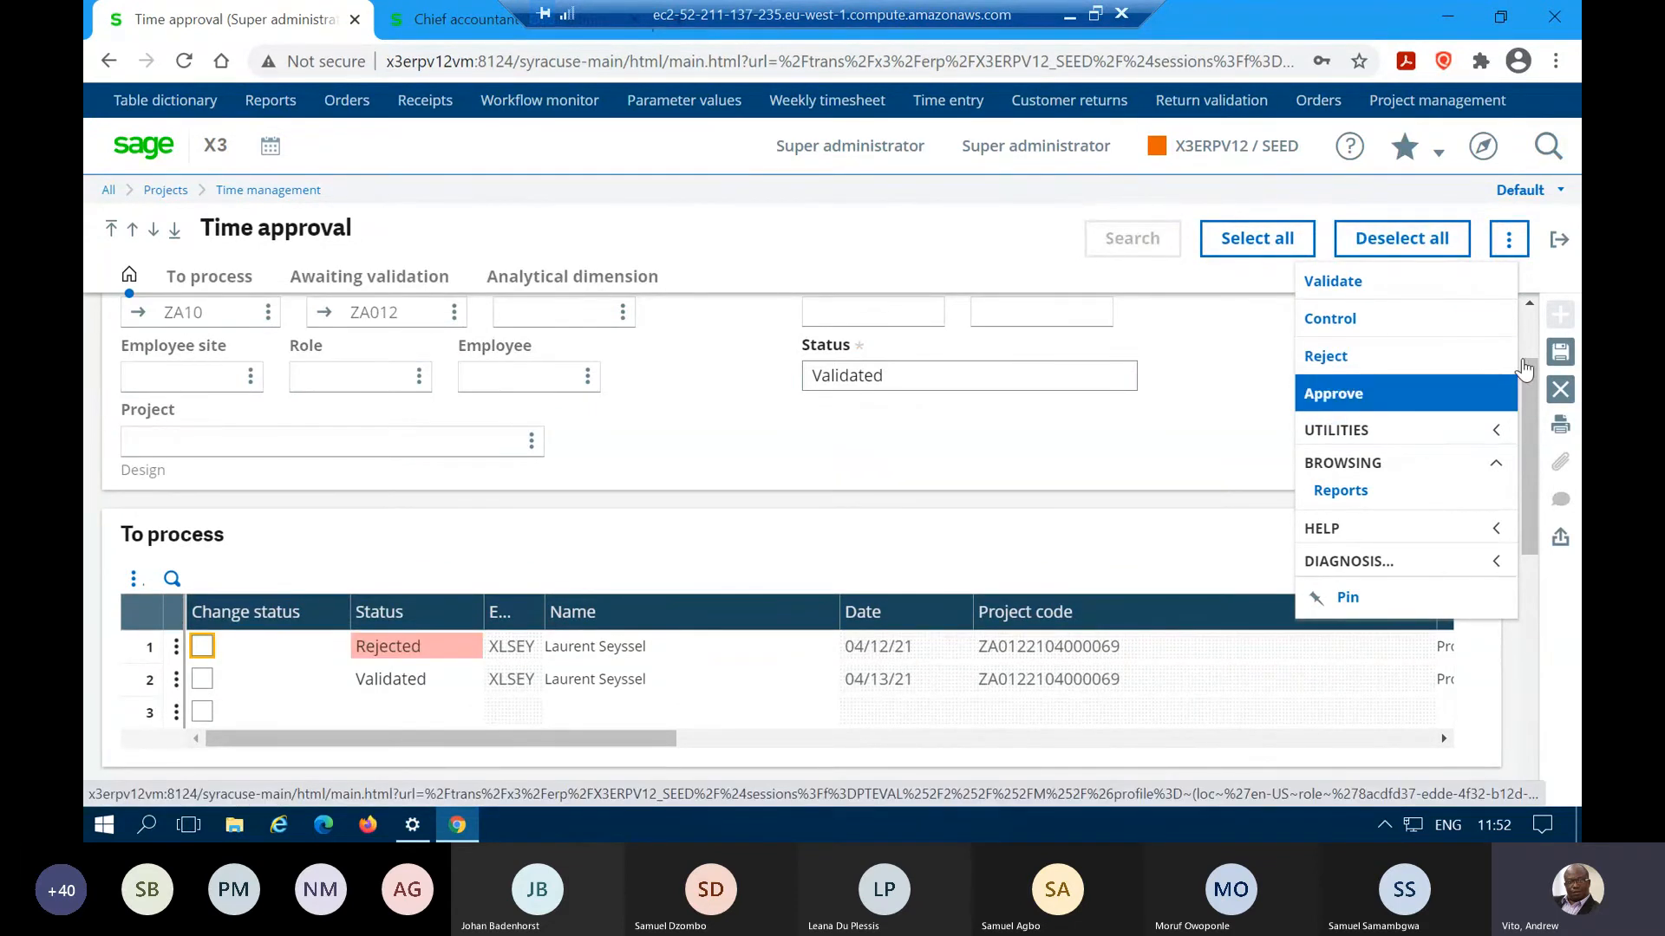
# - Save the rejected time entry in the time approval and close the processing log
pyautogui.click(1560, 354)
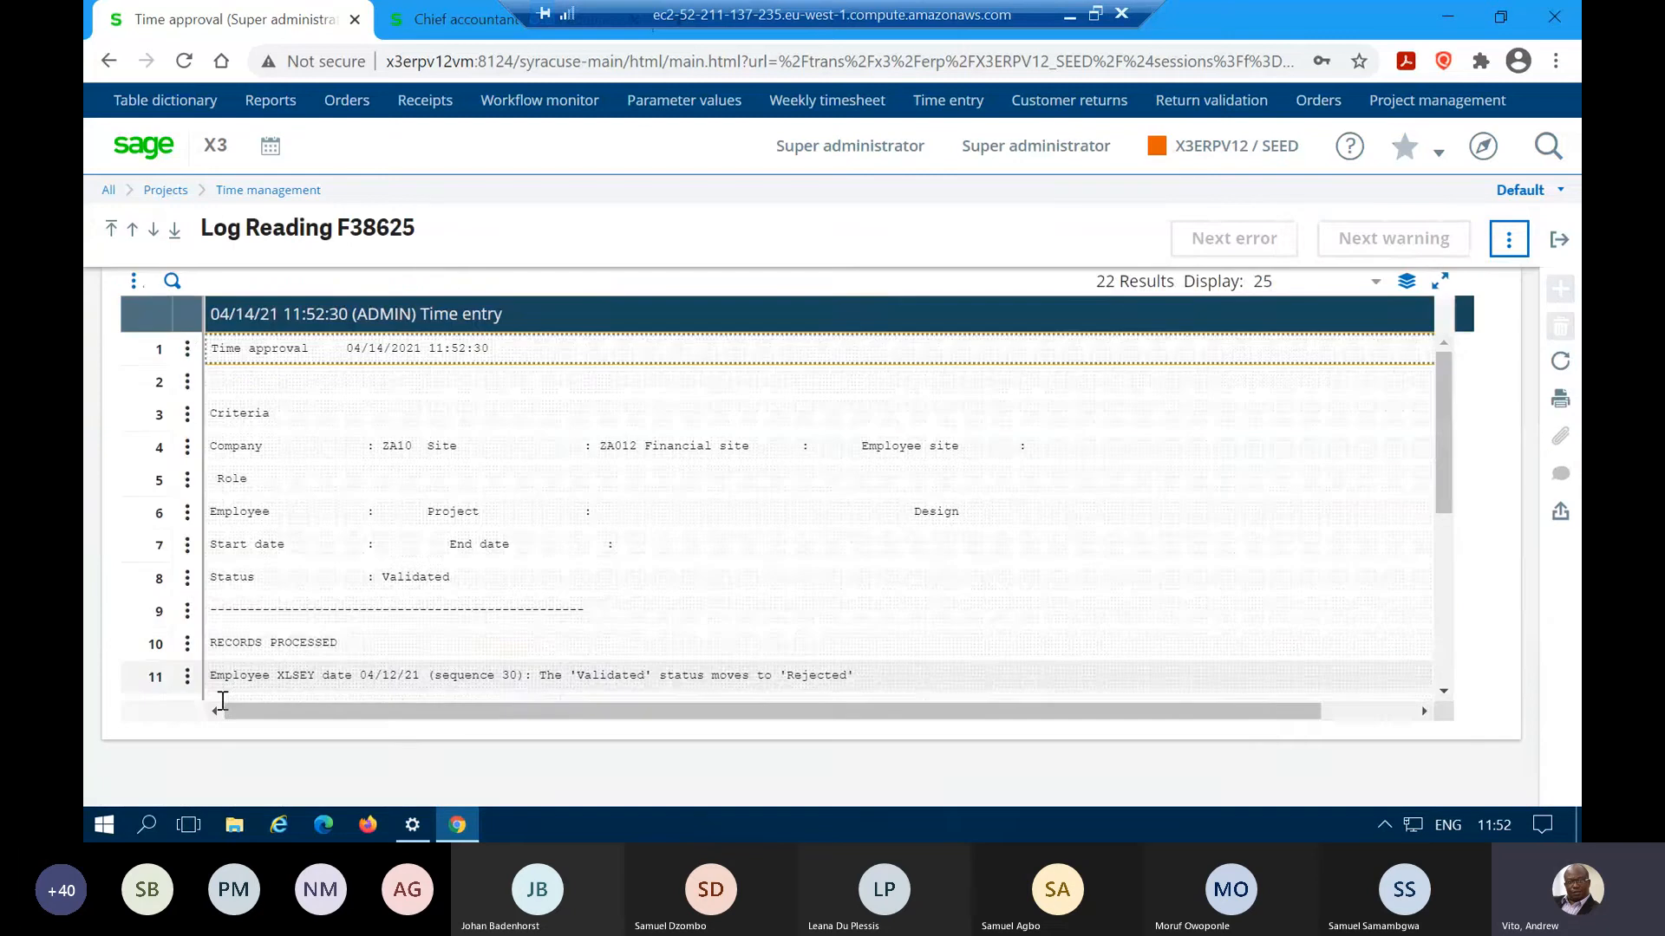
pyautogui.click(1560, 240)
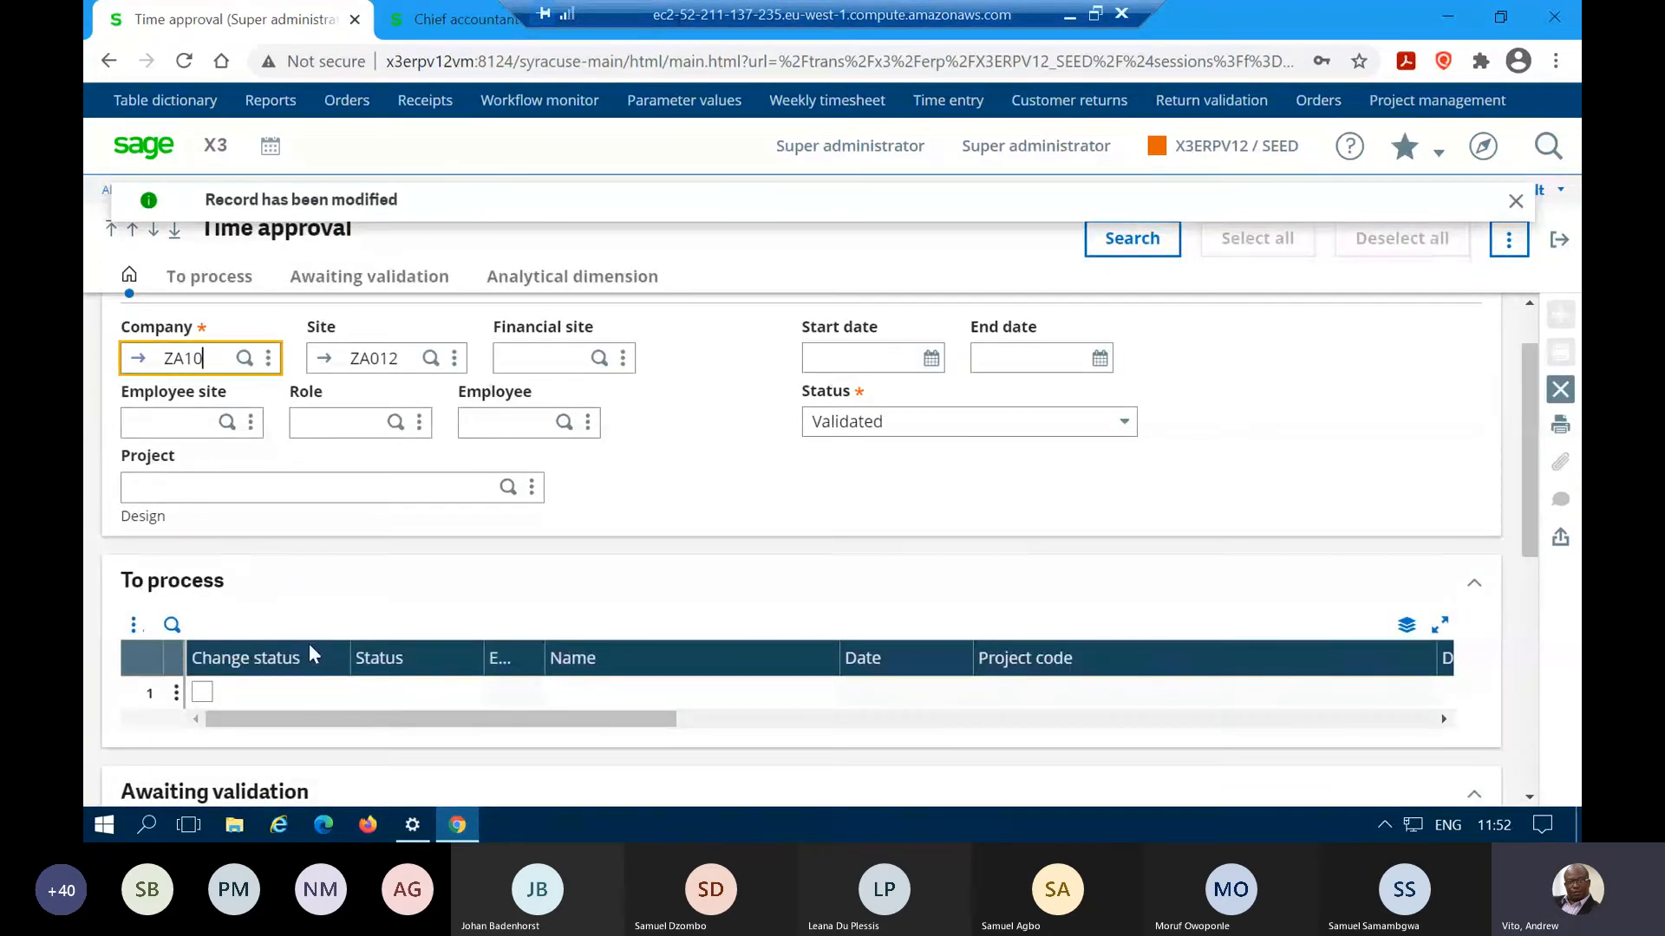
pyautogui.scroll(-3, 345, 642)
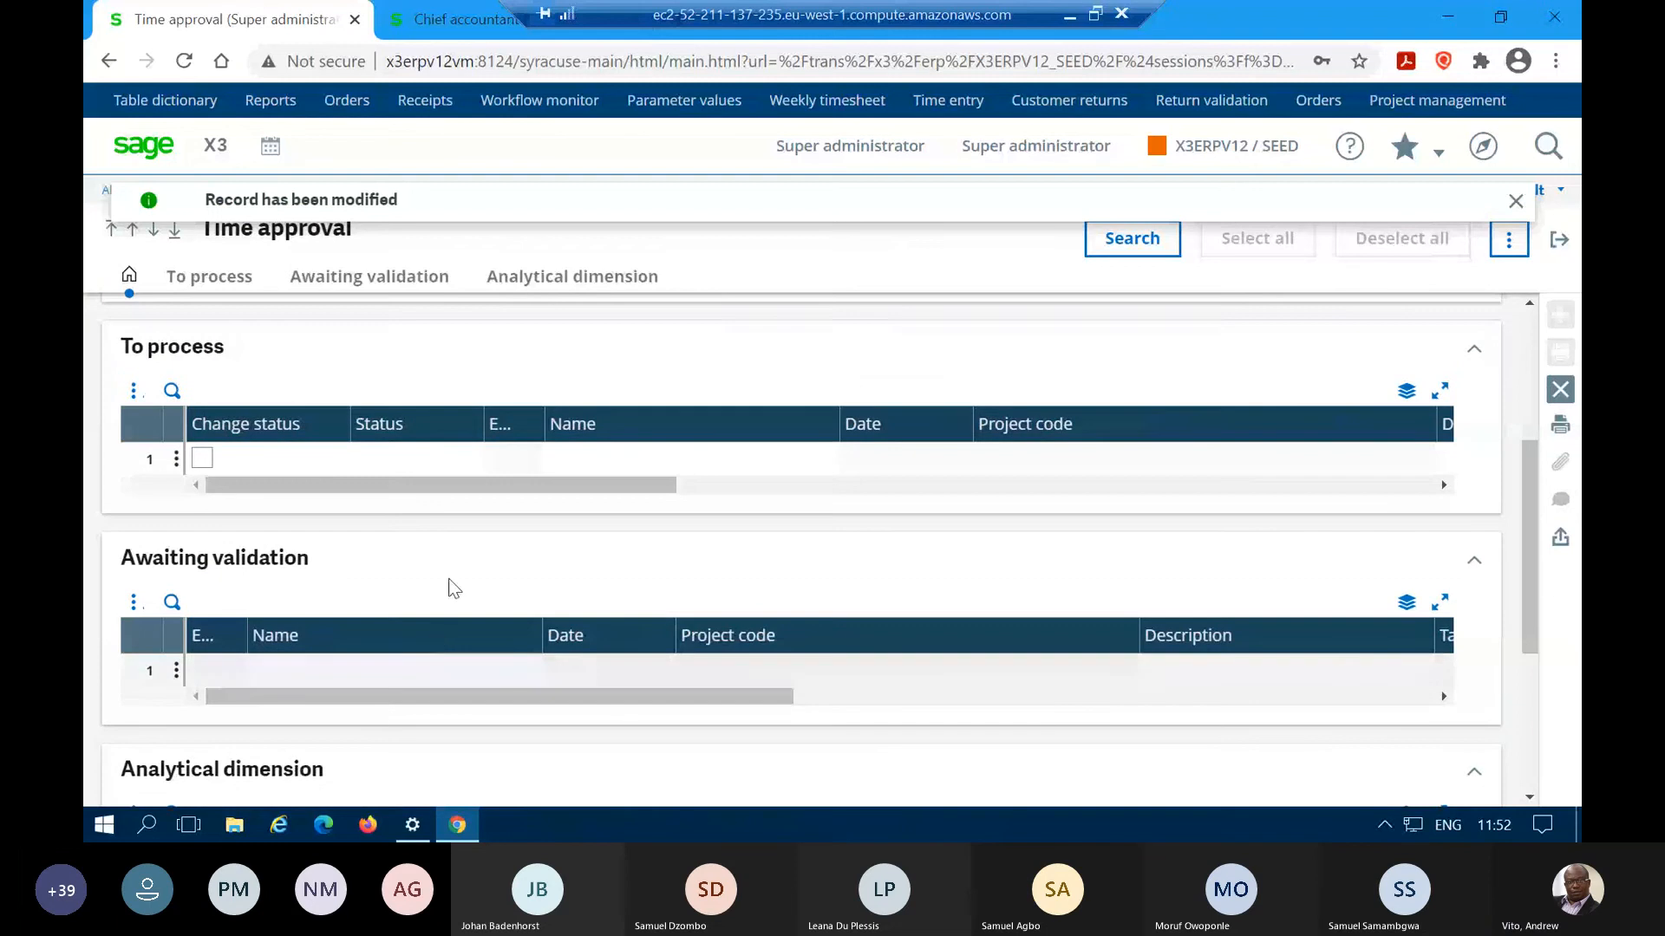
pyautogui.scroll(3, 469, 577)
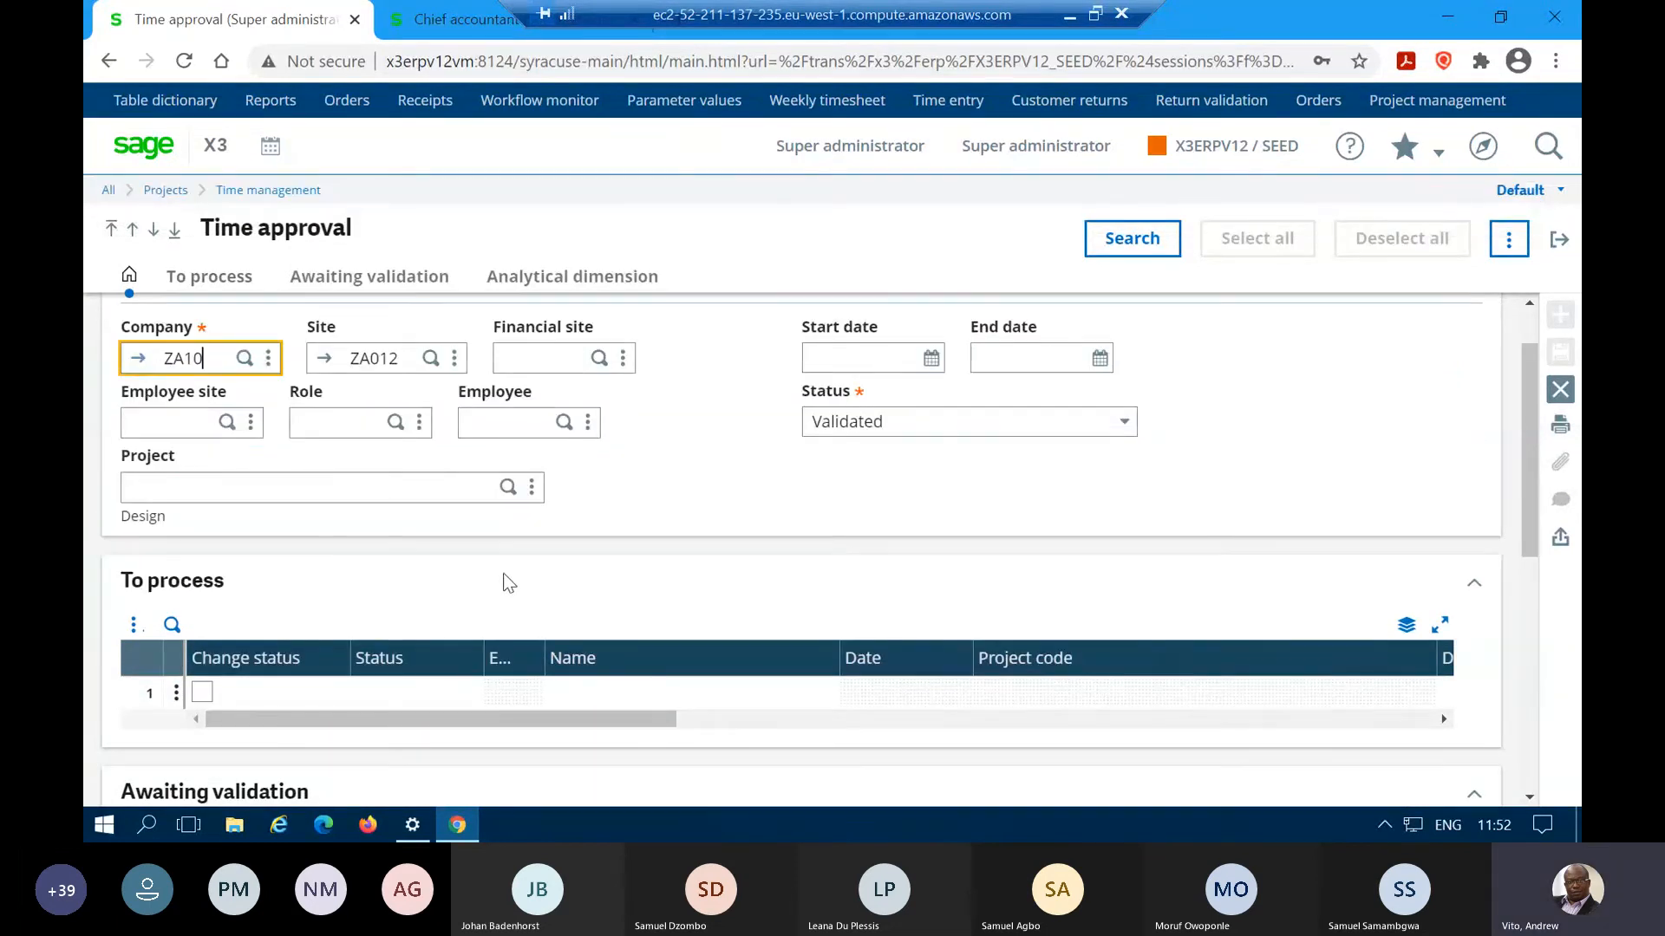
pyautogui.scroll(-2, 514, 572)
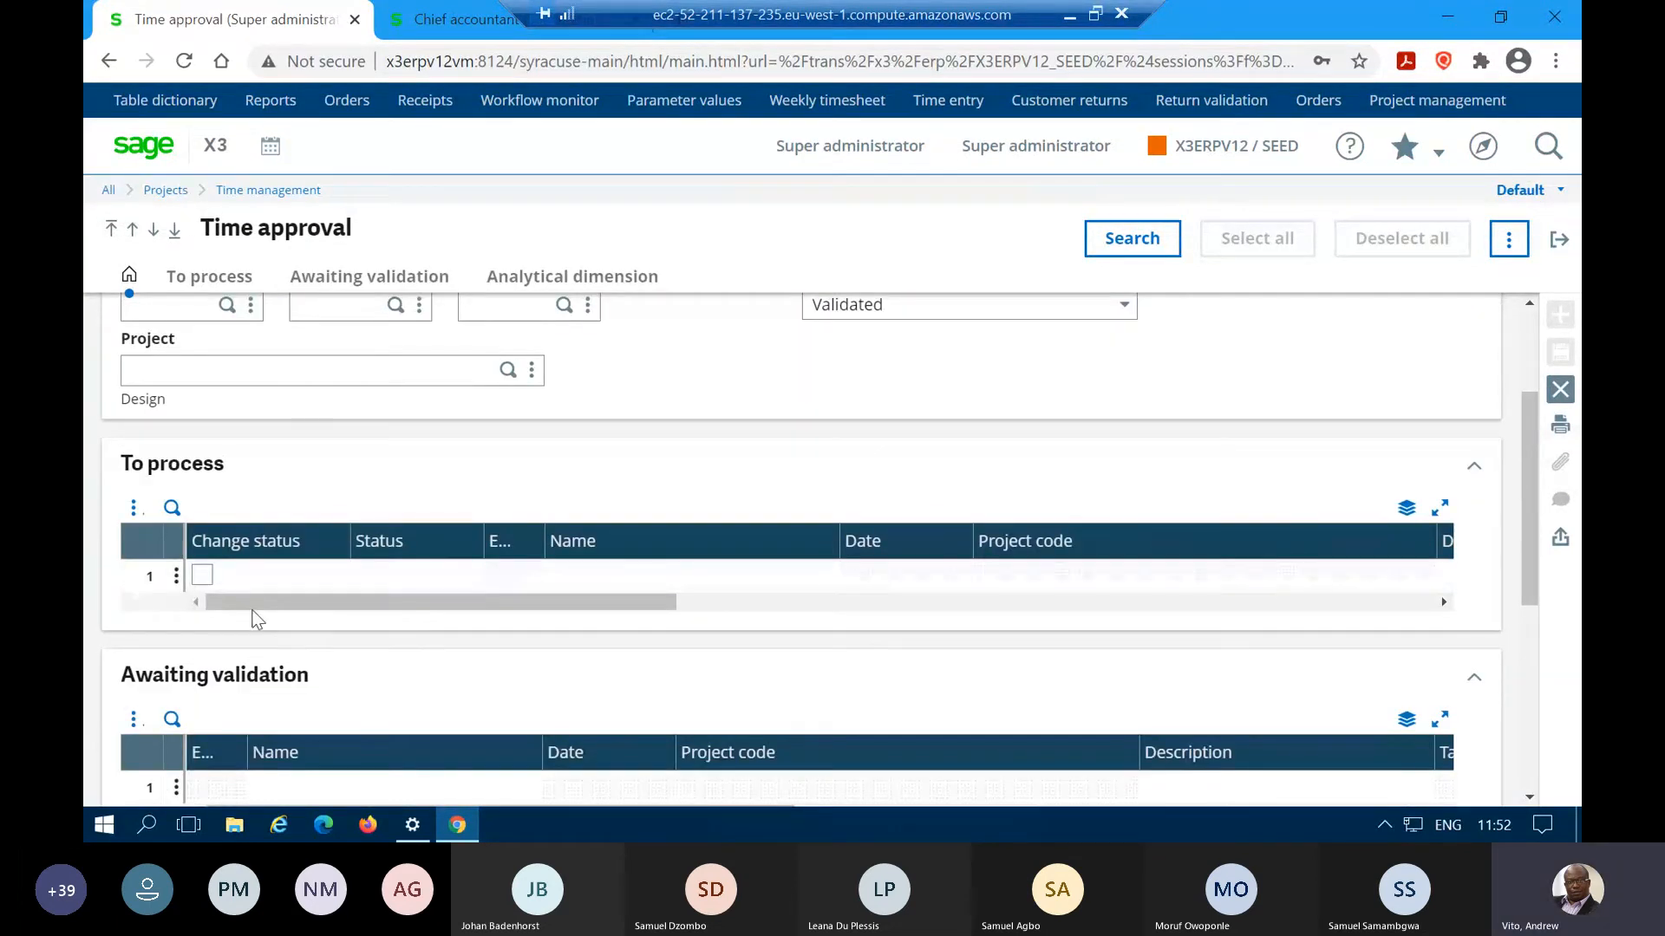
pyautogui.click(203, 578)
pyautogui.scroll(-5, 213, 582)
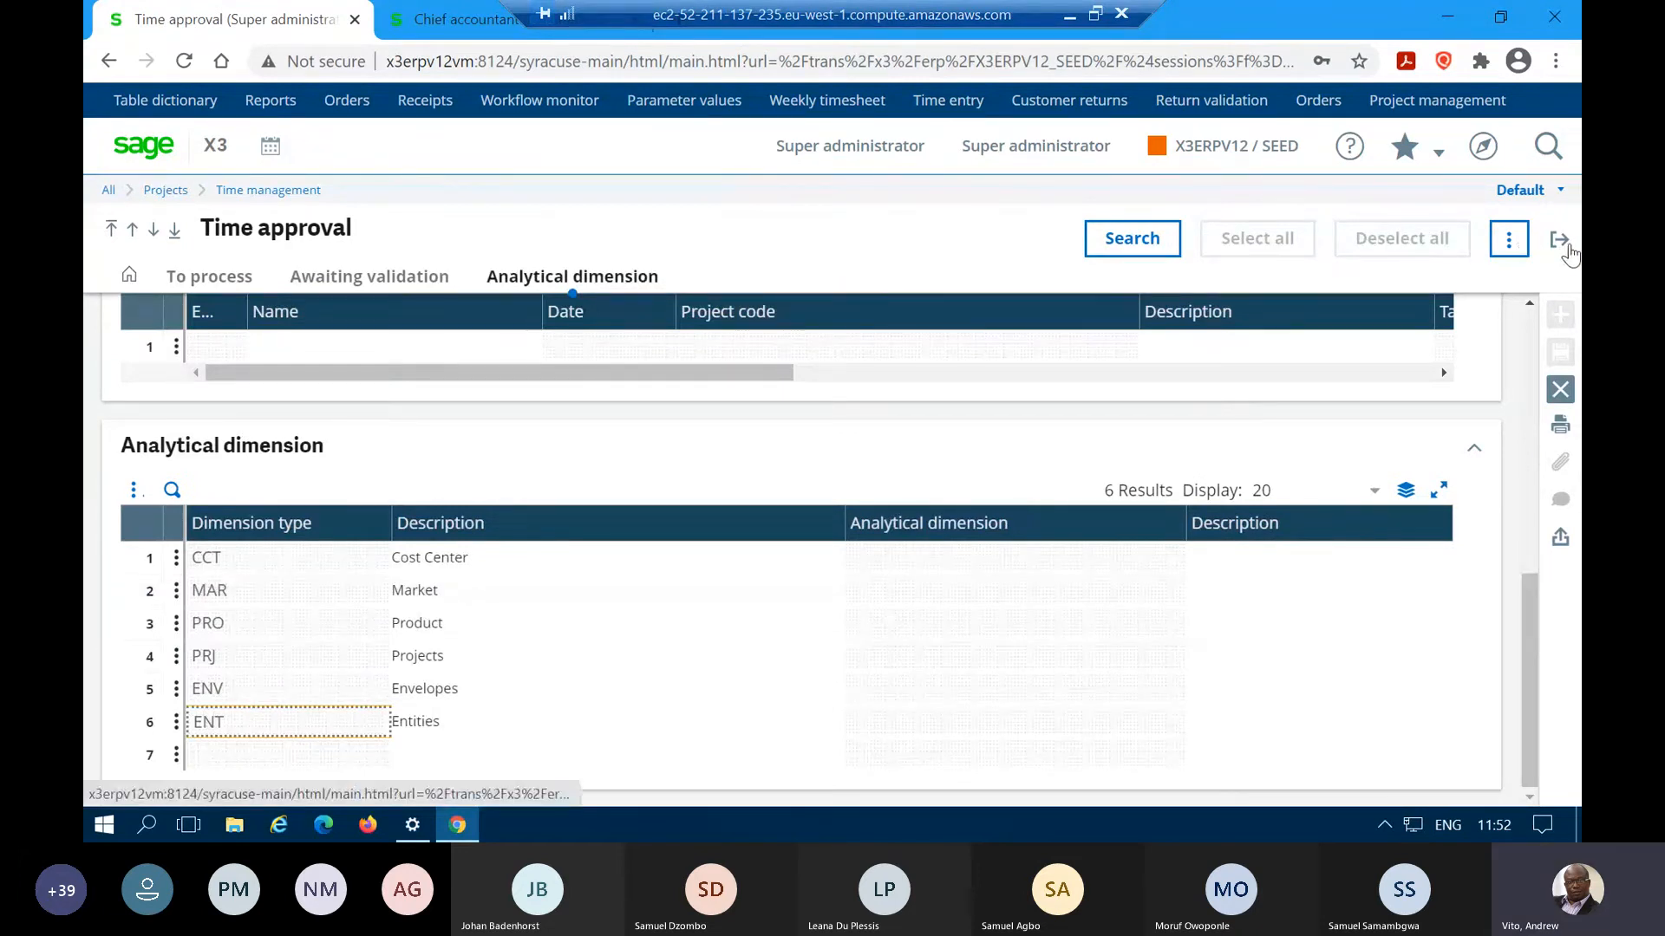
# - Leave the time approval function and open the weekly timesheet for projects
pyautogui.click(1560, 243)
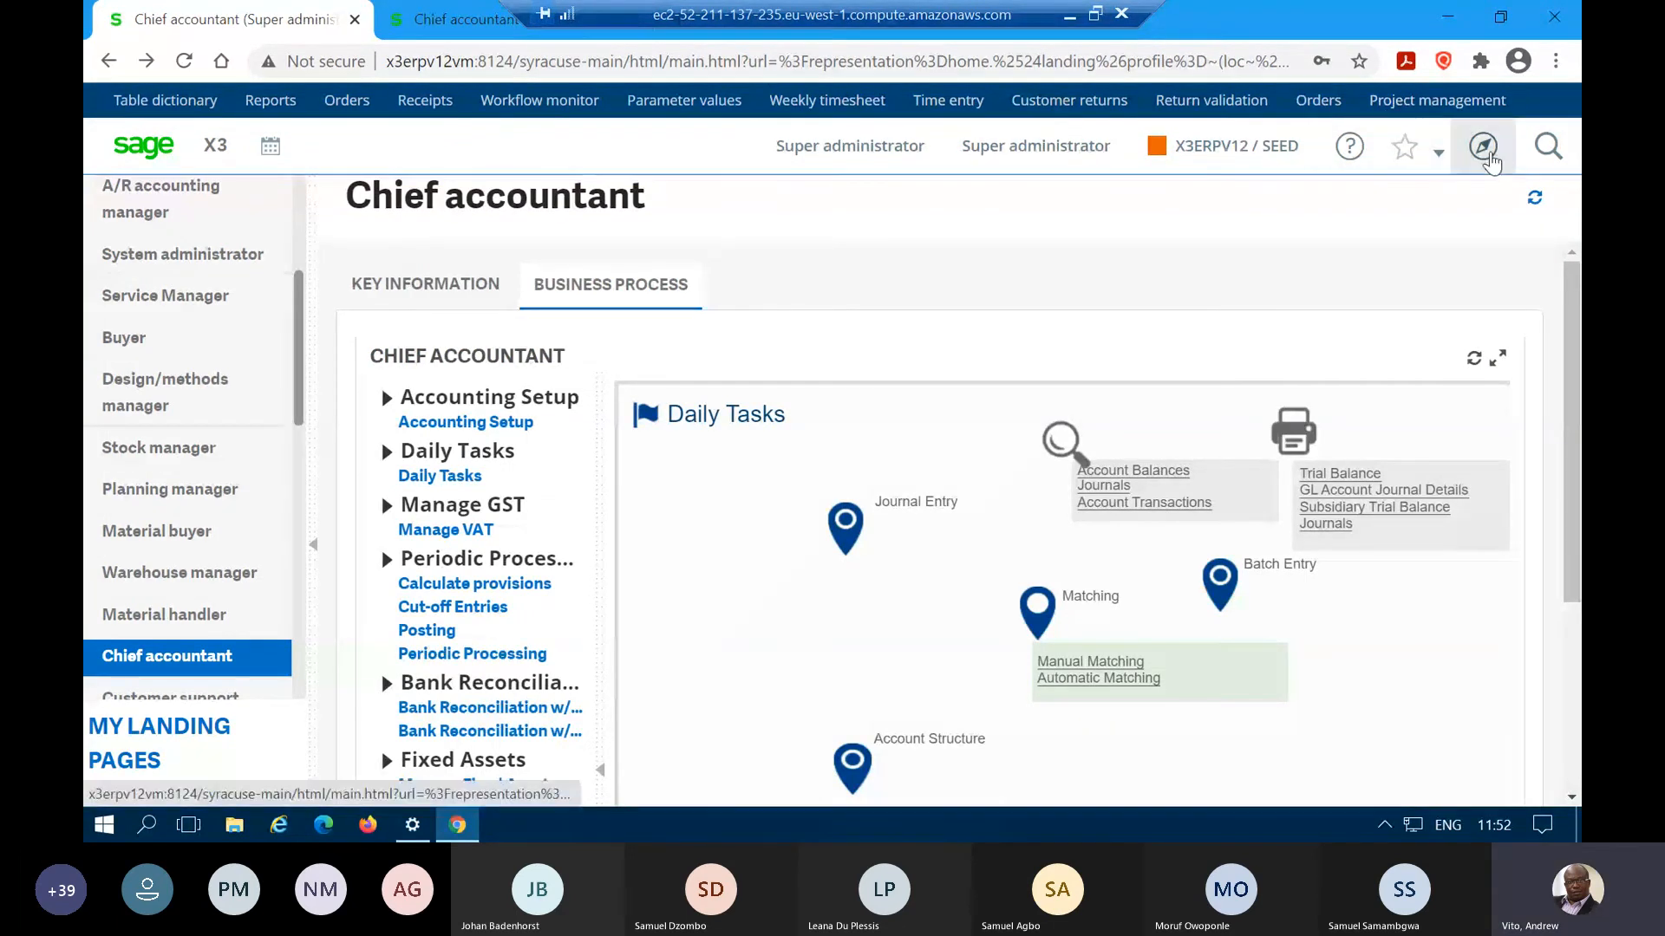
pyautogui.click(1483, 149)
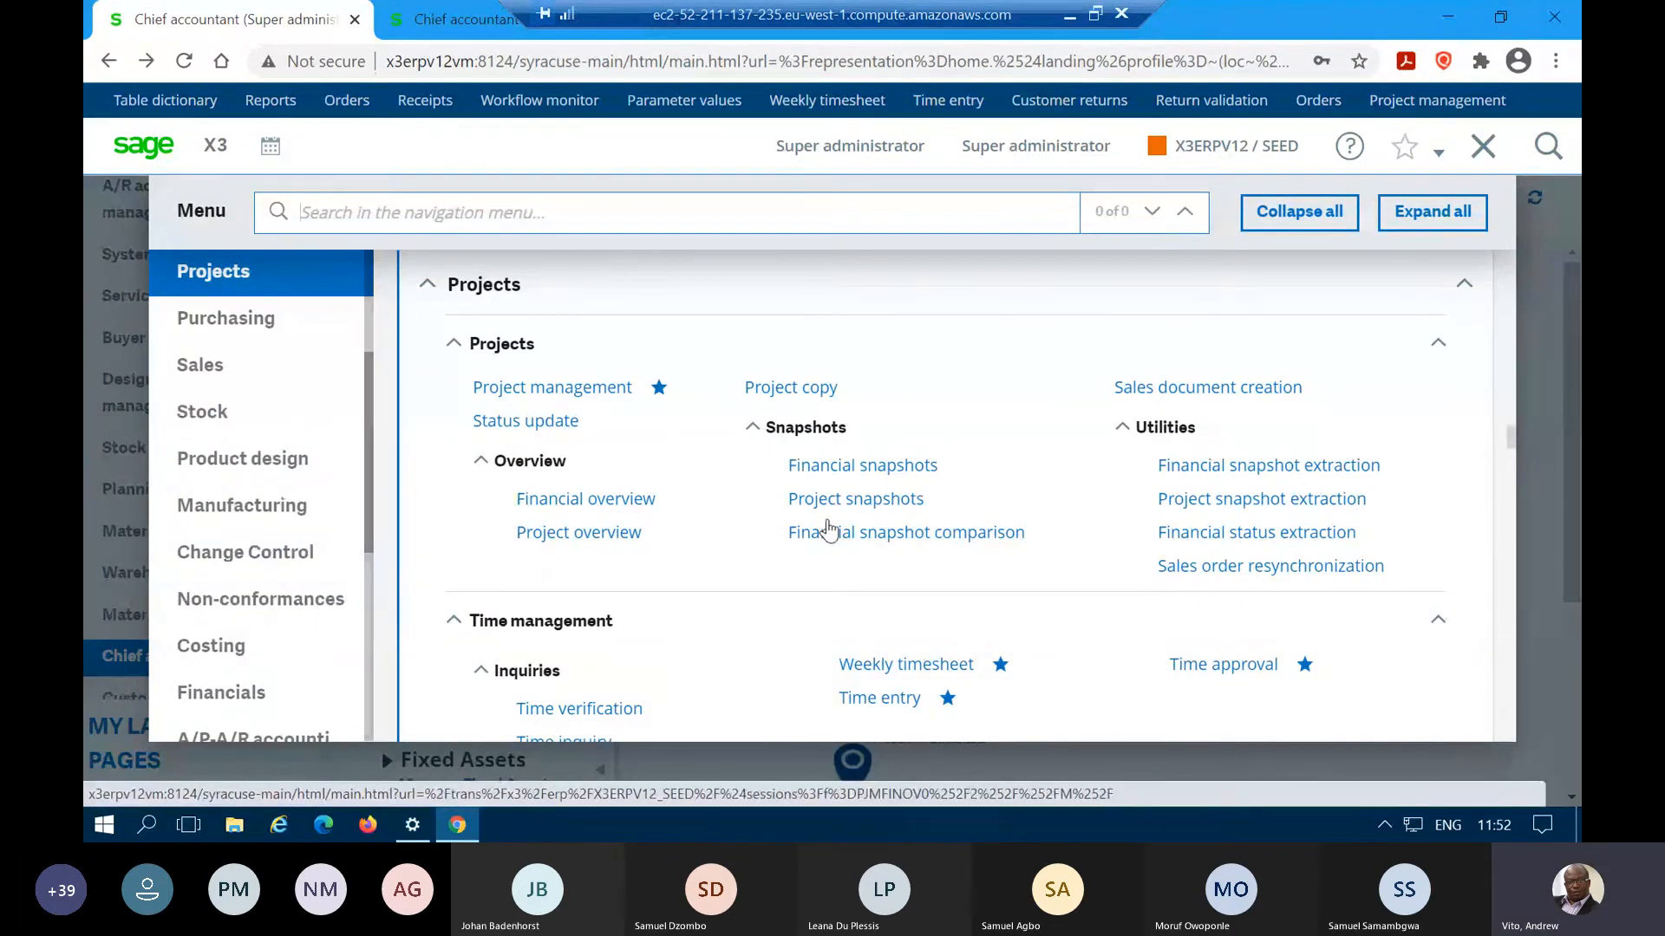
pyautogui.click(931, 672)
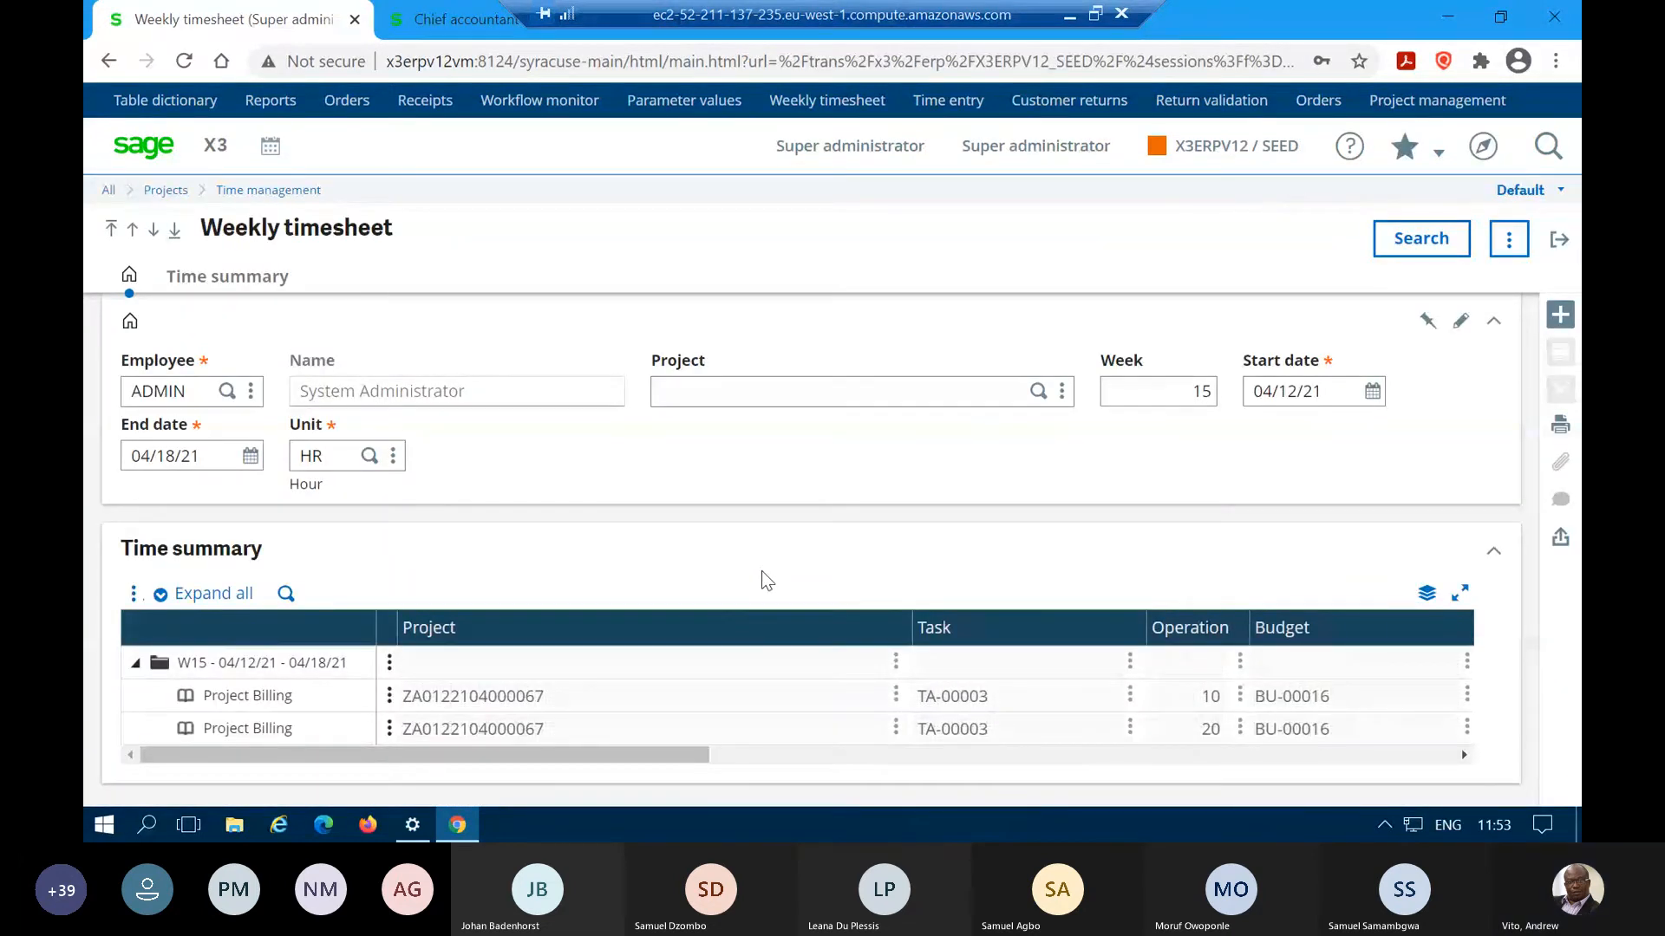
# - Filter the project users by part of the employee's name and choose the second matching employee for the weekly timesheet
pyautogui.click(194, 389)
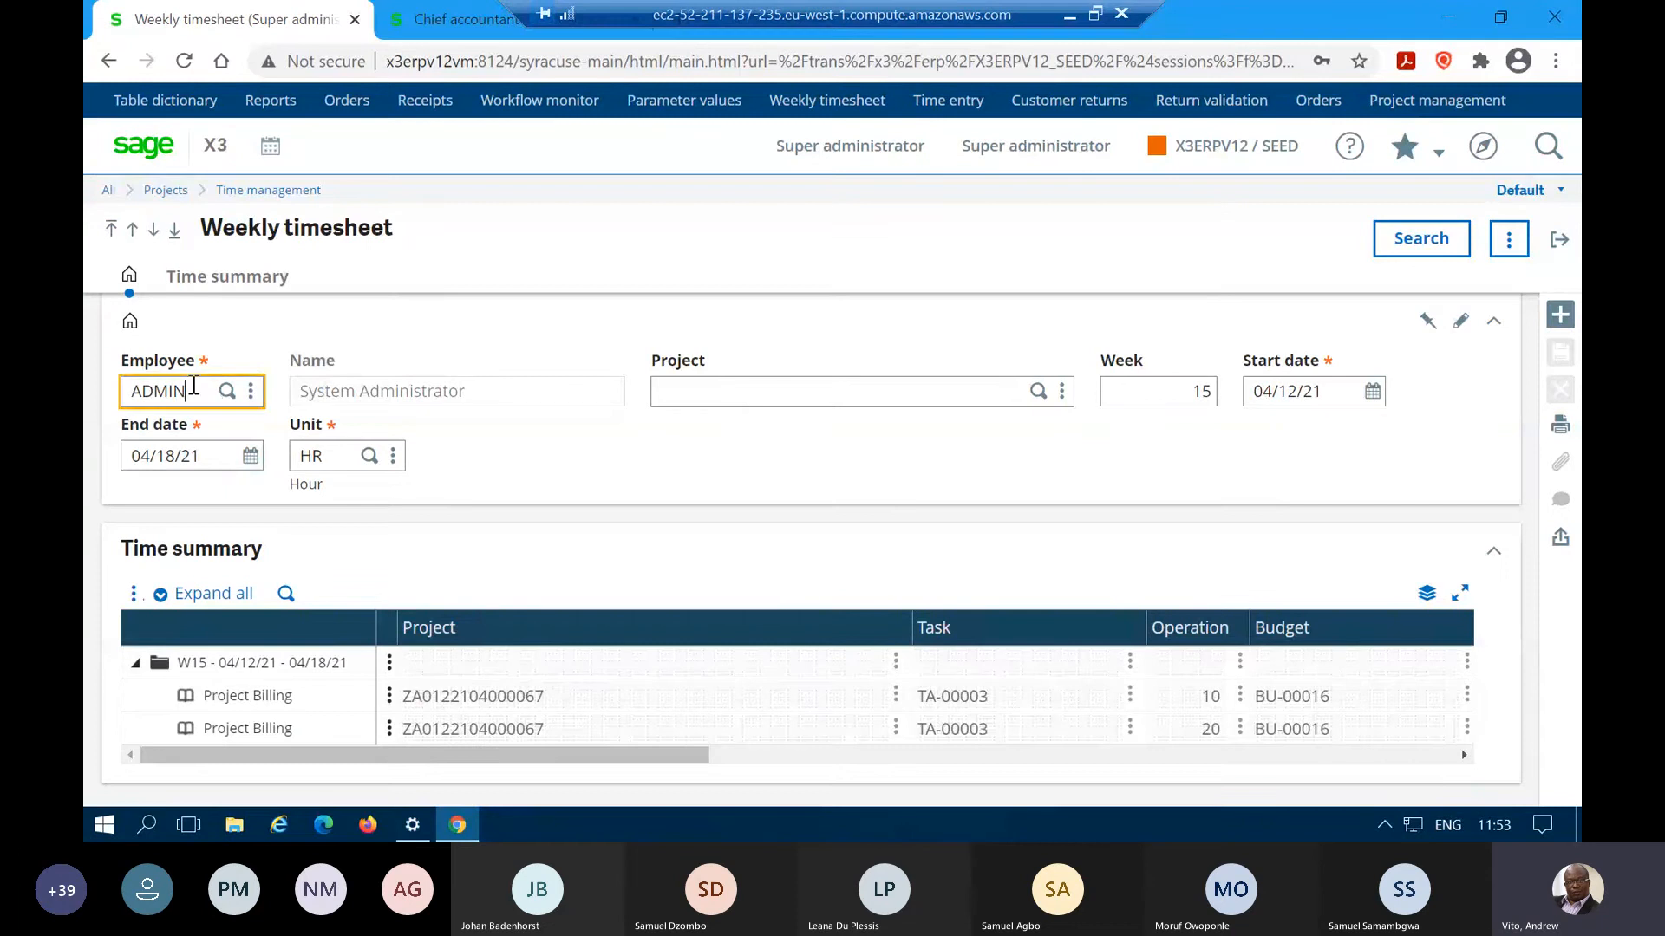
pyautogui.moveTo(195, 389); pyautogui.dragTo(101, 396)
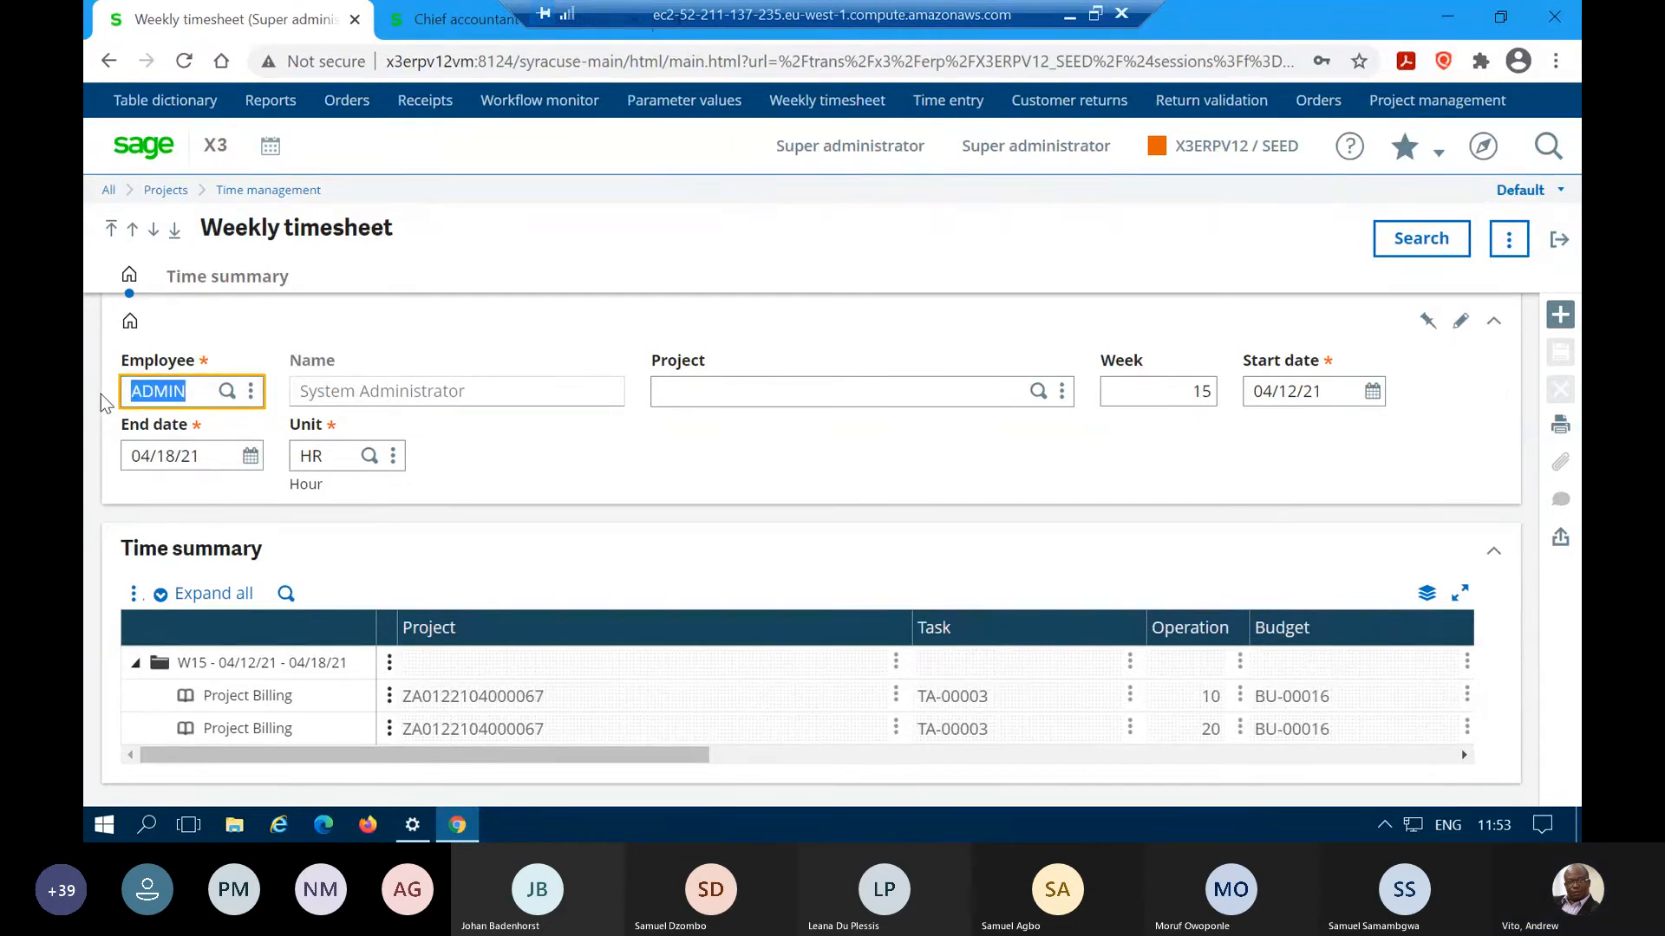
pyautogui.write('XLS')
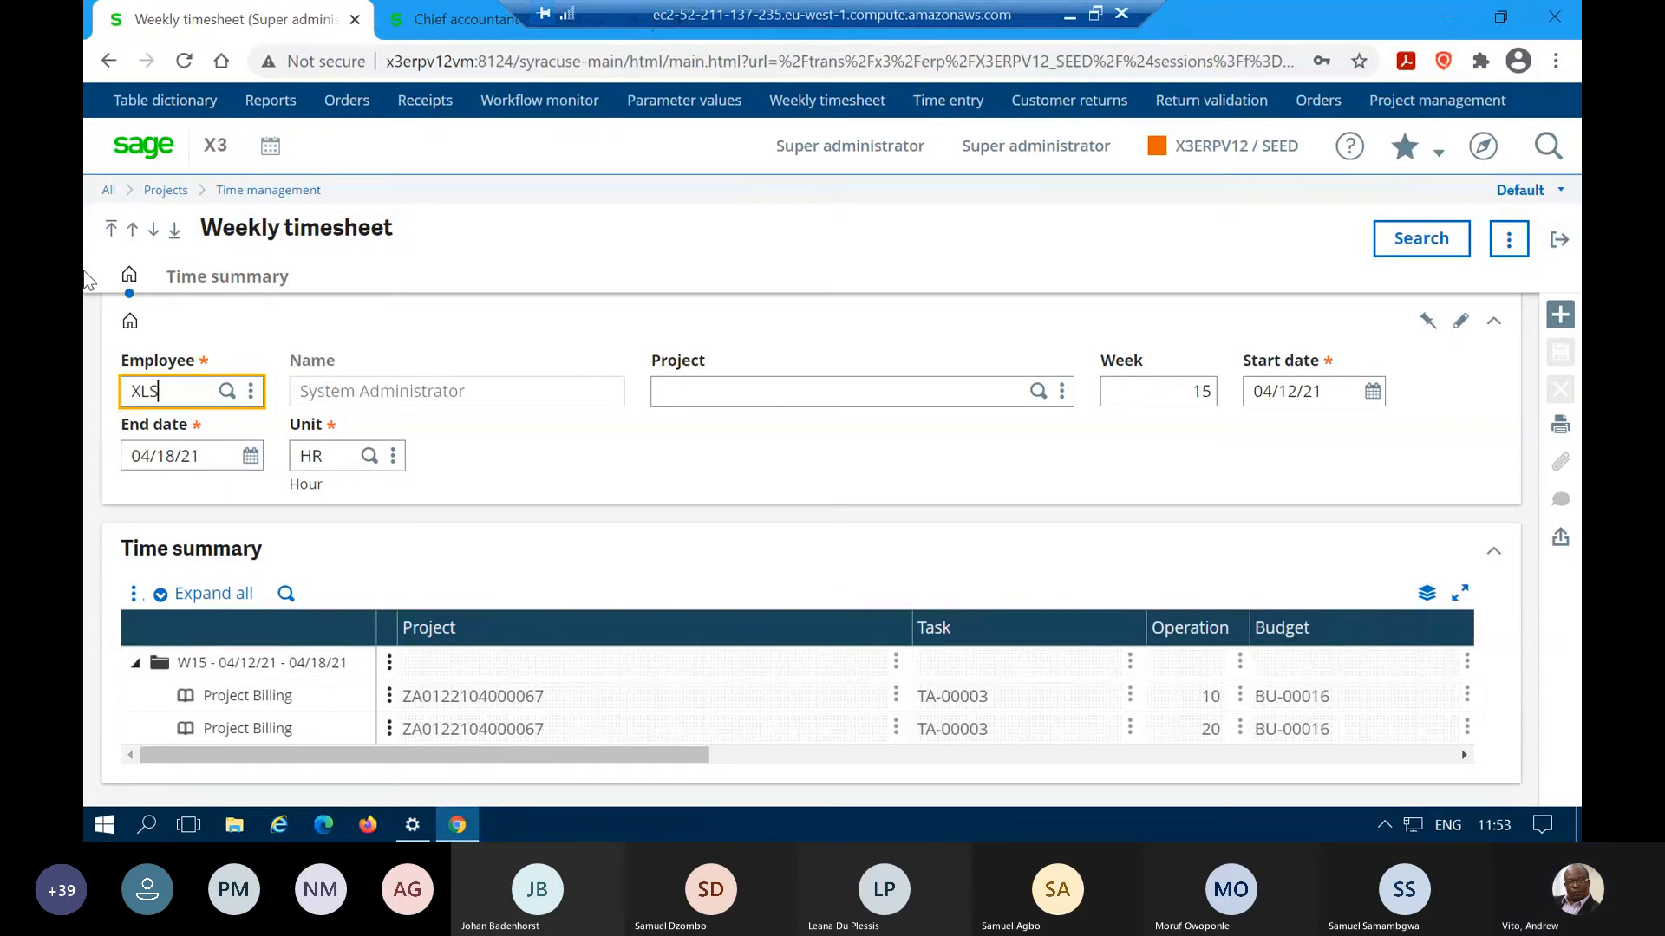
pyautogui.click(229, 393)
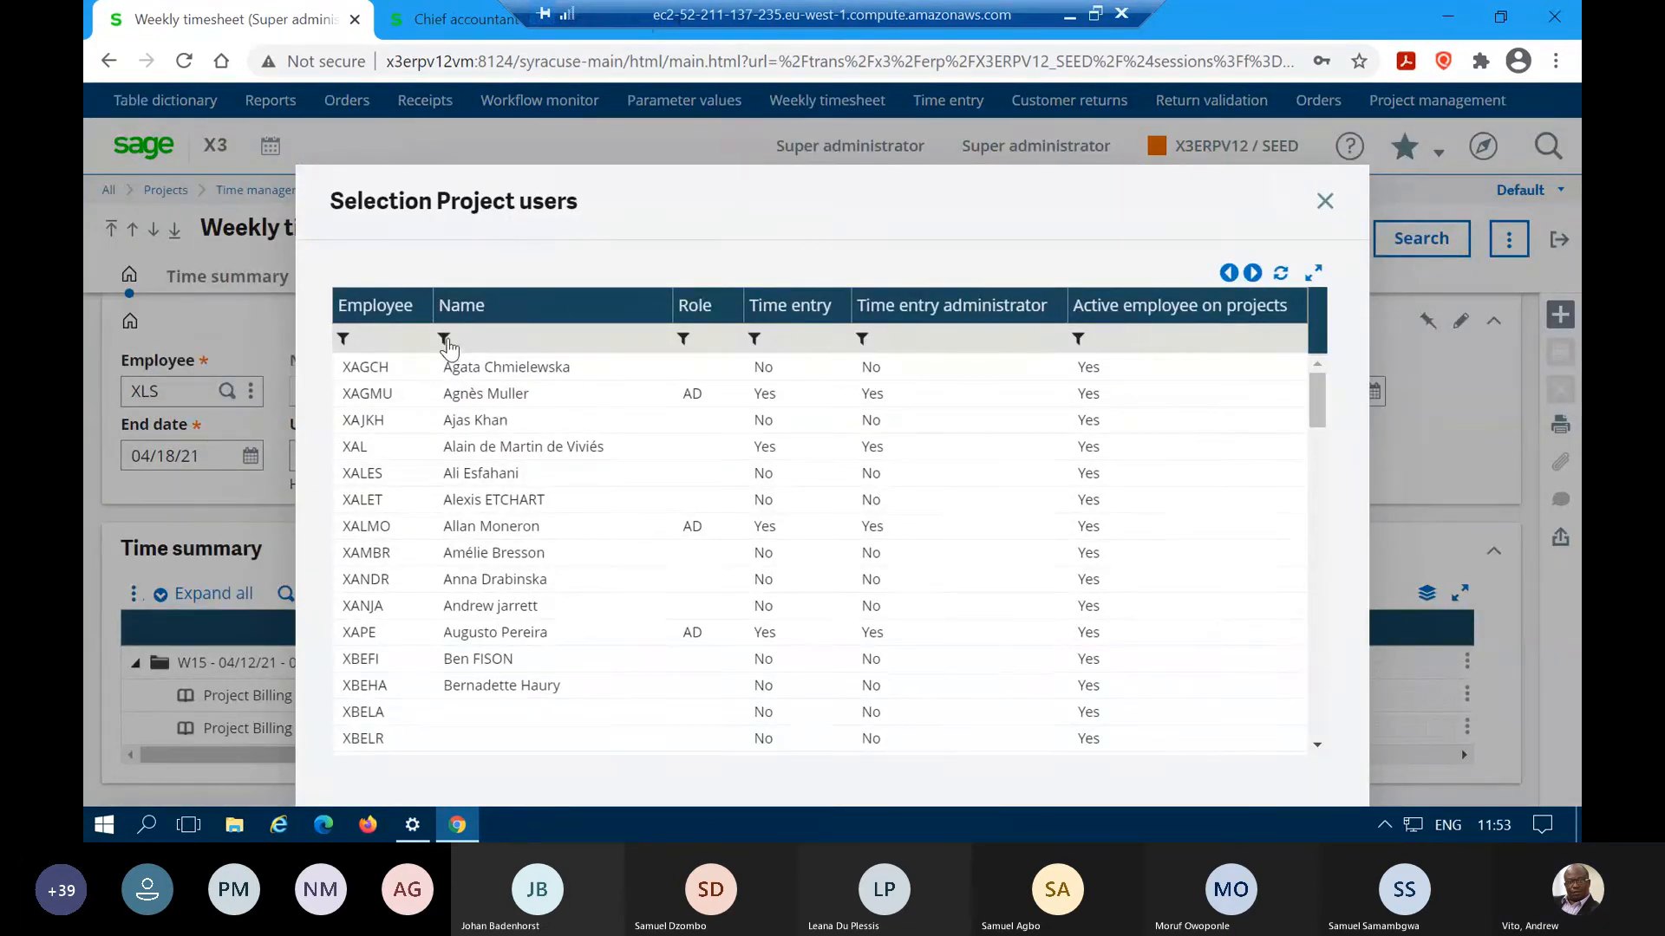
pyautogui.click(445, 343)
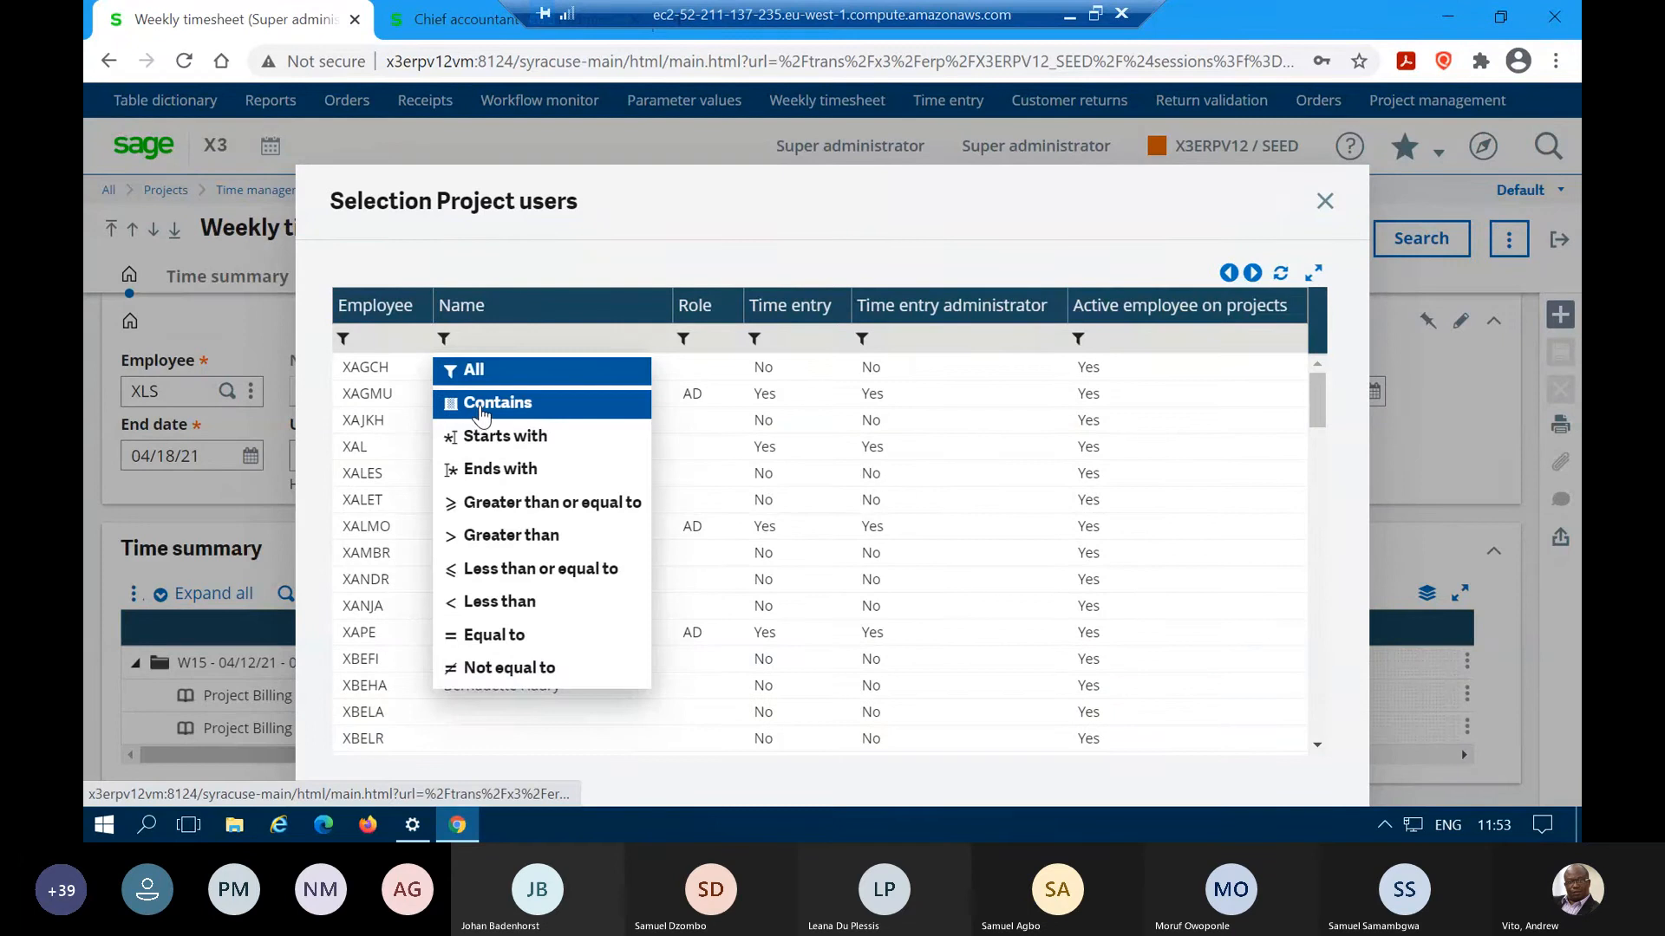
pyautogui.click(483, 414)
pyautogui.write('Laur')
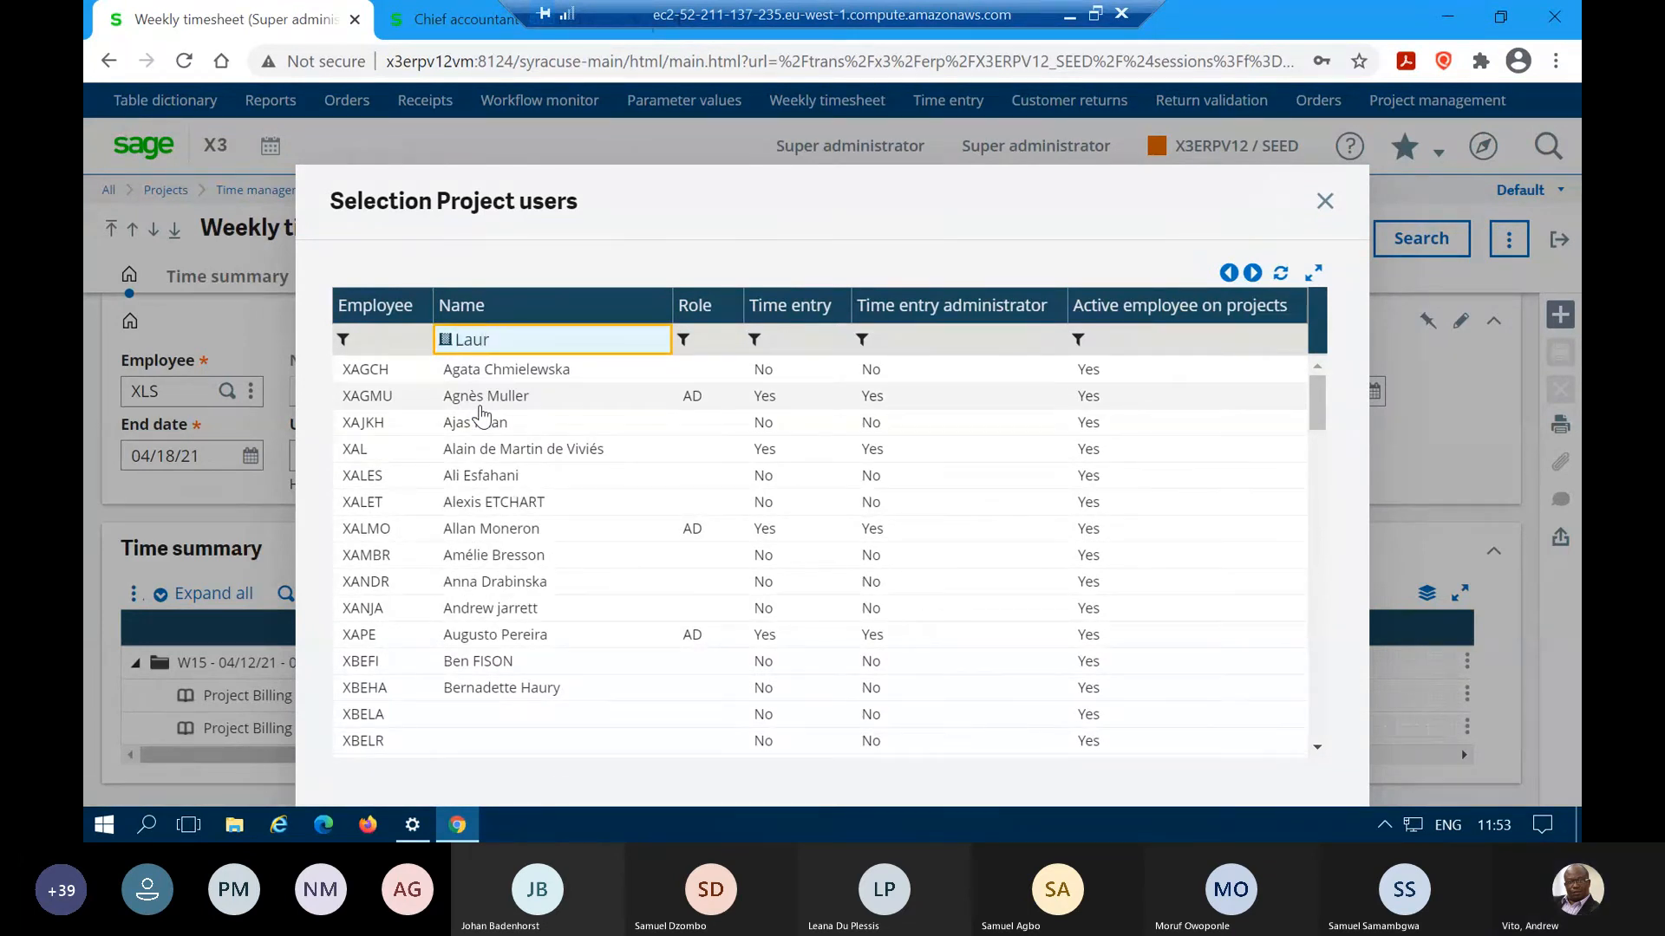
pyautogui.press('Return')
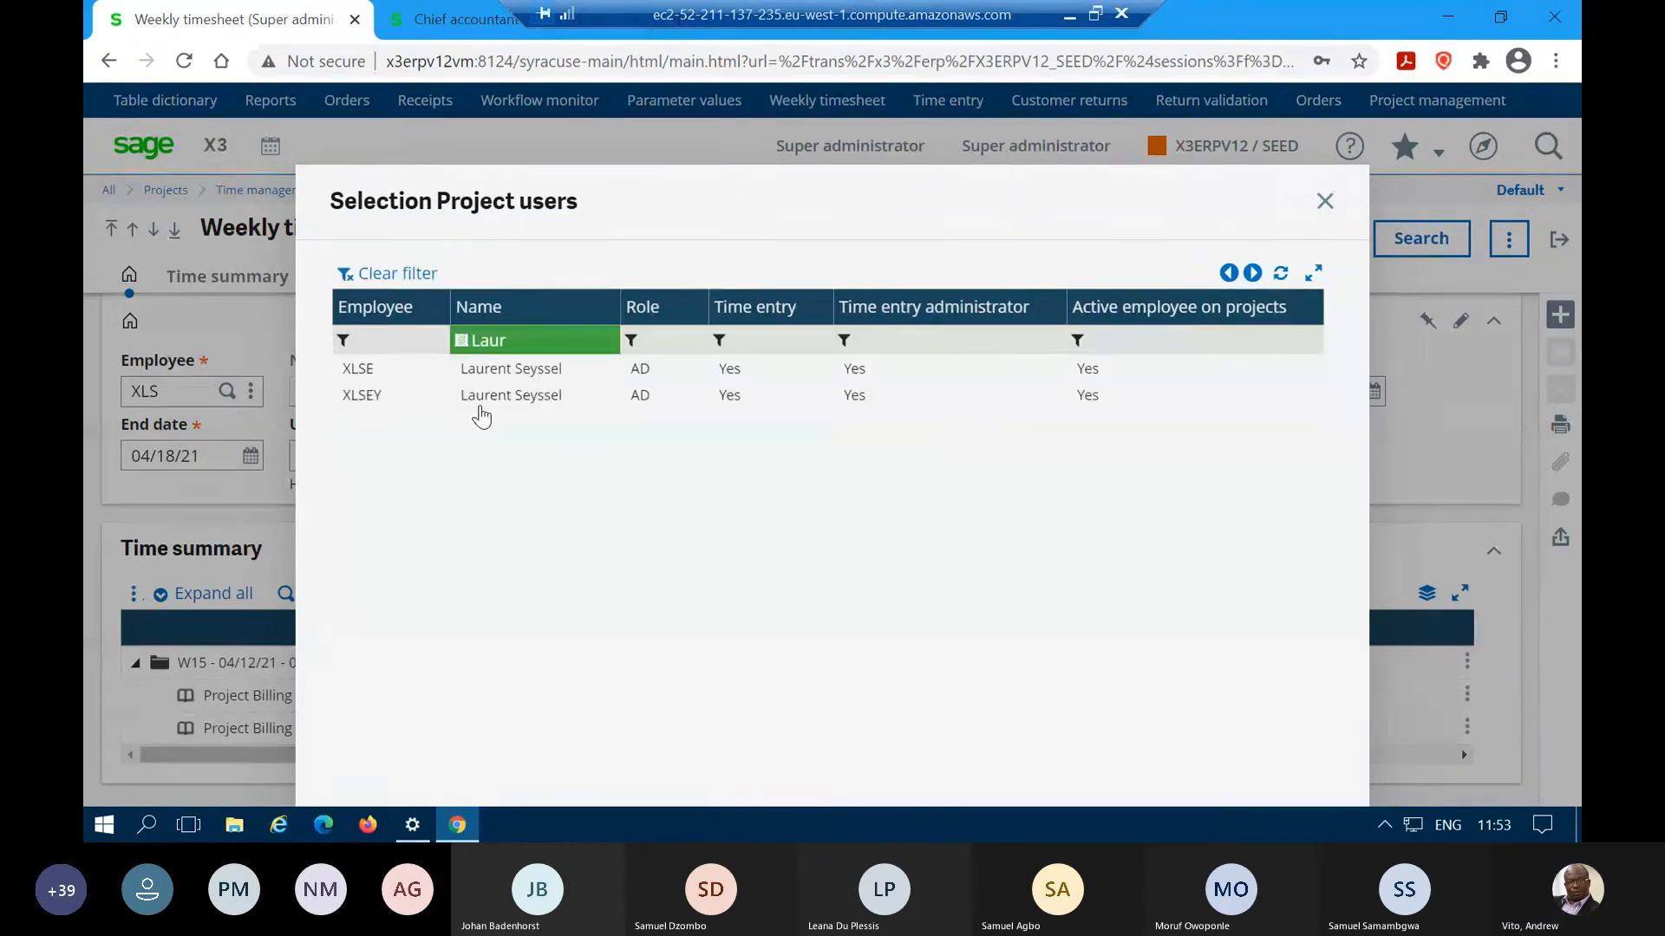
pyautogui.click(487, 401)
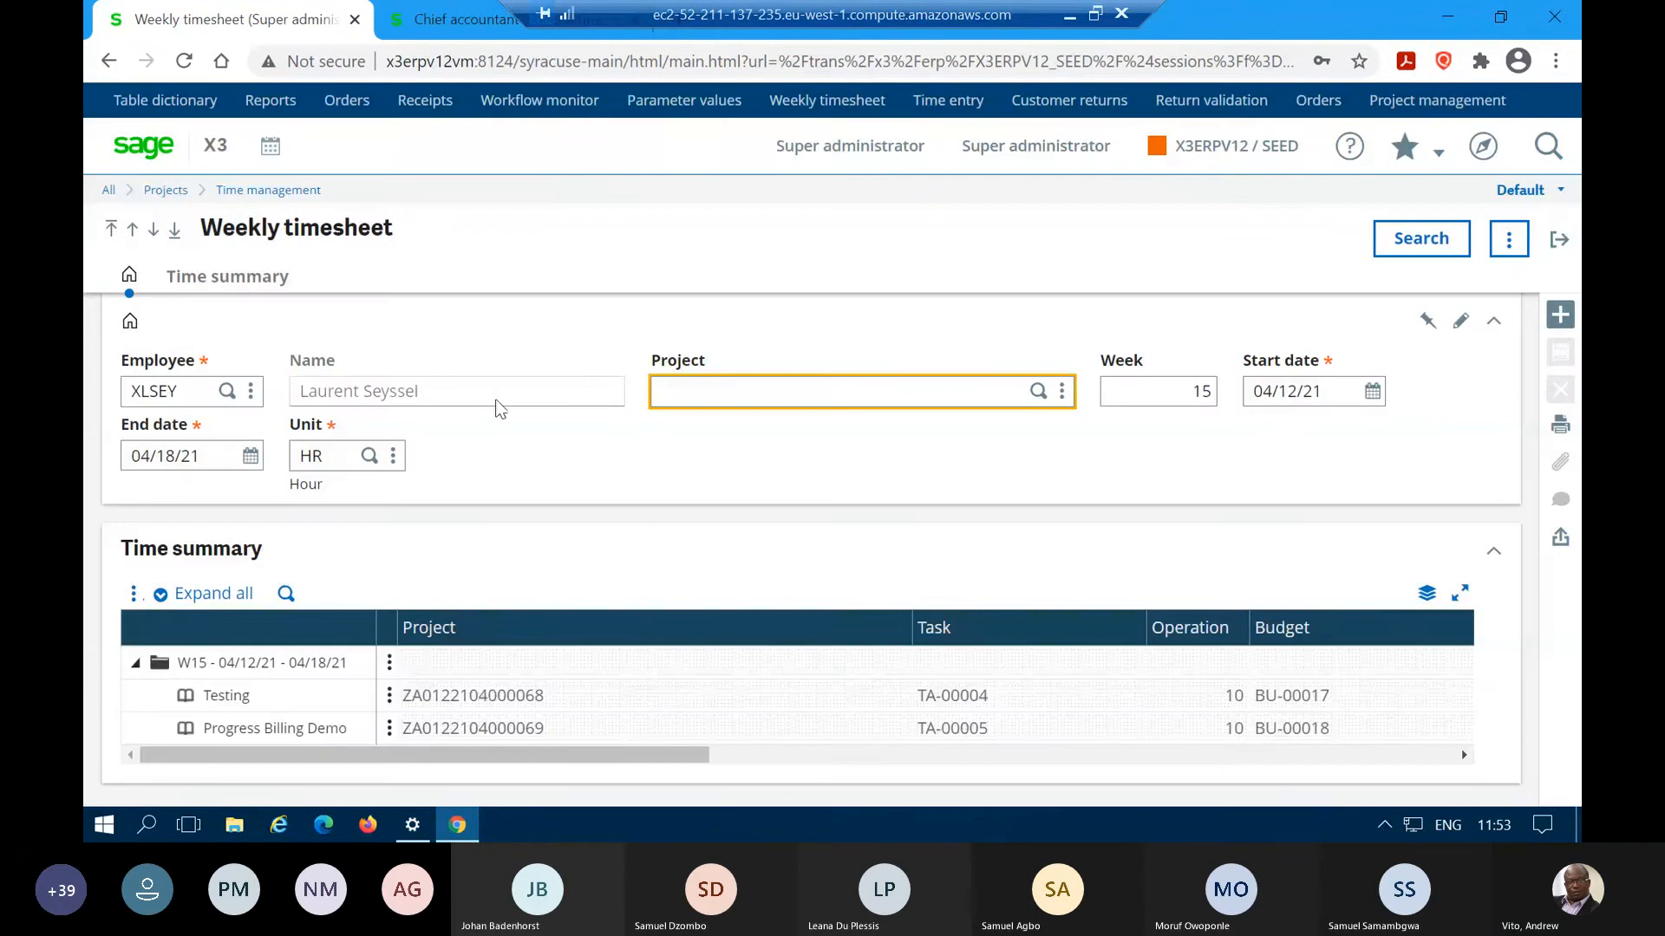
# - Select the Progress Billing Demo project, search its time summary and examine the Monday and Tuesday Welding hours
pyautogui.click(1041, 393)
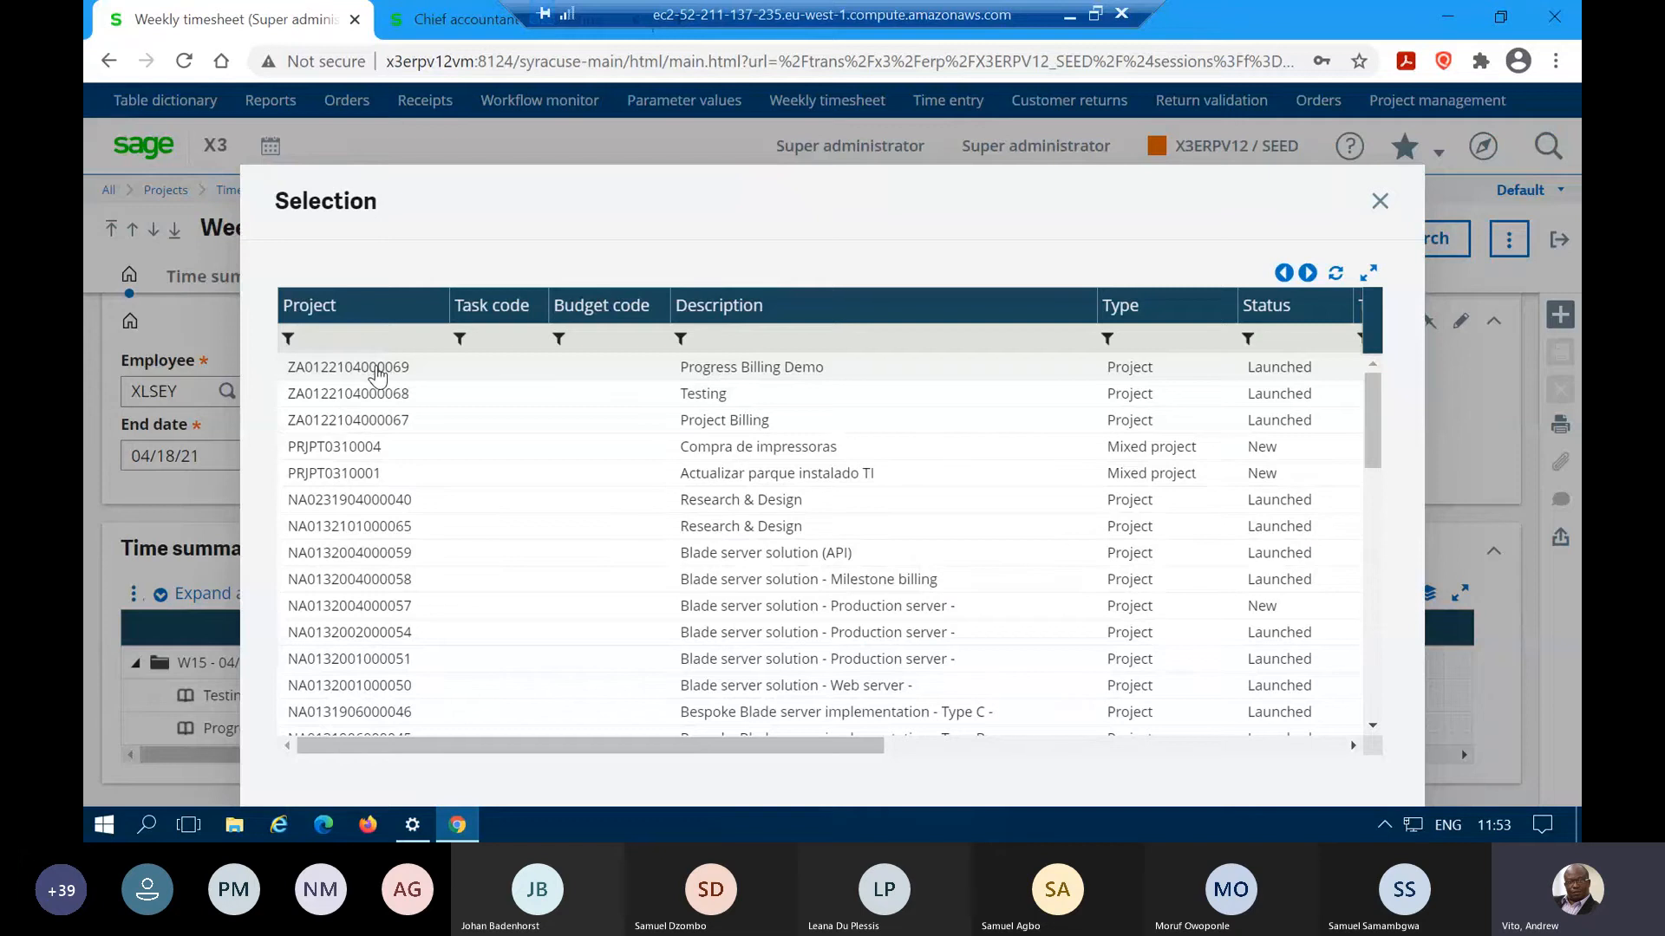
pyautogui.click(377, 373)
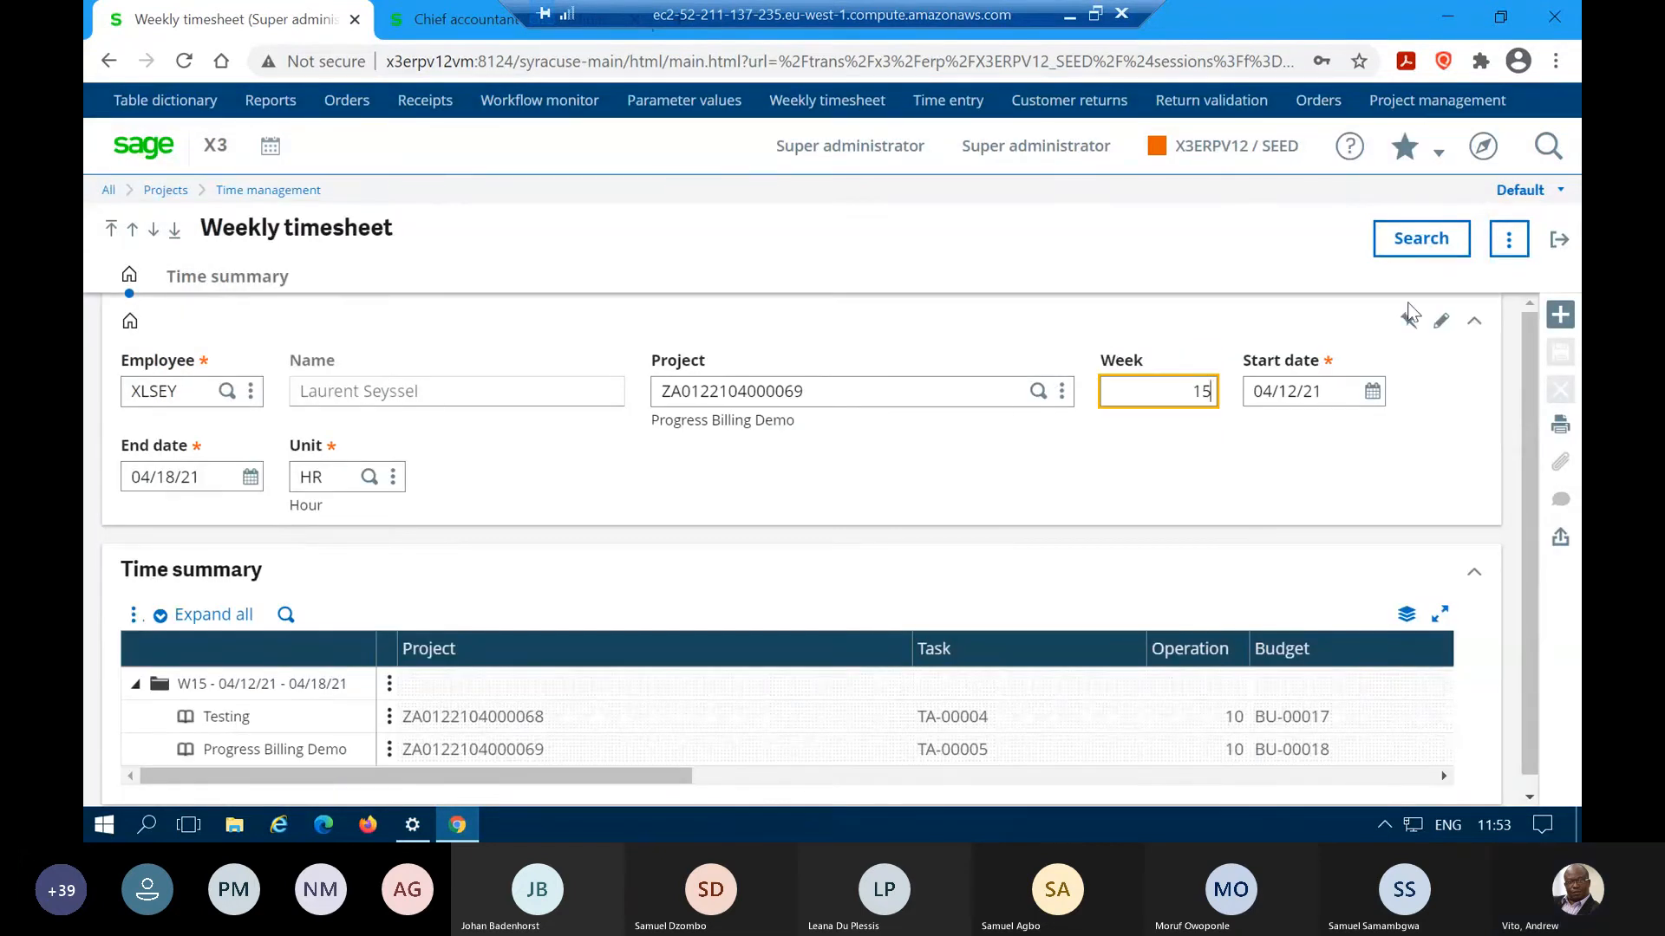
pyautogui.click(1422, 243)
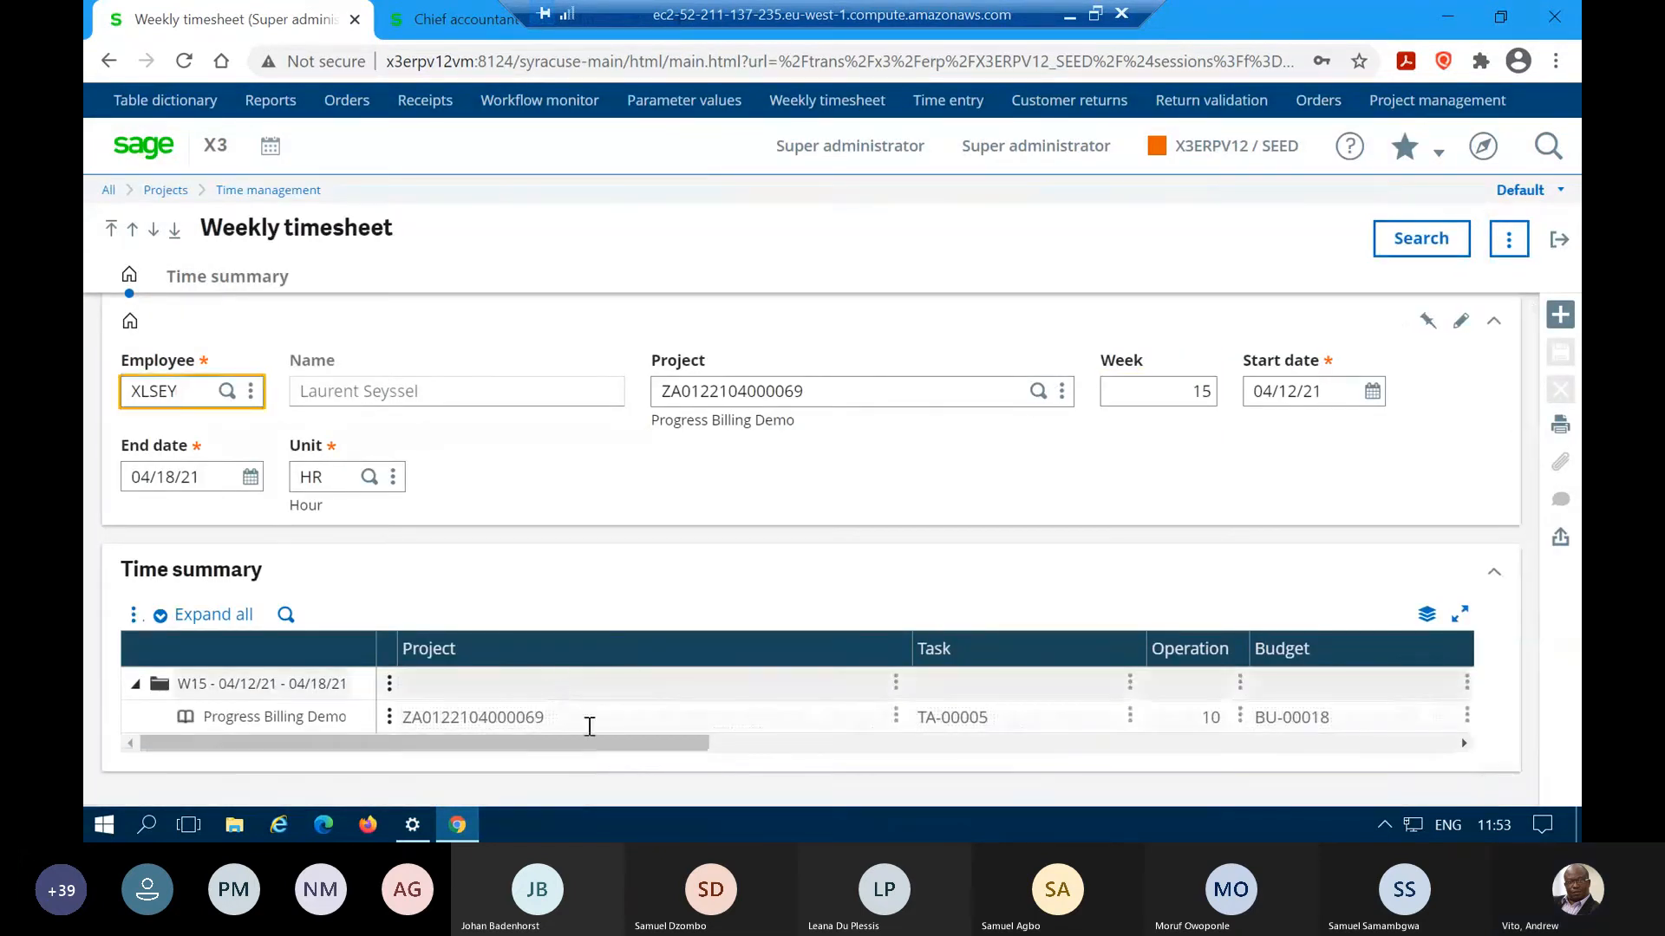
pyautogui.moveTo(539, 749); pyautogui.dragTo(955, 781)
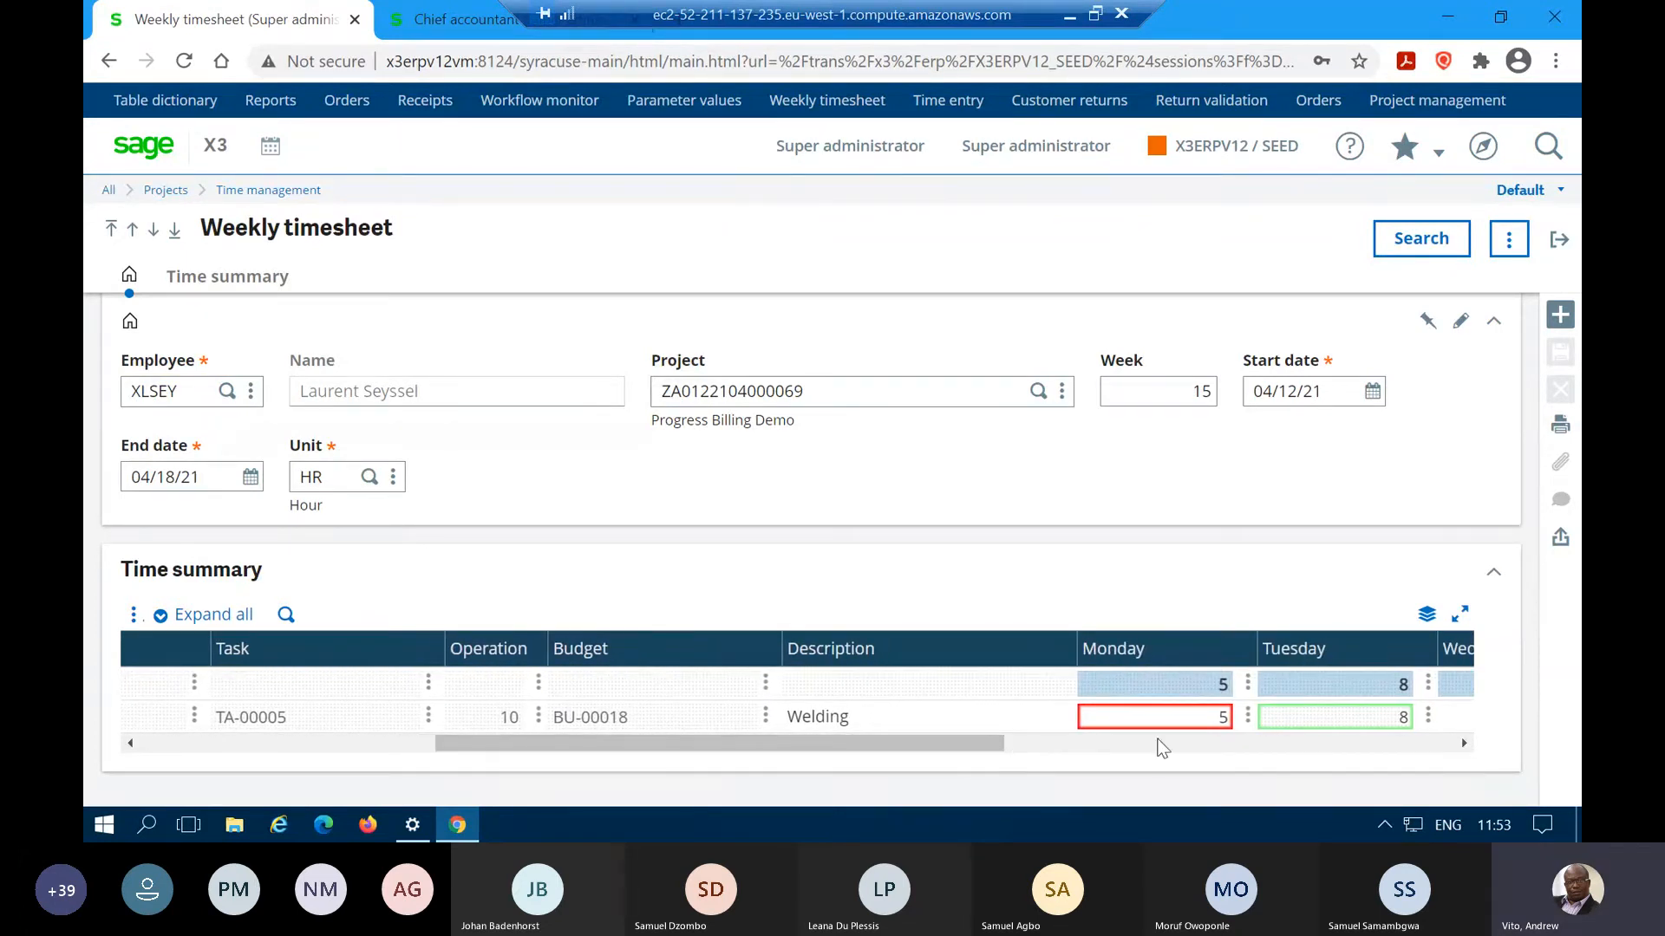
pyautogui.click(1170, 718)
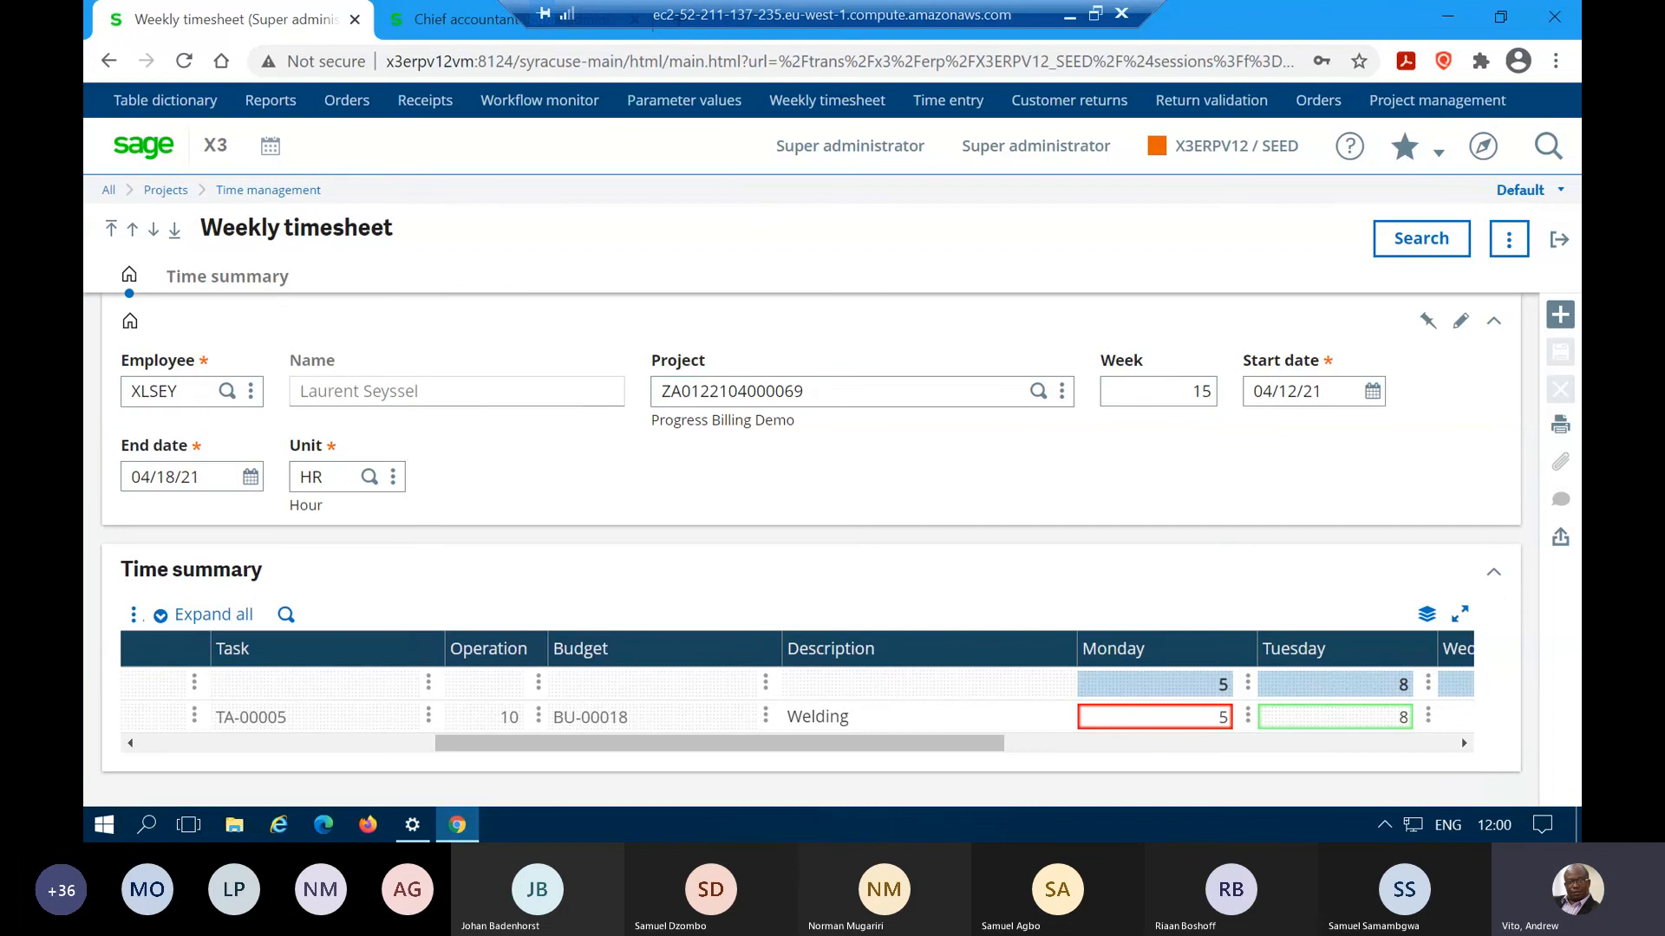
# - Switch to Microsoft Teams and copy the link to the Progress Billing & Weekly Timesheet evaluation form from the chat
pyautogui.hotkey('alt', 'Tab')
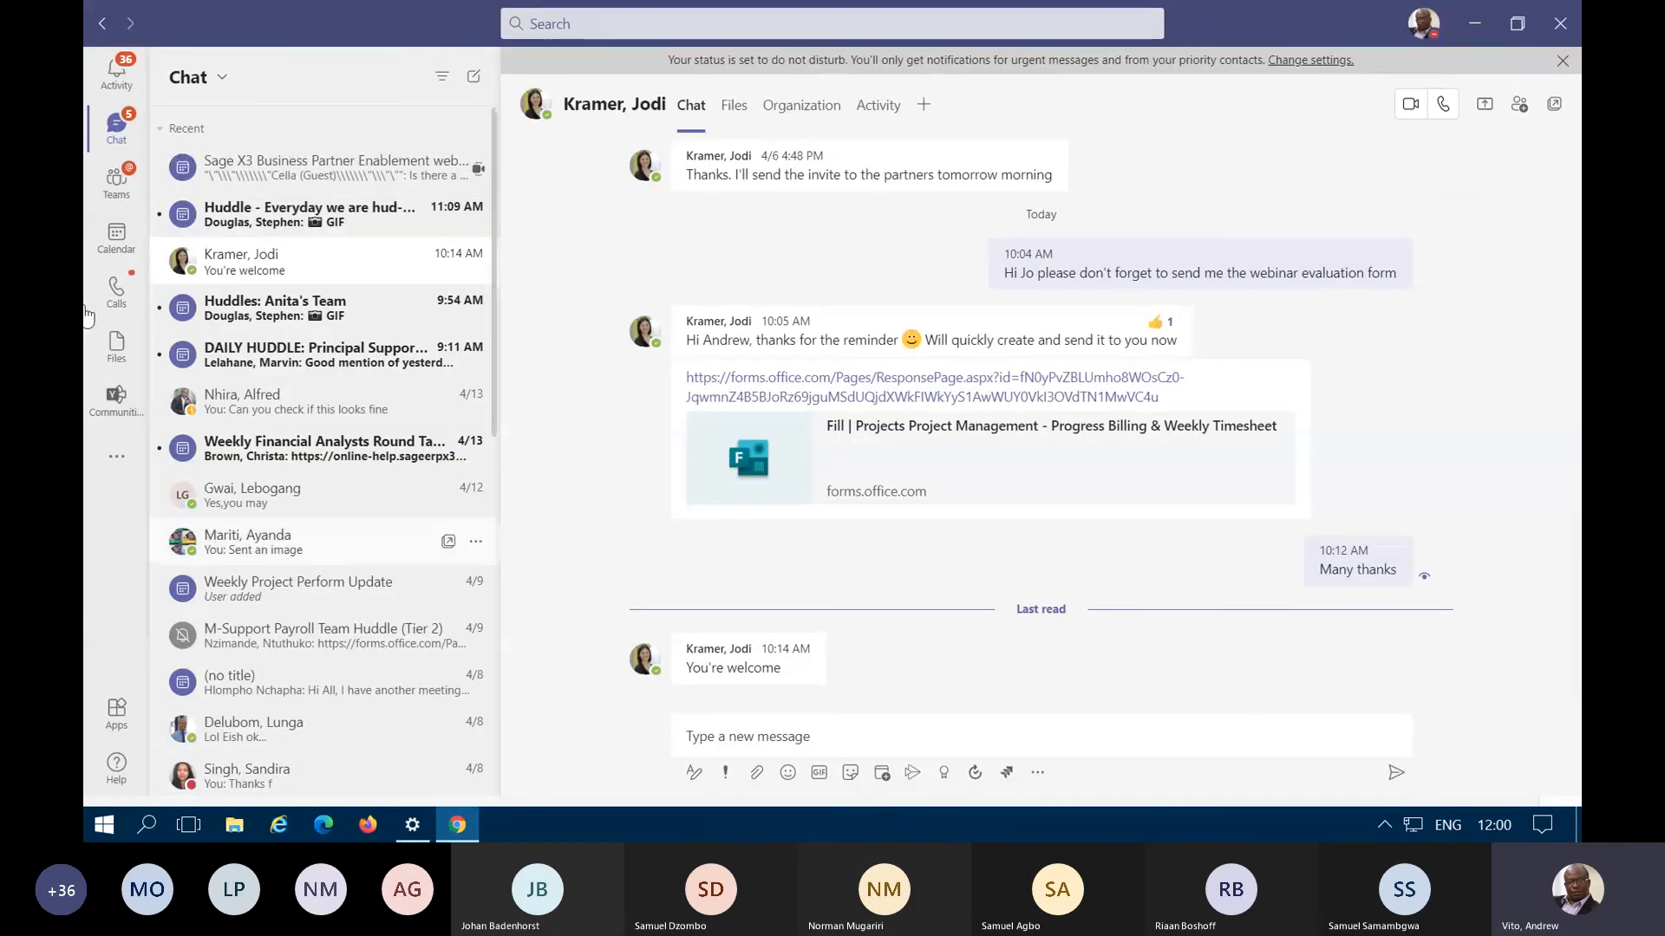
pyautogui.rightClick(822, 396)
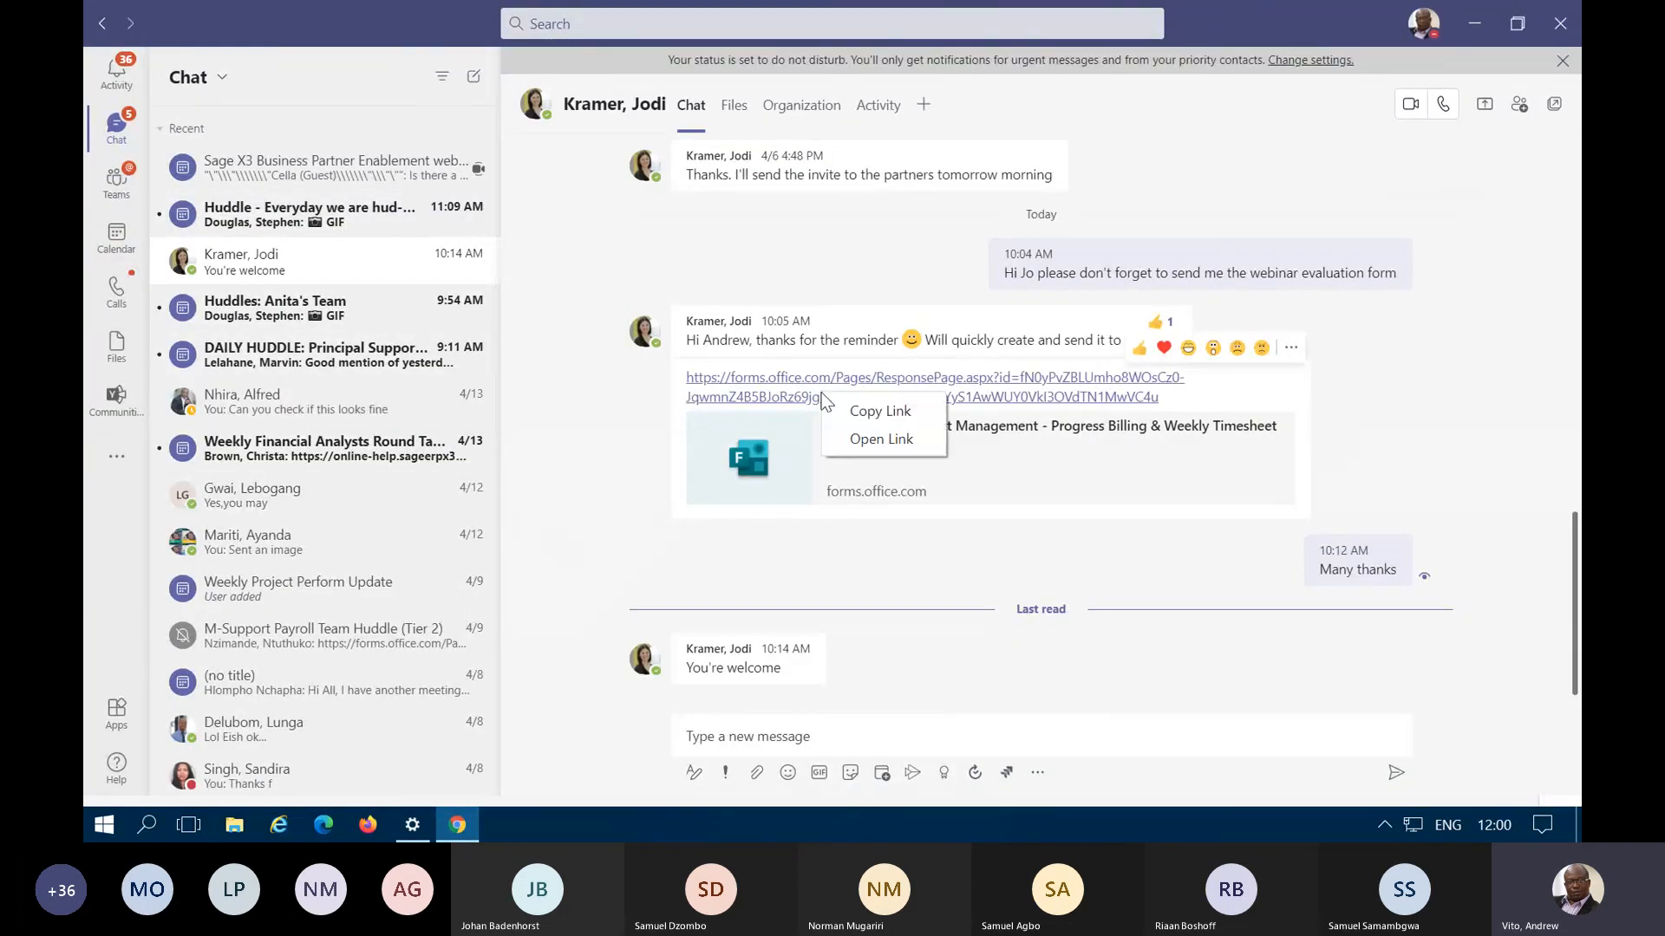
pyautogui.click(878, 416)
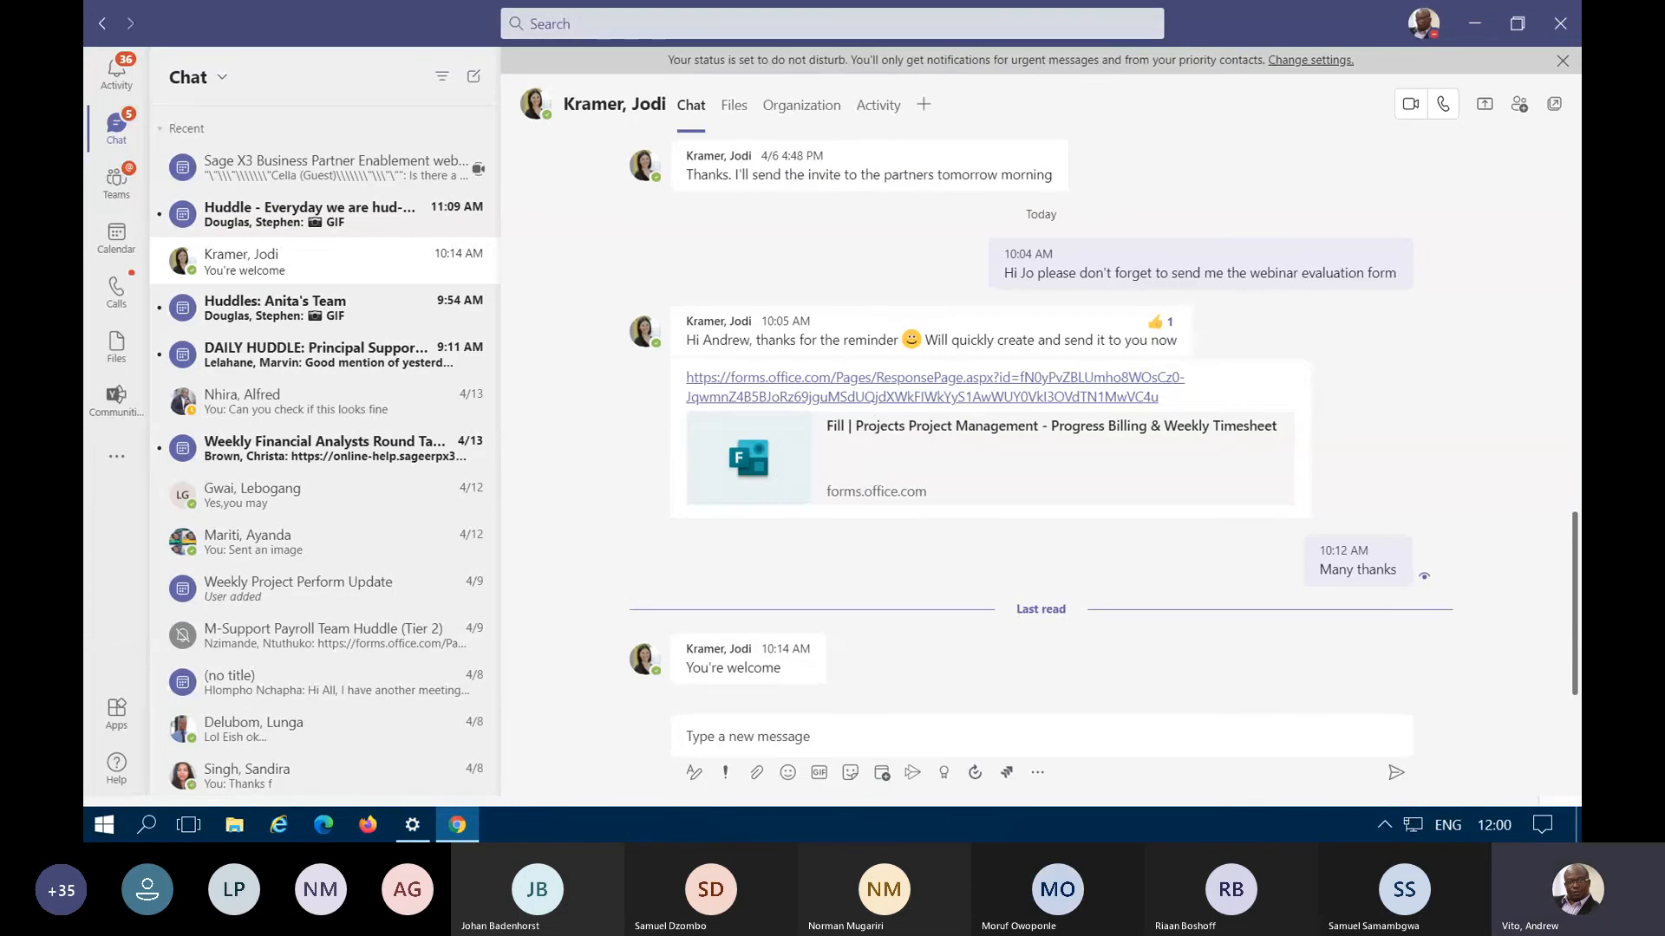